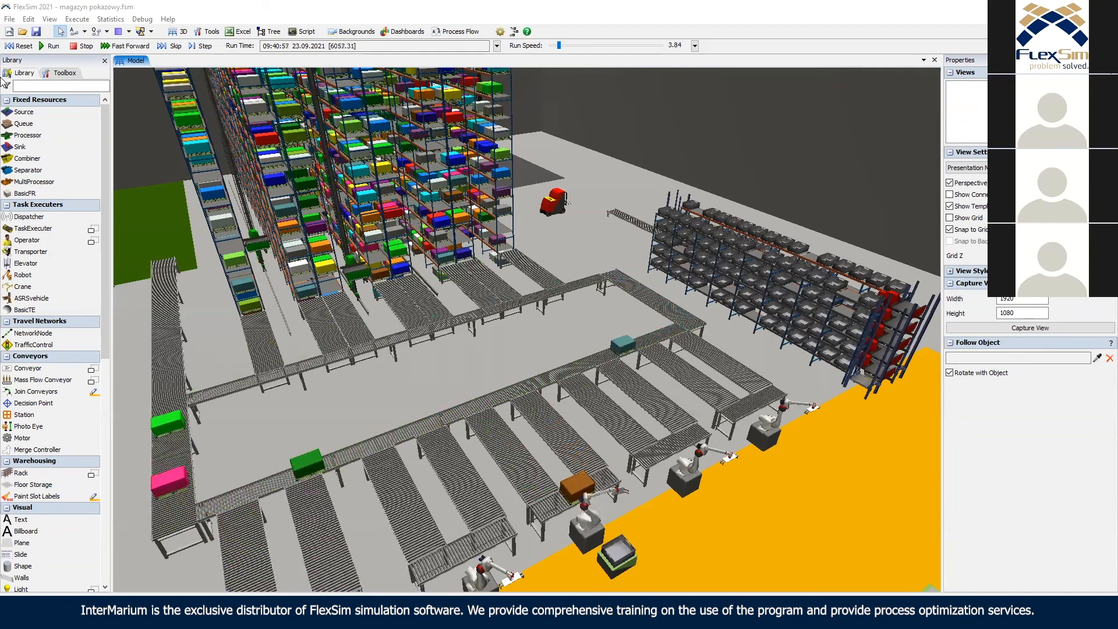
Switch from the showcase warehouse model to an empty model and place a gravity flow rack near the grid origin.
click(1105, 6)
click(552, 345)
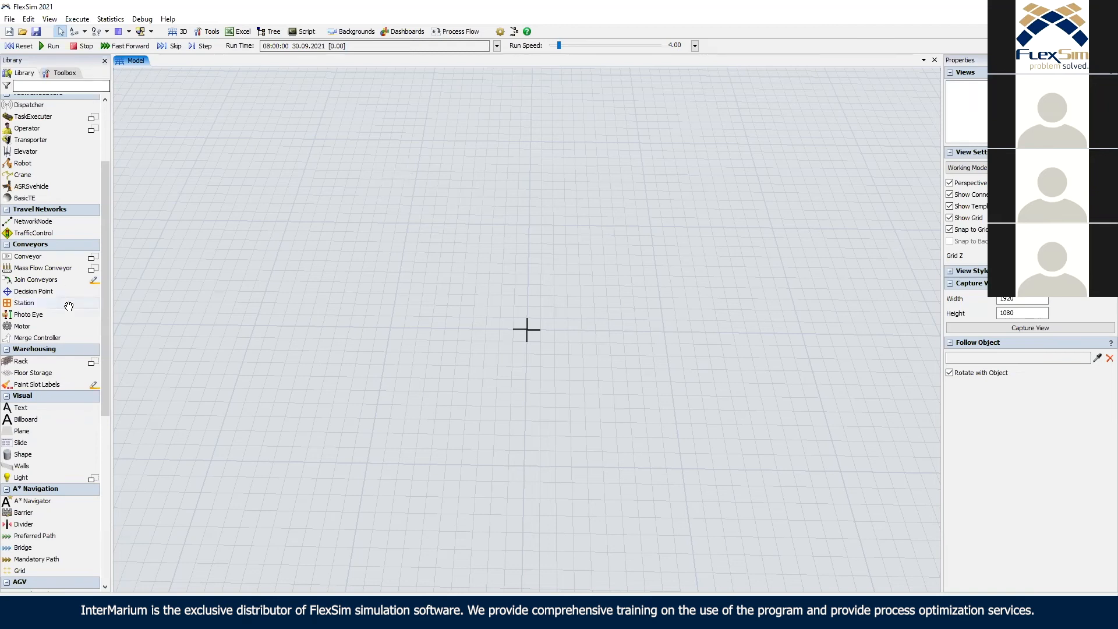
scroll(105, 337, down, 2)
scroll(438, 255, up, 3)
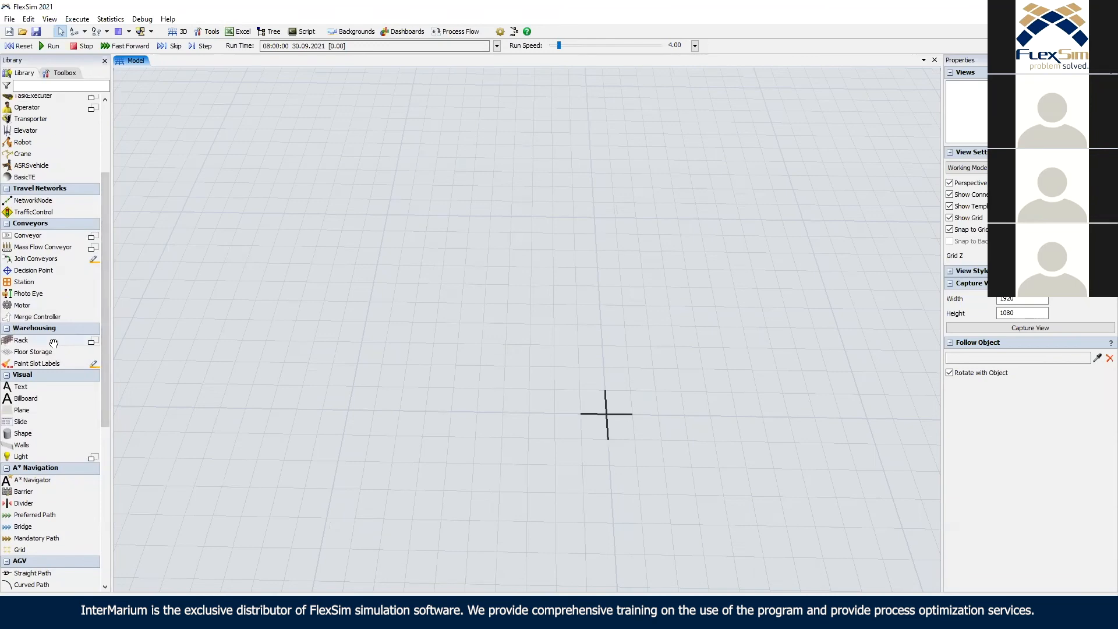
mouse_move(52, 343)
drag(530, 269, 535, 187)
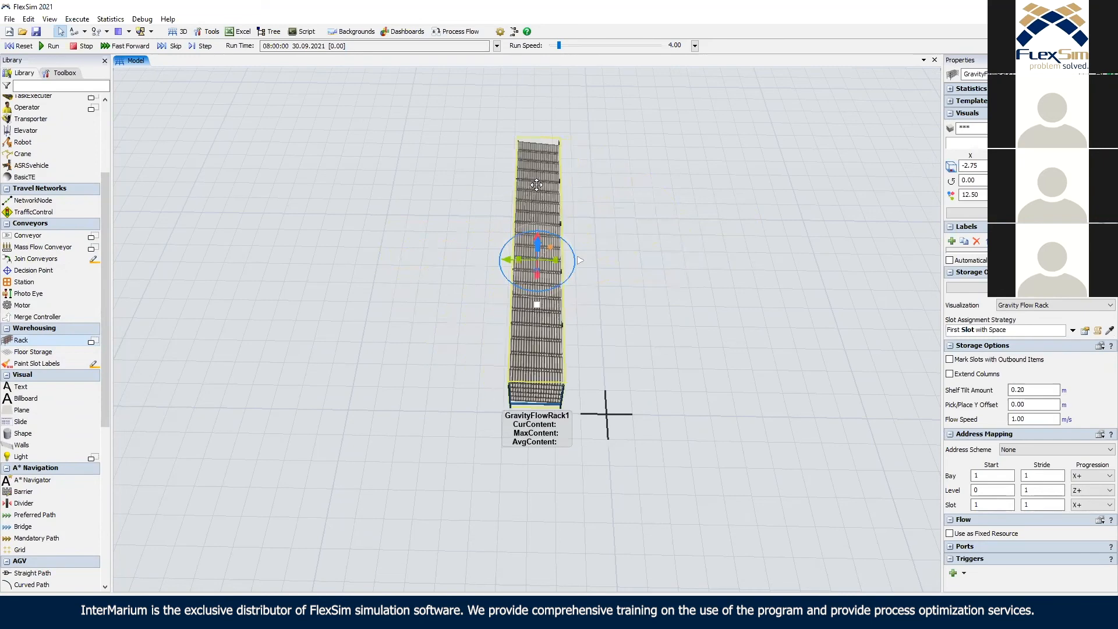
Duplicate the gravity flow rack and position the two racks parallel to each other with an aisle between them.
click(651, 201)
key(ctrl+v)
drag(774, 285, 531, 307)
drag(566, 236, 446, 174)
click(473, 245)
drag(517, 348, 518, 345)
click(570, 332)
right_drag(431, 310, 412, 320)
drag(418, 320, 410, 320)
drag(517, 337, 516, 336)
drag(443, 315, 447, 322)
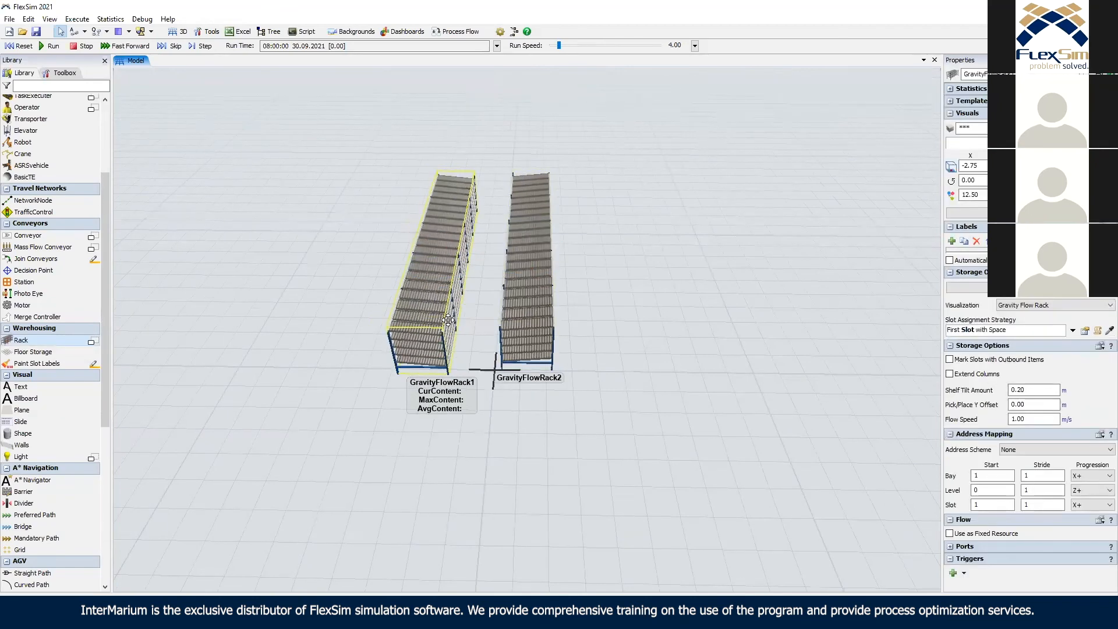
Add an operator in front of the two gravity flow racks.
click(556, 451)
right_drag(499, 406, 524, 391)
drag(524, 390, 535, 346)
click(442, 256)
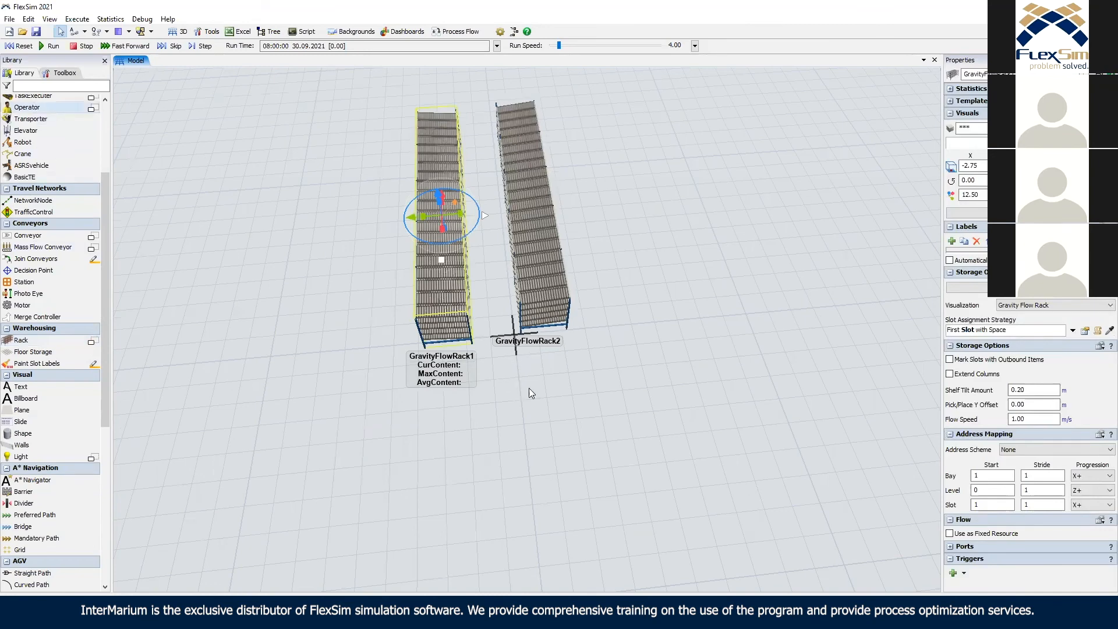
right_drag(533, 403, 513, 31)
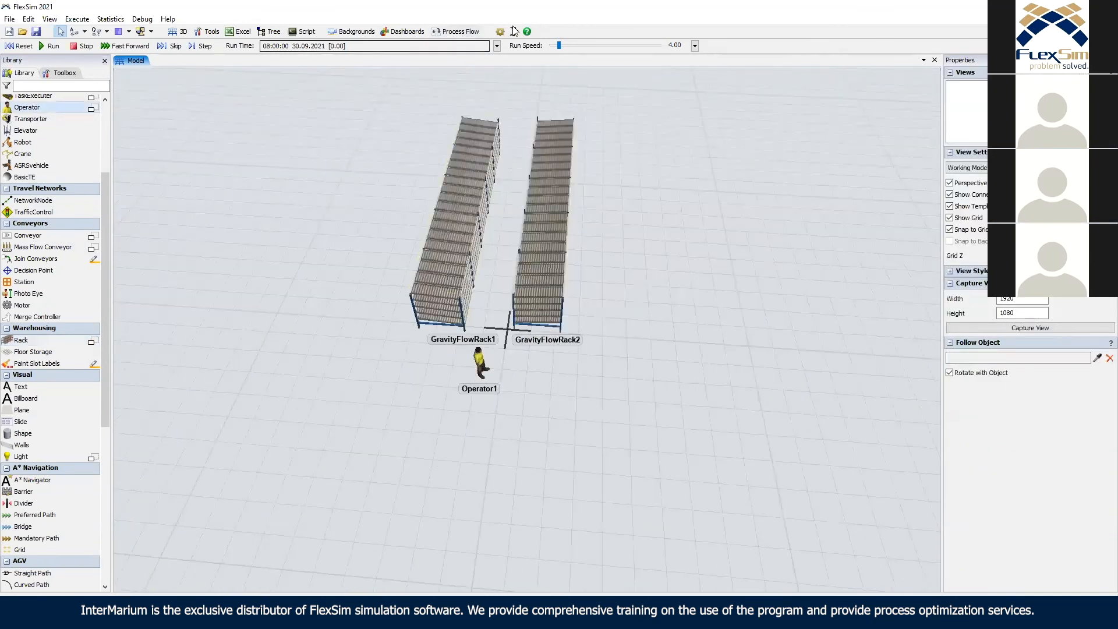
Duplicate the Tote flow item as KLT with an X size of 0.60 and return to the 3D model.
click(514, 31)
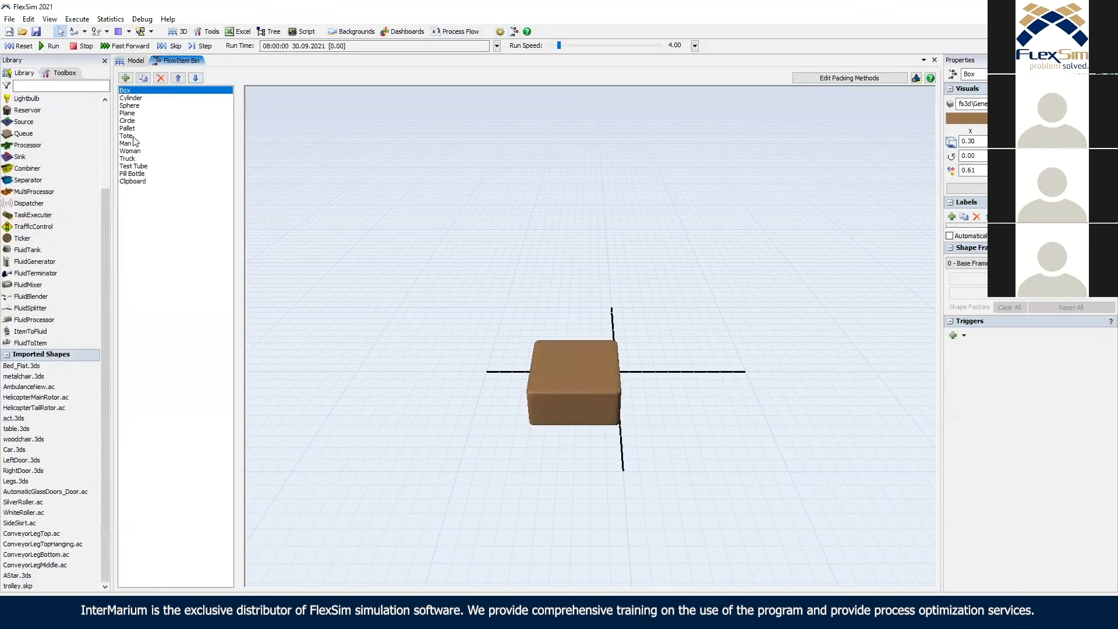
click(133, 137)
click(143, 78)
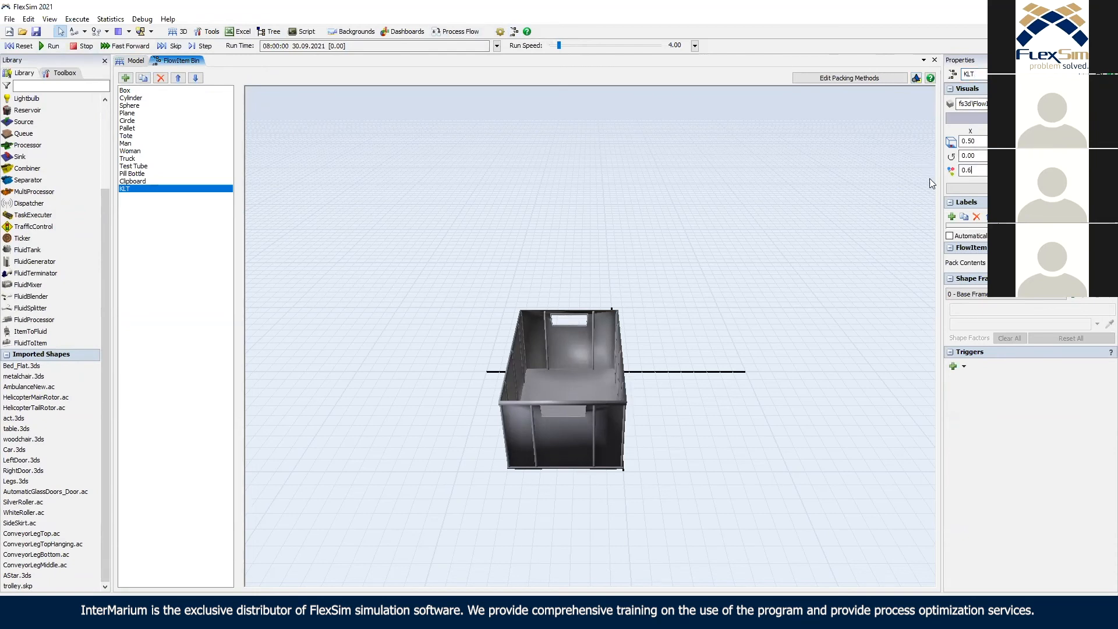
key(Return)
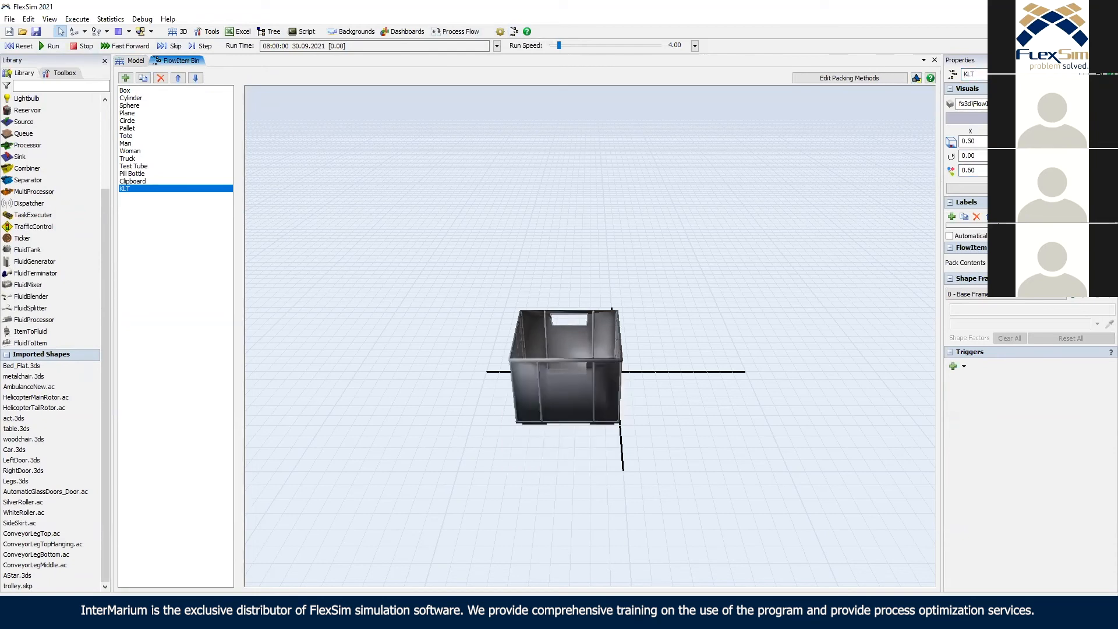
key(Tab)
right_drag(845, 183, 138, 62)
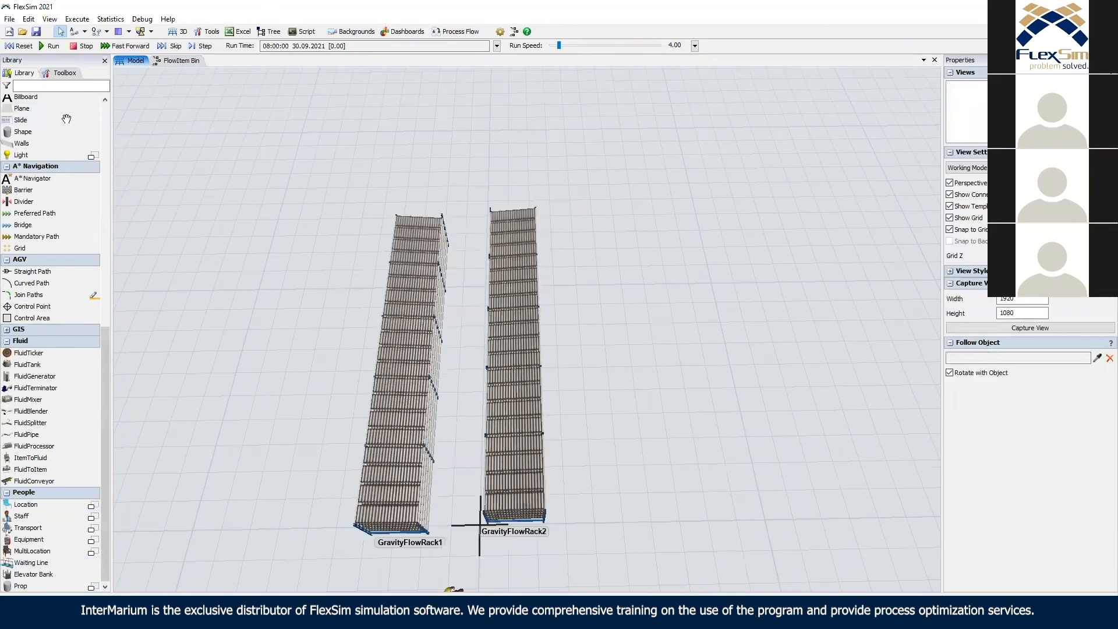
Add a source behind the far end of GravityFlowRack1 and set its flow item class to KLT.
scroll(66, 119, up, 10)
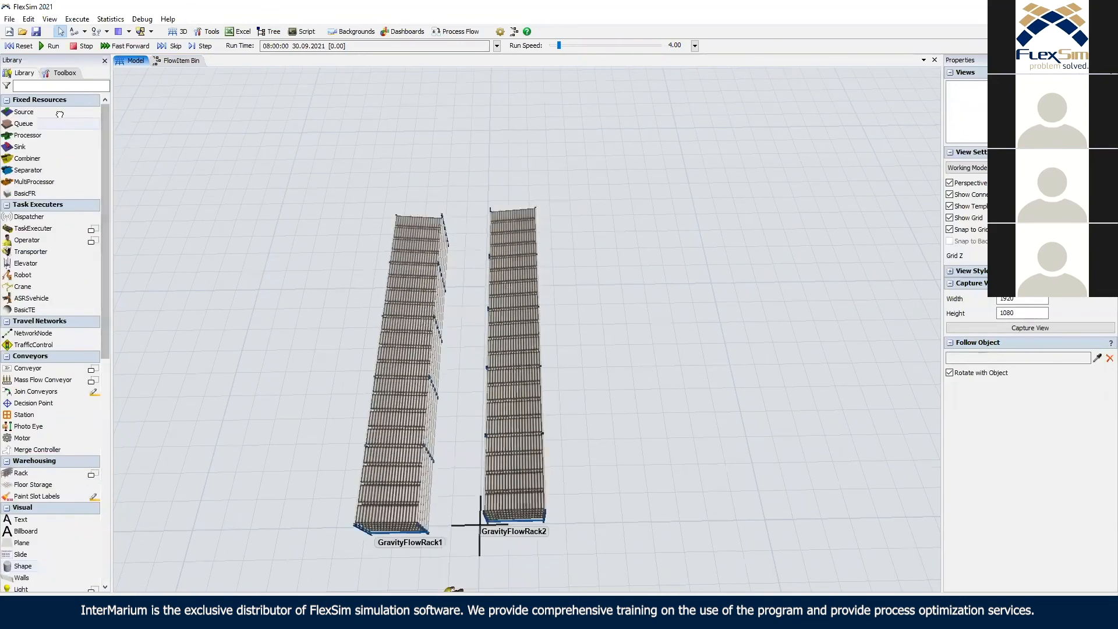
click(427, 151)
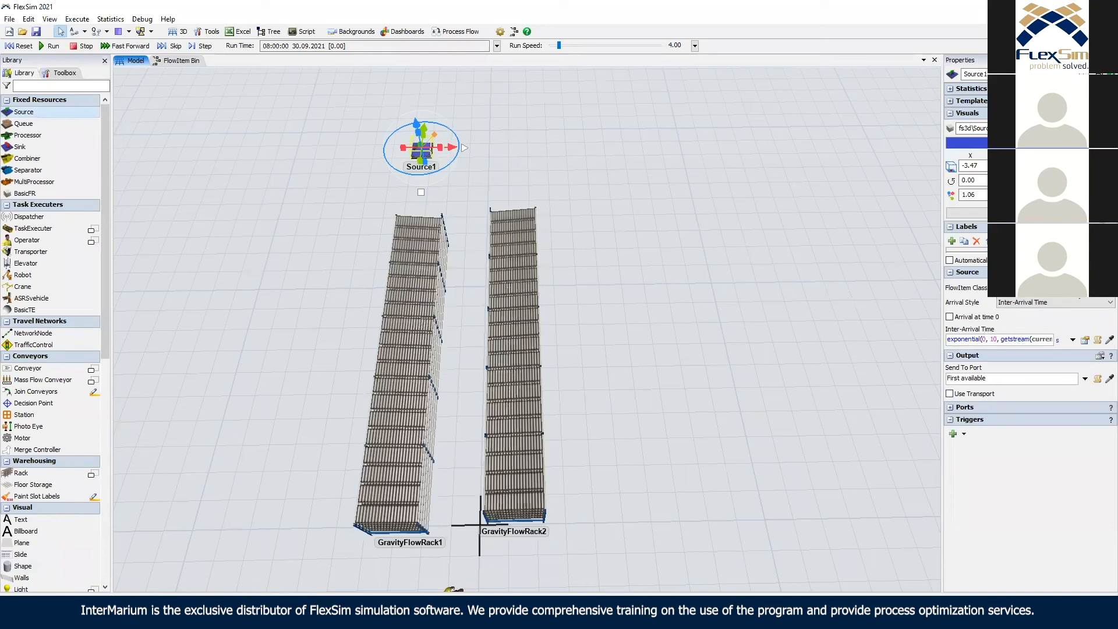
click(1048, 288)
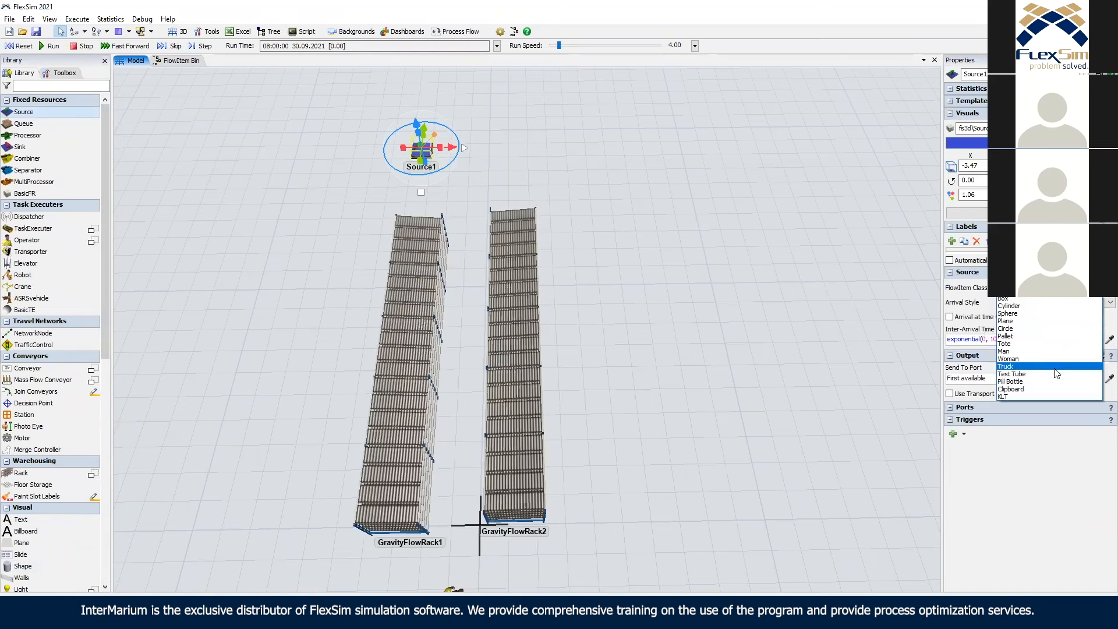
click(1022, 392)
Change the source's arrival style to Arrival Schedule with a quantity of 400 for the first arrival.
click(1054, 302)
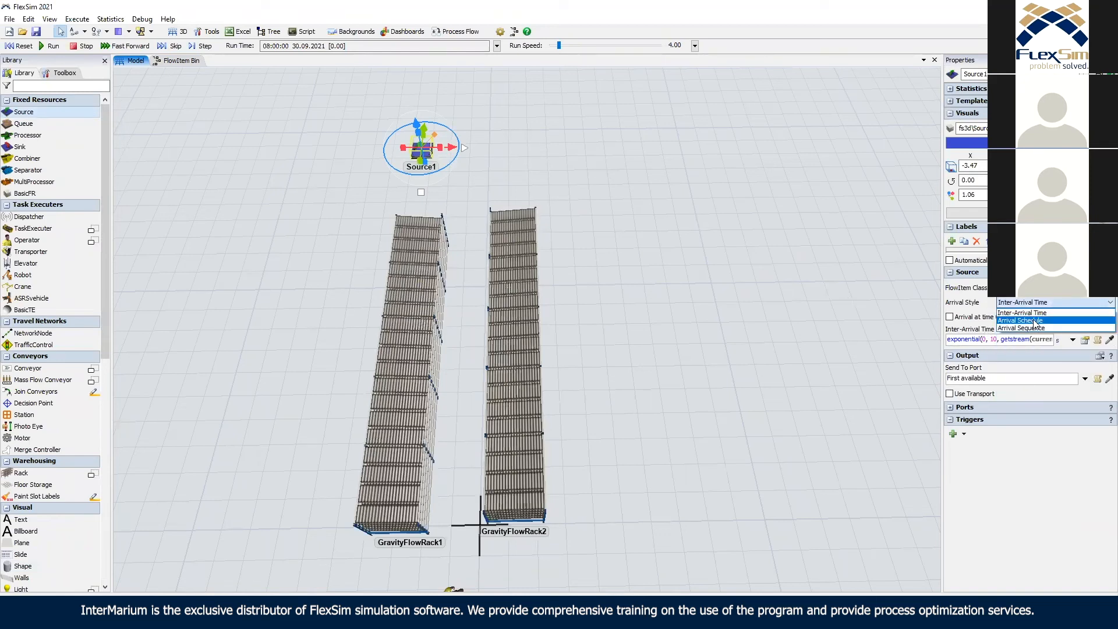
click(1045, 320)
click(1030, 337)
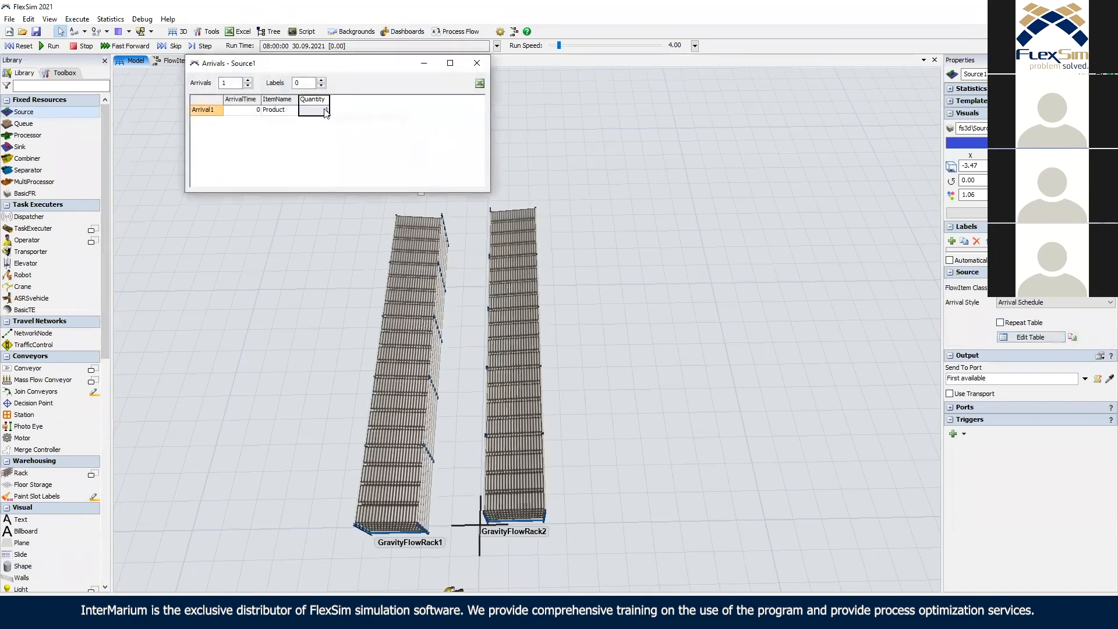
click(528, 93)
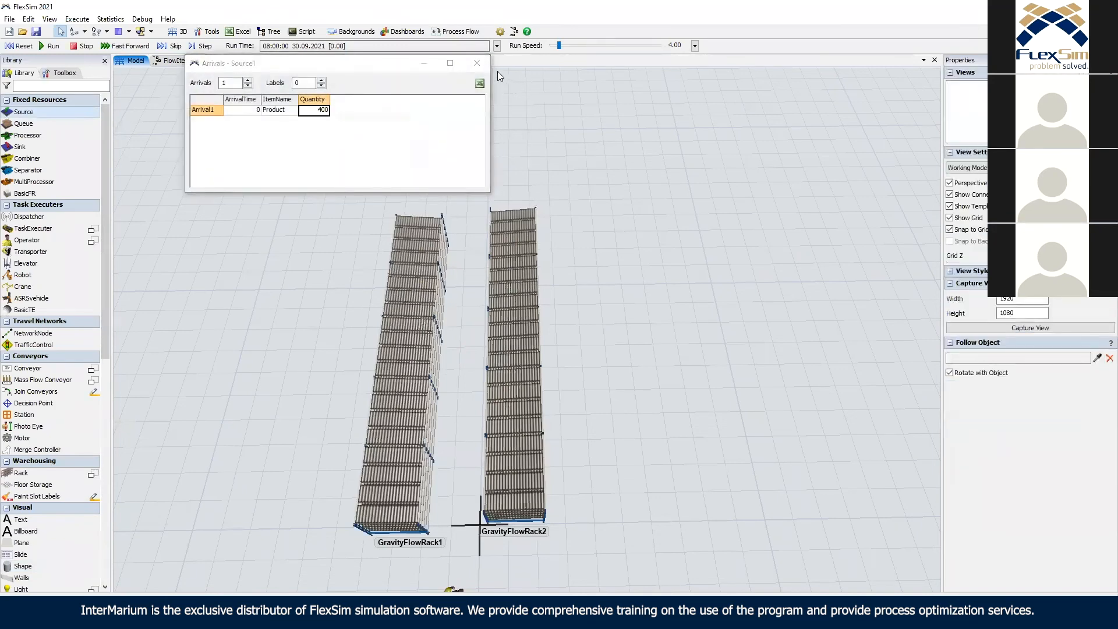
click(477, 64)
Move the source beside the front end of GravityFlowRack1 and connect it to both gravity flow racks.
scroll(429, 119, down, 3)
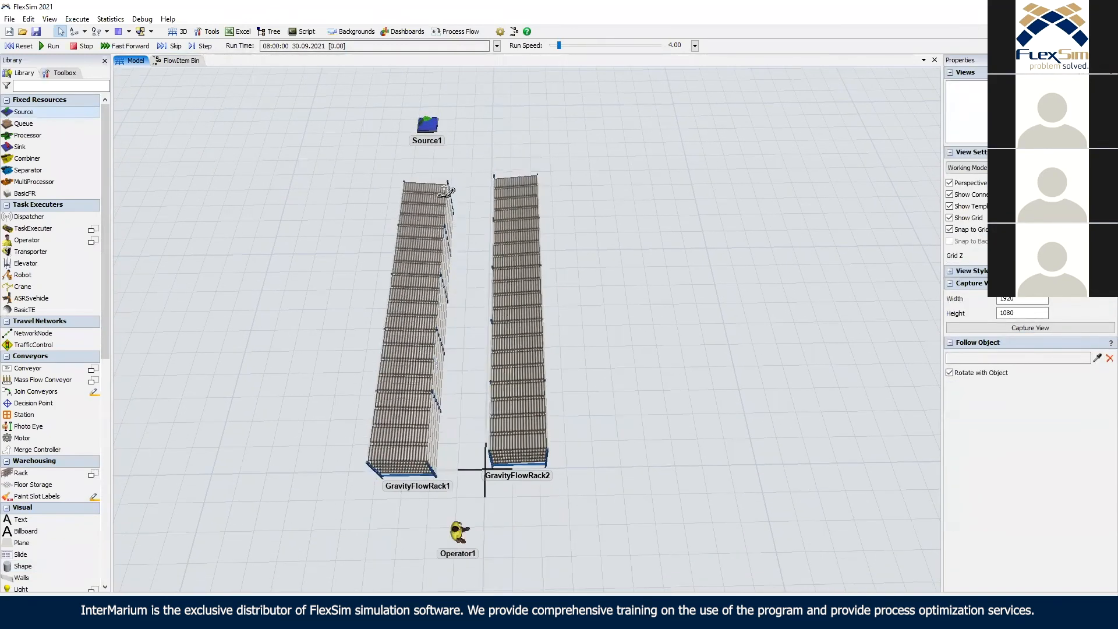
click(430, 124)
drag(428, 137, 292, 450)
click(514, 101)
drag(269, 287, 239, 179)
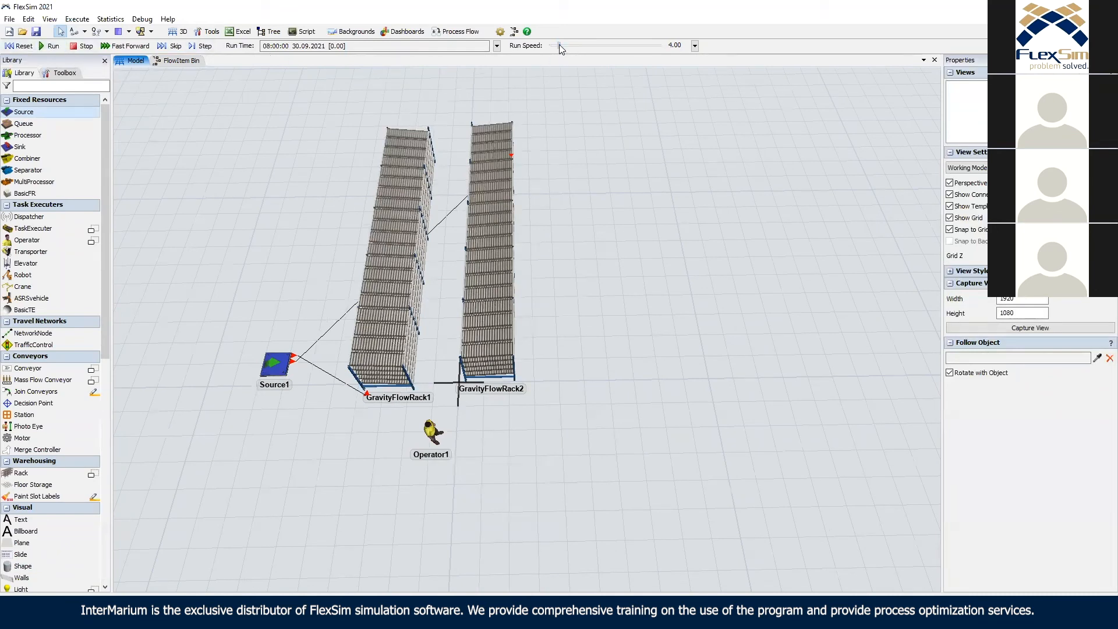
Raise the run speed to about 92.32, run the model to view the racks, and reset it.
right_drag(657, 208, 394, 233)
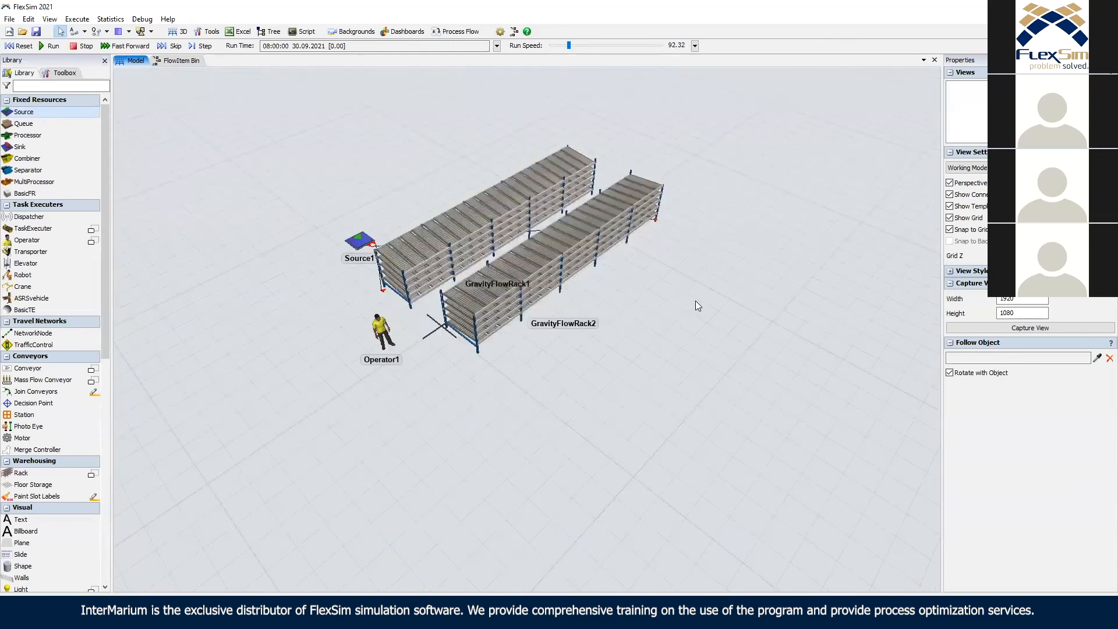
right_drag(702, 291, 352, 276)
click(351, 276)
click(469, 292)
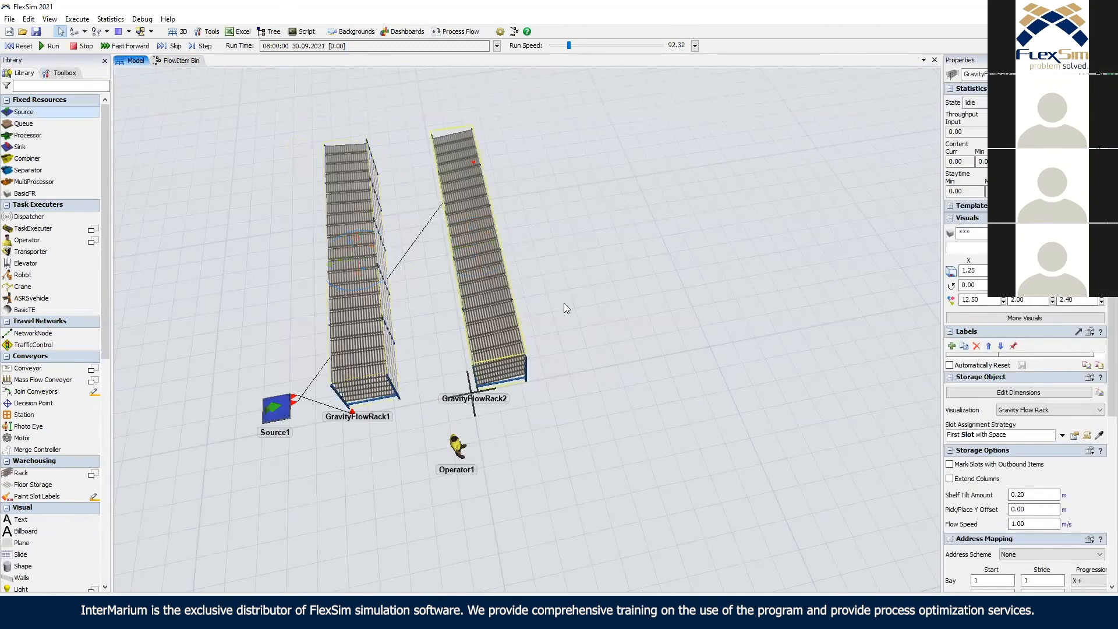
click(21, 47)
Set the slot assignment strategy of both gravity flow racks to Random Bay, Level, and Slot.
right_drag(573, 230, 1102, 302)
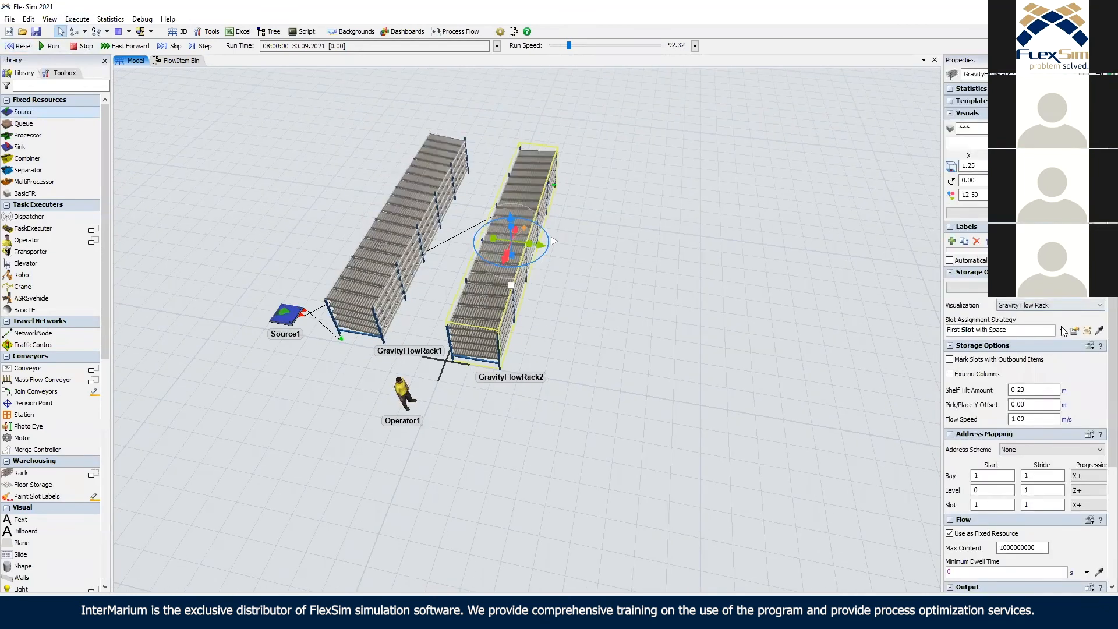
click(1063, 331)
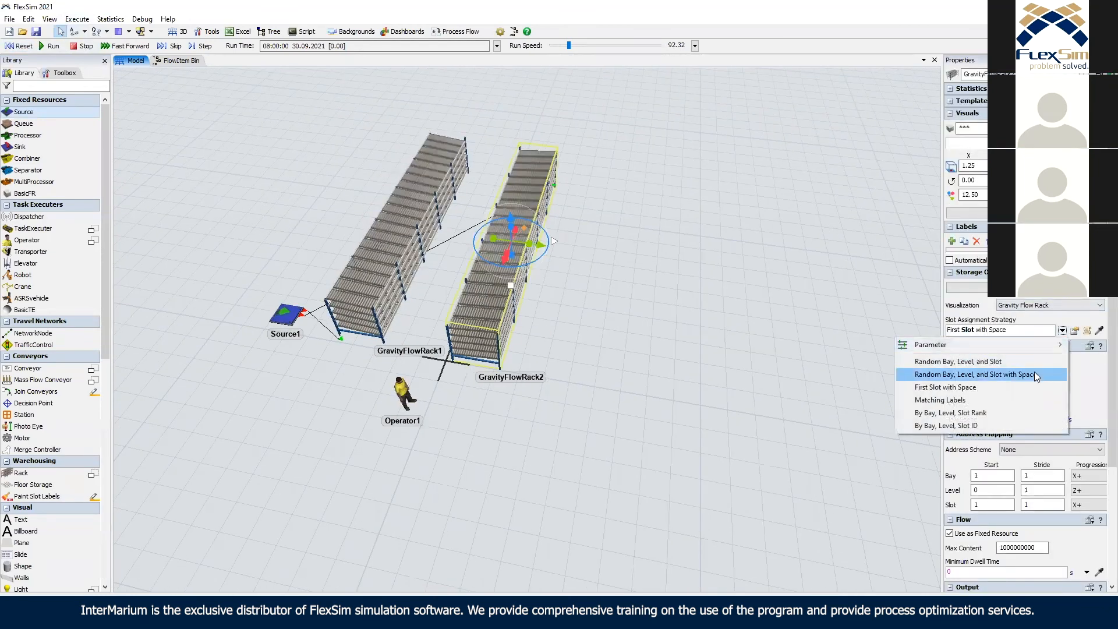
click(1032, 373)
click(466, 183)
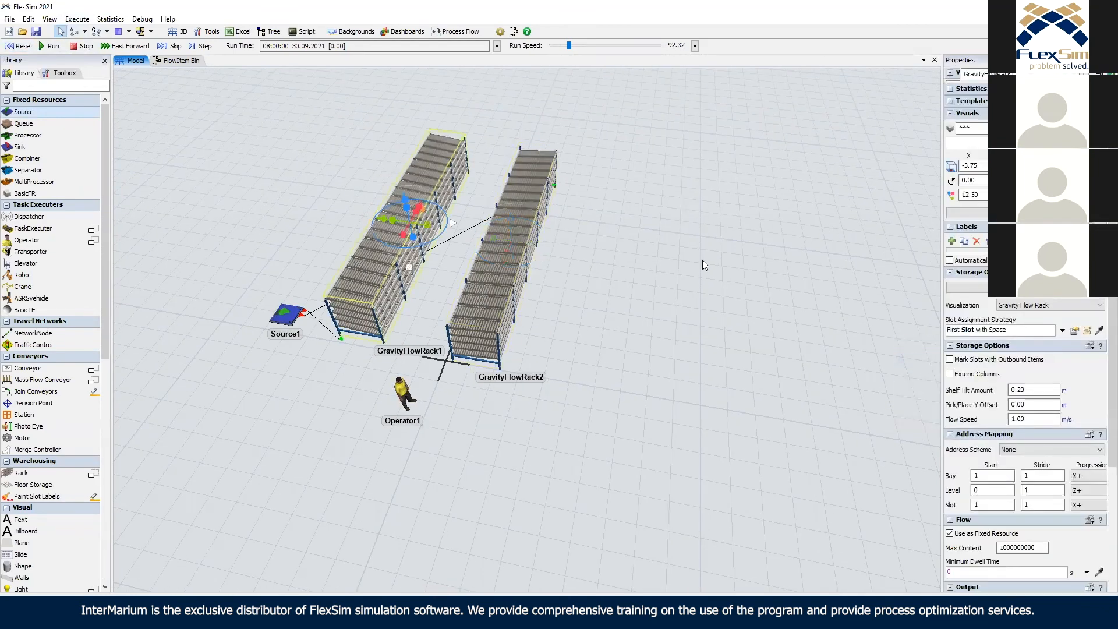
click(1063, 331)
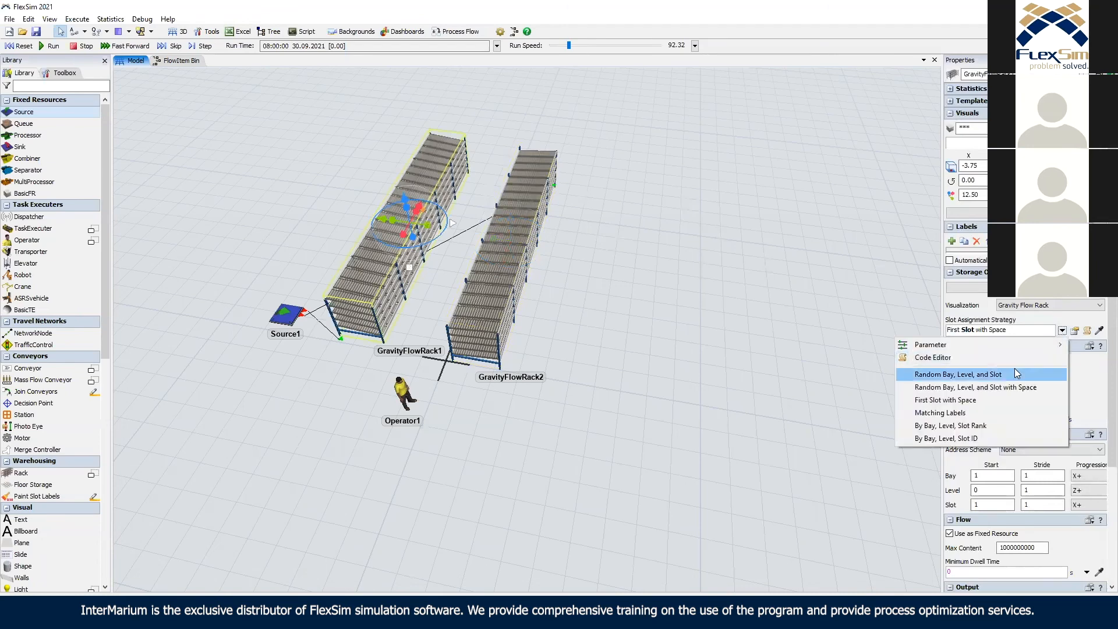
click(1018, 372)
click(731, 277)
Reset and run the simulation, examine how the containers fill the racks, and reset the model again.
click(298, 308)
click(584, 258)
click(21, 50)
click(42, 47)
right_drag(552, 152, 628, 135)
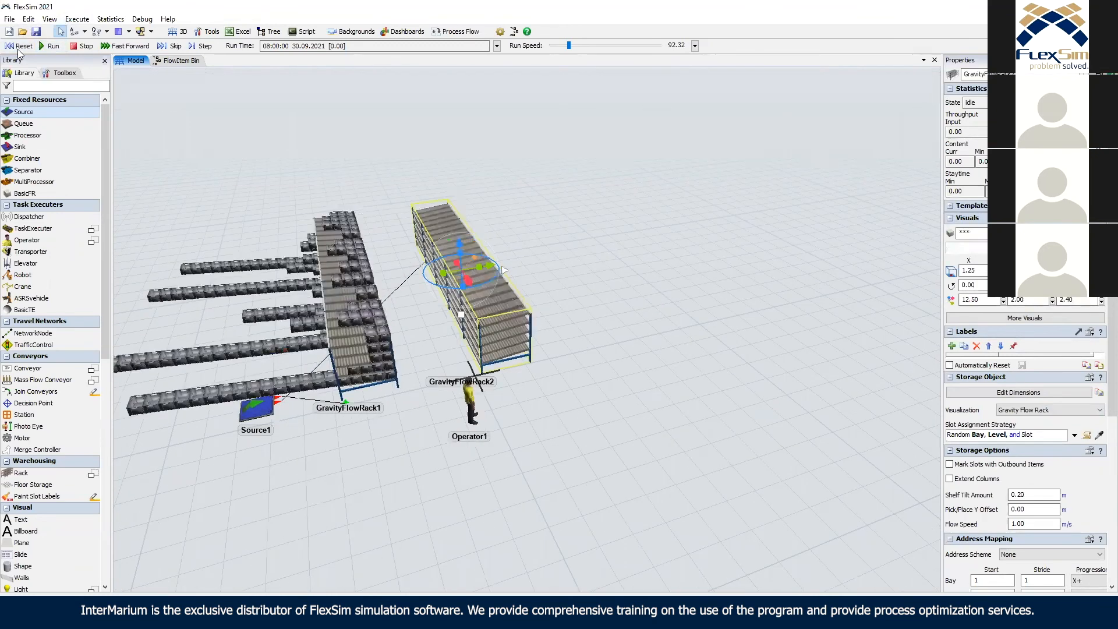
click(19, 48)
Move the source forward, clear of GravityFlowRack1, and set its Send To Port option to Random Port.
right_drag(317, 402, 268, 387)
click(272, 348)
drag(269, 387, 258, 472)
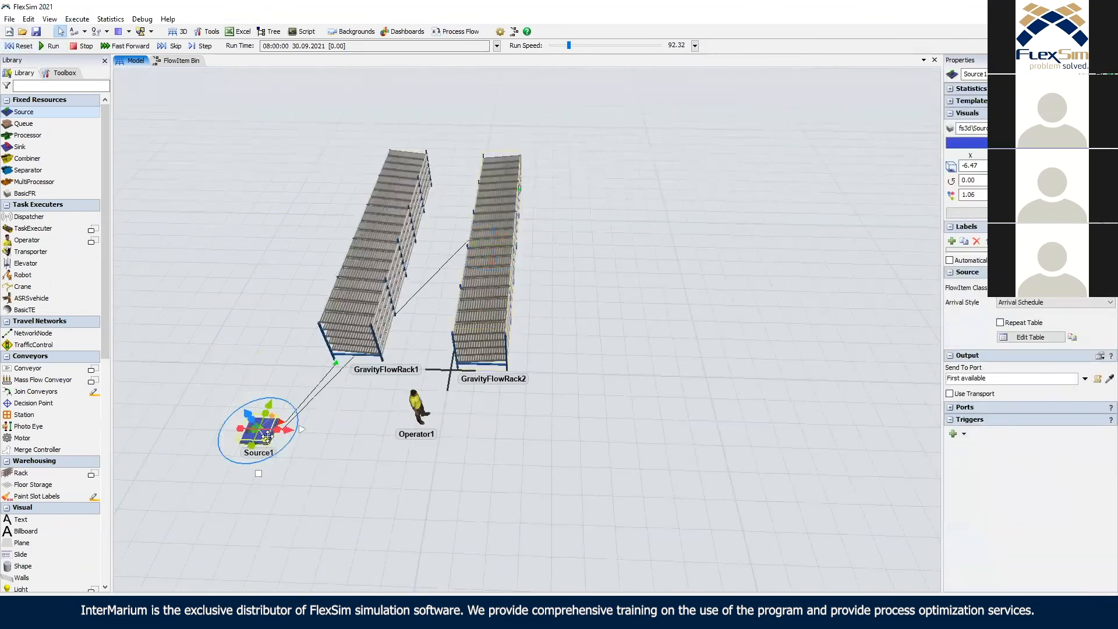
click(1085, 379)
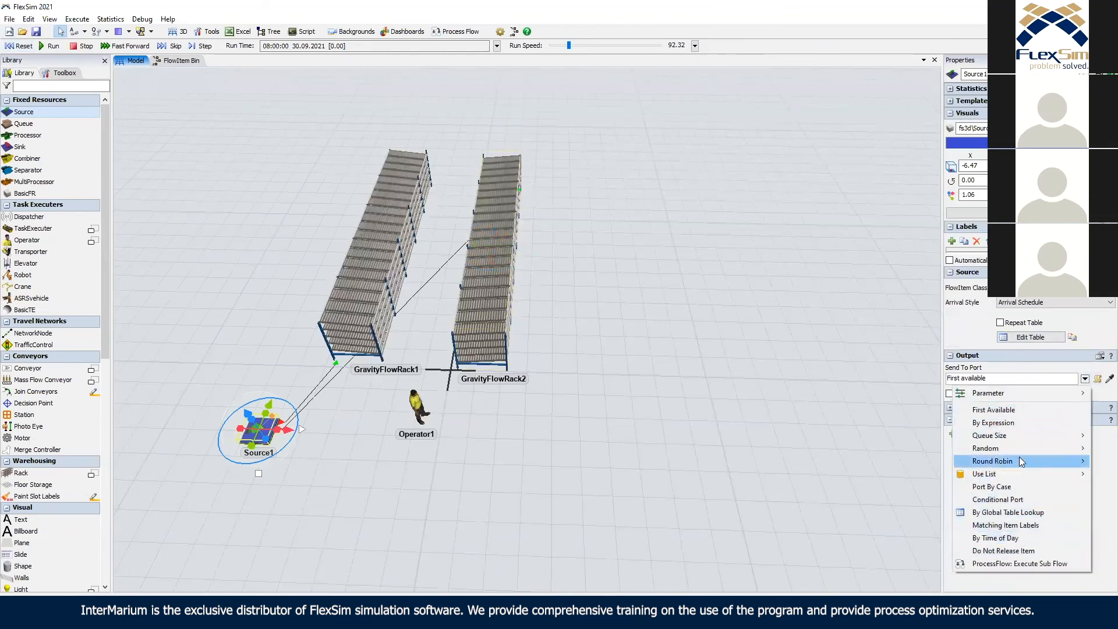
click(938, 450)
click(604, 342)
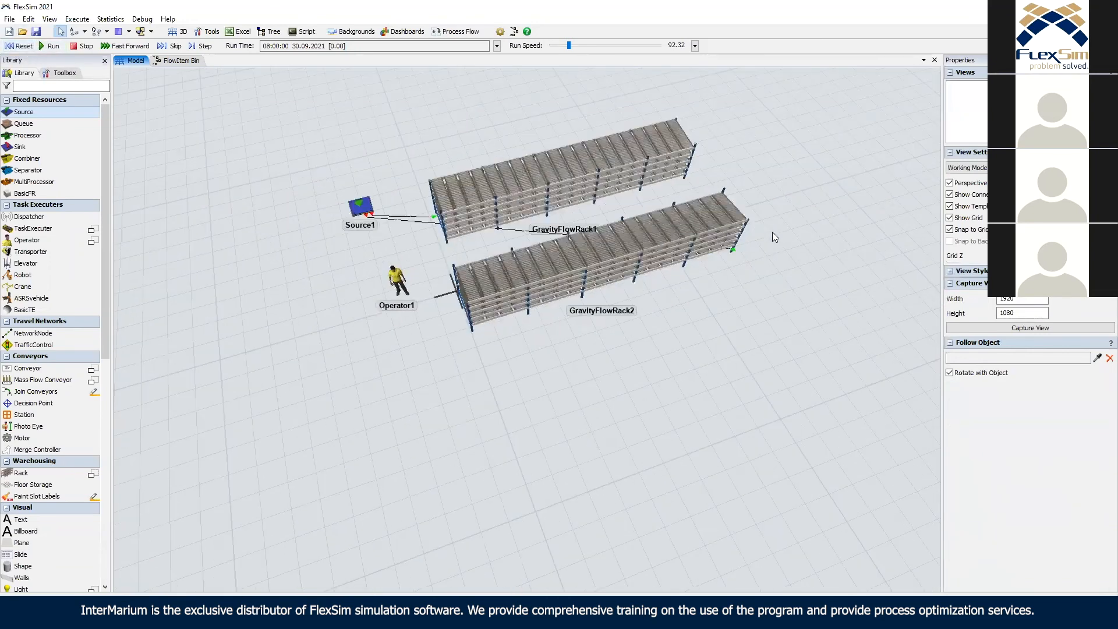
Run the simulation and examine from several sides how the KLT containers are distributed over both gravity flow racks.
click(583, 173)
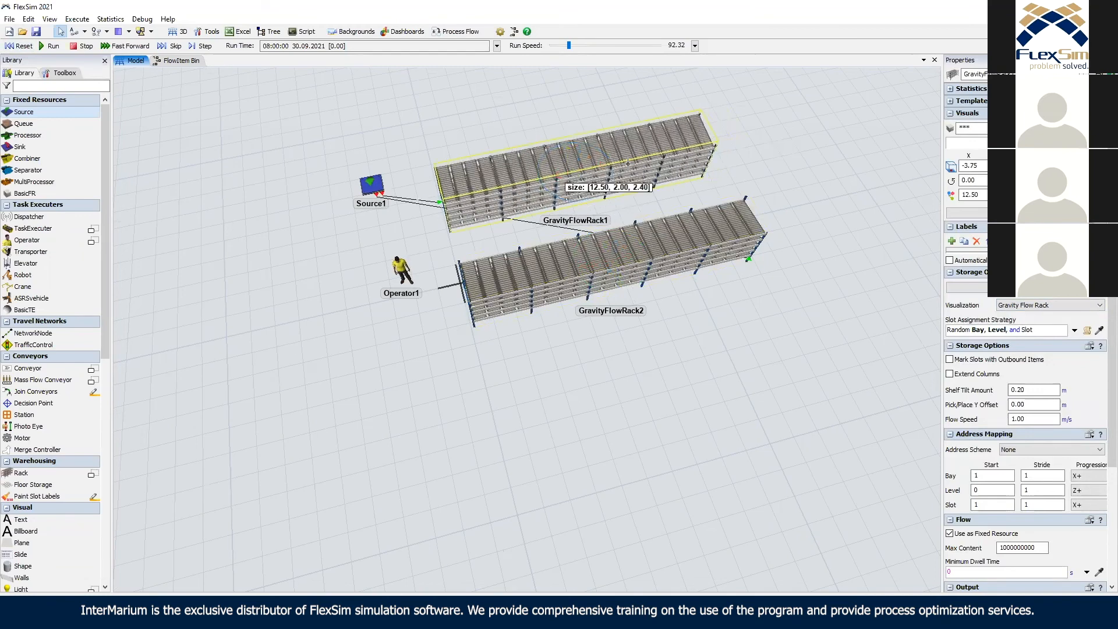
drag(583, 173, 659, 156)
click(708, 224)
drag(613, 256, 811, 346)
click(811, 345)
right_drag(148, 77, 510, 380)
scroll(498, 332, up, 3)
scroll(503, 345, up, 2)
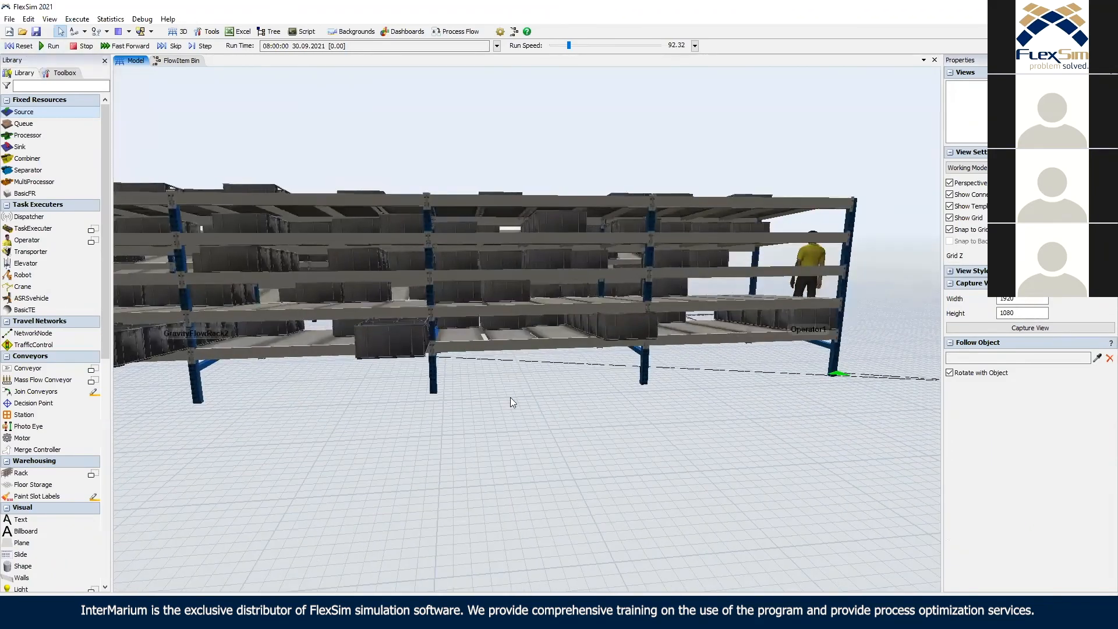
right_drag(561, 329, 576, 446)
scroll(534, 358, up, 2)
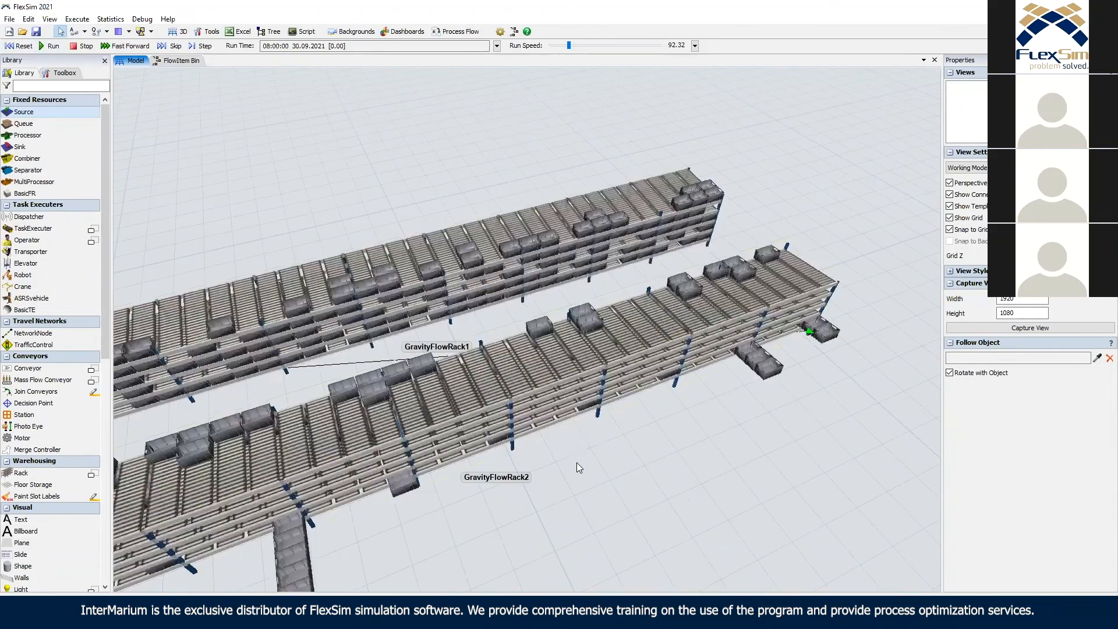
right_drag(689, 317, 526, 304)
Reposition the source beside the front end of GravityFlowRack1 at X -7.47 and reset the model.
scroll(699, 347, up, 3)
drag(234, 433, 272, 297)
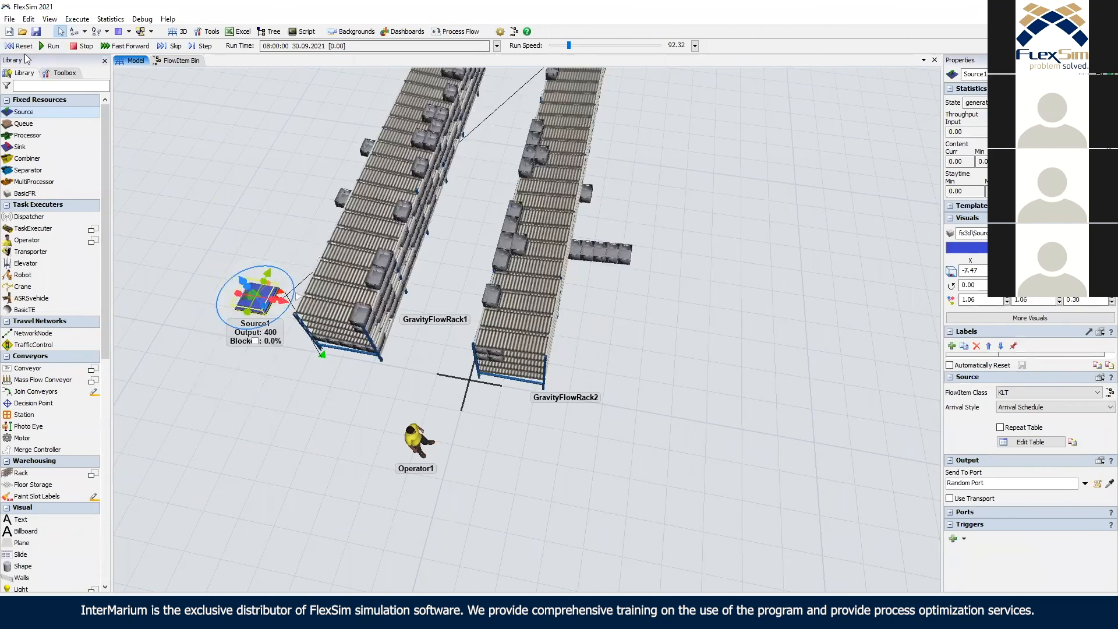
right_drag(324, 448, 490, 443)
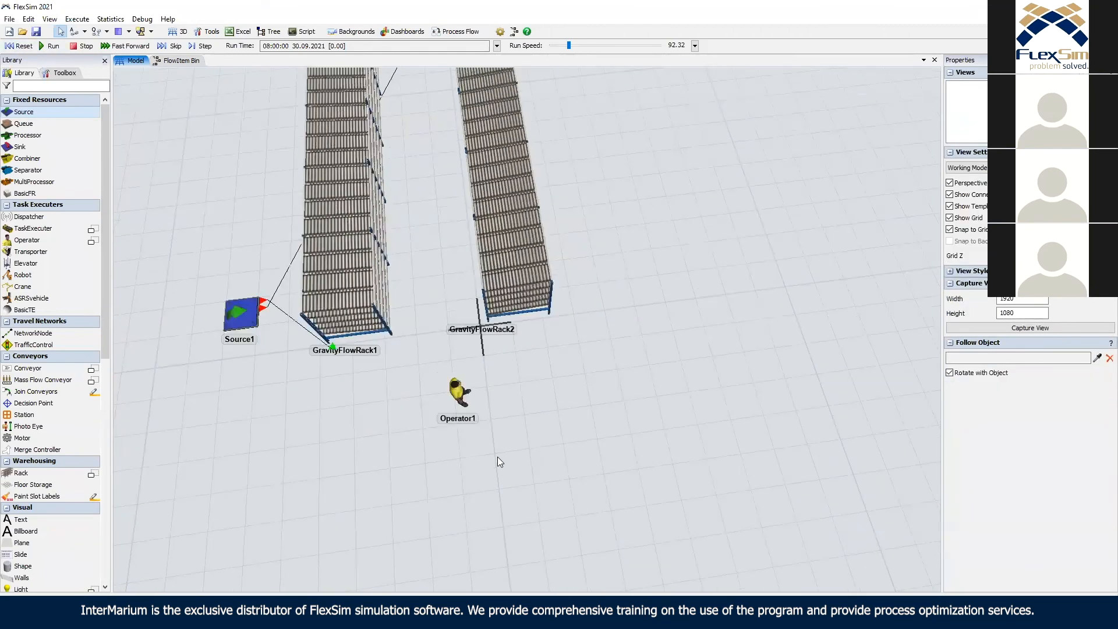
Move the operator farther from the racks and place one queue in front of each gravity flow rack.
drag(457, 391, 501, 457)
click(137, 258)
drag(24, 123, 353, 449)
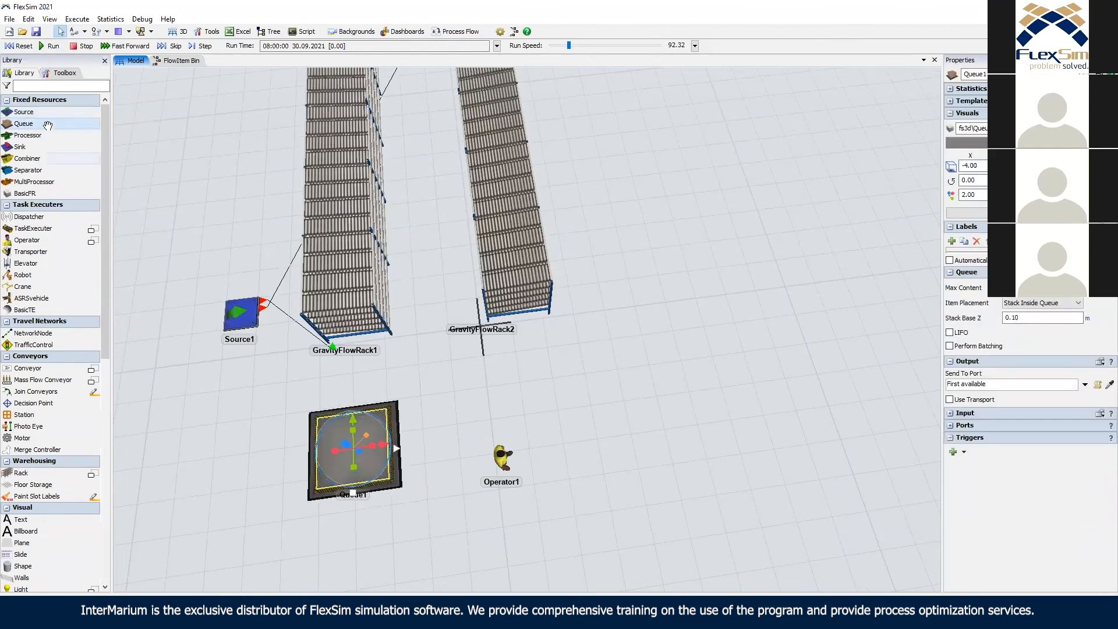
drag(24, 123, 589, 404)
drag(378, 390, 374, 344)
drag(353, 401, 354, 371)
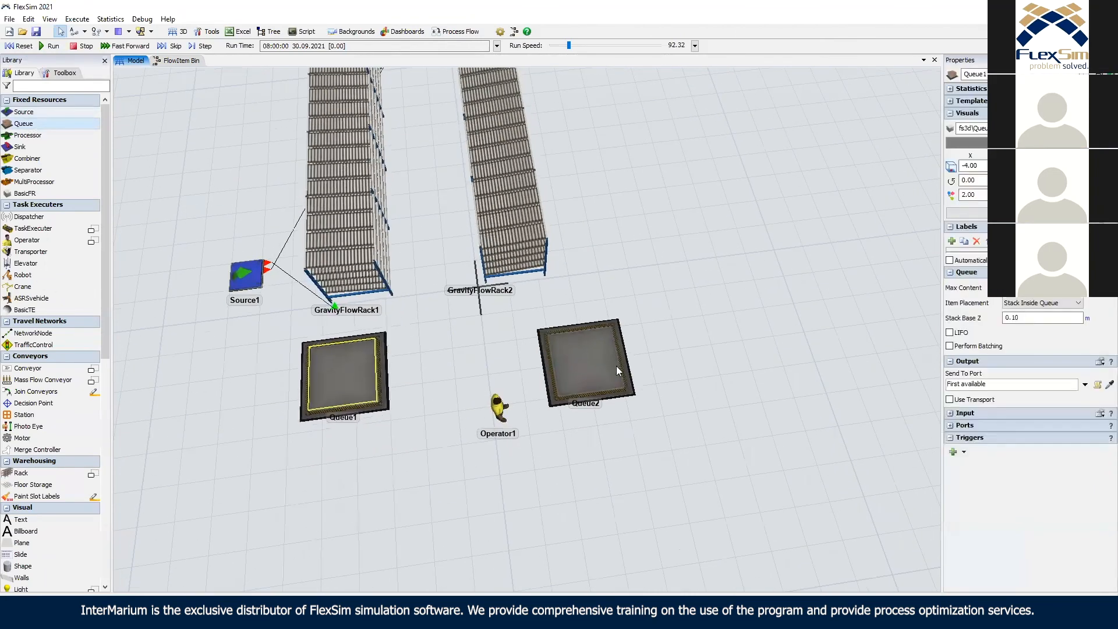
Replace the 3D shape of Queue1 in front of GravityFlowRack1 with the General\Box.3ds shape.
drag(571, 349, 535, 330)
mouse_move(372, 374)
mouse_down()
mouse_move(466, 352)
mouse_move(402, 381)
mouse_move(370, 375)
mouse_up()
right_drag(447, 361, 470, 294)
click(387, 342)
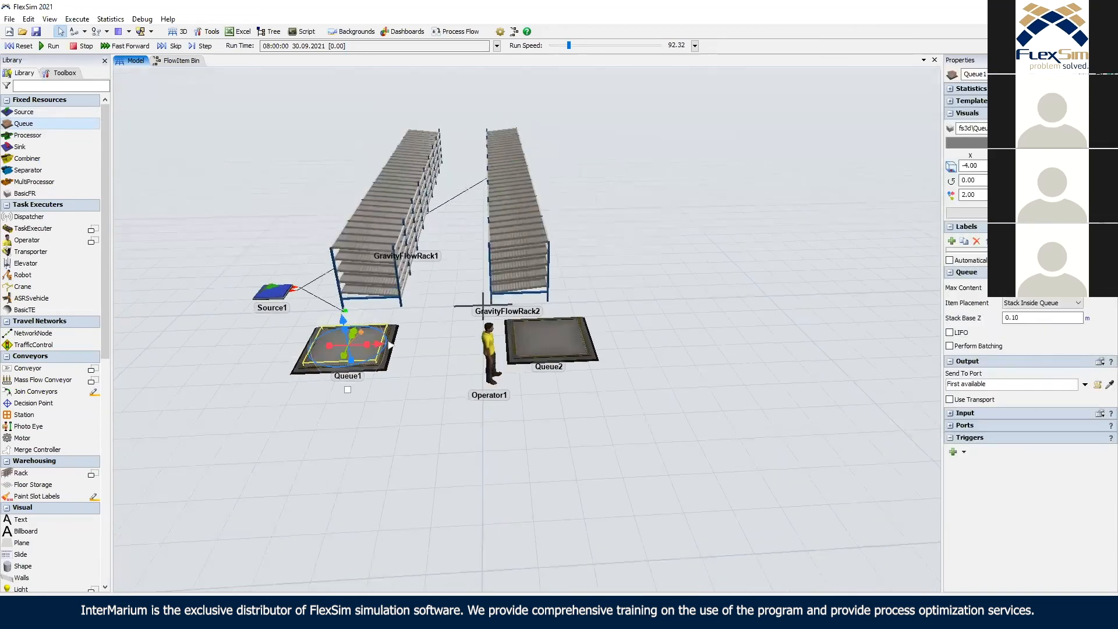
click(36, 198)
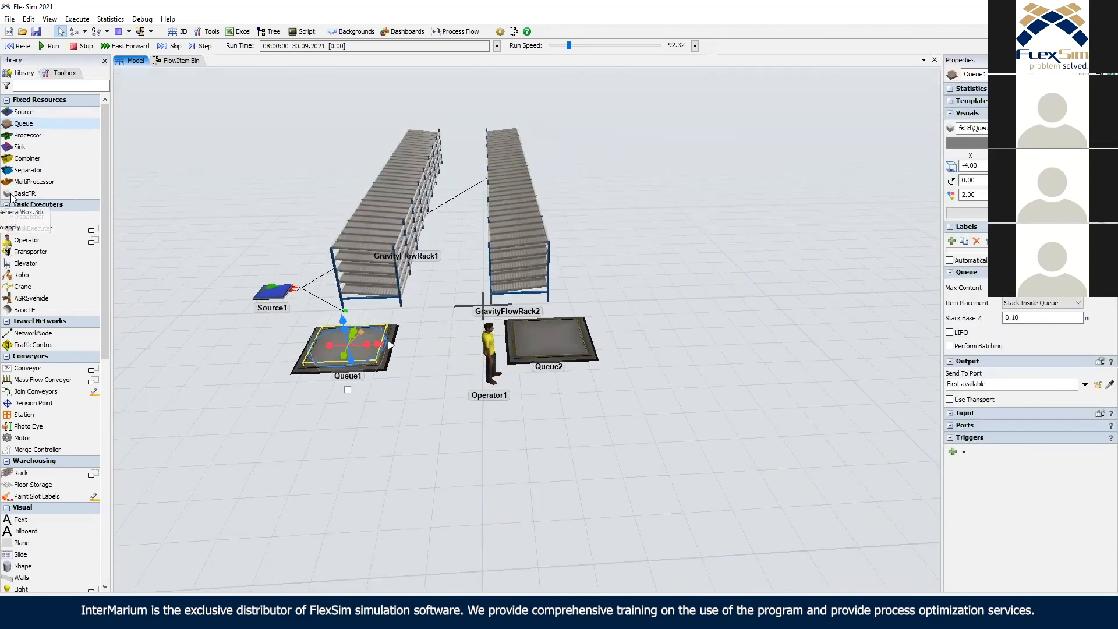
click(25, 228)
click(389, 328)
right_drag(389, 328, 389, 298)
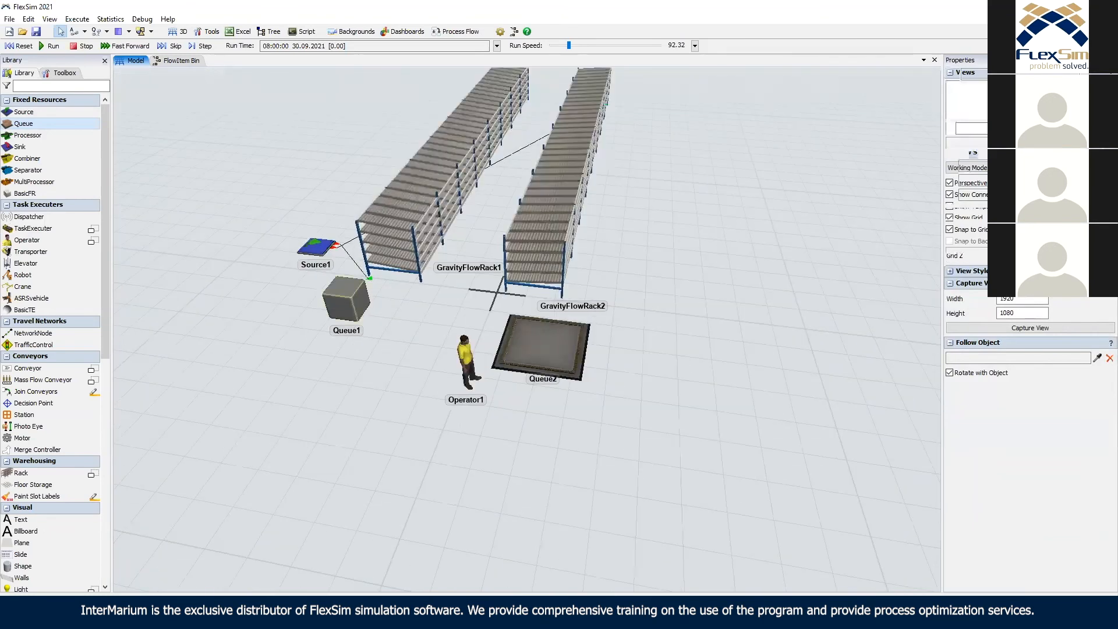
click(381, 298)
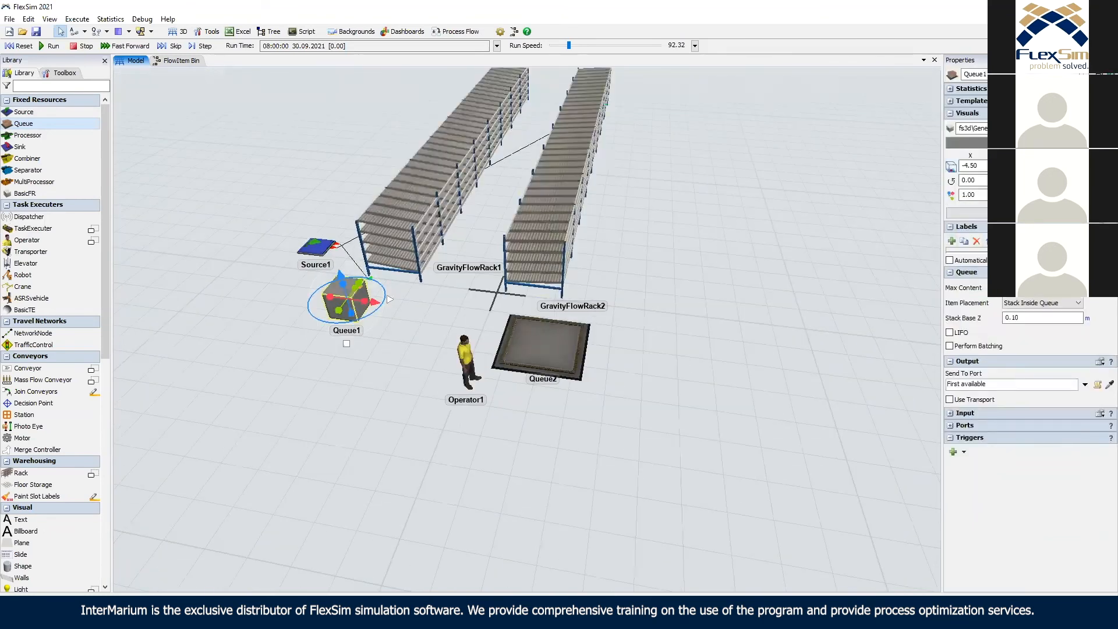
Flatten the box-shaped Queue1 to a height of 0.10 at X -3.50 and rename it EmptyTrailers.
click(660, 328)
right_drag(404, 381, 351, 322)
drag(350, 322, 414, 319)
double_click(973, 74)
text(EmptyTr)
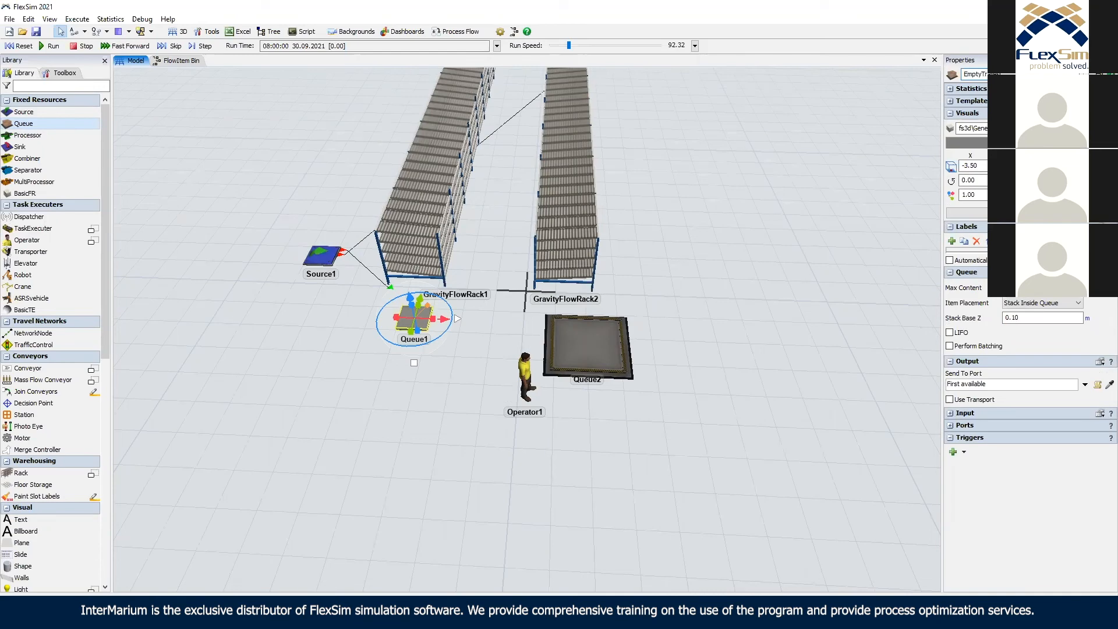
click(748, 169)
right_drag(749, 169, 761, 185)
Add a second source beside the EmptyTrailers queue, in front of Source1, and rename it TrailerSource.
drag(45, 111, 289, 317)
click(306, 318)
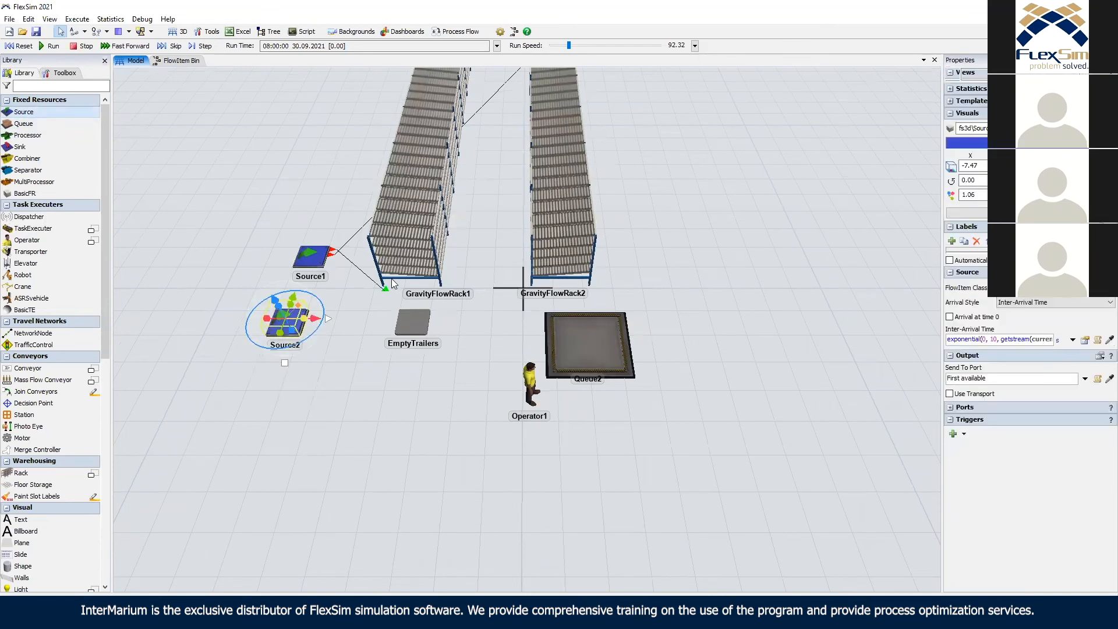
text(Tri)
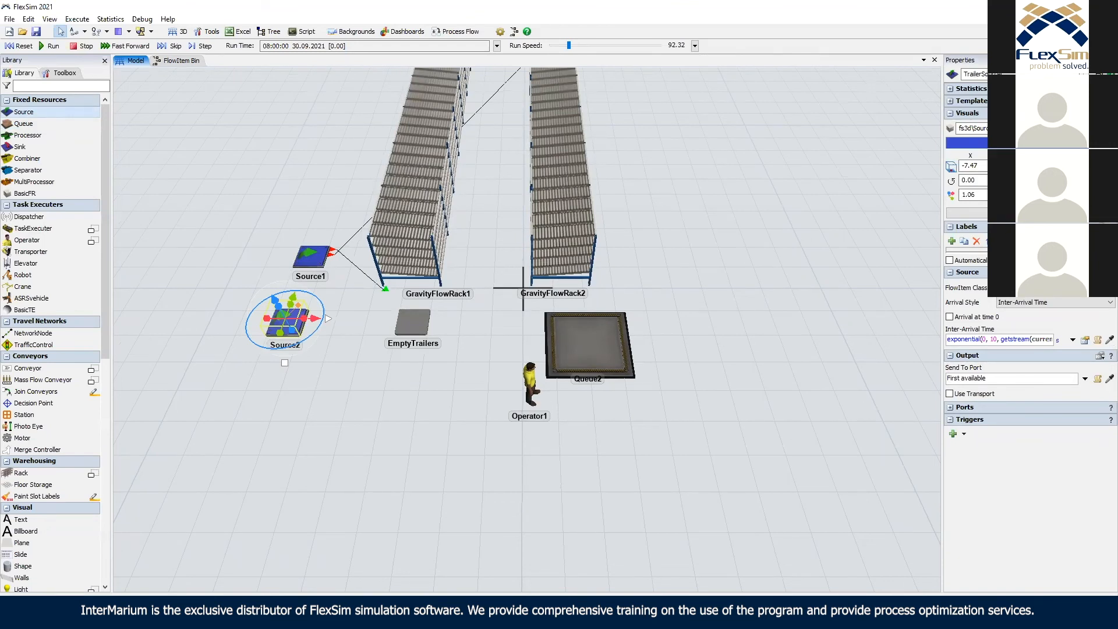
click(449, 368)
right_drag(420, 380, 262, 192)
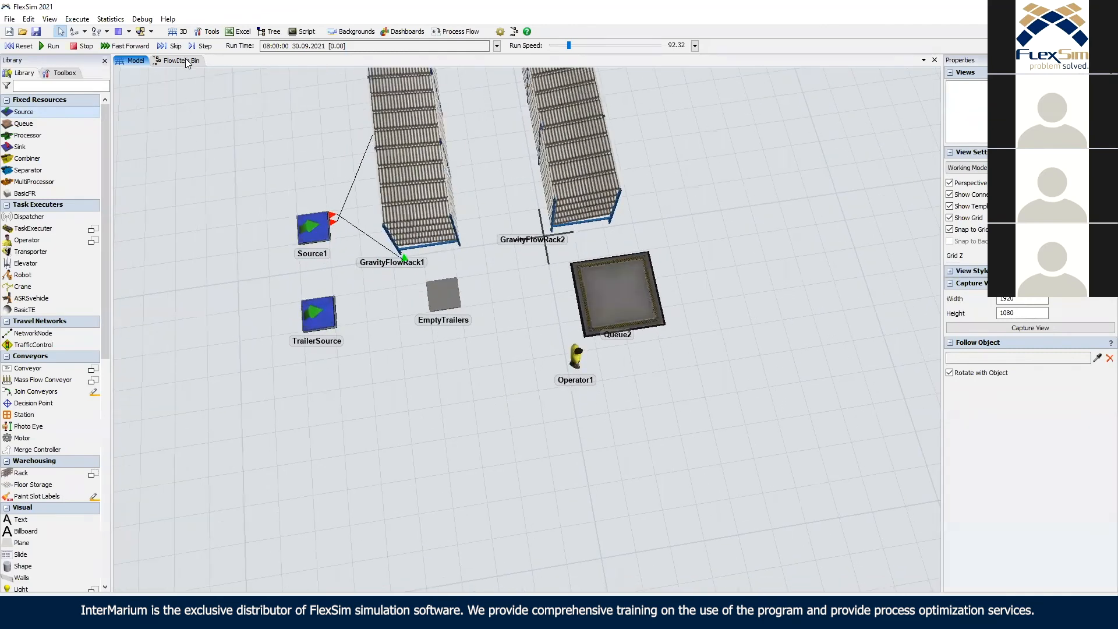
Connect TrailerSource to EmptyTrailers and give it an Arrival Schedule with a quantity of 3 for the single arrival.
drag(326, 314, 441, 295)
click(1062, 304)
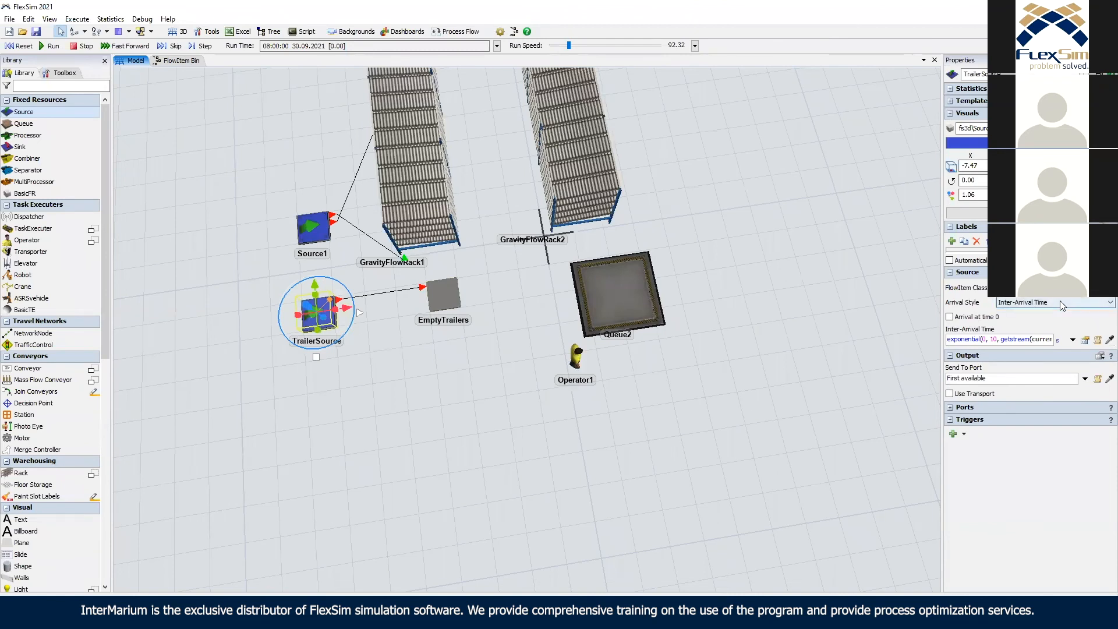
click(1059, 320)
click(1060, 337)
double_click(315, 110)
text(3)
click(360, 127)
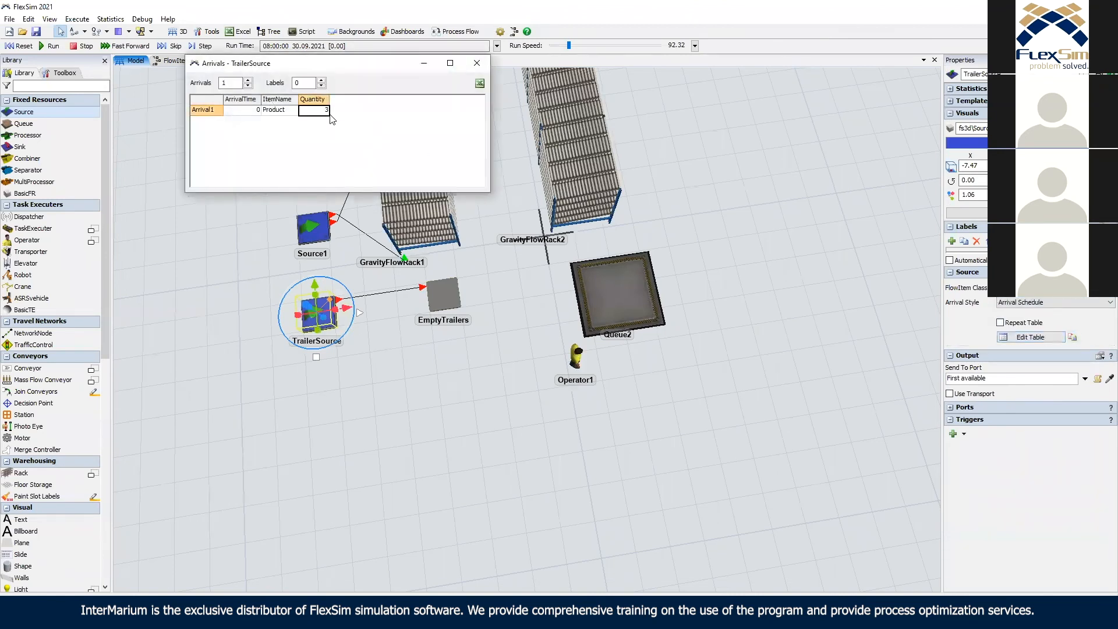
click(482, 62)
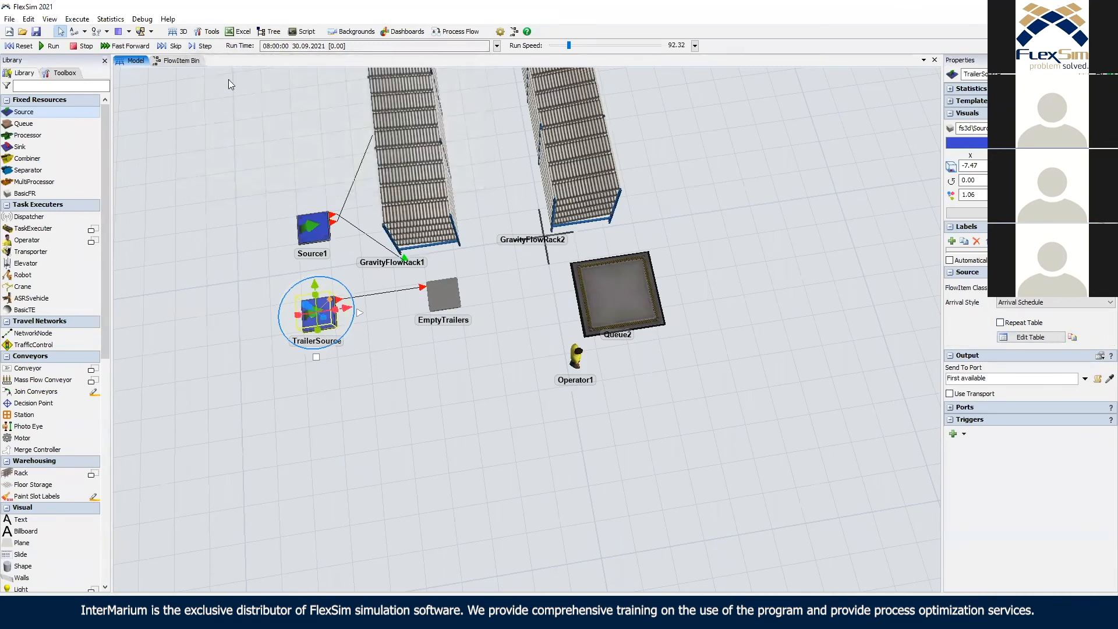
Add a new container flow item and replace its 3D shape with the trolley SketchUp model from the AGV WEBINAR folder.
click(181, 61)
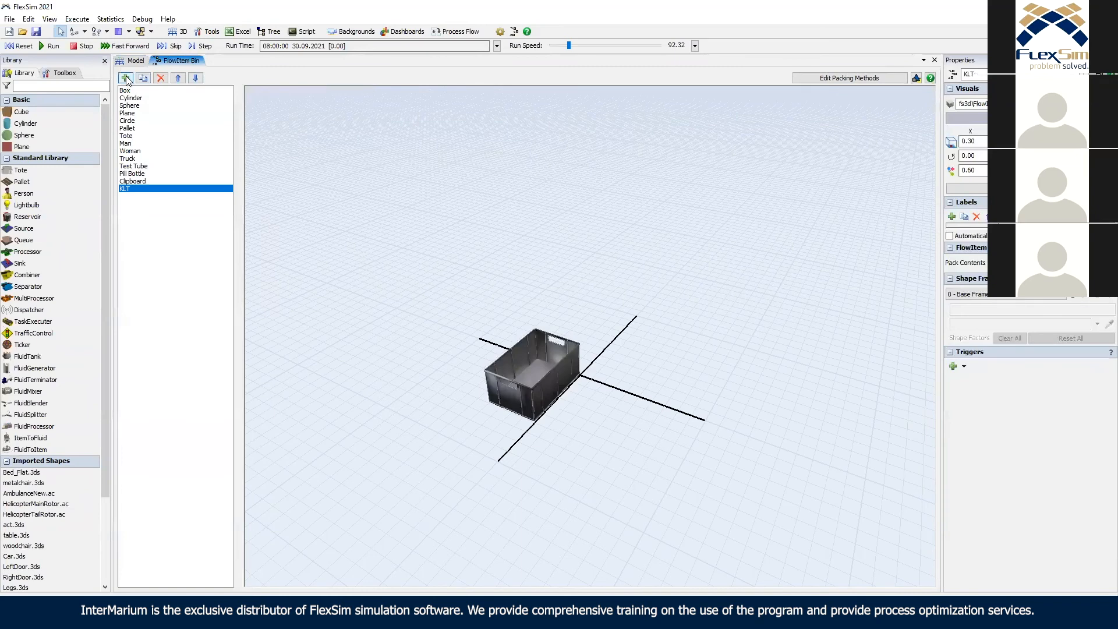
click(127, 79)
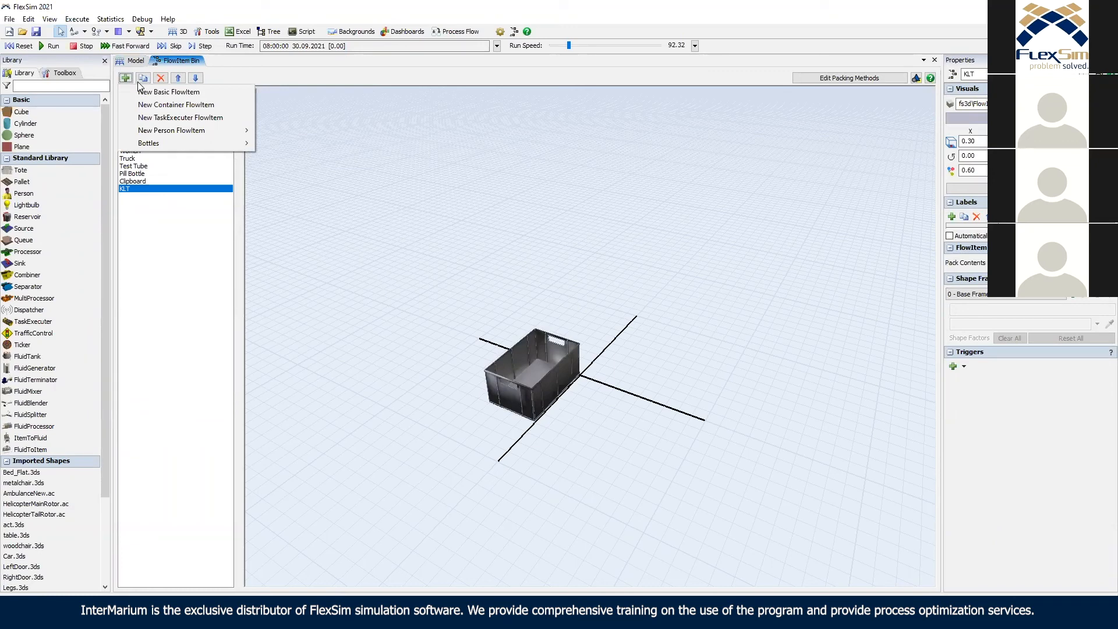
click(202, 103)
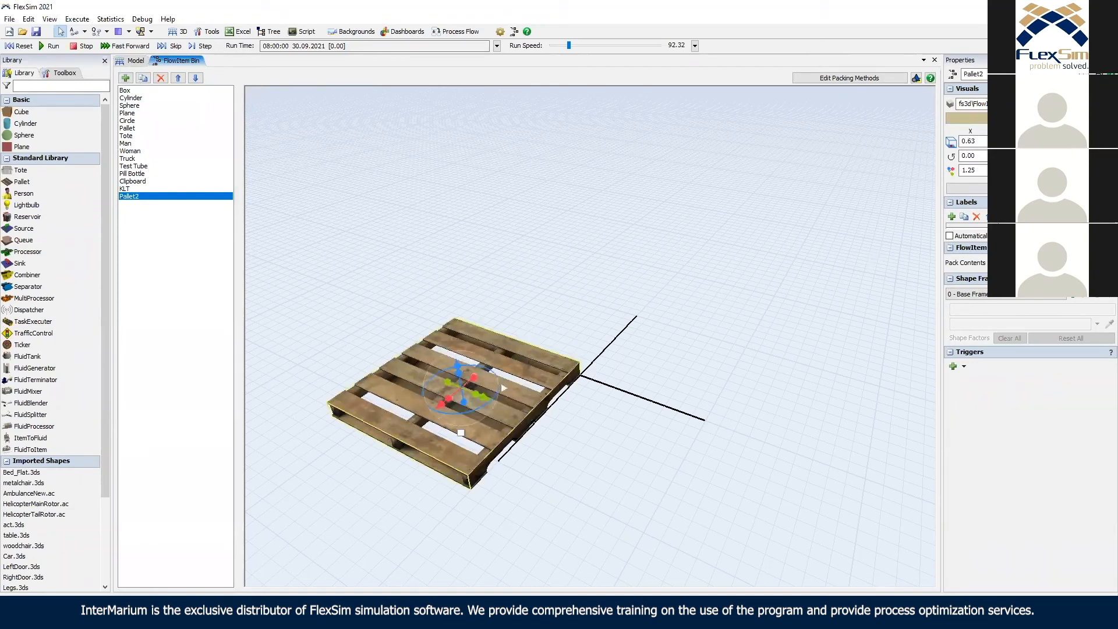
click(1097, 104)
click(1019, 118)
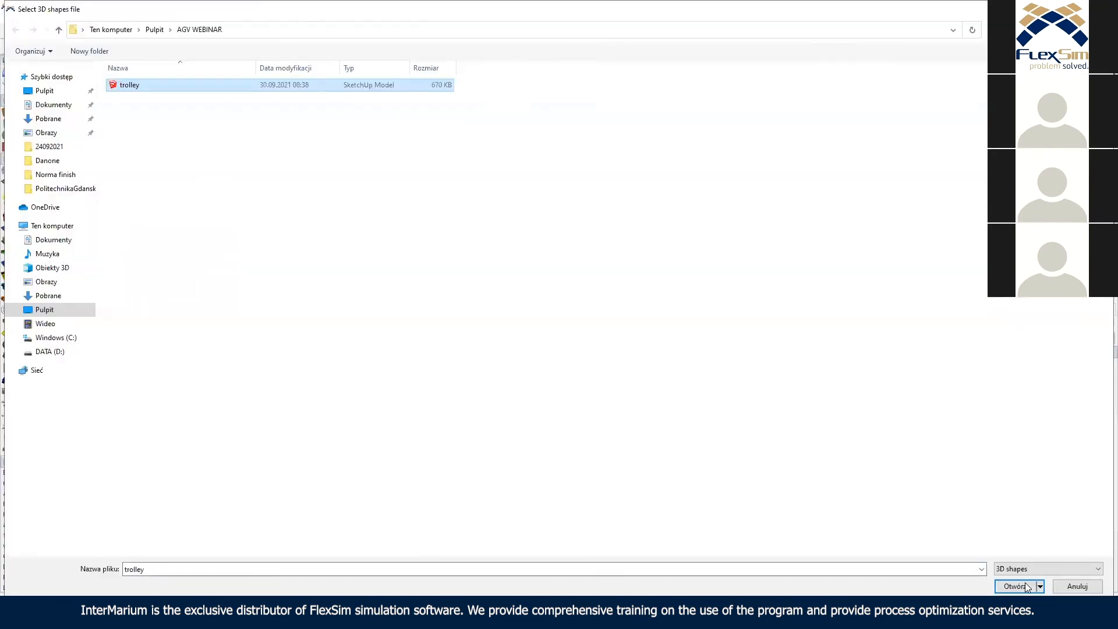
click(1027, 587)
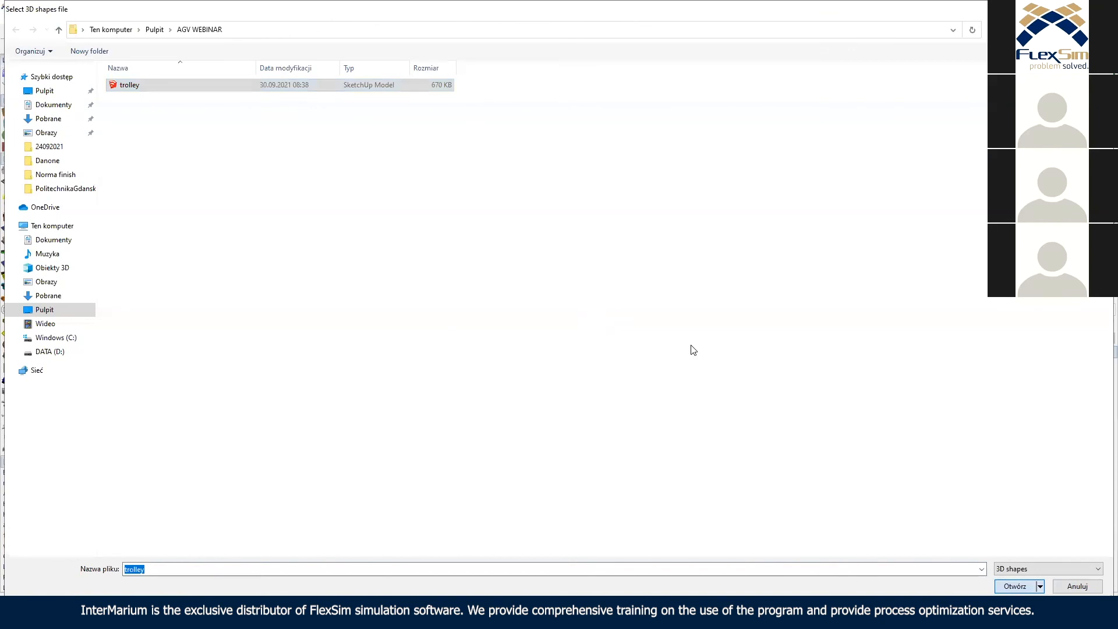
right_drag(628, 332, 570, 344)
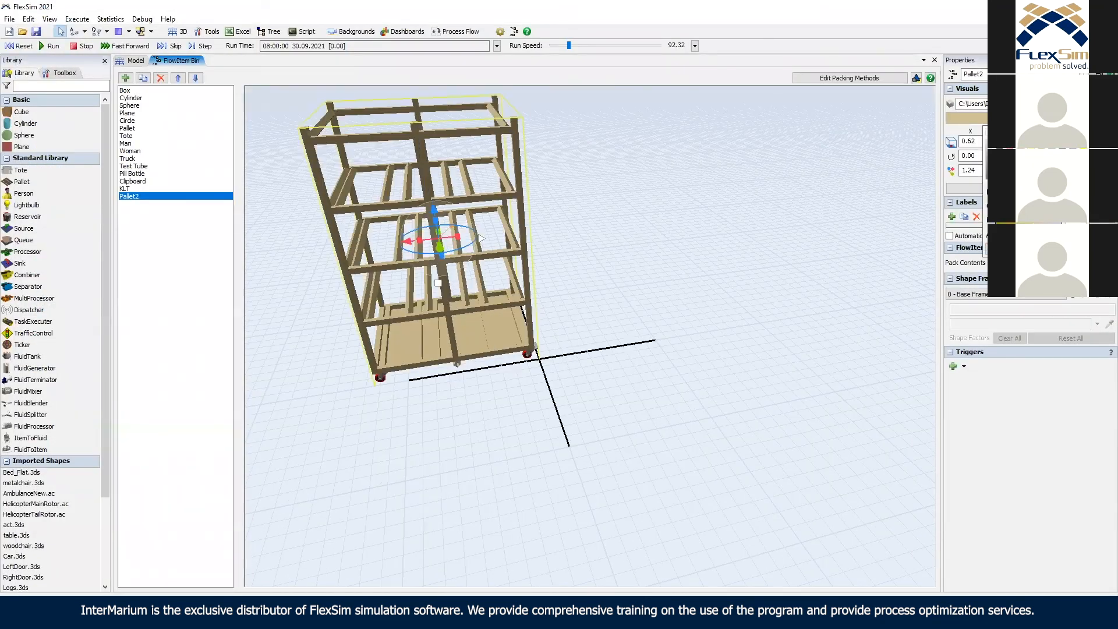
right_drag(652, 292, 510, 210)
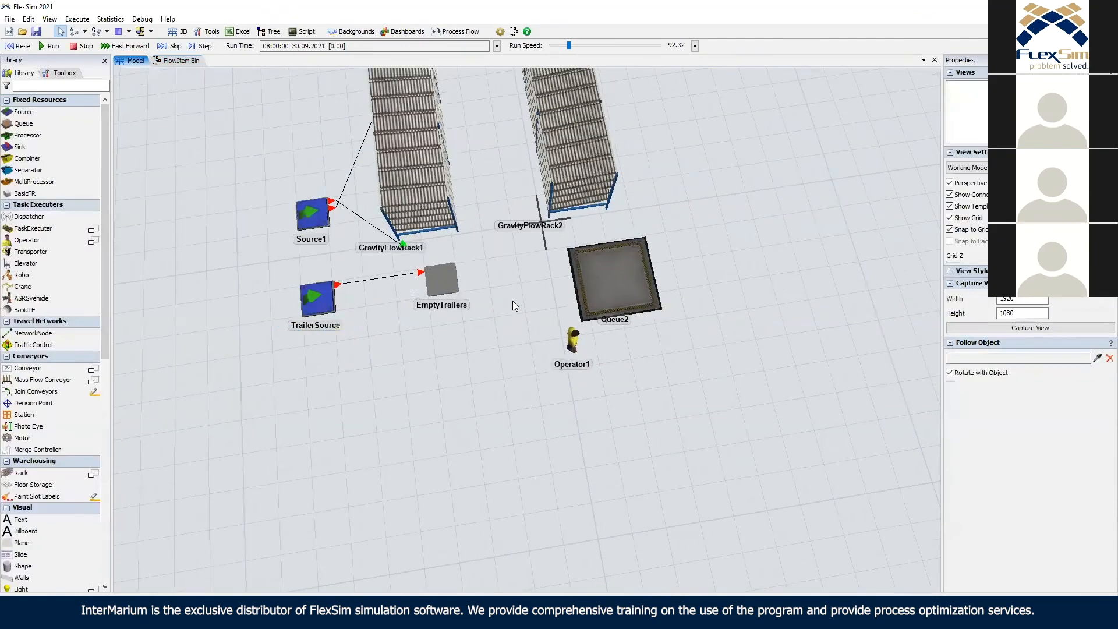
scroll(512, 300, up, 10)
right_drag(493, 383, 592, 250)
drag(592, 250, 534, 284)
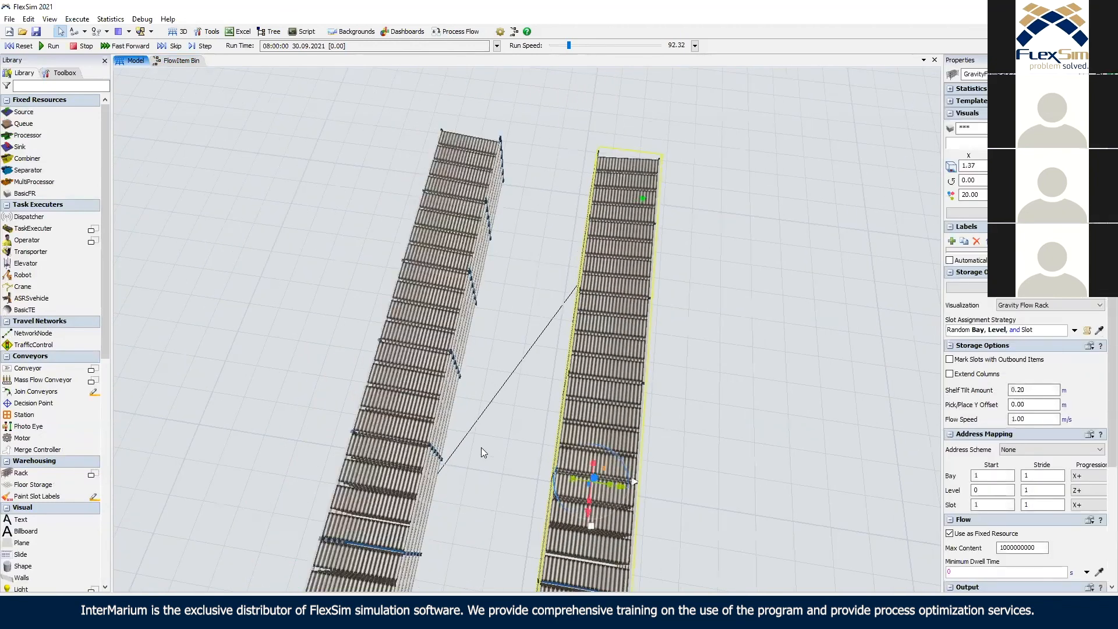
drag(481, 447, 373, 279)
click(353, 307)
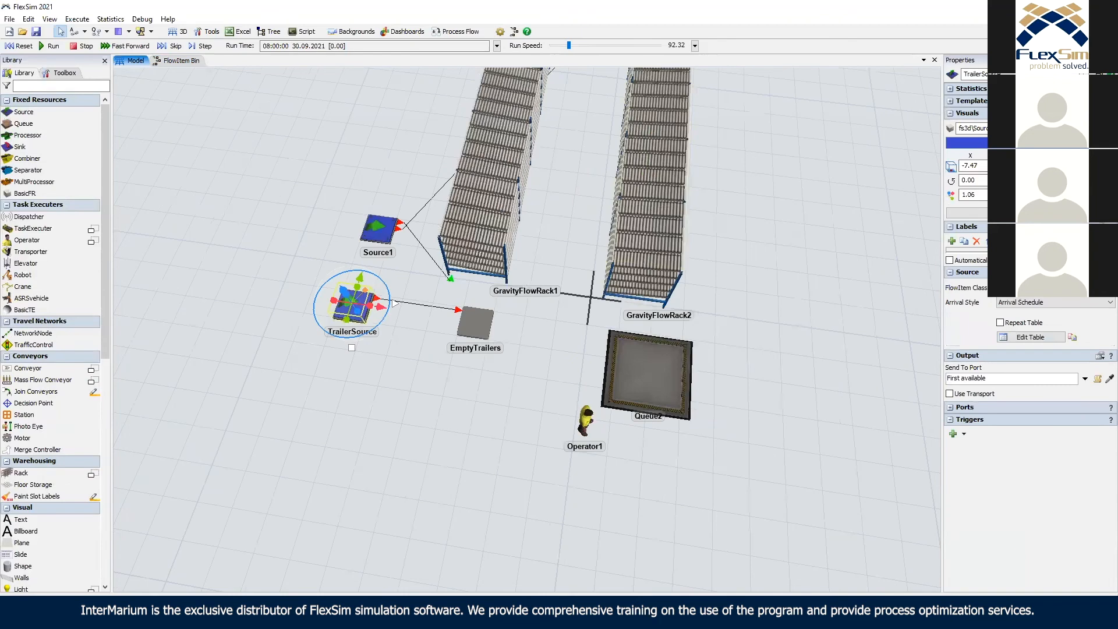
click(1048, 287)
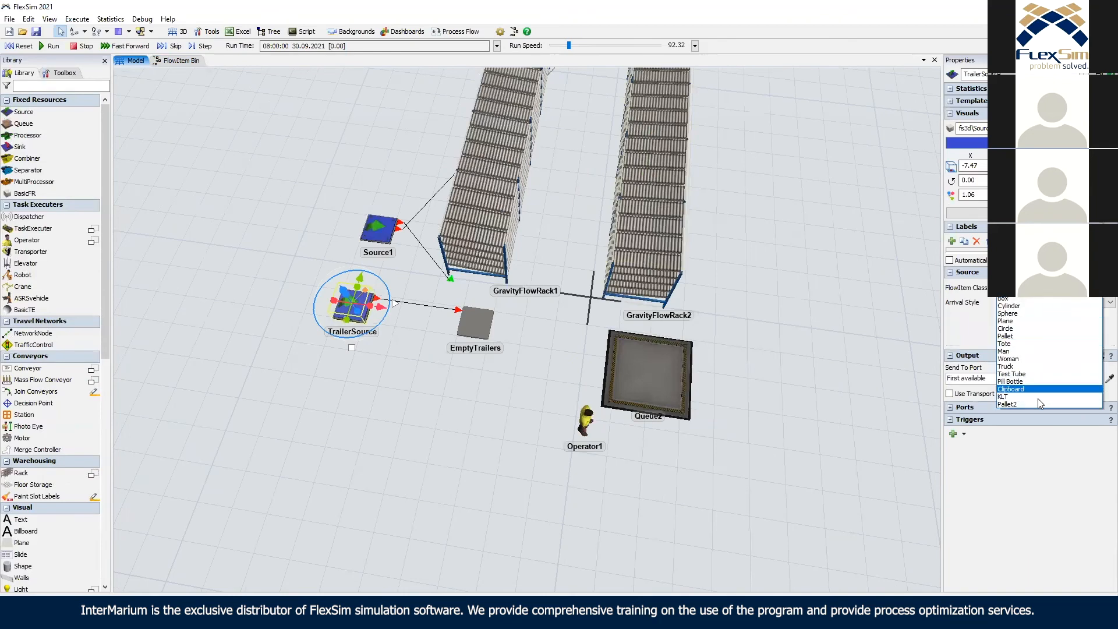
click(165, 91)
click(165, 90)
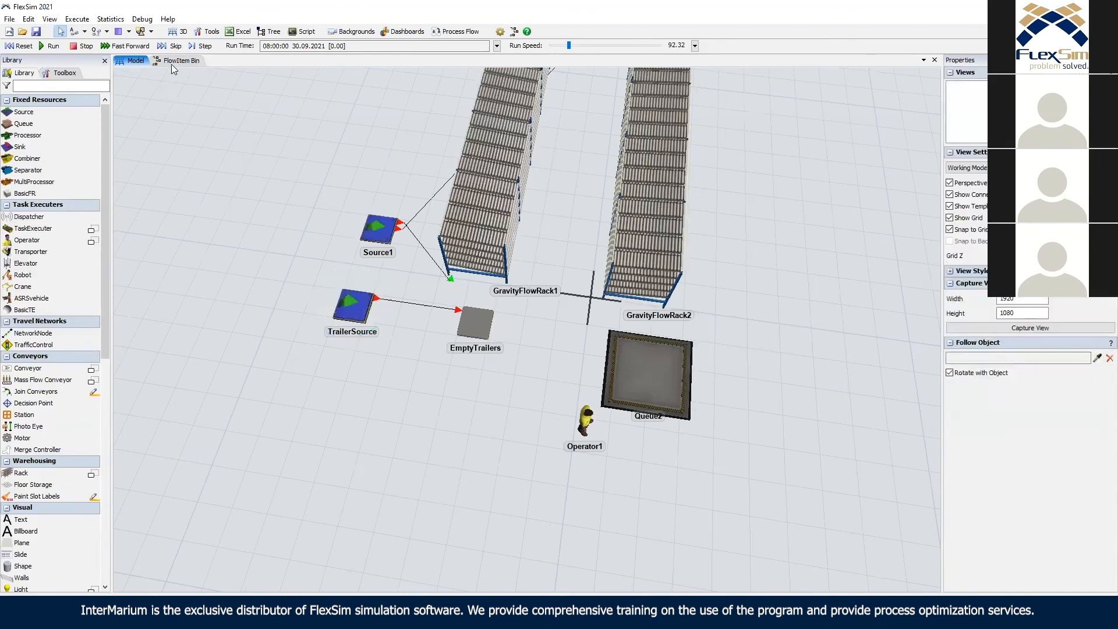
Rename the trolley-shaped flow item in the FlowItem Bin as Trailer.
click(171, 62)
drag(984, 75, 923, 64)
text(Trailer)
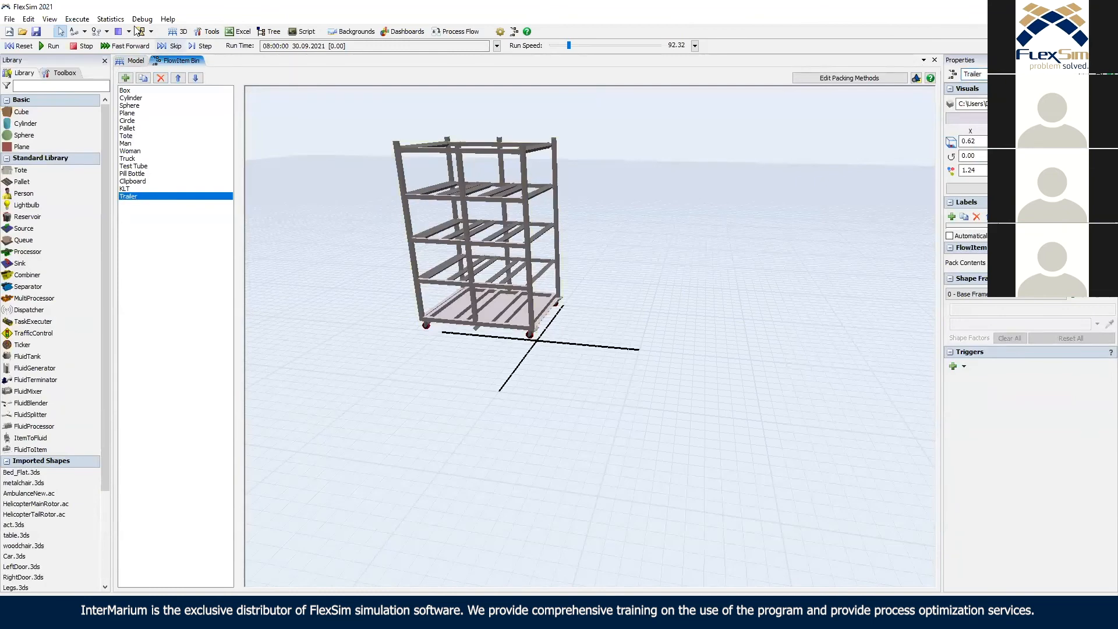
Set TrailerSource's FlowItem Class to Trailer in the model.
click(134, 61)
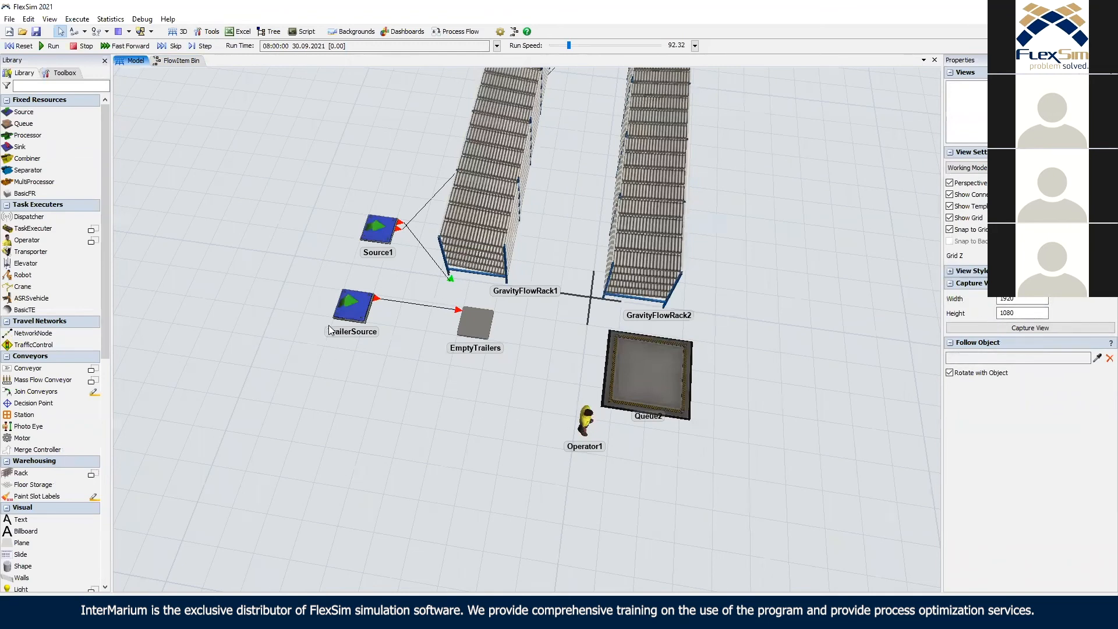
click(352, 306)
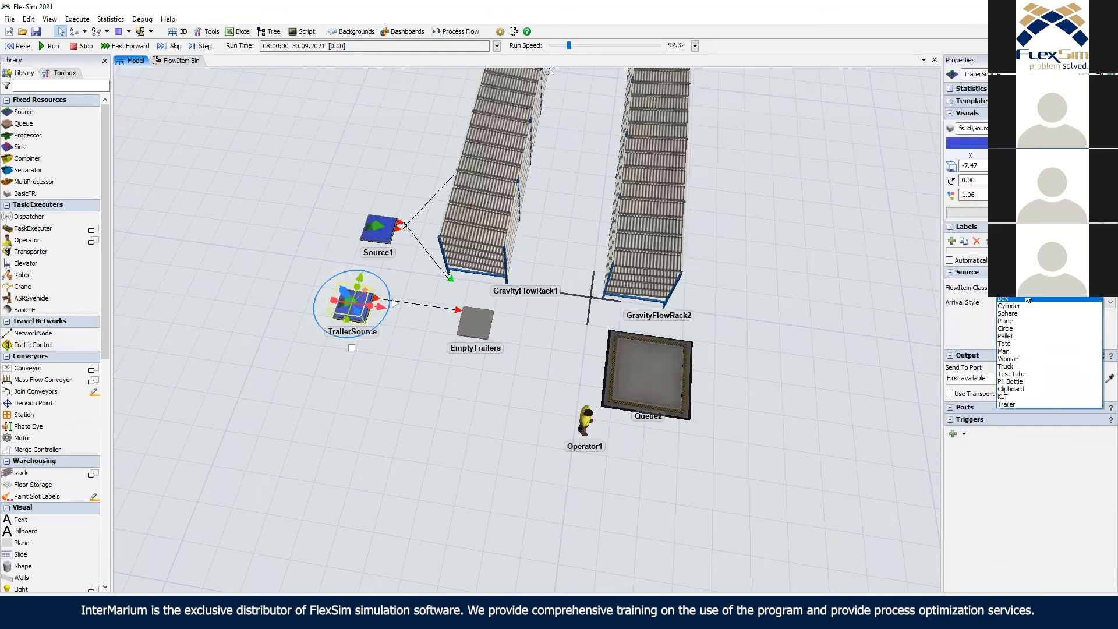
click(1013, 404)
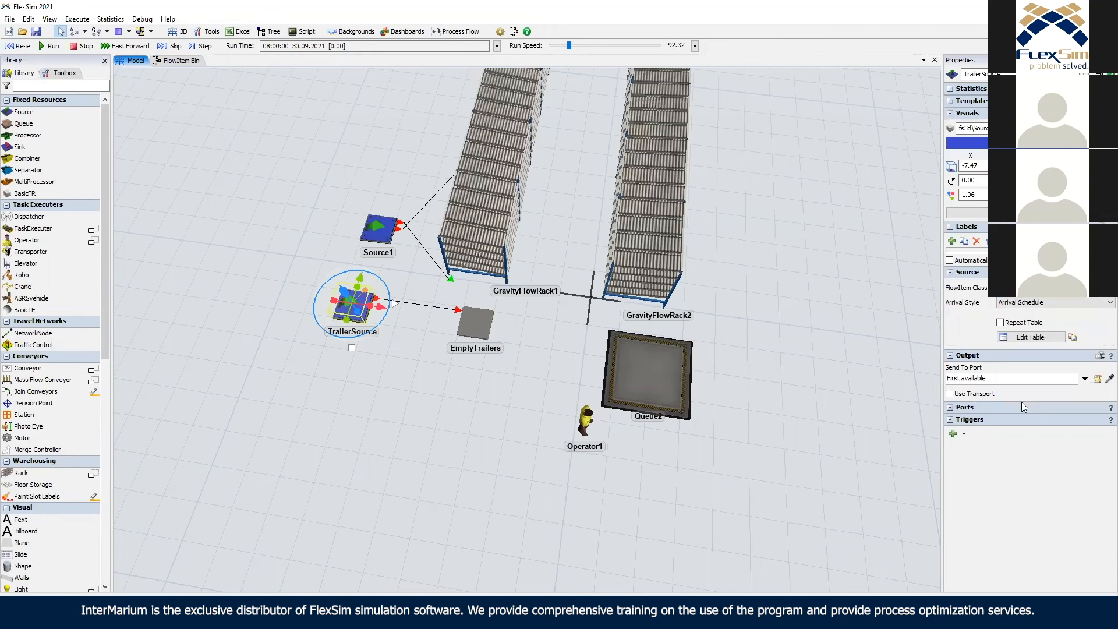
click(389, 171)
Run the simulation, set EmptyTrailers' item placement to Horizontal Line and rerun it to check how the trailers are arranged.
click(18, 46)
mouse_move(501, 325)
right_down()
mouse_move(480, 310)
mouse_move(485, 293)
mouse_move(551, 316)
mouse_move(558, 302)
mouse_move(583, 317)
mouse_move(532, 337)
mouse_move(485, 312)
right_up()
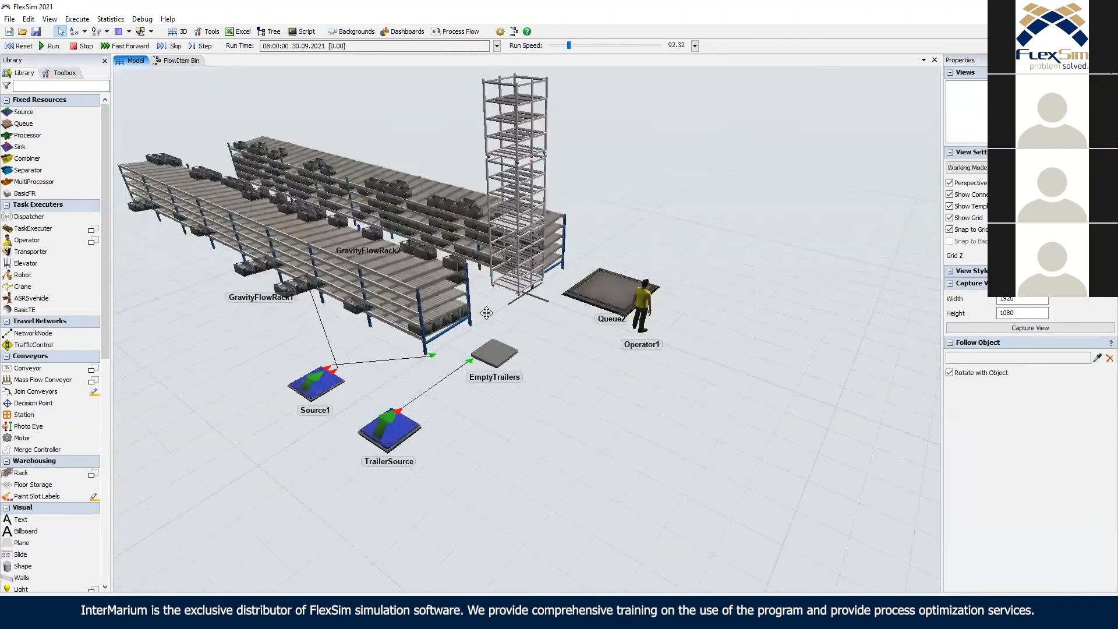
click(486, 313)
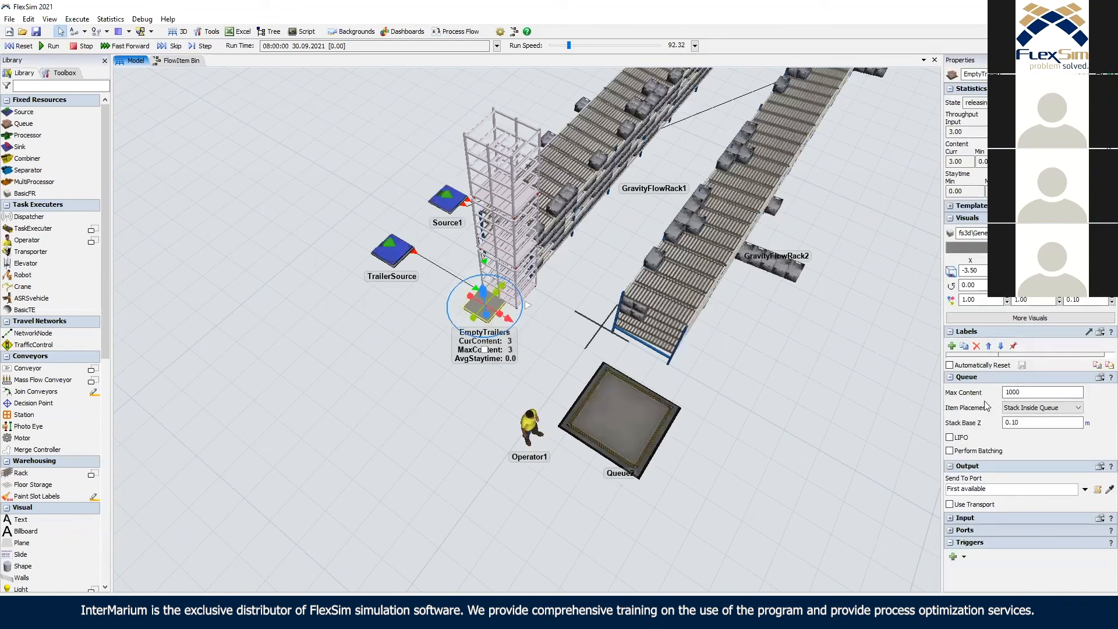
click(1016, 408)
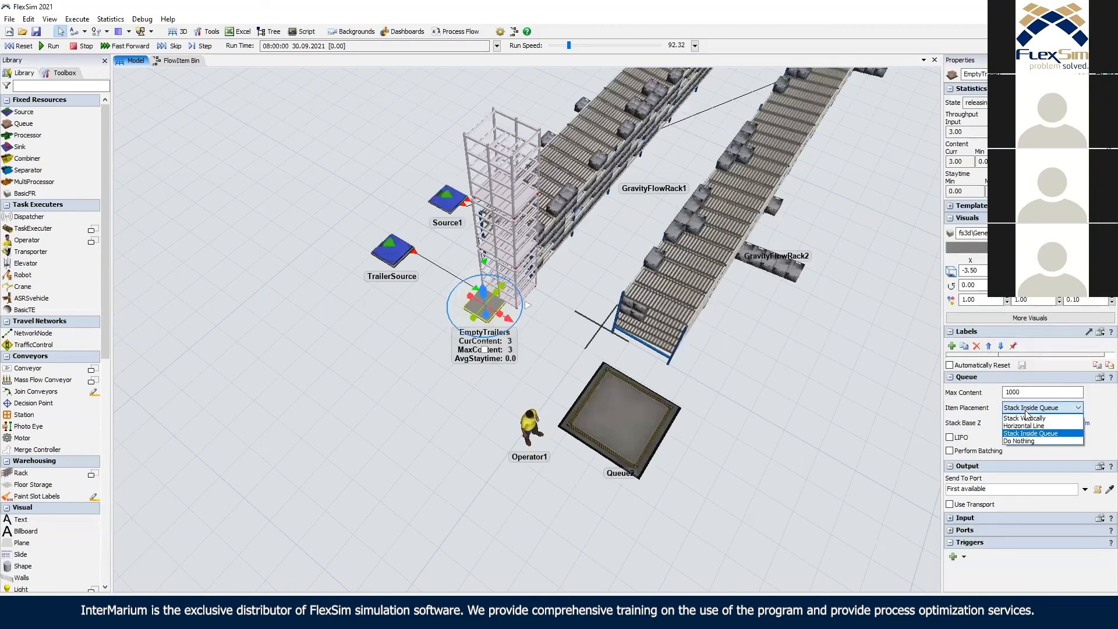
click(1028, 426)
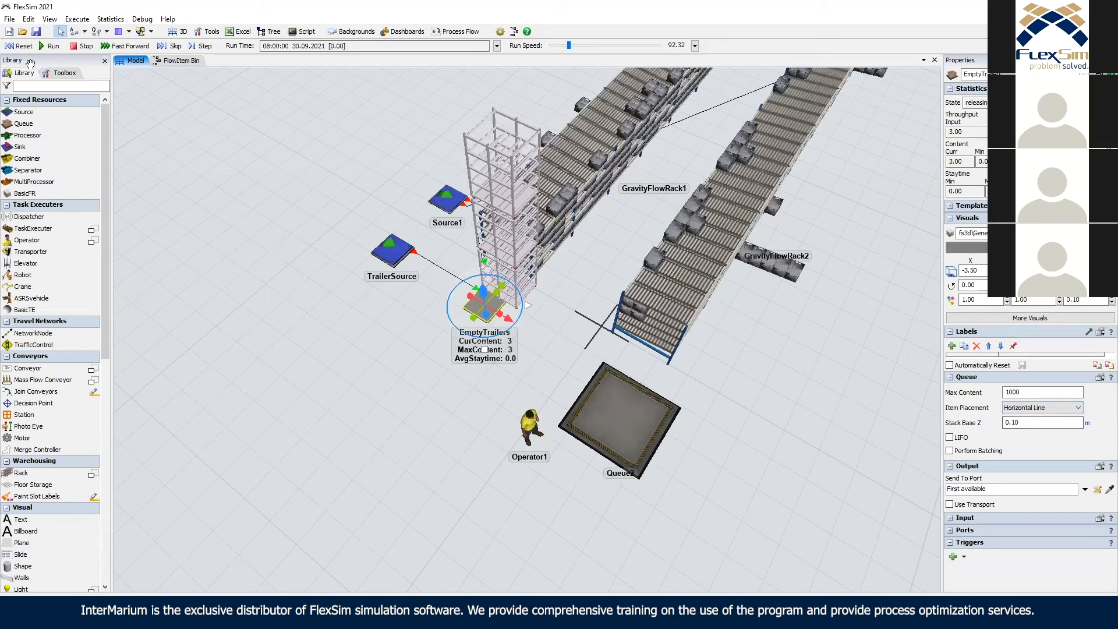
click(423, 388)
right_drag(374, 360, 320, 361)
right_drag(514, 348, 754, 139)
mouse_move(740, 182)
mouse_down()
mouse_move(480, 373)
mouse_move(725, 174)
mouse_up()
right_drag(508, 333, 273, 132)
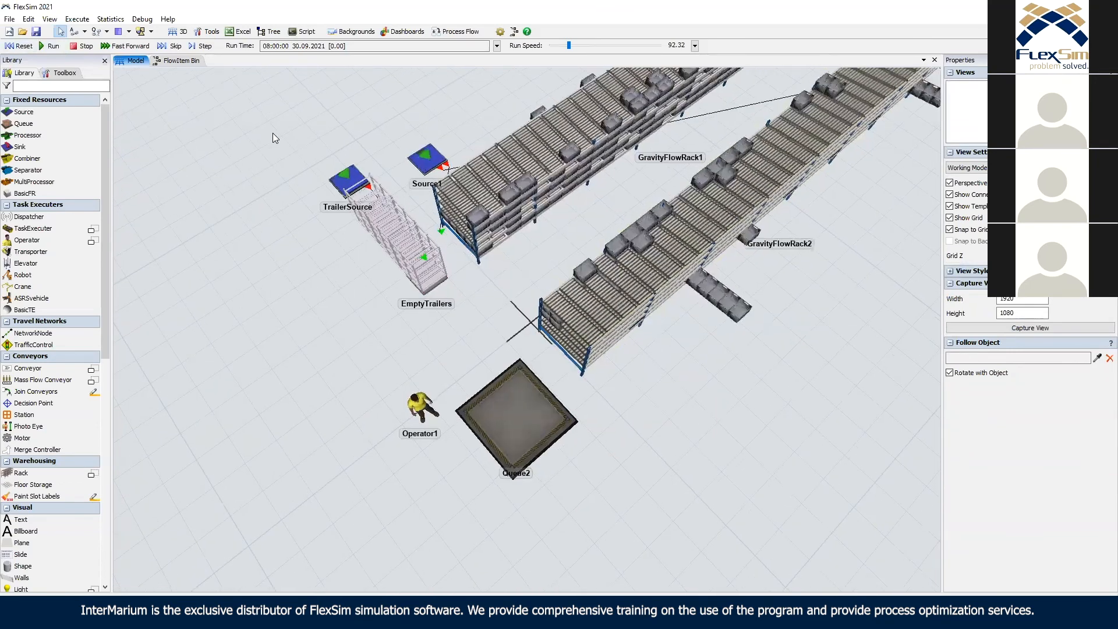
Reset the model and delete Queue2 from in front of GravityFlowRack2.
click(568, 384)
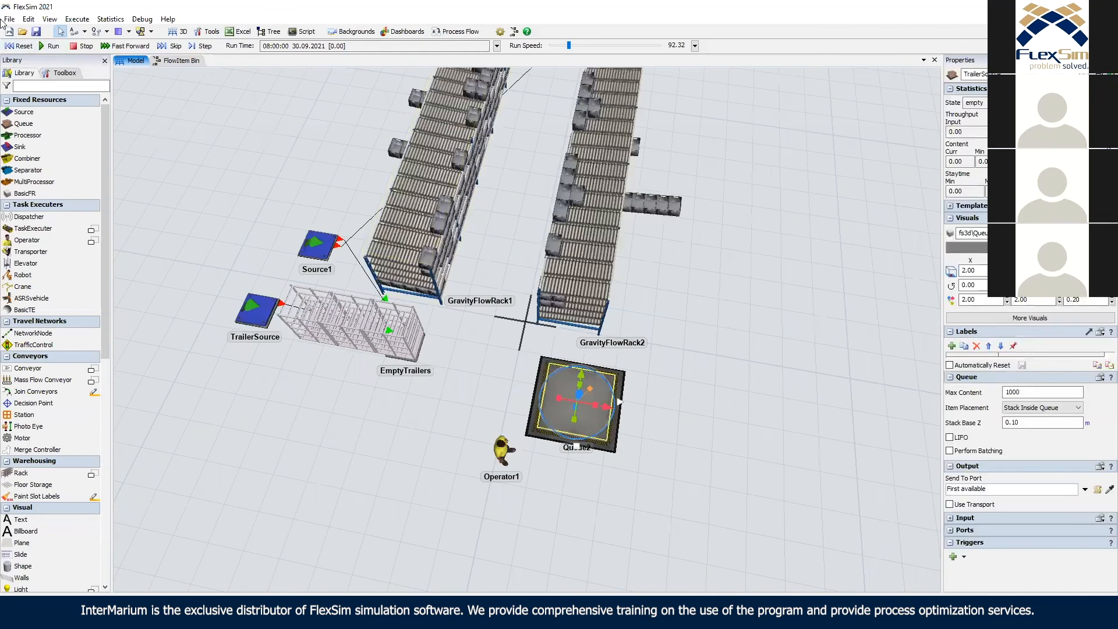
click(23, 46)
click(592, 403)
click(591, 403)
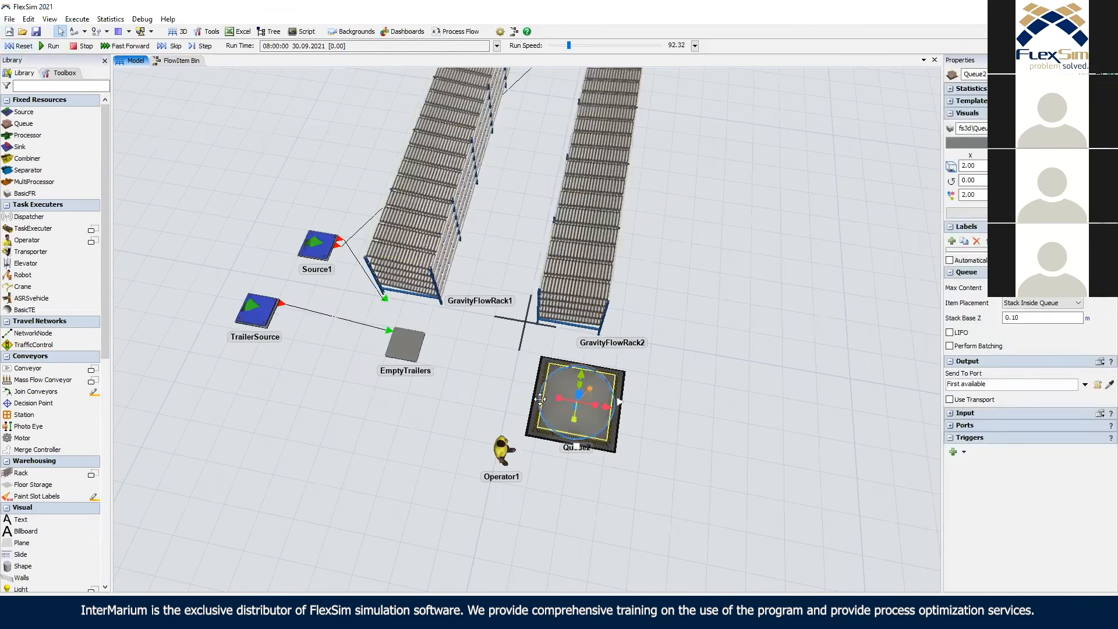
key(Delete)
Copy the EmptyTrailers queue, paste it in front of GravityFlowRack2 and rename the copy FullTrialers.
click(412, 337)
click(563, 411)
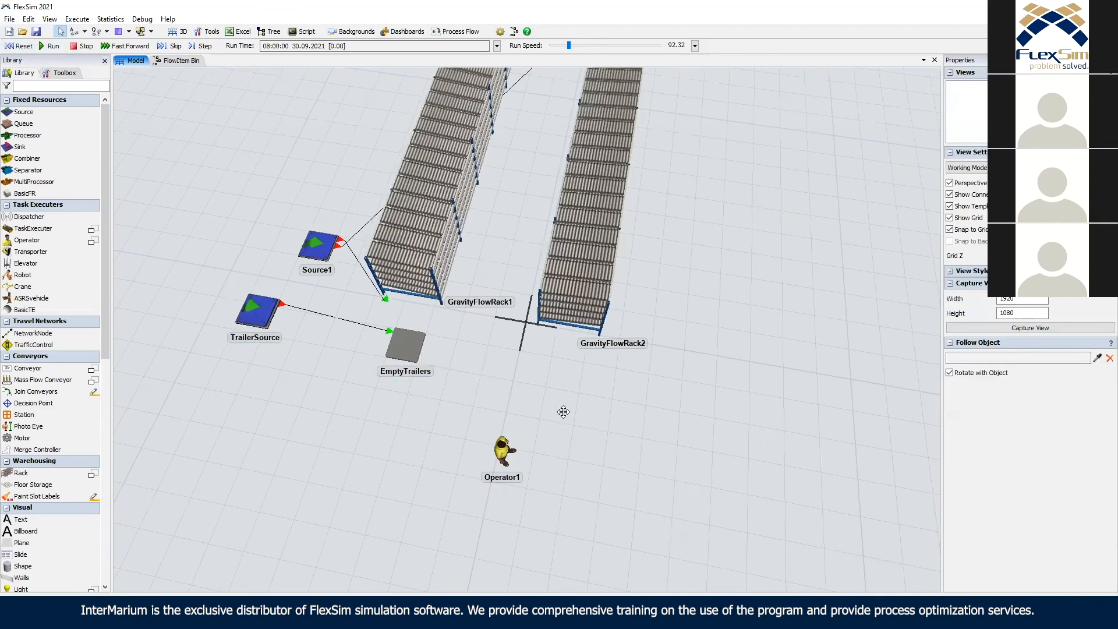
key(ctrl+v)
drag(1014, 75, 925, 65)
text(F)
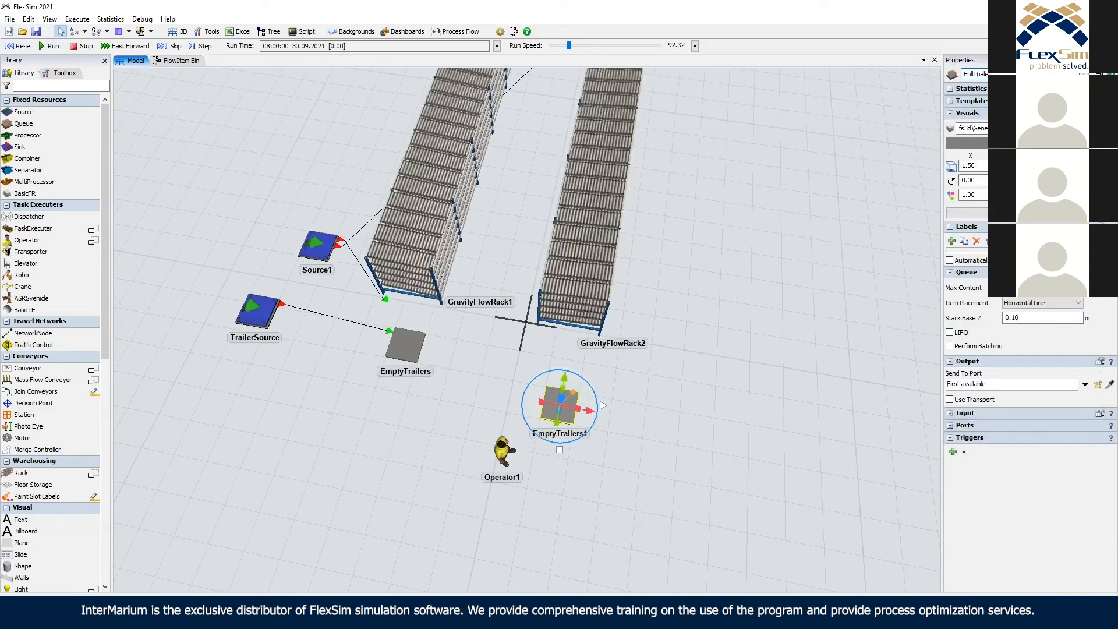
click(782, 279)
right_drag(723, 268, 728, 270)
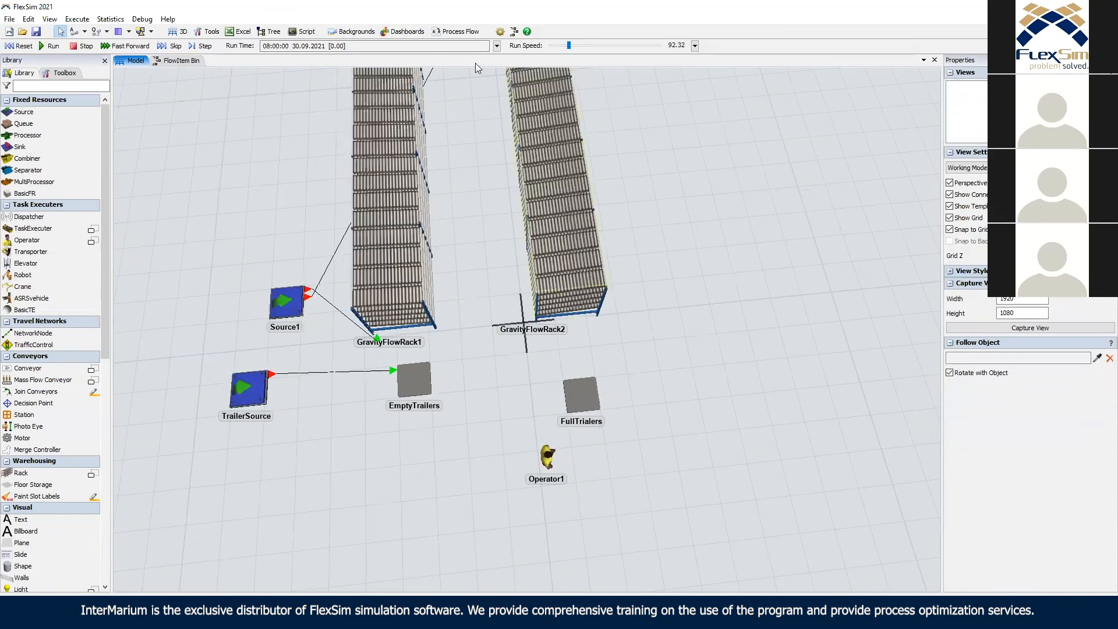
Create a new process flow beside the model and move Operator1 between the EmptyTrailers and FullTrialers queues.
click(456, 31)
click(489, 45)
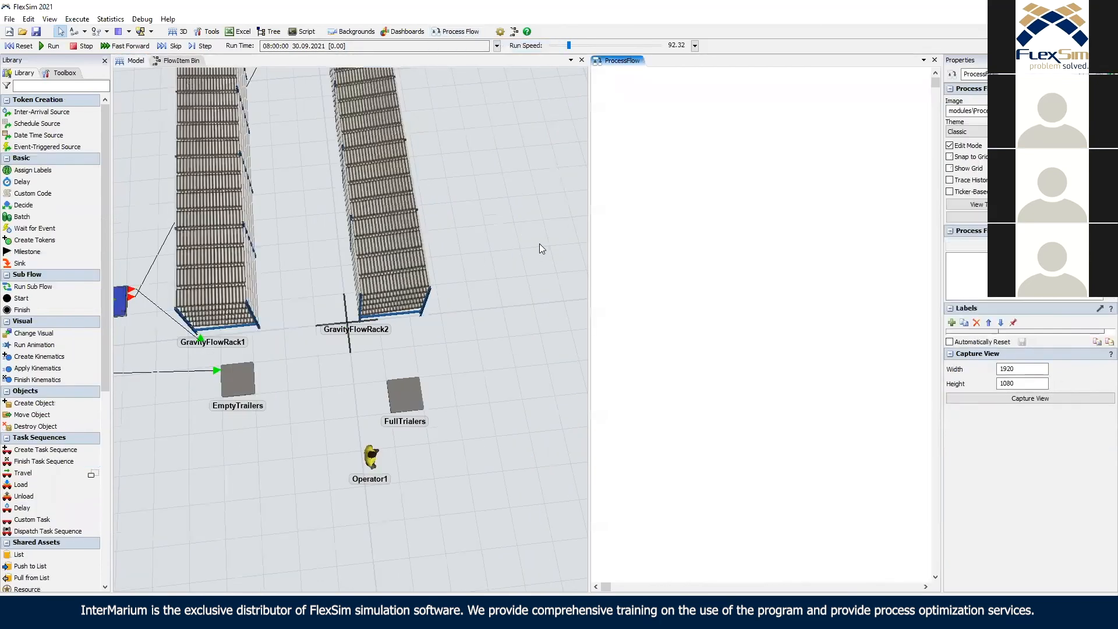
right_drag(528, 249, 320, 292)
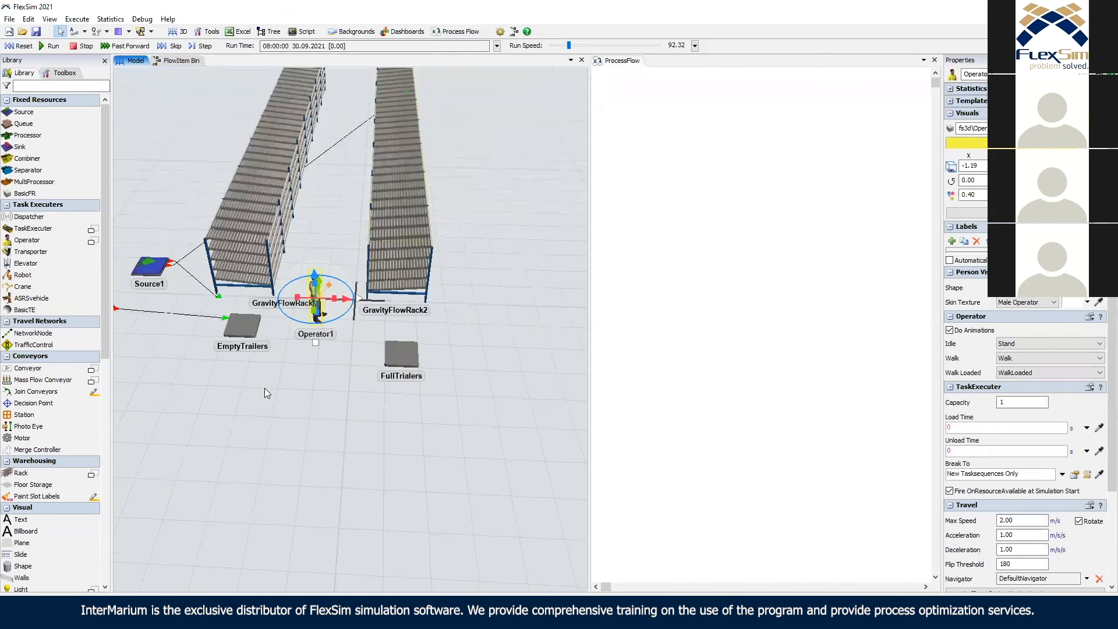
right_drag(263, 376, 324, 278)
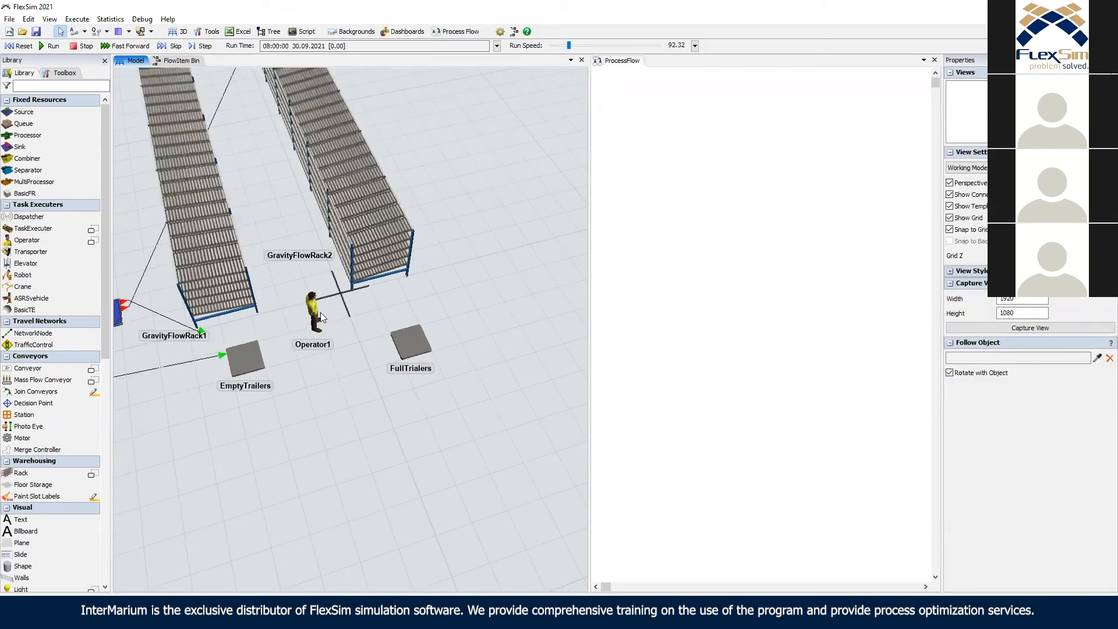
mouse_move(314, 313)
mouse_down()
mouse_move(283, 345)
mouse_move(244, 344)
mouse_move(300, 318)
mouse_up()
drag(378, 466, 398, 589)
drag(300, 326, 372, 515)
drag(541, 361, 635, 103)
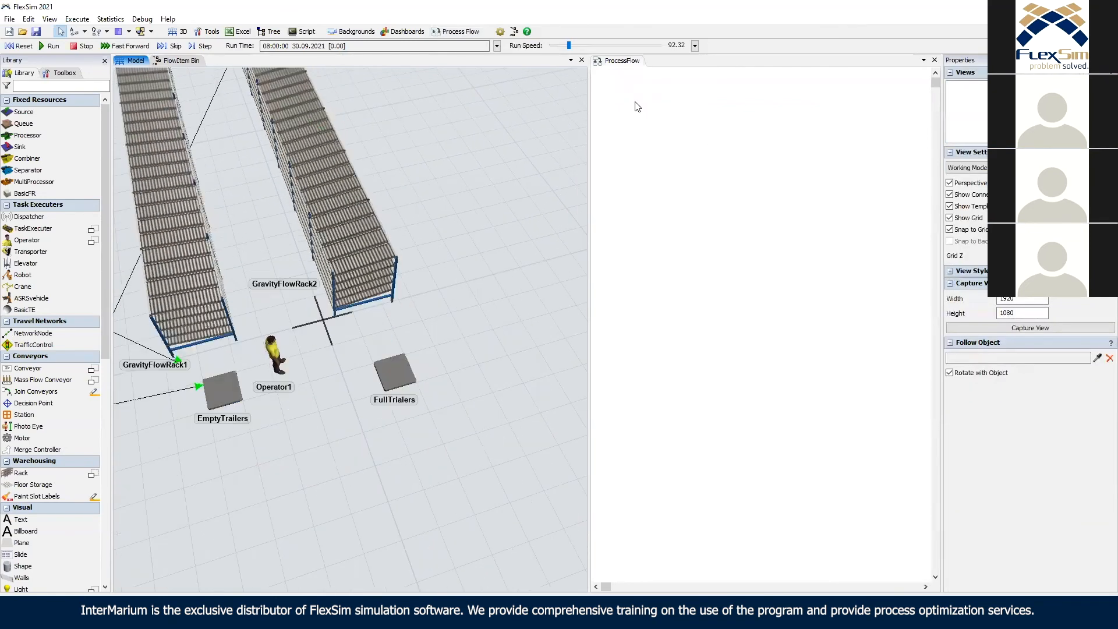
Add an Event-Triggered Source to the process flow that listens to the On Entry event of EmptyTrailers.
double_click(637, 106)
click(729, 127)
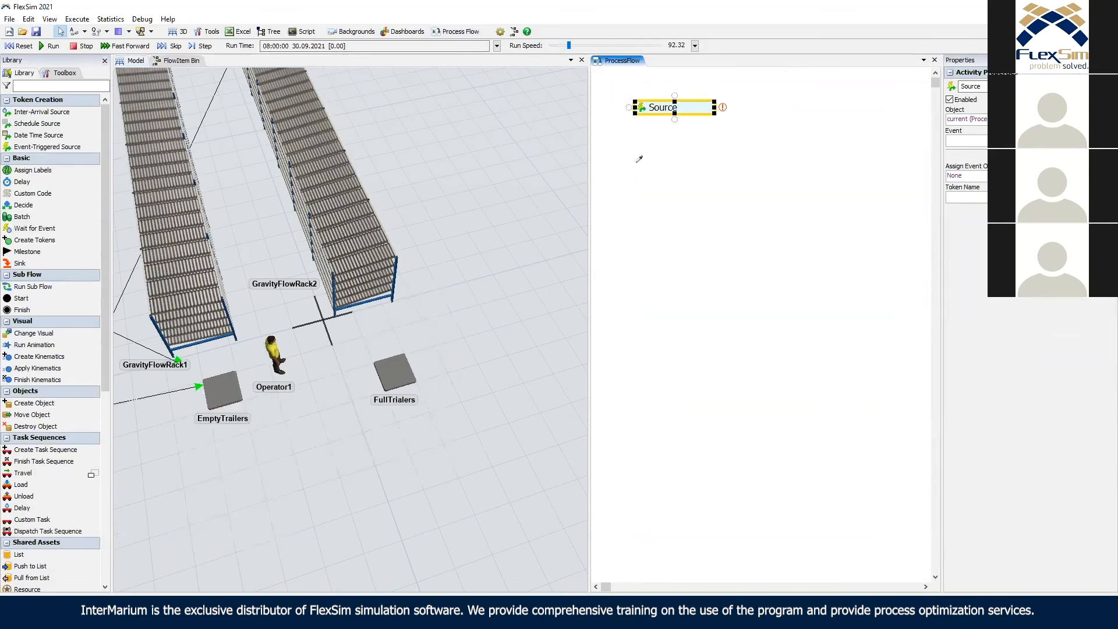
click(226, 387)
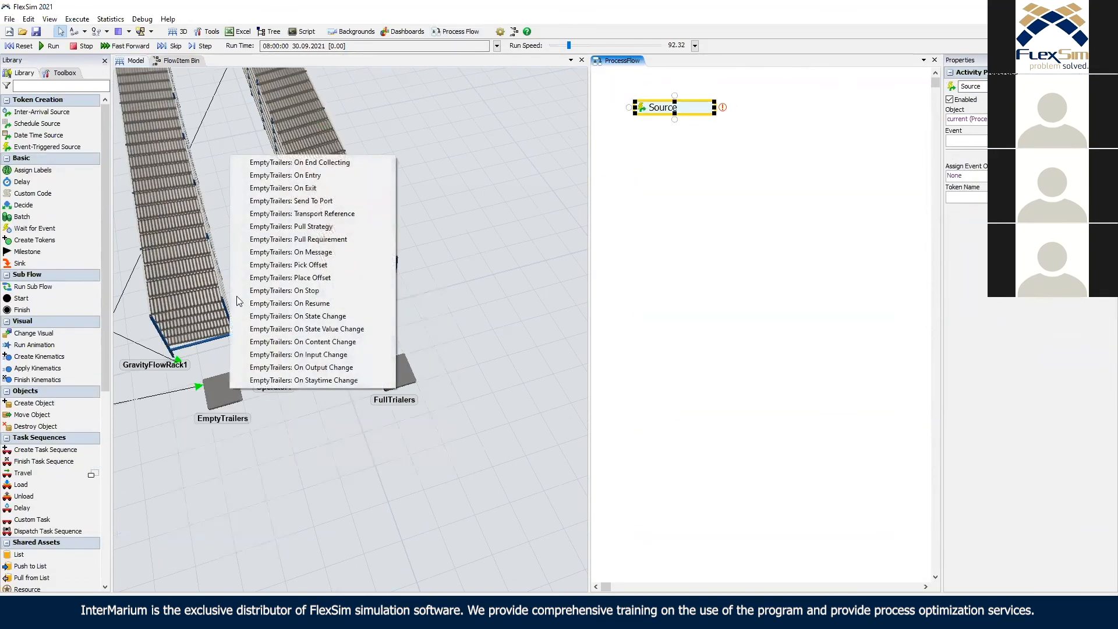
click(297, 176)
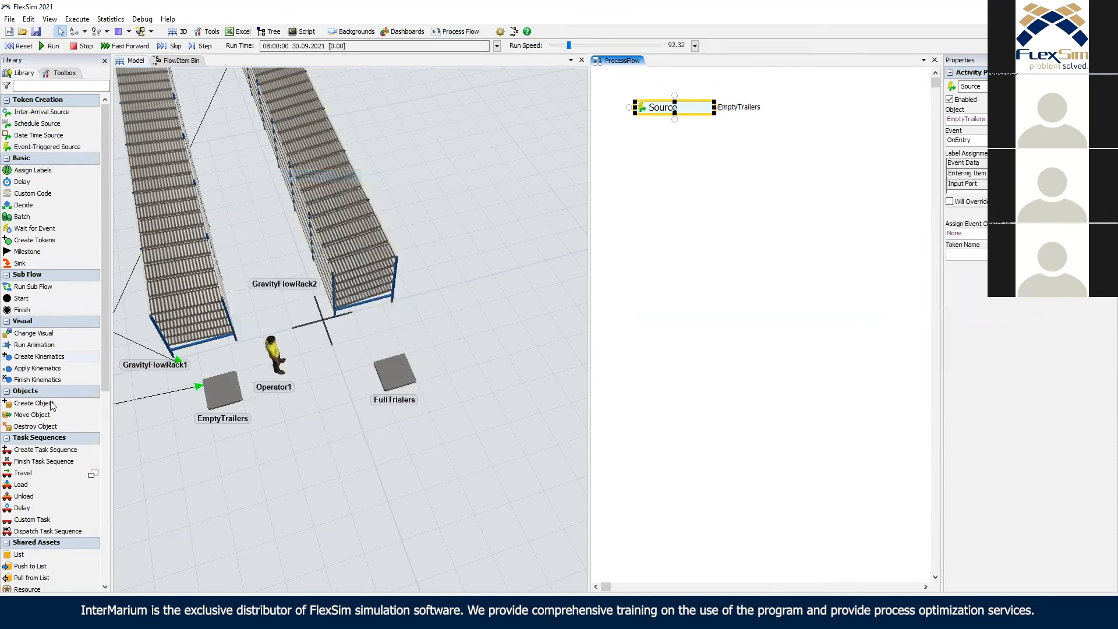
Assign the source event's Entering Item to a token label named trailer, using the assign operation.
double_click(644, 109)
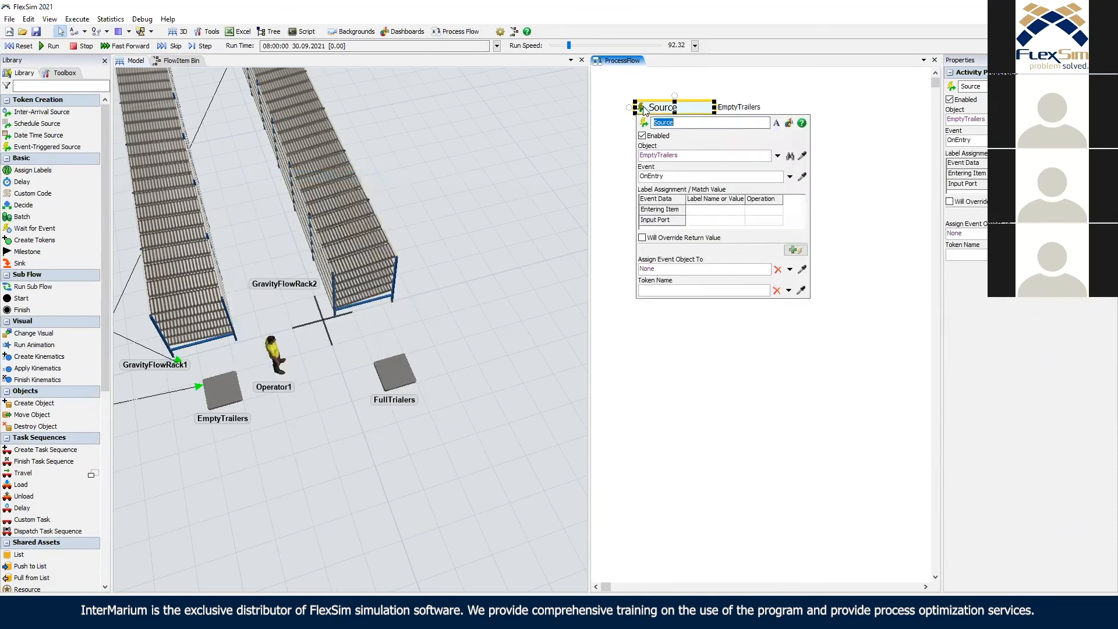
click(717, 210)
text(trailer)
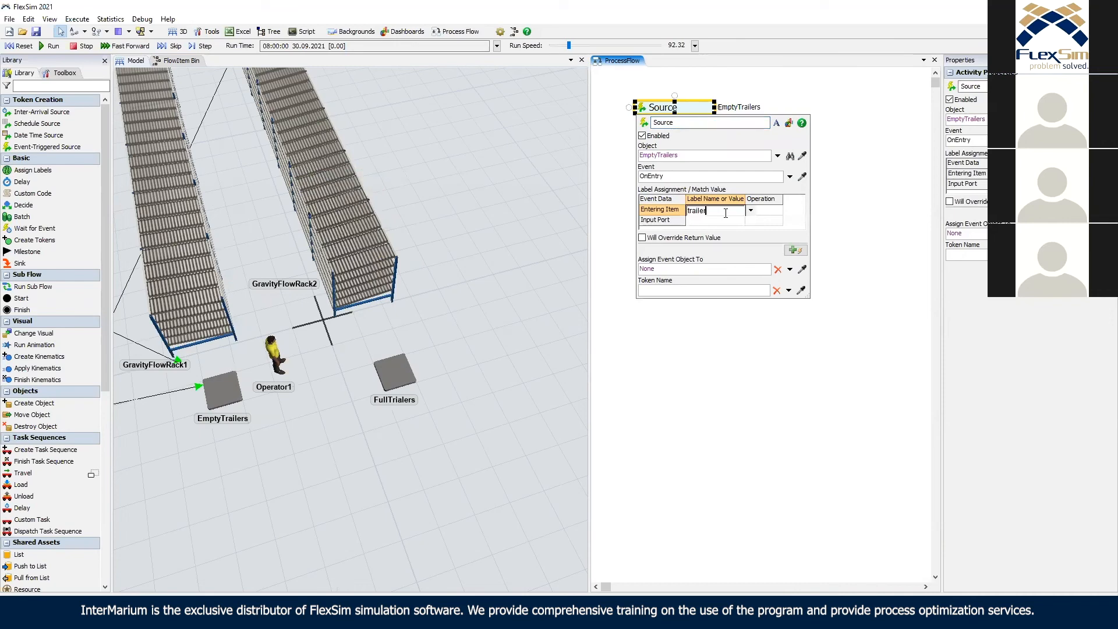
click(768, 213)
click(770, 214)
click(771, 226)
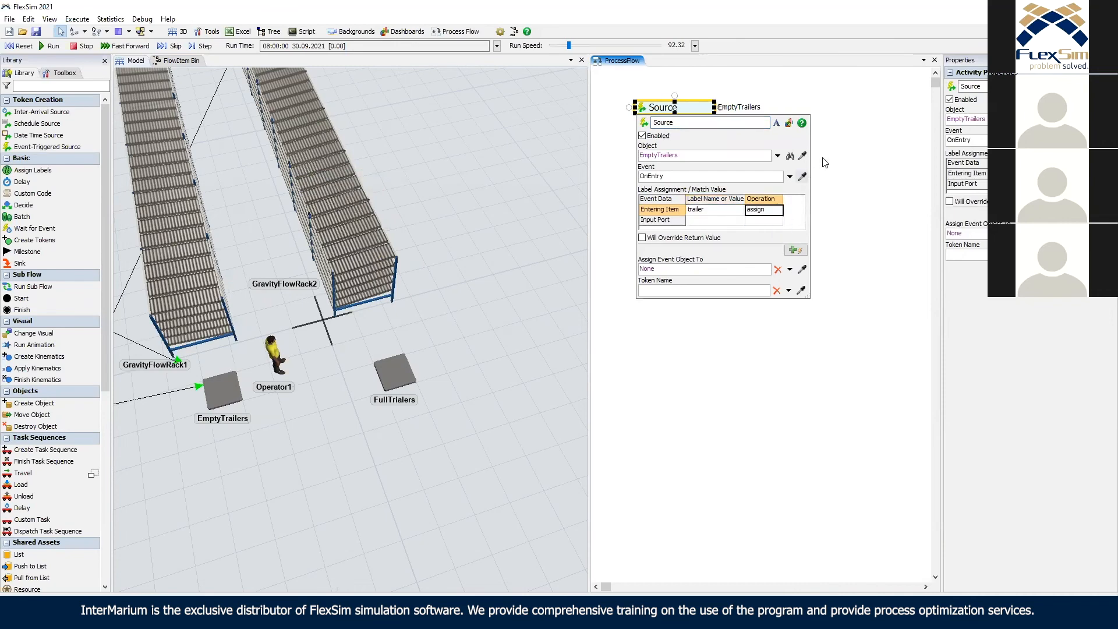
click(822, 159)
Add a Resource named op to the process flow and reference it to Operator1.
double_click(692, 144)
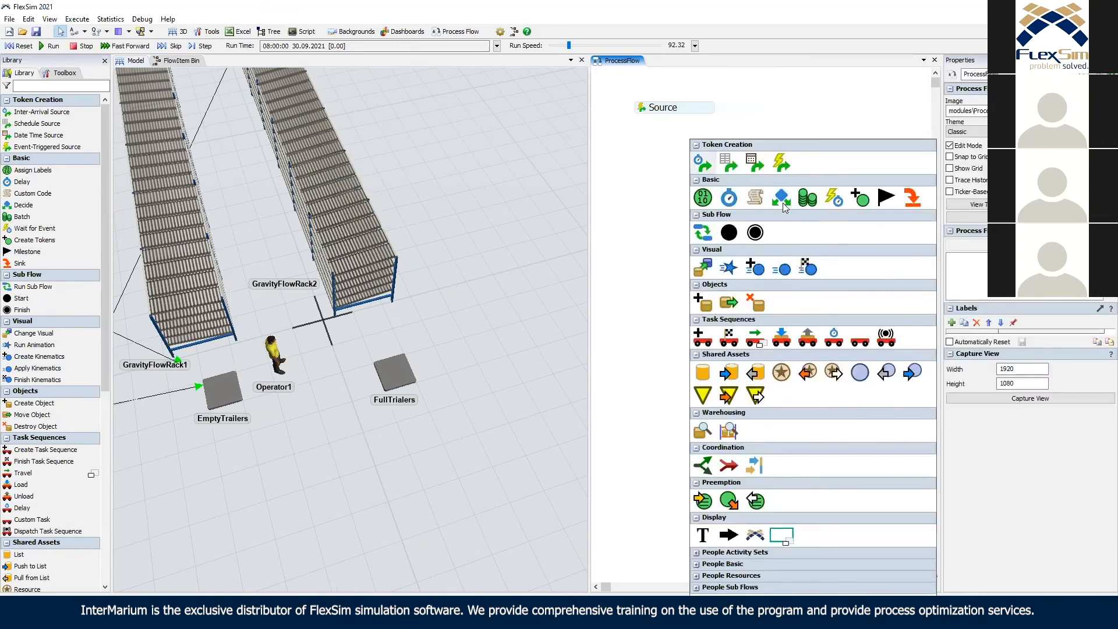
click(781, 379)
drag(745, 143, 802, 128)
text(op)
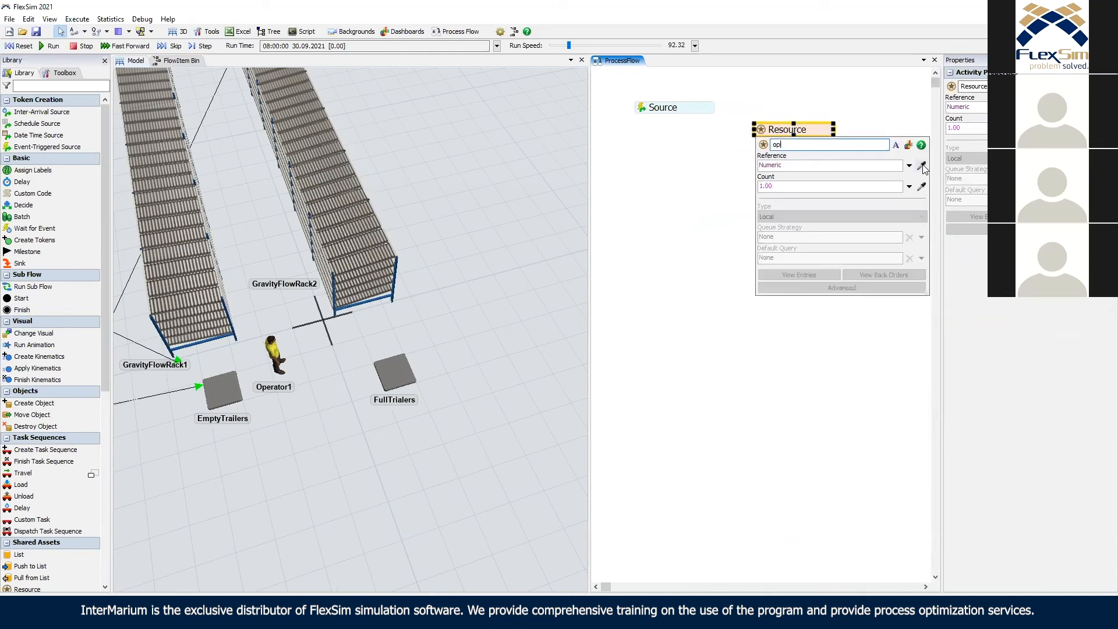
key(Return)
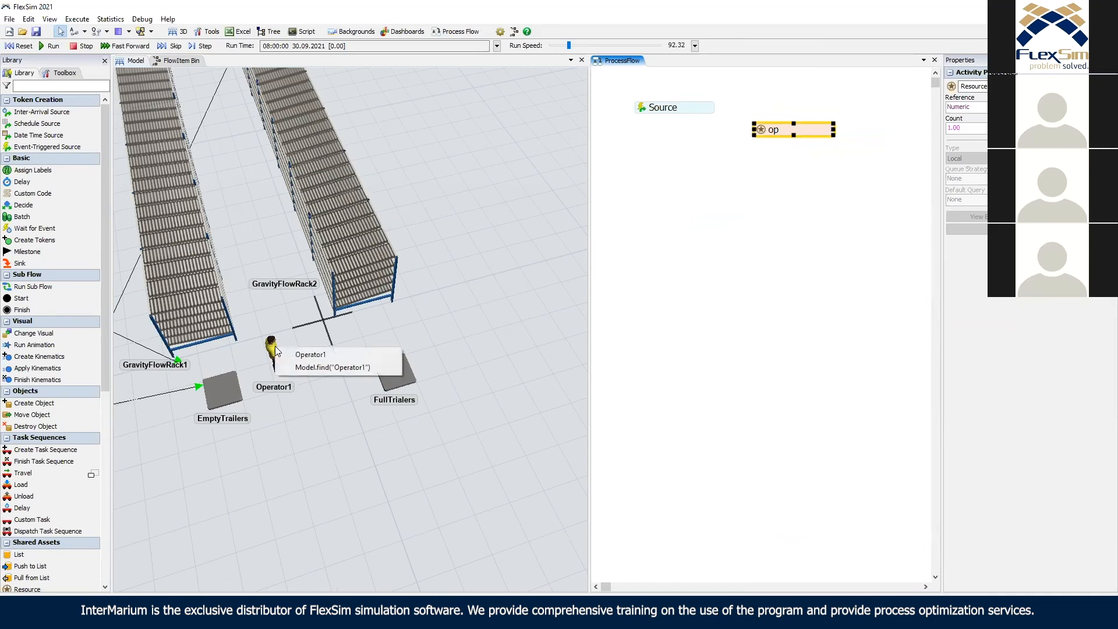
Attach an Acquire activity below Source, link it to the op resource and assign the result to token.op.
click(652, 140)
double_click(652, 140)
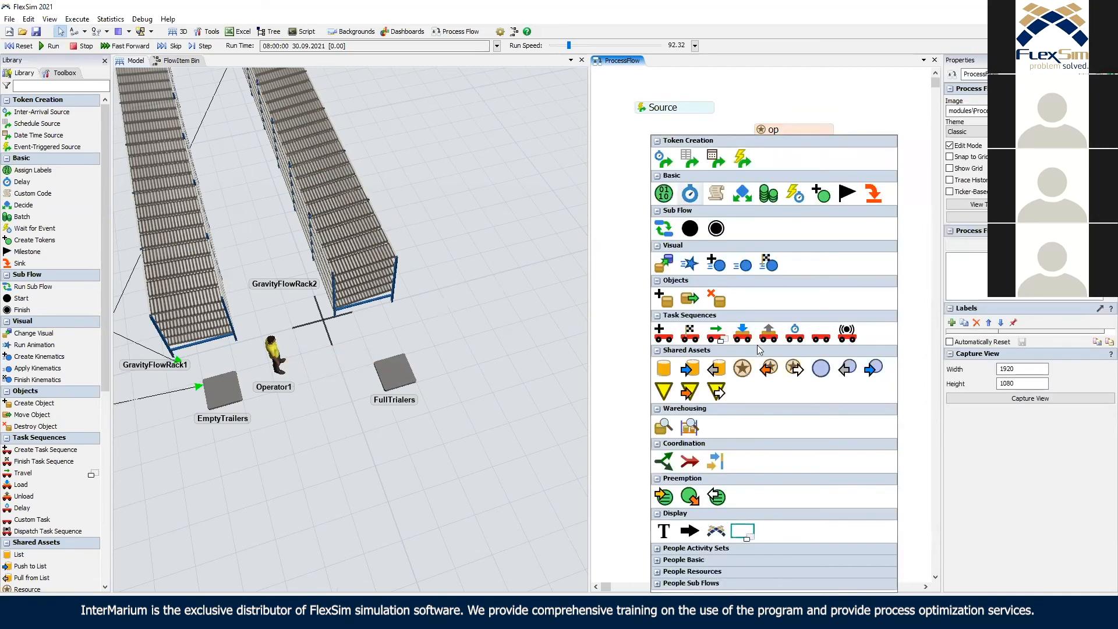
drag(762, 361, 683, 129)
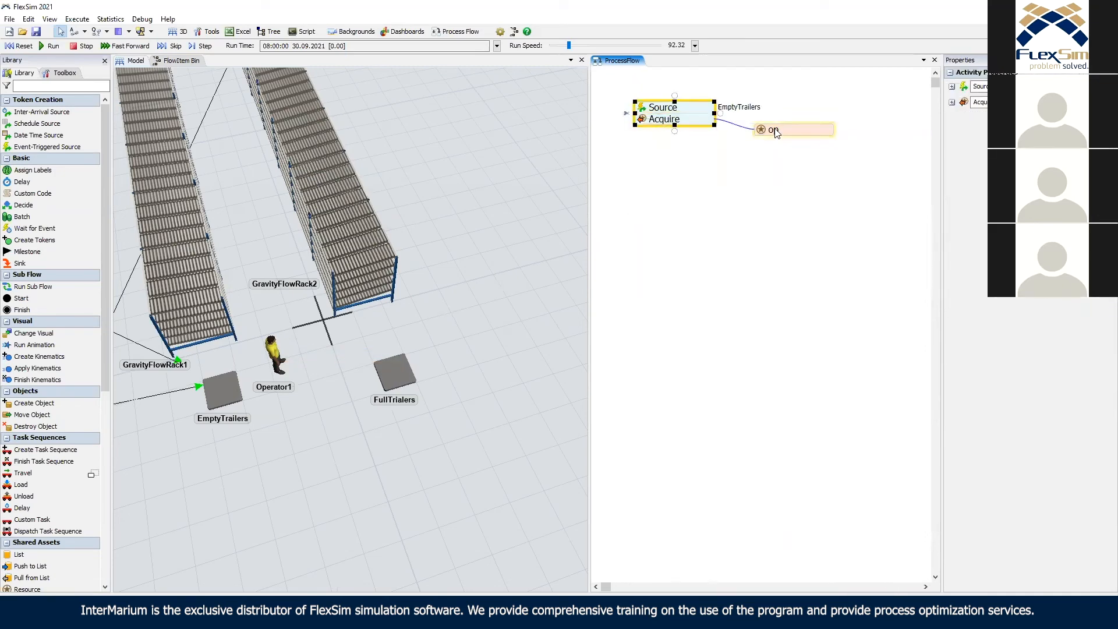
click(694, 195)
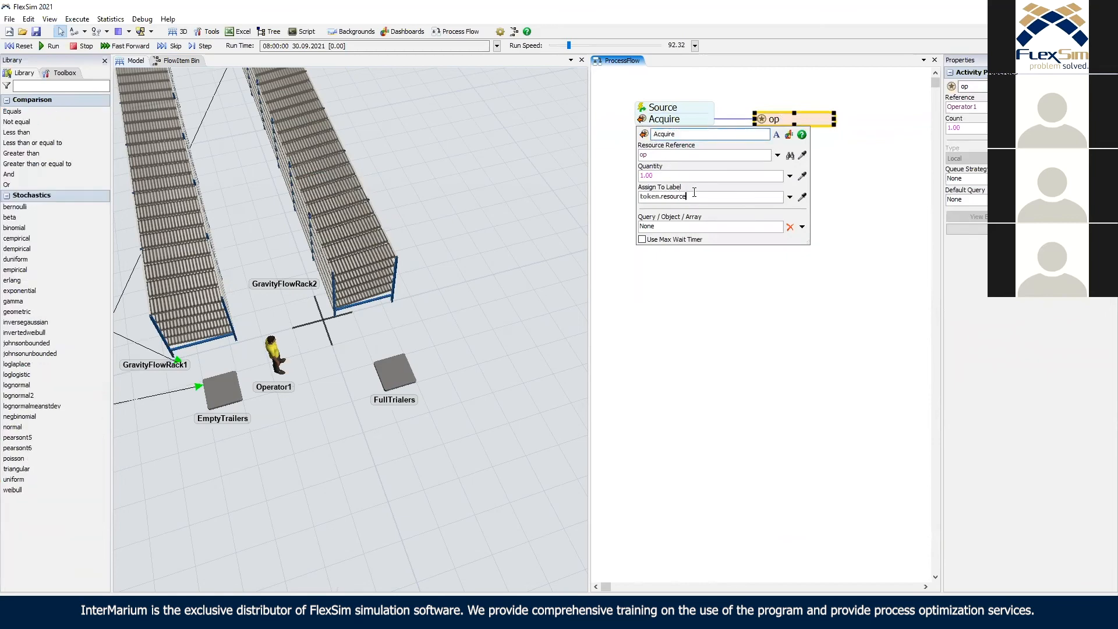
text(op)
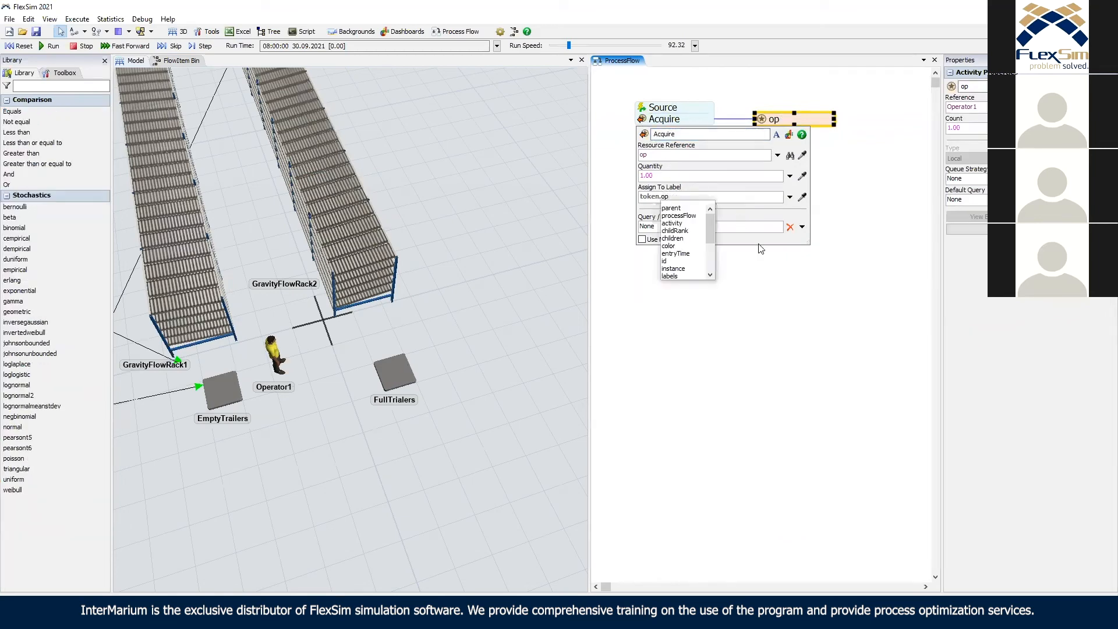
click(785, 285)
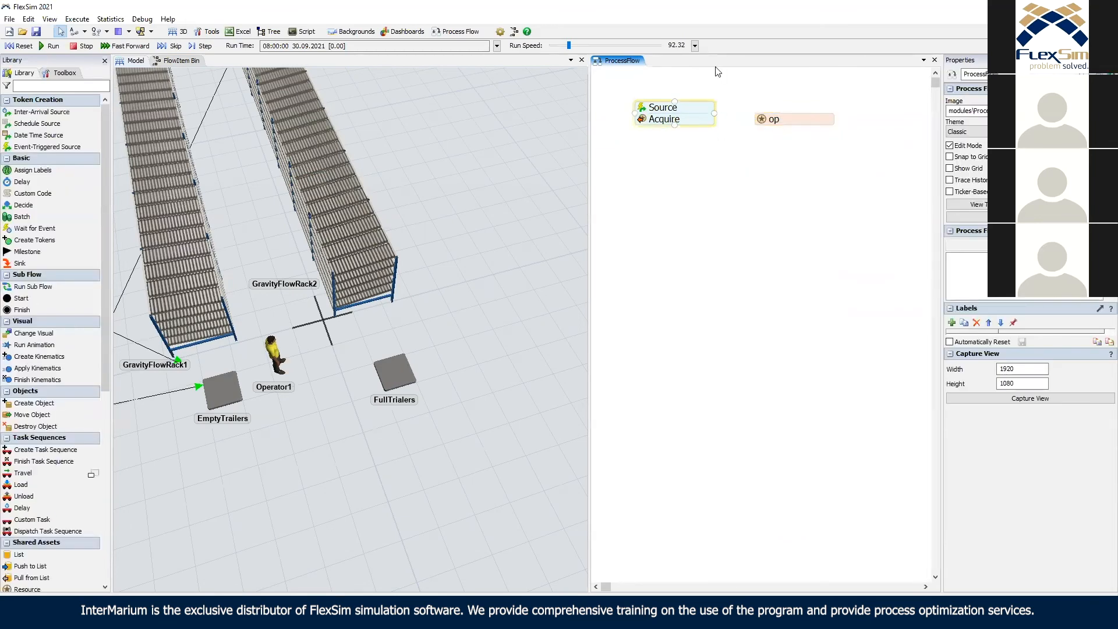
Run the simulation to check how arriving trailers create tokens that request the op resource.
click(42, 47)
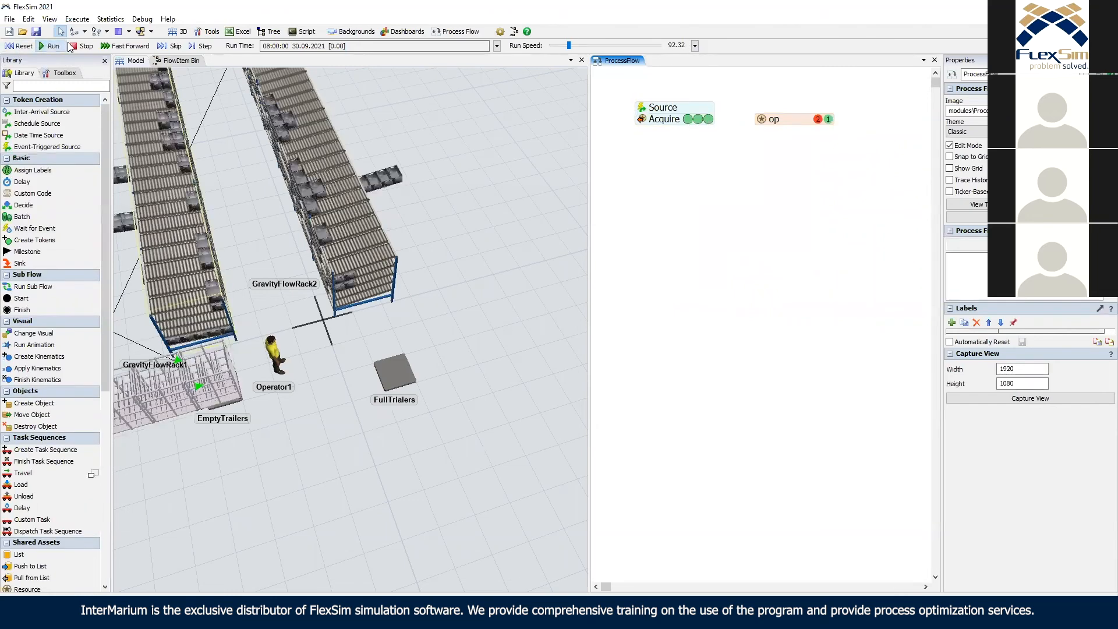
click(331, 453)
drag(259, 369, 311, 321)
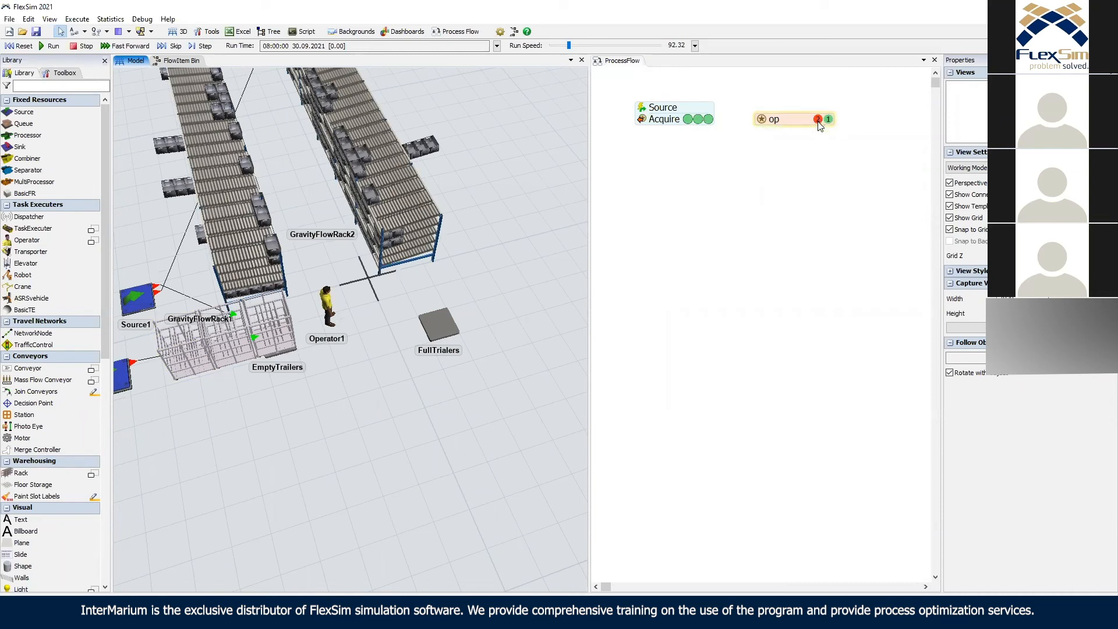
Save the model as a new file named model_1 in the AGV WEBINAR folder.
click(9, 19)
click(67, 100)
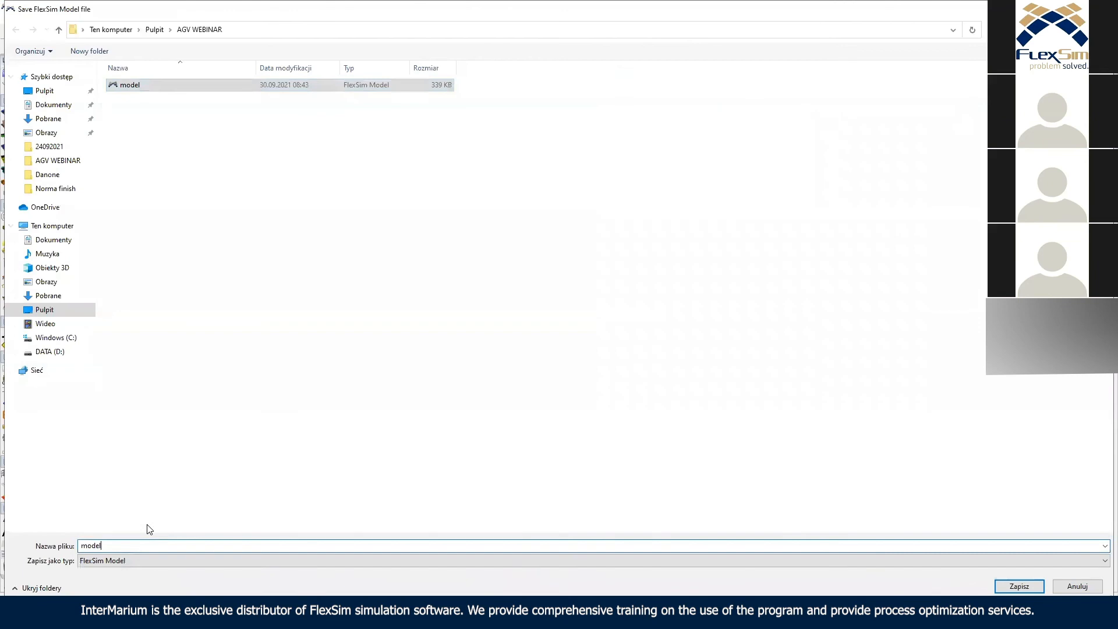
text(_1)
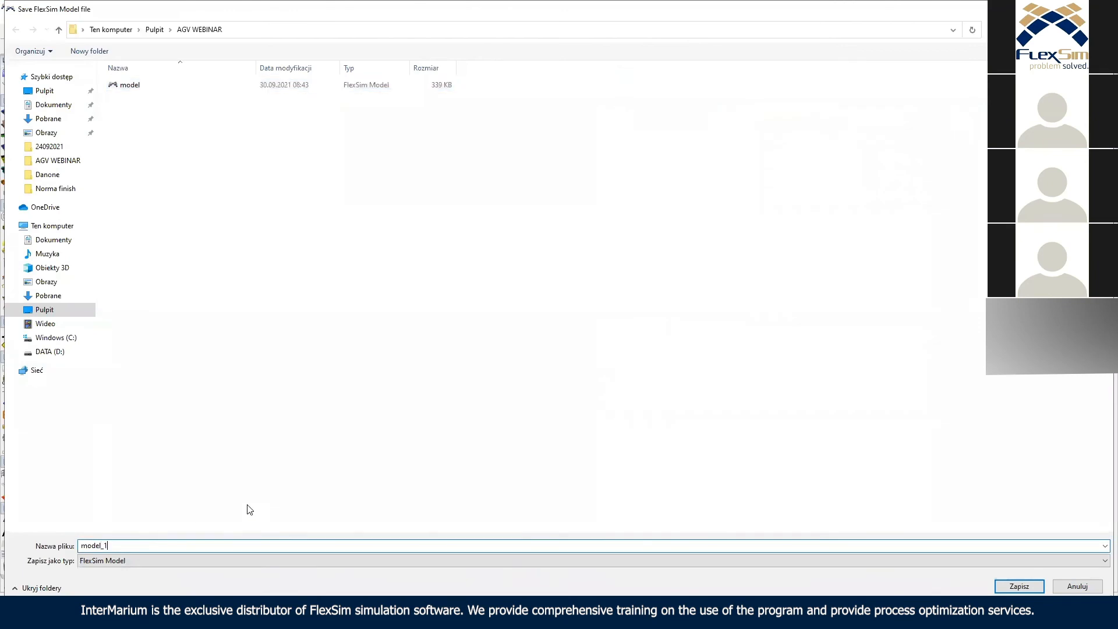
click(1003, 587)
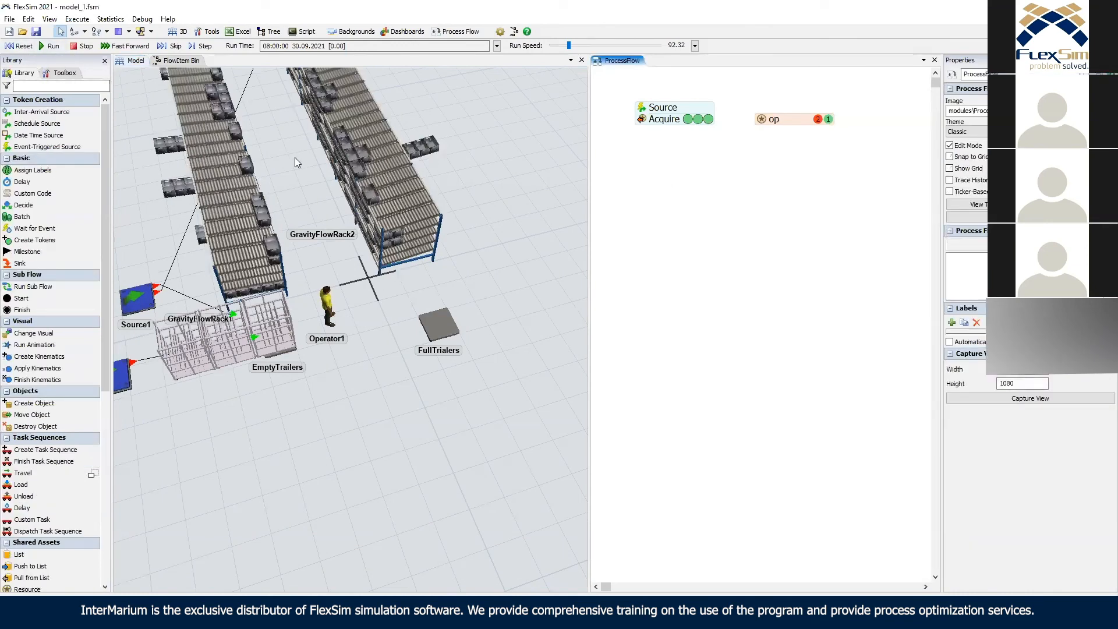
Reset the model and attach a Travel activity below Acquire in the process flow.
click(25, 47)
click(273, 344)
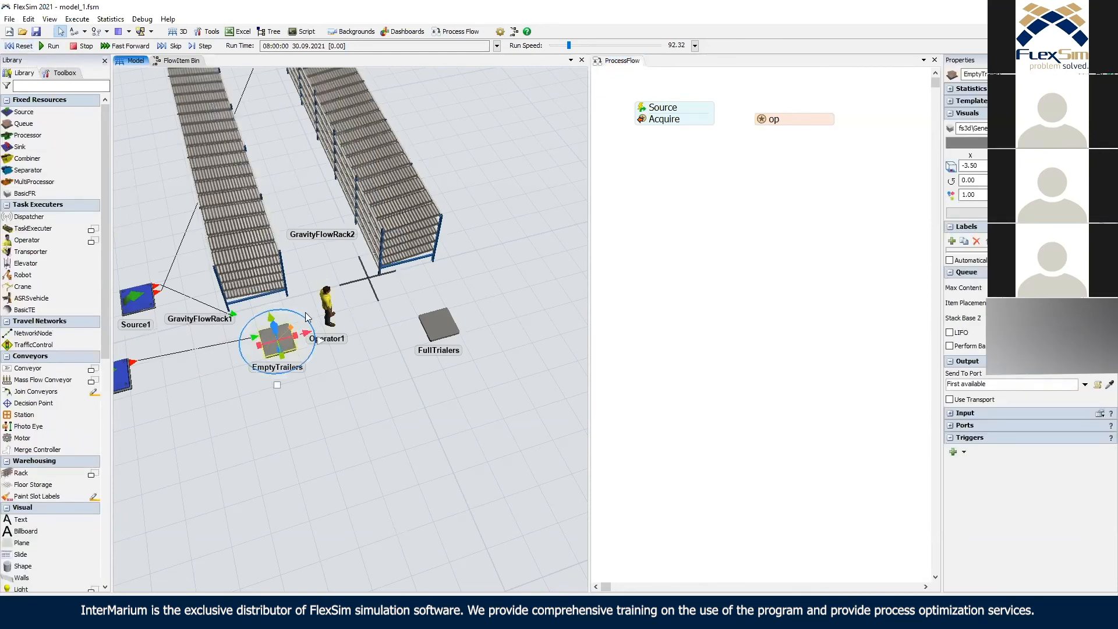
double_click(657, 149)
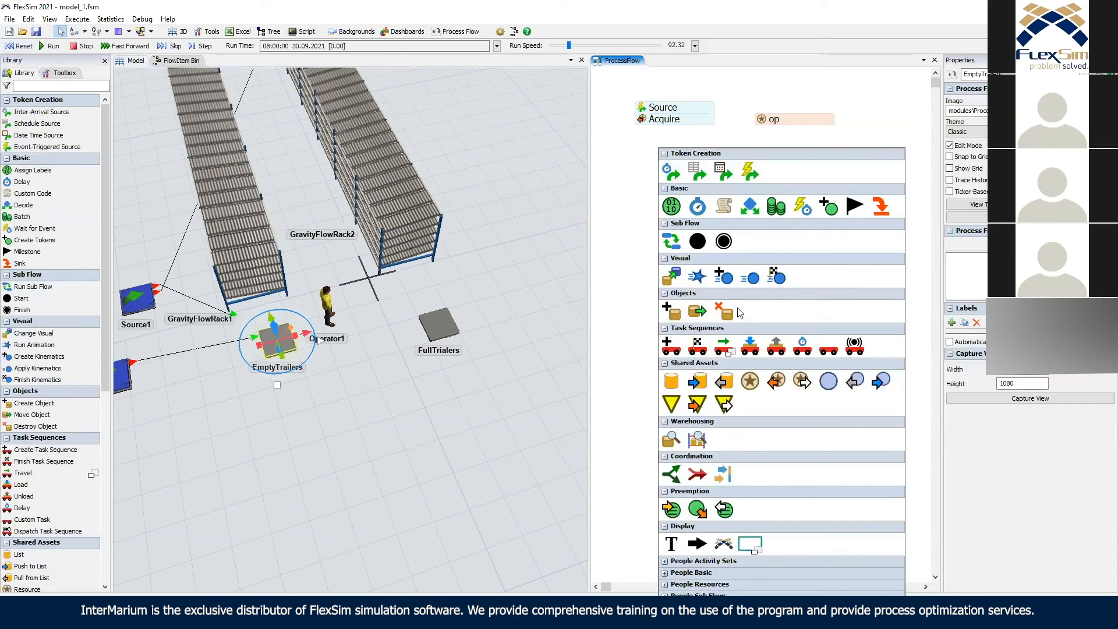
click(731, 345)
click(737, 344)
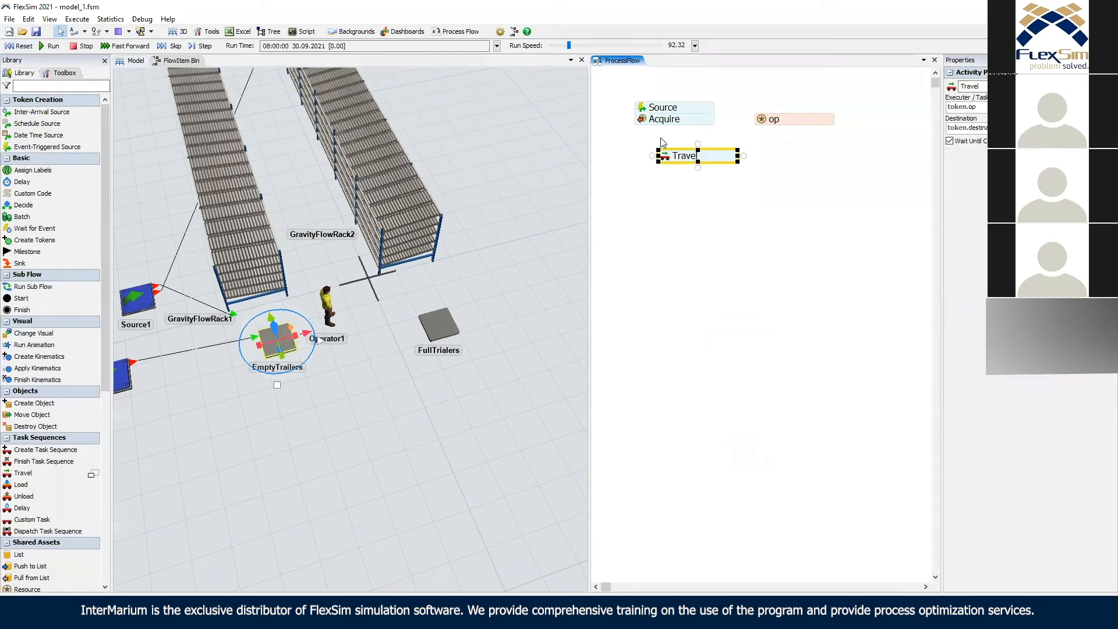
click(675, 132)
Set the Travel activity's destination to the EmptyTrailers queue by sampling it in the model.
click(801, 187)
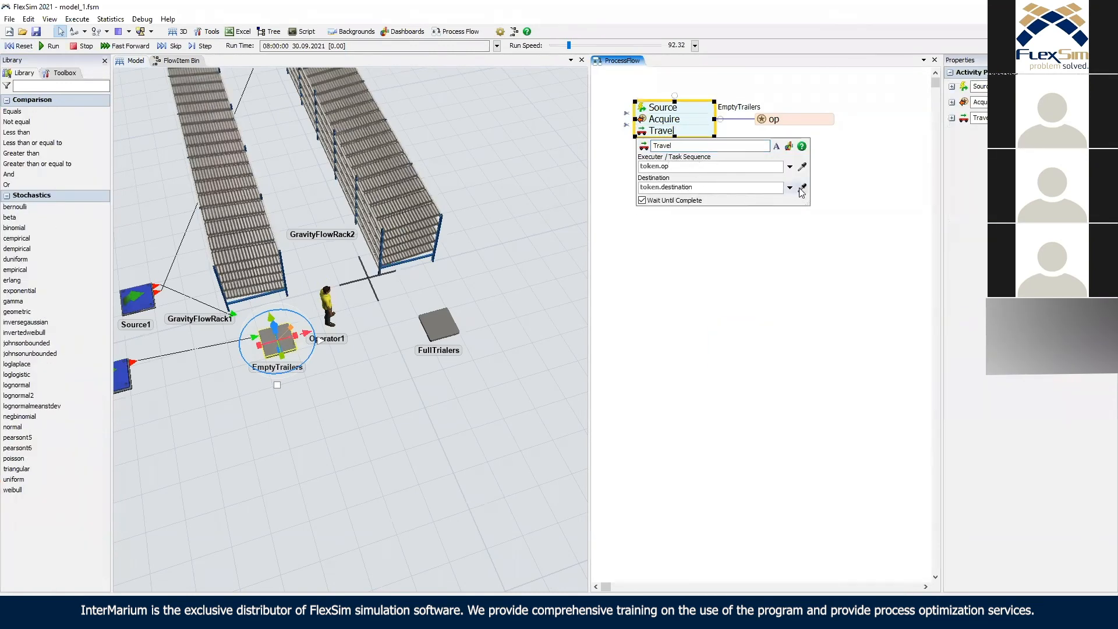
click(274, 340)
click(286, 342)
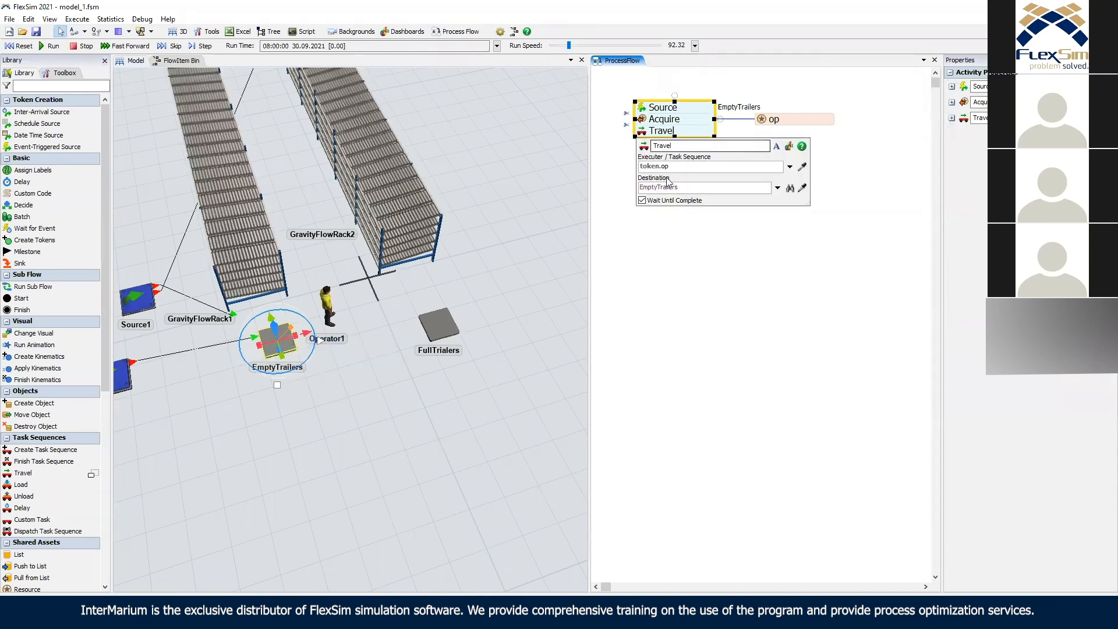
Set the Travel activity's destination to the expression token.trailer.up.
click(689, 186)
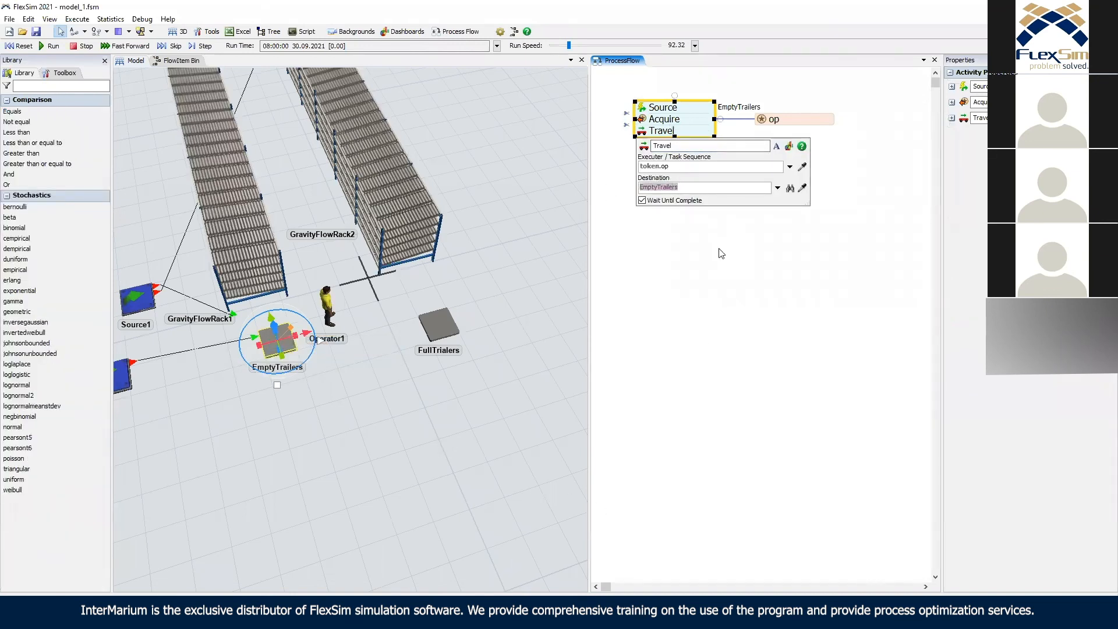
text(token.trailer.up)
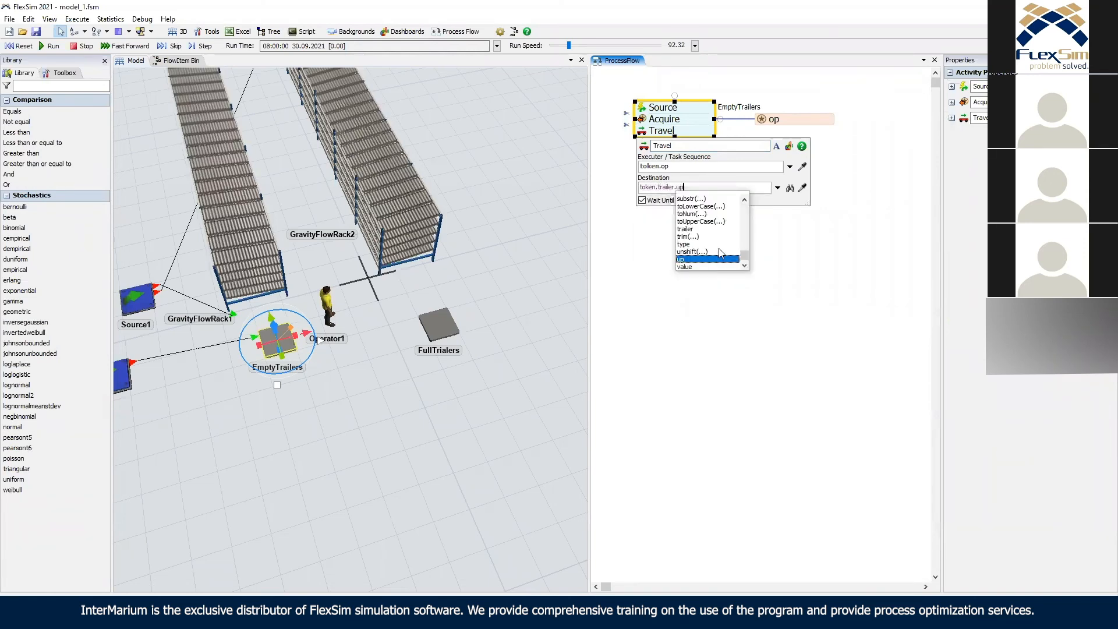
click(720, 166)
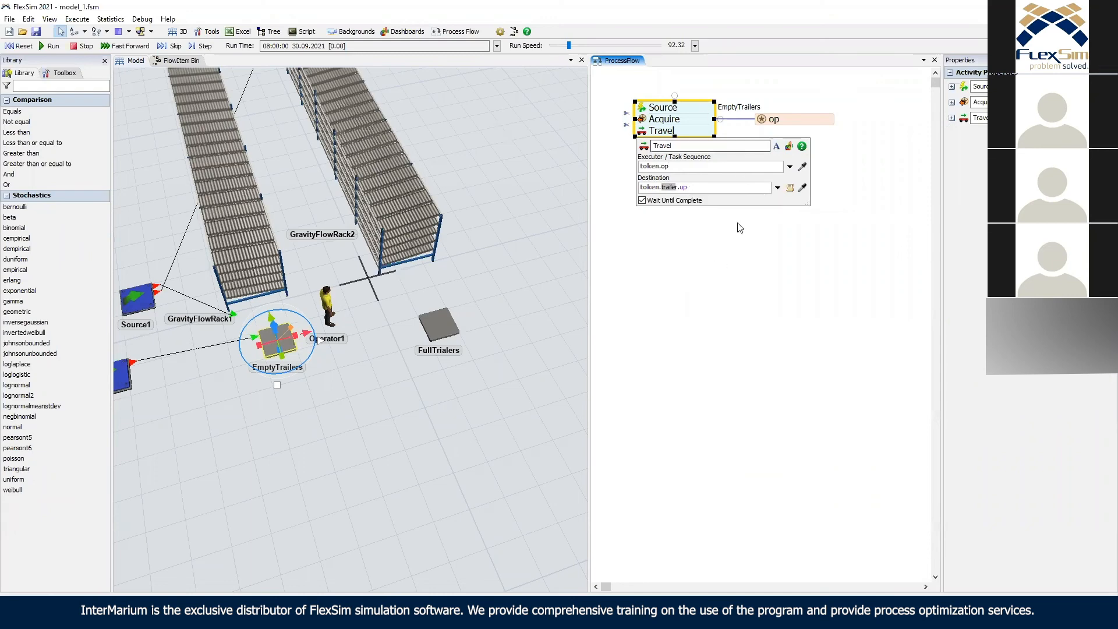
click(687, 221)
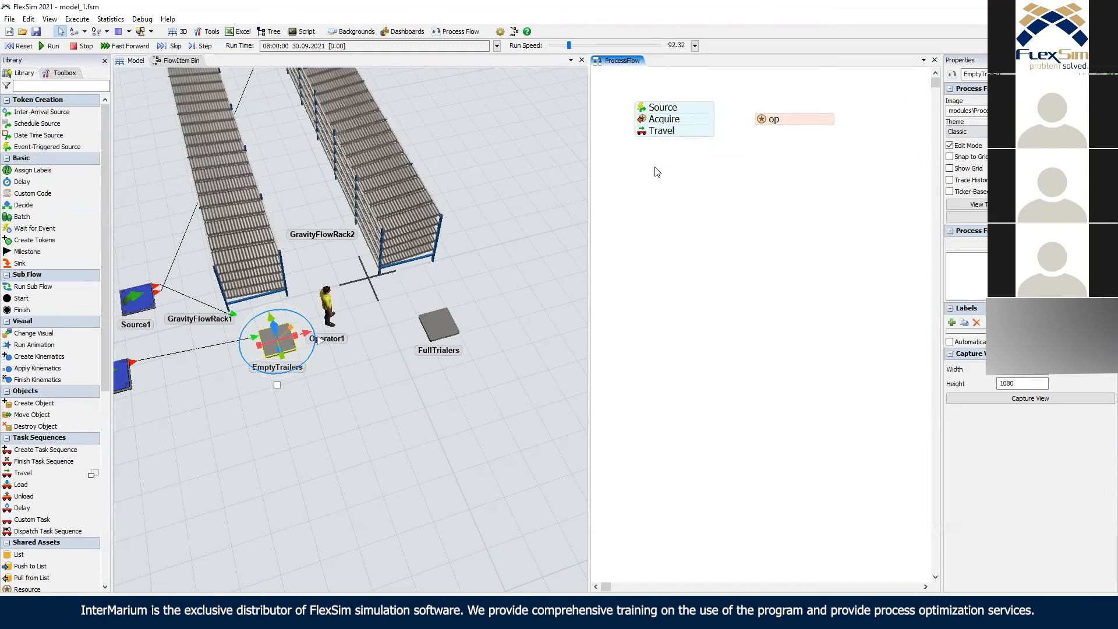
Add a Load activity and attach it below Travel in the process flow.
double_click(653, 146)
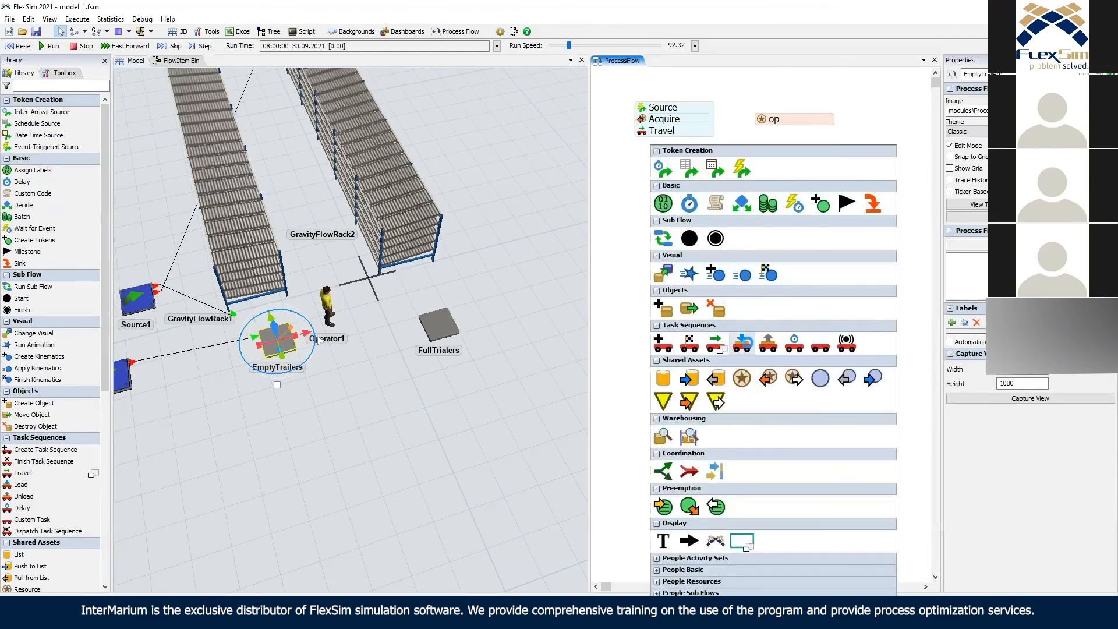
click(742, 343)
drag(702, 149, 691, 143)
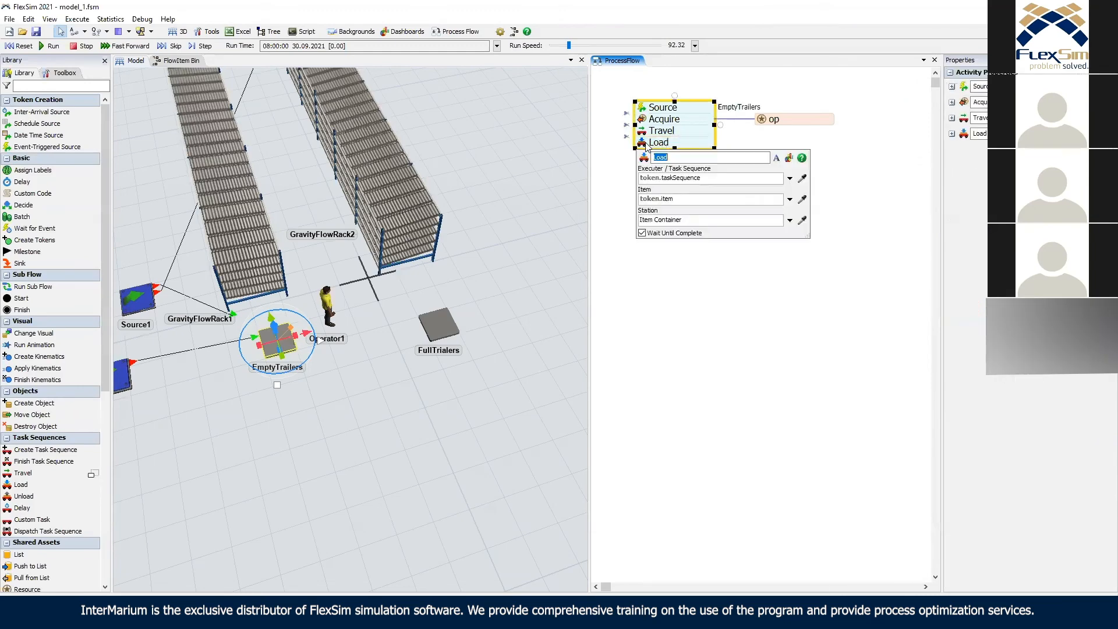
Set the Load activity's executer to token.op and its item to token.trailer.
double_click(696, 179)
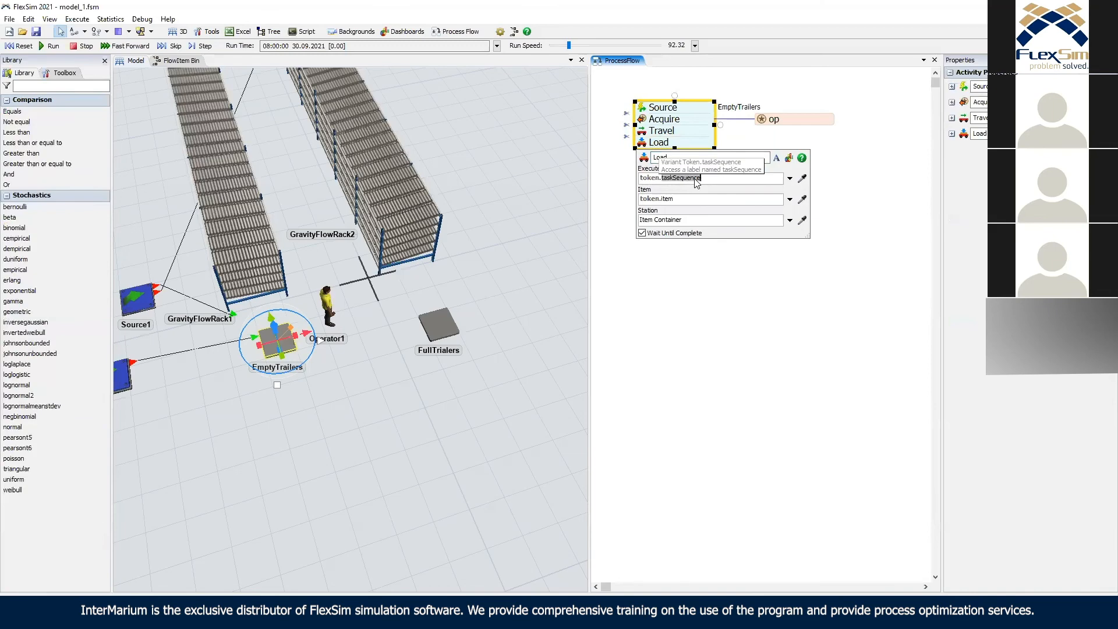
text(op)
click(764, 201)
key(BackSpace)
key(BackSpace)
key(BackSpace)
key(BackSpace)
text(trailer)
key(Return)
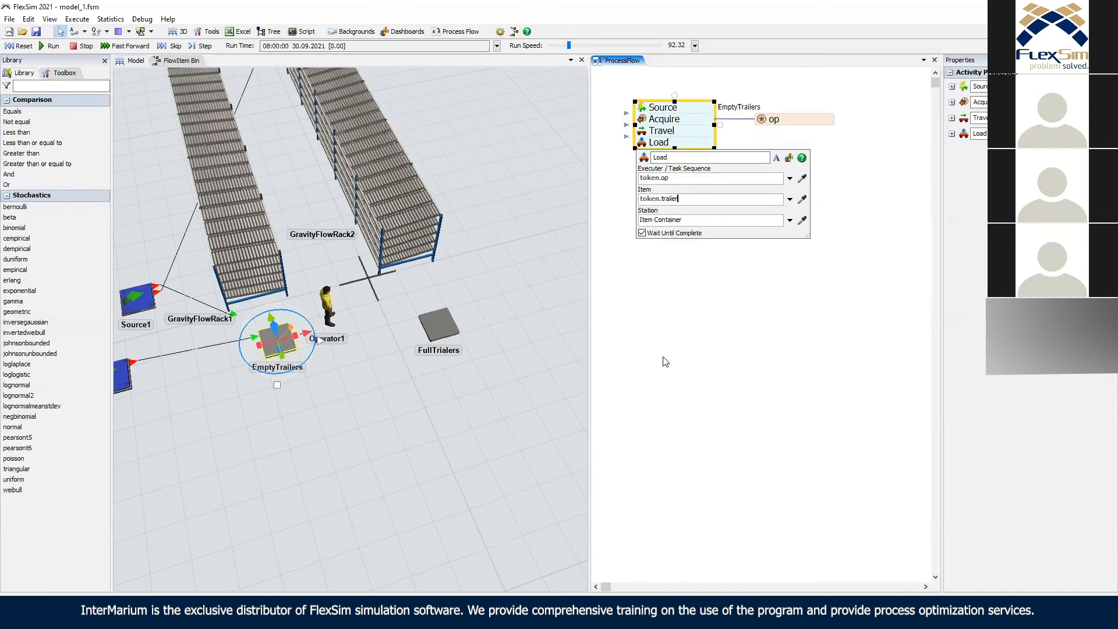
click(670, 337)
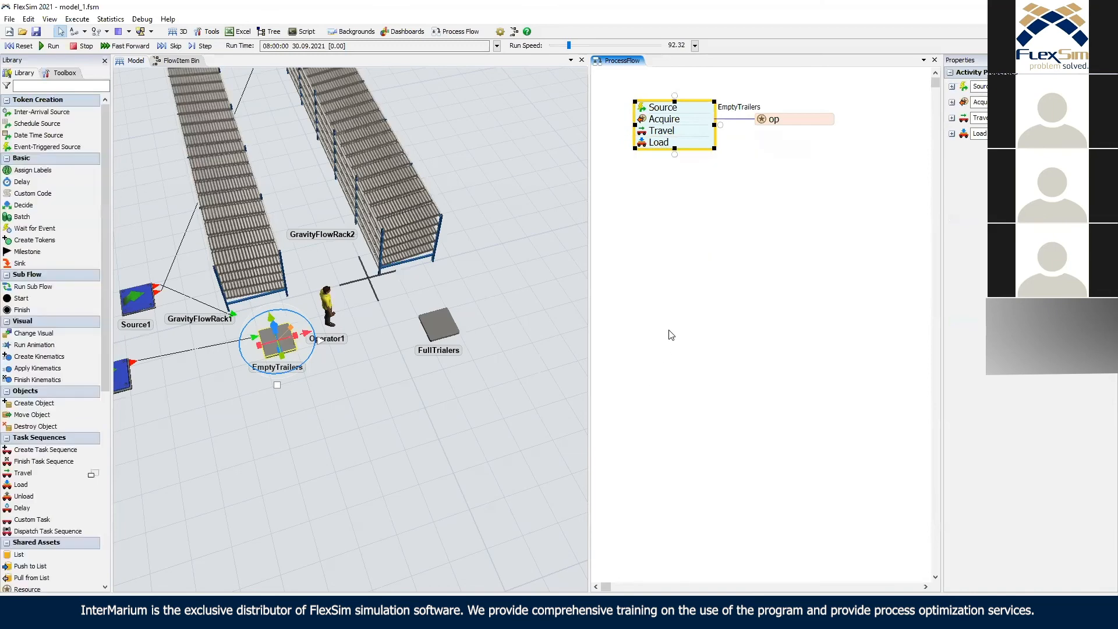
Reset the model and run it at a reduced run speed of about 1.46.
click(42, 47)
click(20, 46)
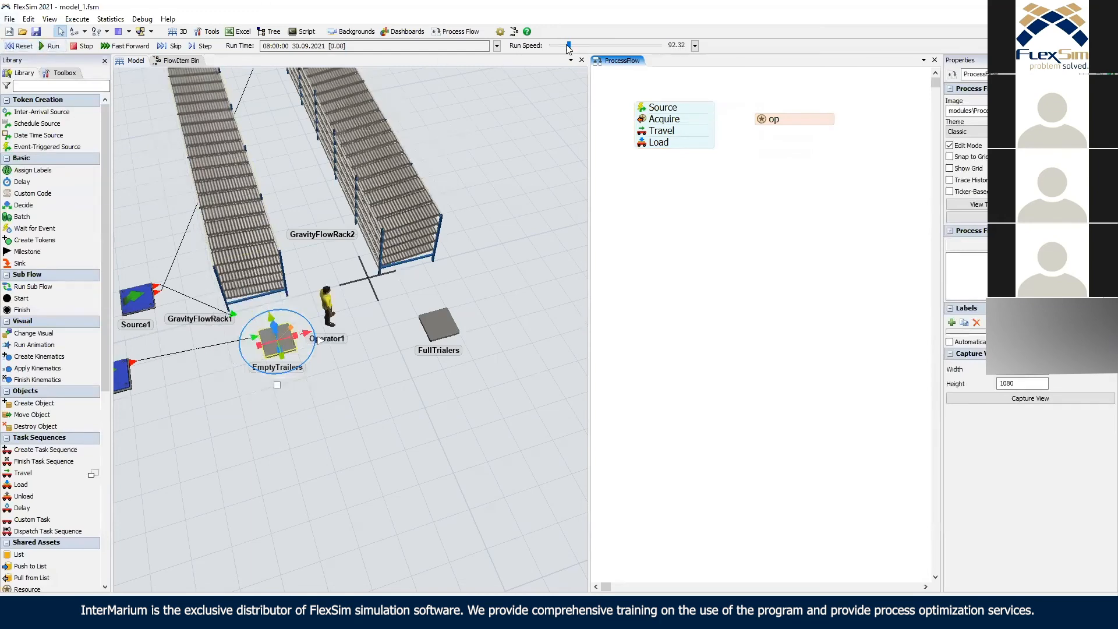
click(46, 45)
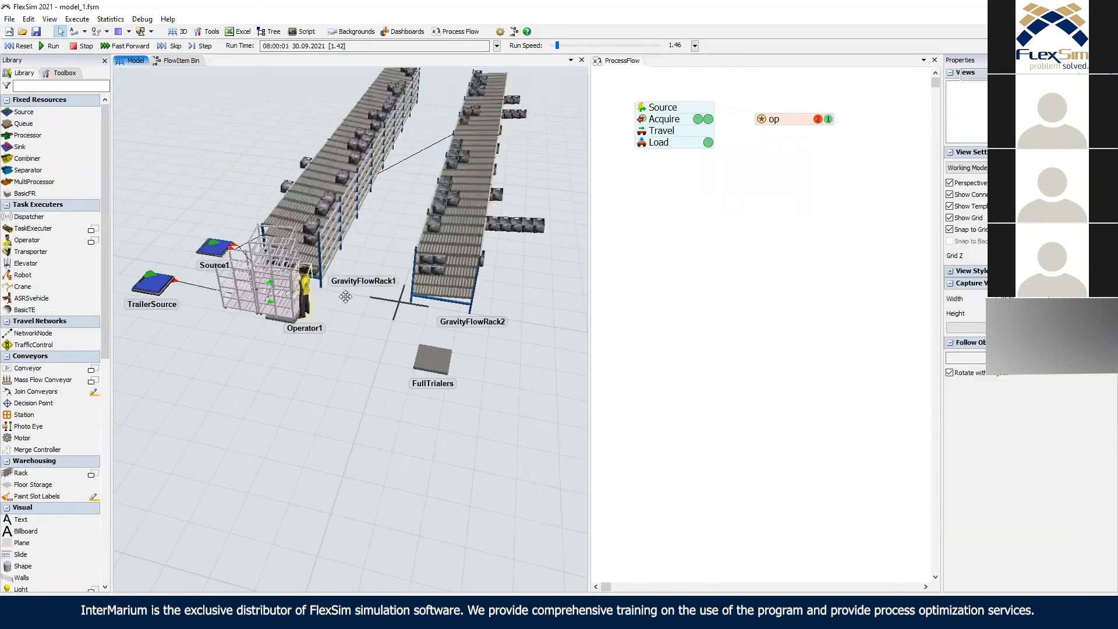
Move the operator away from the EmptyTrailers queue and lower the carried trailer to floor level.
click(358, 326)
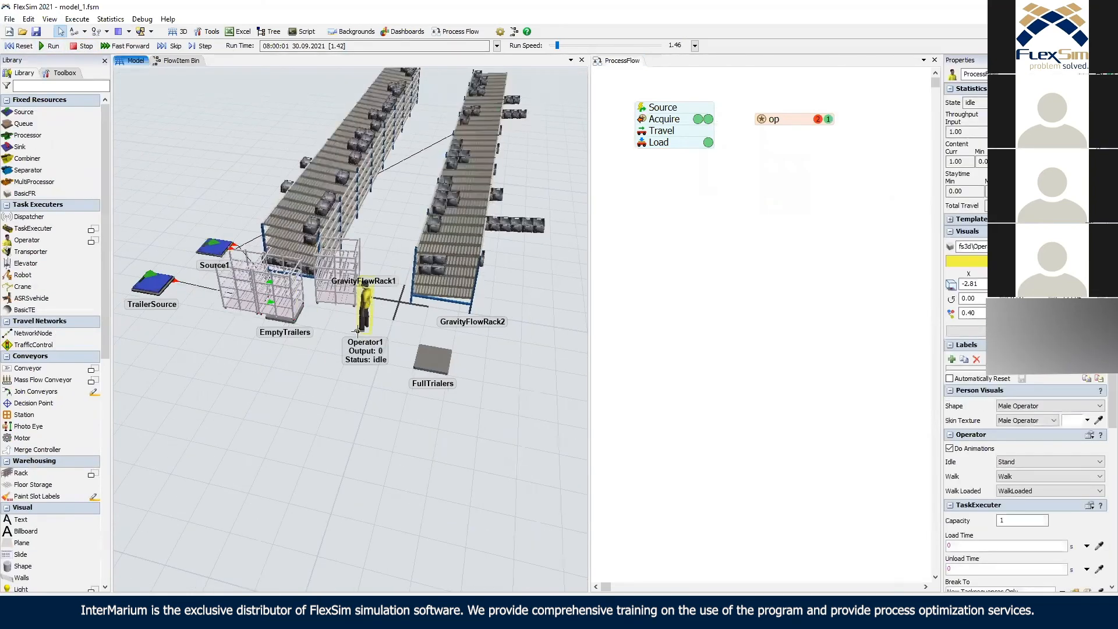
mouse_move(329, 361)
right_down()
mouse_move(345, 368)
mouse_move(355, 352)
mouse_move(346, 376)
mouse_move(334, 345)
right_up()
scroll(336, 350, up, 6)
scroll(333, 344, down, 4)
click(321, 200)
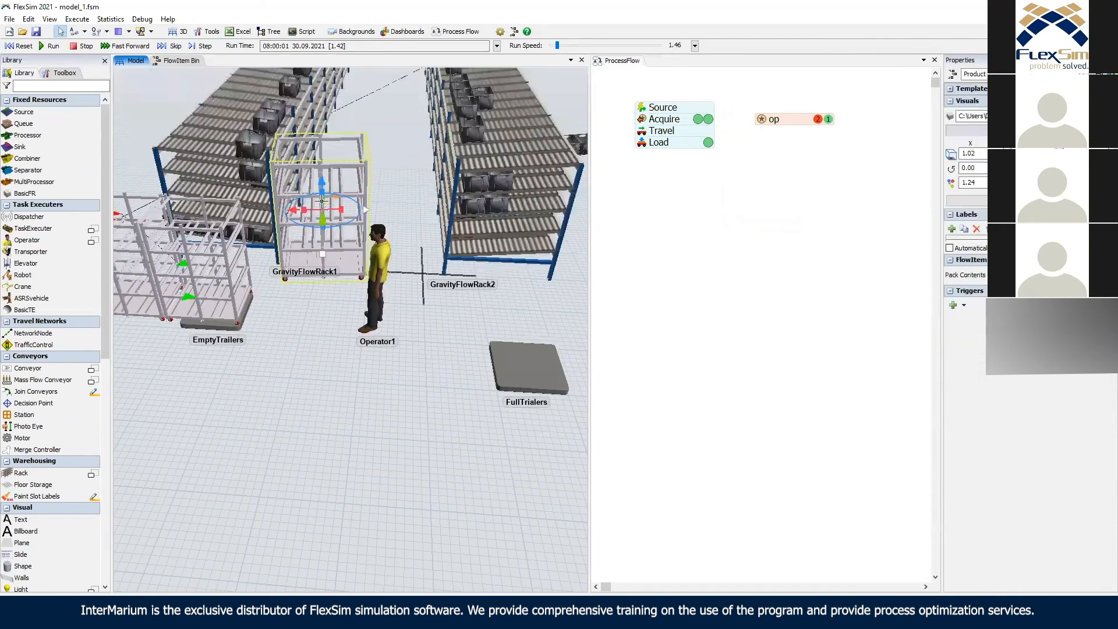
drag(323, 192, 323, 264)
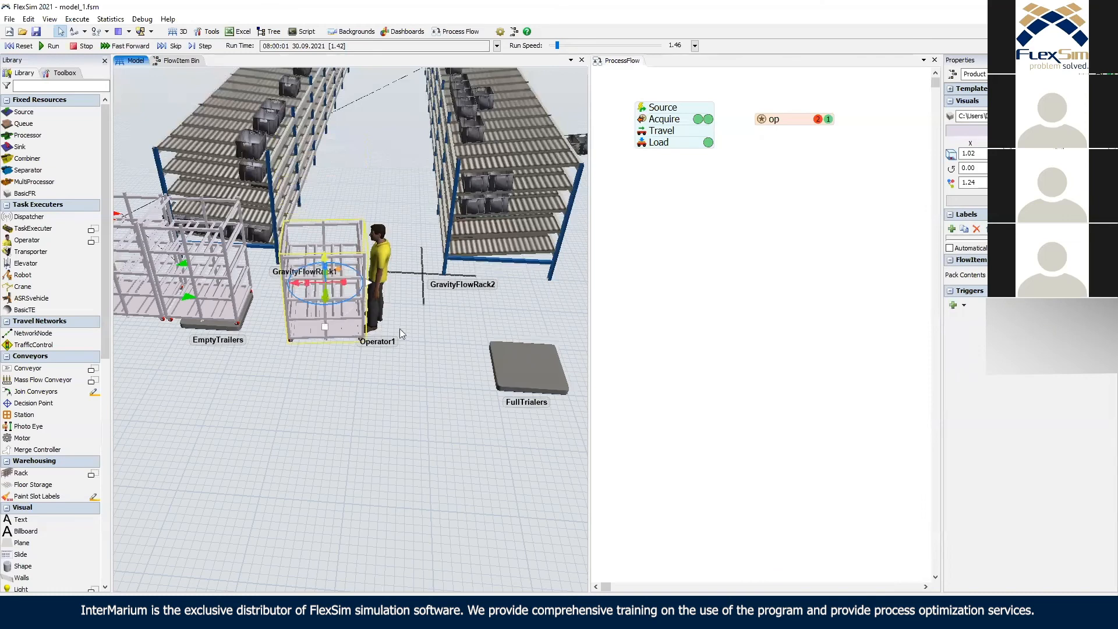
Add a Change Visual activity and attach it below Load in the process flow.
click(665, 198)
drag(38, 334, 693, 251)
drag(678, 199, 654, 161)
click(654, 160)
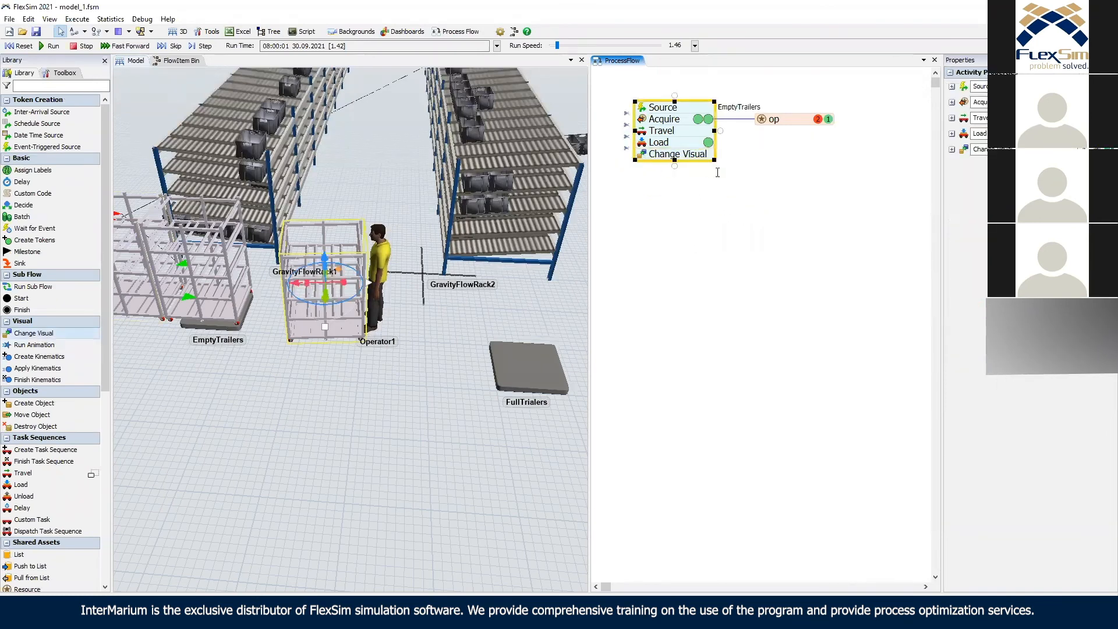
Give the Change Visual activity the Set Rotation, Size, or Location option with token.trailer as its object.
click(776, 191)
click(757, 218)
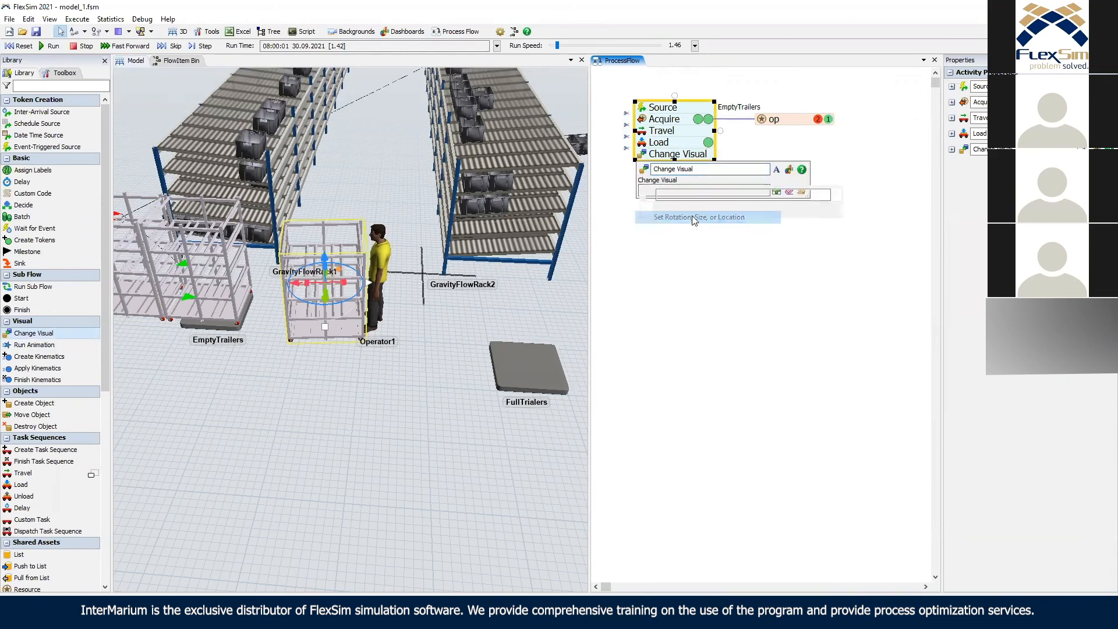
click(730, 236)
text(trailer)
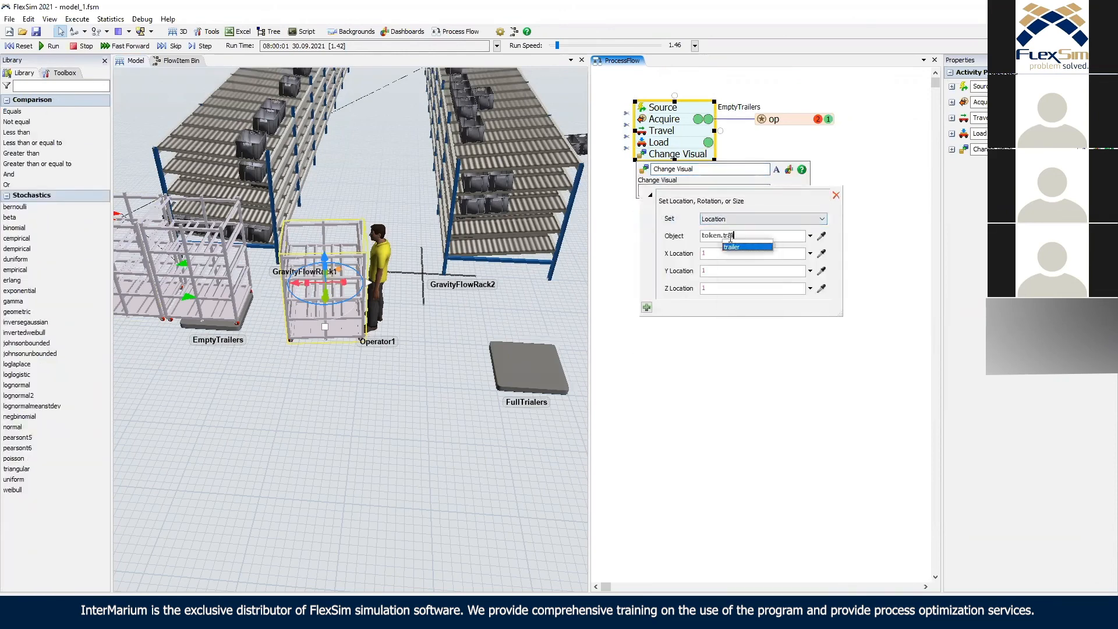
click(360, 257)
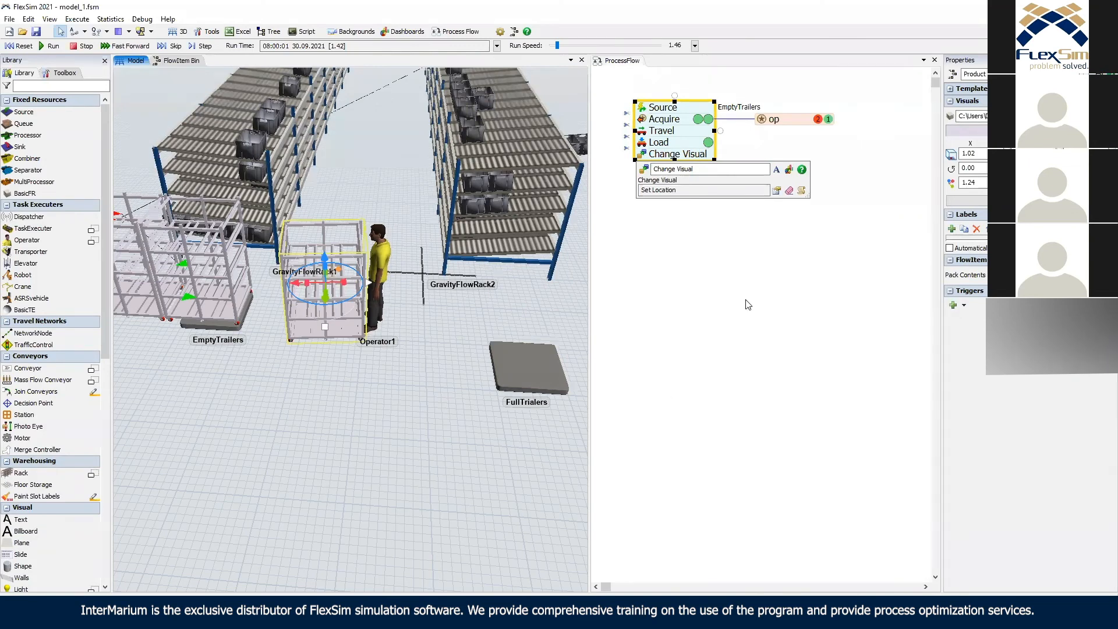
Set the Change Visual location to X 0.4, Y 0.2 and Z 0.
click(776, 191)
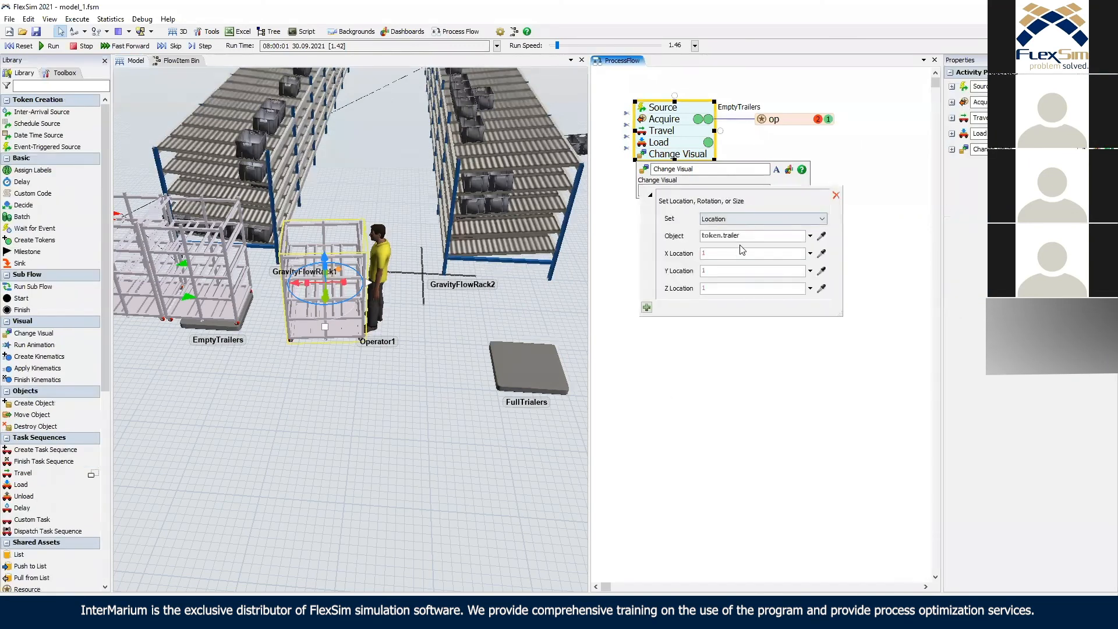
click(702, 256)
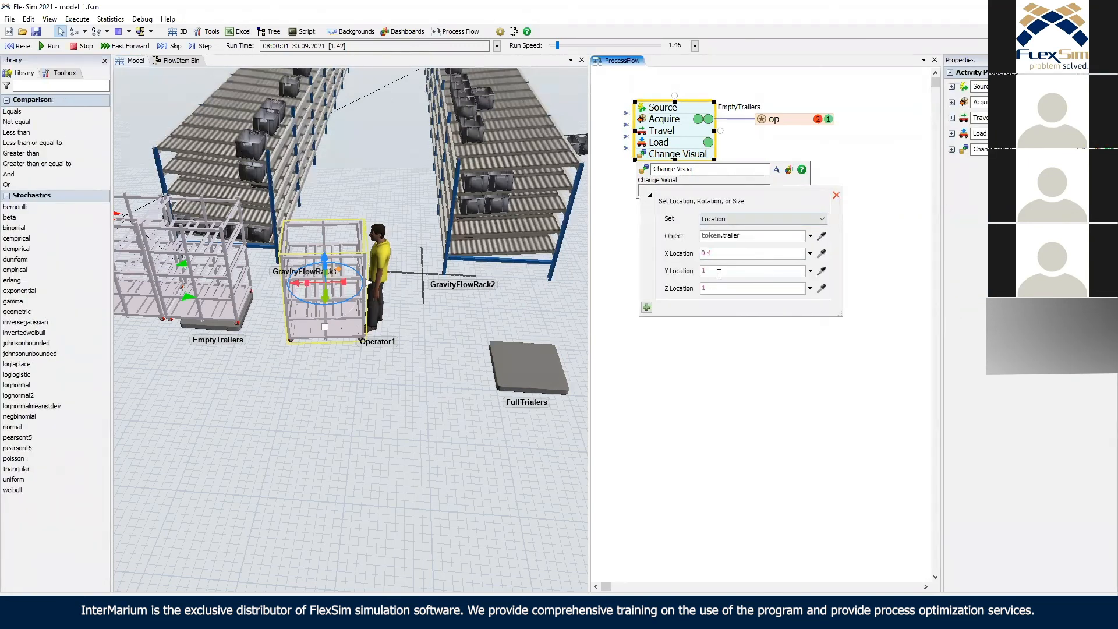
text(0.2)
click(704, 288)
text(0)
click(766, 152)
Add a second, separate Change Visual activity with the Set Rotation, Size, or Location option and place it beside the activity block.
click(667, 158)
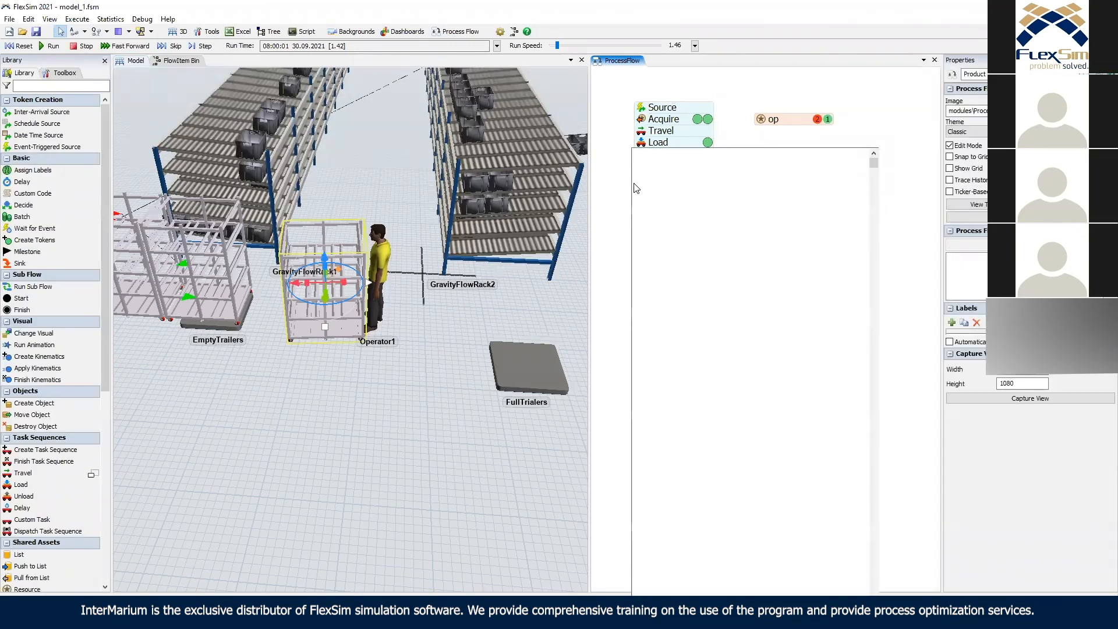
click(648, 276)
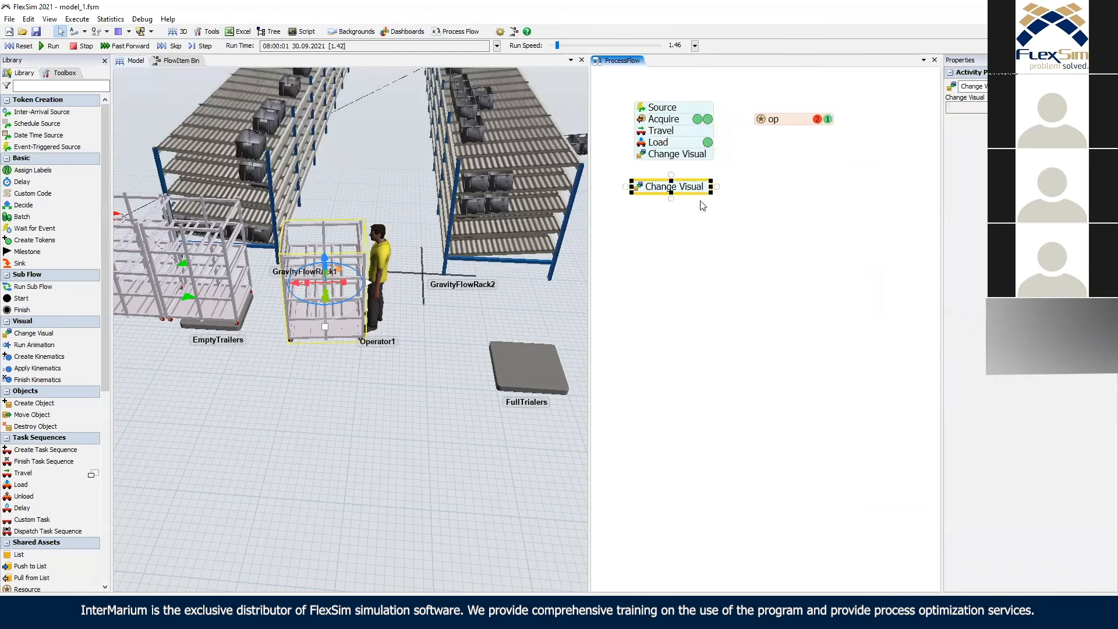
click(640, 194)
click(772, 223)
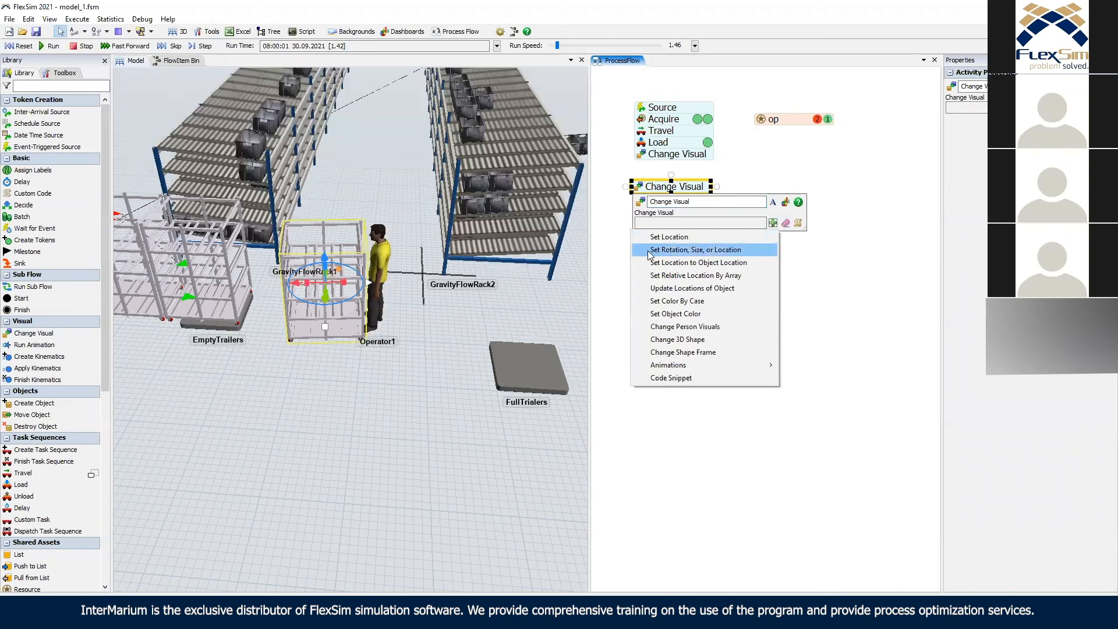
click(720, 249)
drag(639, 188, 753, 163)
click(753, 163)
Examine the location settings of the separate Change Visual activity against the trailer in the model.
click(884, 195)
click(867, 214)
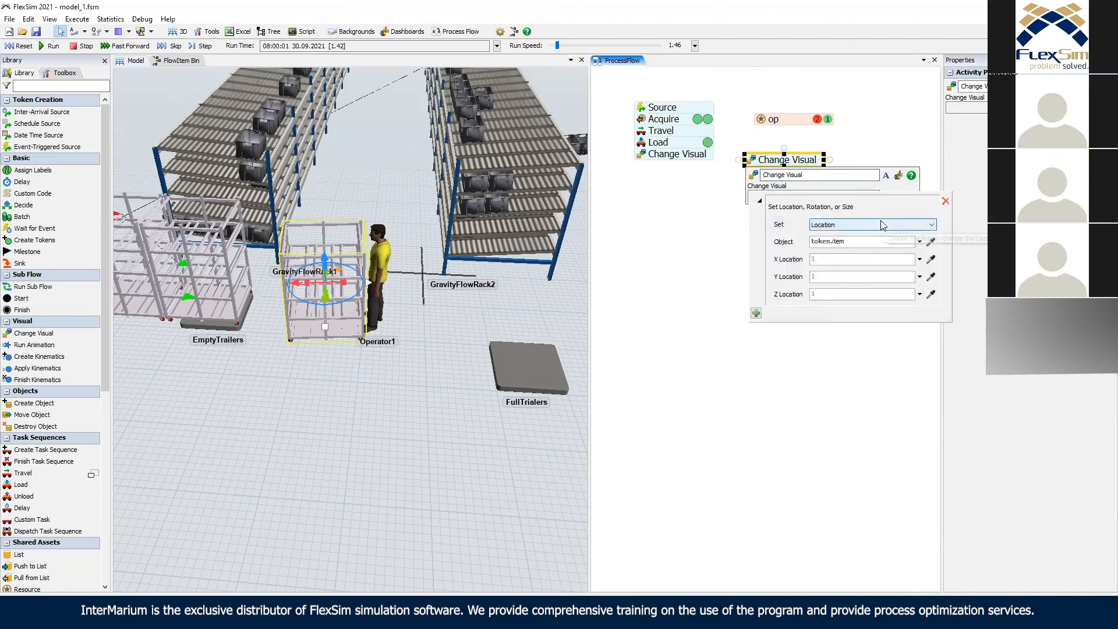
click(361, 255)
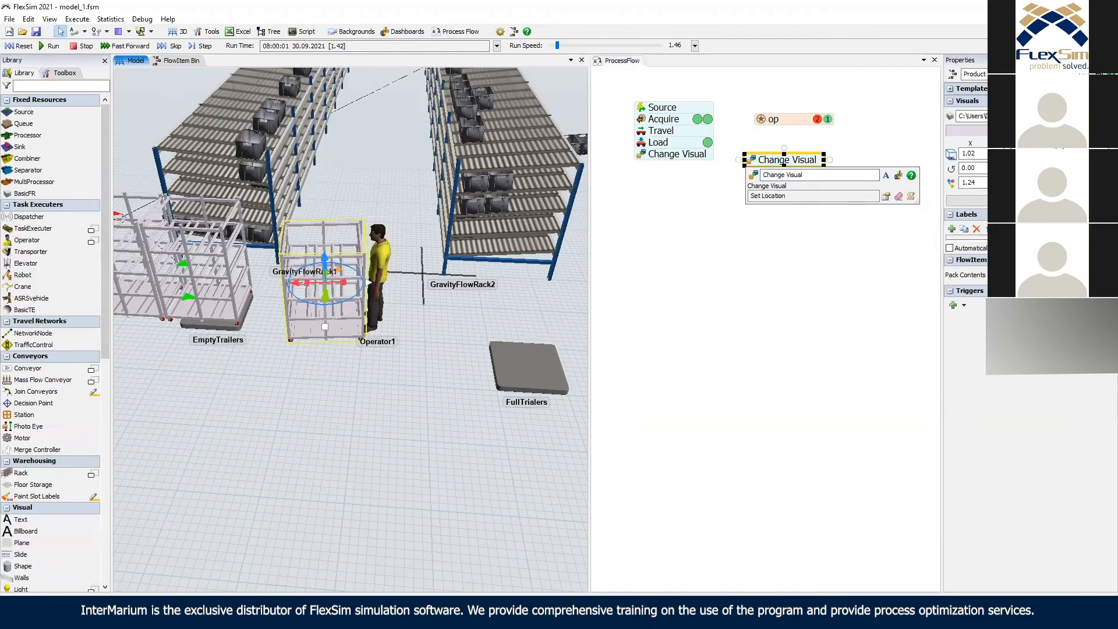
click(699, 236)
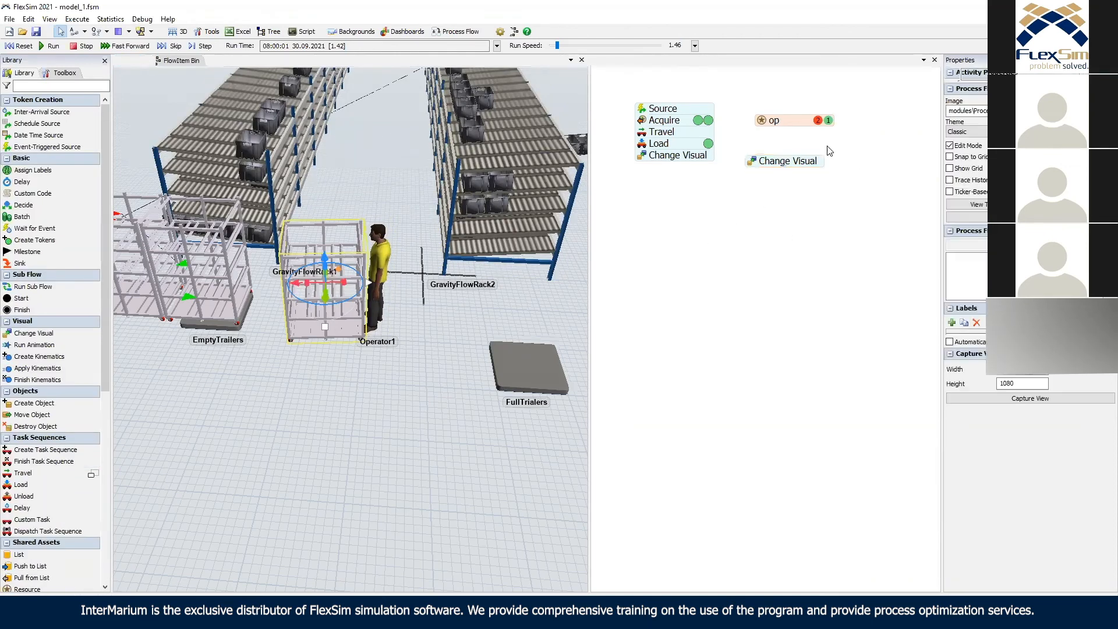
Replace the separate Change Visual activity's option with Set Location and view its reference point choices.
click(749, 158)
click(886, 197)
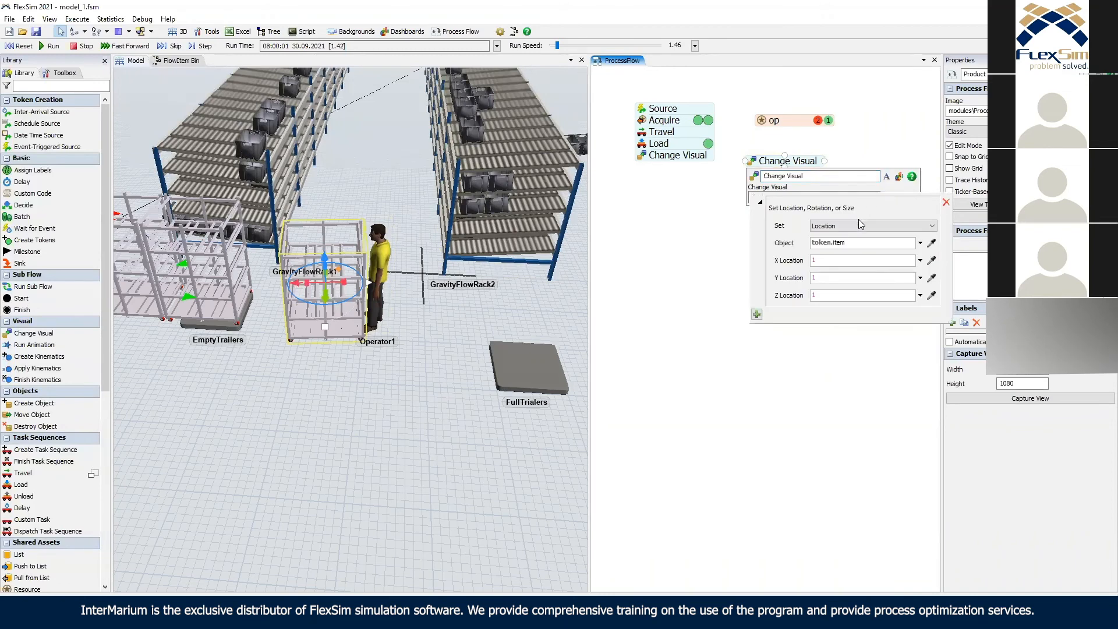
click(945, 202)
click(757, 199)
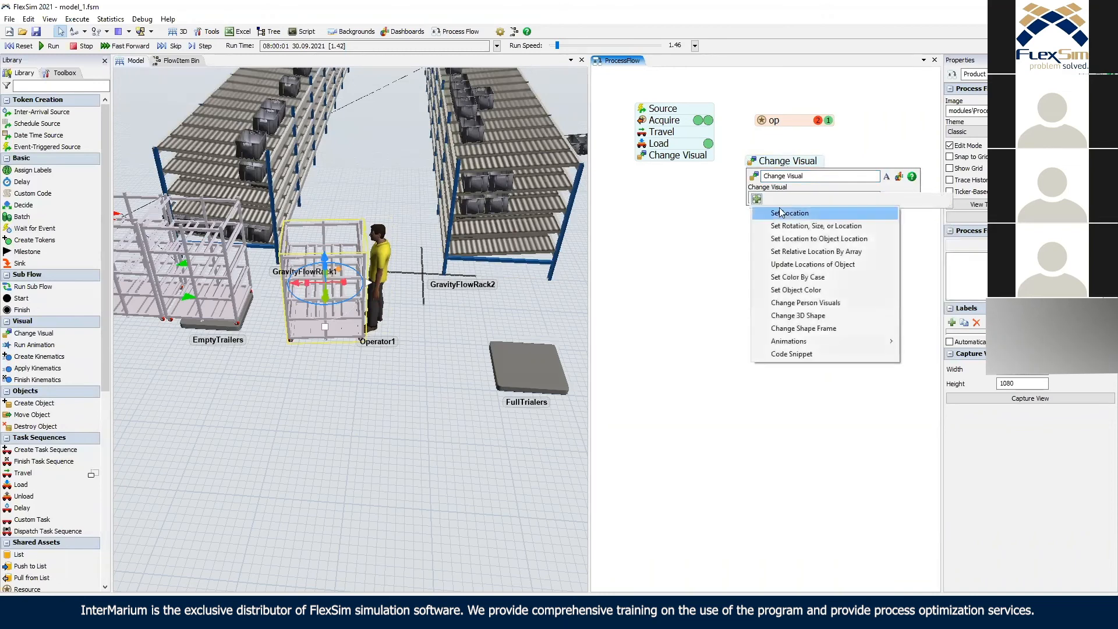
click(777, 211)
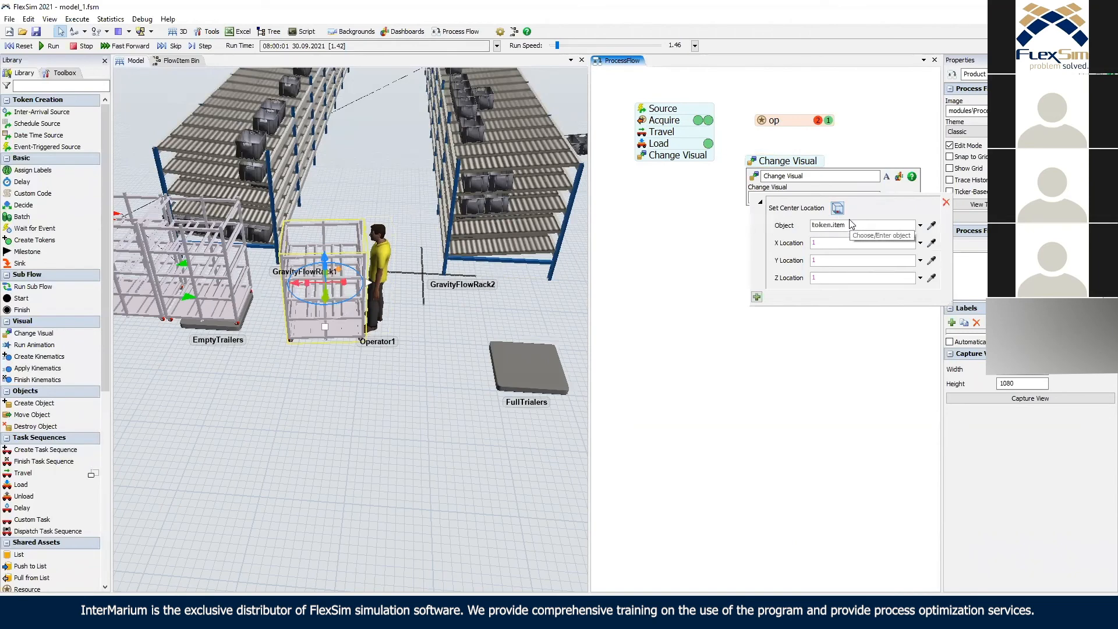
click(837, 209)
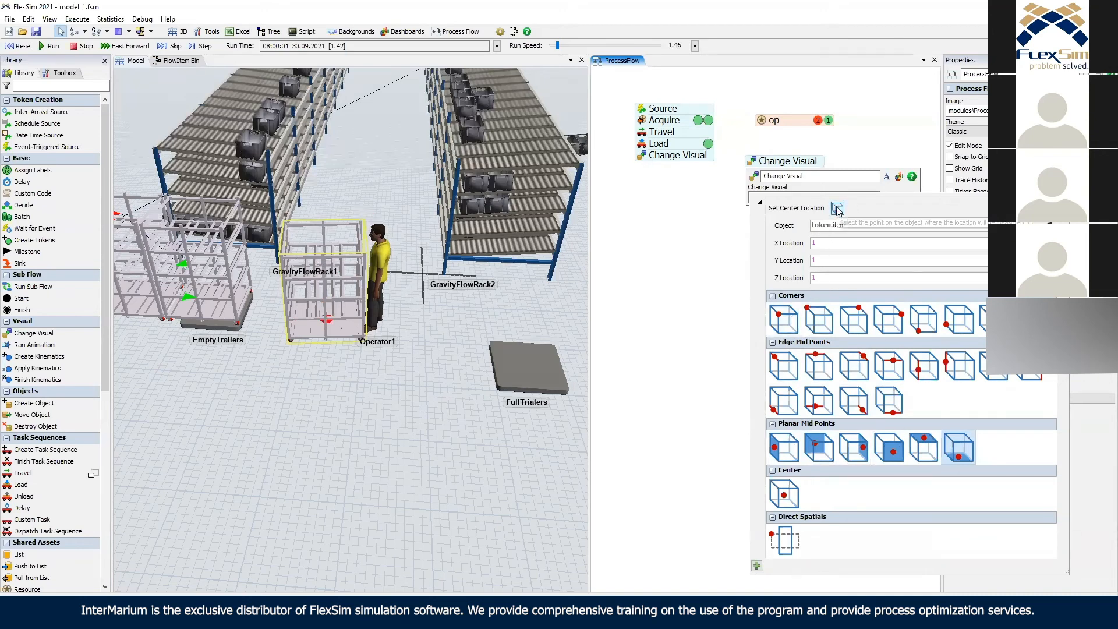
click(843, 157)
click(327, 262)
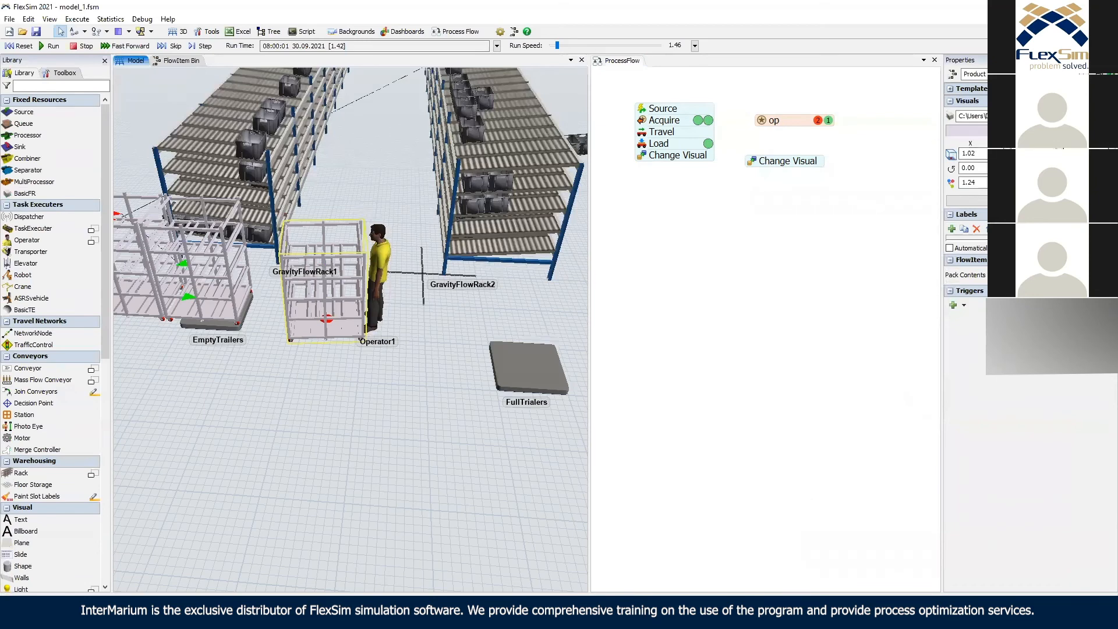
Delete the separate Change Visual activity and review the location settings of the one below Load.
click(811, 167)
key(Delete)
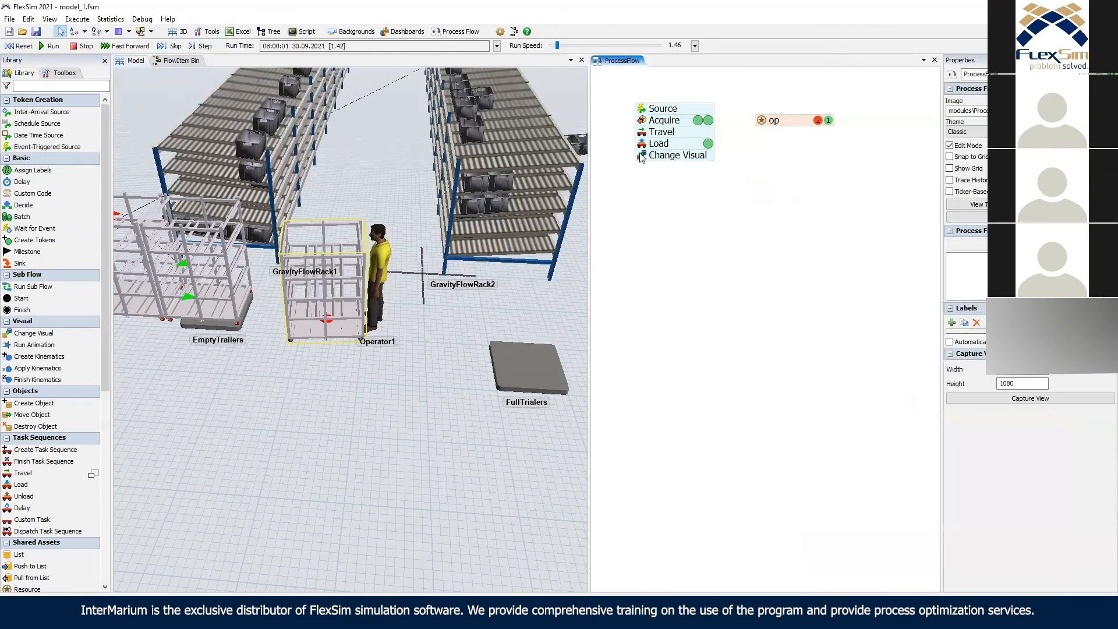
click(640, 156)
click(774, 192)
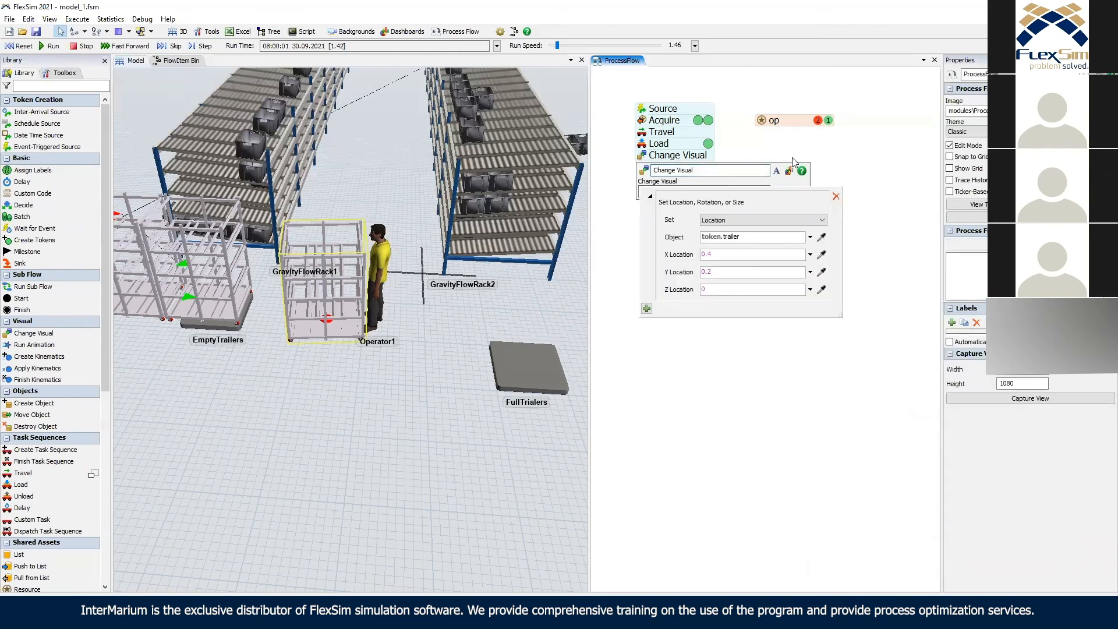
Reset and run the model, moving the operator clear of the EmptyTrailers queue to examine the trailer's placement.
click(19, 45)
click(47, 46)
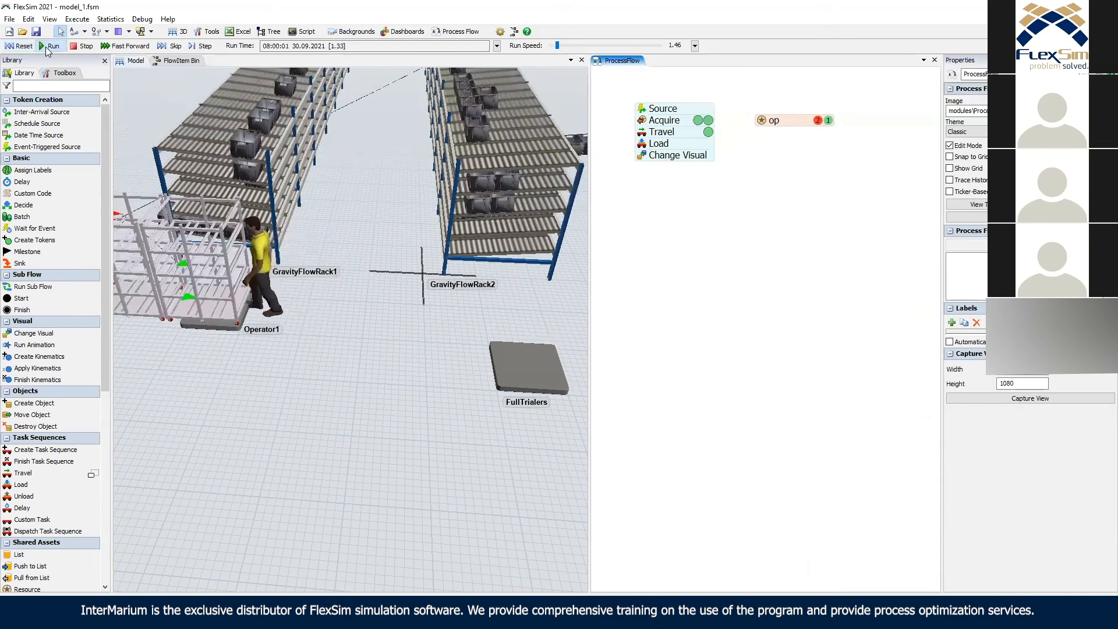
click(349, 410)
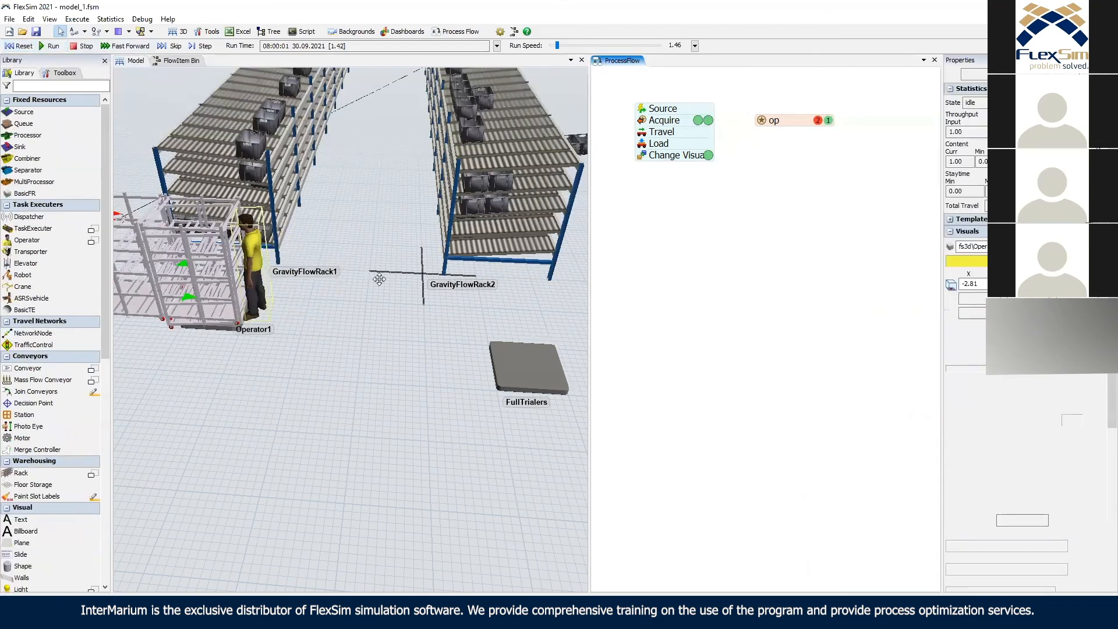
mouse_move(342, 395)
right_down()
mouse_move(363, 392)
mouse_move(330, 394)
mouse_move(402, 410)
mouse_move(316, 411)
mouse_move(326, 402)
right_up()
right_drag(342, 330, 427, 256)
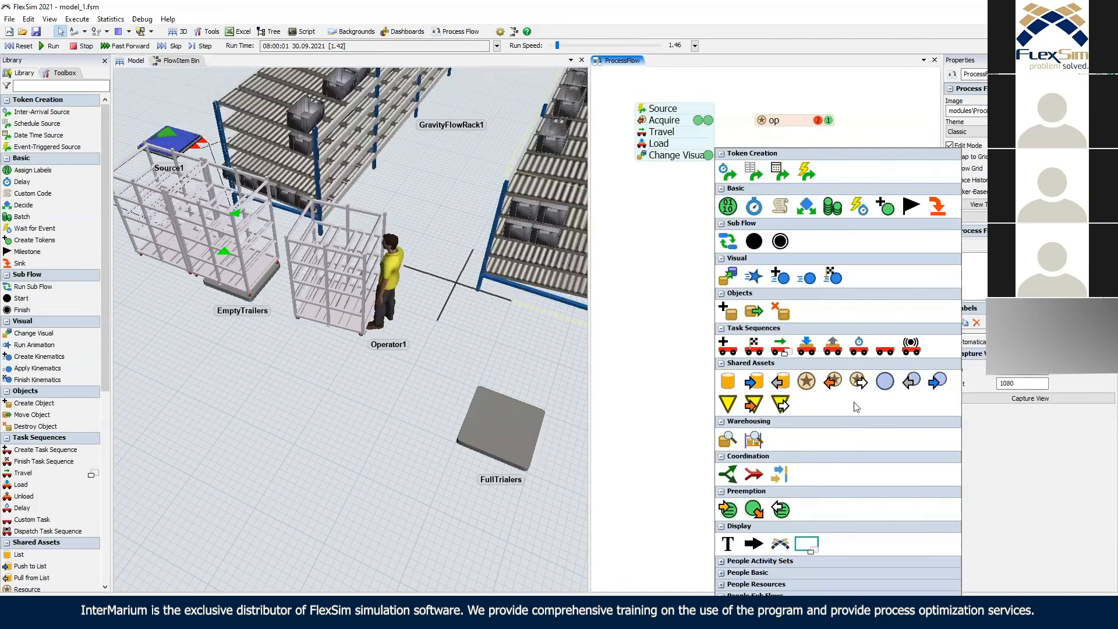
Reset the model and attach a Run Sub Flow activity below Change Visual in the process flow.
click(728, 242)
click(19, 46)
drag(742, 195, 662, 175)
Rename the Run Sub Flow activity as "loading trailer".
double_click(663, 174)
text(loadinf)
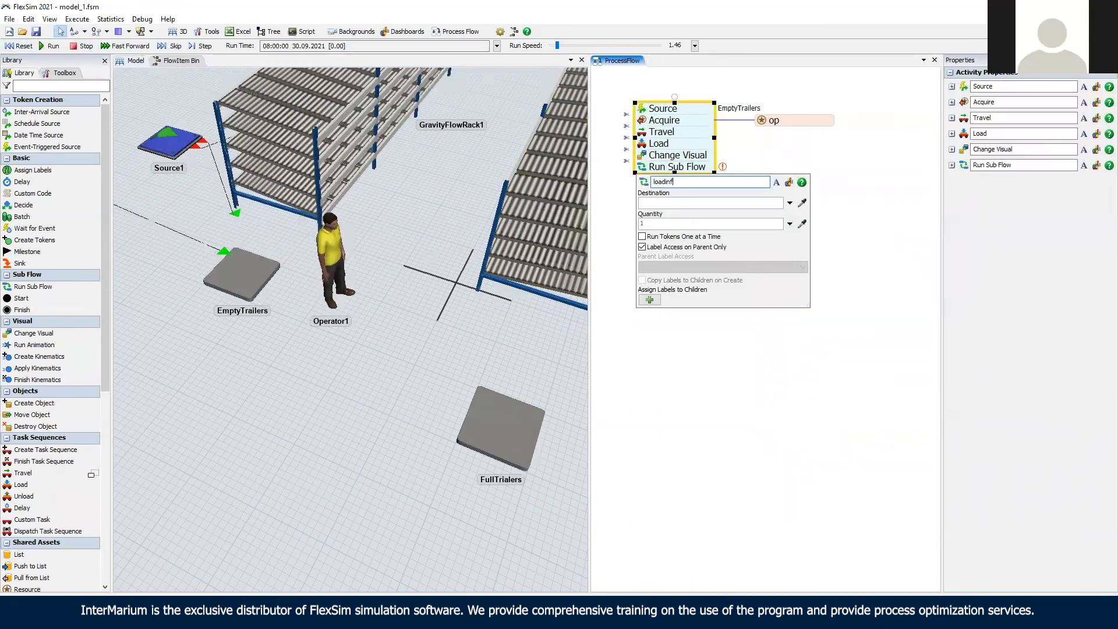
key(BackSpace)
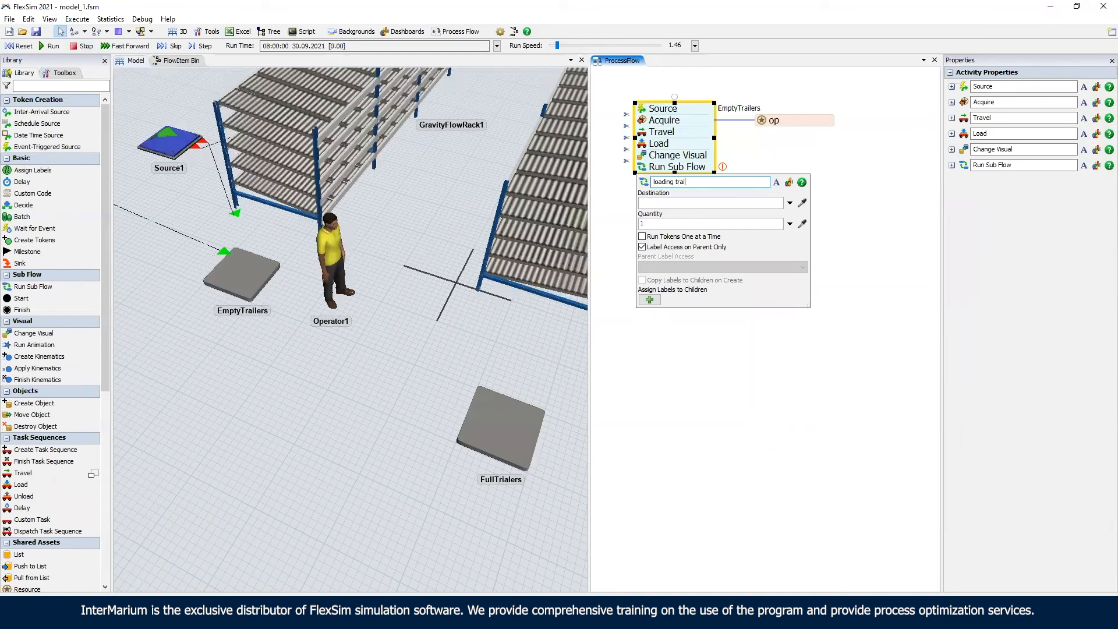
click(756, 159)
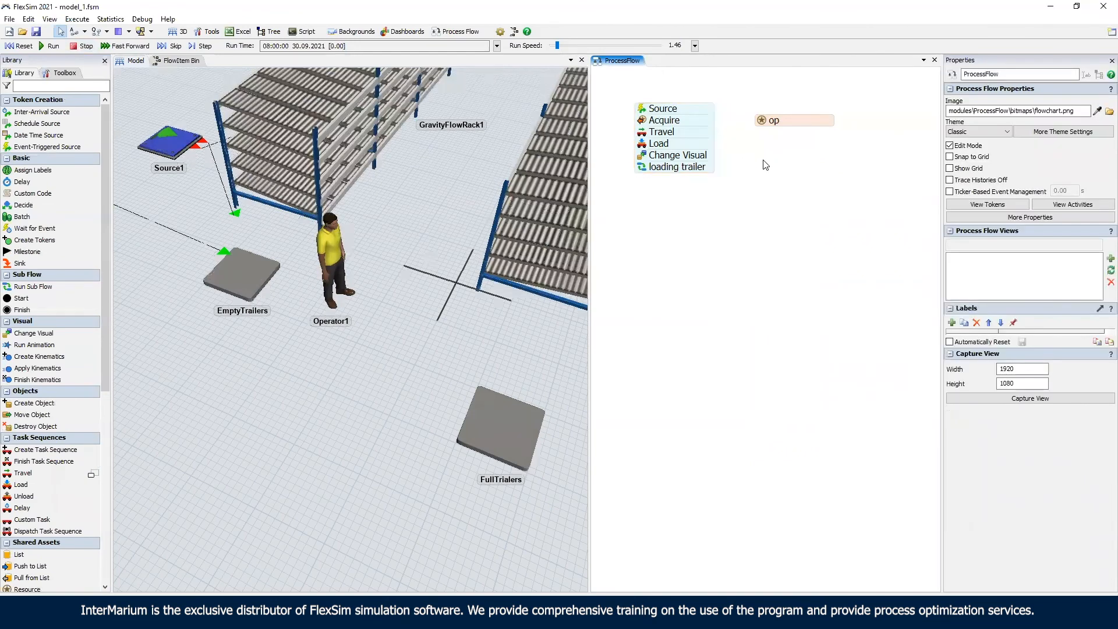
Add Start and Finish activities beside the main flow, align them, and link the loading trailer sub flow to Start.
double_click(759, 165)
double_click(798, 246)
click(860, 244)
click(692, 168)
click(719, 168)
drag(863, 247, 828, 241)
Set the loading trailer activity's quantity to 12 and have it run tokens one at a time.
double_click(664, 167)
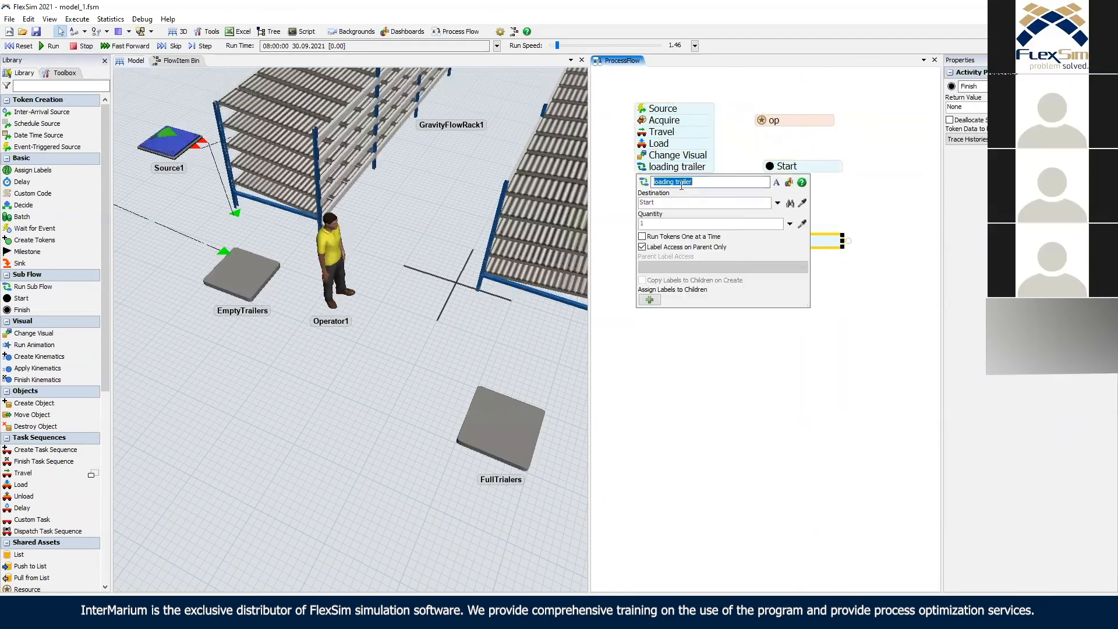
click(676, 225)
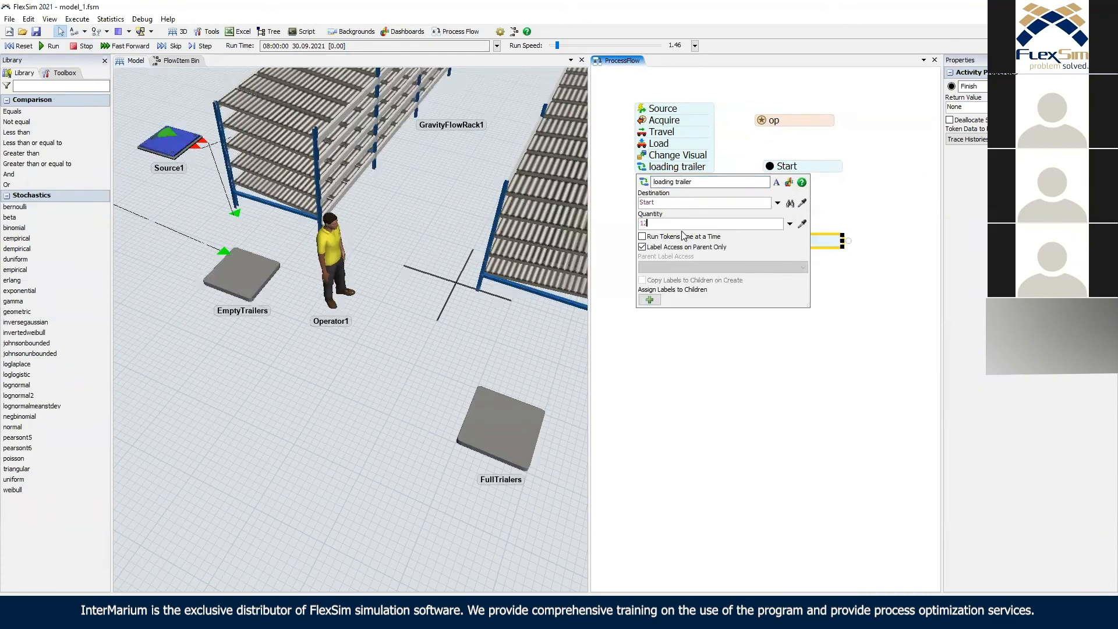
click(652, 237)
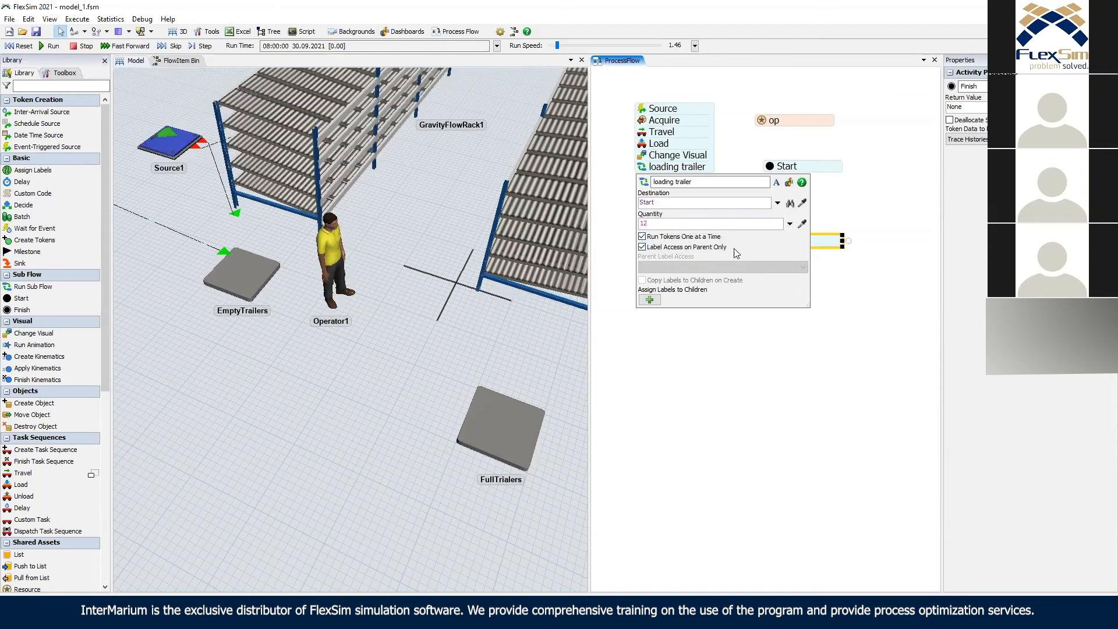
click(872, 264)
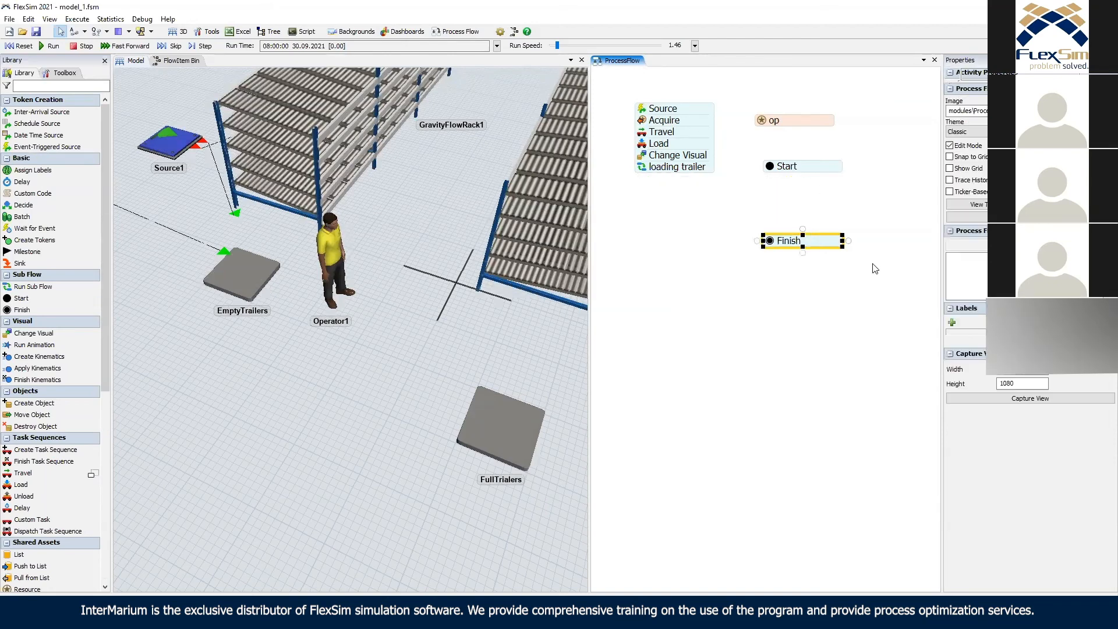
click(646, 167)
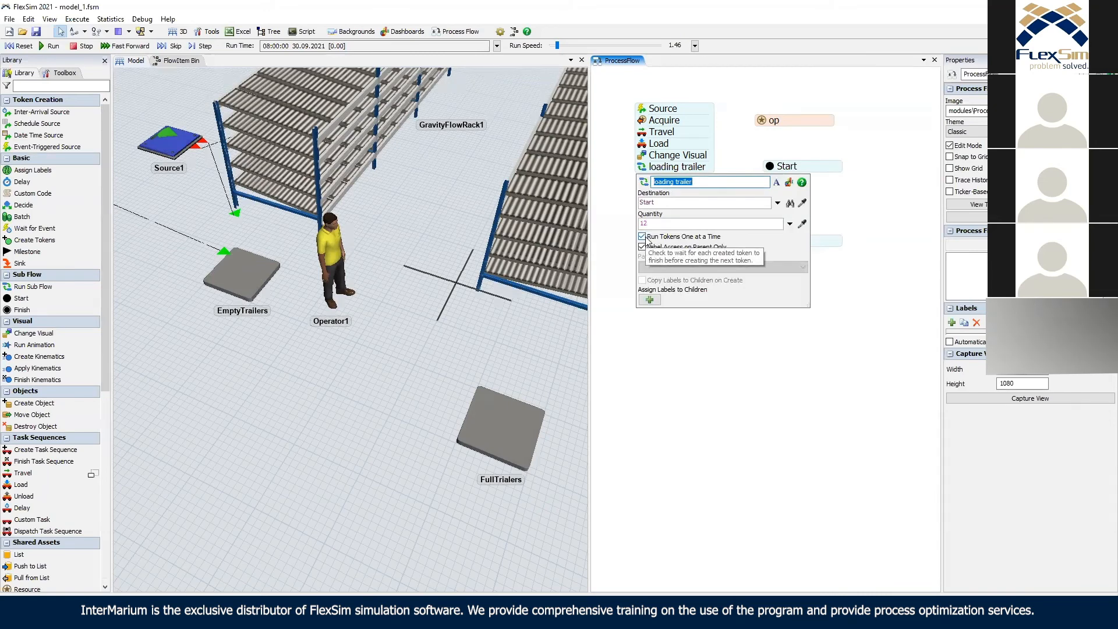
click(868, 216)
Add a Find Item activity and attach it directly below Start.
right_drag(409, 190, 413, 243)
scroll(391, 254, down, 4)
drag(781, 198, 778, 208)
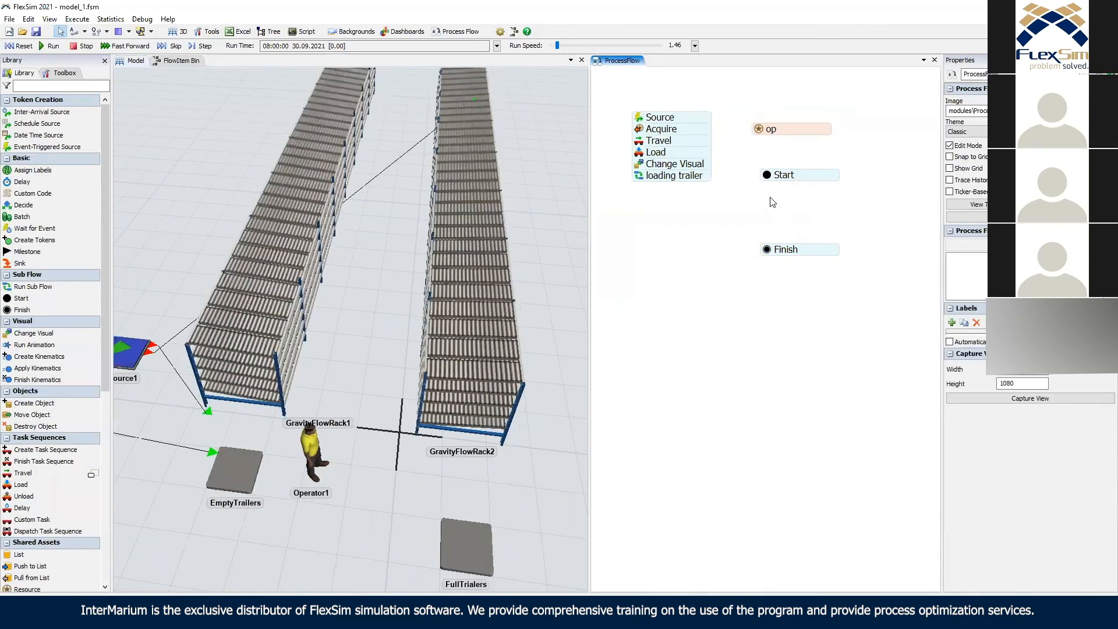
double_click(767, 202)
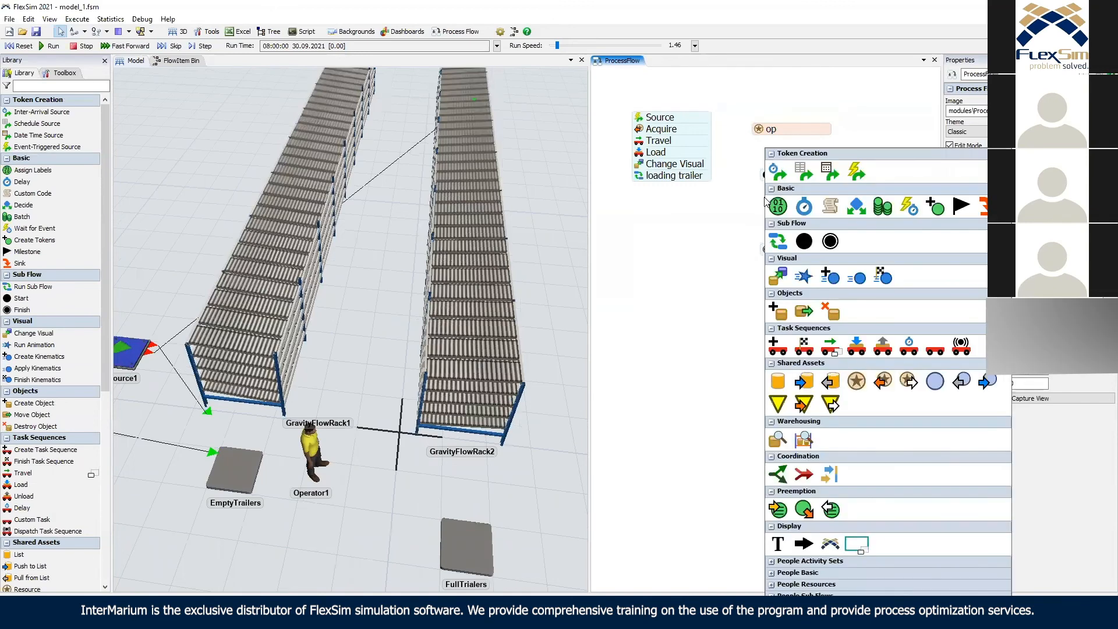
click(777, 440)
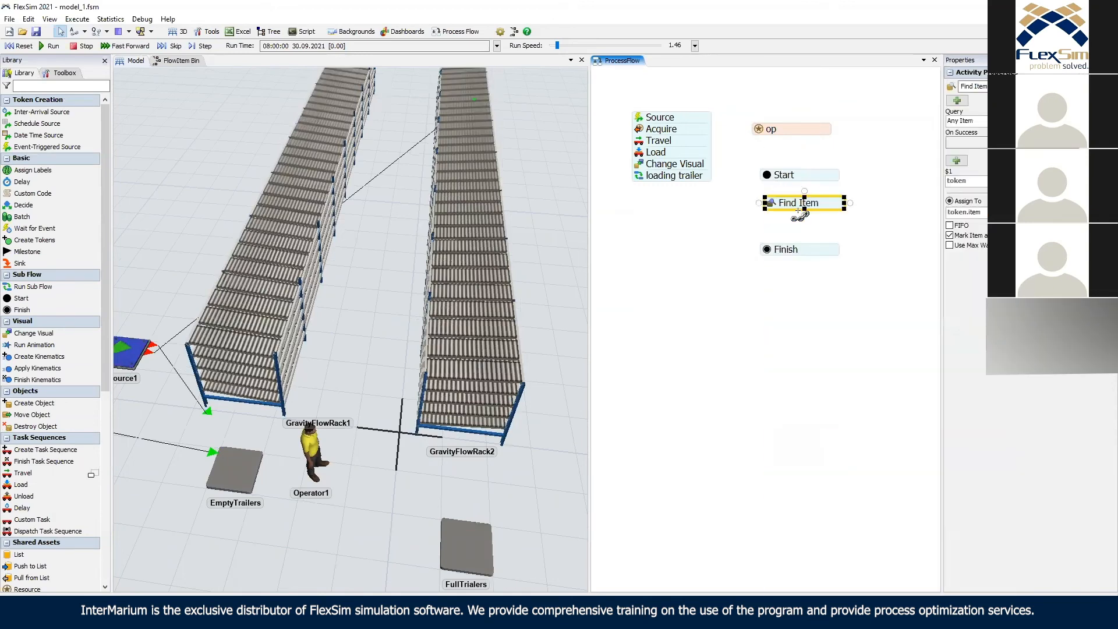
drag(791, 194, 793, 185)
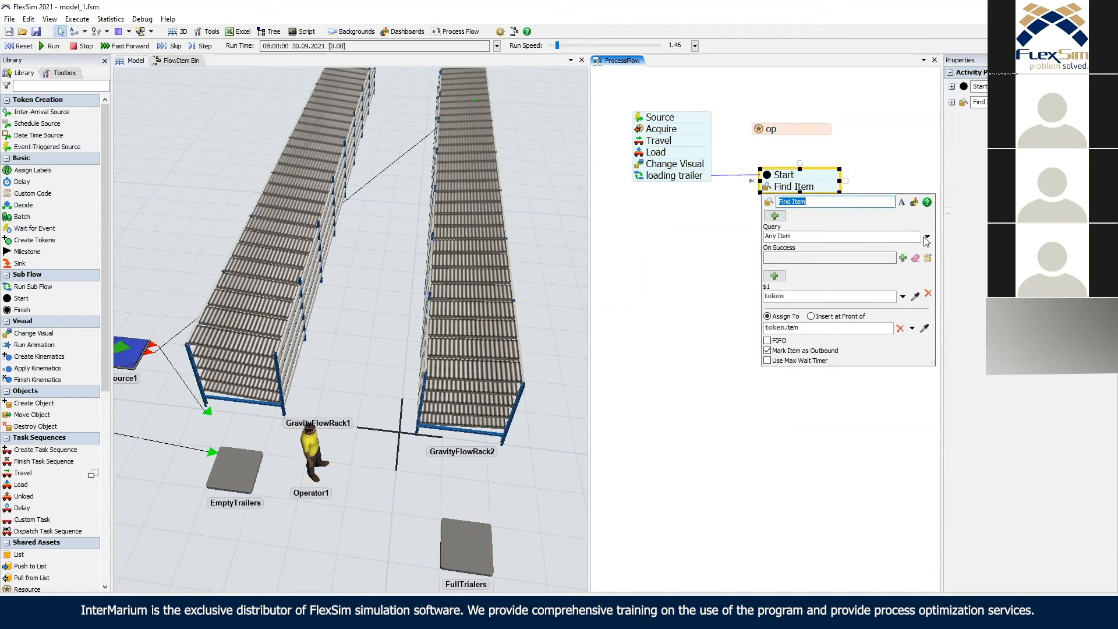
Configure Find Item to sort by random item (ORDER BY RAND() ASC) and assign the result to token.klt.
click(926, 238)
mouse_move(902, 312)
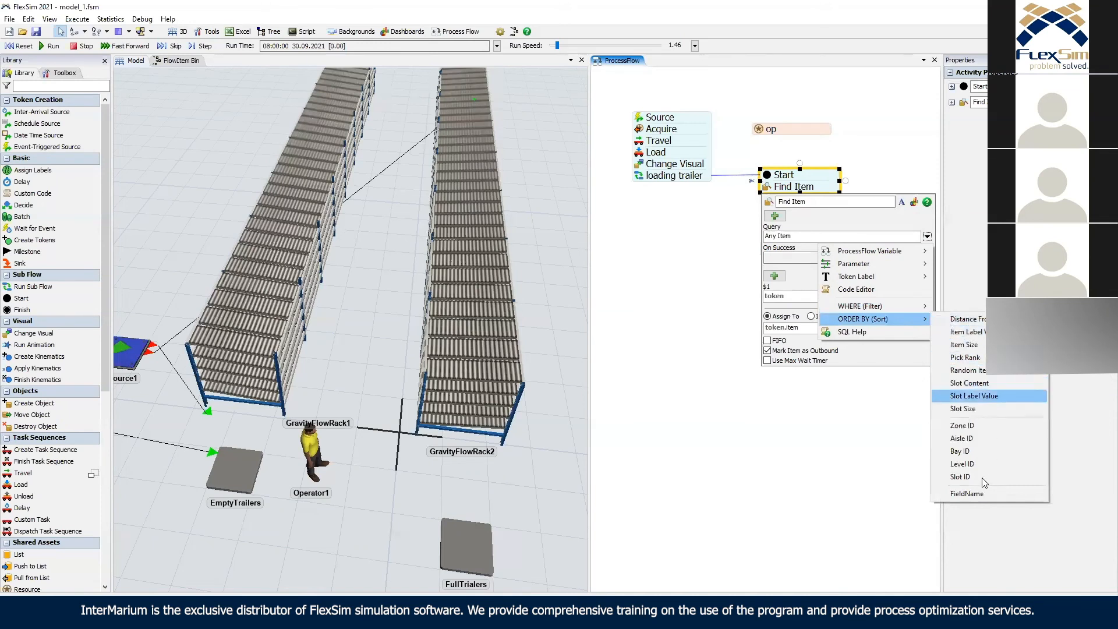
click(966, 371)
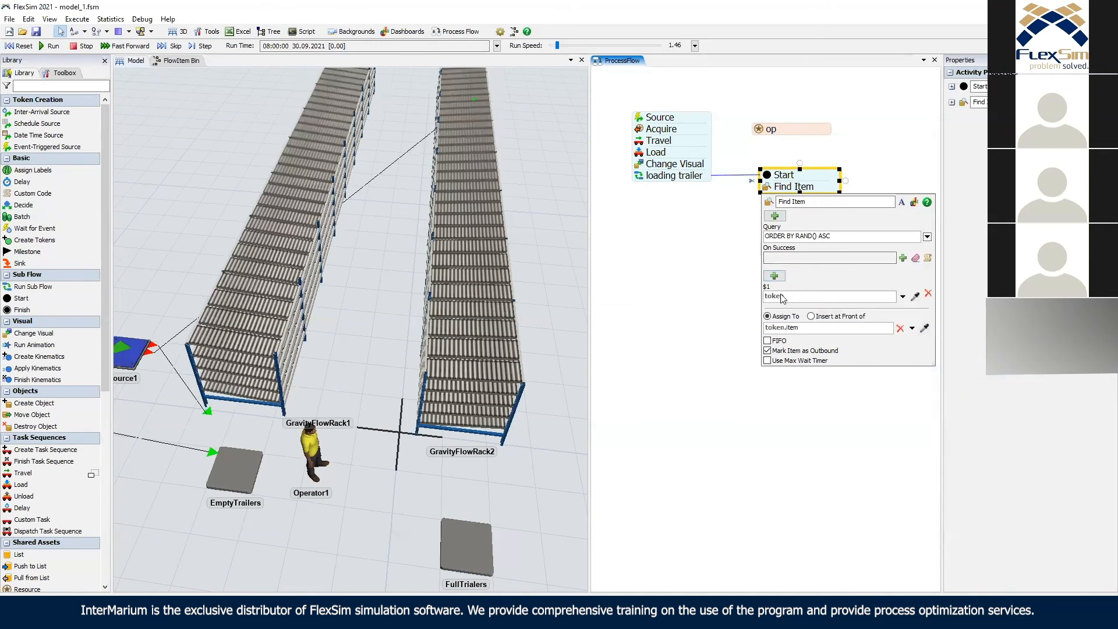
double_click(815, 329)
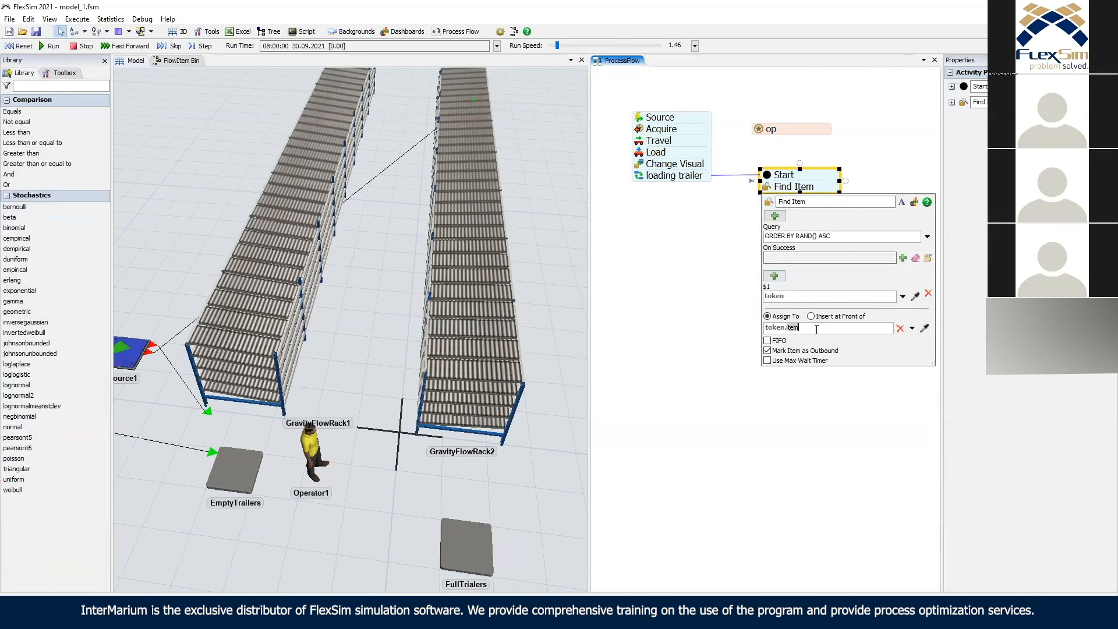
text(klt)
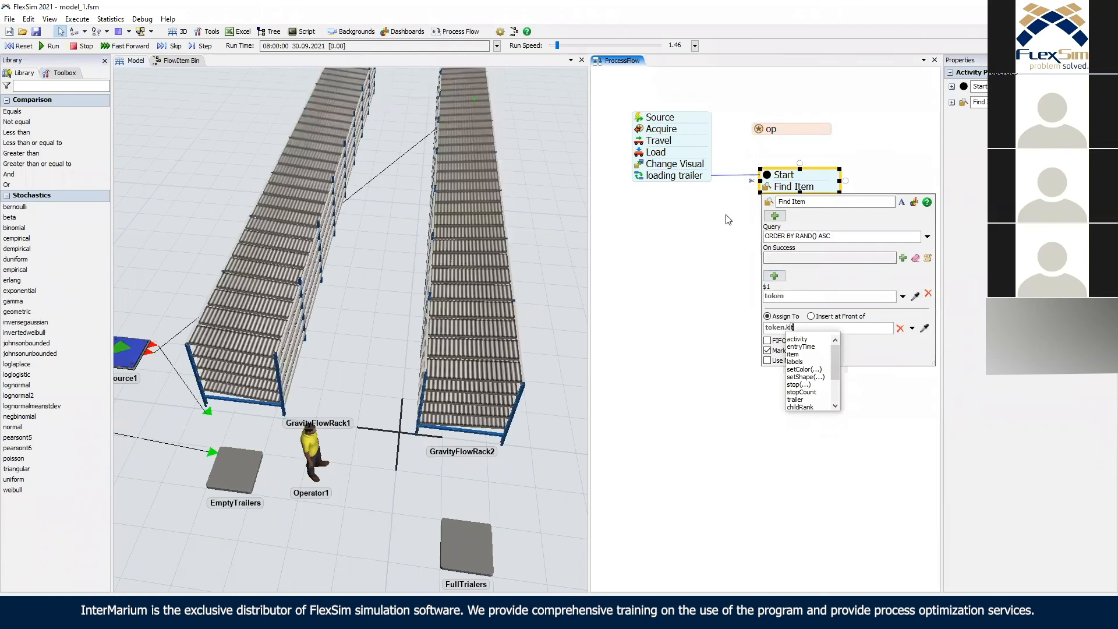
click(728, 220)
click(780, 187)
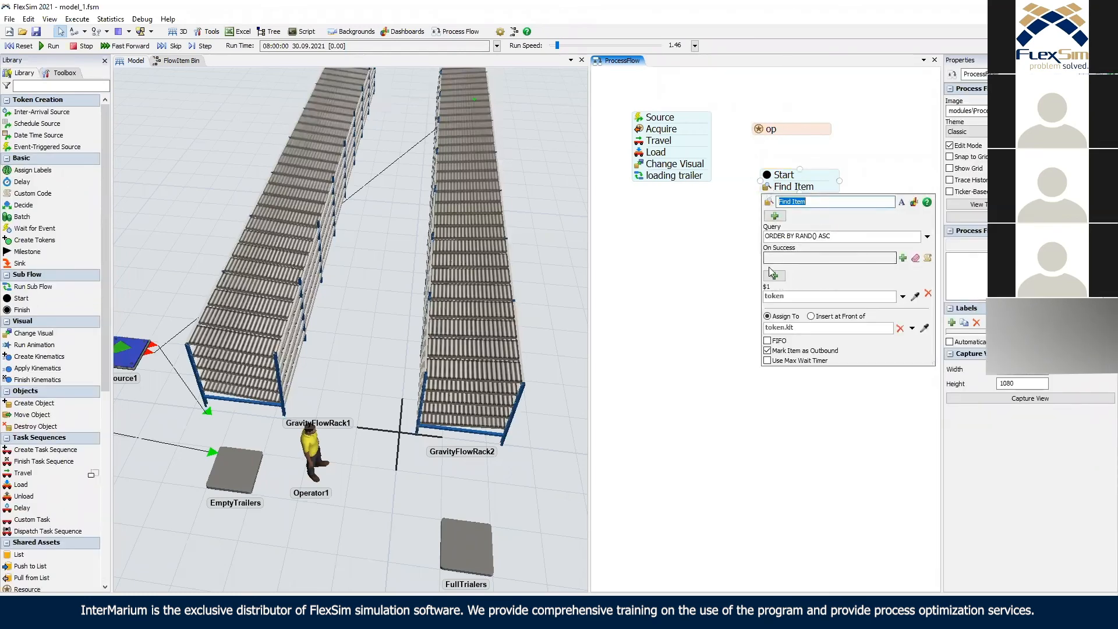
Add a Travel task activity and attach it below Find Item.
double_click(756, 249)
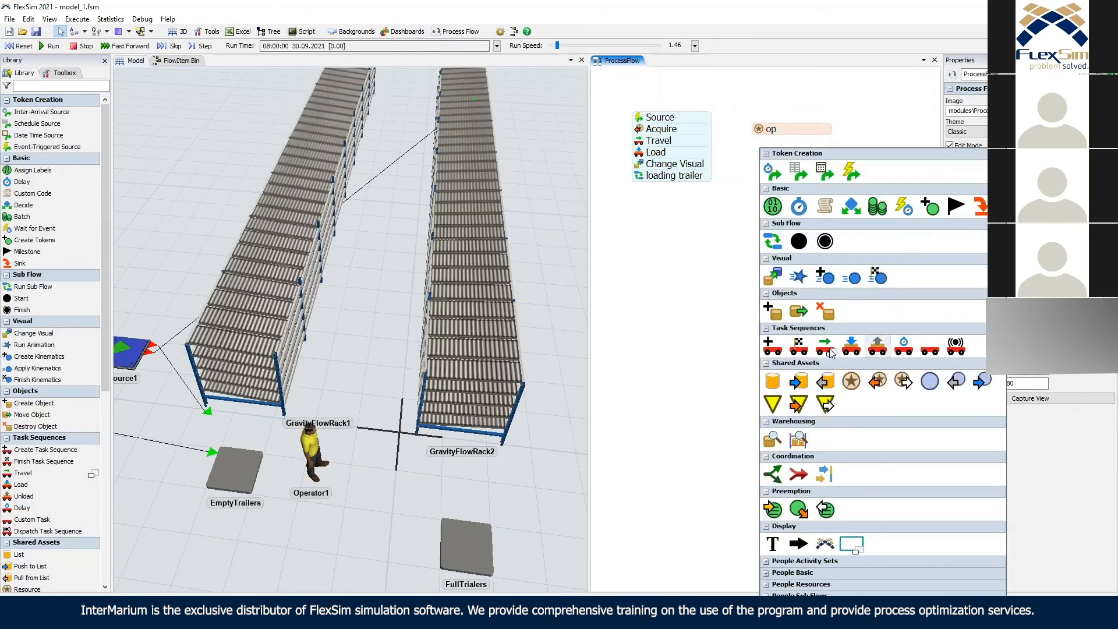
click(832, 349)
click(833, 349)
drag(811, 214, 806, 197)
click(768, 199)
Set the new Travel activity's executer to token.op and its destination to token.klt.up.
double_click(816, 236)
text(oken.op)
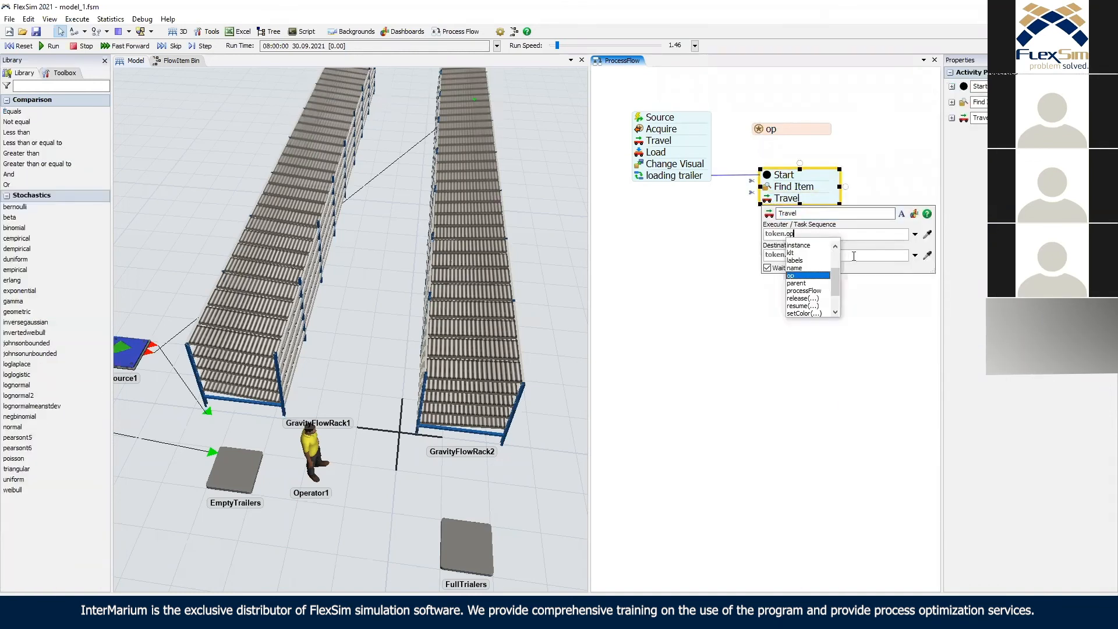
double_click(856, 256)
text(klt.)
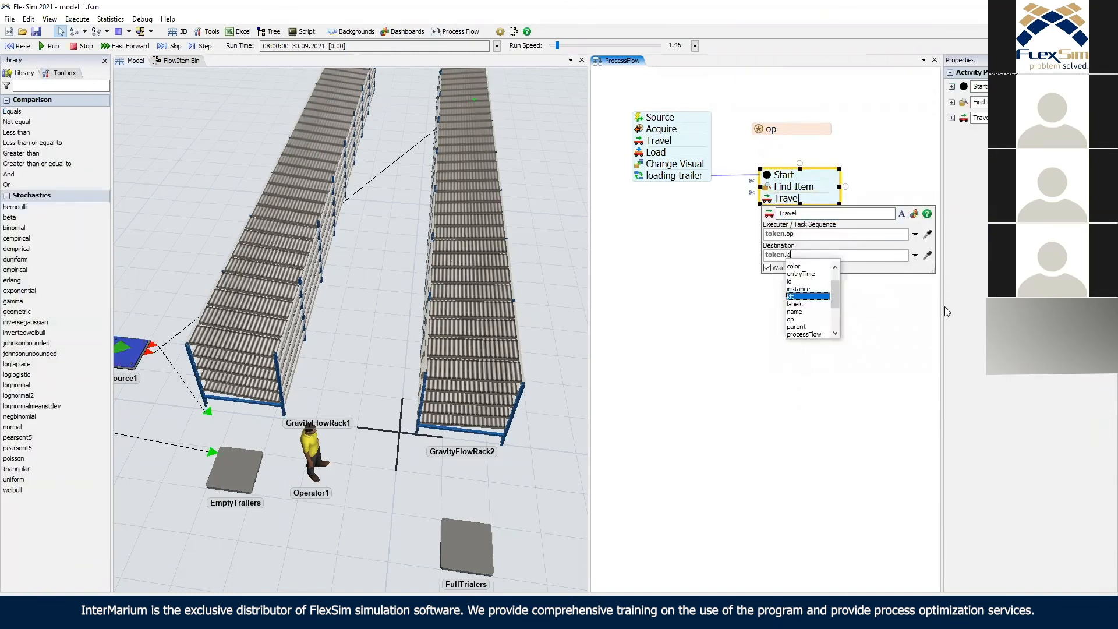
text(up)
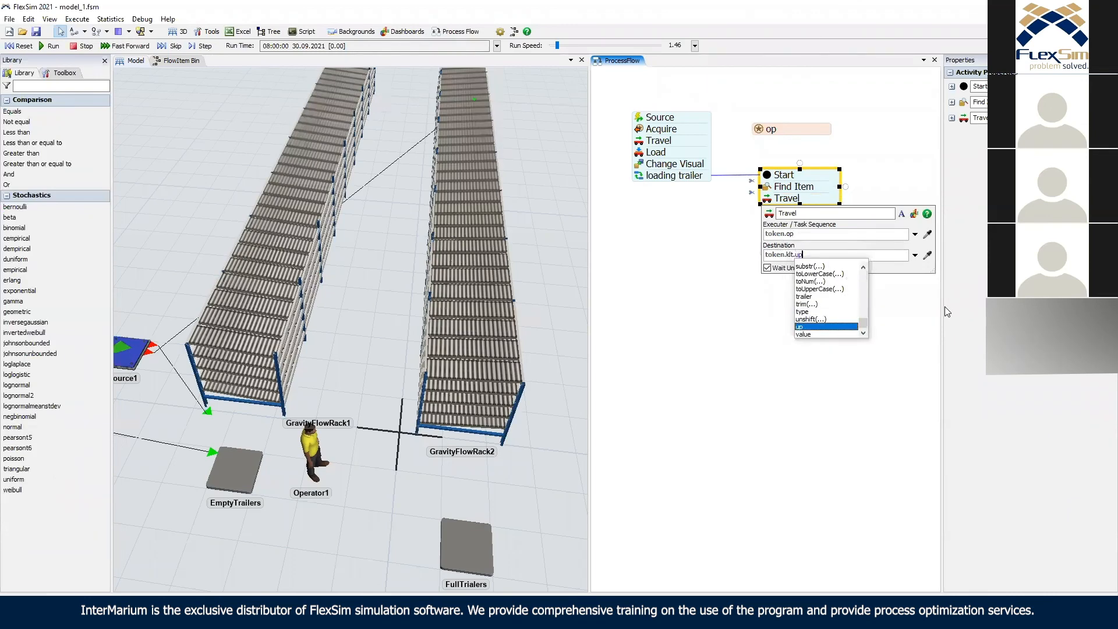
click(789, 253)
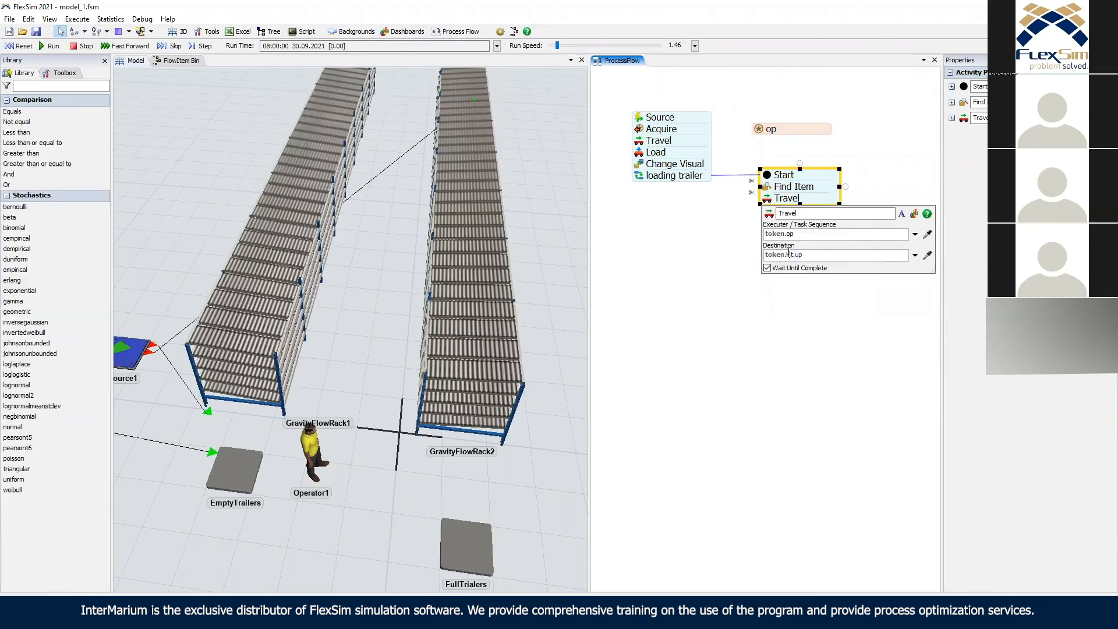
click(740, 250)
Move Finish down to make room and attach a Load activity below the sub flow's Travel.
drag(796, 249, 797, 261)
double_click(780, 230)
click(873, 344)
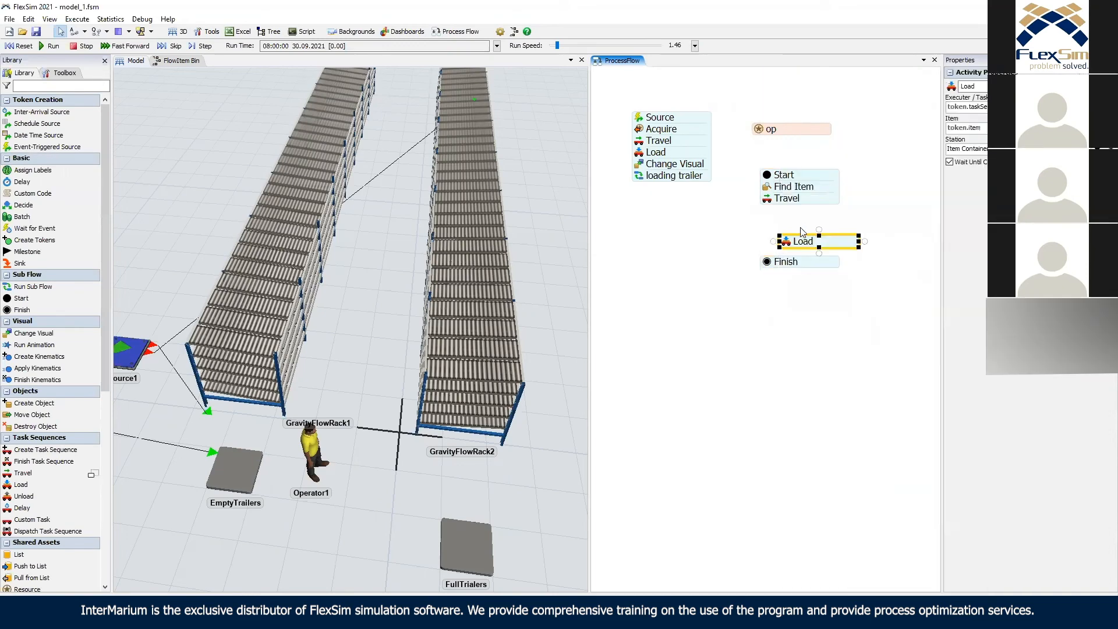
click(768, 209)
Set the sub flow's Load activity to use token.op as executer and token.klt as item.
double_click(816, 245)
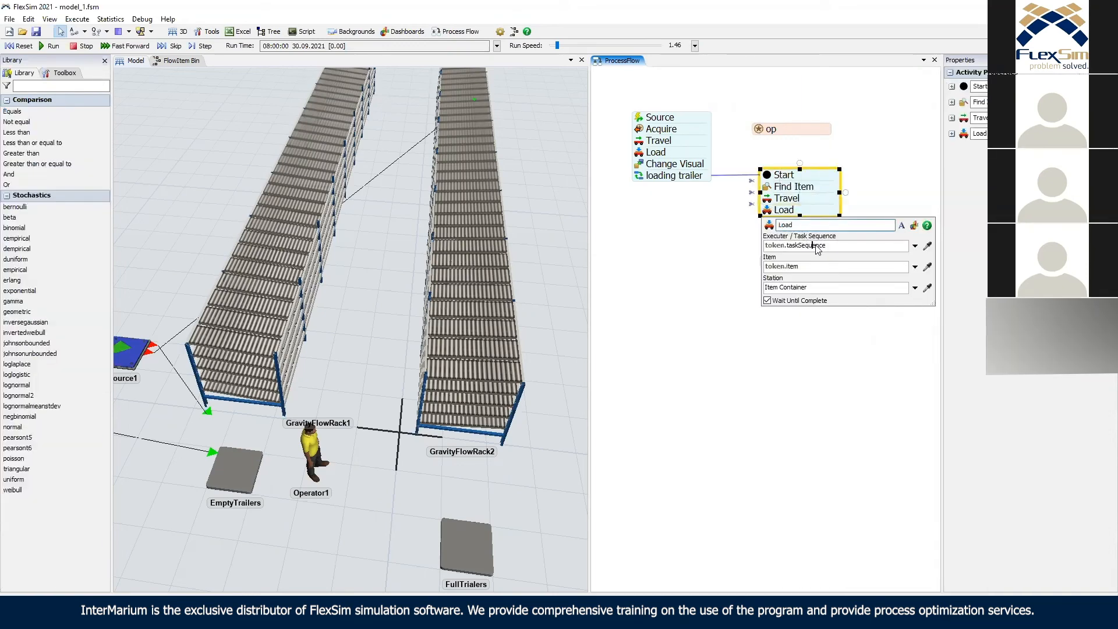
text(oken.op)
double_click(855, 265)
text(kit)
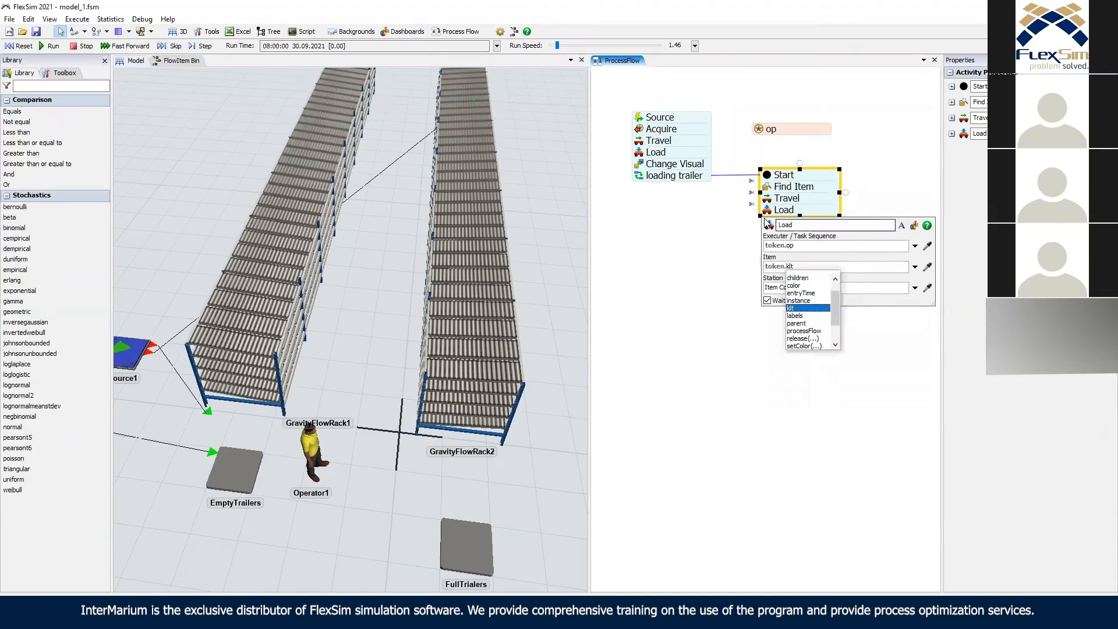
click(725, 222)
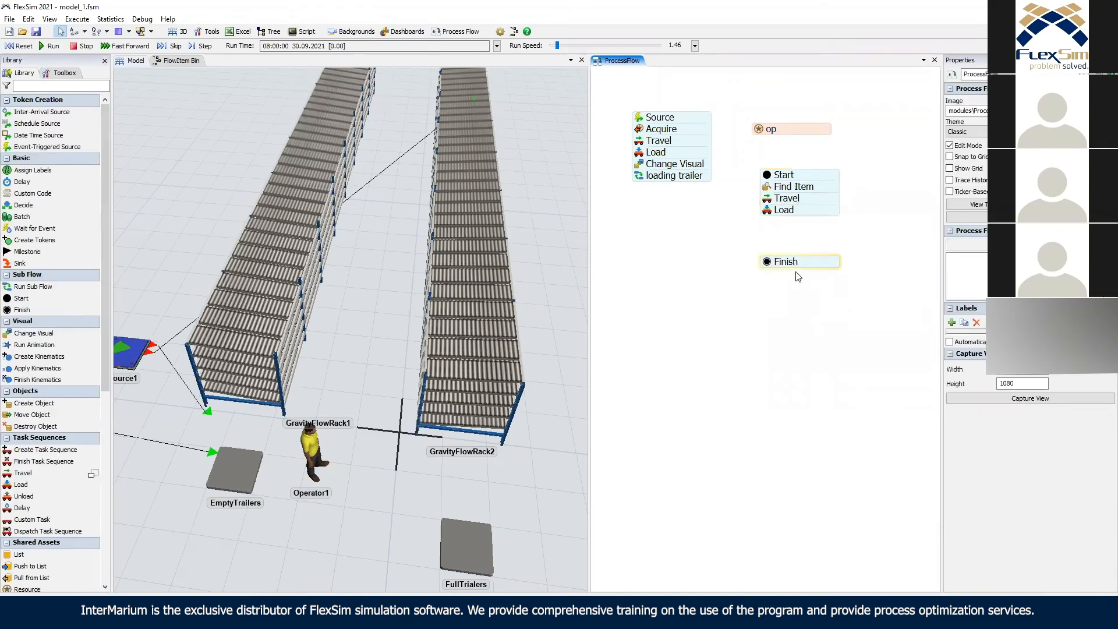
Attach a Move Object activity below the sub flow's Load and rename it as "move klt on the trailer".
click(793, 275)
double_click(773, 230)
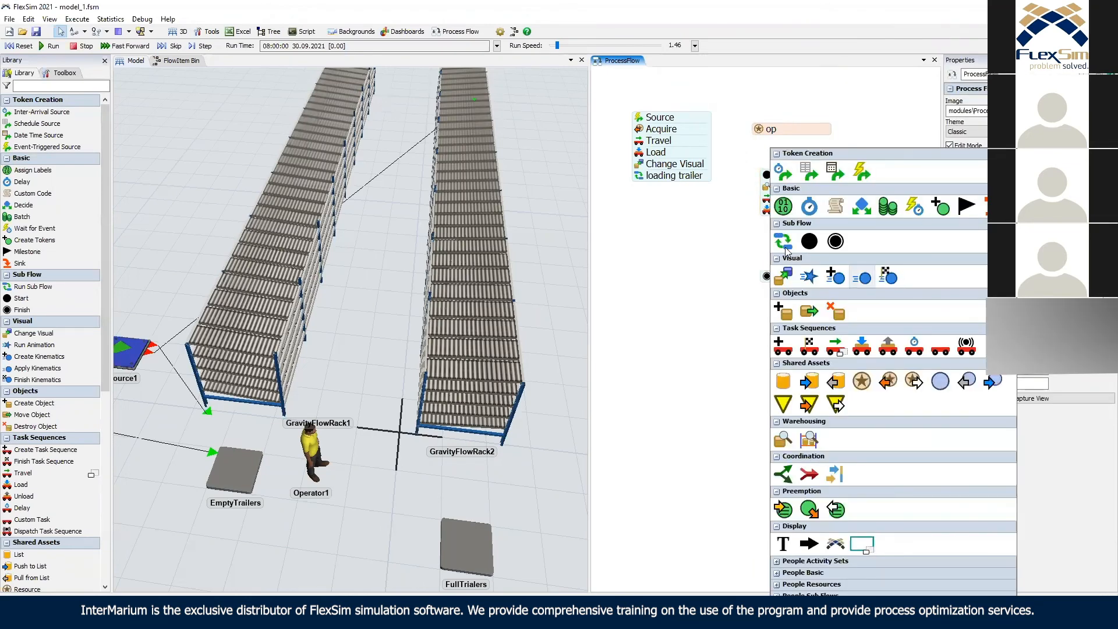
click(808, 312)
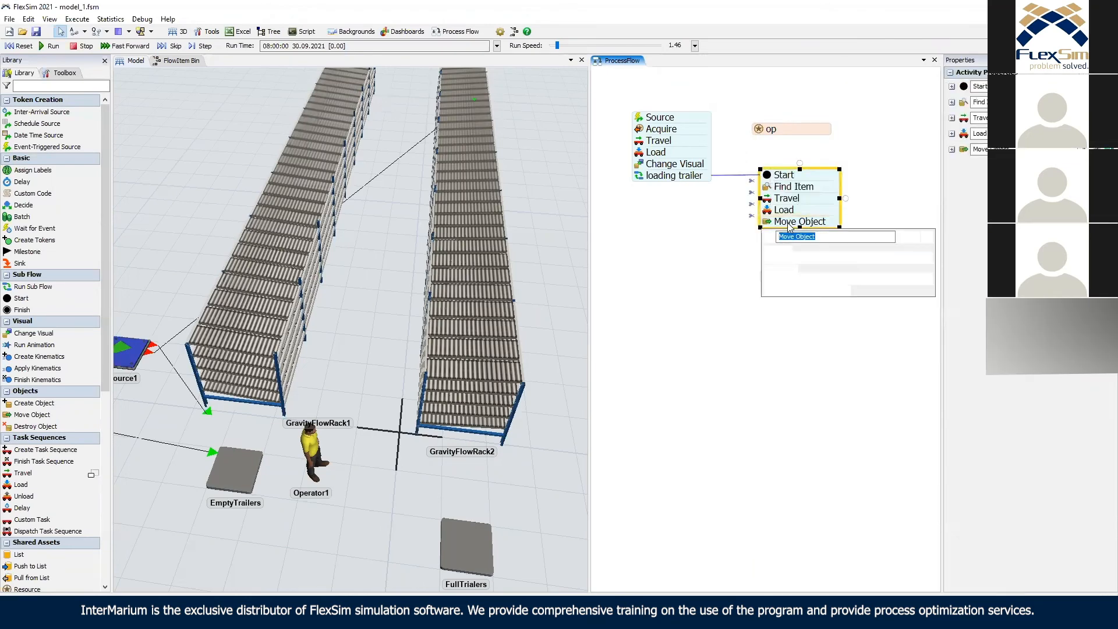
text(mo)
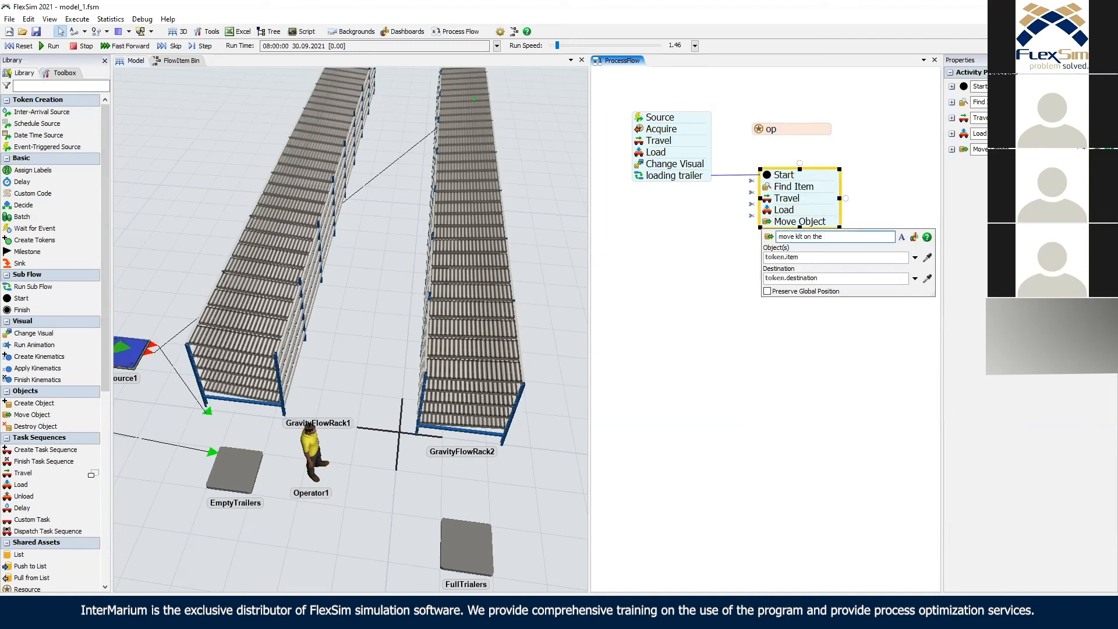
click(871, 197)
Set the "move klt on the trailer" activity's object to token.klt and its destination to the token's trailer label.
click(775, 212)
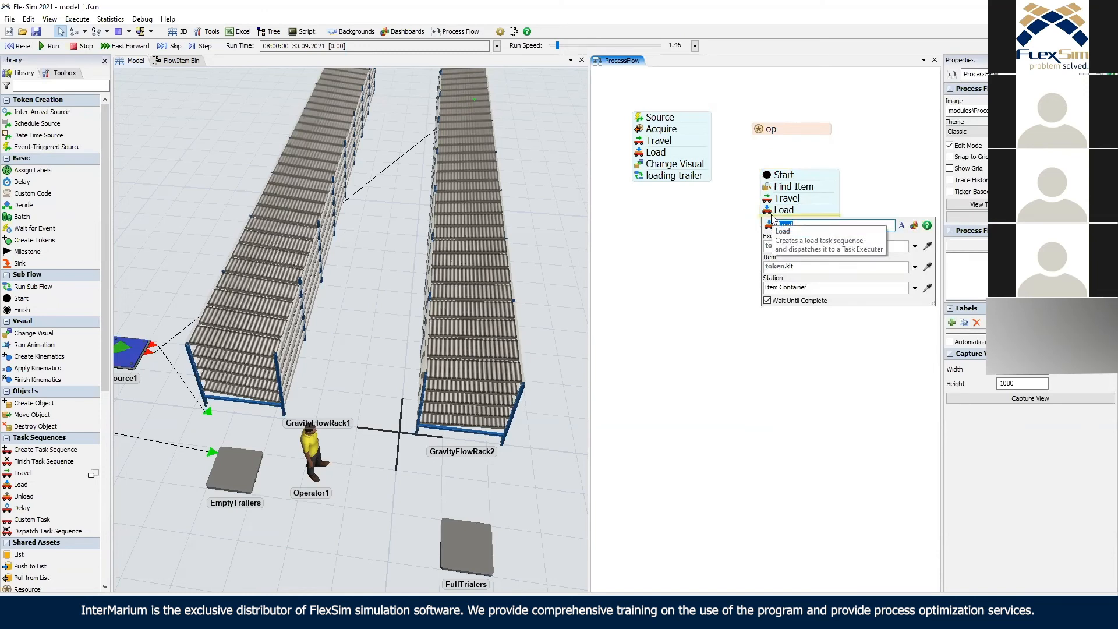
click(866, 190)
click(769, 222)
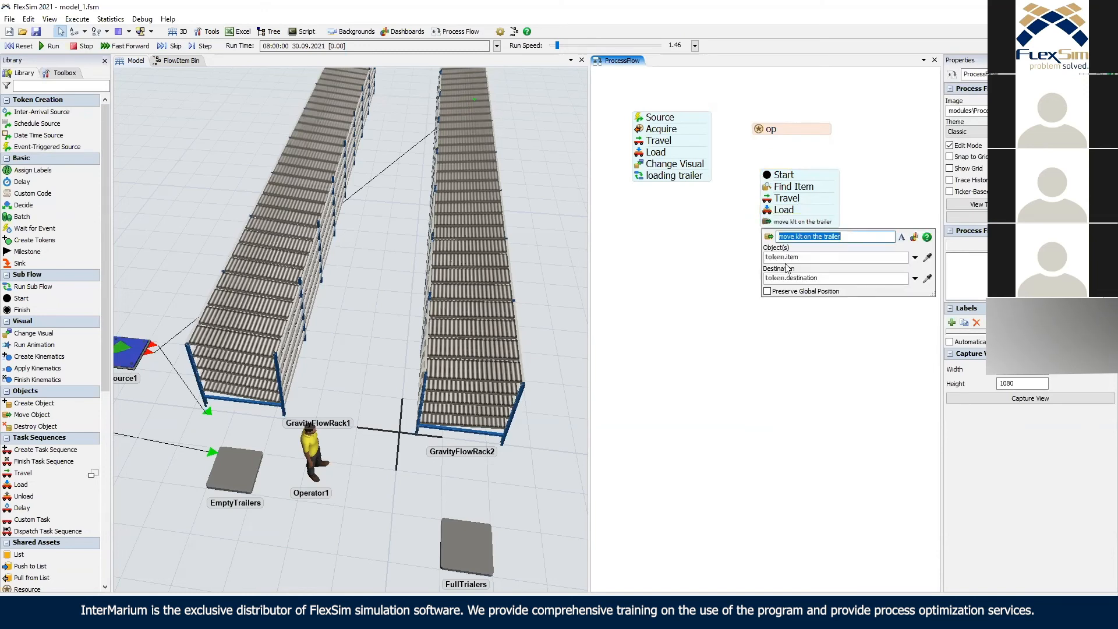
double_click(818, 256)
text(klt)
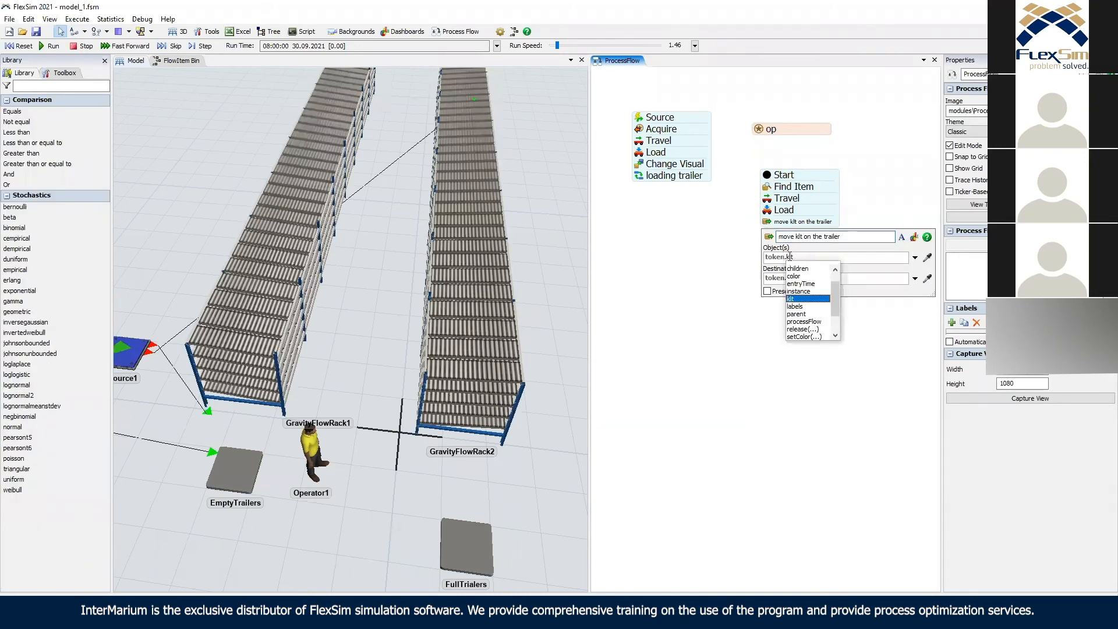
key(Return)
click(818, 277)
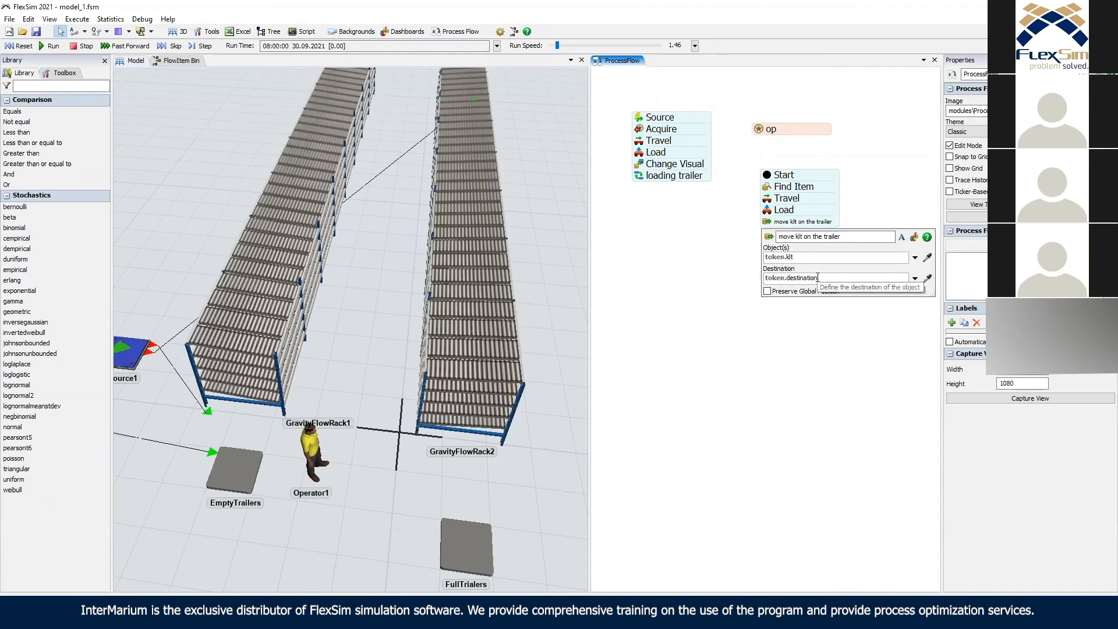
key(BackSpace)
key(BackSpace)
key(BackSpace)
key(BackSpace)
key(BackSpace)
key(BackSpace)
key(BackSpace)
text(tr)
key(Return)
click(881, 185)
Attach Finish to the end of the sub flow, below "move klt on the trailer".
click(786, 178)
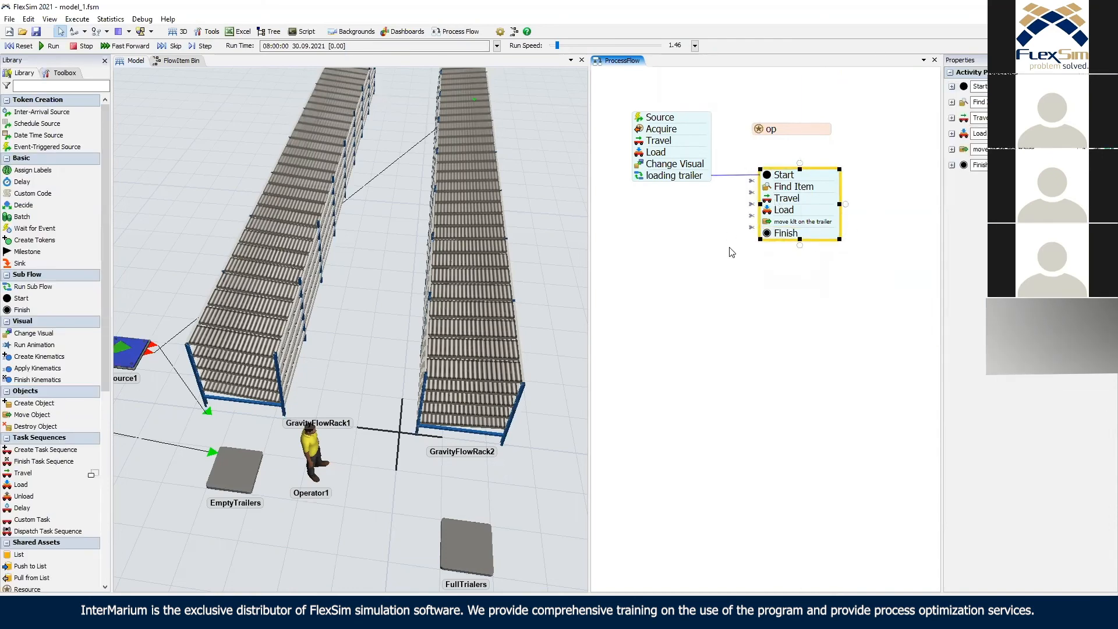
click(747, 272)
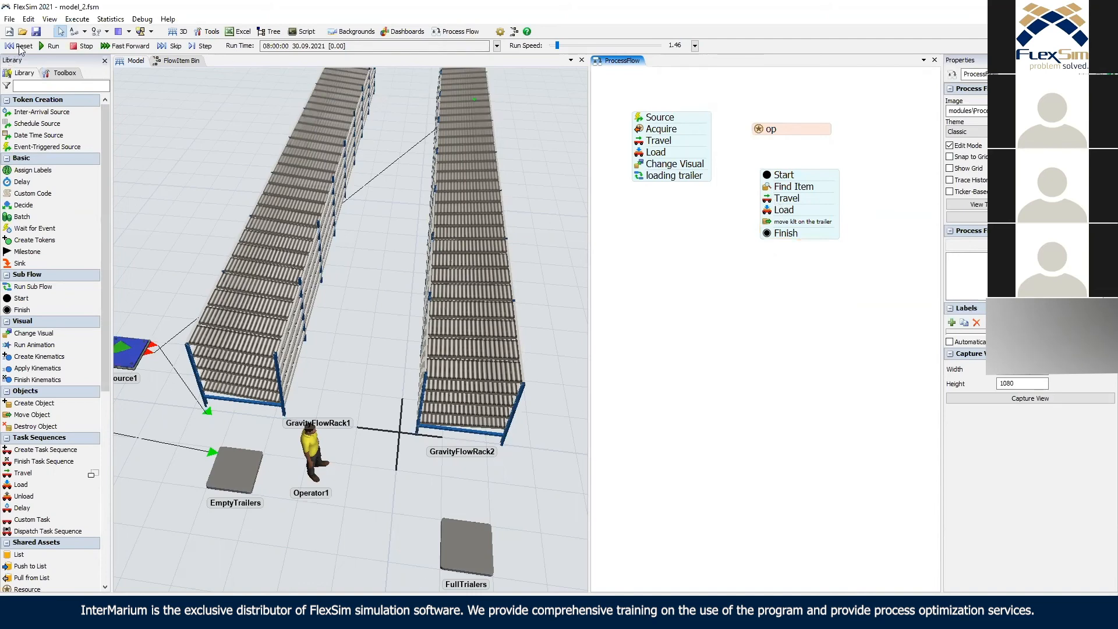
Run the model while adjusting the run speed to examine how the operator handles the trailer, and reset it.
click(49, 45)
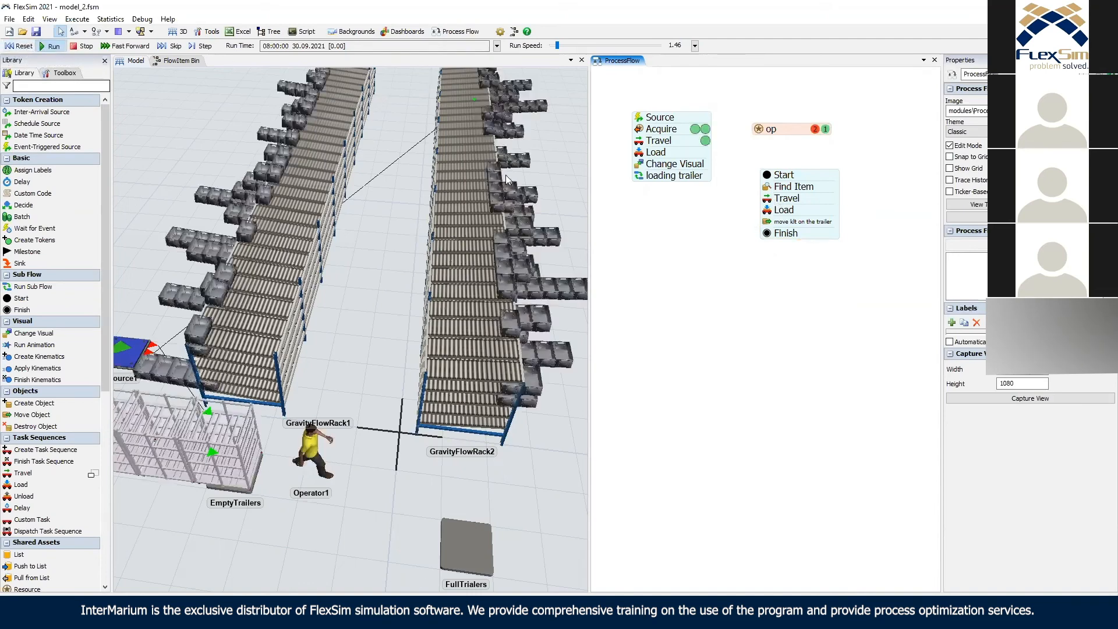
drag(557, 45, 561, 50)
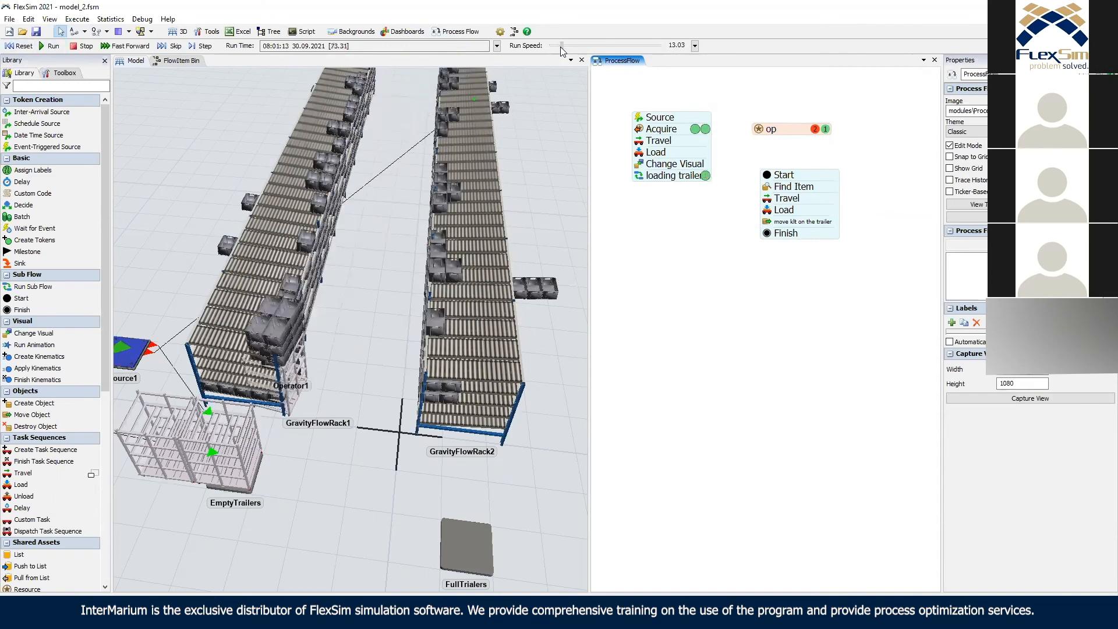
click(559, 47)
click(21, 47)
Move GravityFlowRack2 closer to GravityFlowRack1.
drag(477, 231, 443, 229)
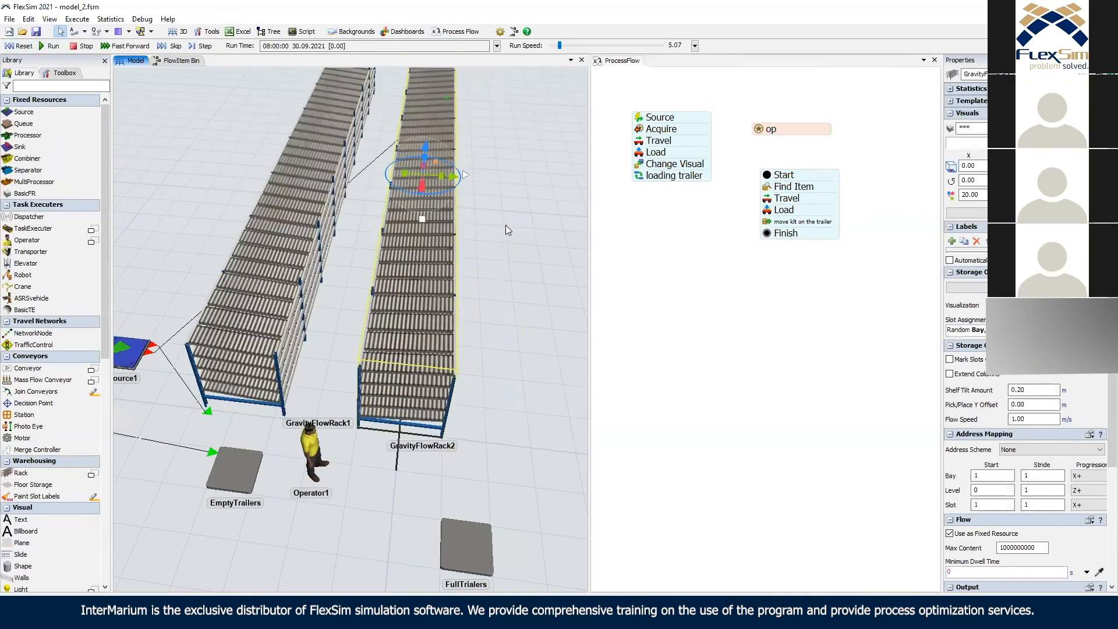
Run the model to examine how the operator moves with the trailer around the racks, and reset it.
click(514, 220)
right_drag(514, 220, 545, 222)
click(49, 46)
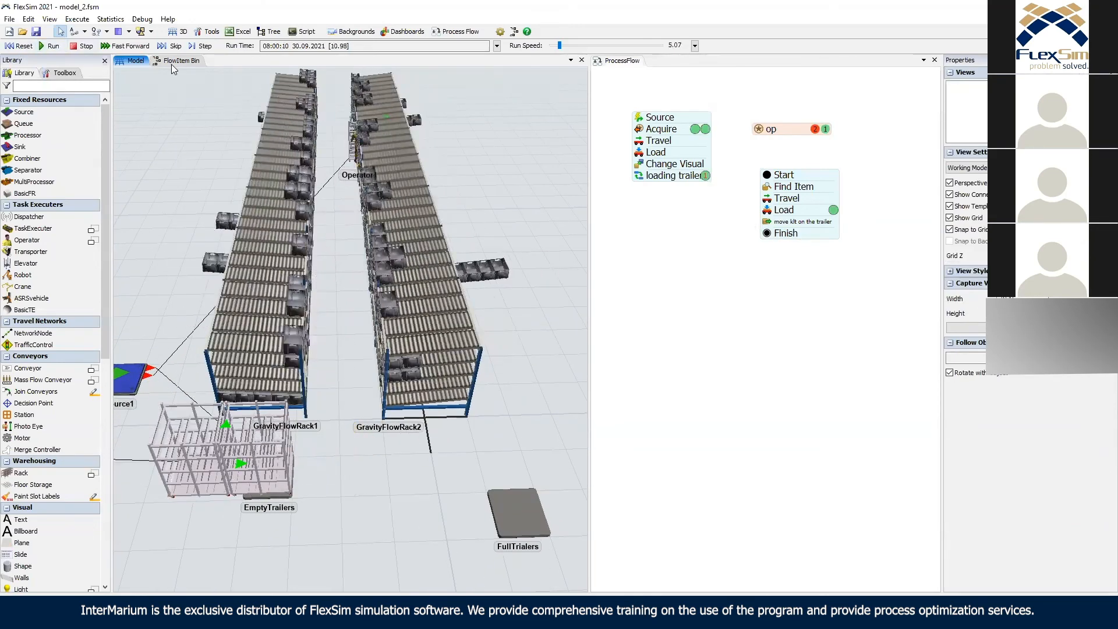
click(20, 46)
Add an A* Navigator to the model in the empty area beyond Source1.
right_drag(325, 267, 324, 309)
scroll(109, 429, down, 6)
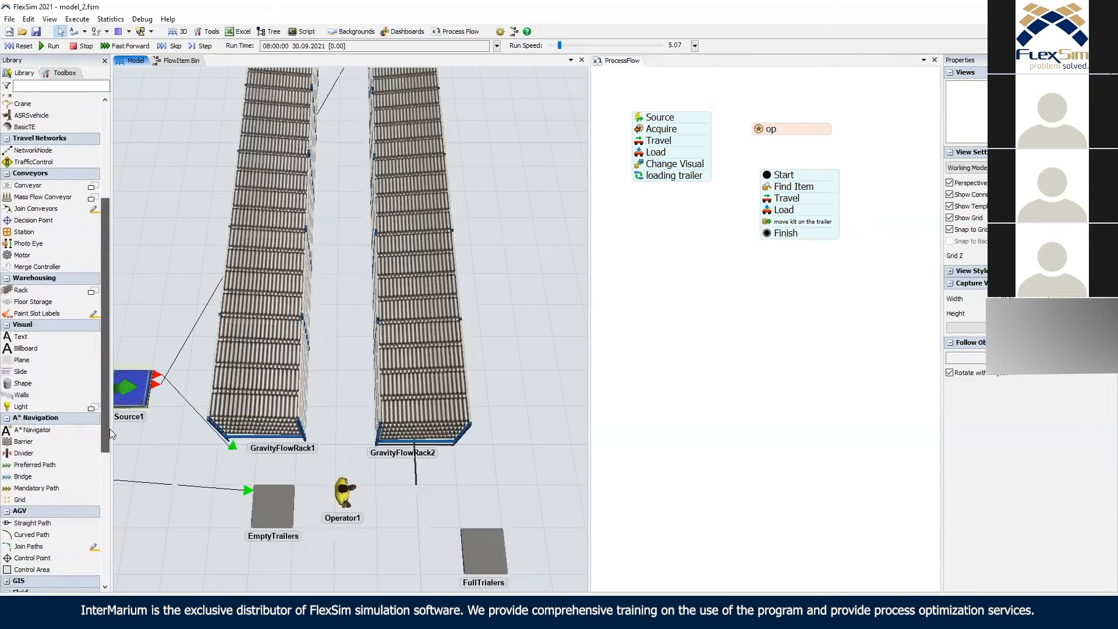
drag(35, 390, 124, 297)
drag(196, 289, 254, 273)
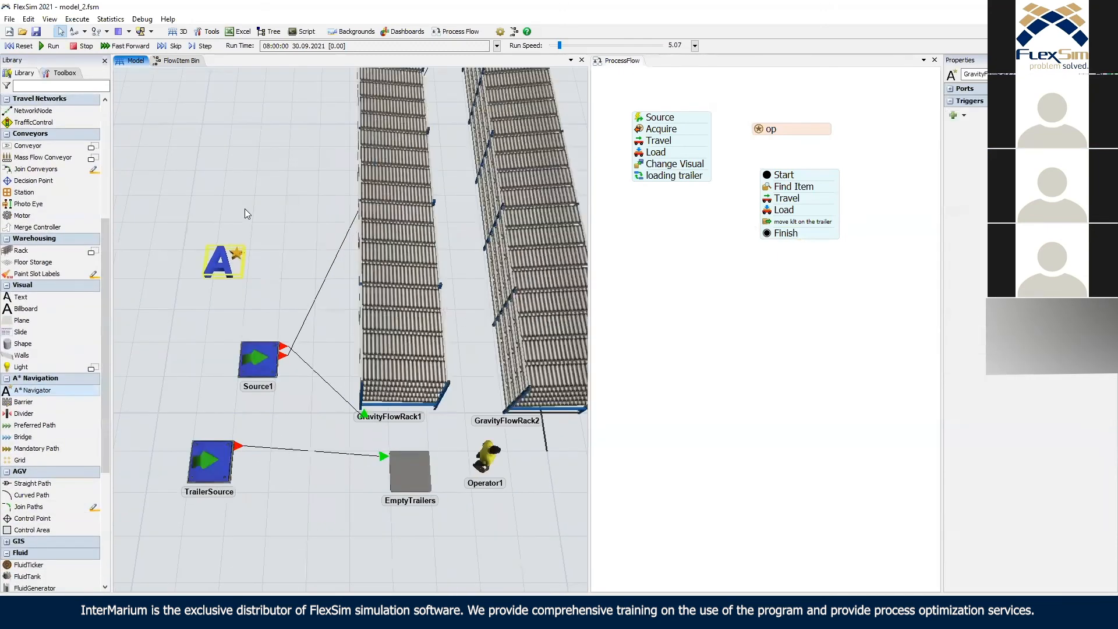
Connect Operator1 and both gravity flow racks to the A* Navigator.
scroll(242, 210, down, 5)
drag(232, 205, 588, 504)
drag(255, 304, 254, 304)
click(400, 454)
right_drag(401, 457, 421, 418)
scroll(421, 419, up, 4)
scroll(421, 418, up, 3)
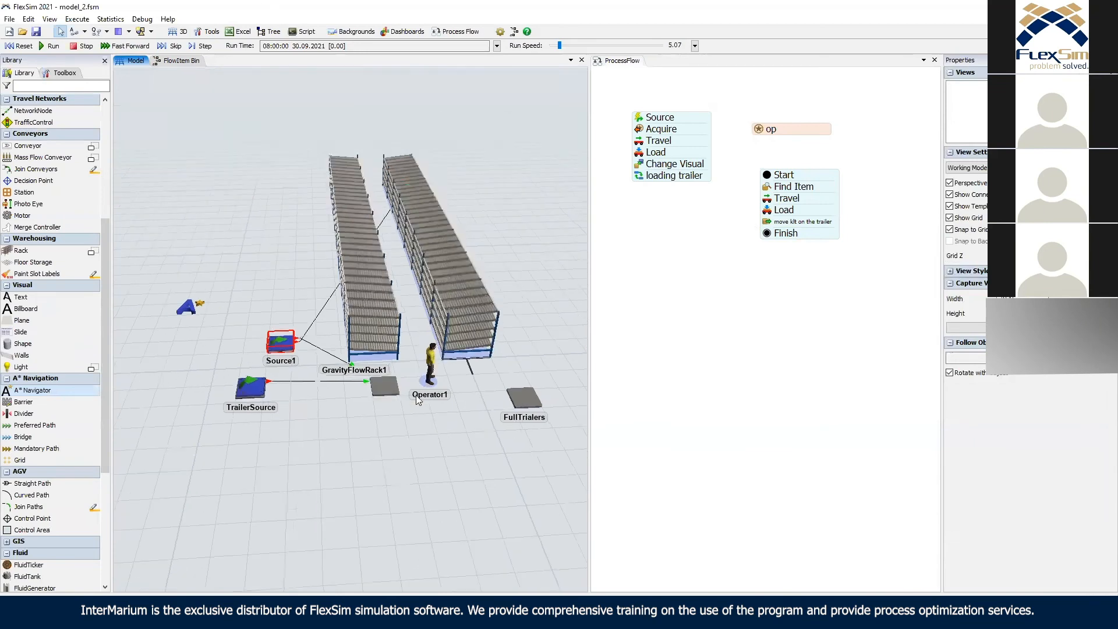
Run the model at a run speed of 2.86 to examine the operator's route around the racks, and reset it.
scroll(370, 417, up, 2)
drag(465, 401, 349, 375)
right_drag(417, 426, 419, 432)
right_click(459, 481)
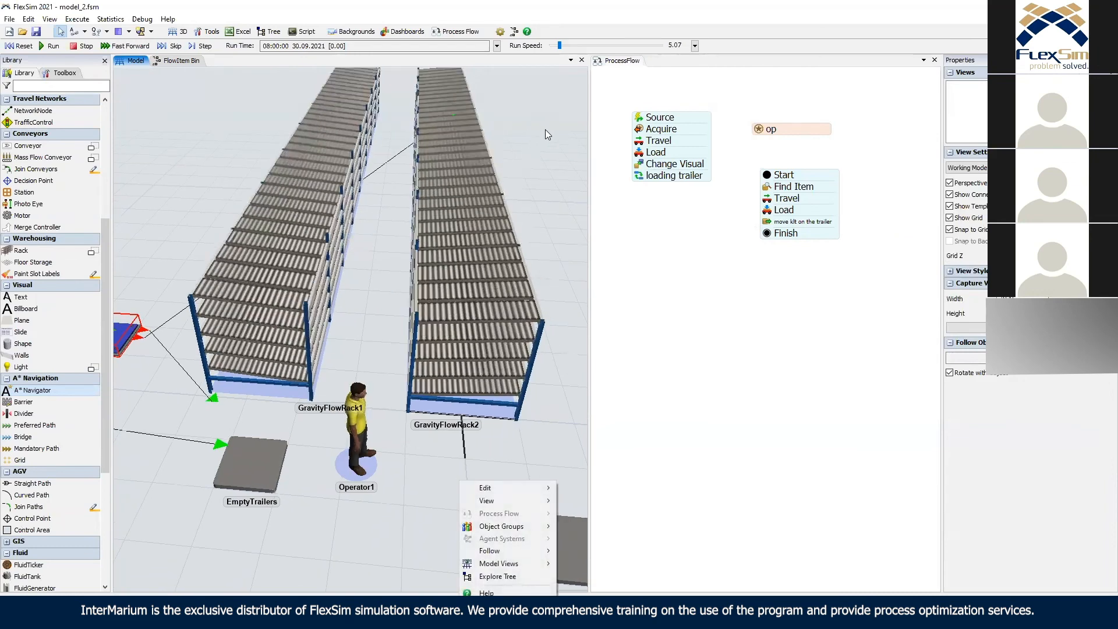
click(557, 46)
click(21, 46)
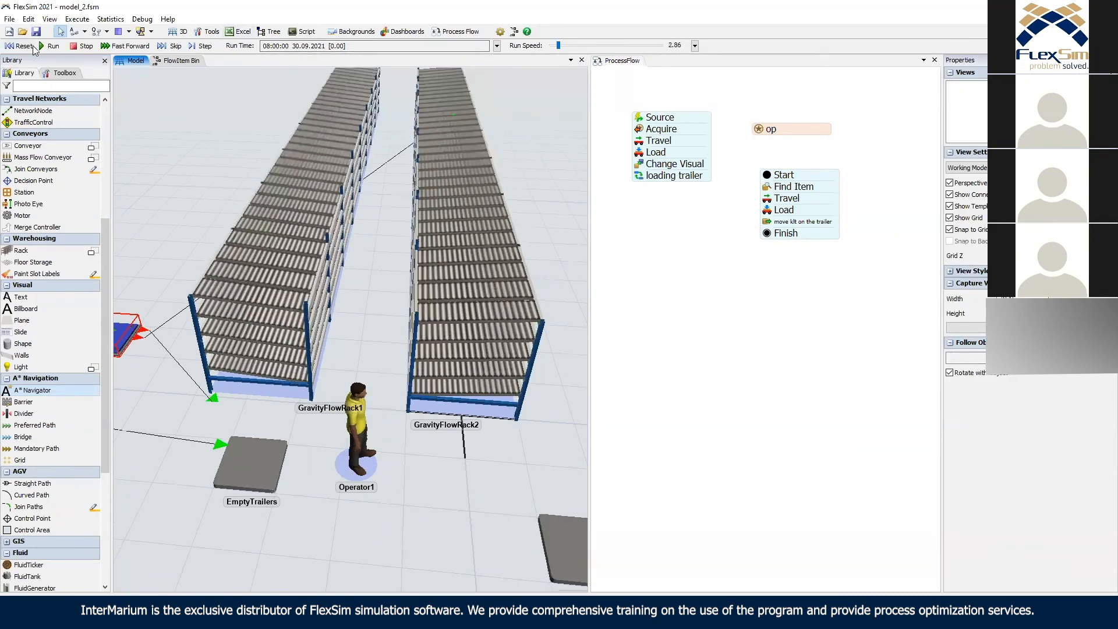
click(51, 46)
right_drag(382, 404, 377, 307)
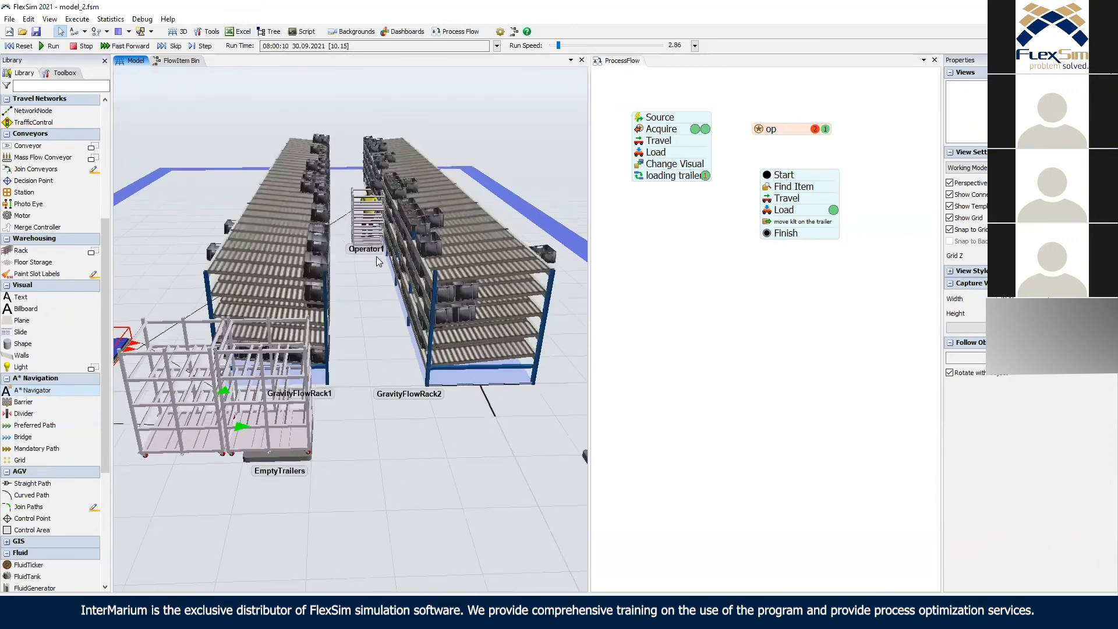
click(19, 45)
Draw an A* preferred path lengthwise through the aisle between GravityFlowRack1 and GravityFlowRack2.
right_drag(438, 432, 425, 489)
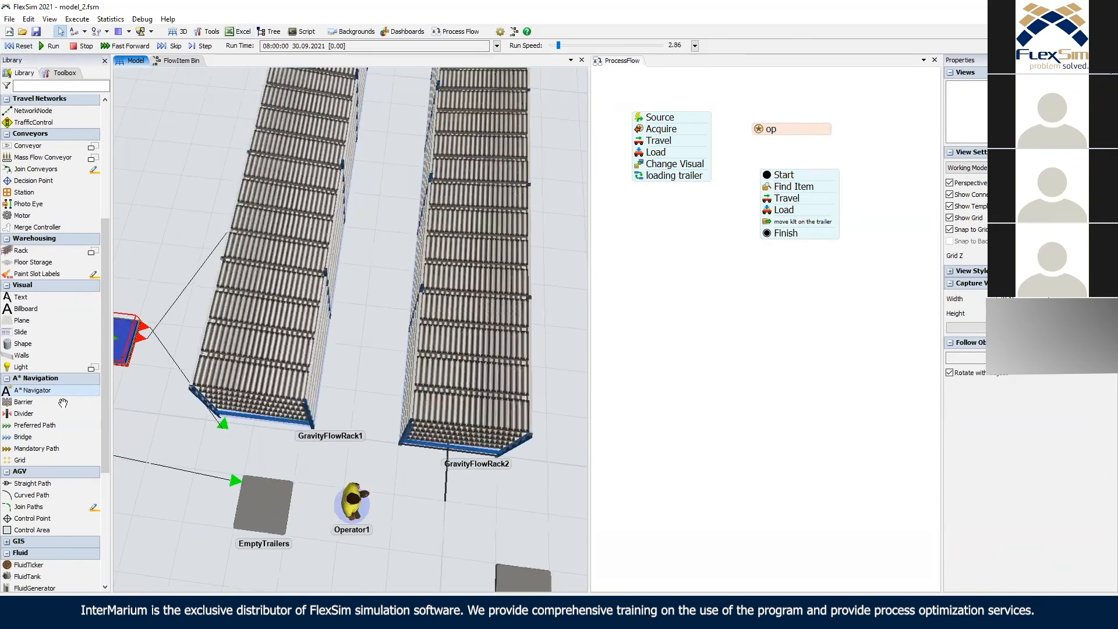
click(44, 425)
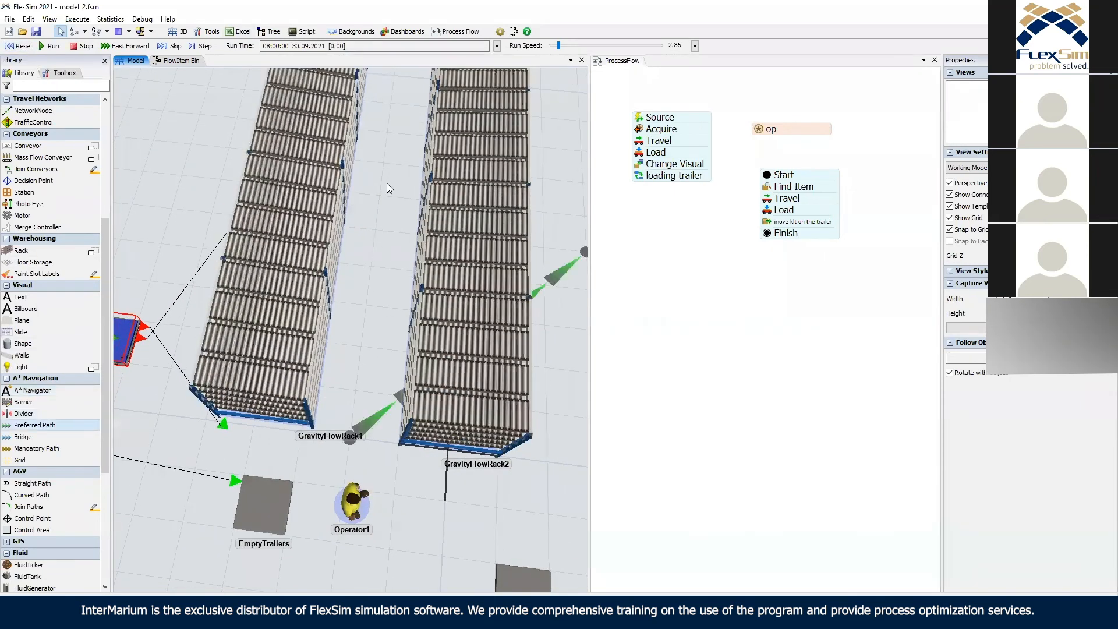
scroll(463, 286, down, 3)
scroll(462, 283, down, 1)
drag(390, 70, 350, 382)
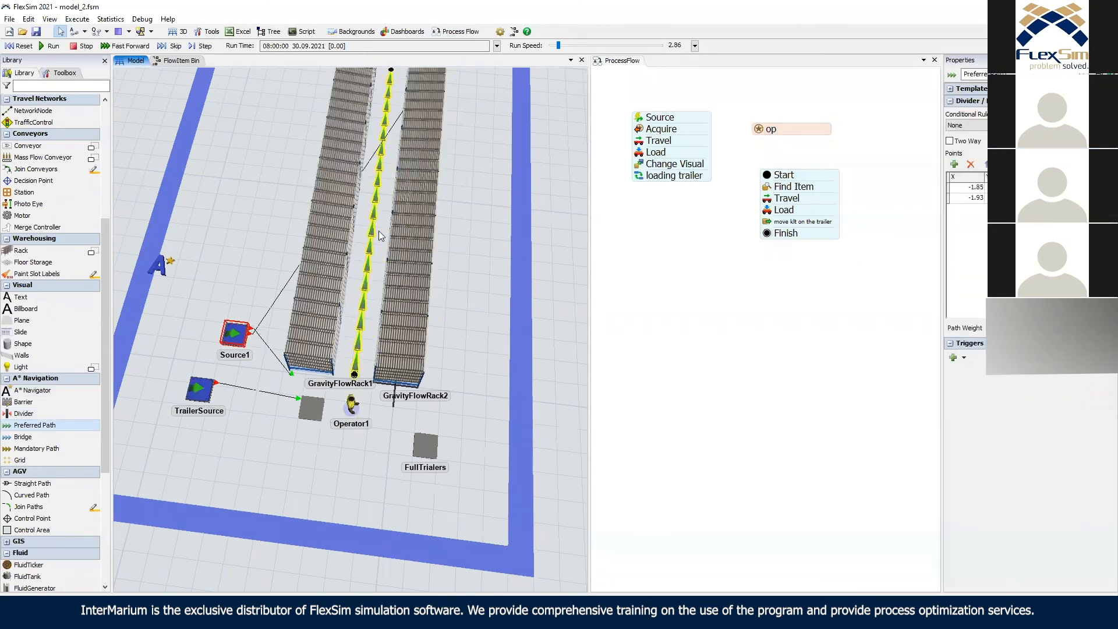
right_drag(368, 211, 385, 159)
click(393, 118)
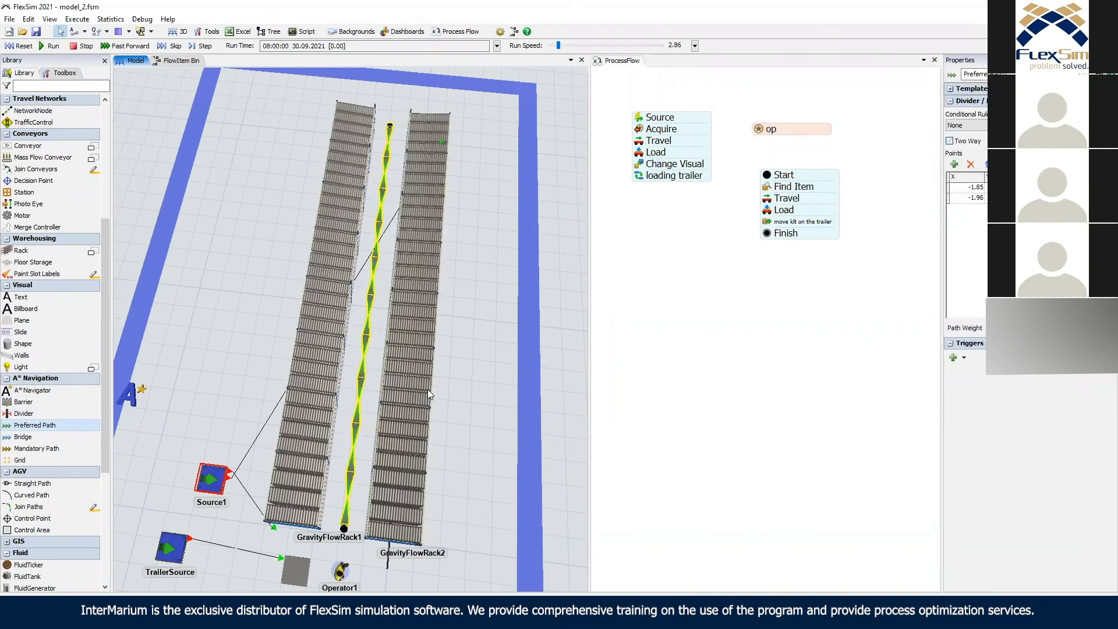
Run the model at a run speed of 5.07 to check the operator's route with the preferred path, and reset it.
click(477, 409)
drag(477, 409, 487, 262)
click(42, 47)
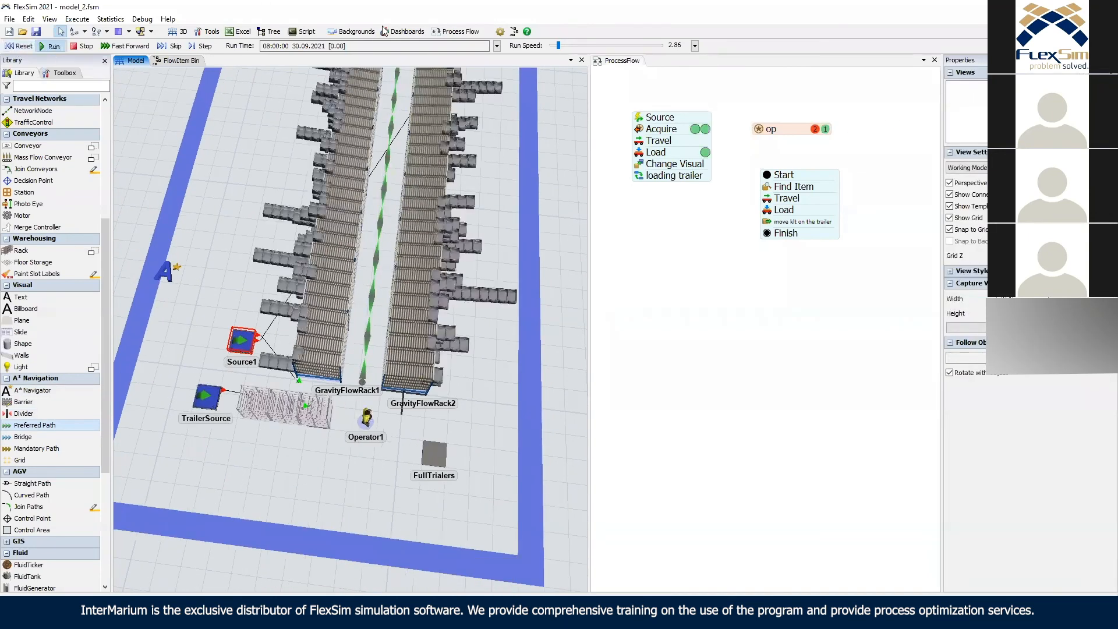
click(565, 45)
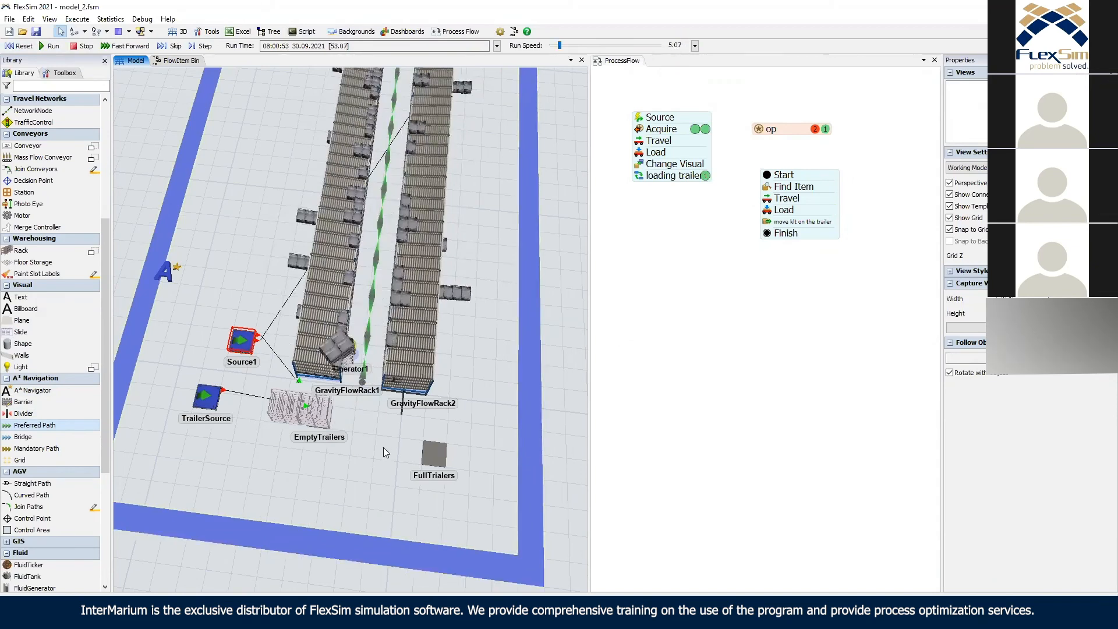
click(19, 46)
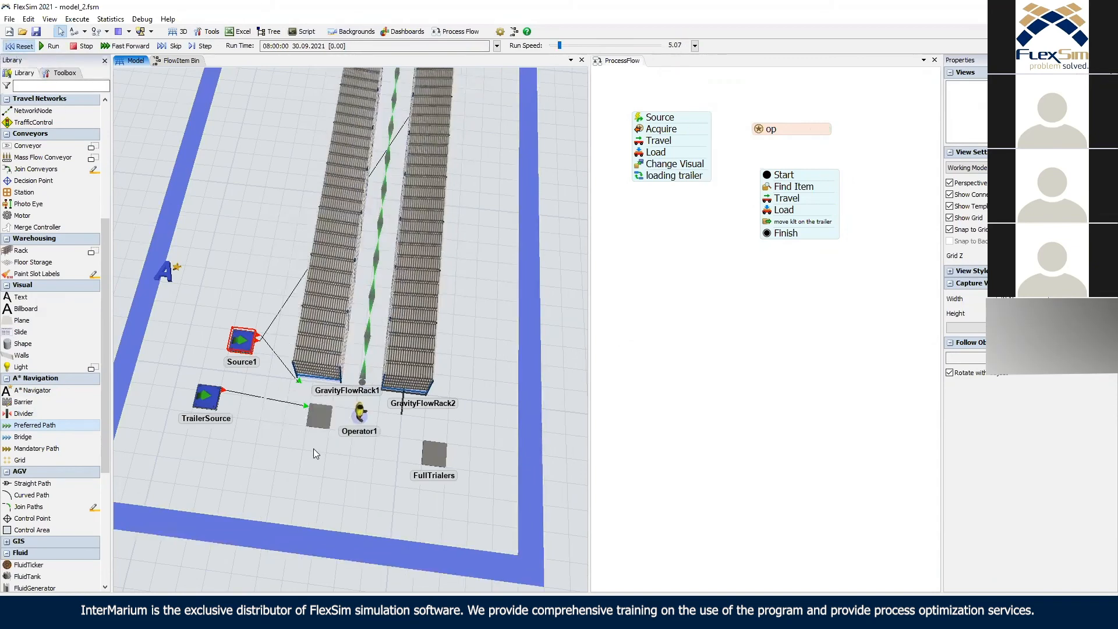
Add a Travel To Object activity to the main process flow and attach it below "loading trailer".
scroll(361, 450, down, 3)
right_drag(432, 326, 434, 349)
click(661, 127)
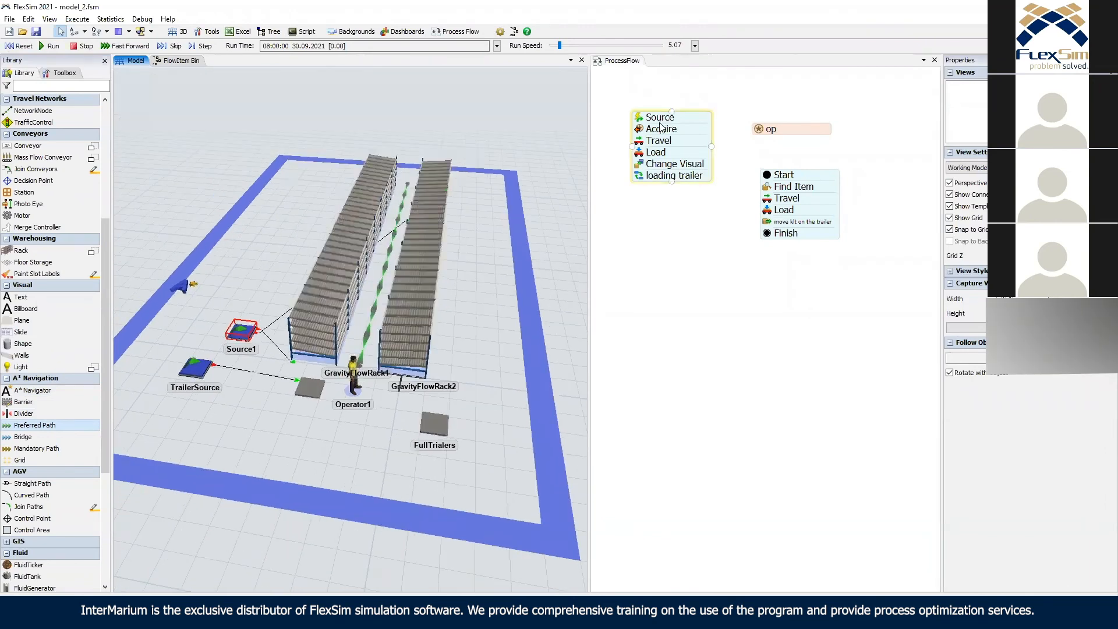
right_drag(389, 404, 389, 368)
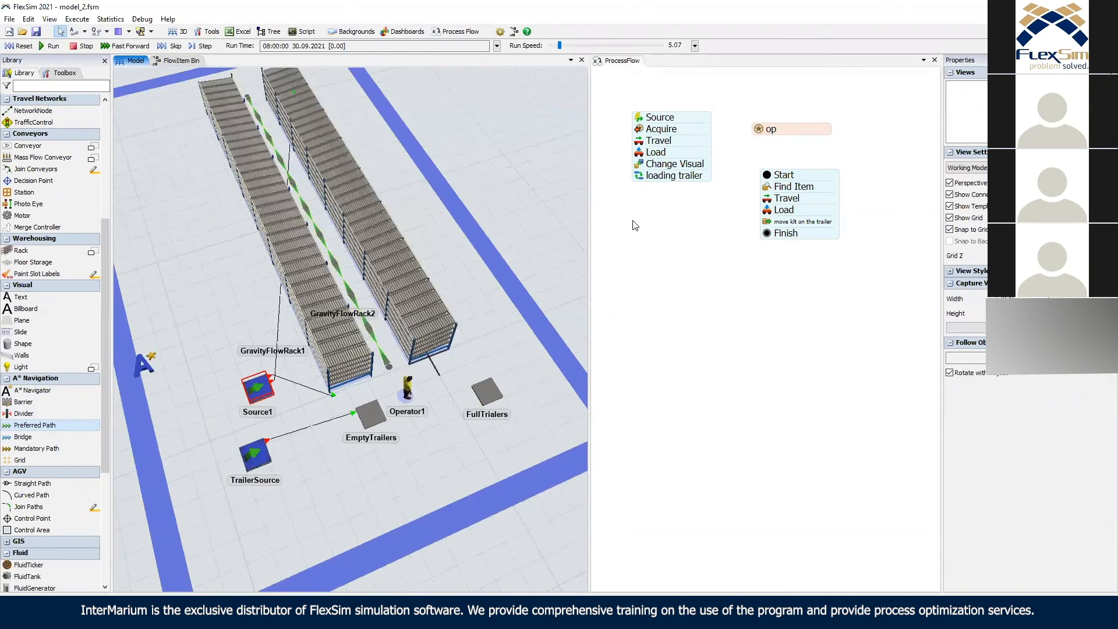
double_click(651, 203)
click(715, 347)
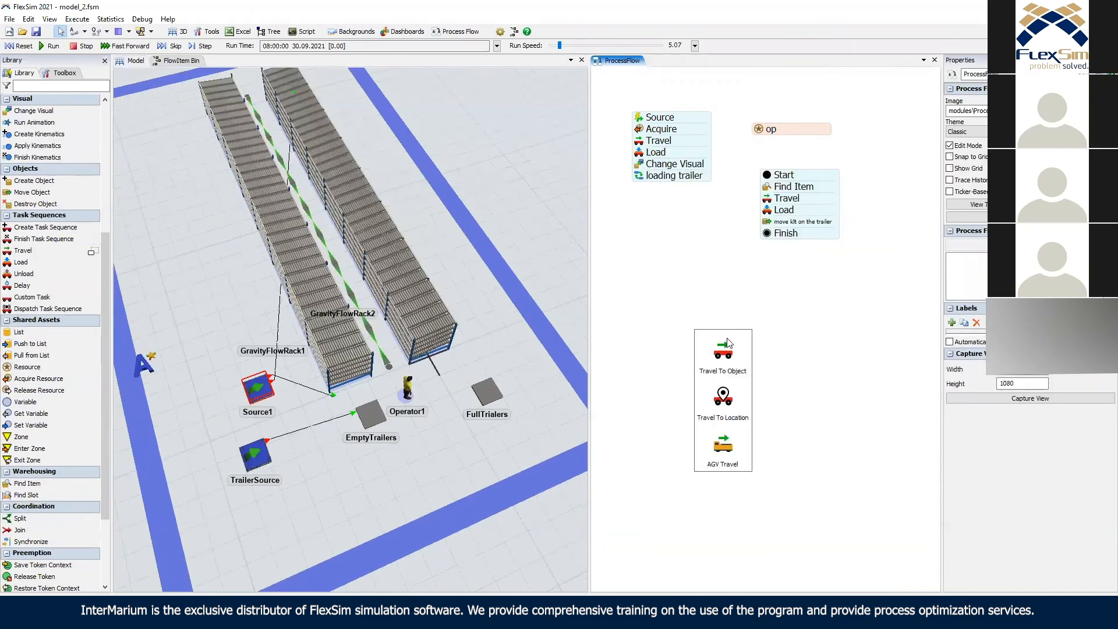
drag(688, 200, 668, 188)
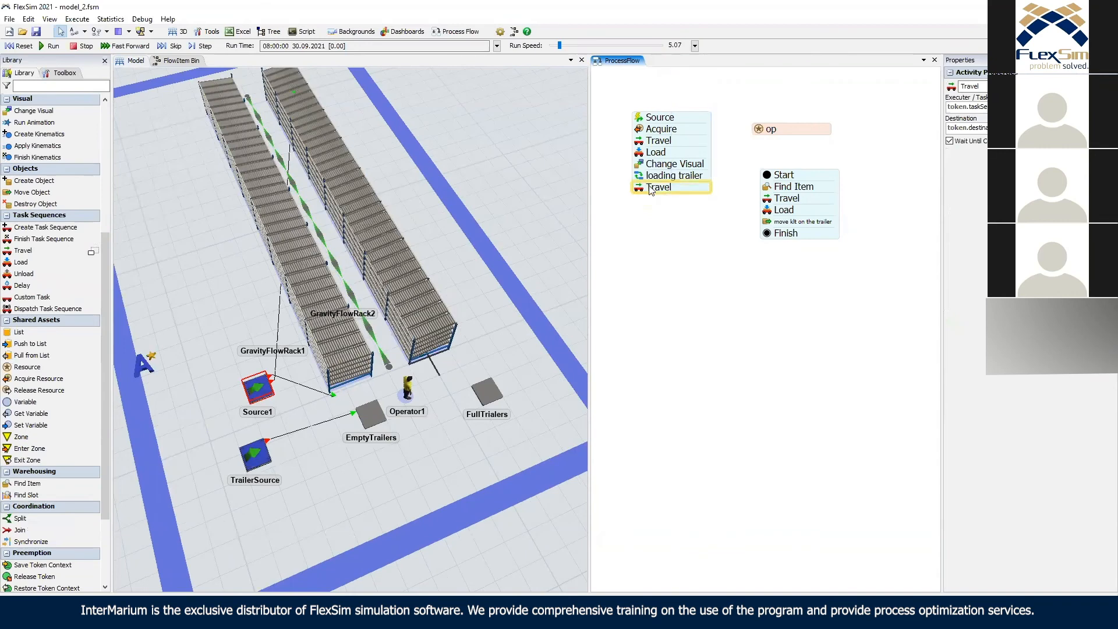
Set the last Travel activity's executer to token.op and its destination to the FullTrialers queue.
click(642, 188)
double_click(699, 226)
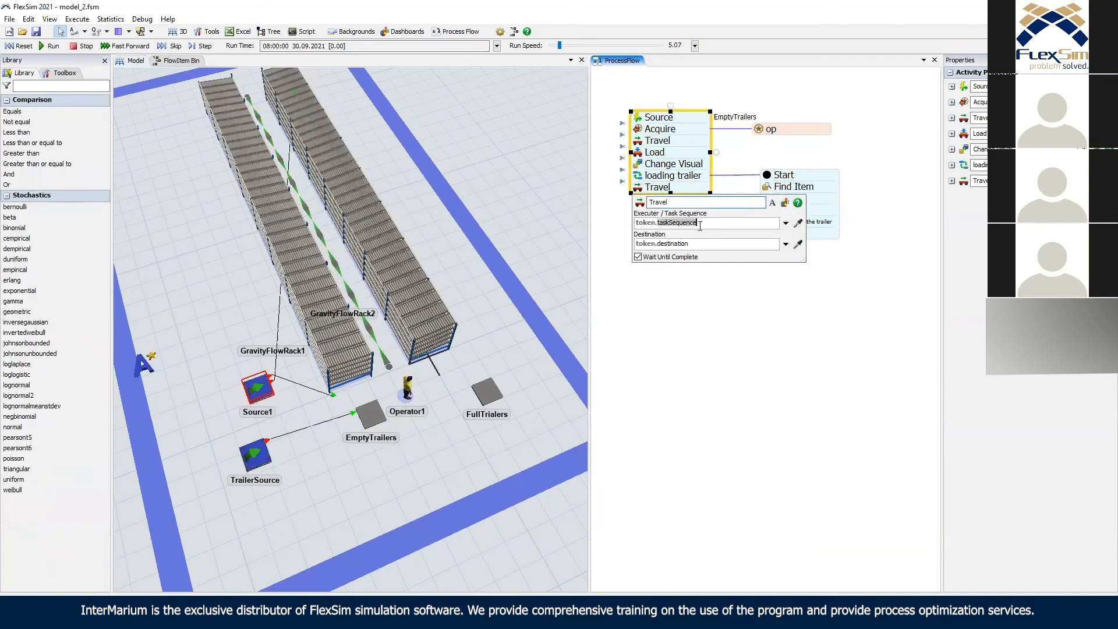
text(op)
click(797, 244)
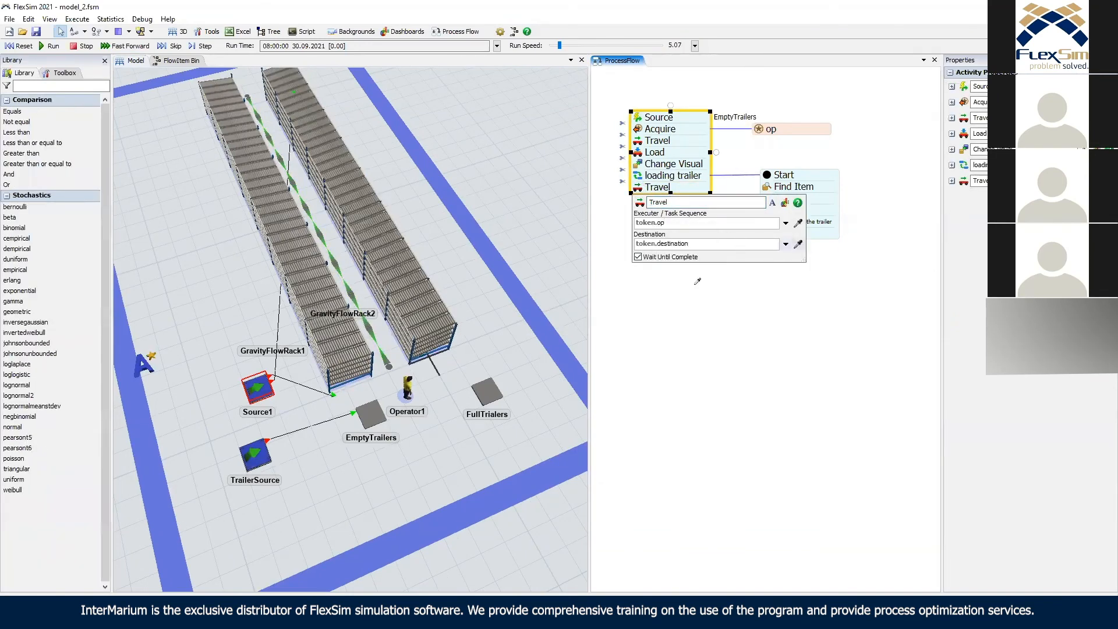
click(486, 391)
click(748, 362)
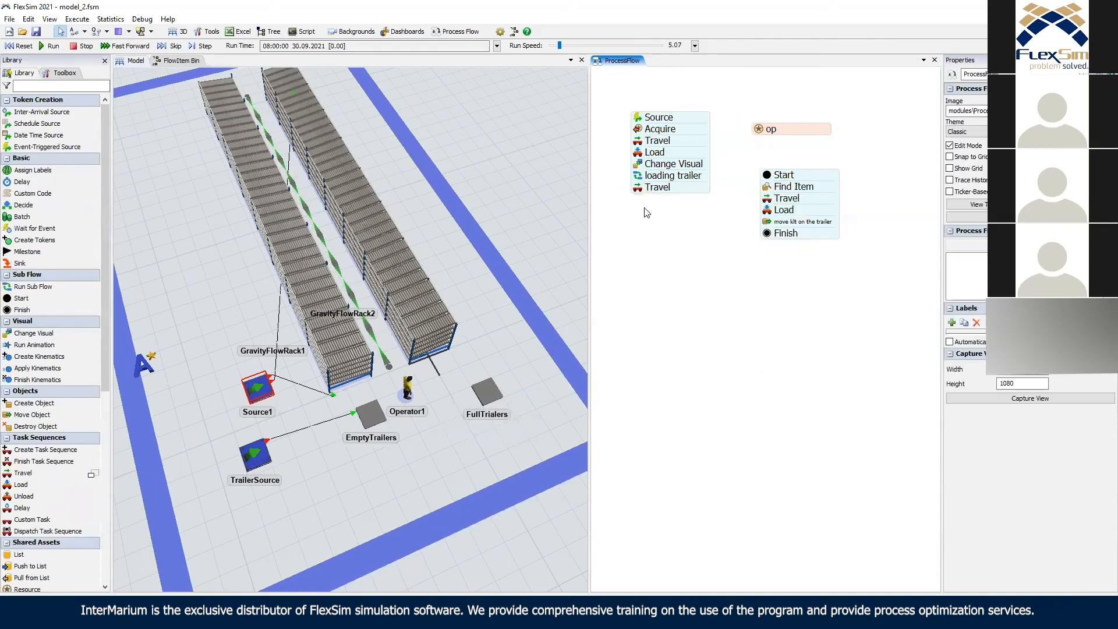
Add an Unload activity to the main process flow and attach it below the last Travel activity.
double_click(644, 208)
click(763, 347)
drag(677, 221, 676, 204)
Set the Unload activity's executer to token.op, its item to token.trailer and its station to the FullTrialers queue.
double_click(684, 235)
text(op)
double_click(752, 256)
text(token.t)
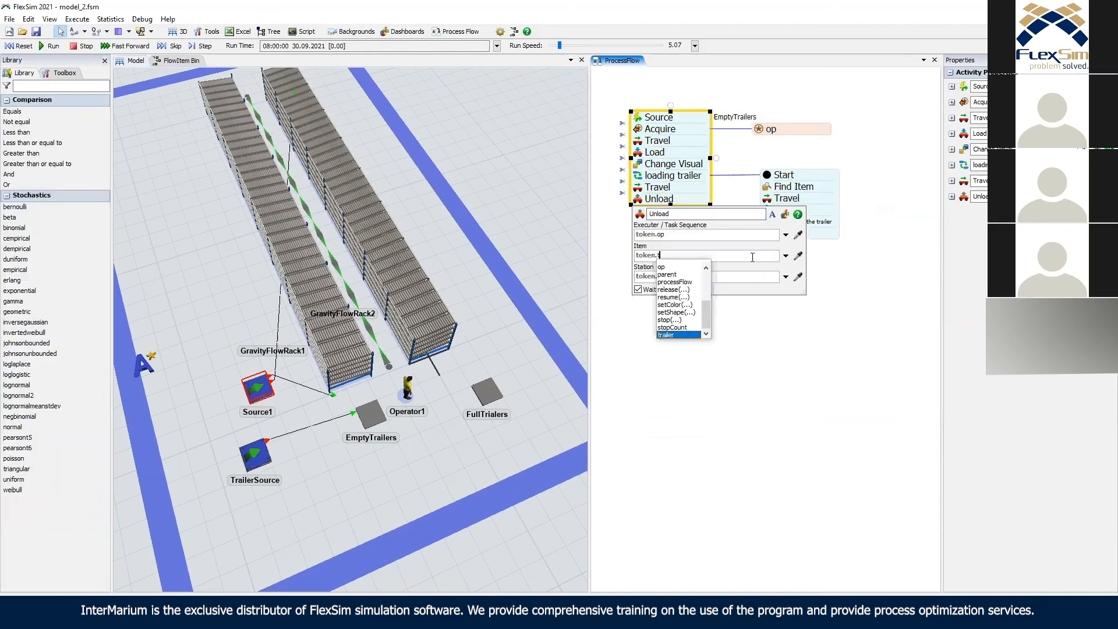
text(railer)
key(Return)
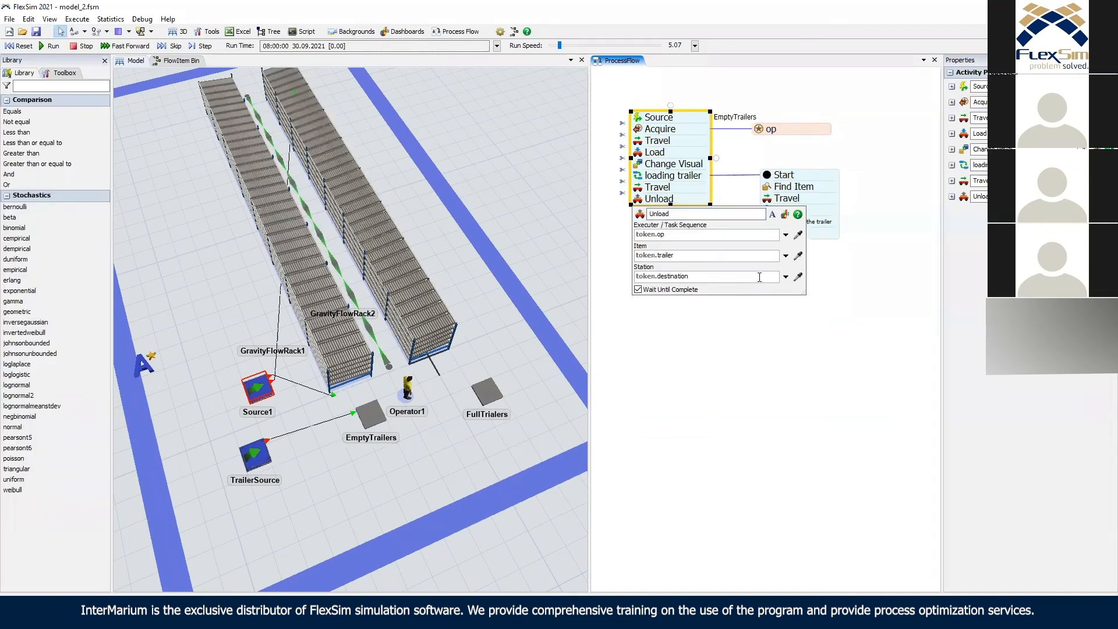
click(798, 278)
click(487, 394)
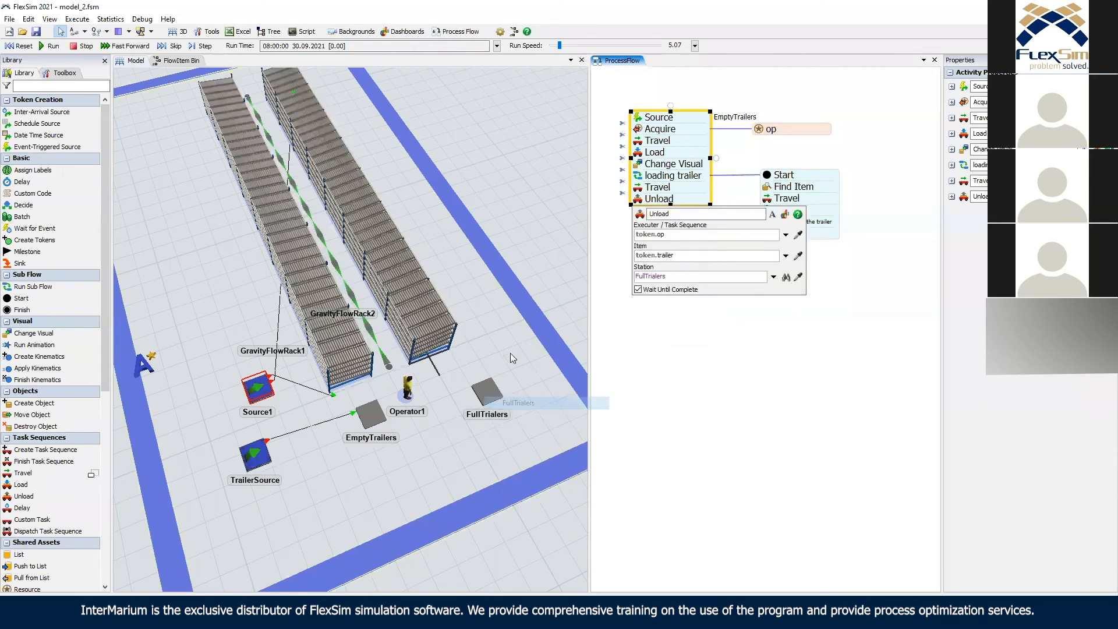
Reset and run the model, slowing the run speed to 2.86, to examine how the containers sit on the unloaded trailer.
click(23, 46)
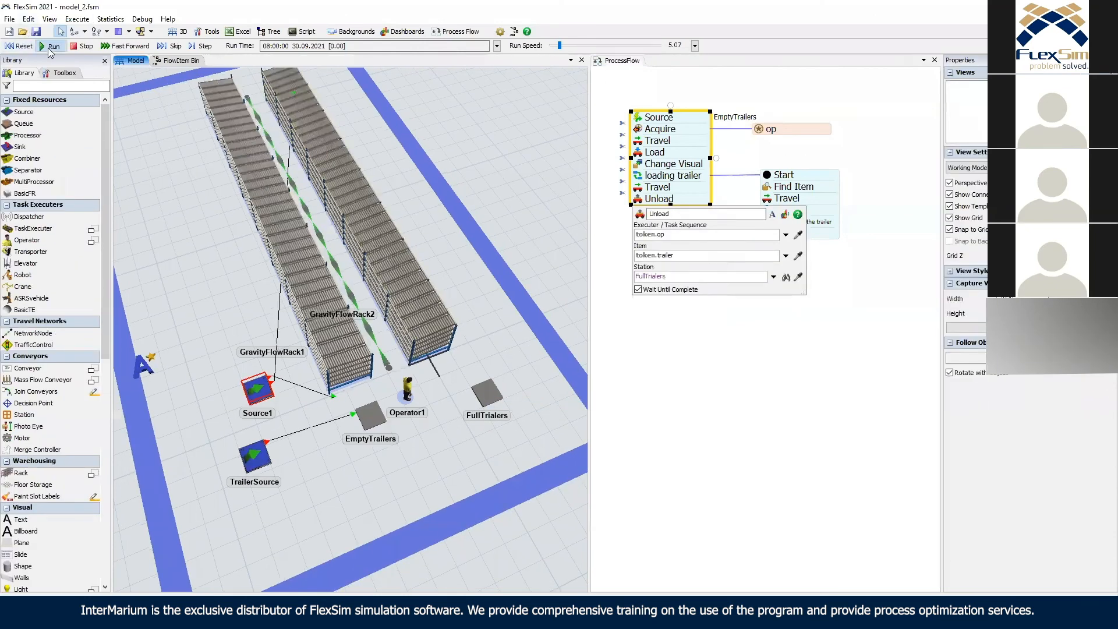
click(49, 46)
drag(563, 45, 557, 48)
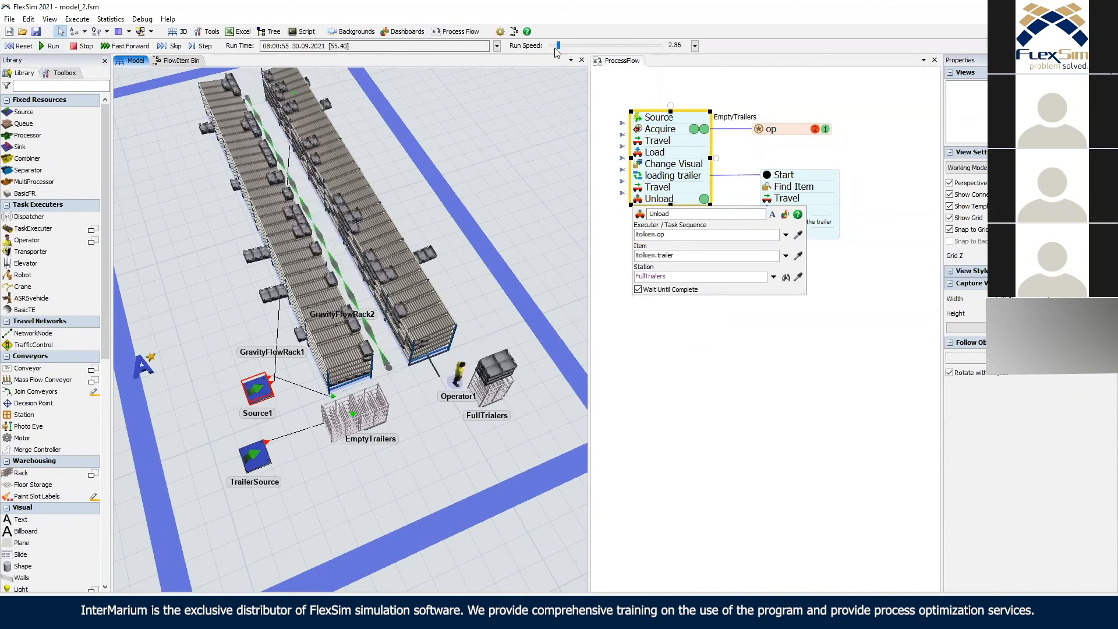
drag(532, 346, 502, 393)
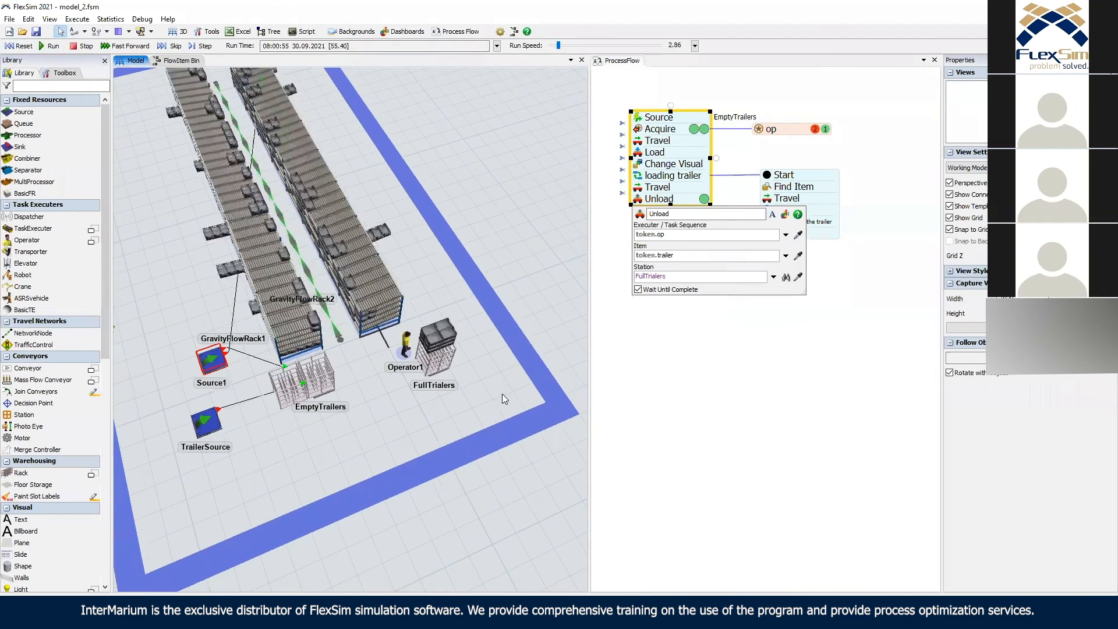
right_drag(487, 386, 530, 378)
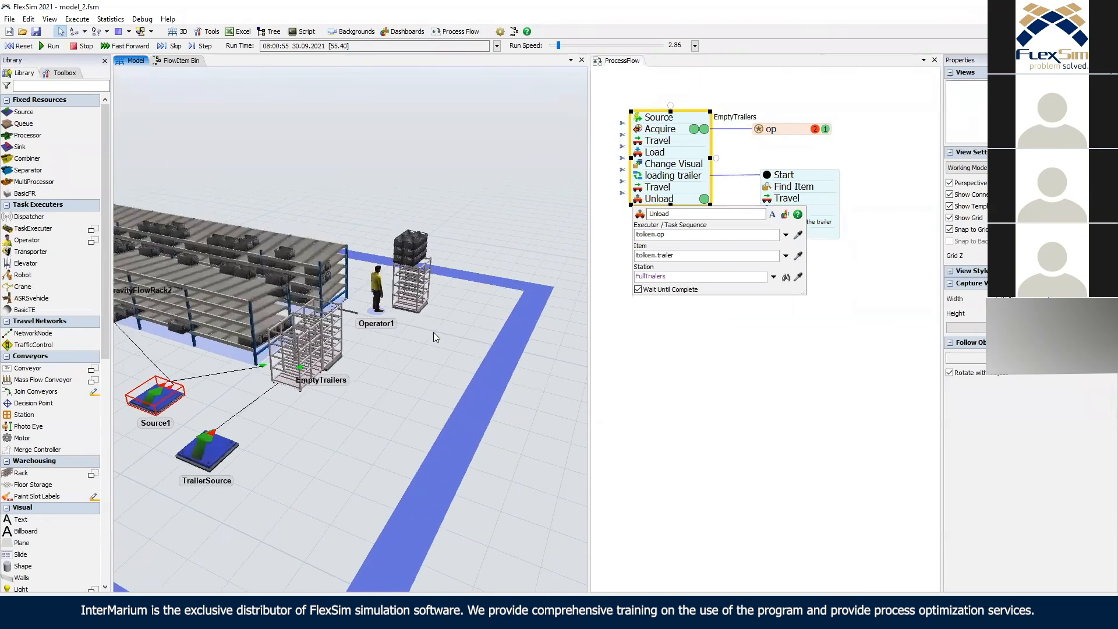
scroll(448, 361, up, 4)
scroll(440, 350, up, 3)
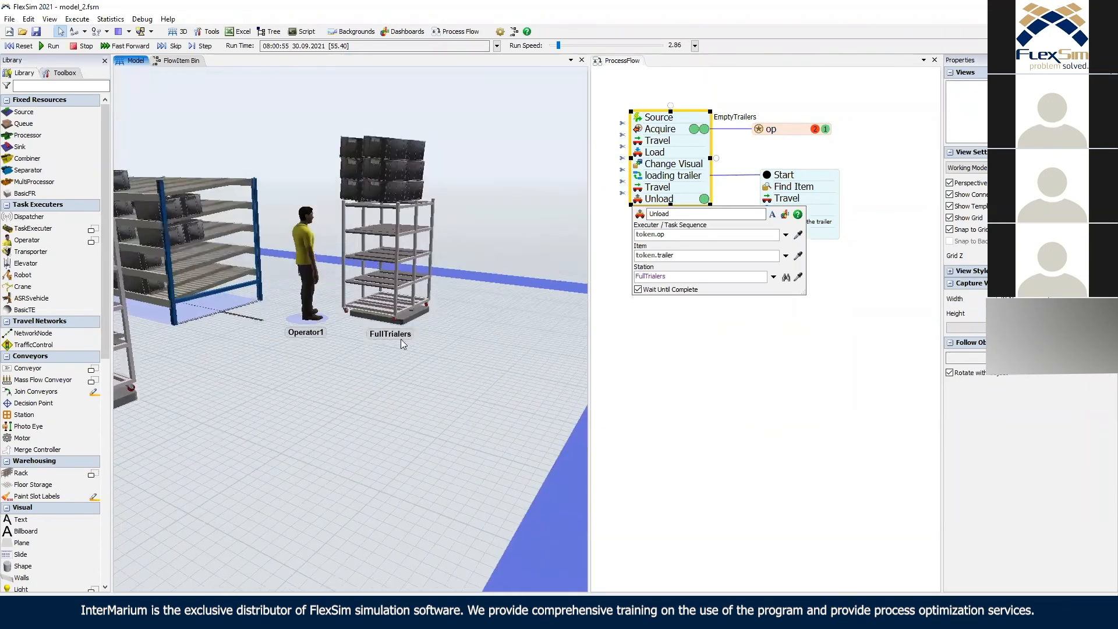
right_drag(450, 322, 428, 266)
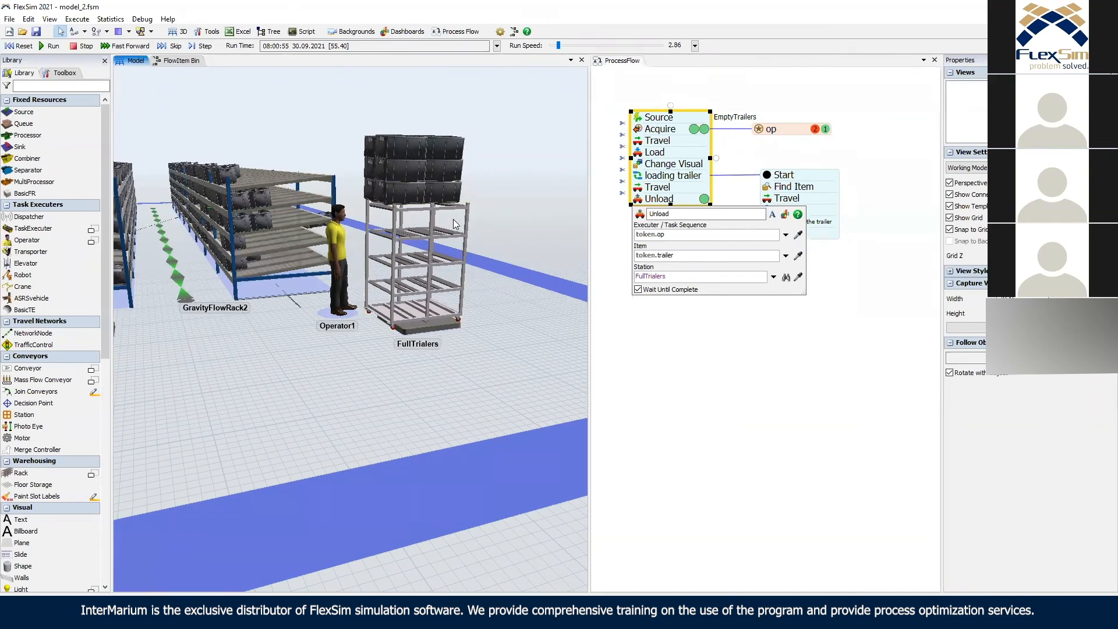
Reduce the height of the Trailer flow item in the FlowItem Bin so its box becomes a low, flat base.
click(171, 61)
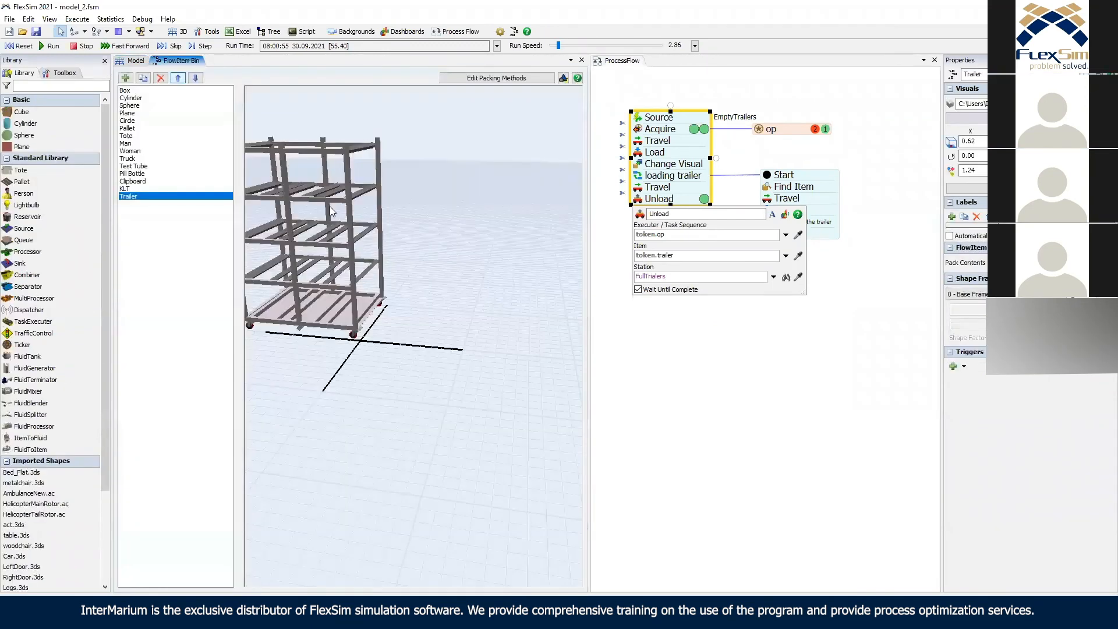
right_drag(442, 255, 478, 276)
drag(396, 221, 476, 234)
click(422, 227)
right_drag(487, 278, 422, 240)
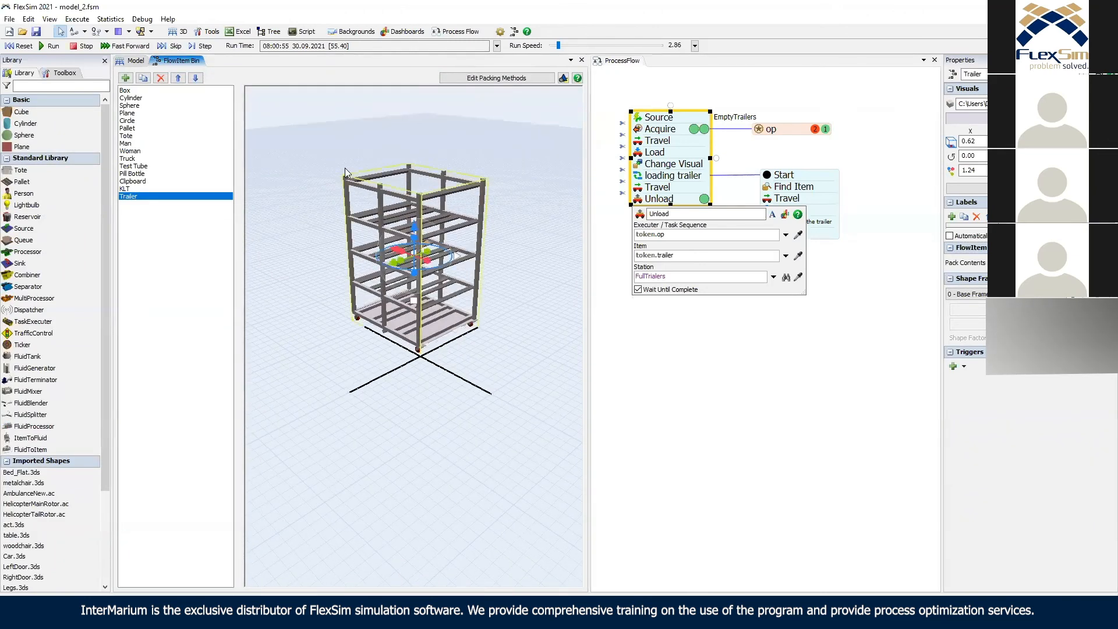
right_drag(433, 150, 431, 238)
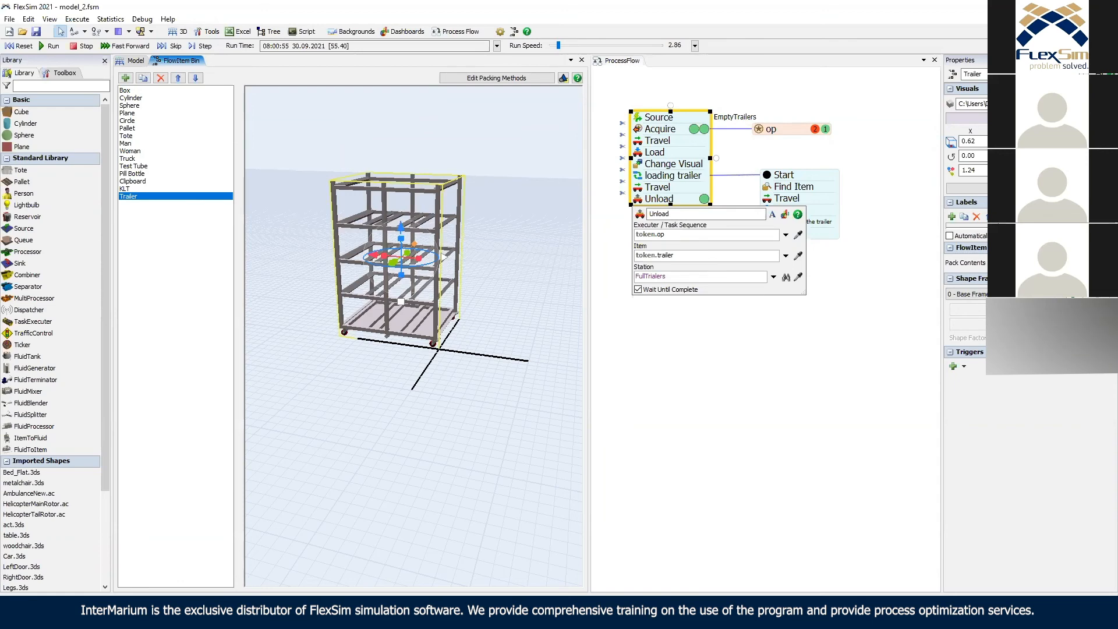
key(ctrl+z)
right_drag(451, 343, 401, 172)
mouse_move(456, 268)
right_down()
mouse_move(406, 268)
mouse_move(440, 264)
right_up()
right_drag(373, 280, 390, 335)
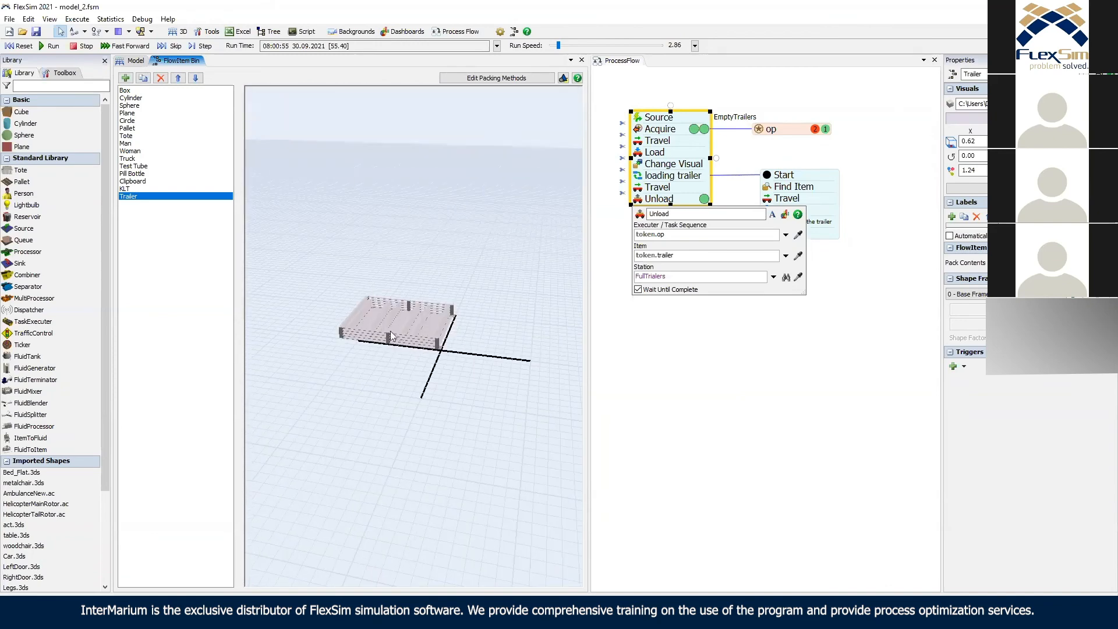
click(419, 319)
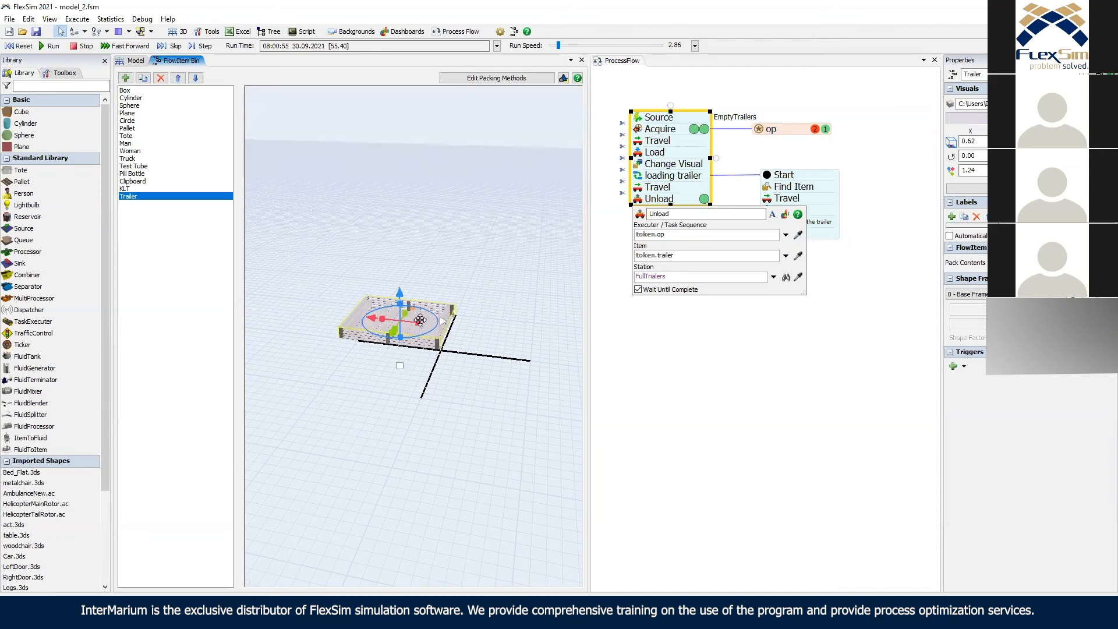
Raise the Z size in the Trailer flow item's shape factors past 0.06 so the trolley frame stands tall above its low base.
double_click(443, 321)
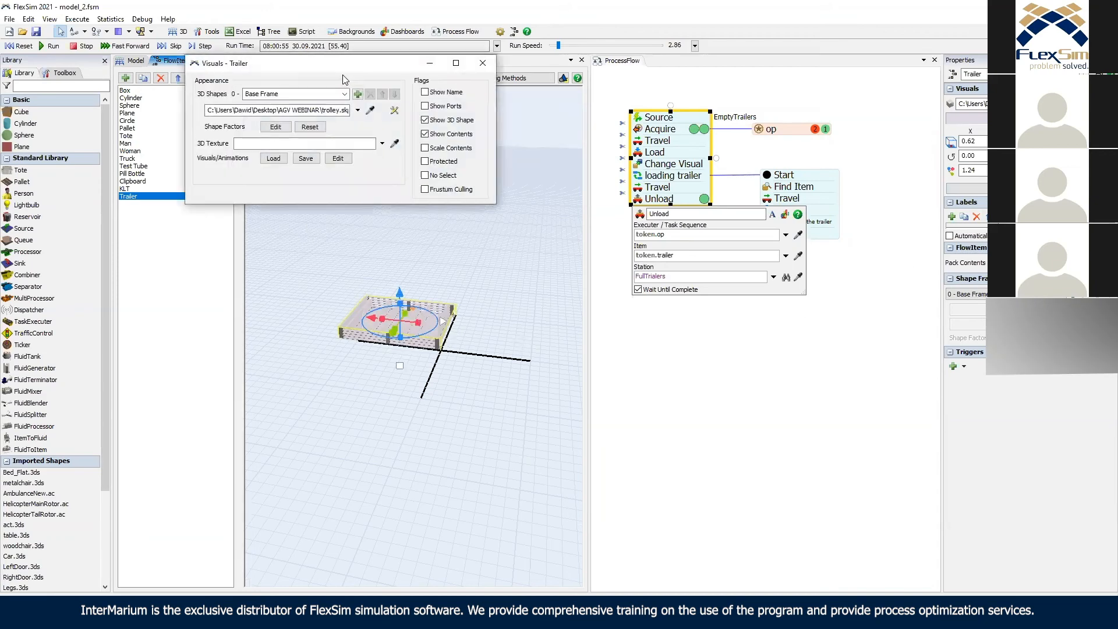
drag(345, 68, 793, 84)
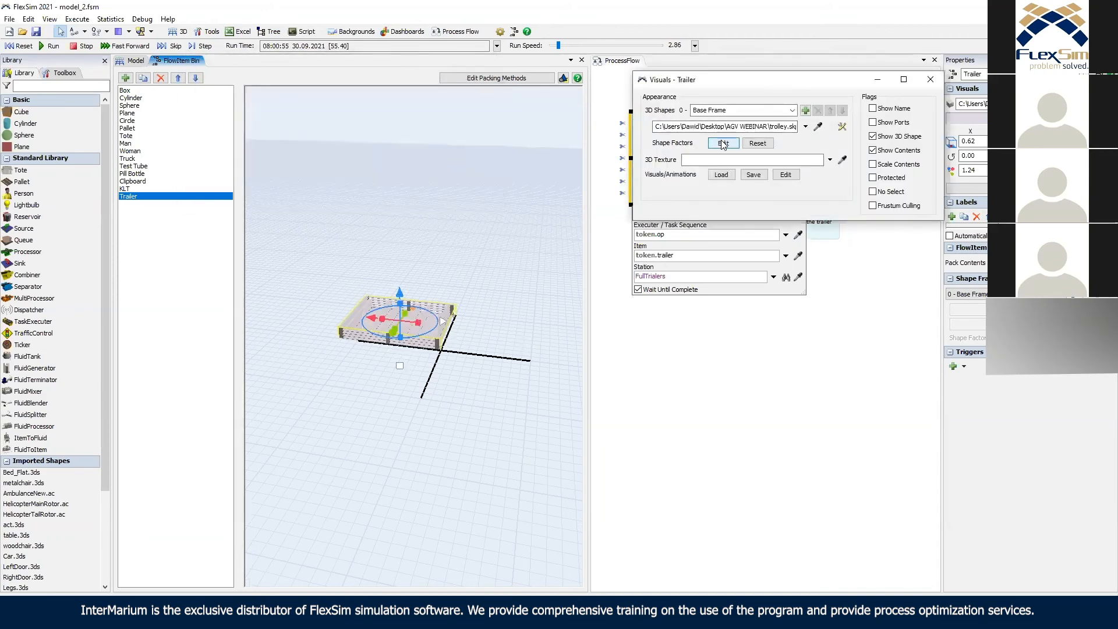
click(724, 144)
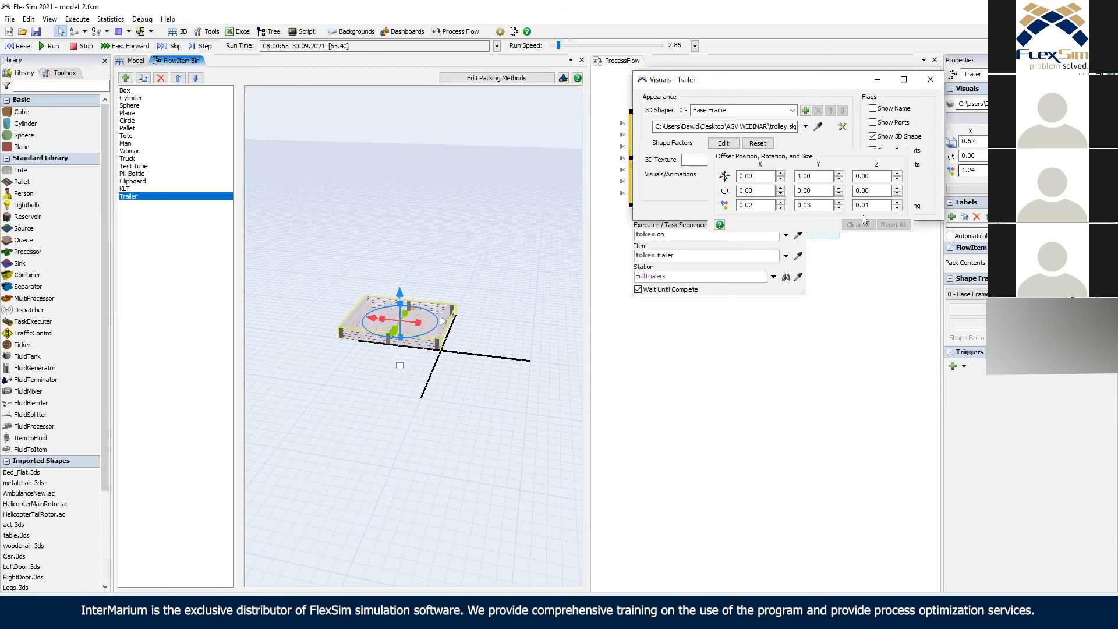
drag(862, 205, 872, 205)
text(06)
click(879, 193)
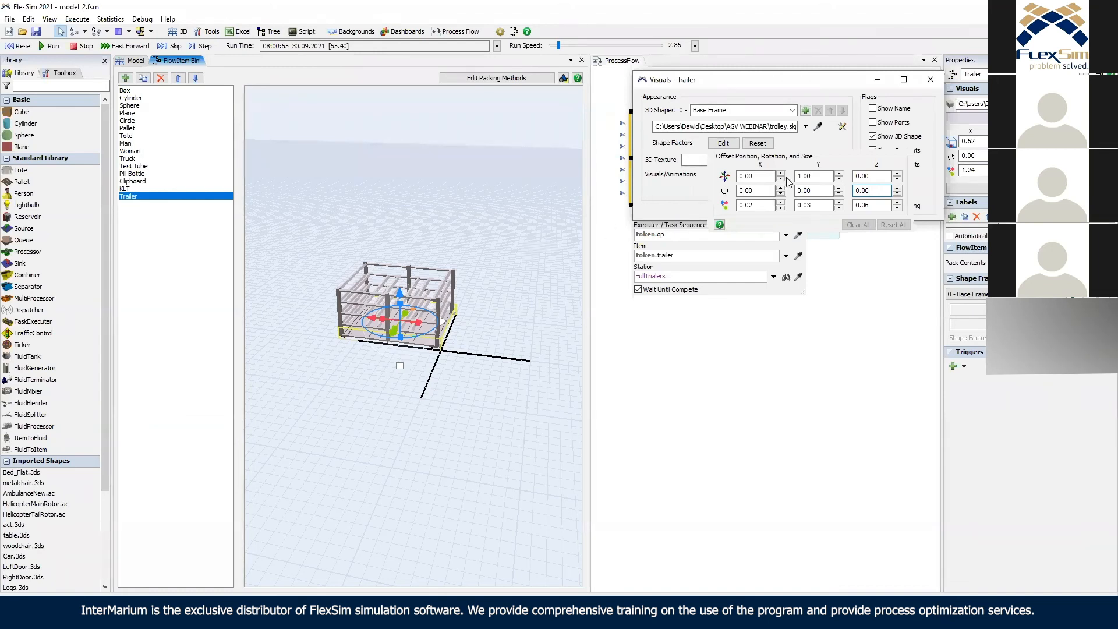
click(874, 205)
click(528, 293)
right_drag(528, 293, 507, 285)
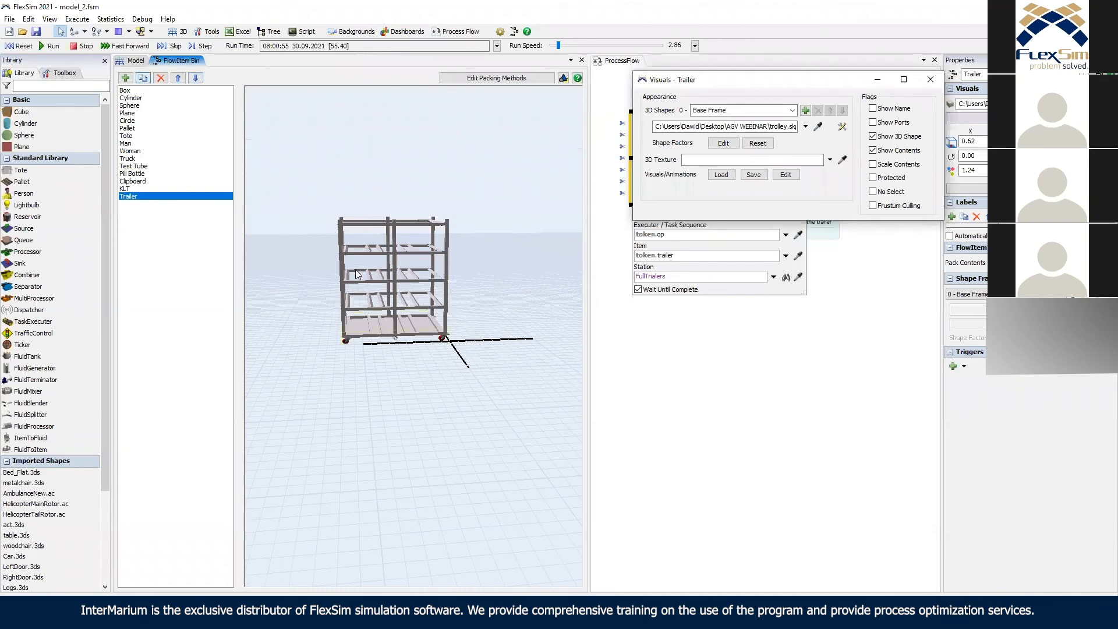
Reset and run the 3D model to examine the resized empty trailers beside the operator.
click(136, 61)
right_drag(397, 395, 338, 389)
scroll(337, 389, down, 3)
click(21, 46)
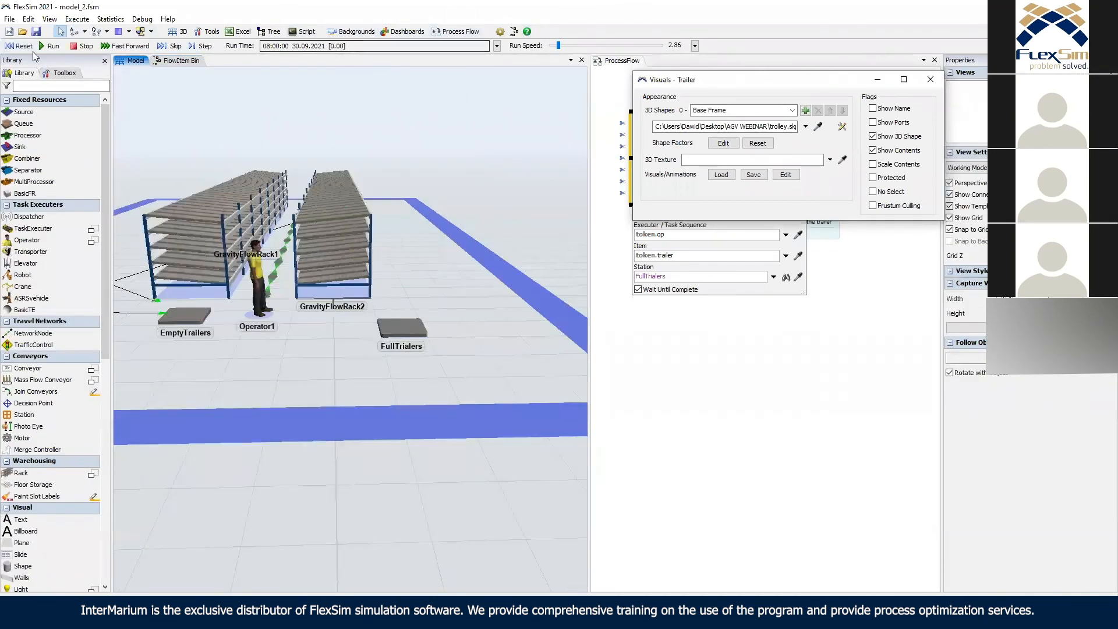
click(41, 46)
right_drag(262, 347, 410, 413)
right_drag(442, 479, 414, 302)
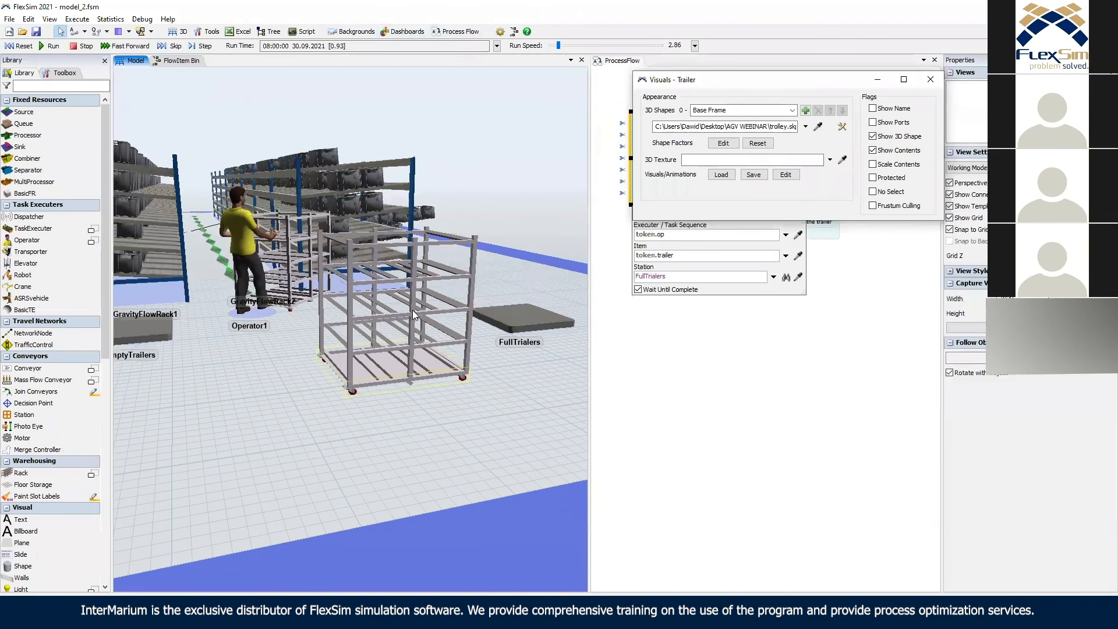
click(412, 313)
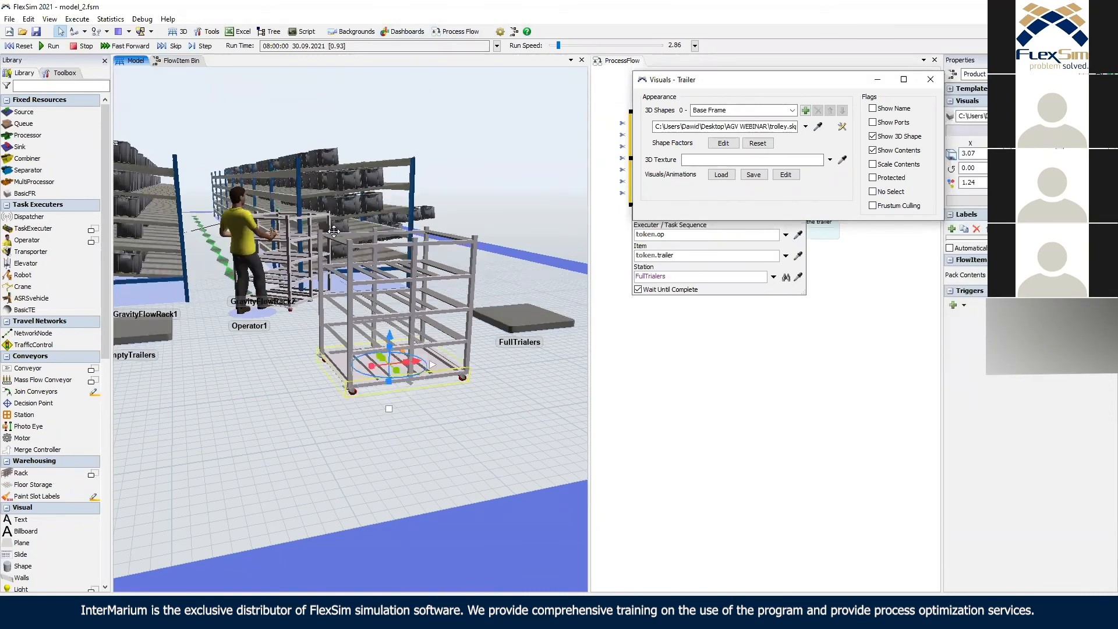
right_drag(316, 398, 574, 59)
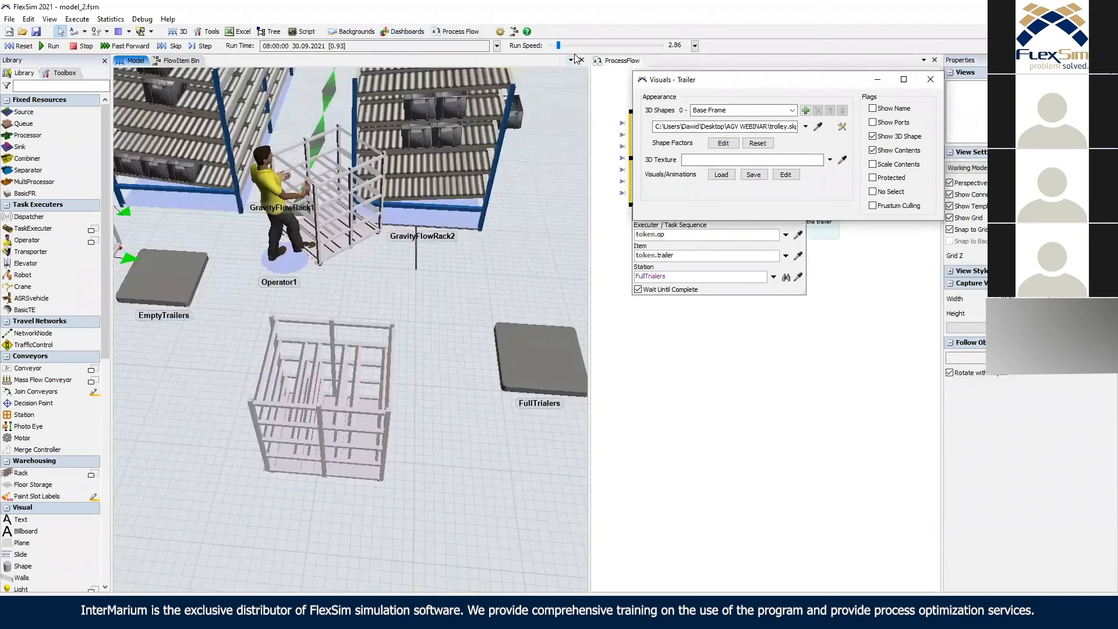
Slow the run speed to 1.00 and follow the operator collecting containers between the two gravity flow racks.
drag(558, 46, 555, 47)
drag(552, 255, 509, 323)
scroll(509, 322, down, 4)
drag(403, 175, 502, 270)
right_drag(501, 270, 437, 313)
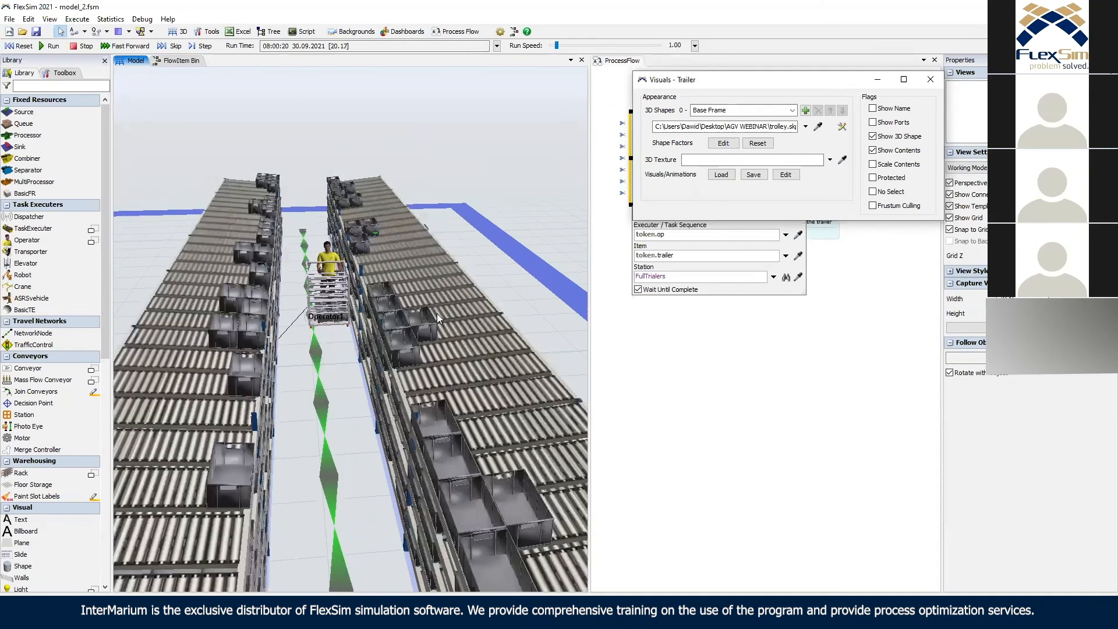
scroll(435, 317, down, 5)
scroll(433, 320, up, 3)
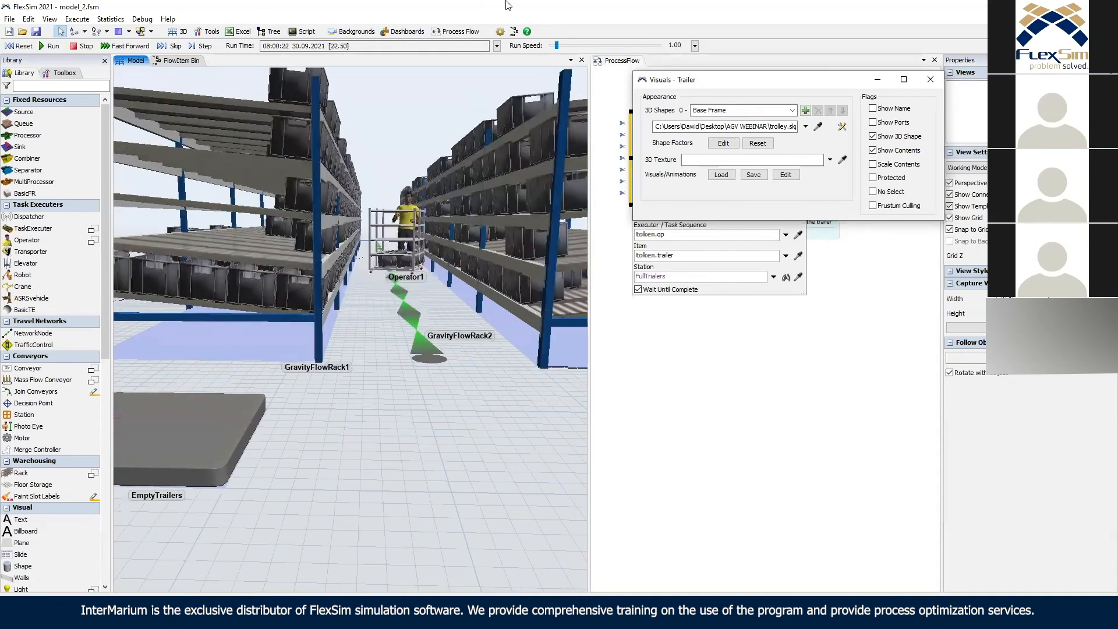
Slow the run speed to 0.13 and examine the loaded trailer at the FullTrialers queue from several angles.
drag(556, 46, 554, 45)
right_drag(472, 469, 367, 410)
drag(367, 410, 312, 417)
right_drag(312, 417, 422, 419)
scroll(383, 406, down, 5)
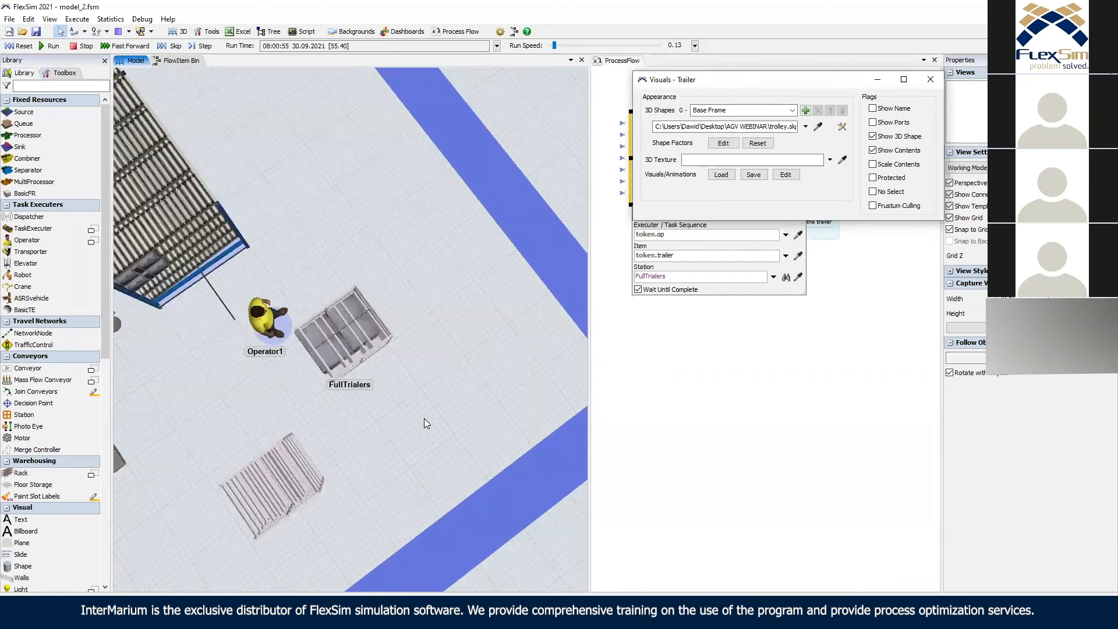
right_drag(403, 380, 351, 346)
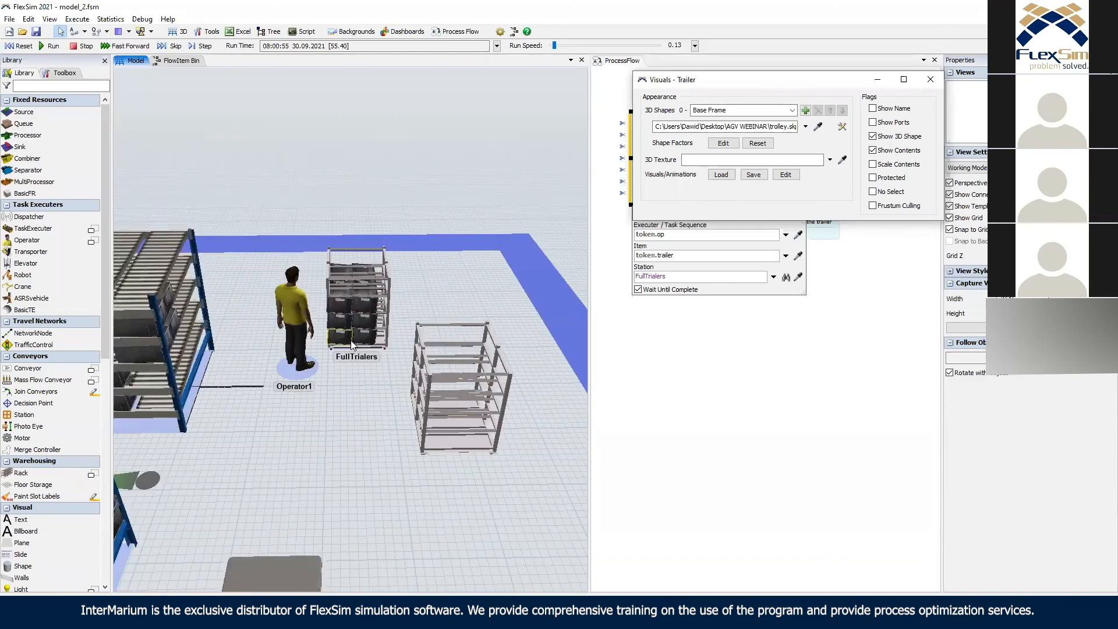
right_drag(406, 305, 391, 367)
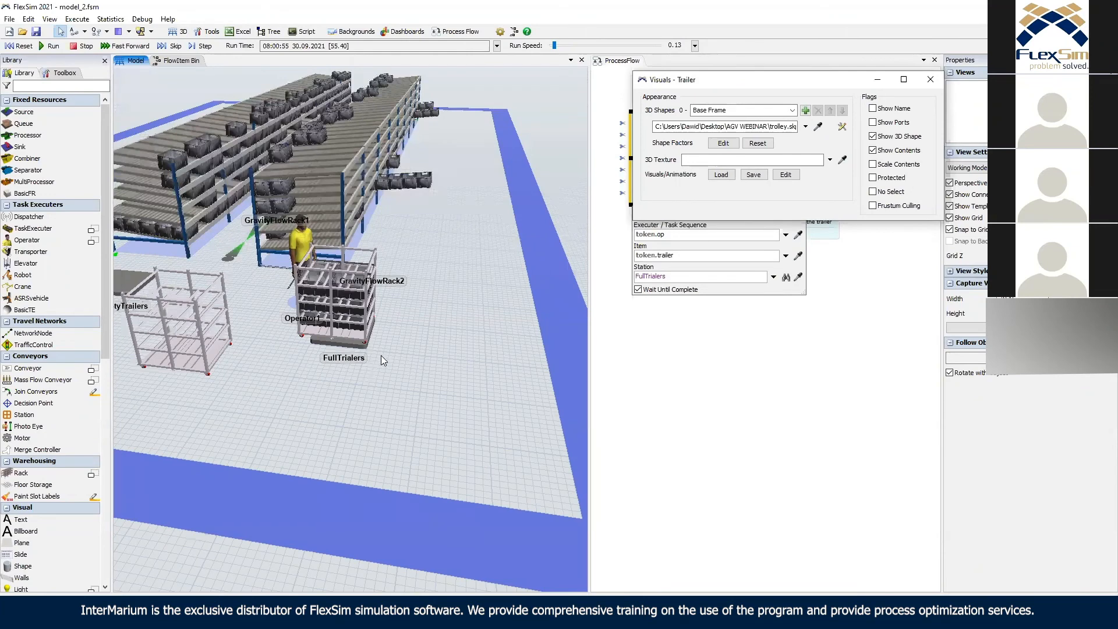
right_drag(417, 366, 420, 402)
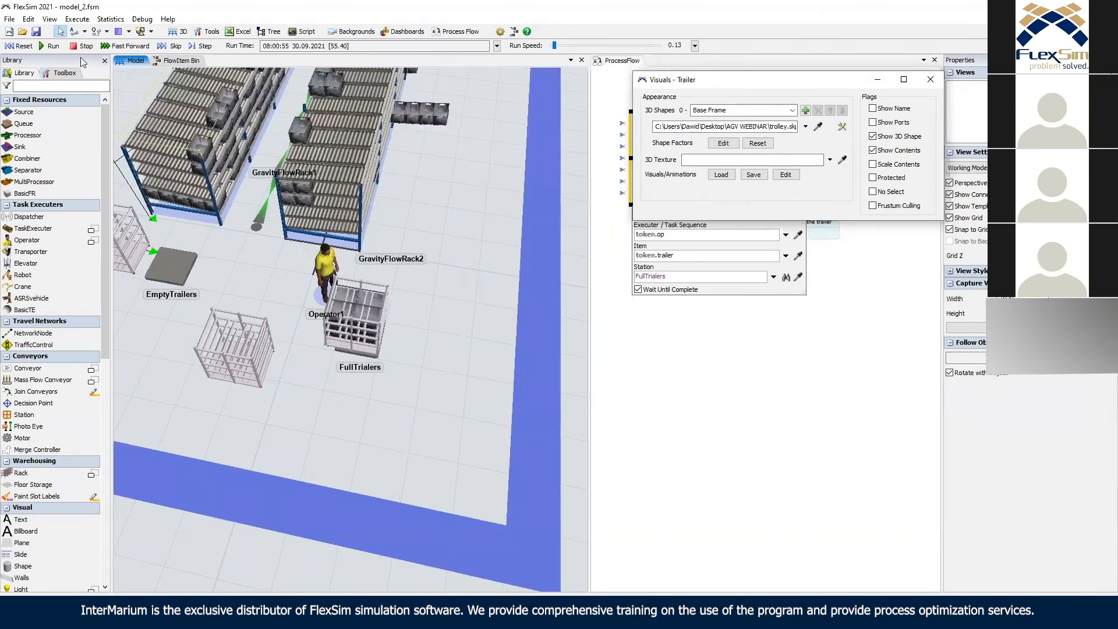
Reset the model and add a Release activity, attached below Unload in the main process flow.
click(20, 45)
click(797, 336)
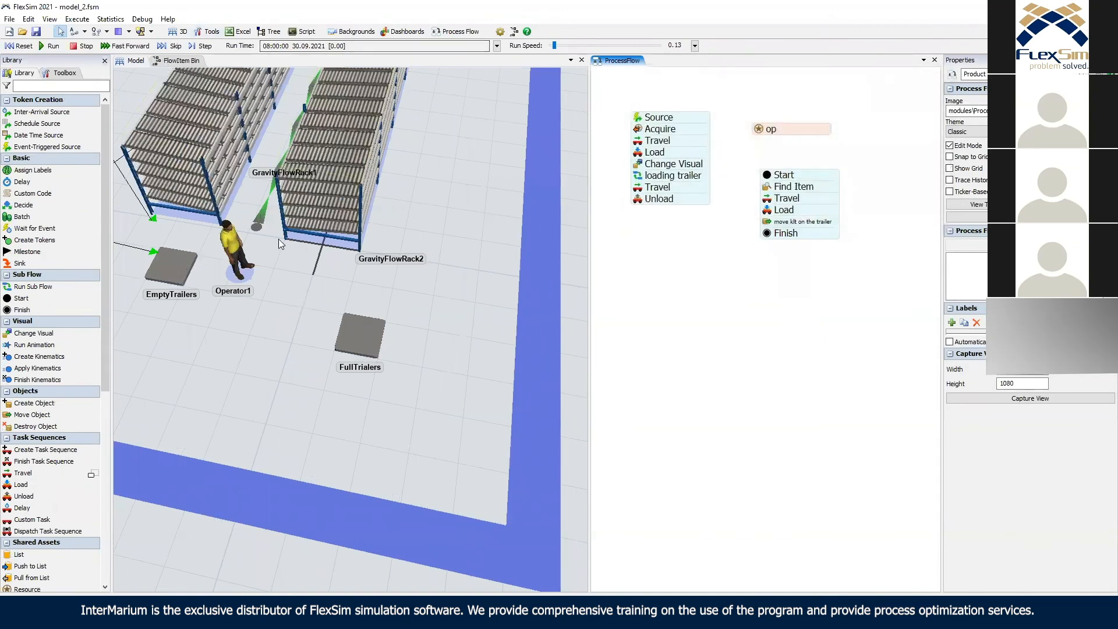
drag(721, 151, 759, 163)
click(697, 138)
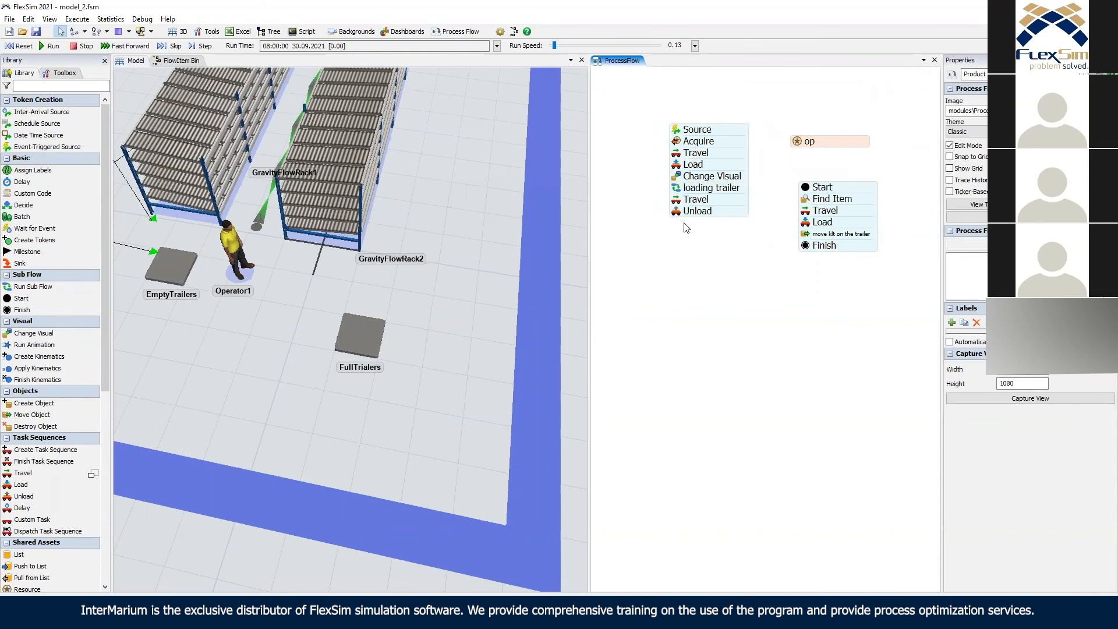
double_click(686, 149)
click(833, 387)
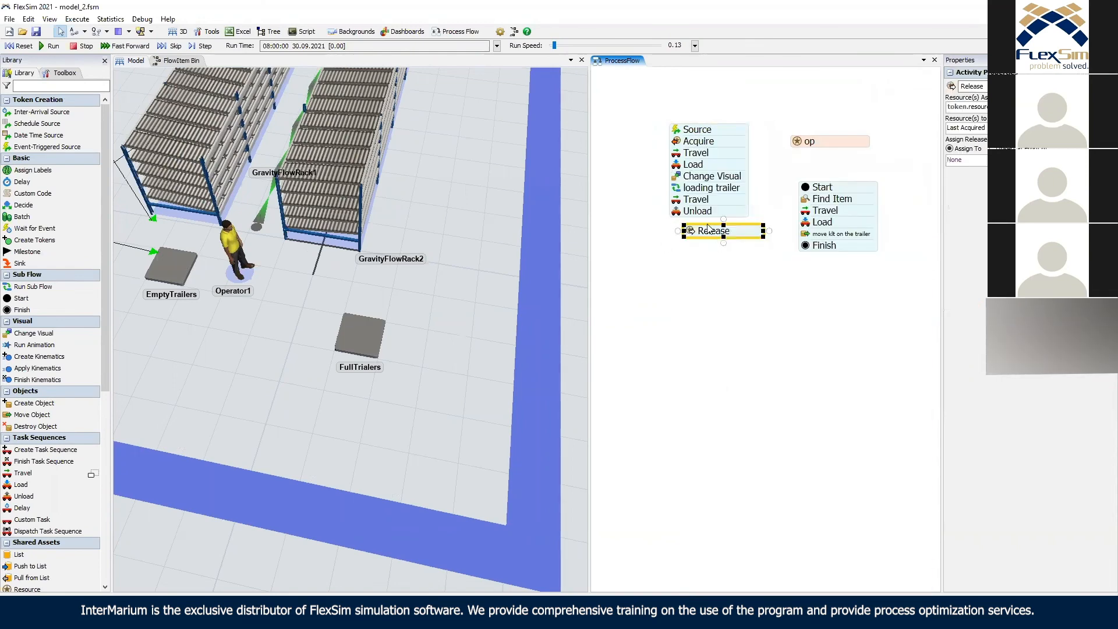
Reset and run the model, raising the run speed to 119, to test the flow with the Release activity.
click(24, 46)
click(49, 46)
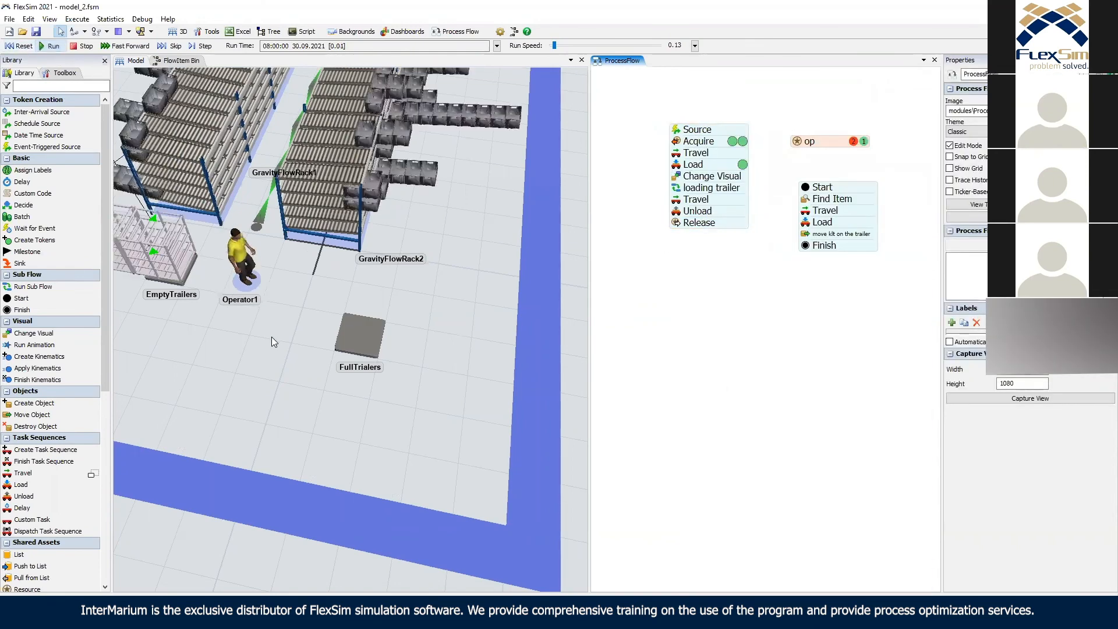
drag(553, 46, 568, 47)
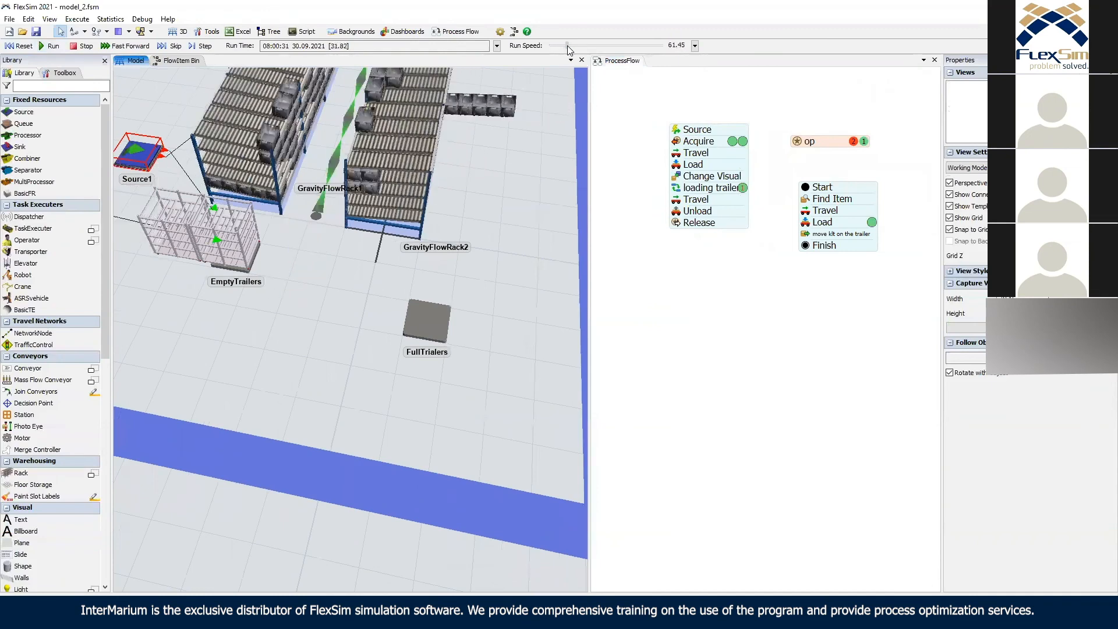
Set the Release activity's assigned resource reference to token.op.
click(695, 221)
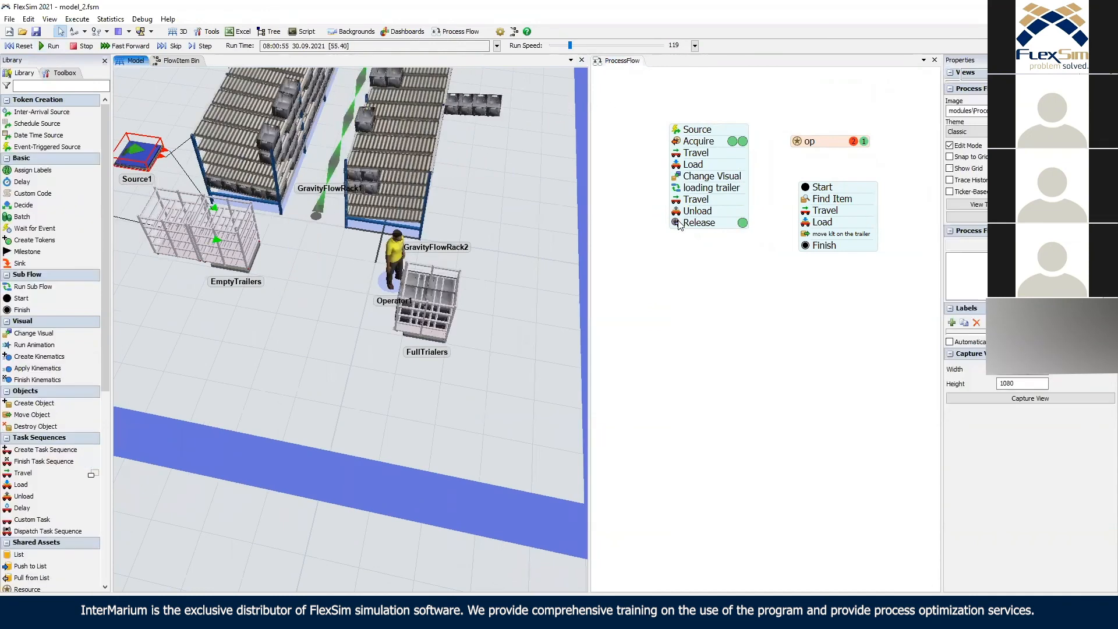
click(739, 258)
double_click(740, 256)
text(op)
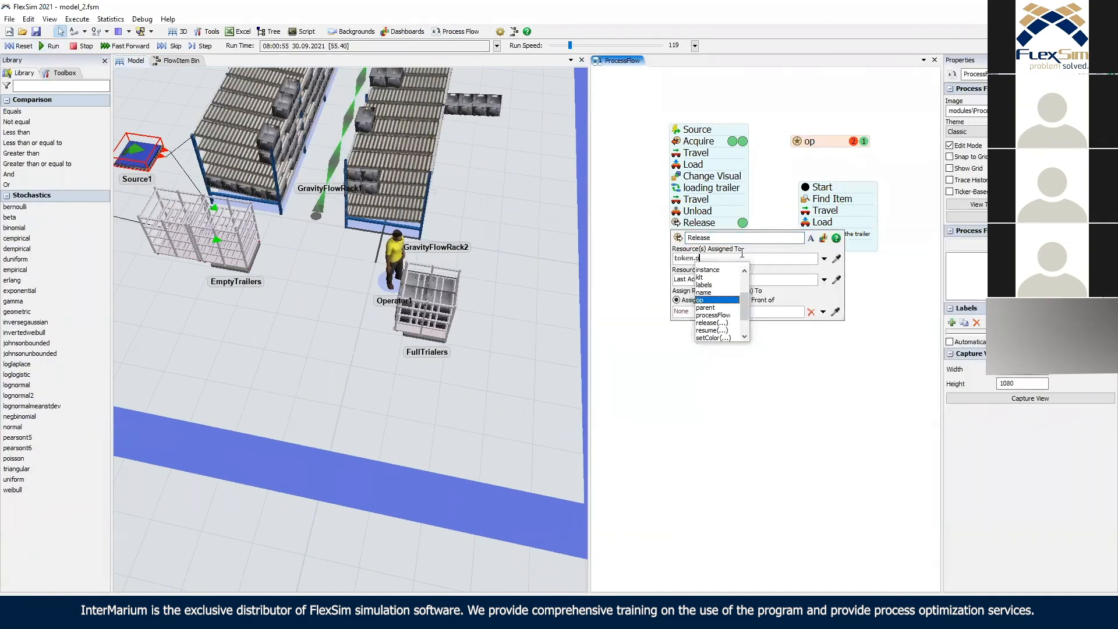
click(763, 189)
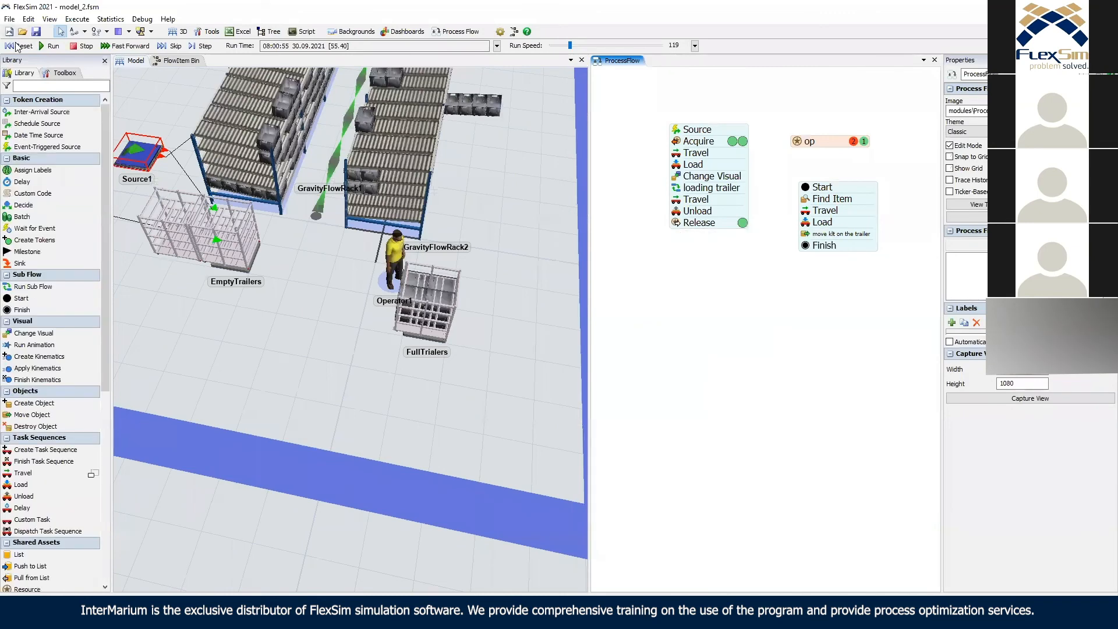
Reset and run the model to examine how the operator delivers successive full trailers, then reset it.
click(20, 46)
click(51, 46)
right_drag(482, 360, 270, 260)
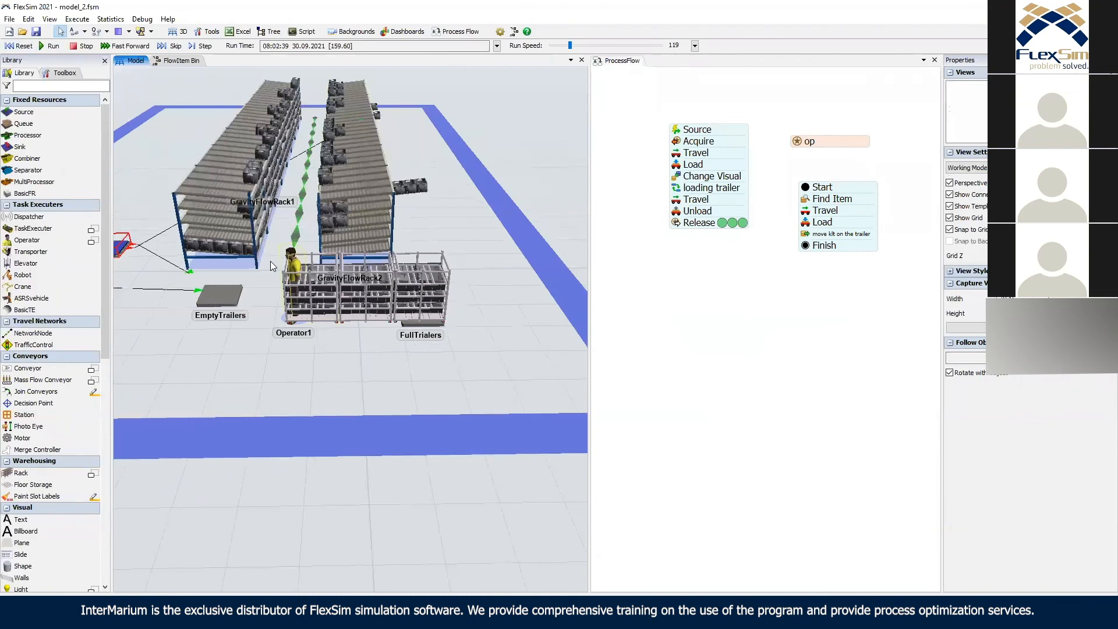
click(269, 265)
right_drag(342, 376, 262, 256)
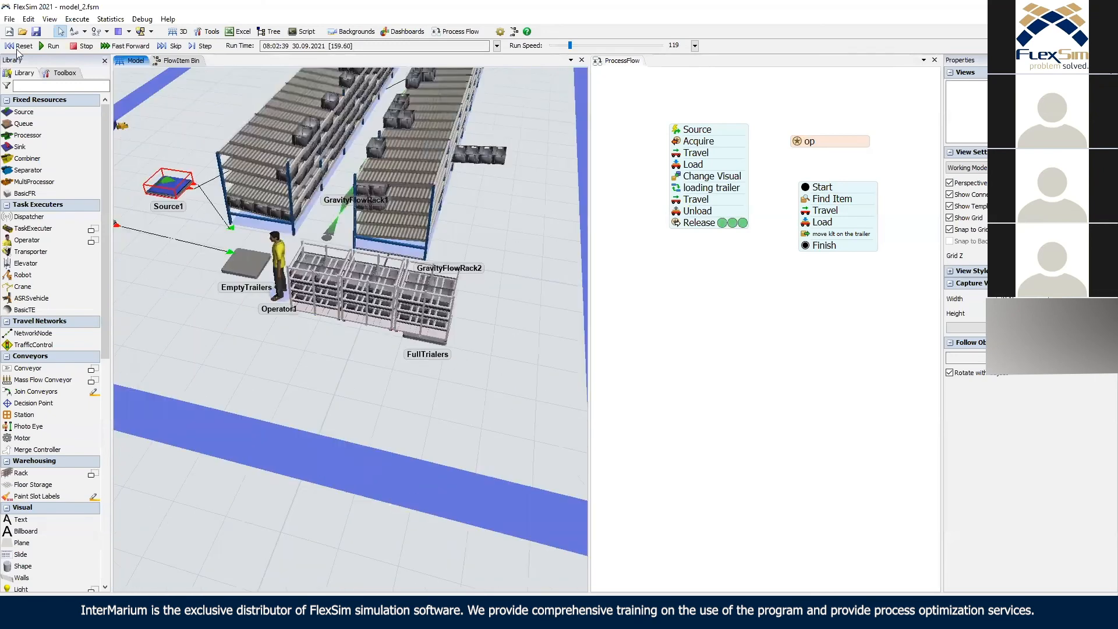
right_drag(310, 333, 357, 296)
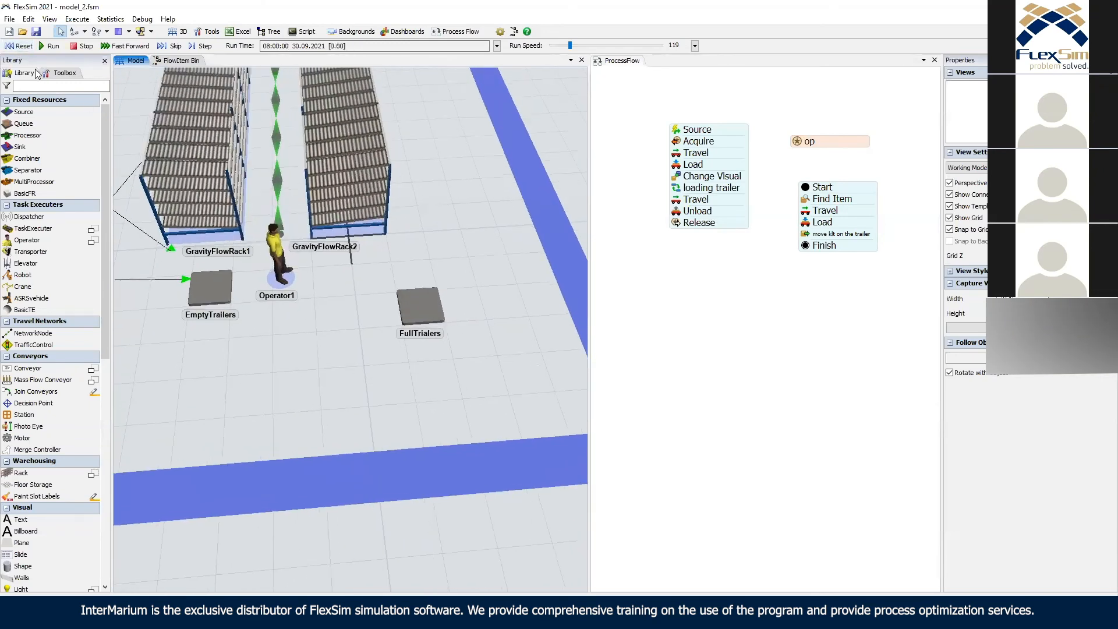
Turn the FullTrialers queue to face the opposite way and move it toward EmptyTrailers, to X -0.50.
click(419, 312)
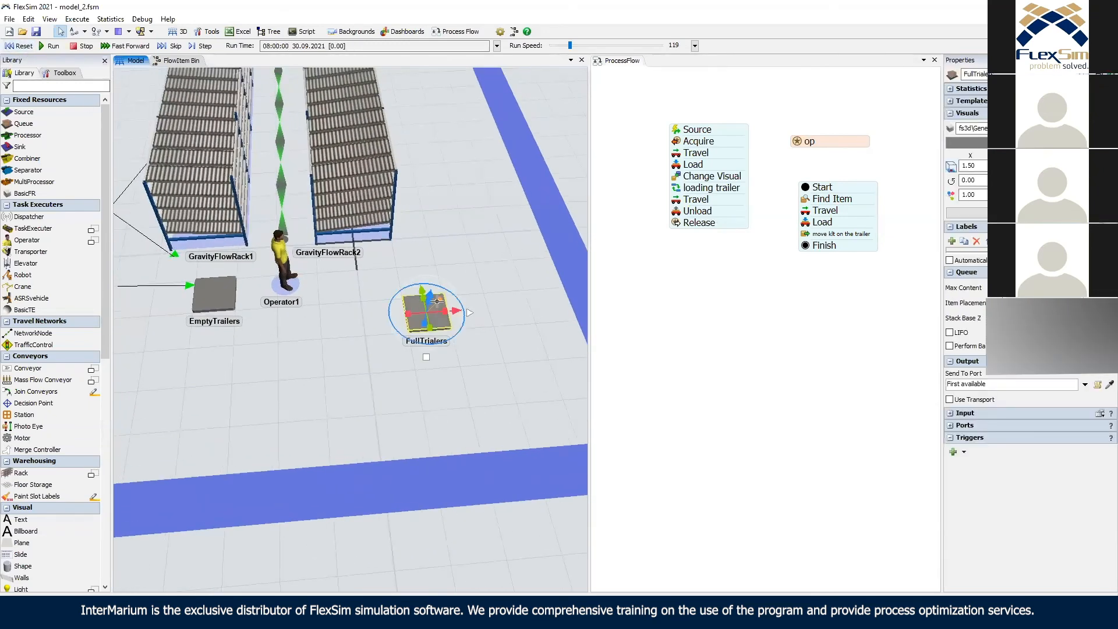
right_drag(457, 312, 394, 299)
drag(414, 303, 341, 320)
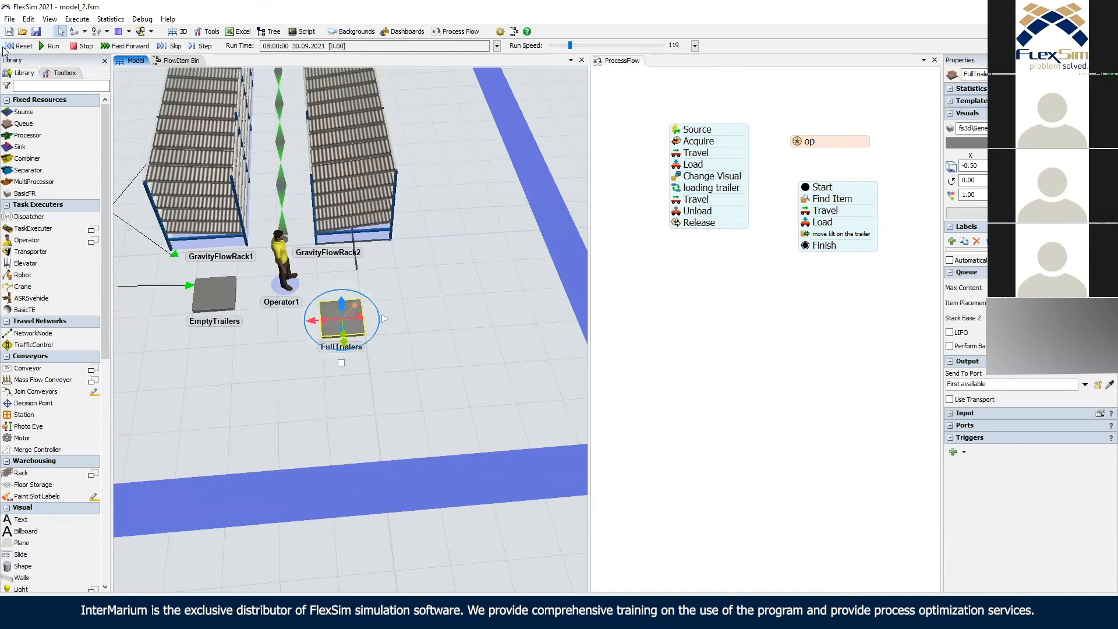
Reset and run the model to check how full trailers line up at the relocated FullTrialers queue.
click(19, 46)
click(52, 46)
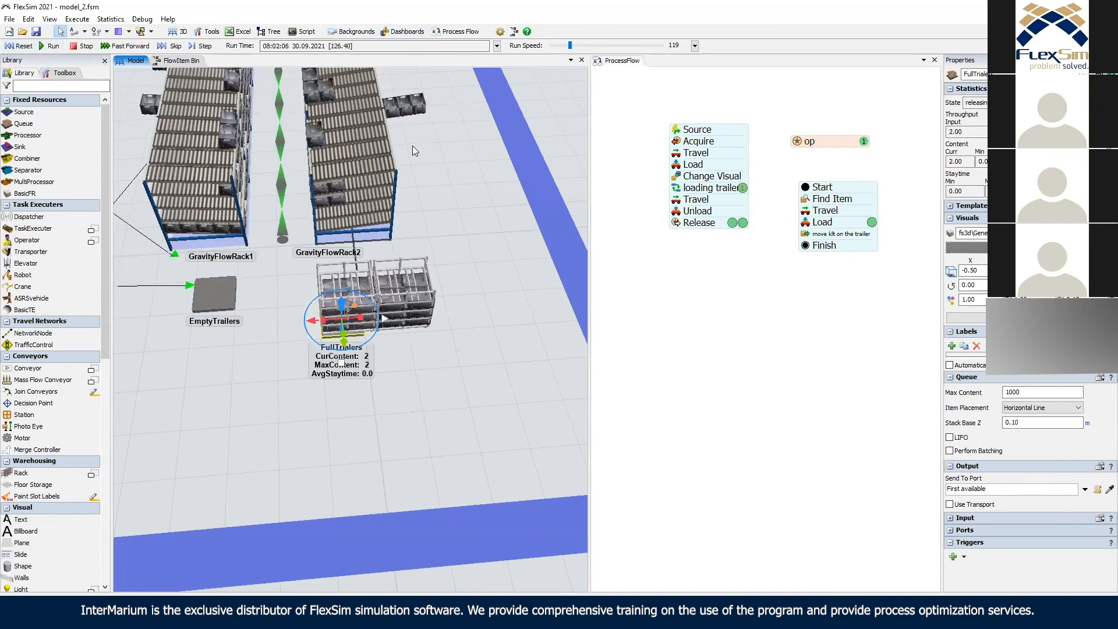
click(433, 248)
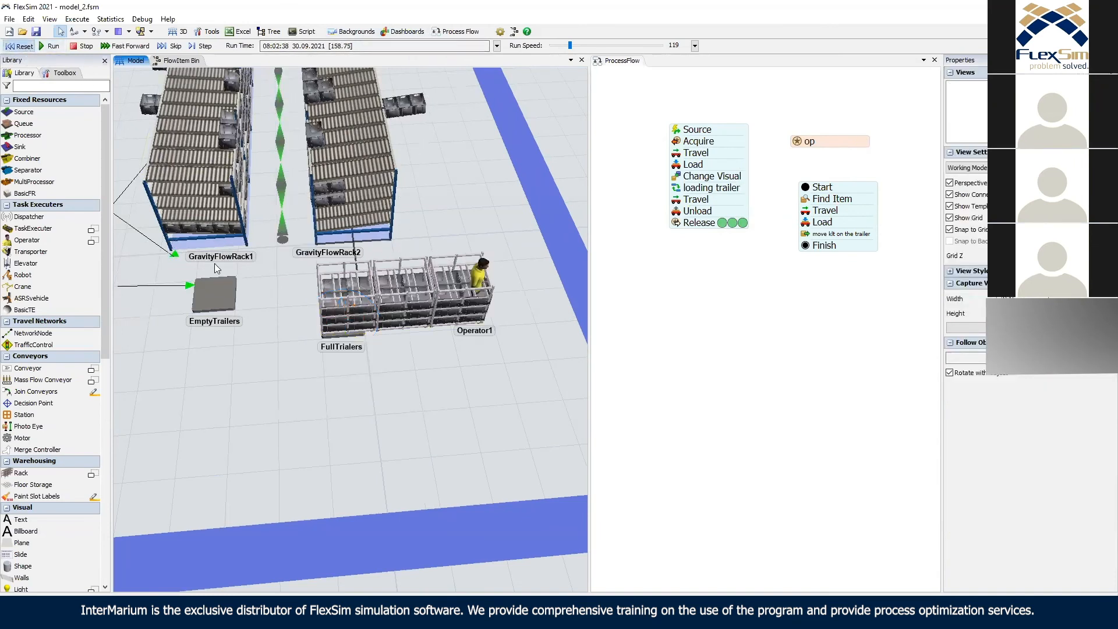
Reset the model and move the FullTrialers queue slightly farther away from the gravity flow racks.
click(19, 45)
drag(344, 327, 347, 362)
mouse_move(385, 322)
right_down()
mouse_move(376, 313)
mouse_move(372, 328)
right_up()
scroll(372, 328, down, 5)
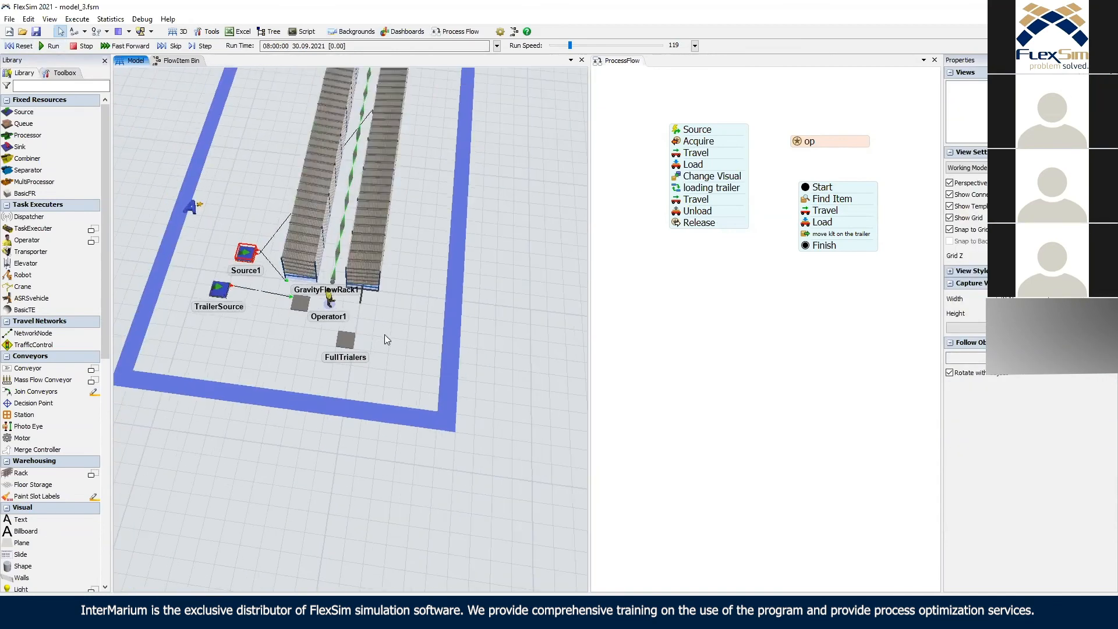
double_click(384, 334)
double_click(369, 333)
click(363, 324)
click(362, 322)
right_drag(299, 354, 389, 365)
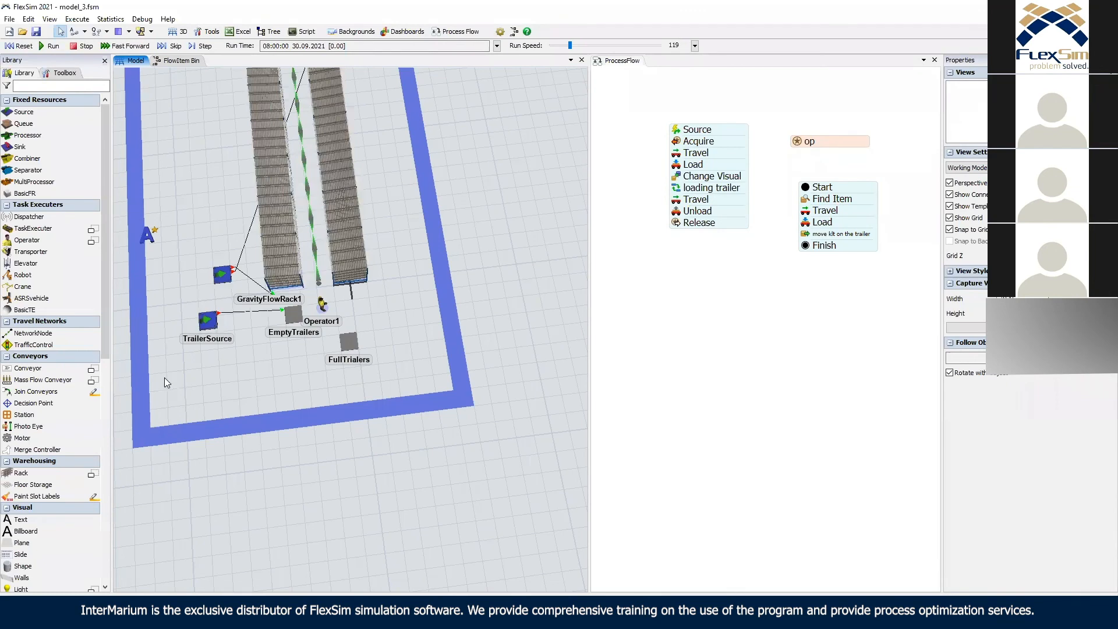
Turn off the display of grid bounds in the A* Navigator's visual properties.
drag(106, 347, 120, 468)
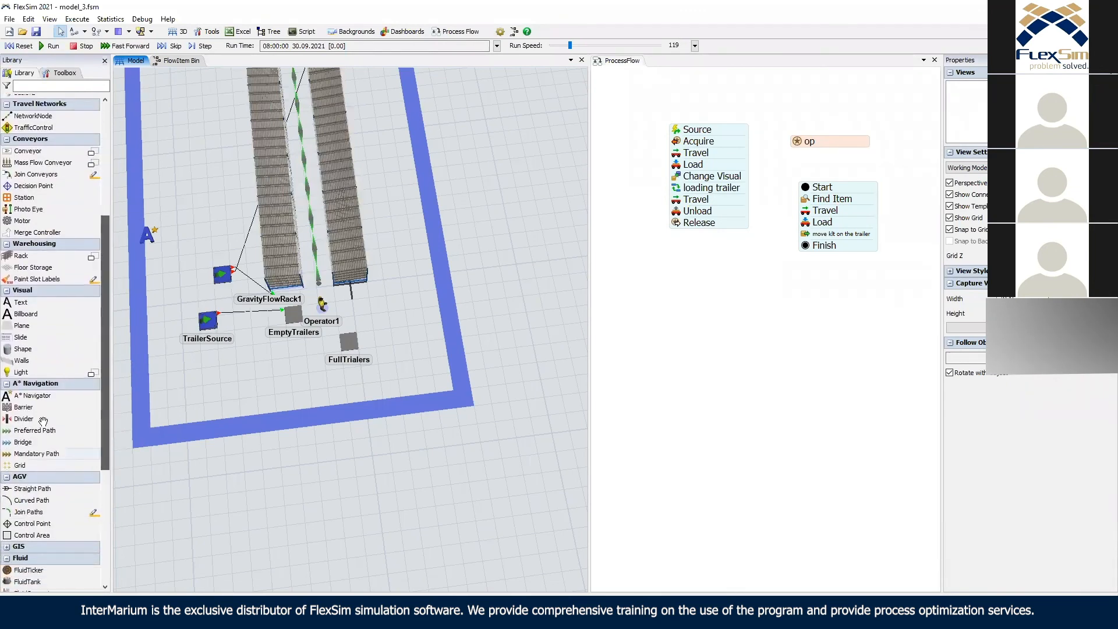
drag(106, 398, 104, 350)
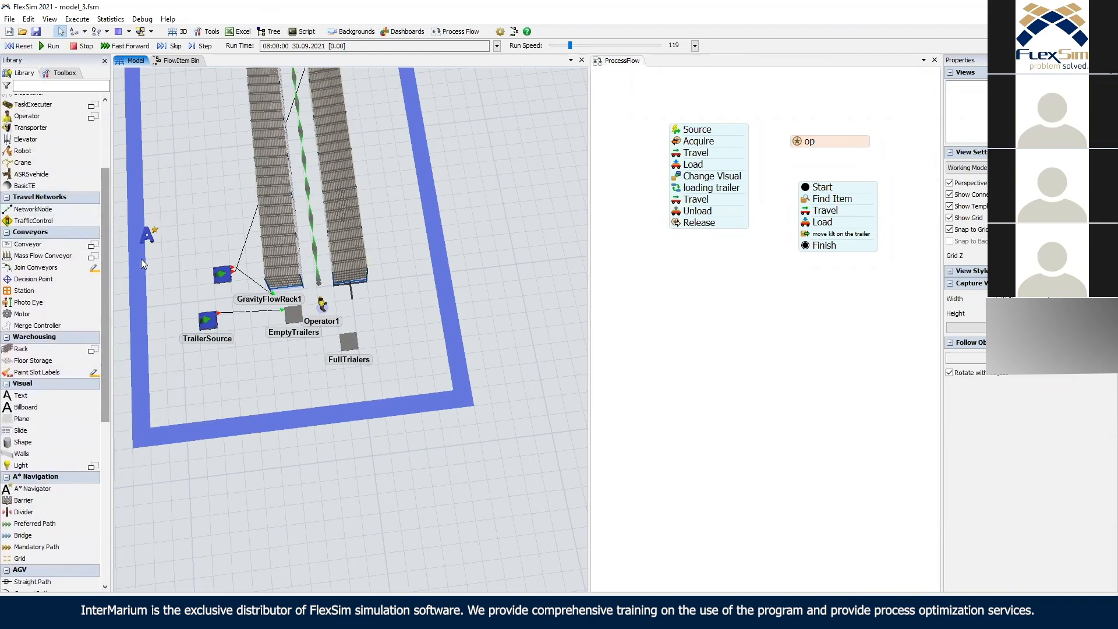
drag(106, 257, 85, 309)
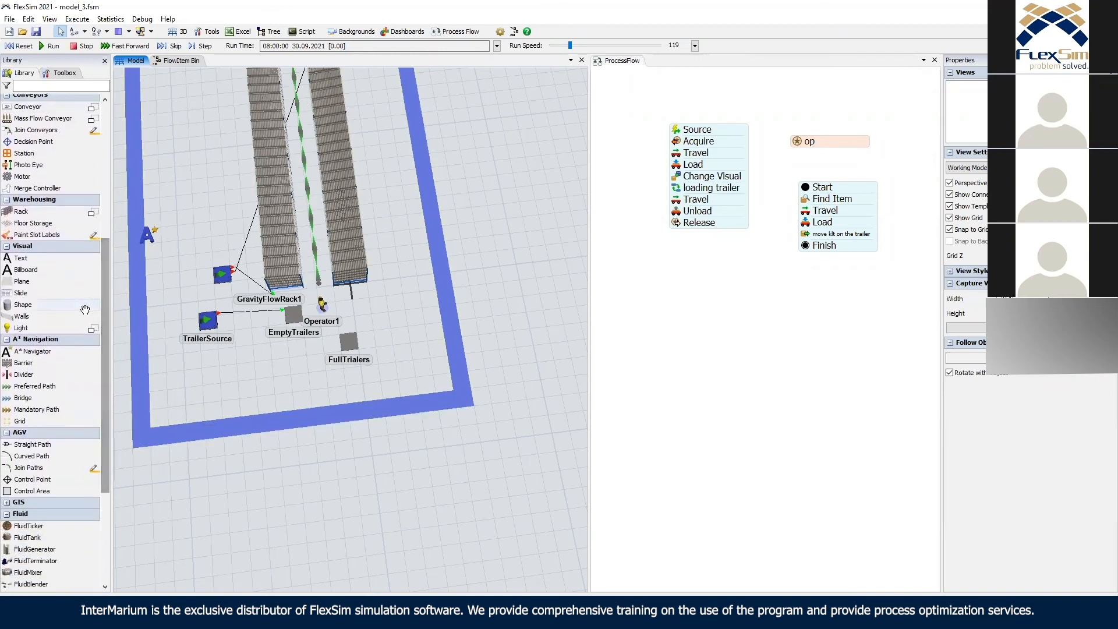
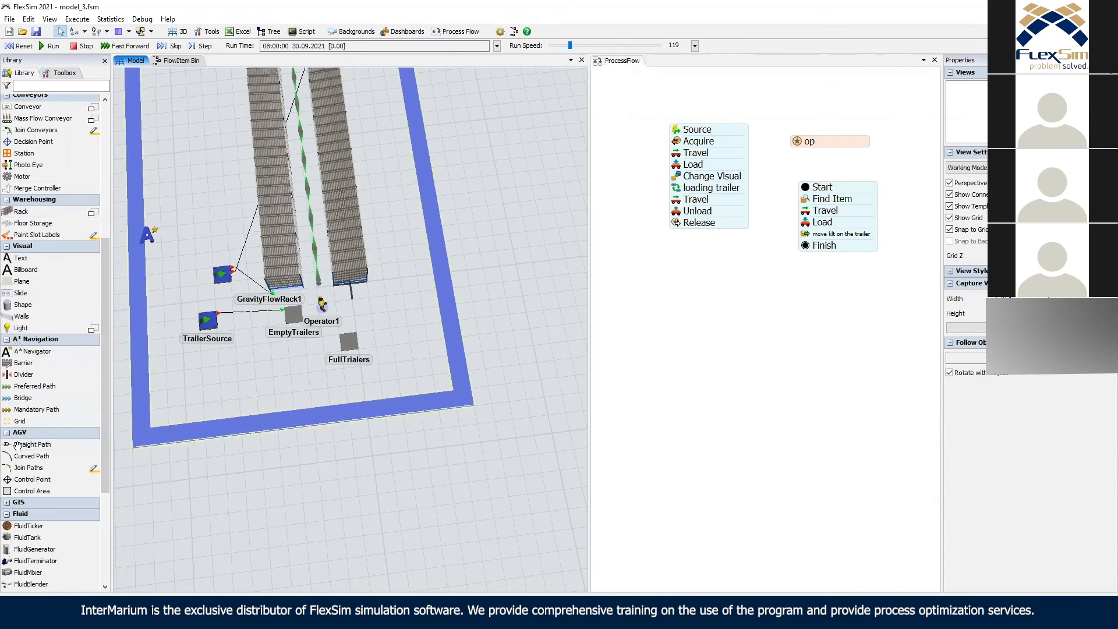
right_drag(268, 488, 308, 377)
click(308, 376)
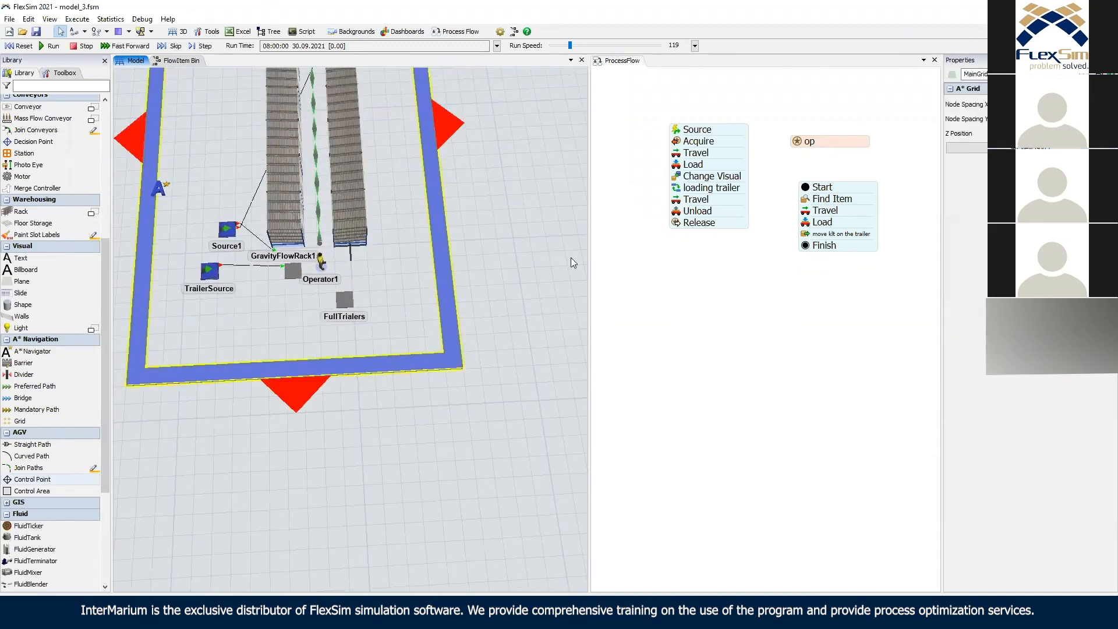
click(159, 186)
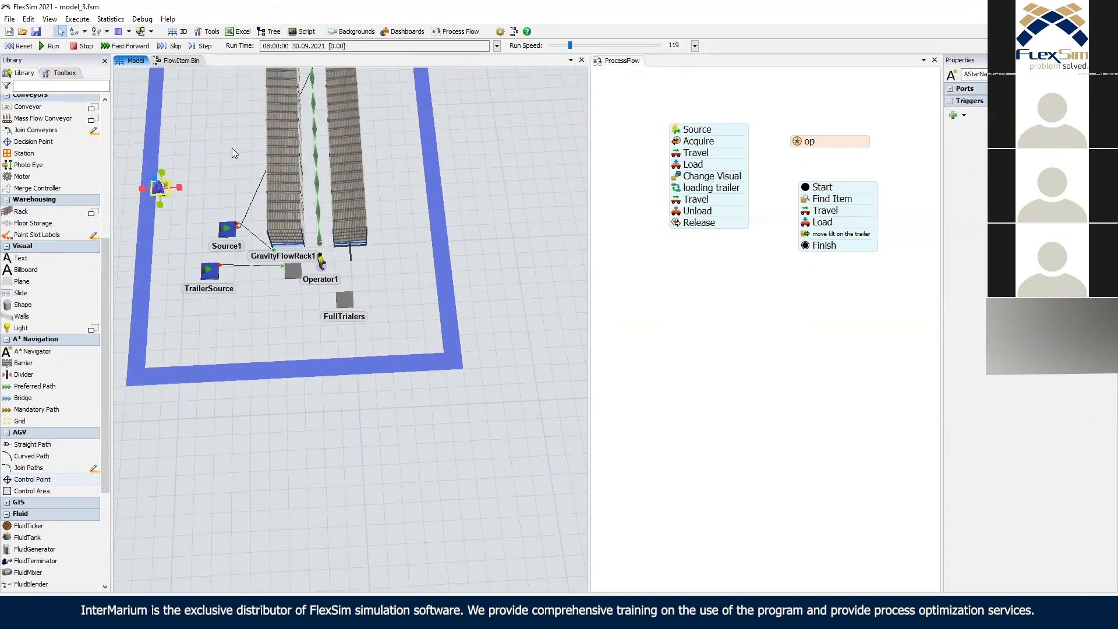
double_click(166, 187)
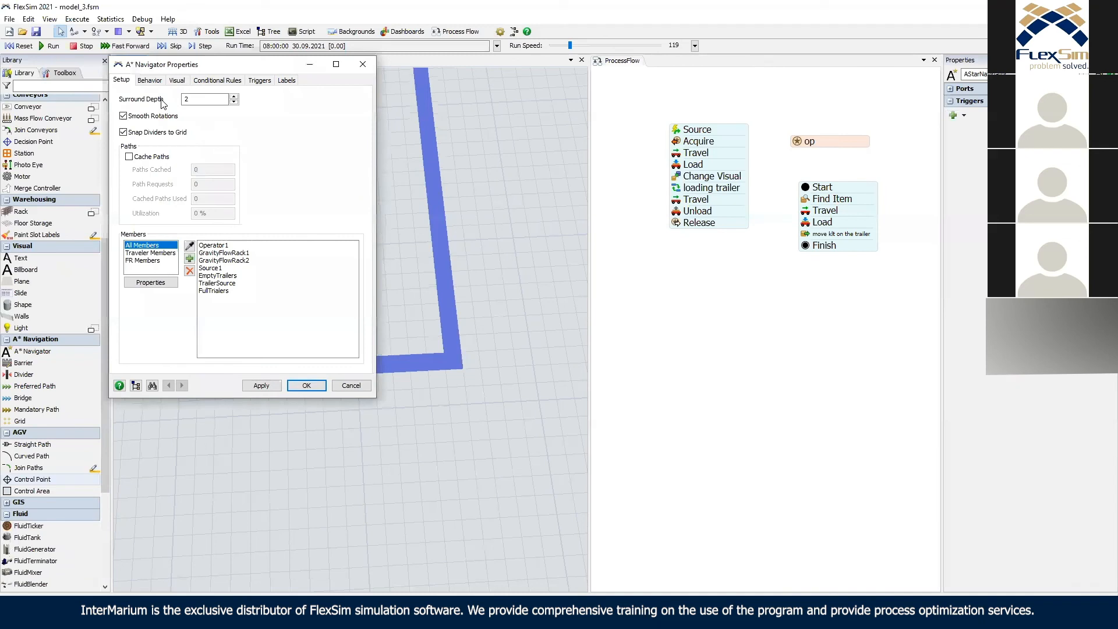
click(177, 81)
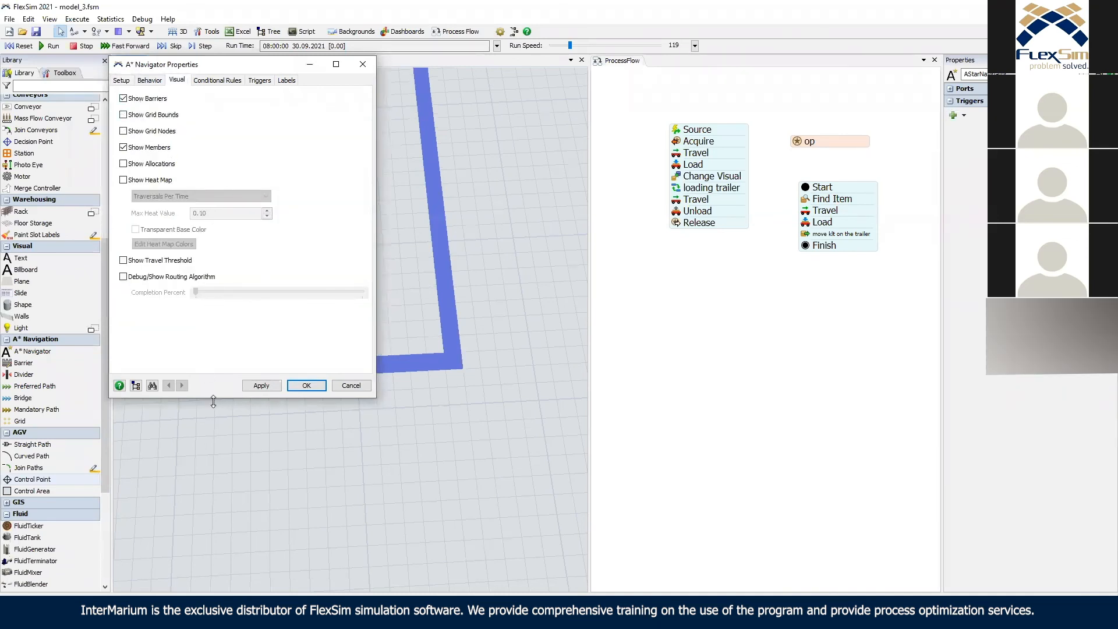
click(306, 385)
Add a straight AGV path across the front of the trailer area, lengthen it, and reverse its direction to run toward the TrailerSource side.
right_drag(410, 268, 401, 264)
mouse_move(244, 324)
right_down()
mouse_move(245, 305)
mouse_move(241, 374)
mouse_move(244, 303)
right_up()
drag(43, 444, 220, 315)
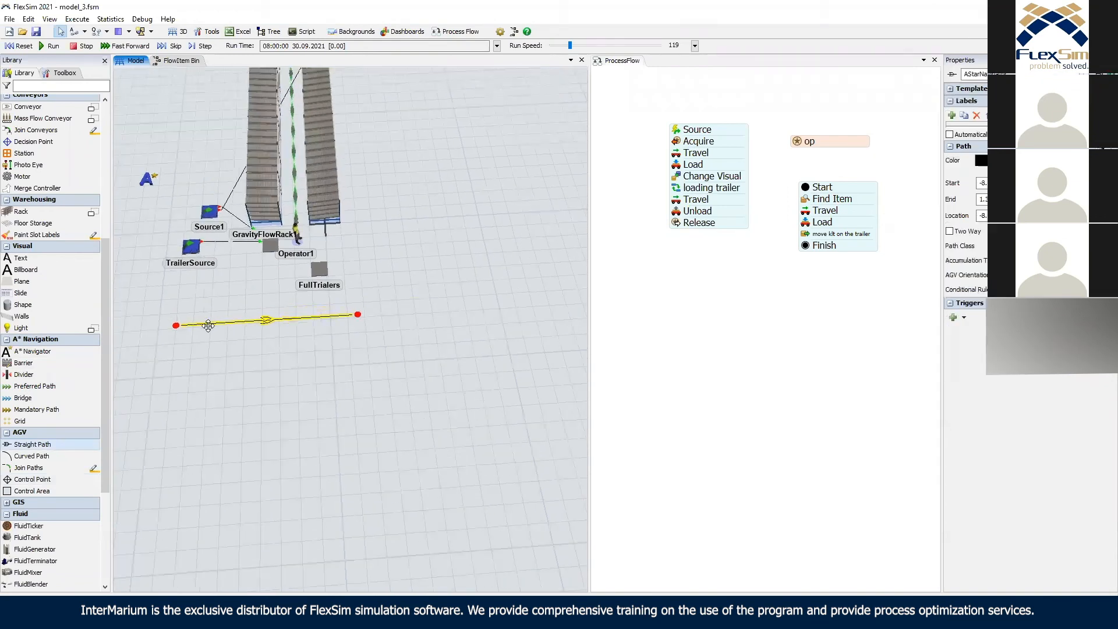
drag(361, 319, 472, 309)
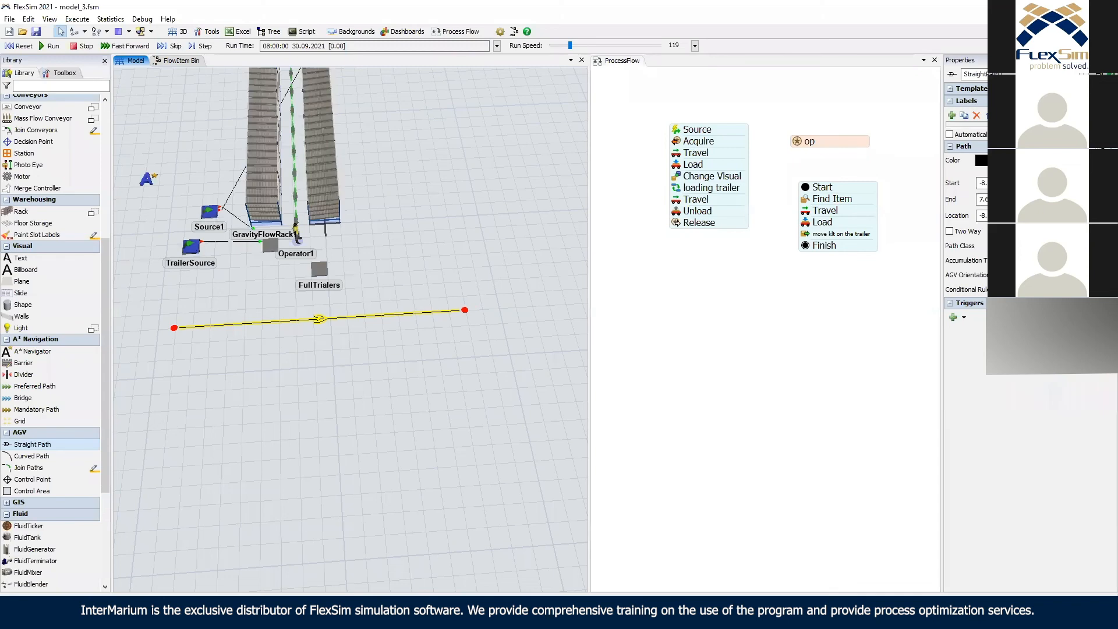
click(1101, 190)
drag(350, 320, 320, 297)
drag(321, 299, 297, 307)
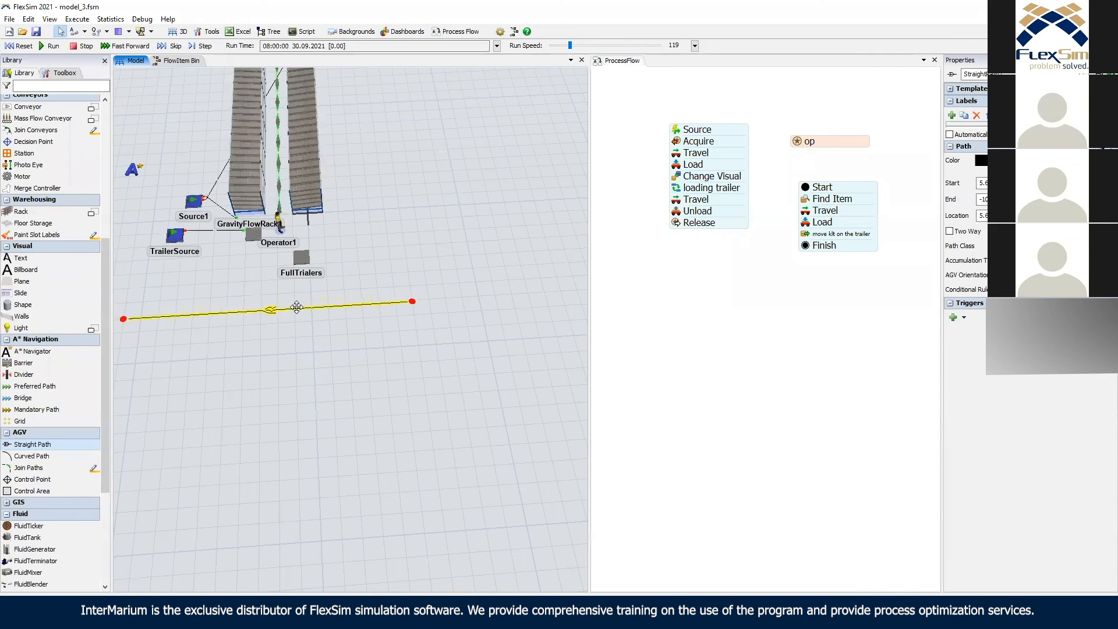
Paste a parallel copy of the straight path farther from the racks and reverse its direction.
drag(295, 378, 359, 308)
click(290, 378)
key(ctrl+v)
drag(271, 386, 465, 400)
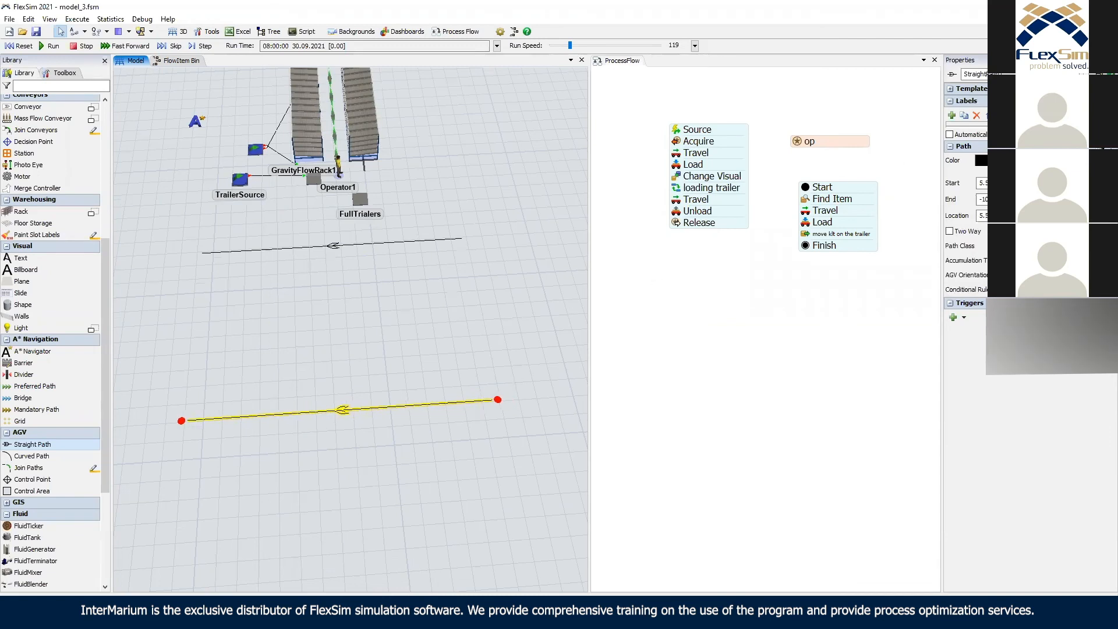
click(1048, 231)
click(369, 413)
Add a shorter straight path at each open end of the loop, running away from the racks on the TrailerSource side and toward them opposite.
drag(163, 322, 215, 269)
click(298, 292)
drag(384, 287, 209, 353)
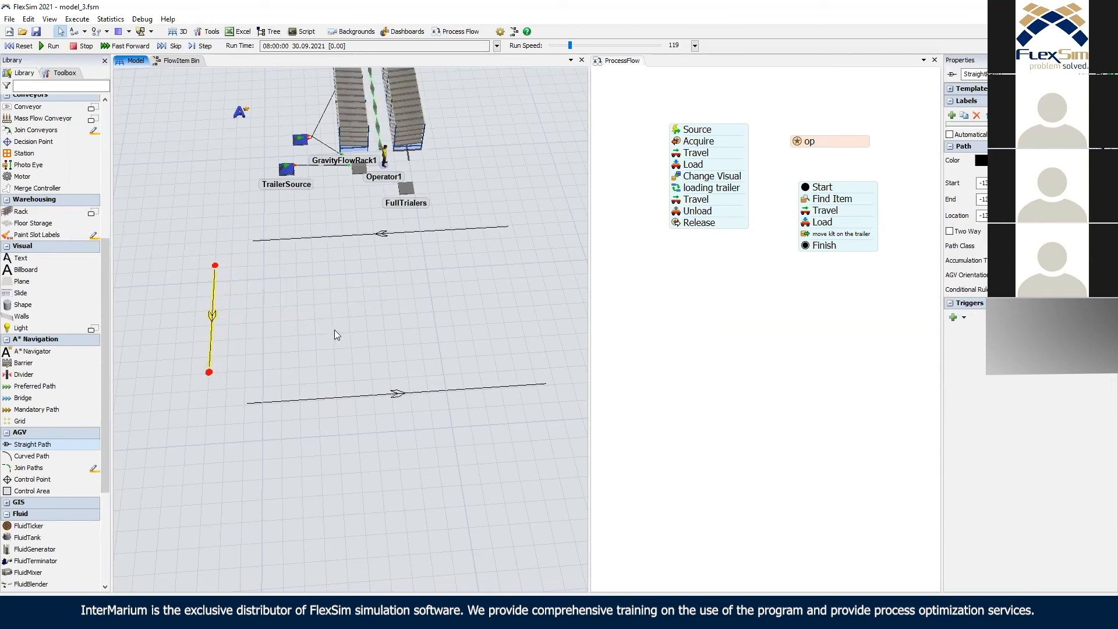
drag(442, 316, 502, 278)
key(ctrl+v)
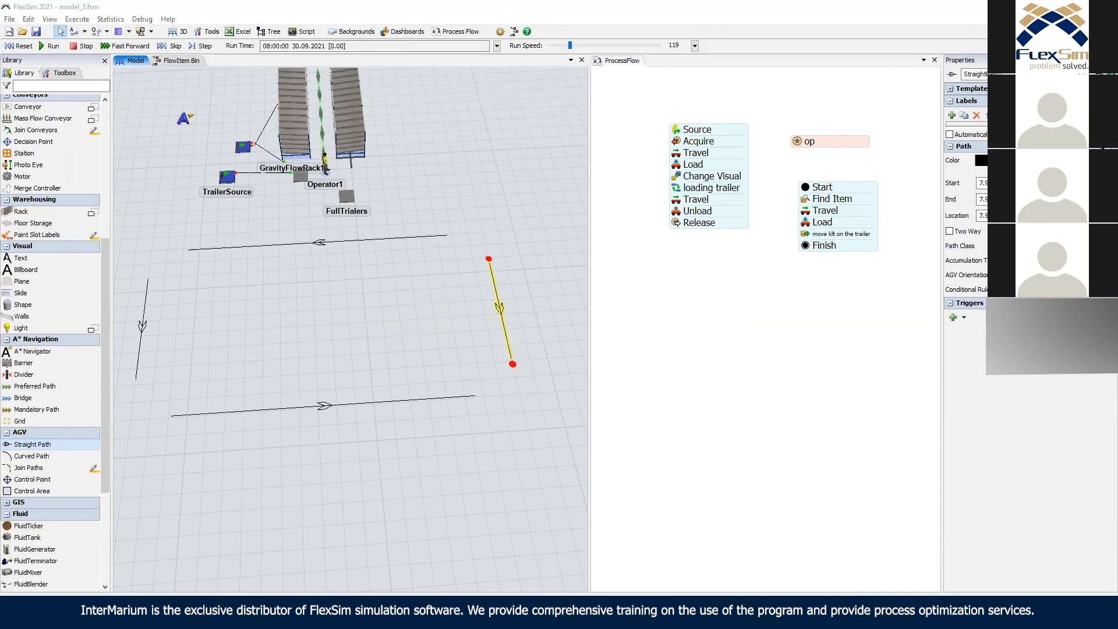
right_drag(370, 329, 472, 270)
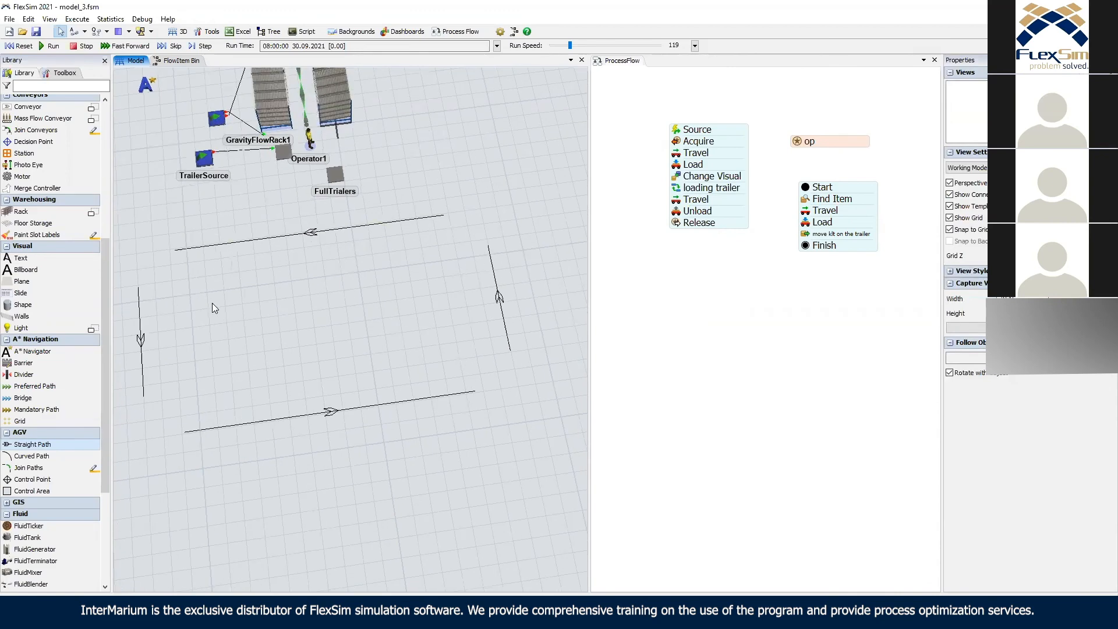
drag(321, 290, 308, 274)
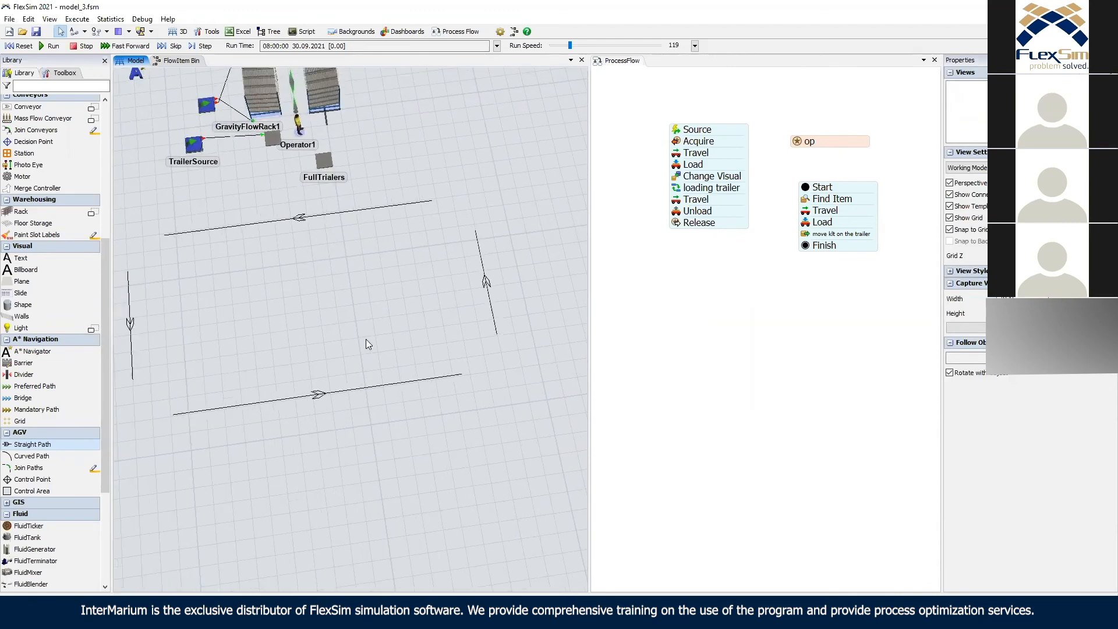
Join the four straight paths with curved corners into one closed AGV loop.
drag(195, 335, 491, 186)
key(Delete)
right_drag(383, 260, 29, 469)
click(32, 471)
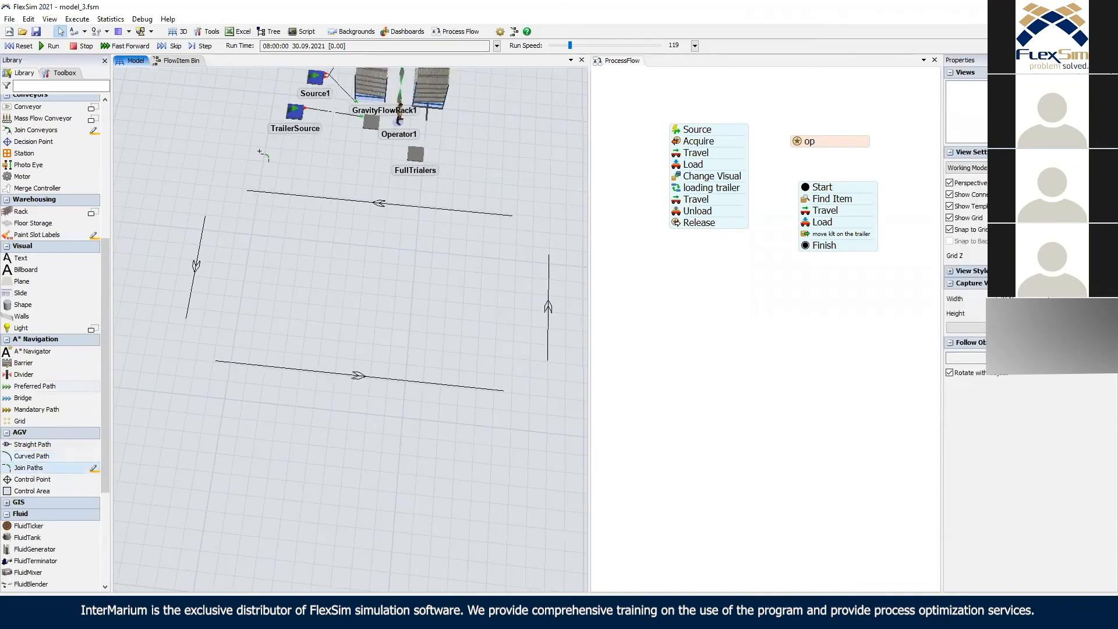
click(266, 192)
click(193, 282)
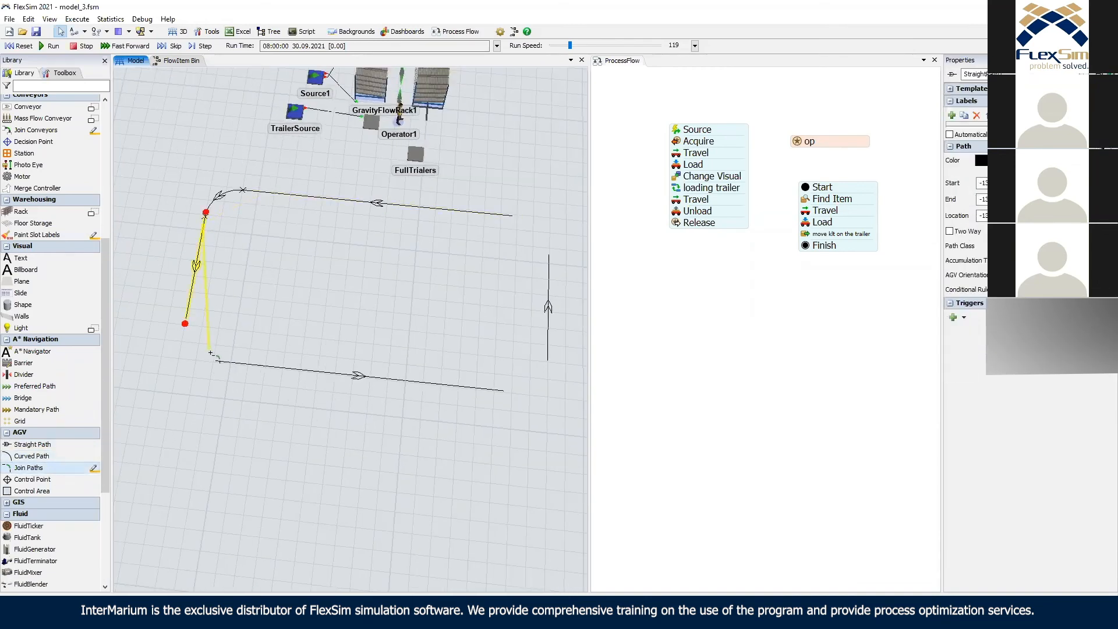
click(217, 362)
click(550, 359)
click(494, 364)
click(499, 392)
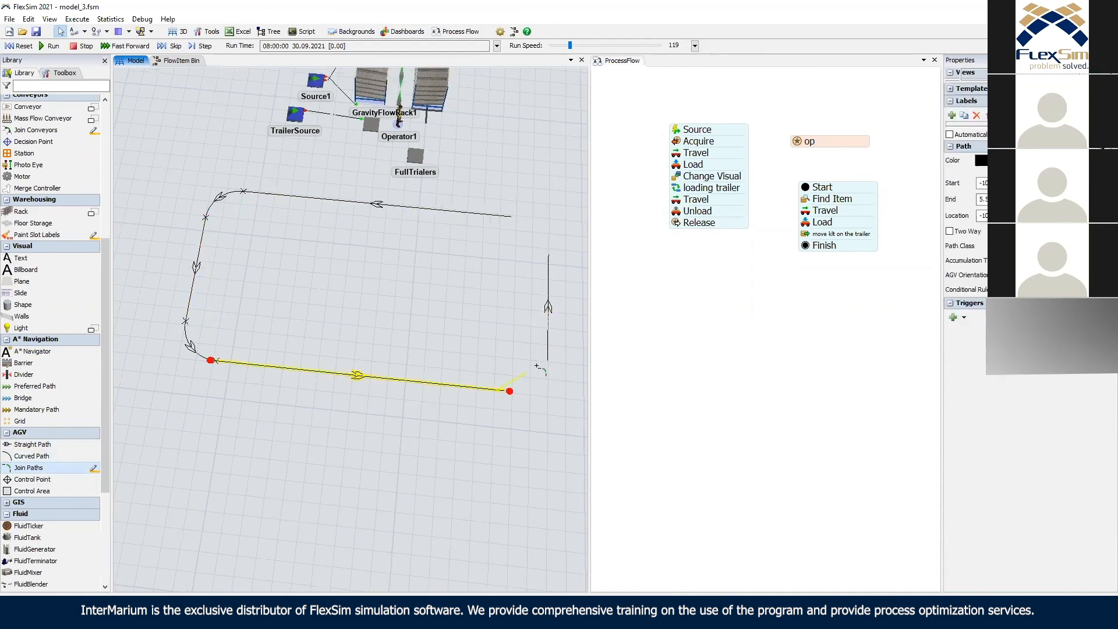
click(548, 354)
click(507, 218)
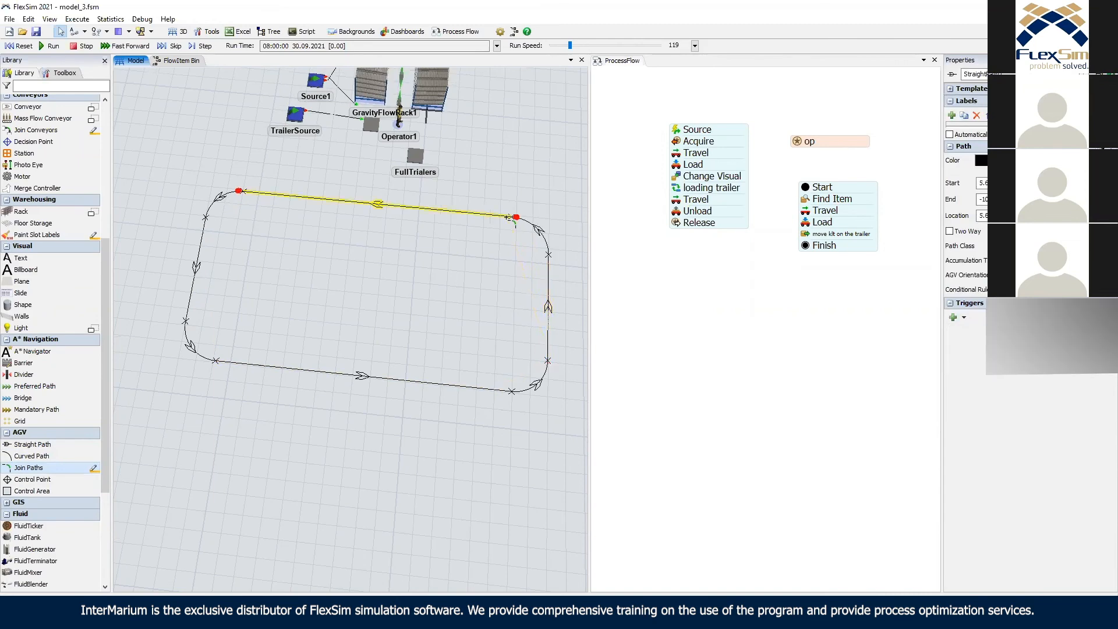
click(466, 300)
right_drag(433, 307, 380, 346)
drag(350, 312, 392, 389)
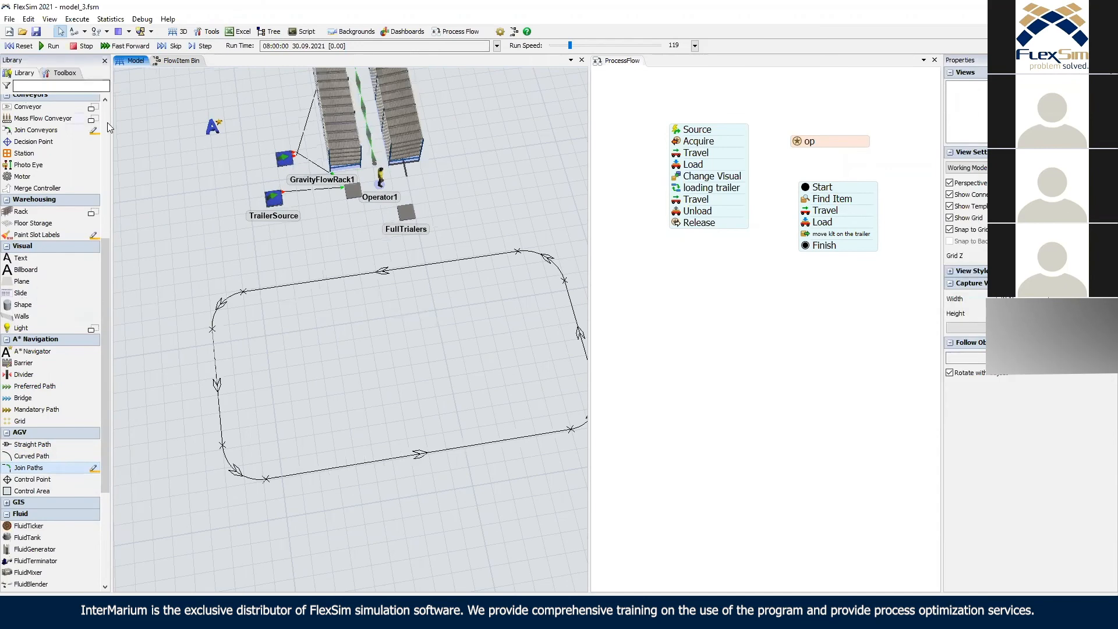
scroll(52, 233, up, 8)
drag(32, 228, 330, 259)
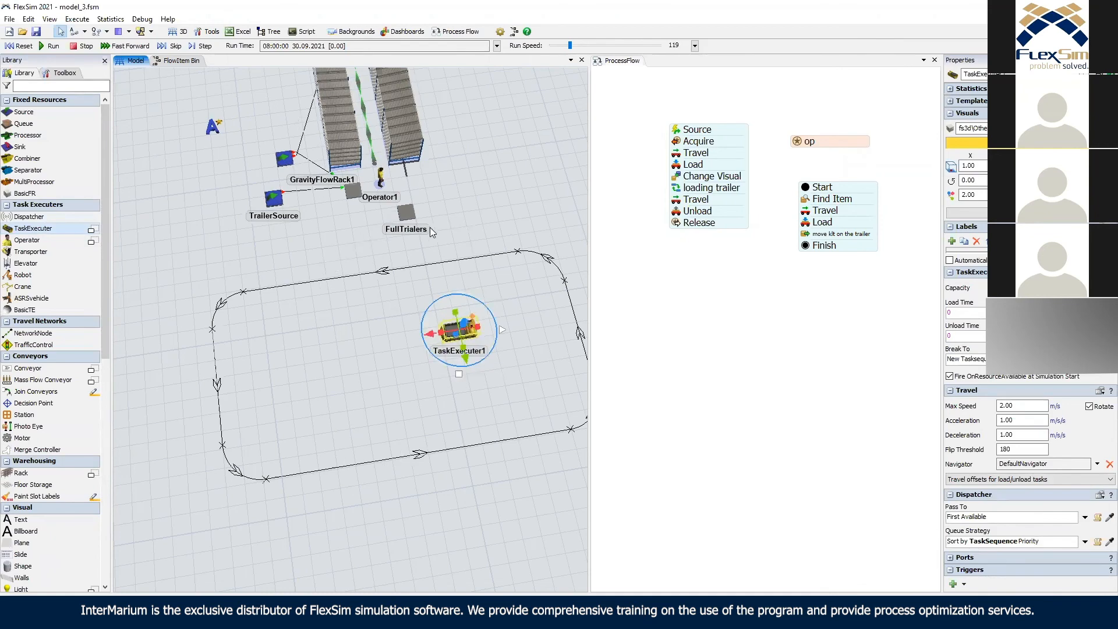
click(459, 240)
drag(479, 306, 245, 383)
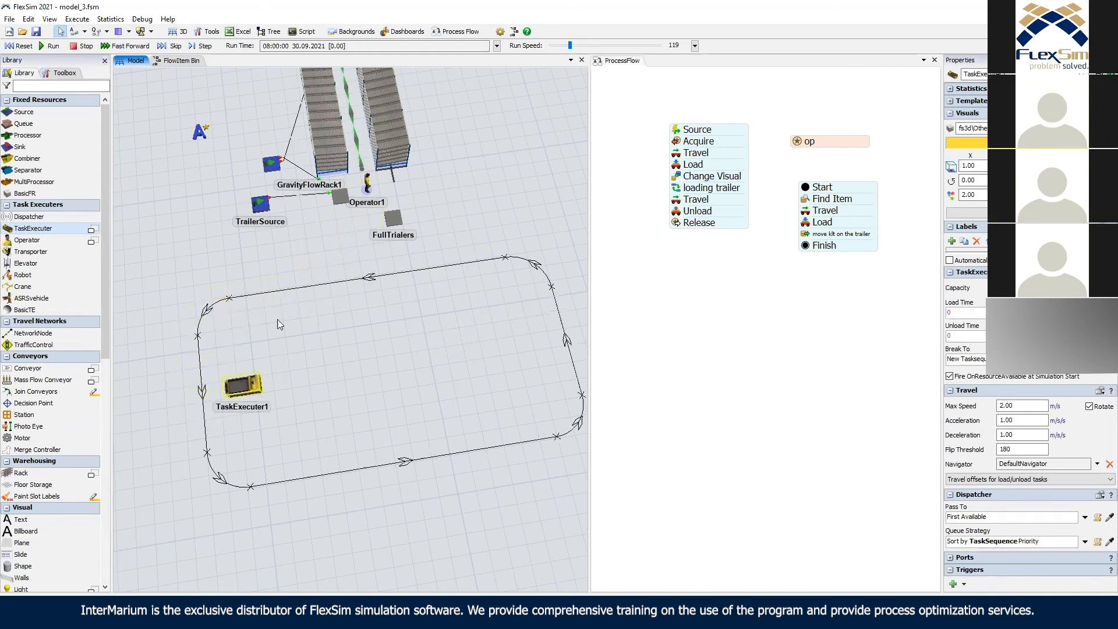
key(Delete)
Add a curved AGV path branching from the loop's rack-side straight toward the EmptyTrailers queue.
right_drag(309, 347, 408, 185)
right_drag(354, 253, 119, 356)
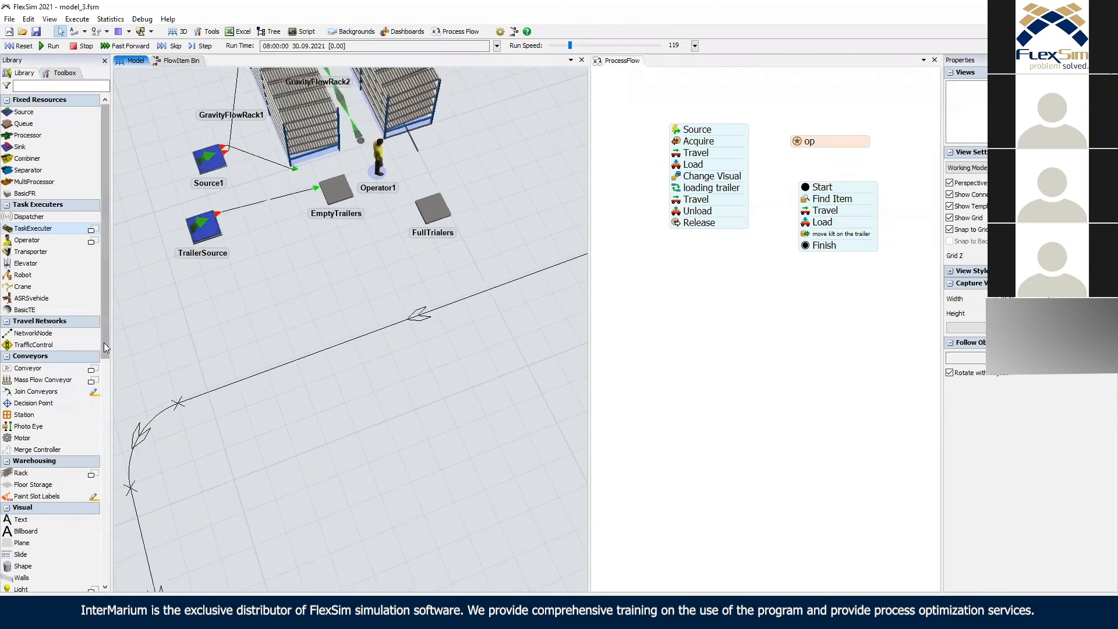
scroll(108, 442, down, 6)
click(31, 501)
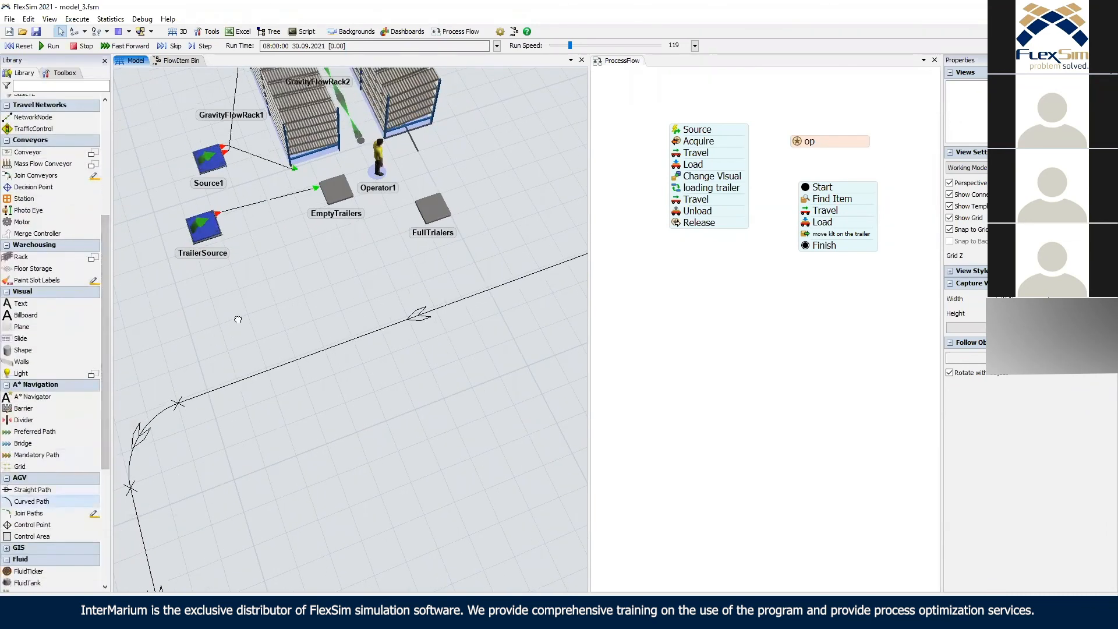
drag(316, 332, 309, 372)
click(224, 336)
drag(224, 337, 261, 279)
click(279, 316)
click(271, 312)
drag(210, 381, 259, 464)
drag(257, 378, 285, 454)
drag(317, 412, 300, 437)
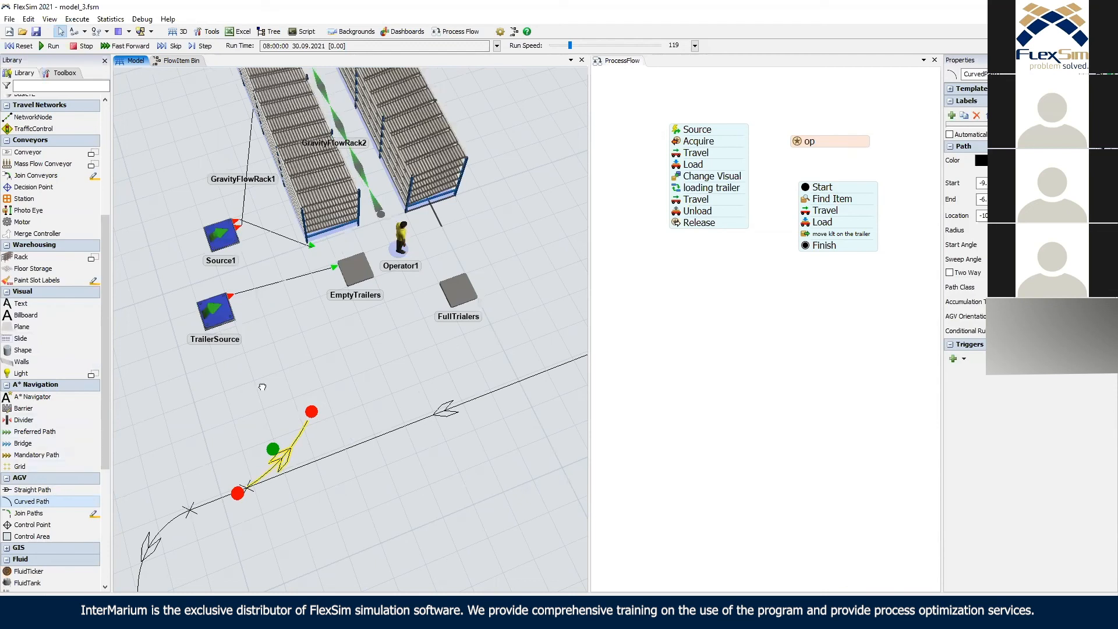
Continue the branch with a second, oppositely bending curved path ending near the EmptyTrailers queue.
mouse_move(320, 405)
mouse_down()
mouse_move(281, 386)
mouse_move(362, 343)
mouse_up()
drag(322, 404, 257, 407)
mouse_move(372, 345)
mouse_down()
mouse_move(349, 323)
mouse_move(372, 355)
mouse_up()
click(431, 375)
Move the FullTrialers queue away from EmptyTrailers to X 2.50.
drag(416, 286, 466, 292)
right_drag(343, 319, 426, 318)
scroll(427, 319, down, 3)
drag(430, 322, 460, 320)
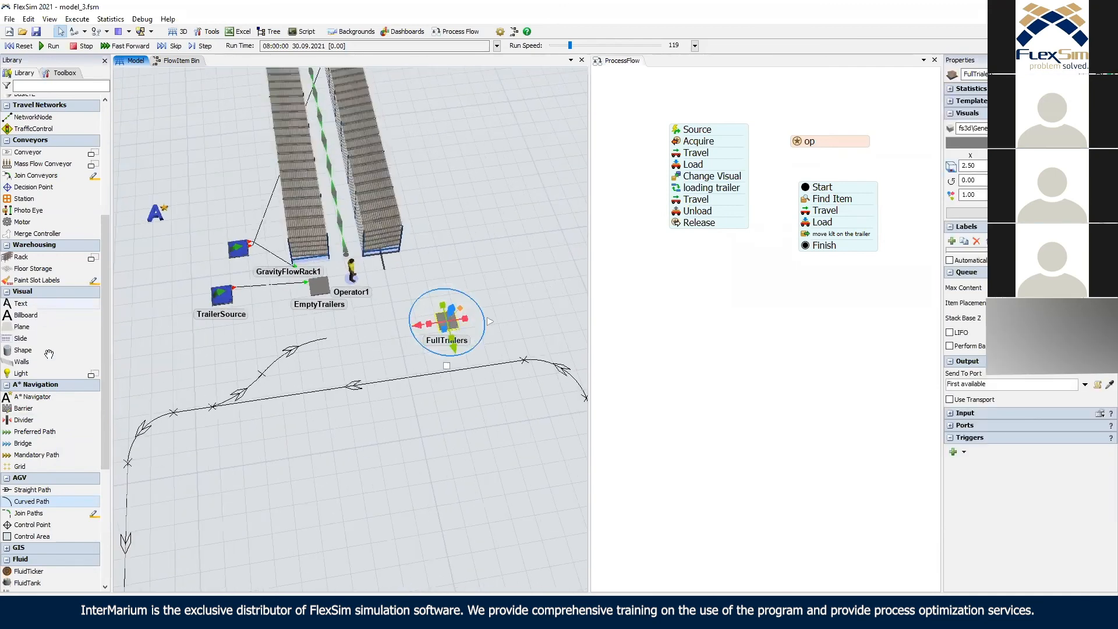
Extend the branch with a straight path from the second curve's end, shortened to stop just before the FullTrialers queue.
click(32, 489)
click(321, 339)
click(529, 309)
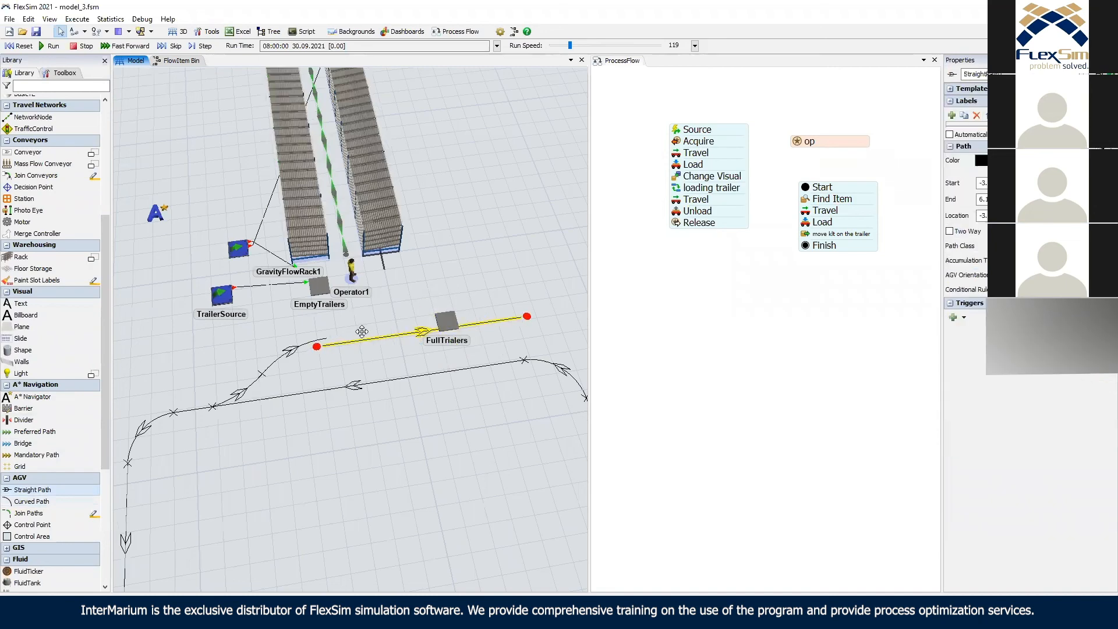
click(520, 309)
drag(518, 309, 411, 326)
double_click(513, 310)
click(501, 313)
click(423, 361)
right_drag(423, 361, 287, 340)
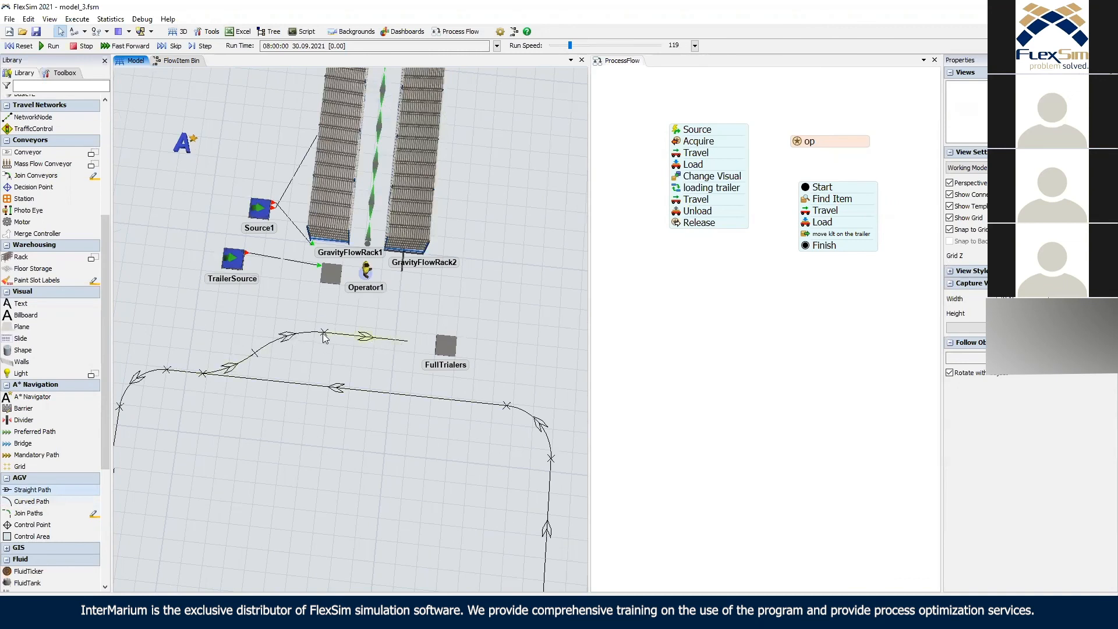
Make the branch's straight path and both curved paths two-way.
click(379, 341)
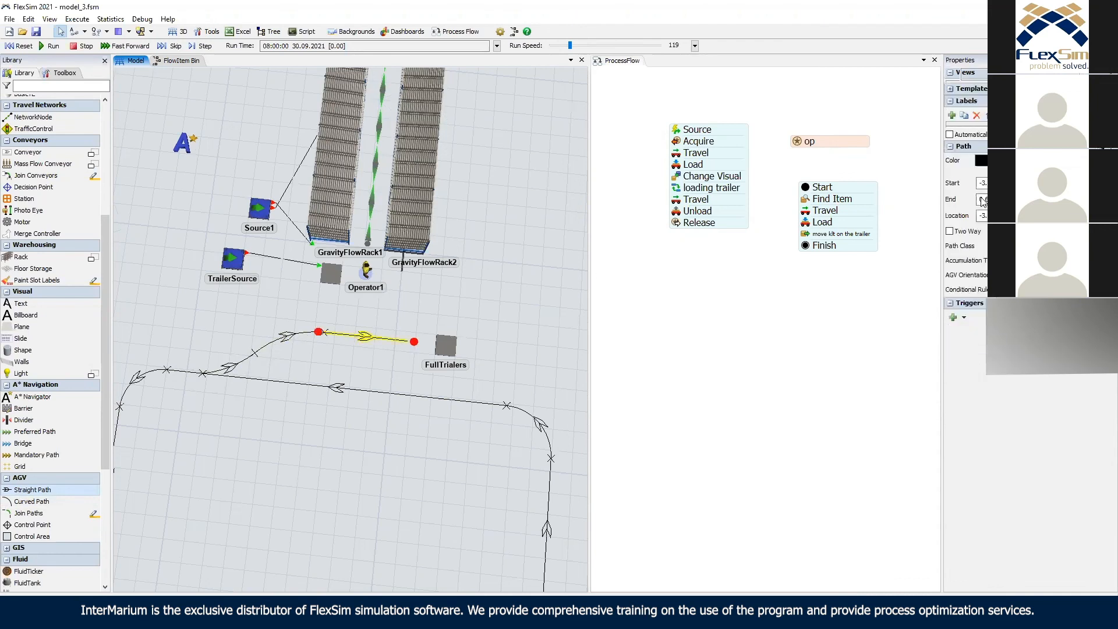
click(277, 348)
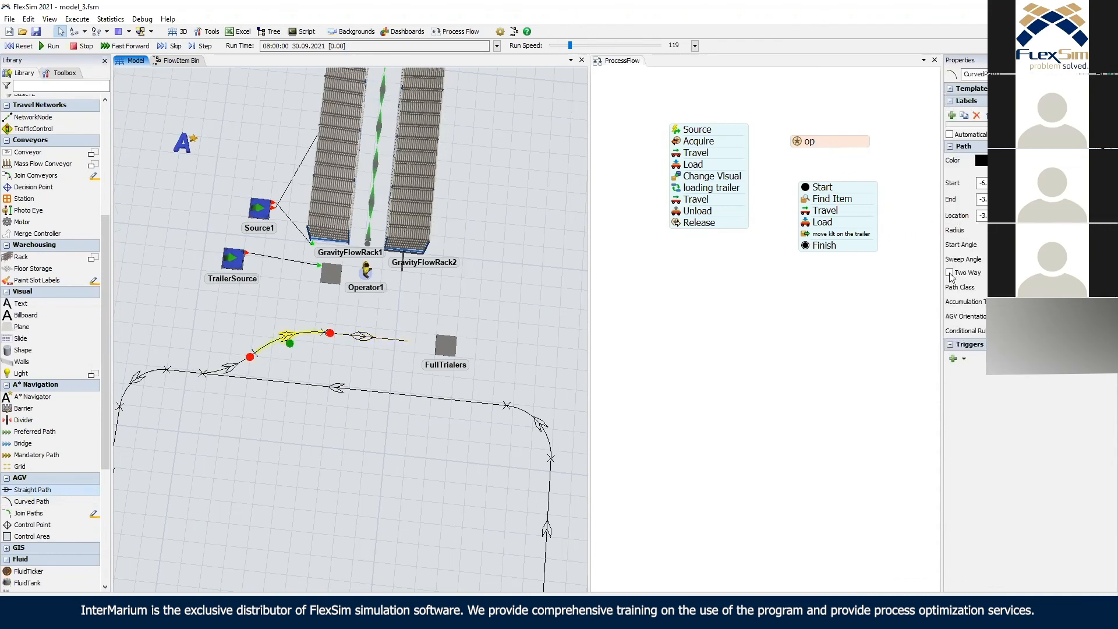
click(249, 358)
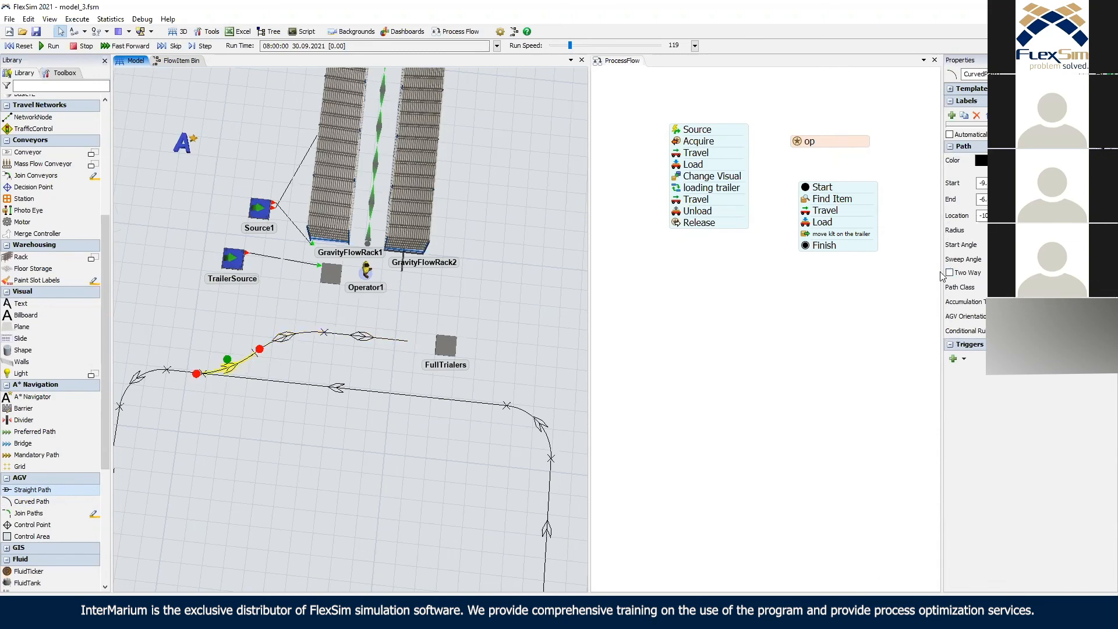
click(370, 399)
Add a TaskExecuter outside the loop, beside its short side nearest FullTrialers, at X 11.00.
right_drag(446, 338, 338, 380)
right_drag(330, 332, 170, 295)
drag(128, 325, 128, 300)
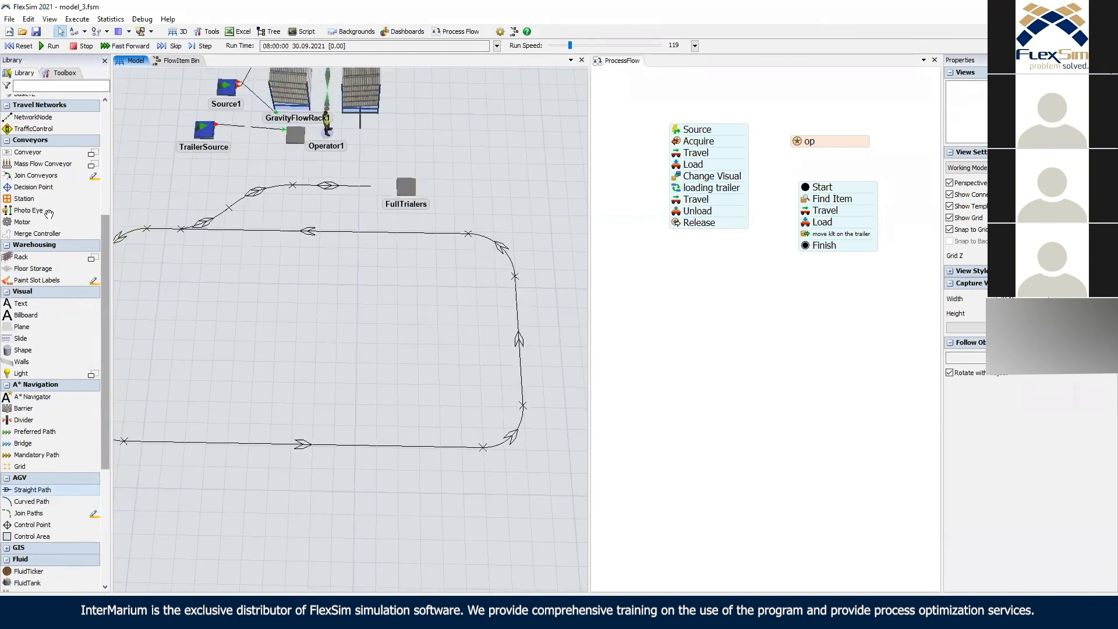
drag(330, 319, 322, 317)
scroll(317, 327, down, 6)
scroll(338, 301, up, 7)
scroll(338, 302, up, 3)
scroll(178, 260, down, 4)
drag(107, 247, 108, 135)
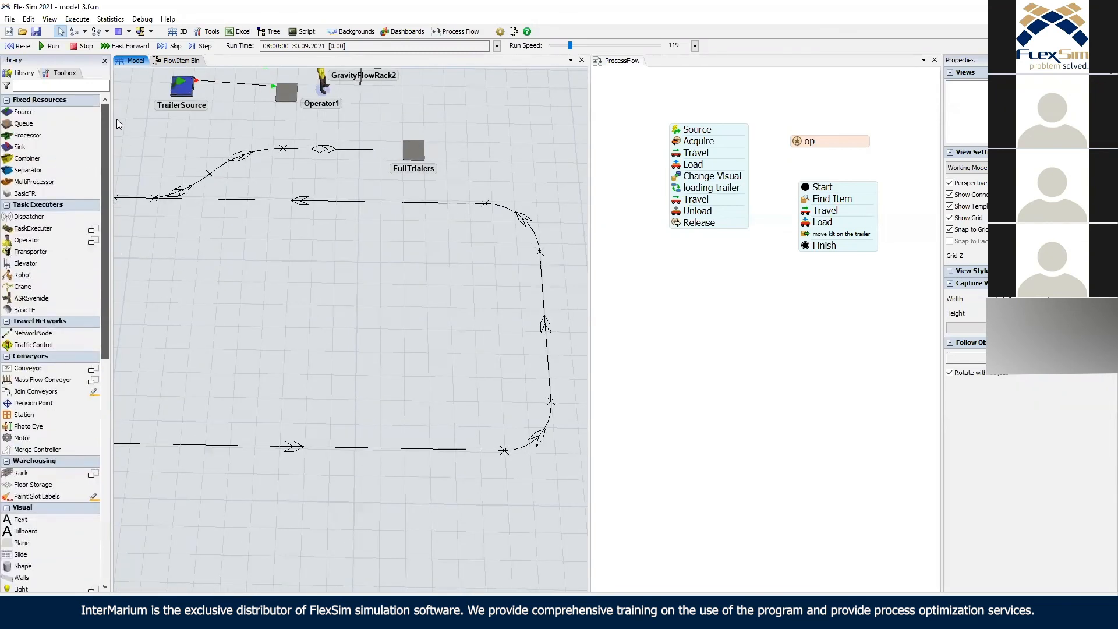
drag(28, 228, 411, 293)
drag(479, 302, 501, 318)
drag(441, 261, 385, 240)
drag(440, 293, 550, 273)
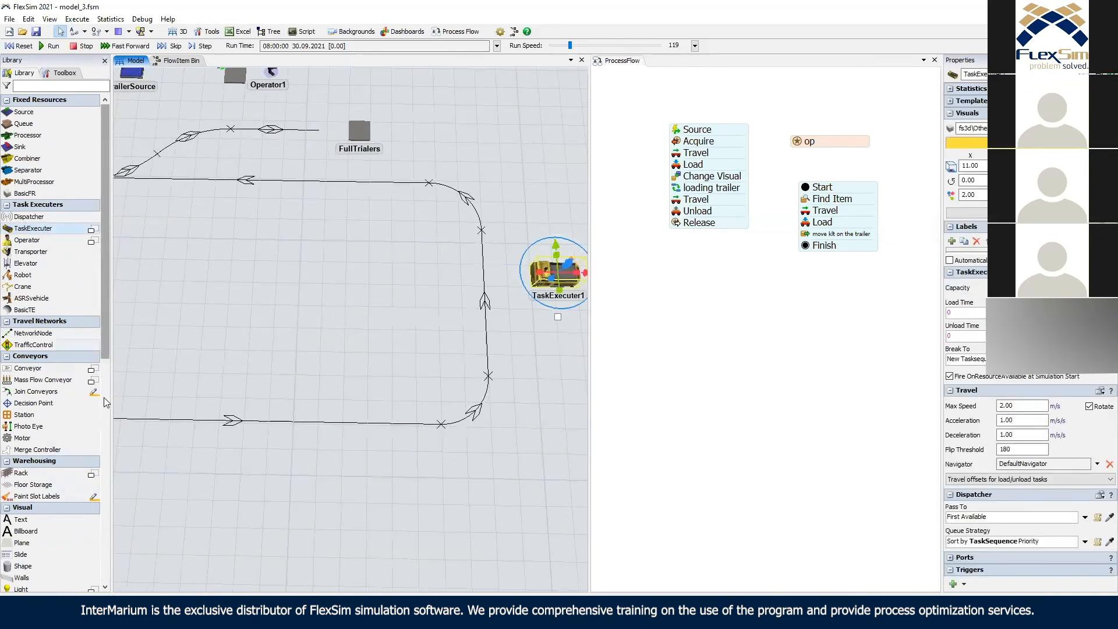
Add an AGV control point on the loop's short side beside TaskExecuter1 and connect the TaskExecuter to it.
scroll(105, 500, down, 7)
scroll(105, 499, down, 2)
click(48, 434)
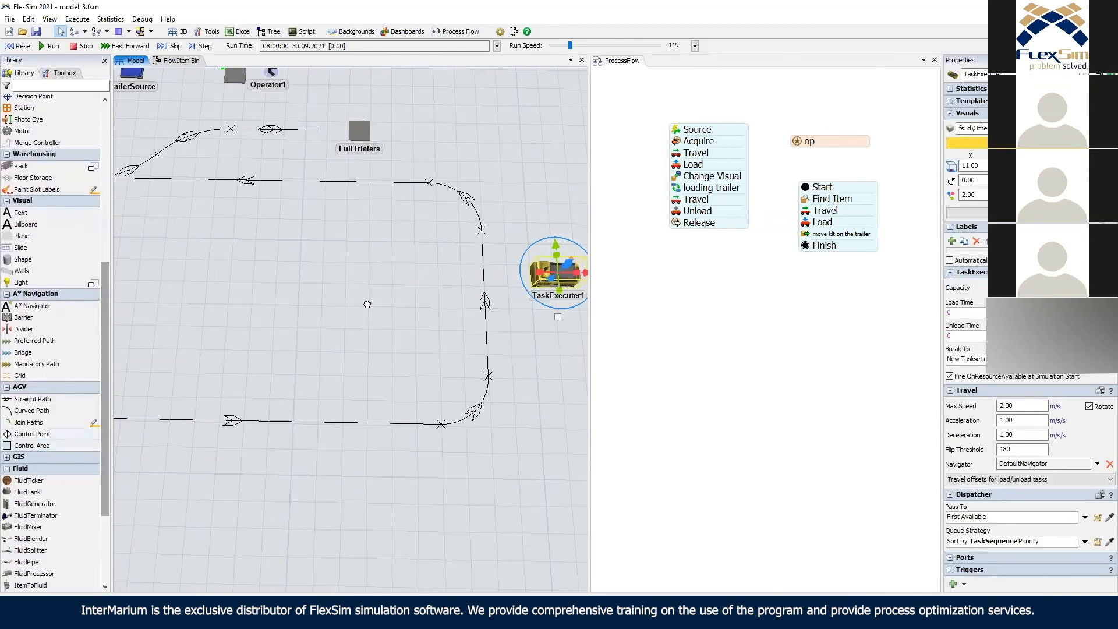
click(482, 274)
drag(507, 309, 466, 311)
key(a)
drag(516, 282, 446, 278)
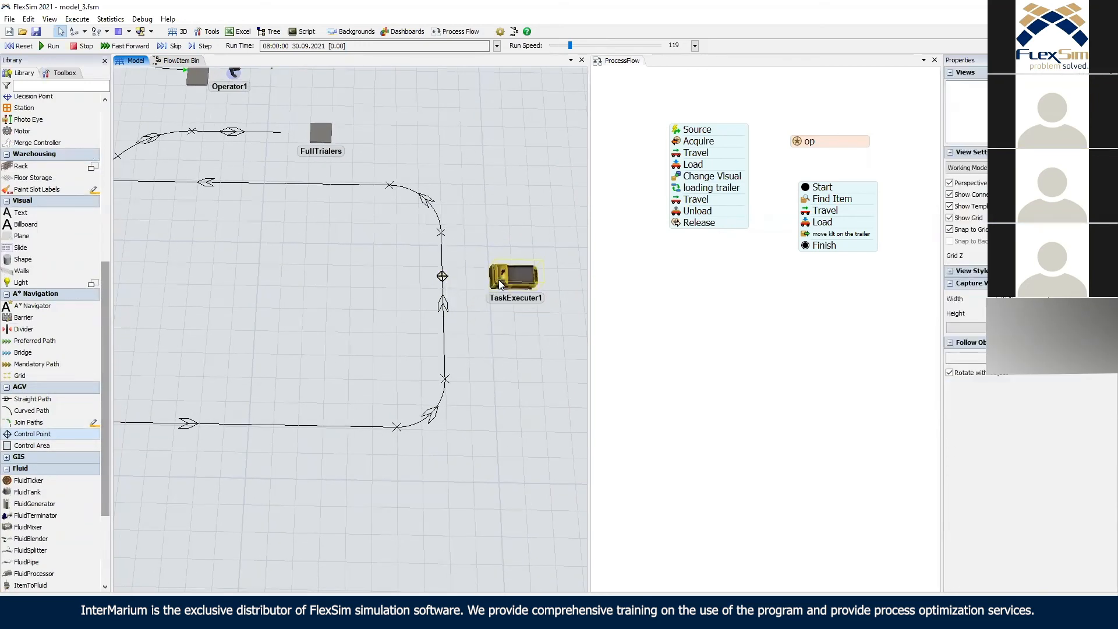
drag(498, 285, 442, 276)
click(476, 285)
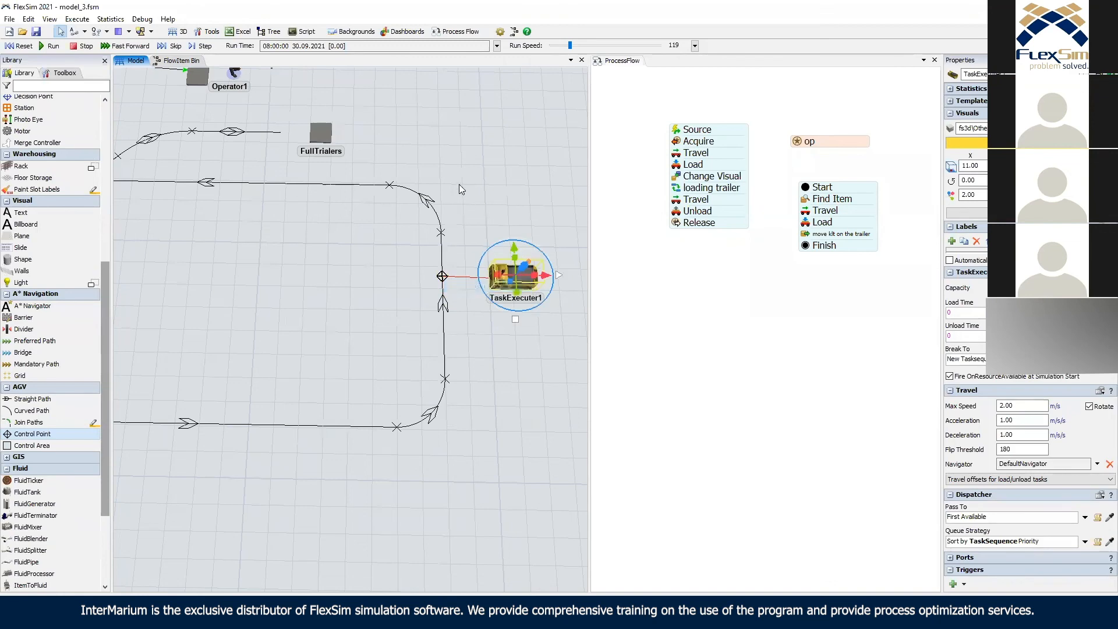
Add a second AGV control point near the end of the branch path, just before the FullTrialers queue.
click(300, 292)
drag(299, 292, 390, 361)
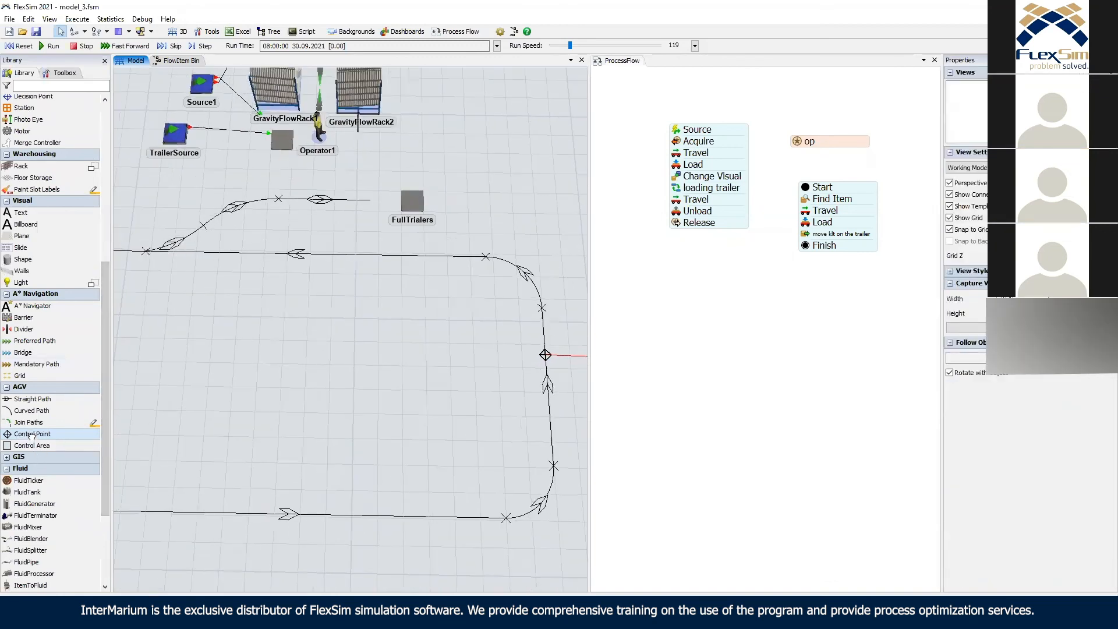
click(356, 202)
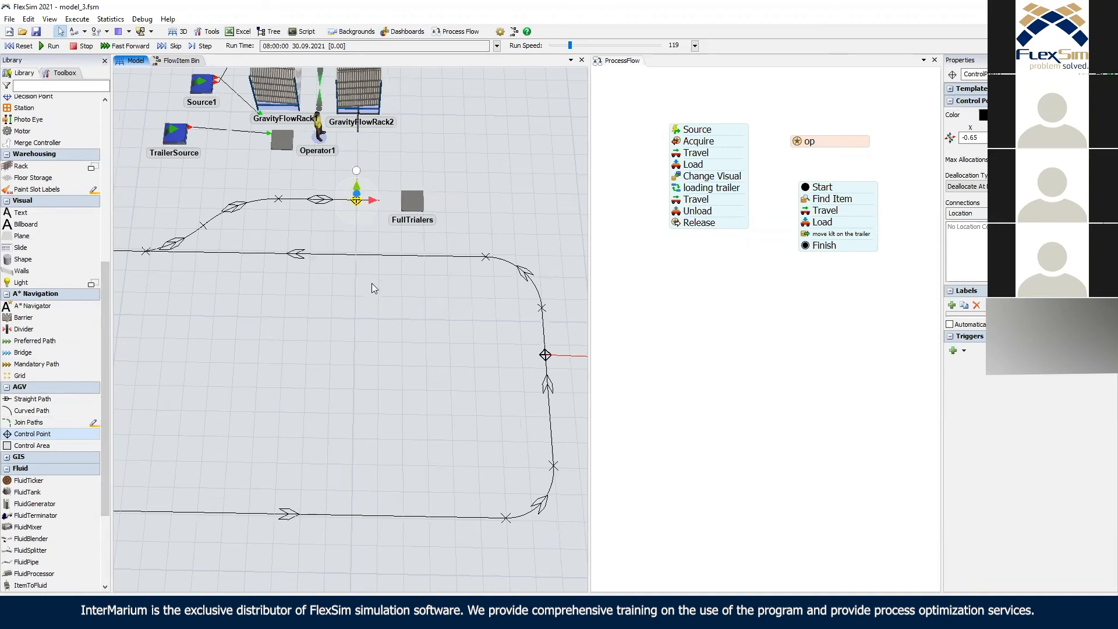
Examine the layout of the racks, queues, AGV loop and control points from several angles.
click(372, 311)
scroll(371, 312, down, 4)
scroll(320, 336, down, 3)
right_drag(339, 315, 407, 298)
scroll(362, 214, up, 3)
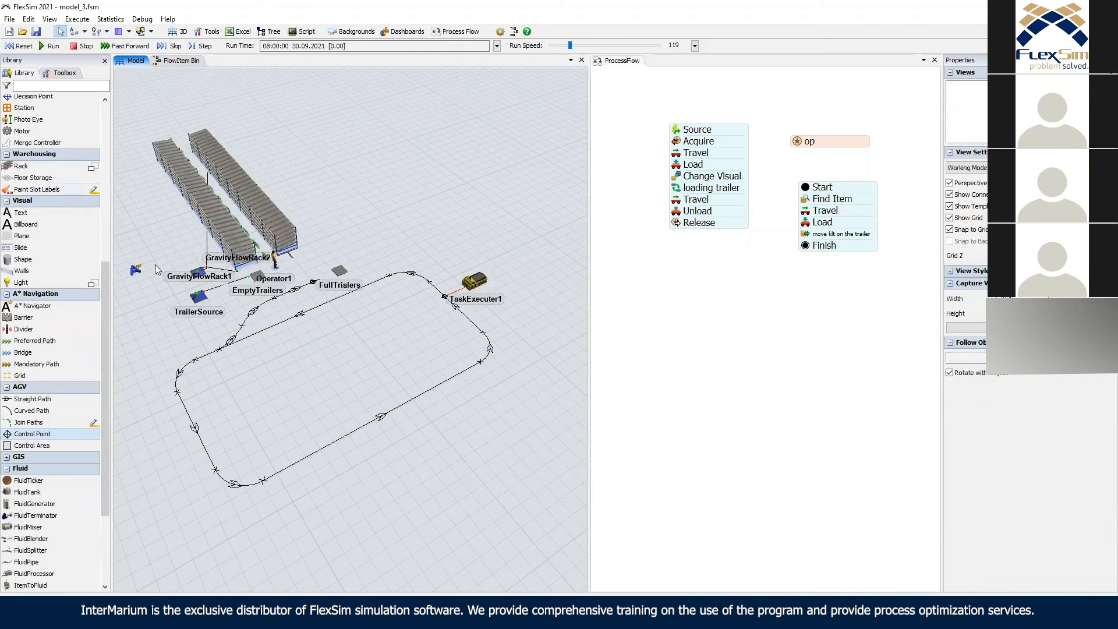
right_drag(393, 214, 341, 288)
scroll(369, 286, up, 5)
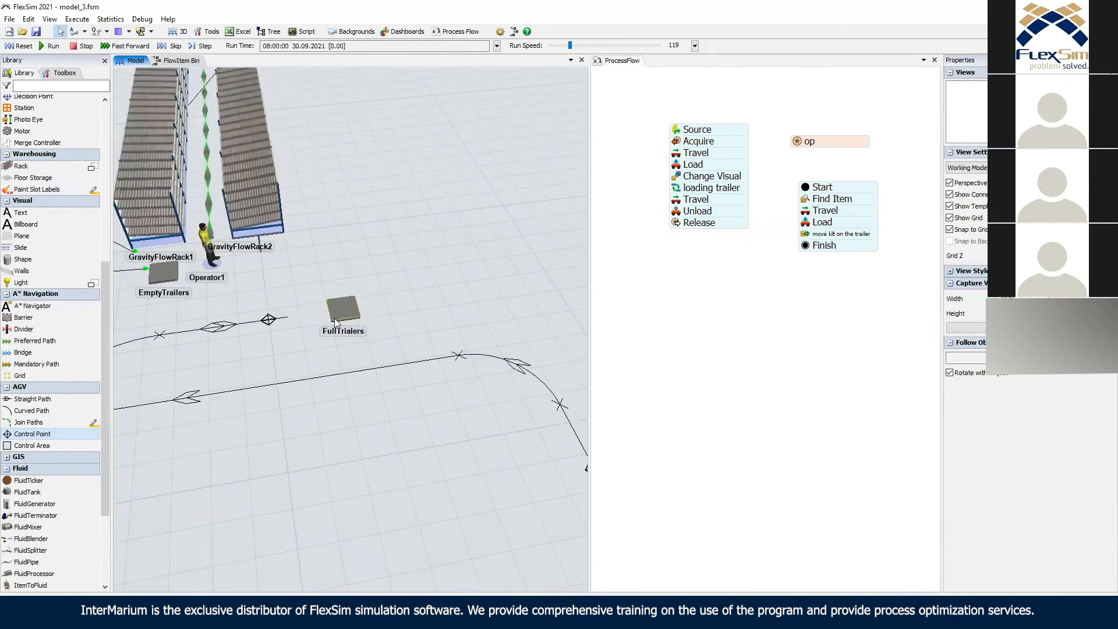
drag(295, 320, 189, 187)
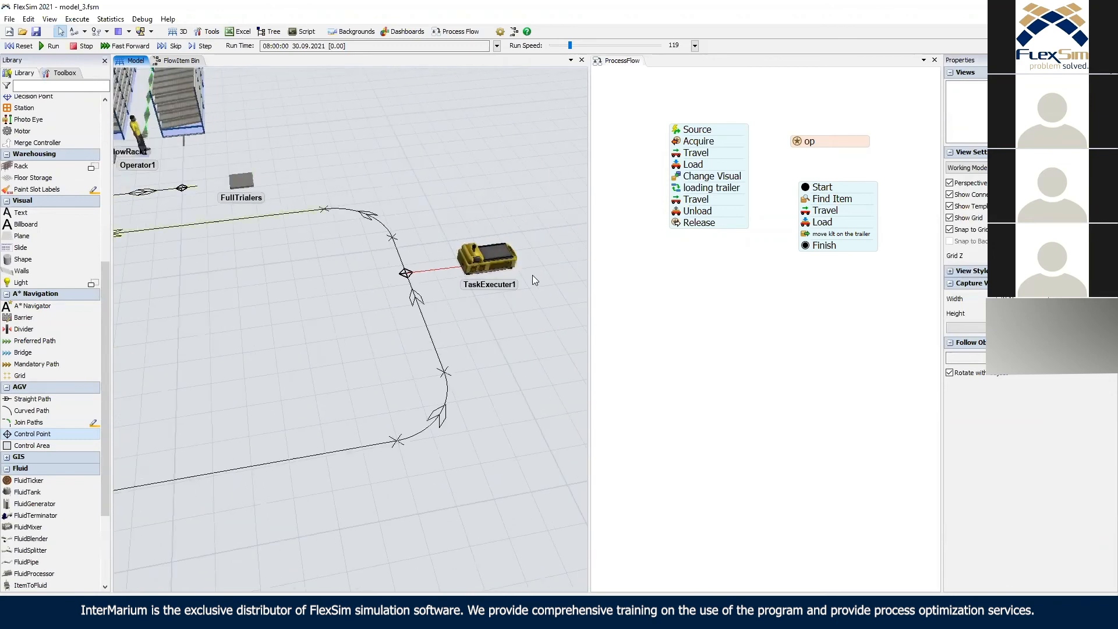
Start a new process flow block with a Schedule Source below the trailer-loading block, followed by a Wait for Event activity.
drag(674, 268, 692, 212)
scroll(668, 249, up, 2)
scroll(692, 247, up, 2)
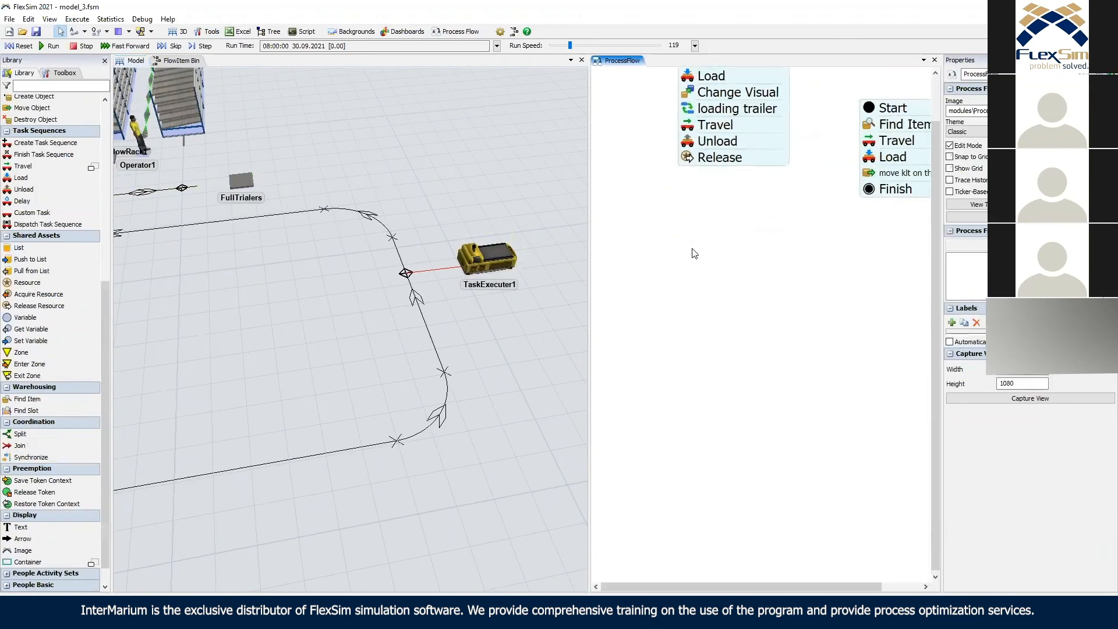
double_click(692, 248)
click(731, 172)
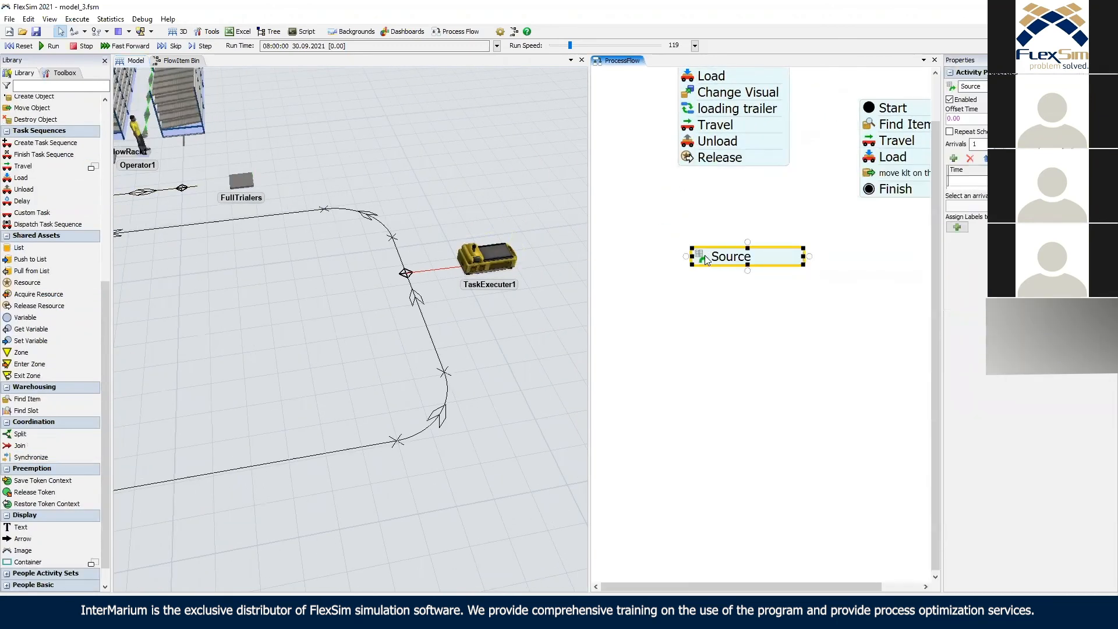
drag(705, 254, 697, 276)
double_click(700, 301)
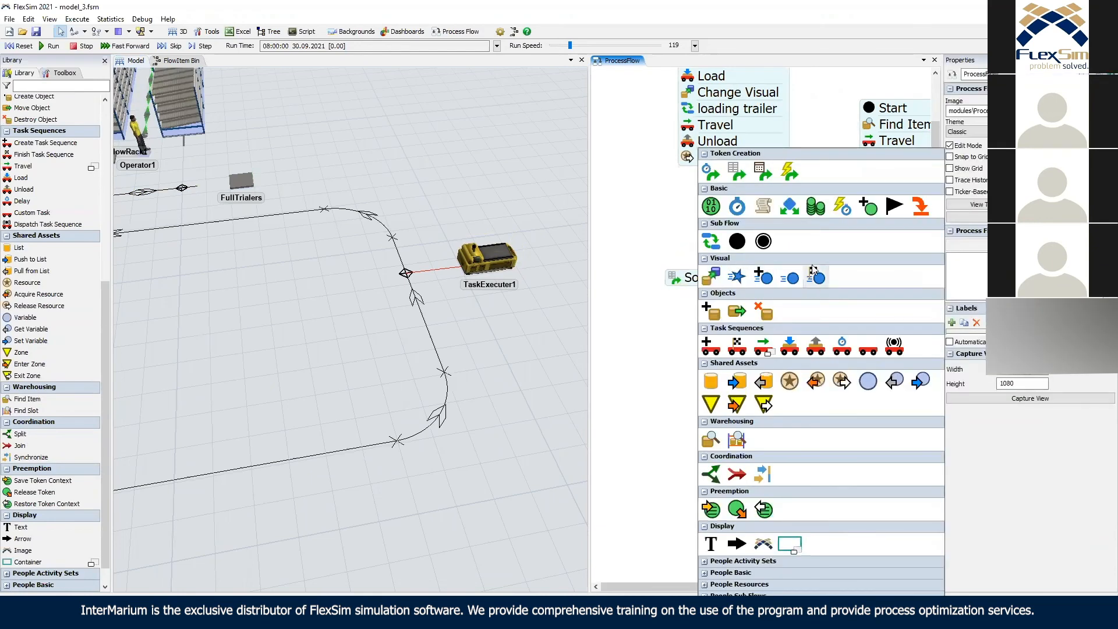
click(840, 207)
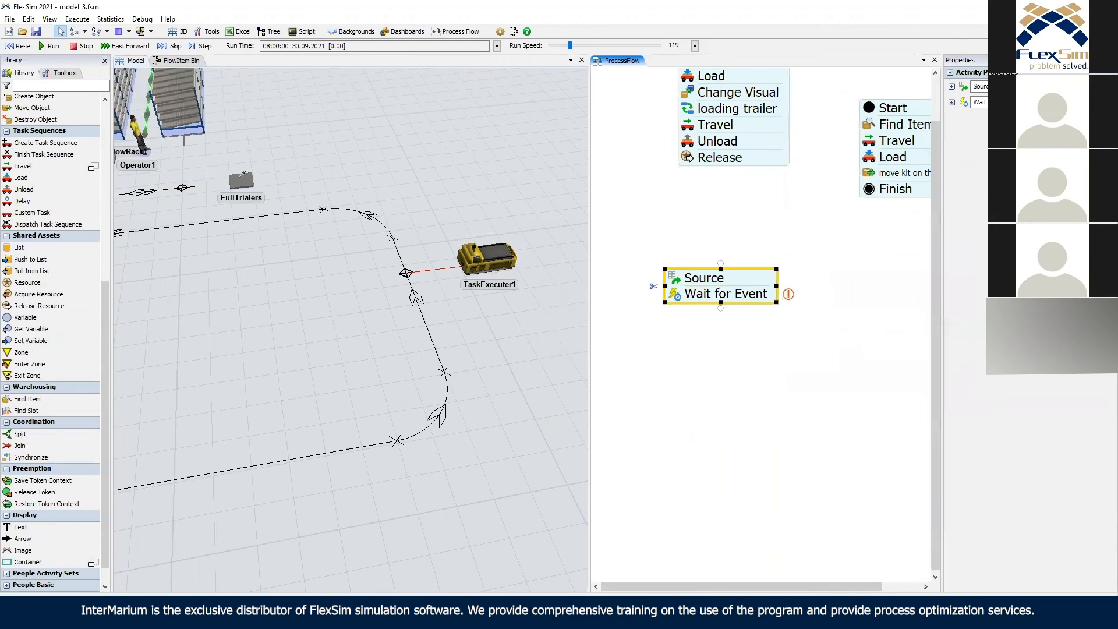
Make the Wait for Event listen to FullTrialers' OnContentChange event with the change rule Increase To Exact Value.
click(242, 180)
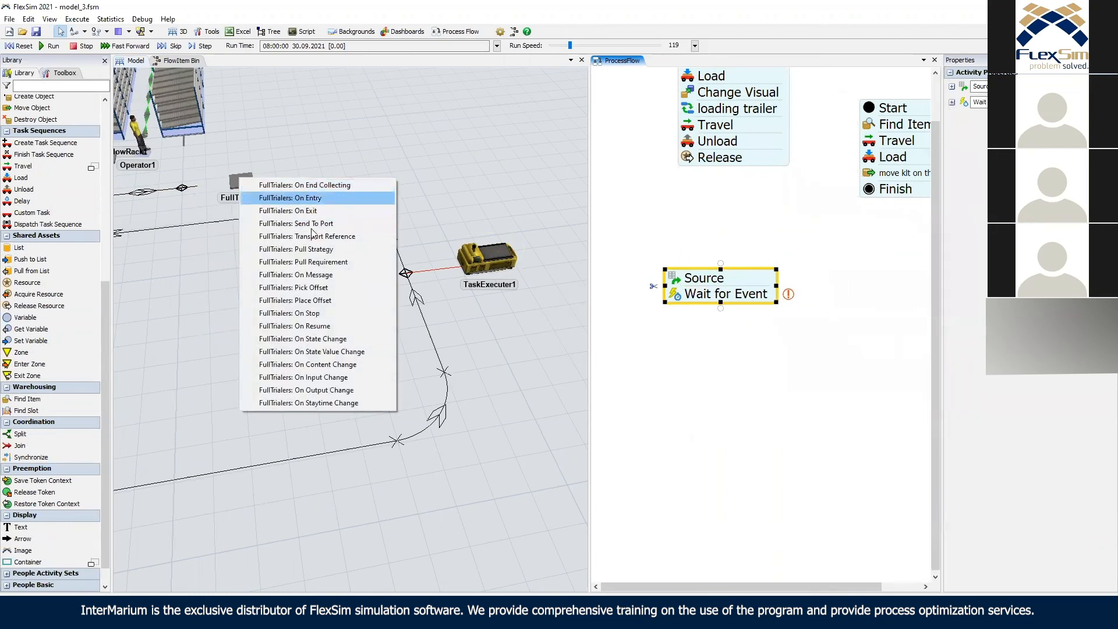
click(343, 365)
double_click(687, 301)
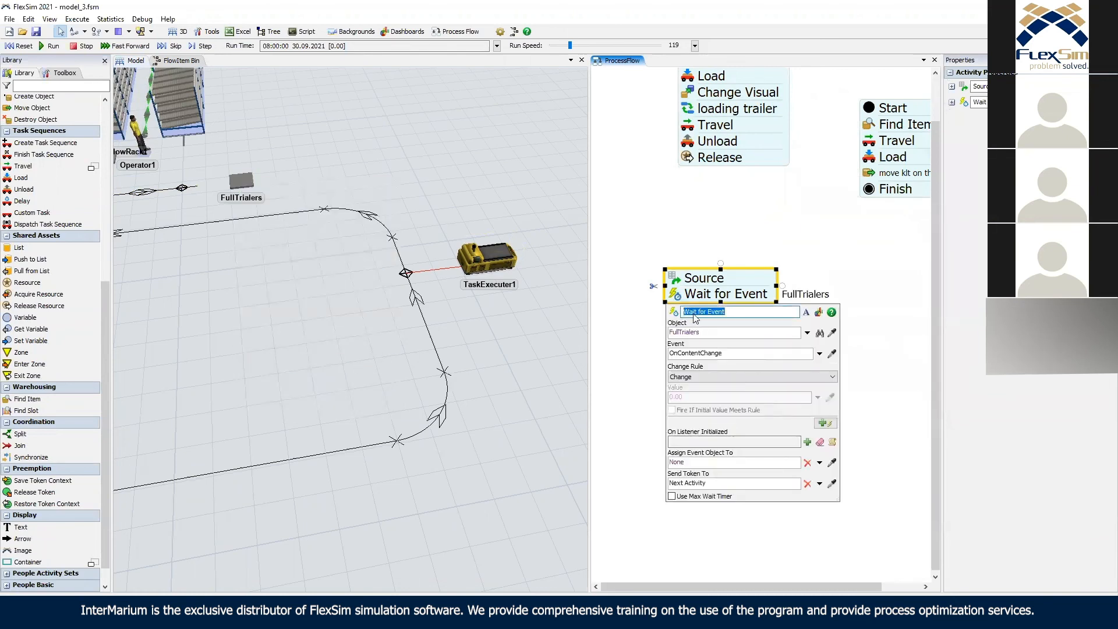
click(744, 379)
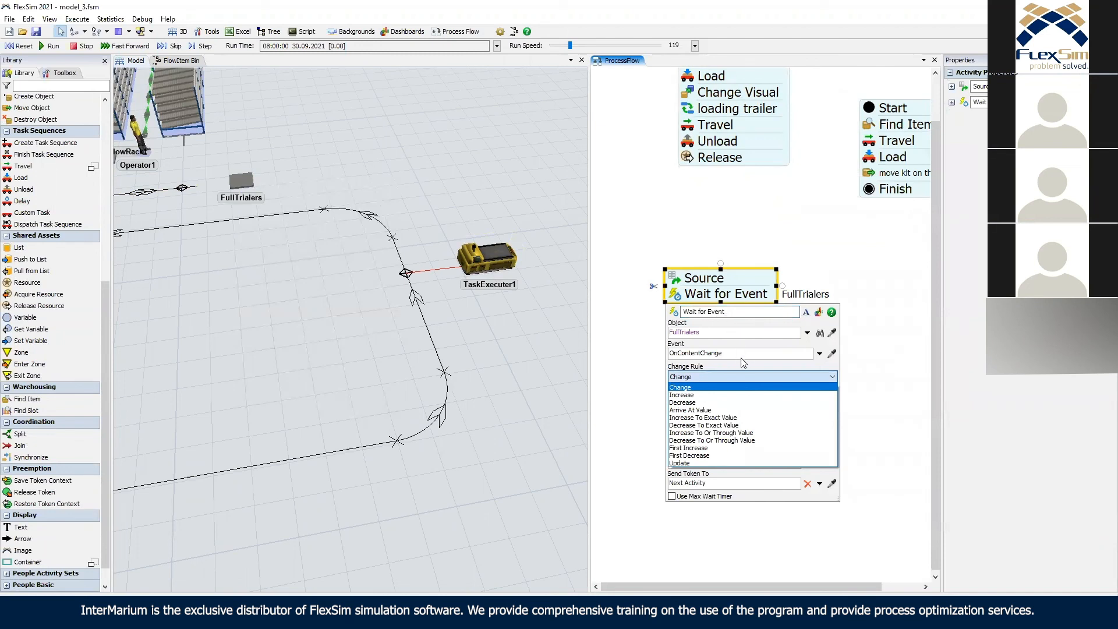
click(752, 419)
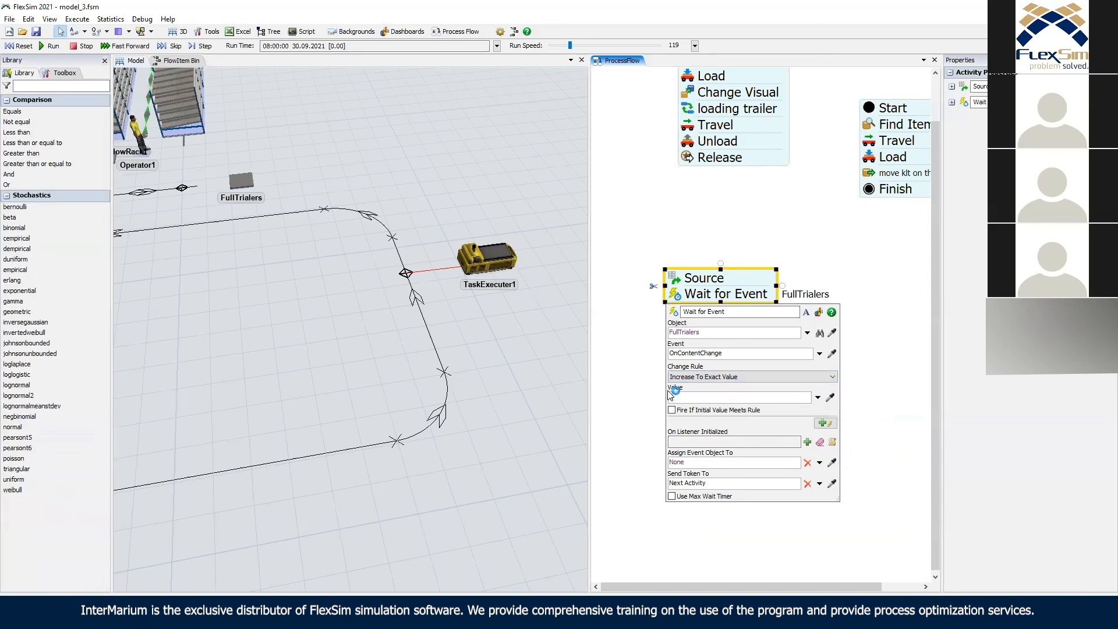
key(Return)
click(682, 236)
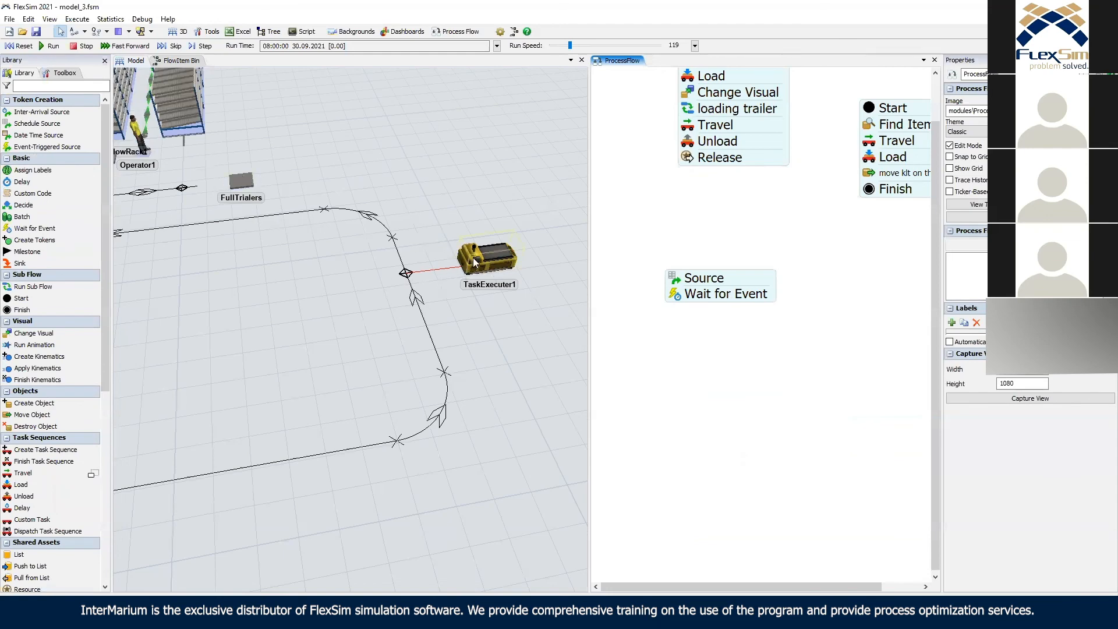
Add a Resource named "agv train" beside the new block and reference it to TaskExecuter1.
drag(828, 317, 816, 304)
double_click(816, 305)
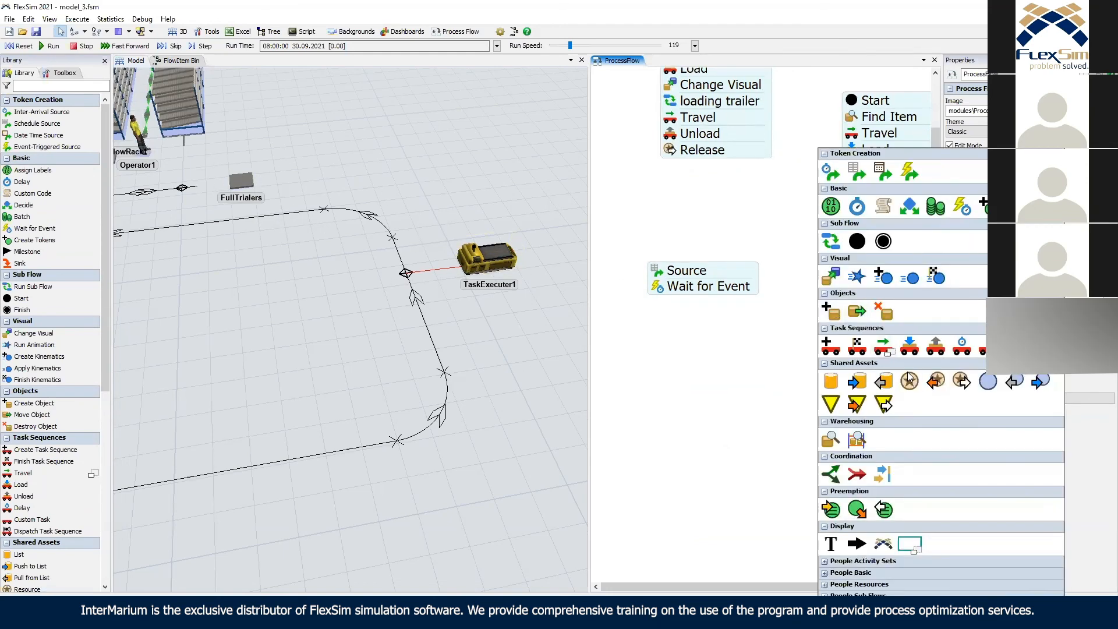
click(910, 379)
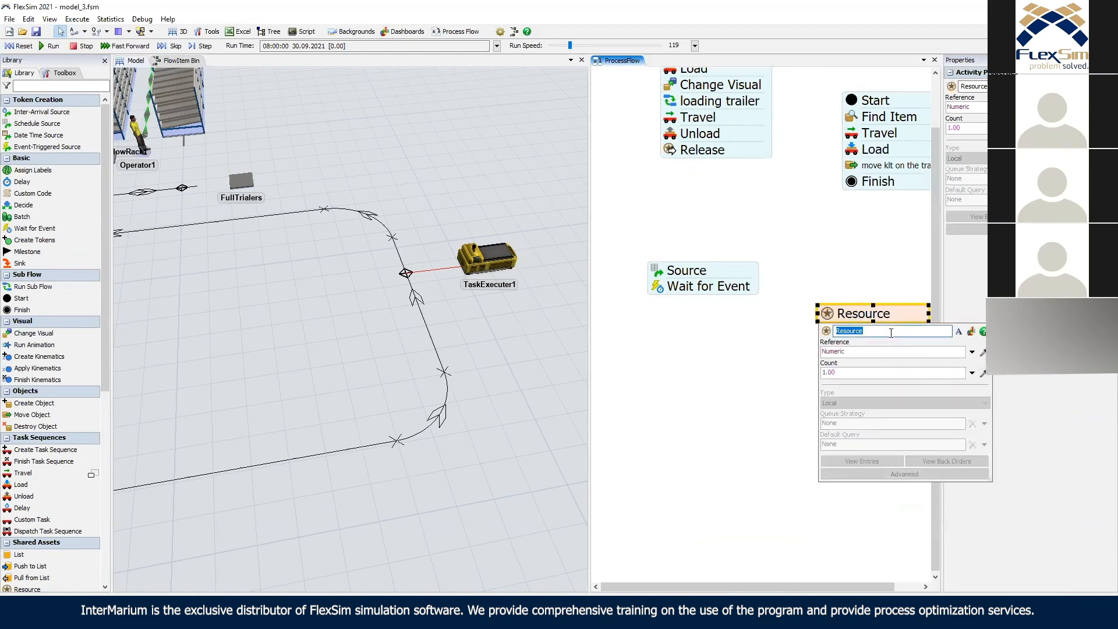
text(agv)
click(983, 353)
click(500, 257)
click(874, 332)
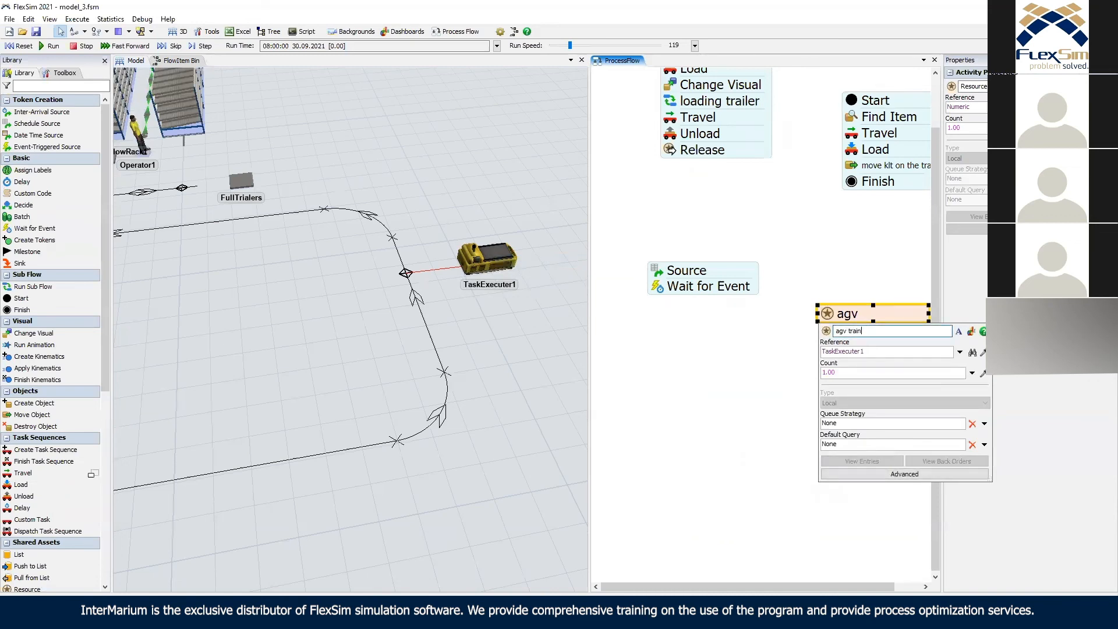
click(862, 300)
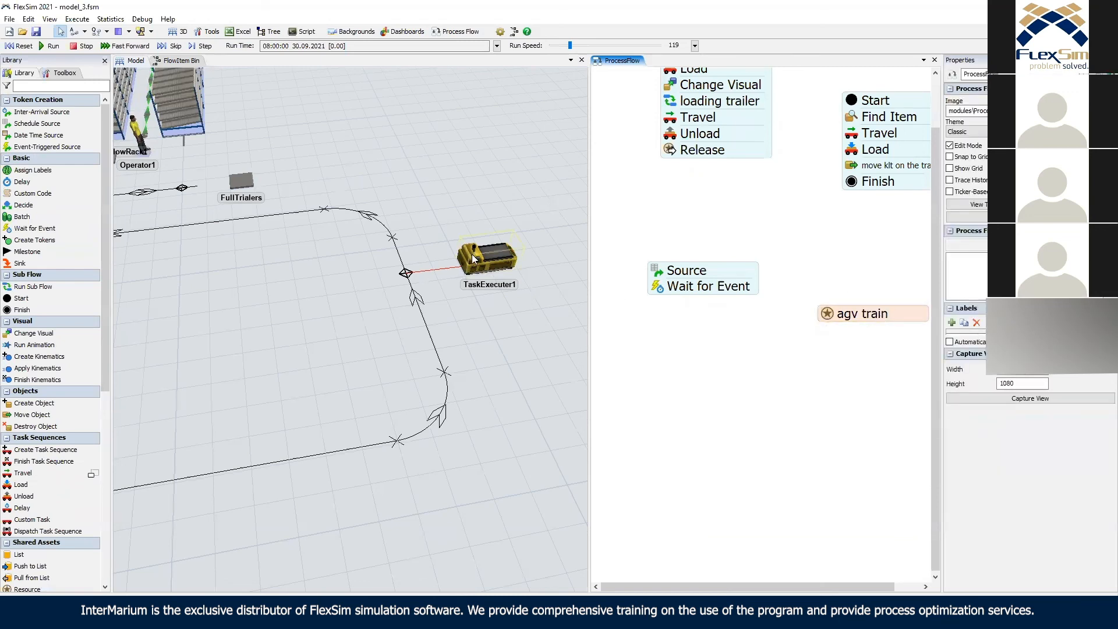
click(828, 314)
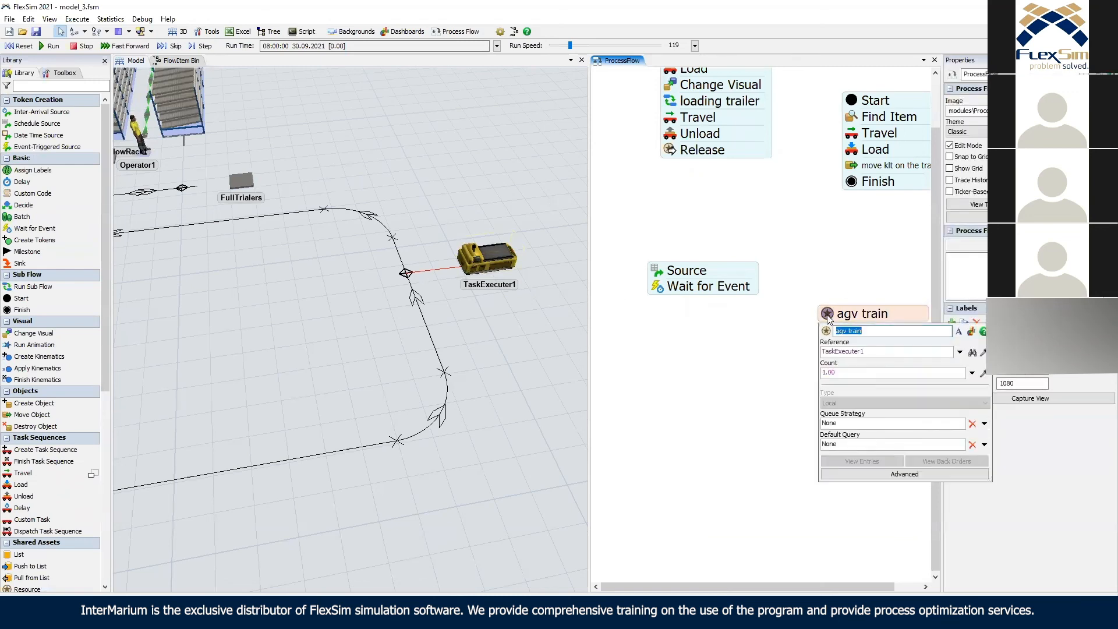
click(813, 270)
Append an Acquire activity for the agv train resource, assign it to token.train, and align the resource level with it.
double_click(668, 320)
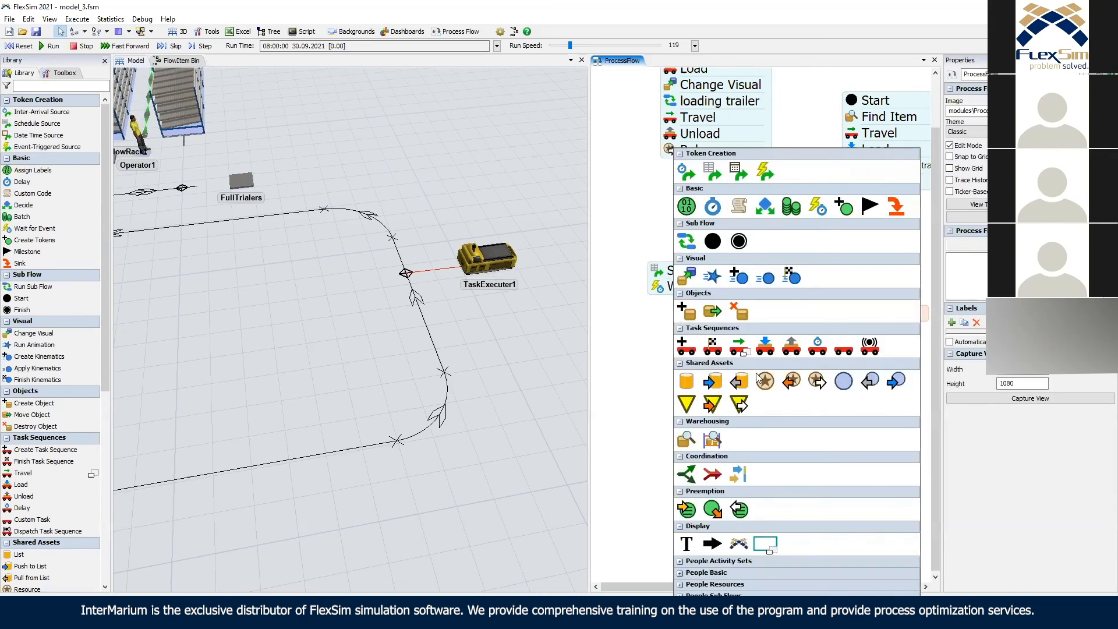
click(790, 382)
drag(682, 325, 662, 308)
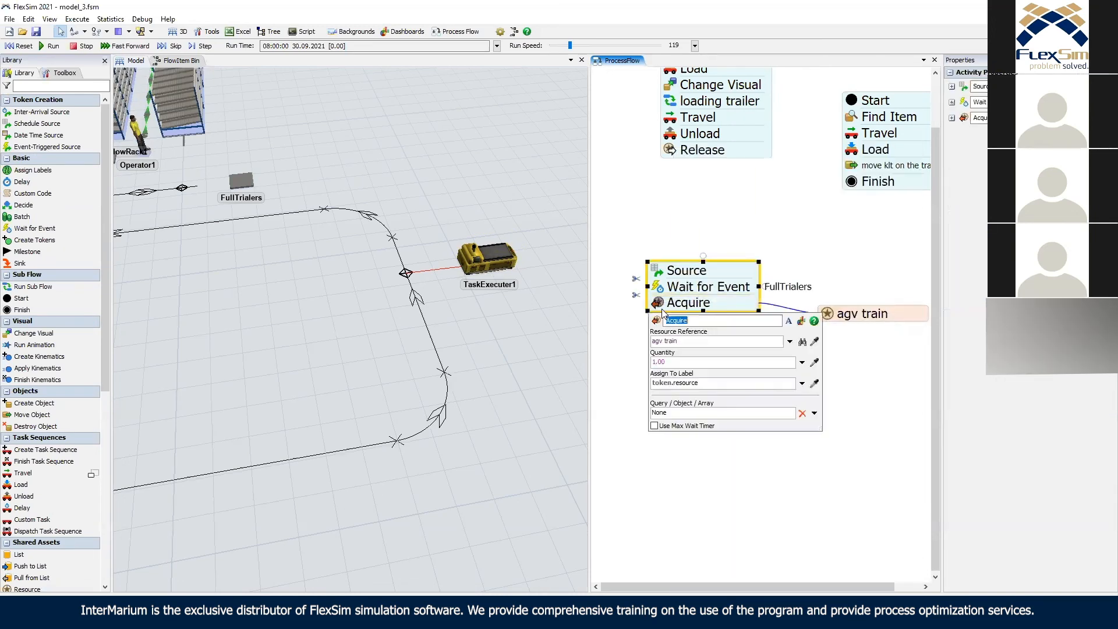
double_click(705, 379)
text(tra)
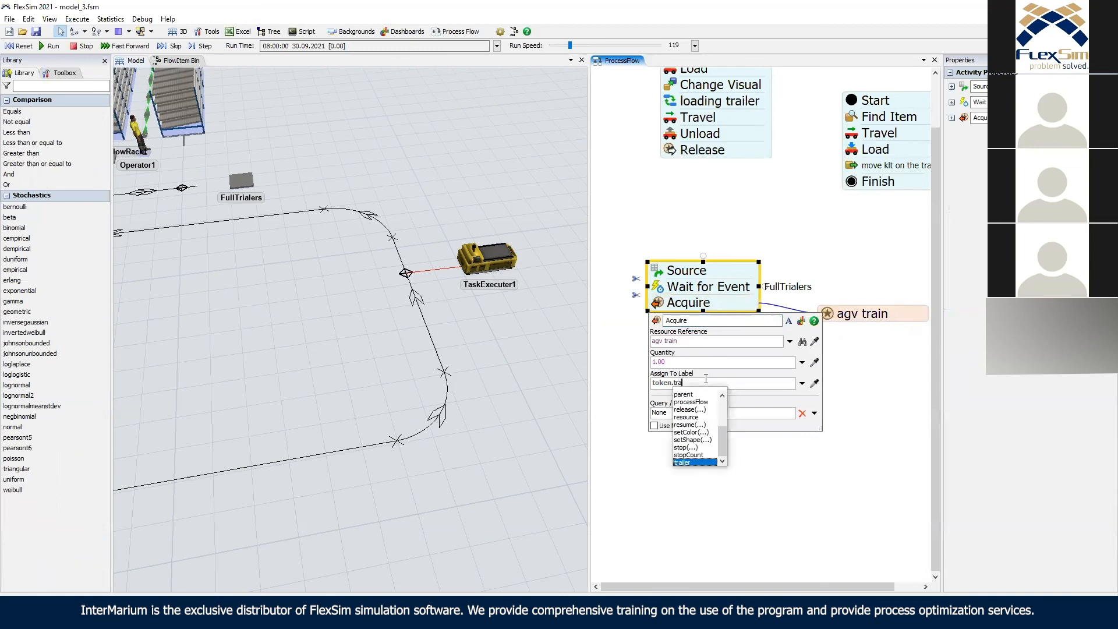
text(in)
click(789, 233)
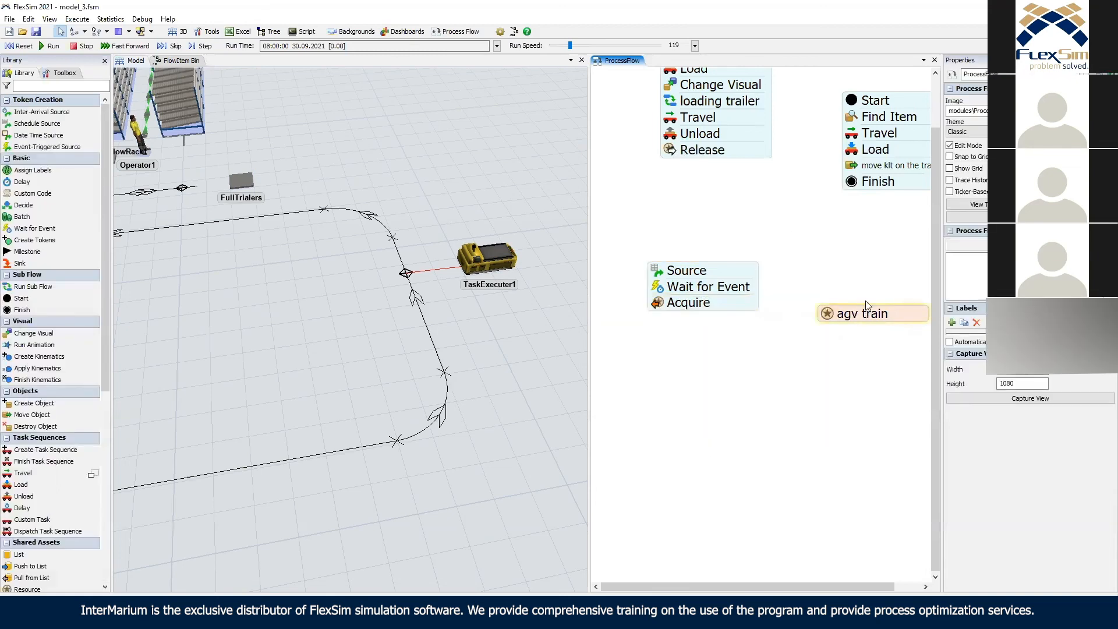
drag(866, 312, 865, 301)
click(832, 322)
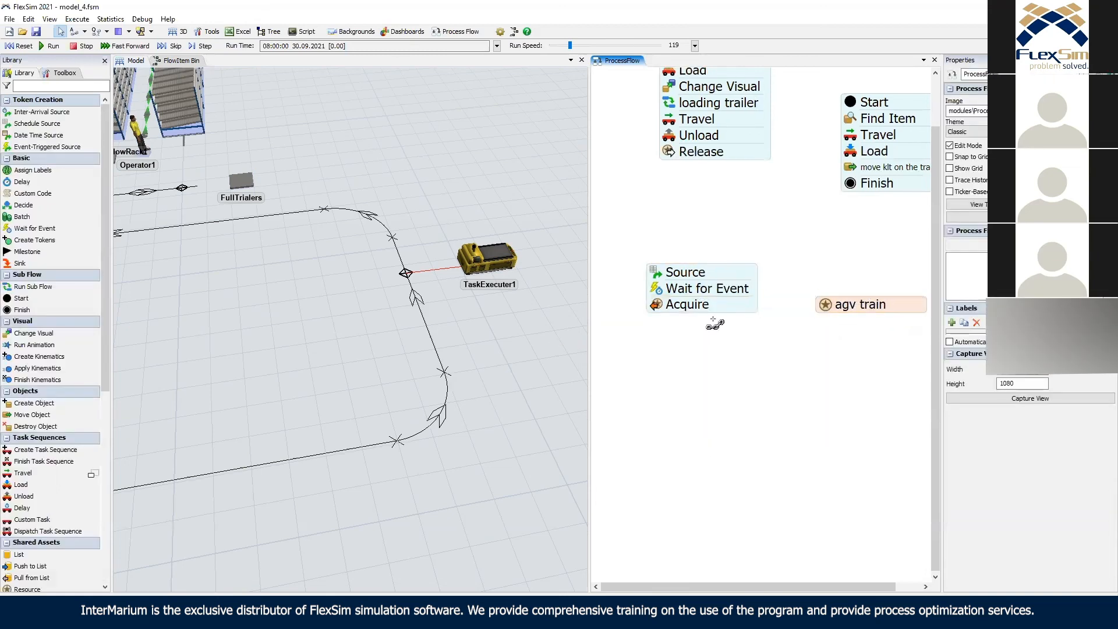
Run the simulation, reset and rerun it slowed to a run speed of 10.50 to check the new token flow, and stop it.
click(50, 46)
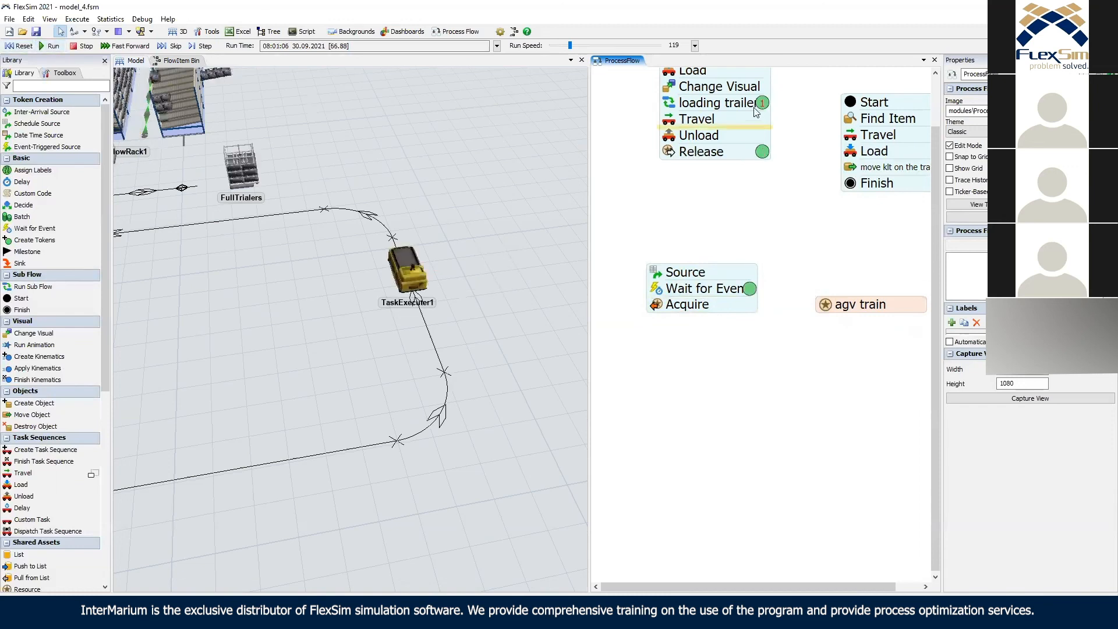
drag(570, 45, 563, 46)
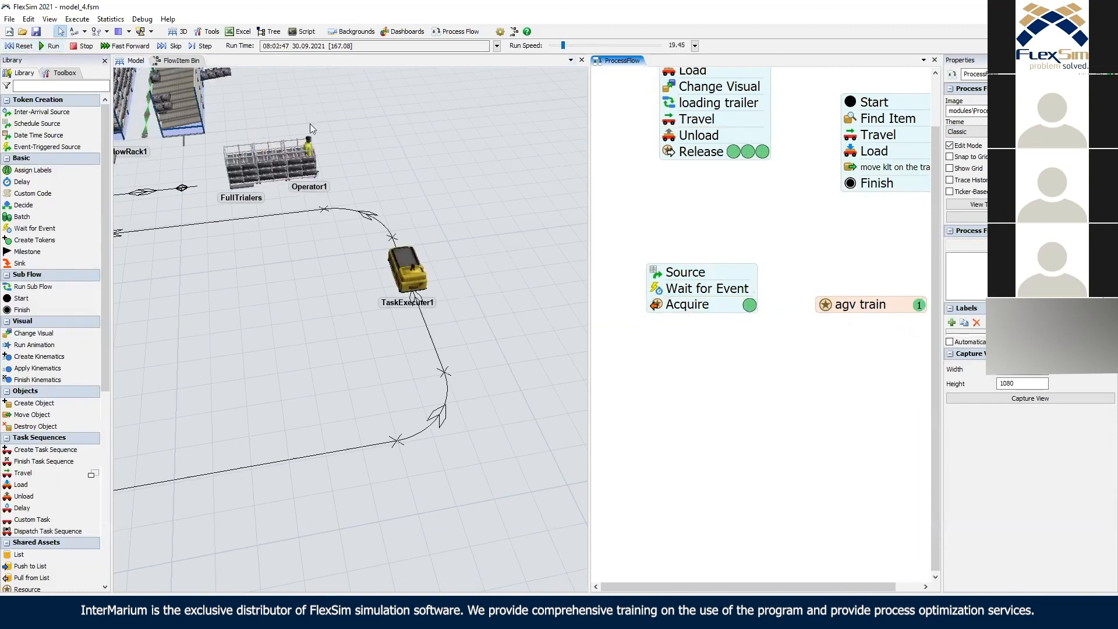
click(29, 47)
click(49, 48)
drag(563, 46, 566, 50)
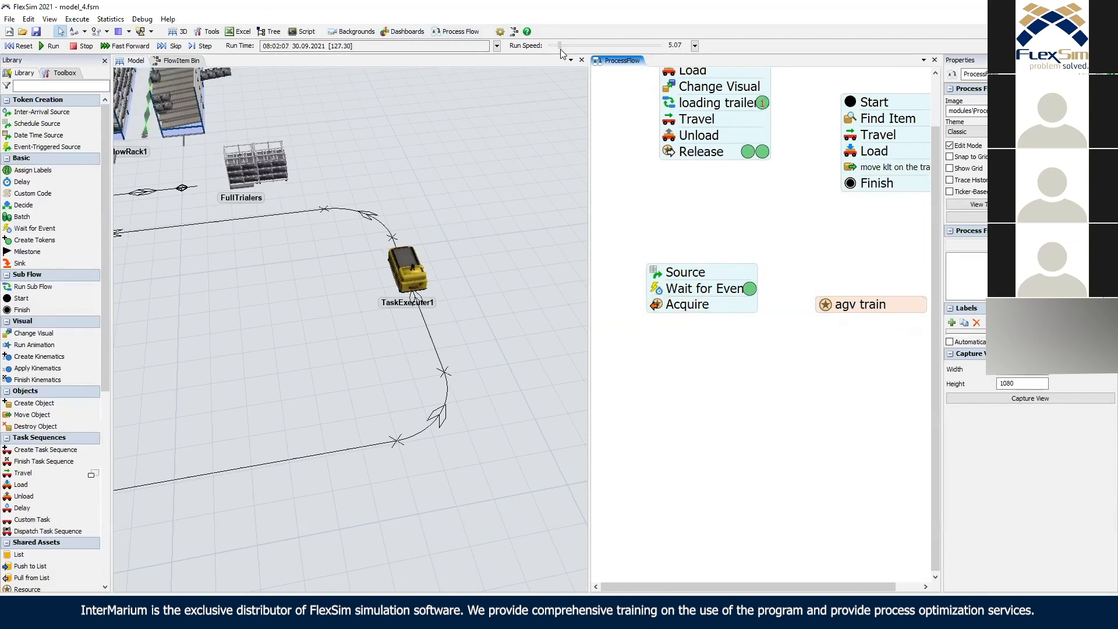
drag(560, 49, 562, 53)
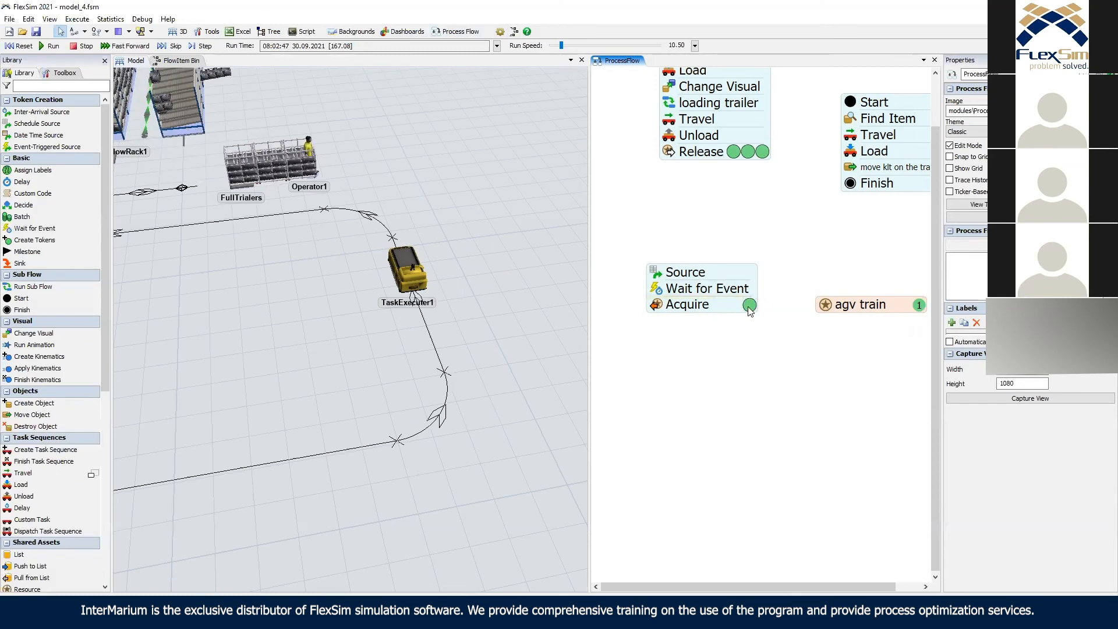
click(82, 46)
Append an AGV Travel activity below Acquire in the agv train block.
drag(245, 348, 380, 344)
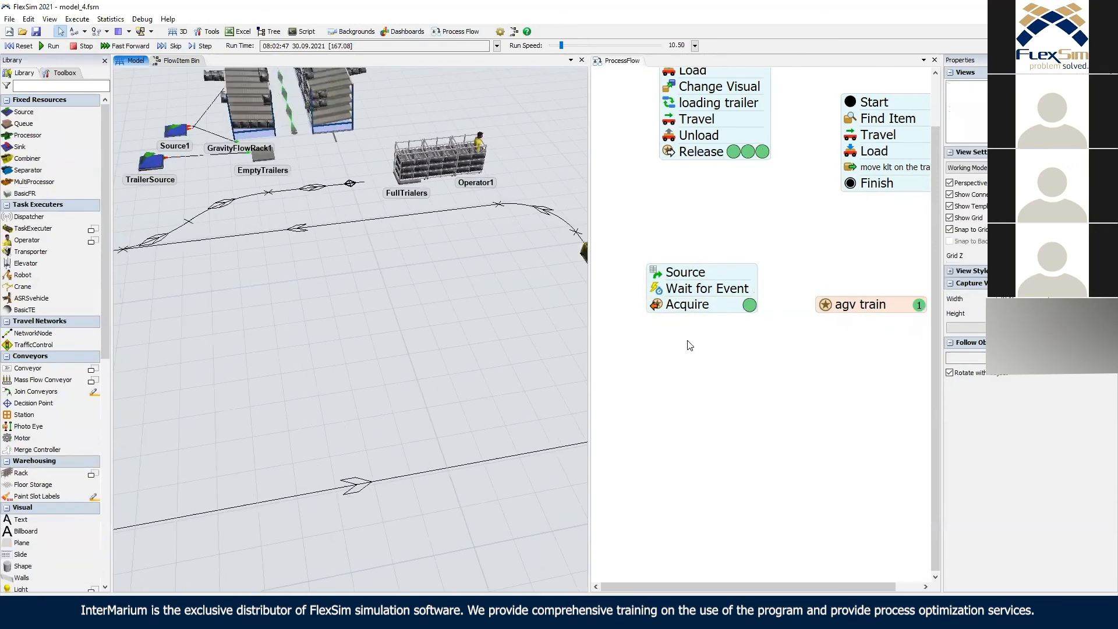
double_click(739, 303)
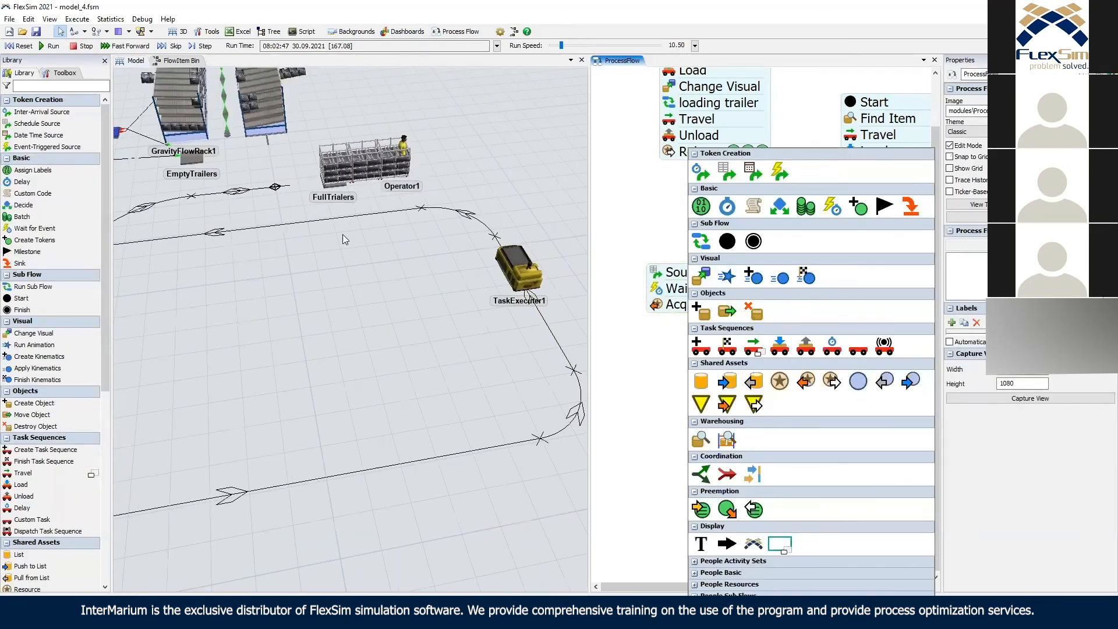
click(754, 347)
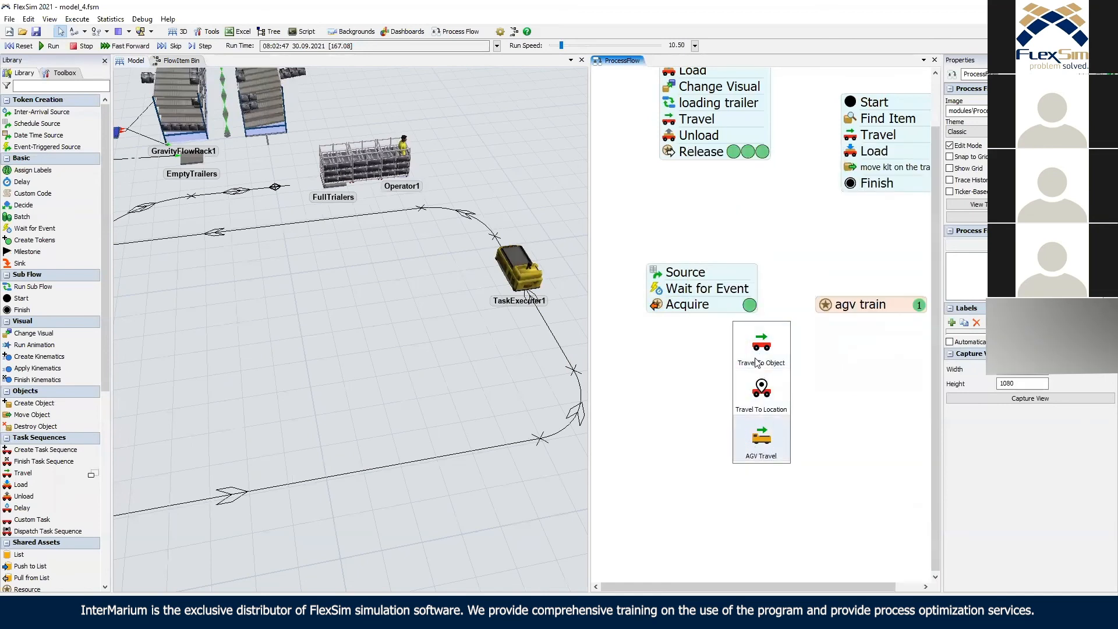
click(766, 438)
drag(762, 354, 655, 325)
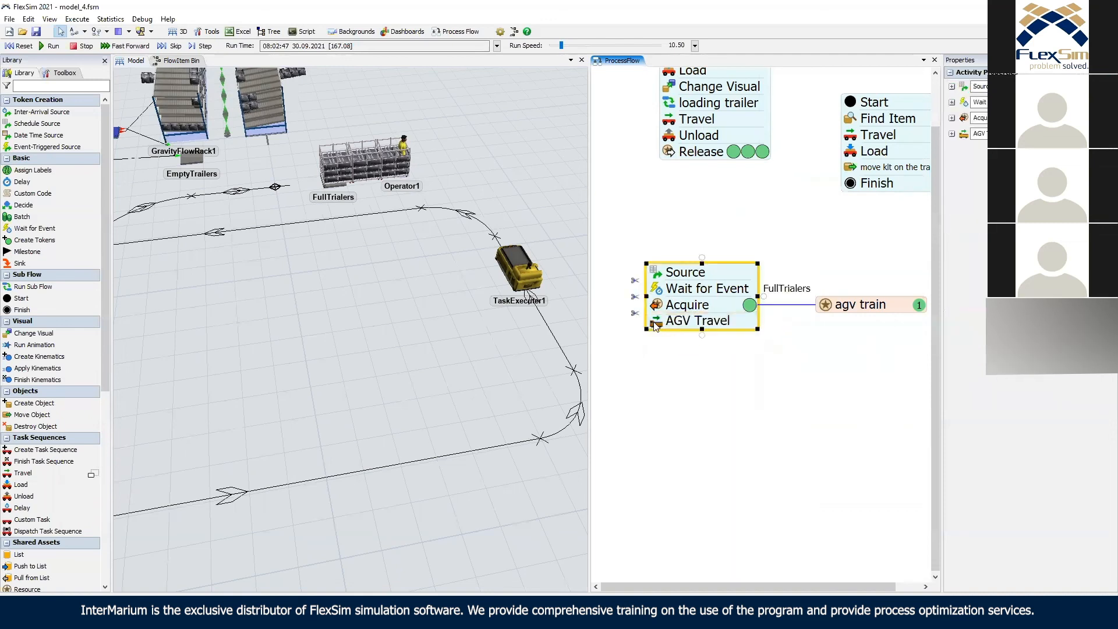
Set the AGV Travel activity's destination to ControlPoint1~2, the control point on the siding beside FullTrialers.
double_click(655, 324)
click(685, 359)
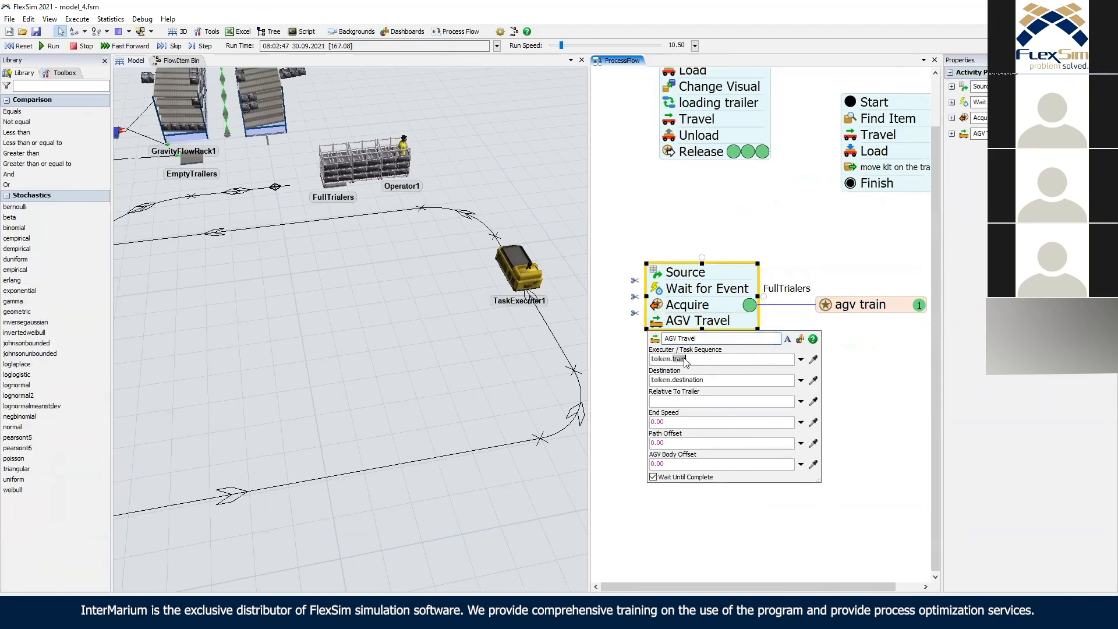
click(813, 380)
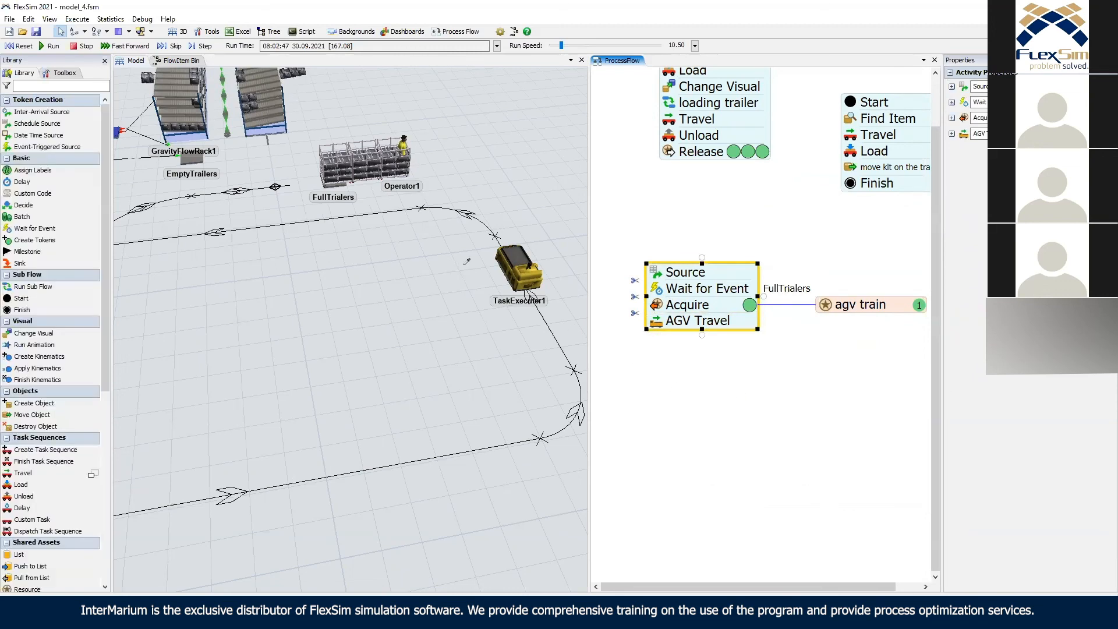
click(277, 186)
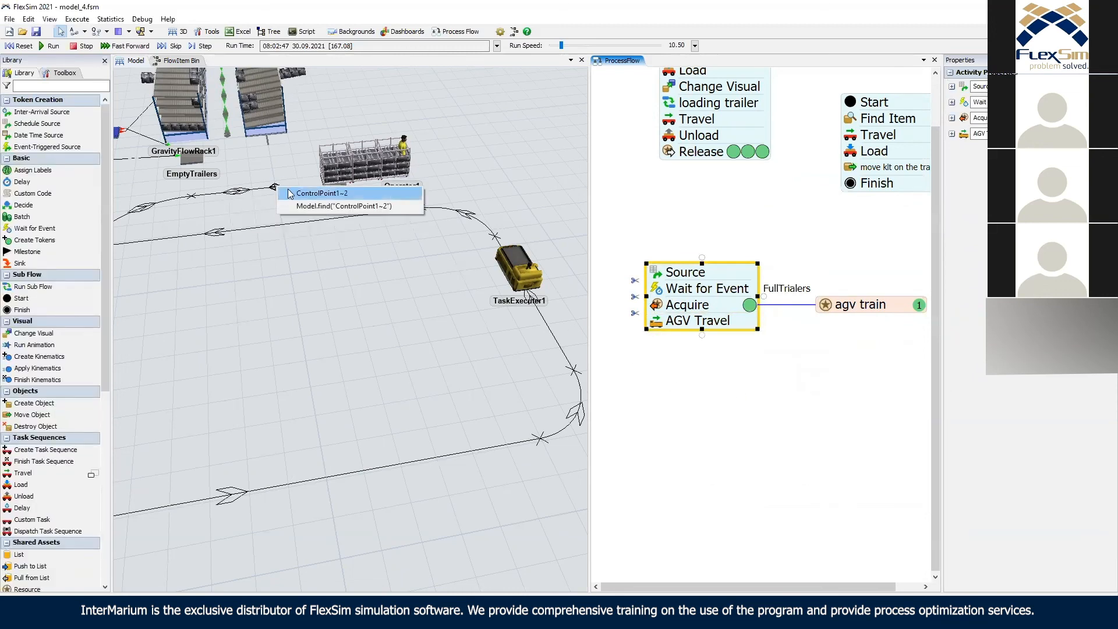
click(318, 192)
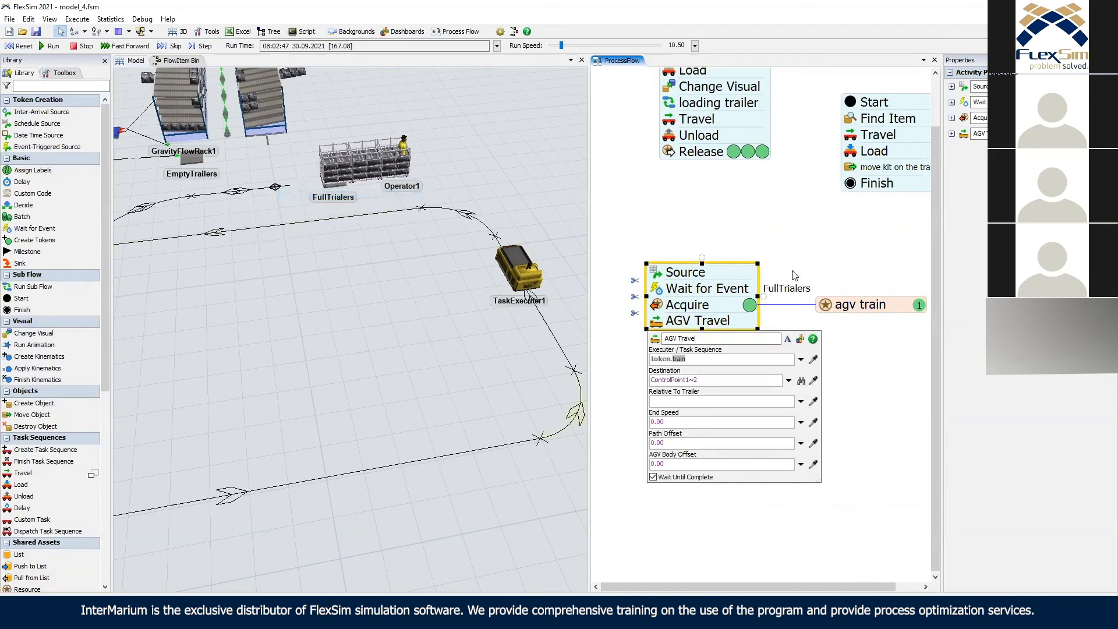
click(783, 240)
Continue the simulation run and follow TaskExecuter1 along the loop to the control point beside FullTrialers.
click(51, 46)
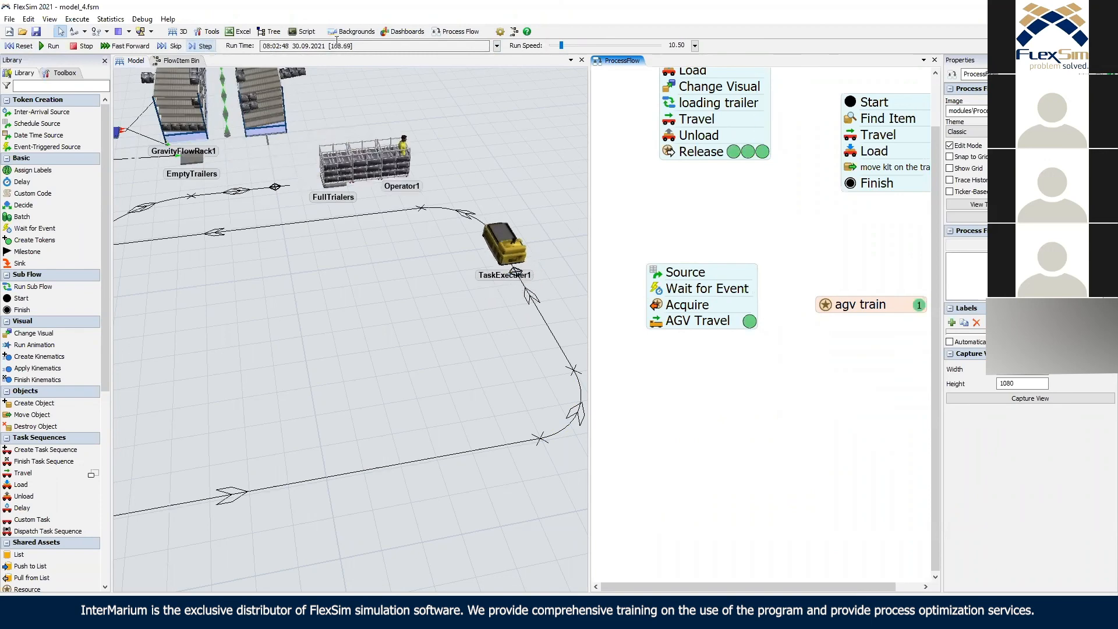
drag(333, 243, 474, 209)
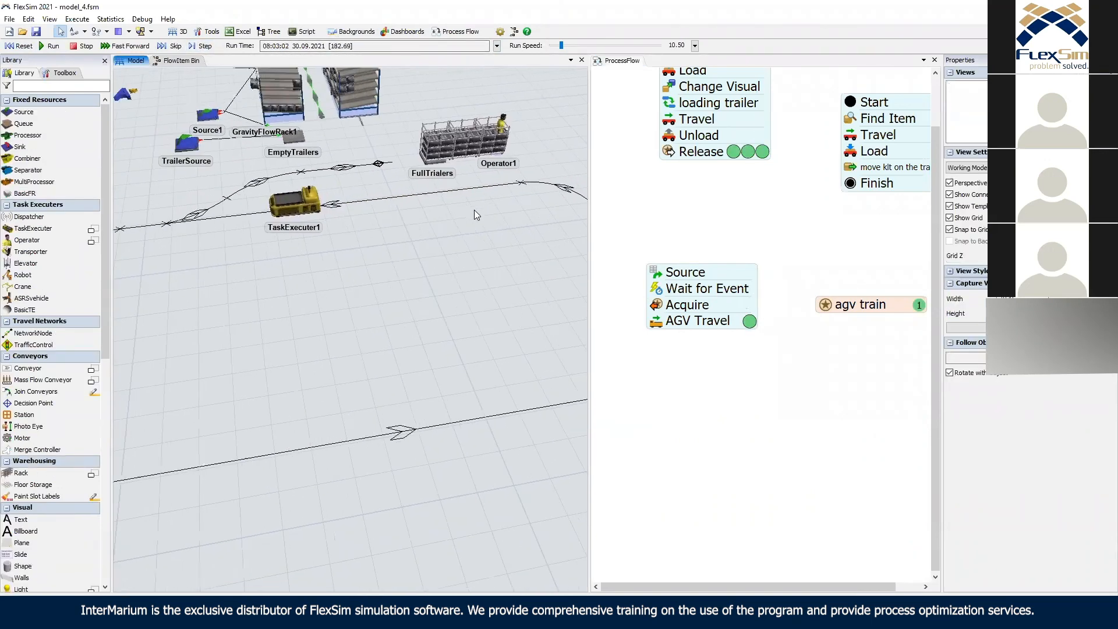
drag(383, 177, 348, 174)
drag(383, 244, 363, 236)
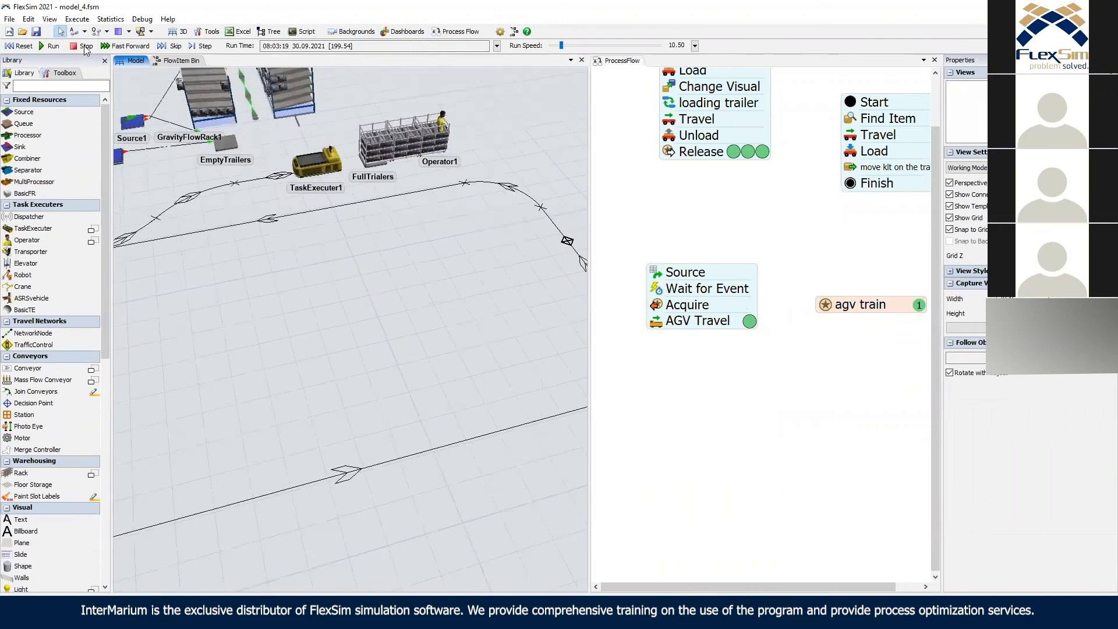
Examine the path loop and the joint between the straight path and the curve near TaskExecuter1's starting control point.
scroll(396, 286, down, 5)
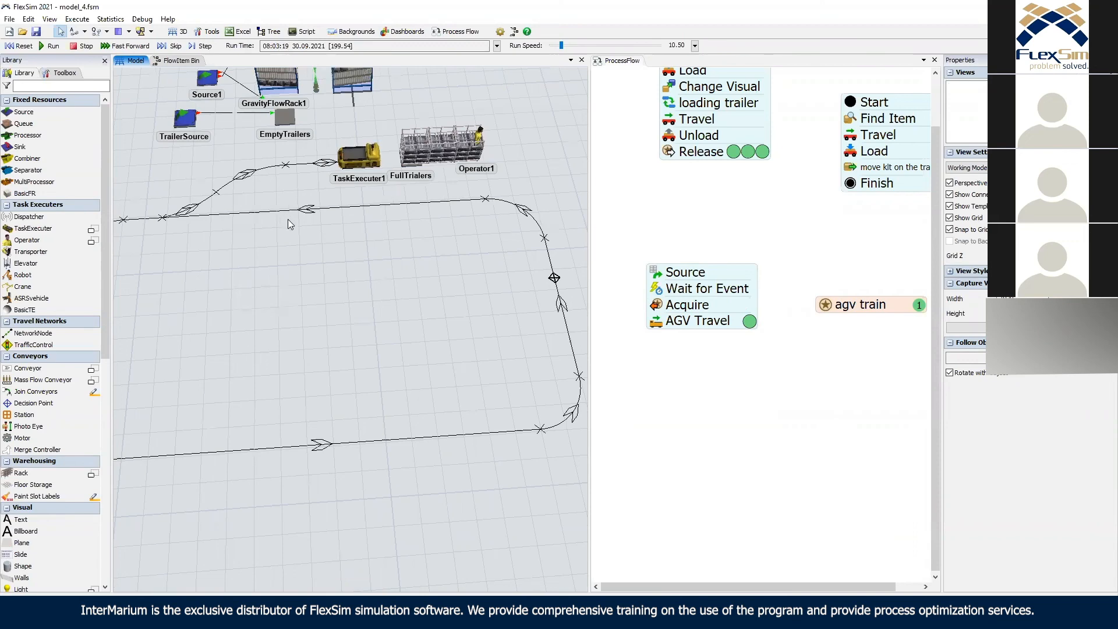
mouse_move(316, 243)
right_down()
mouse_move(421, 252)
mouse_move(285, 250)
mouse_move(336, 205)
mouse_move(392, 291)
mouse_move(427, 273)
mouse_move(397, 277)
mouse_move(411, 289)
right_up()
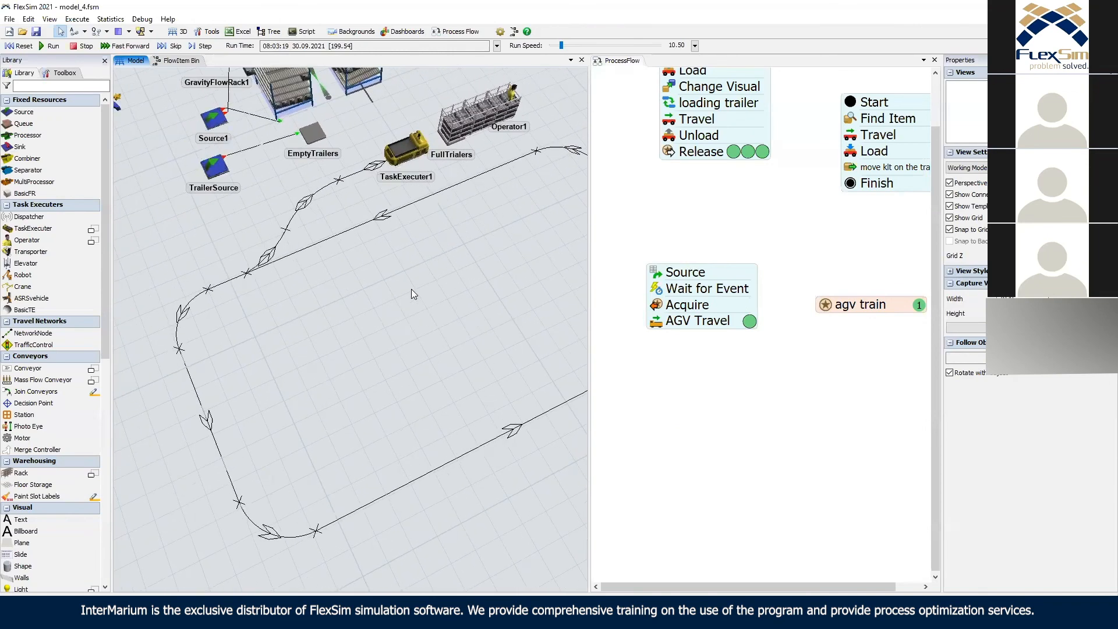
right_drag(417, 270, 292, 211)
drag(343, 290, 192, 255)
drag(433, 361, 269, 270)
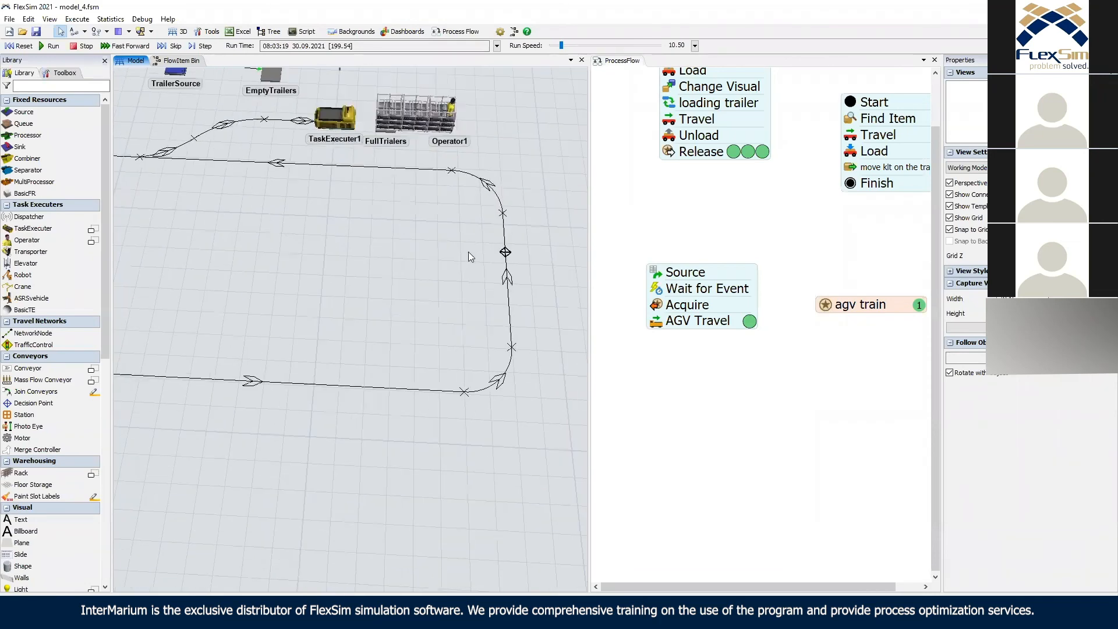
scroll(326, 292, up, 5)
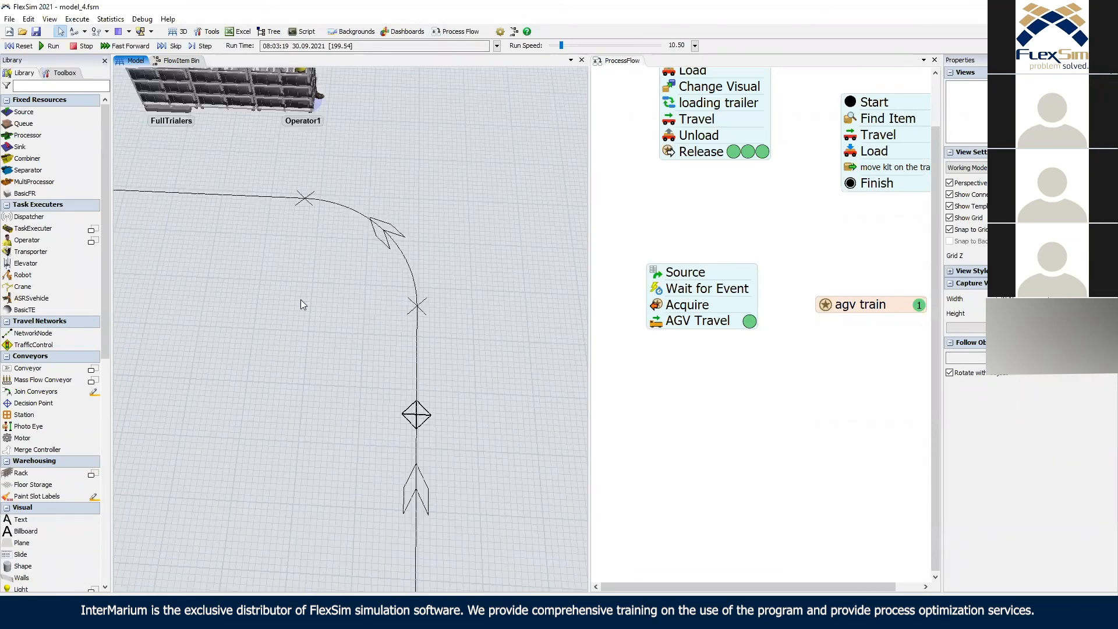
scroll(301, 300, up, 5)
drag(400, 330, 300, 321)
drag(477, 300, 349, 291)
drag(423, 317, 361, 276)
scroll(362, 276, up, 3)
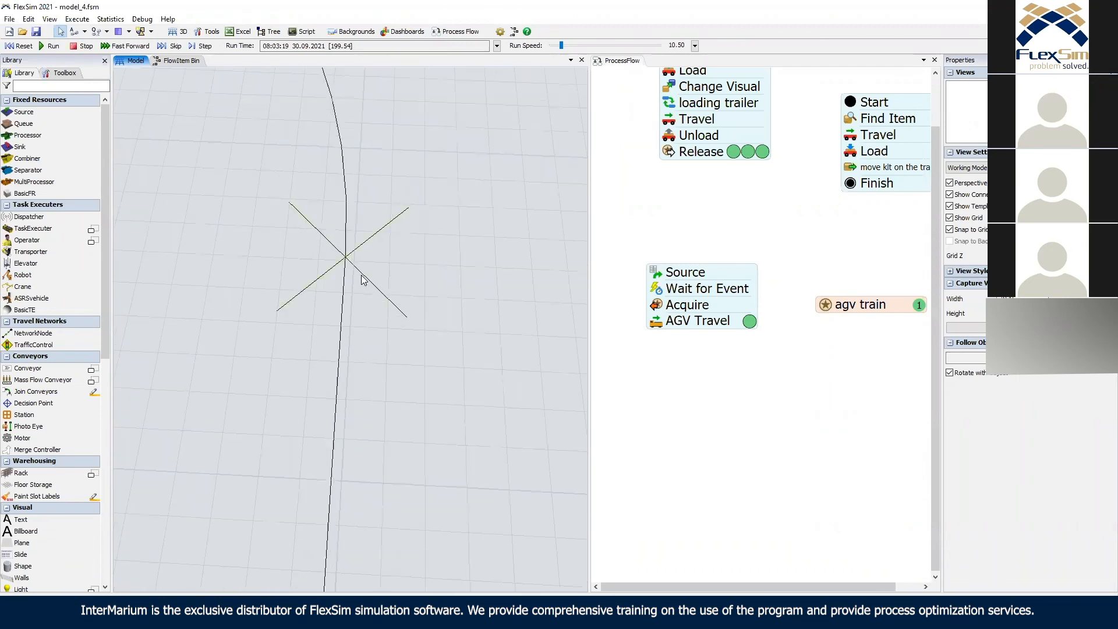
Examine the joints where the siding branches off the main loop and curves towards the FullTrialers queue.
scroll(305, 294, down, 5)
mouse_move(407, 310)
right_down()
mouse_move(218, 325)
mouse_move(364, 342)
mouse_move(418, 257)
mouse_move(417, 235)
mouse_move(415, 291)
right_up()
scroll(376, 208, up, 3)
scroll(367, 215, up, 3)
drag(389, 379, 359, 317)
drag(256, 311, 161, 367)
scroll(337, 264, down, 4)
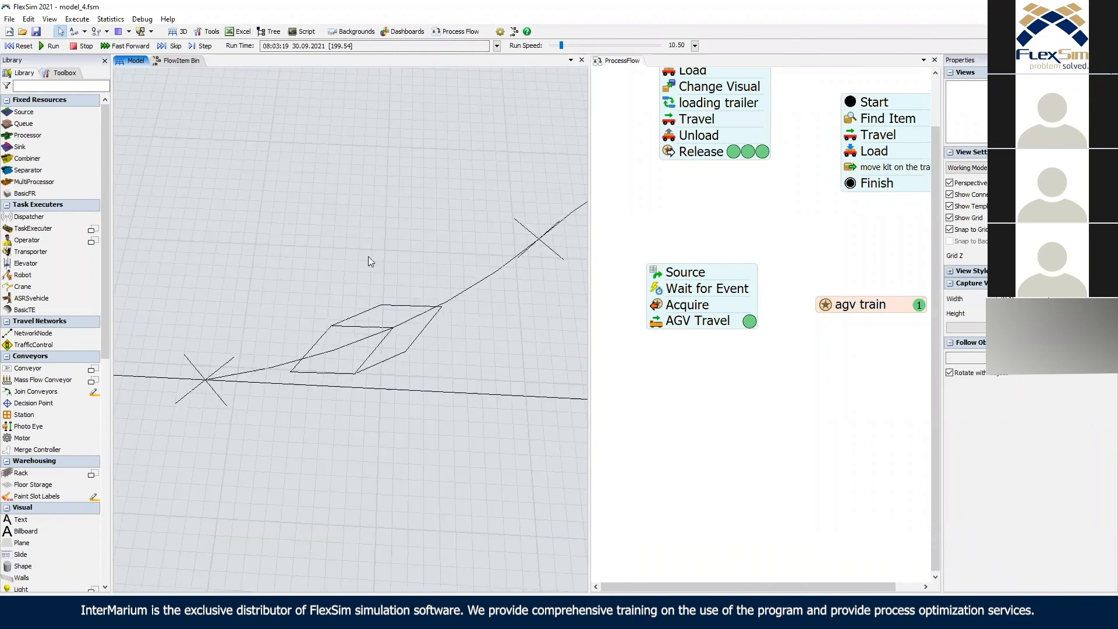
drag(514, 200, 65, 254)
scroll(371, 274, down, 4)
drag(233, 291, 304, 240)
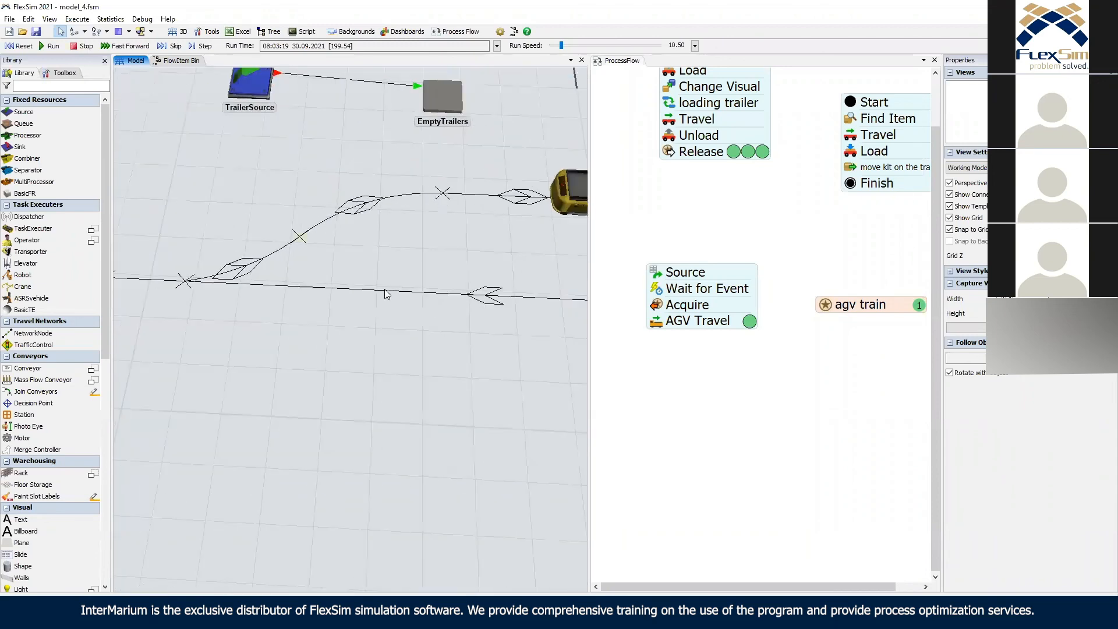
drag(430, 302, 582, 247)
scroll(323, 237, up, 5)
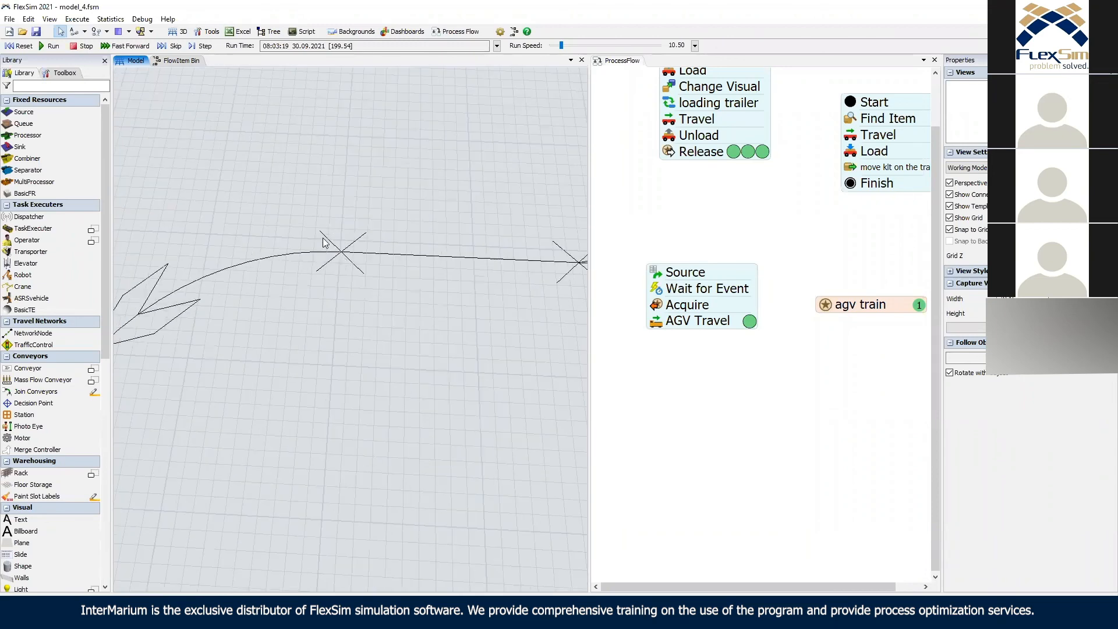
drag(107, 347, 237, 247)
drag(350, 368, 342, 294)
Reset the model and detach the curved corner path near TrailerSource from the straight path that follows it.
scroll(276, 333, down, 3)
scroll(344, 312, down, 5)
scroll(335, 319, up, 5)
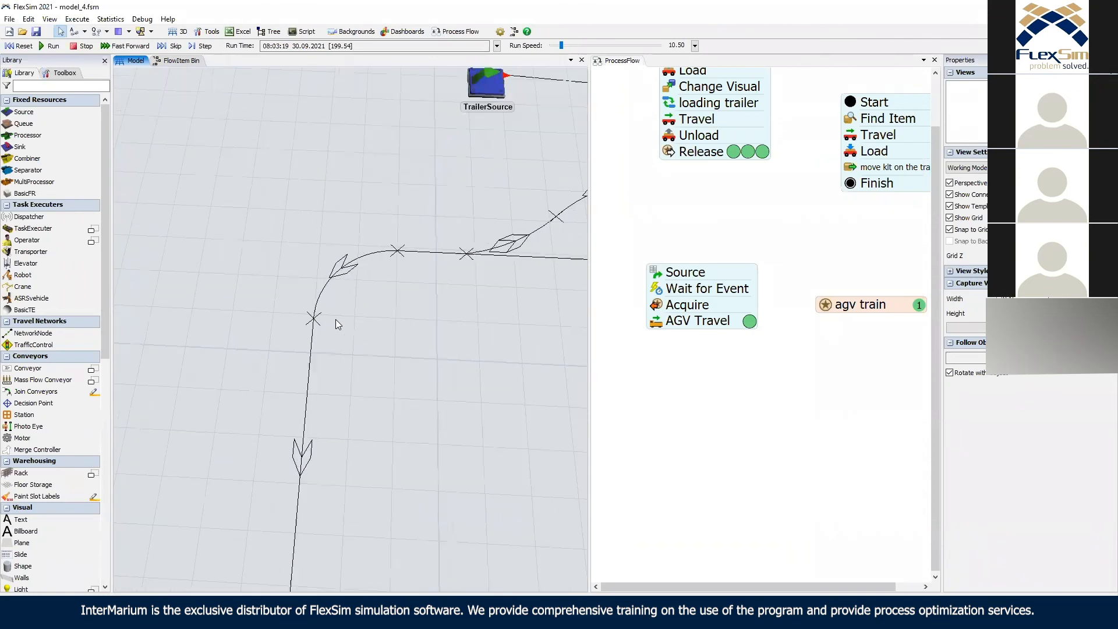
scroll(327, 311, up, 3)
drag(289, 275, 334, 262)
click(312, 273)
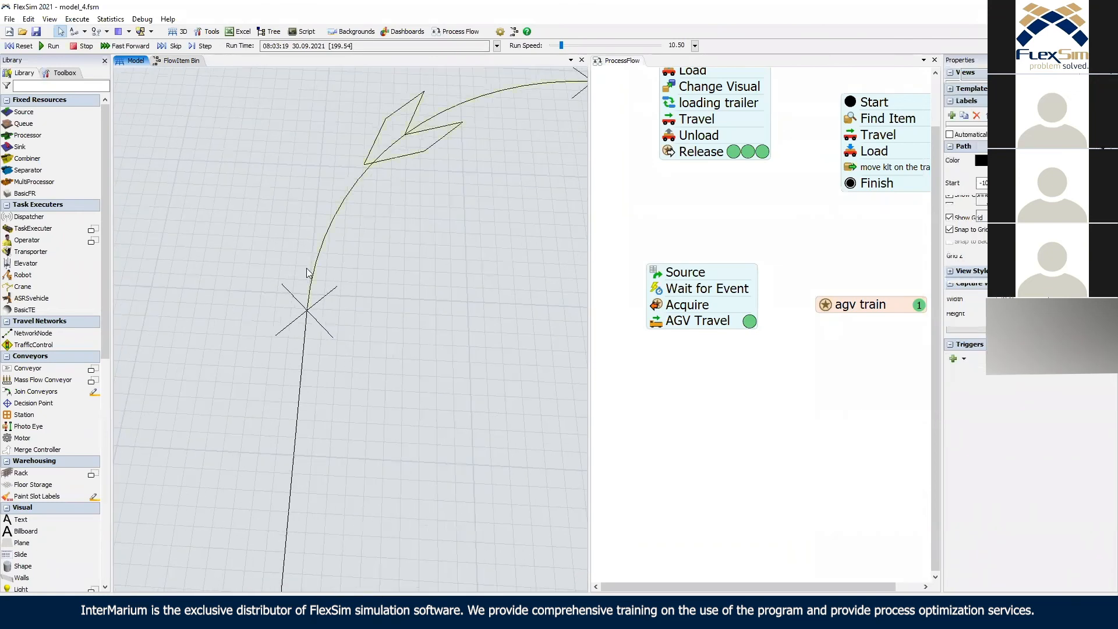
click(19, 46)
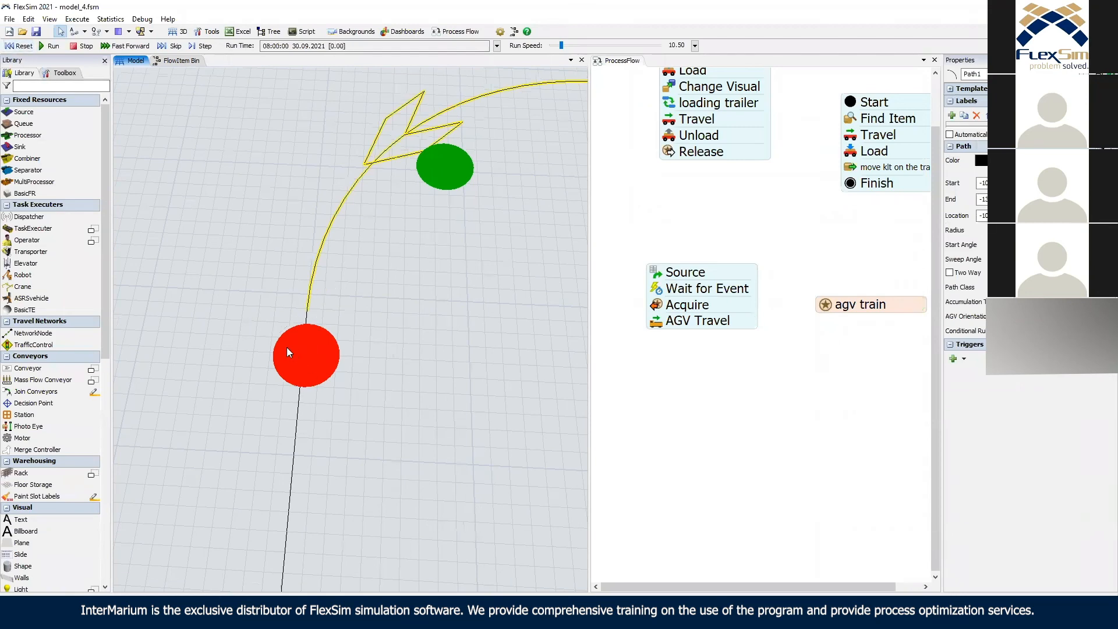
click(410, 346)
scroll(410, 346, down, 6)
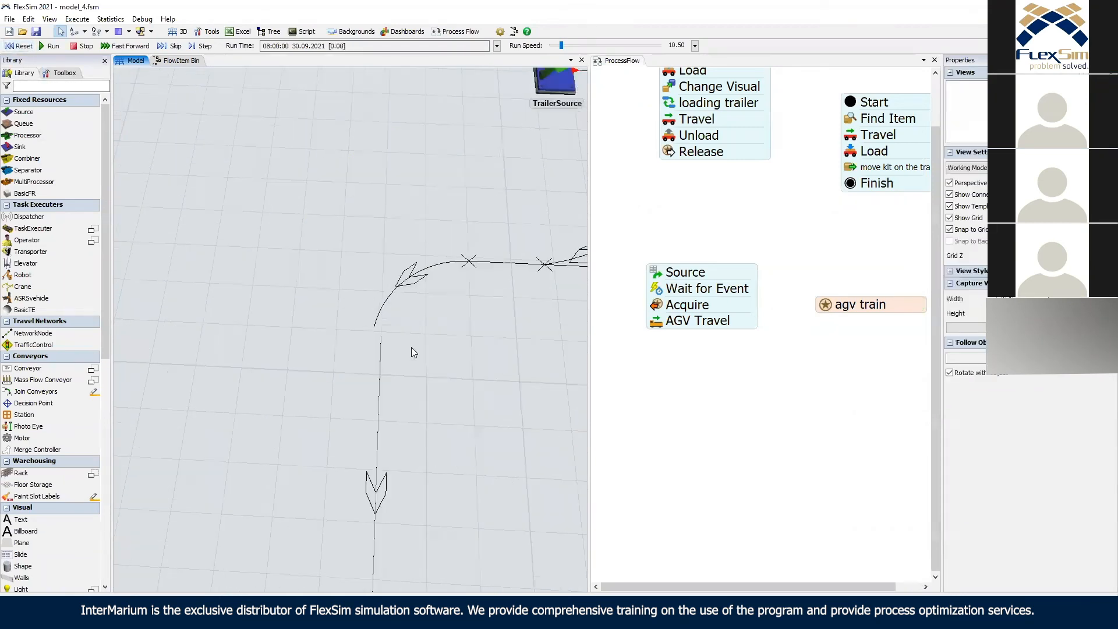
scroll(367, 347, down, 1)
drag(367, 347, 181, 314)
scroll(180, 315, up, 6)
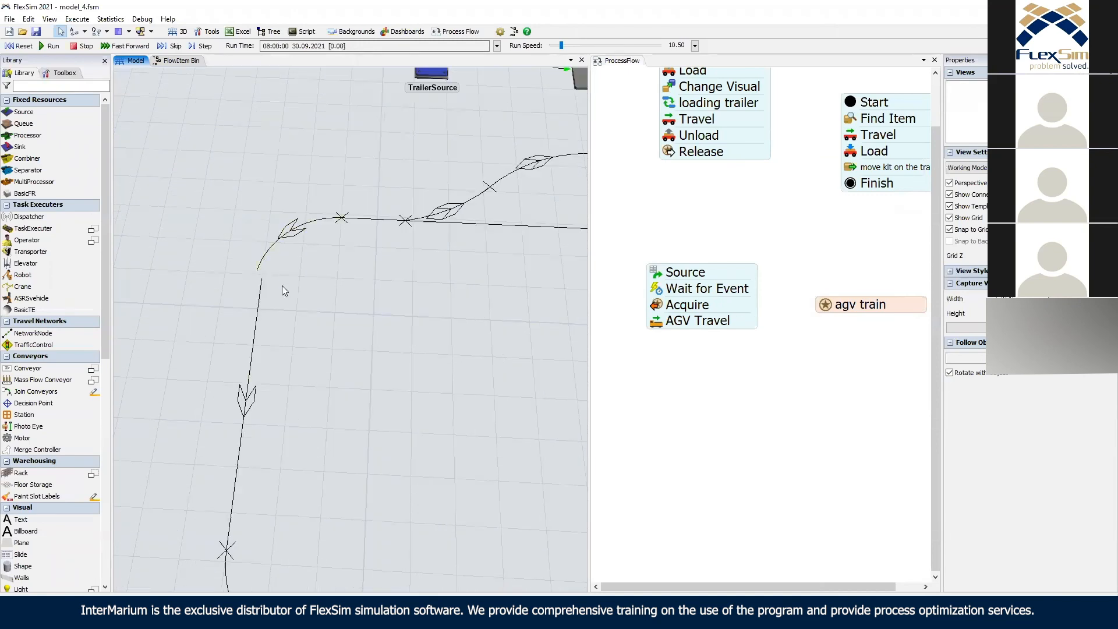
Snap the end of the curved corner path back onto the adjoining straight path to restore their connection.
scroll(282, 286, up, 3)
click(222, 252)
drag(226, 274, 230, 277)
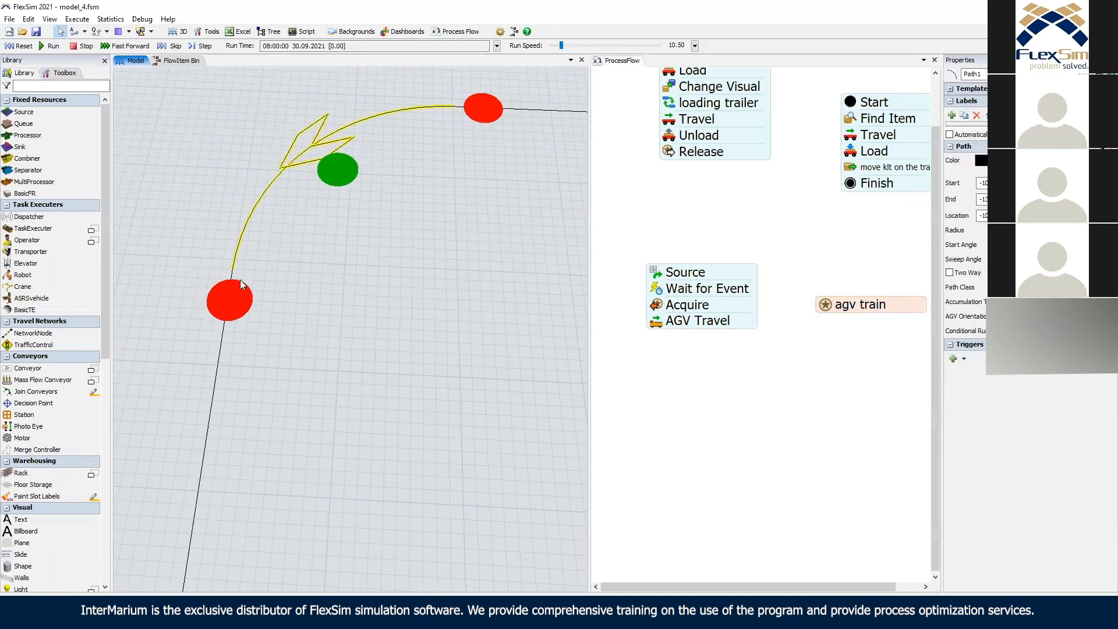
click(239, 278)
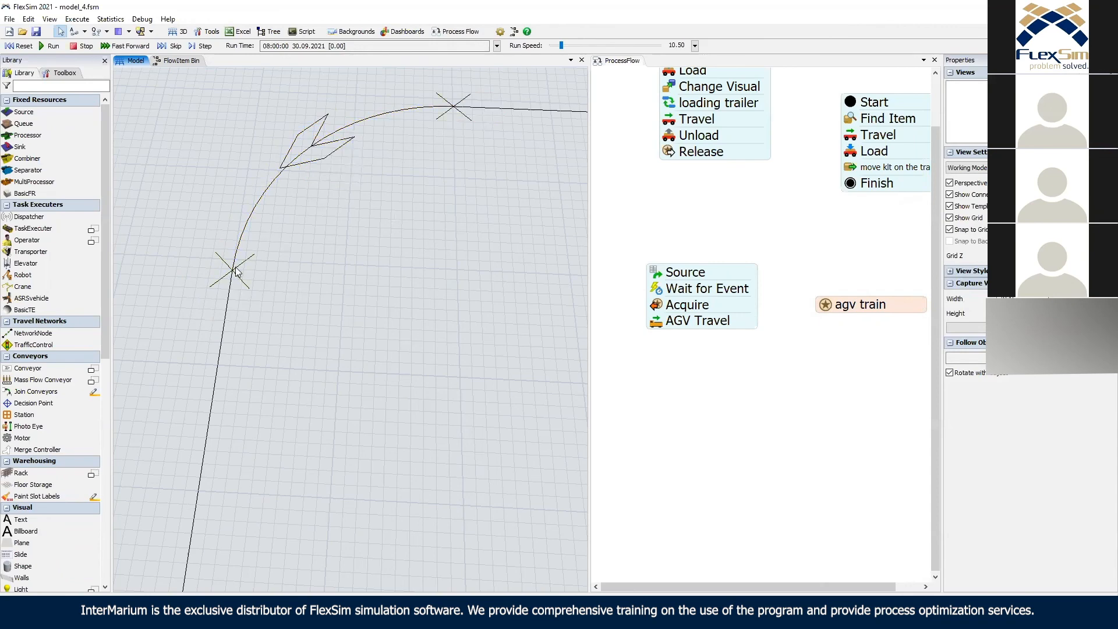
click(236, 272)
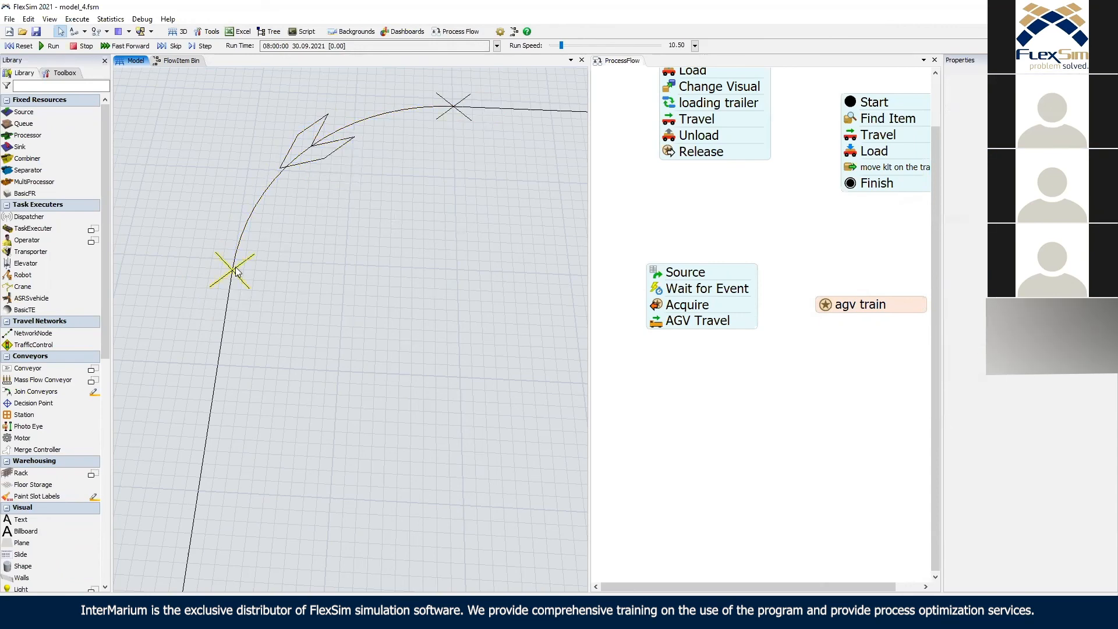
click(424, 284)
scroll(424, 297, down, 5)
drag(431, 329, 368, 325)
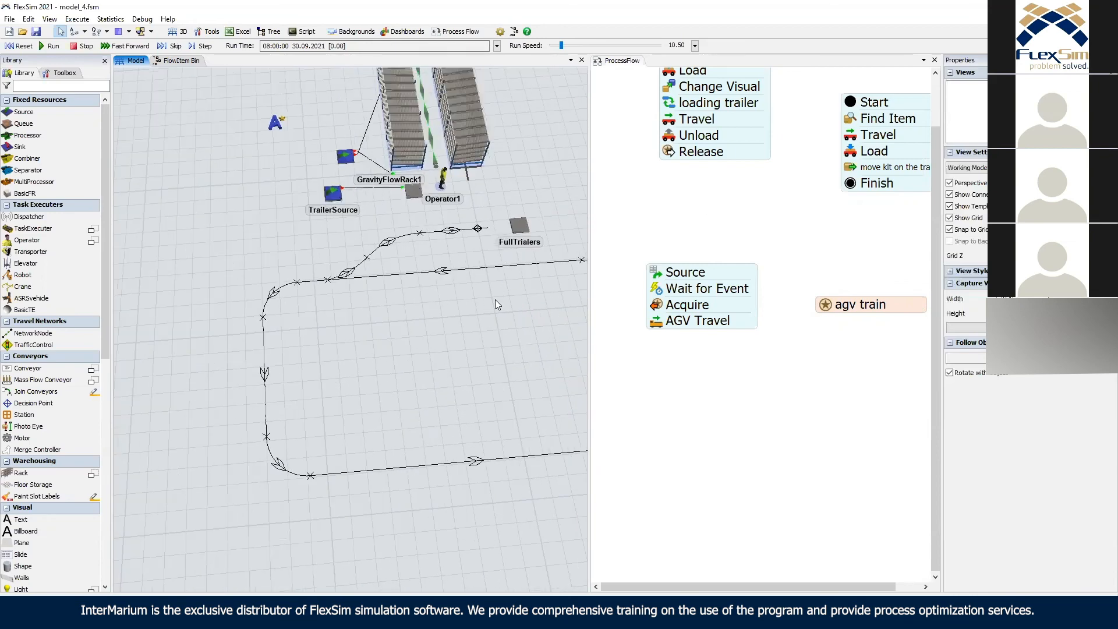
Rerun the simulation from the start at a run speed of 6.55 to check the train's trip to FullTrialers, and reset it.
click(19, 47)
click(53, 47)
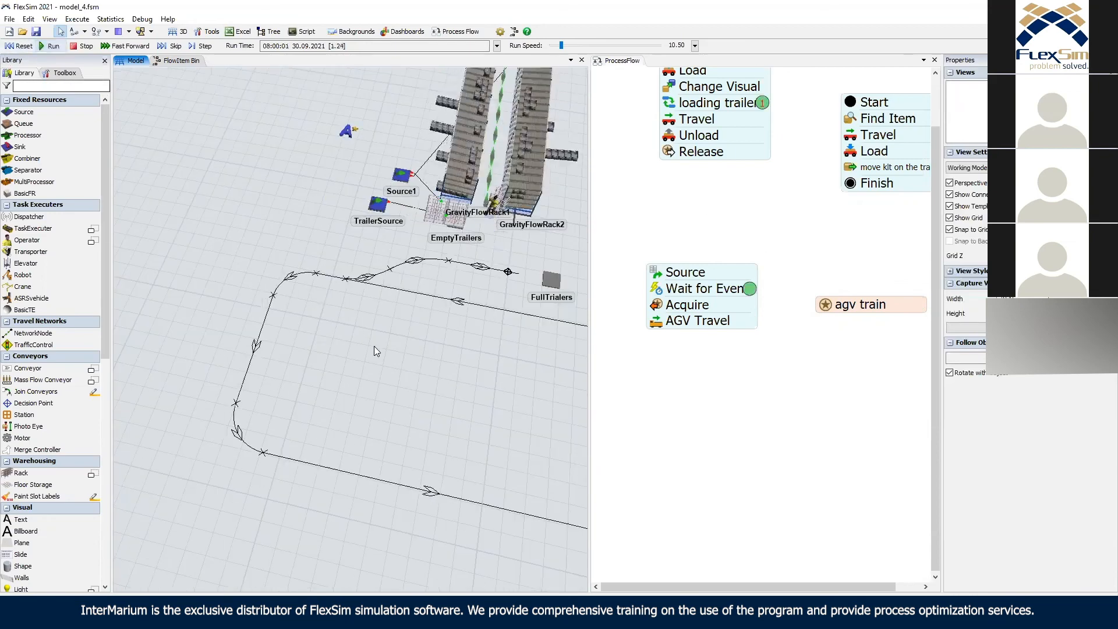
drag(474, 347, 270, 279)
mouse_move(561, 46)
mouse_down()
mouse_move(572, 51)
mouse_move(560, 46)
mouse_up()
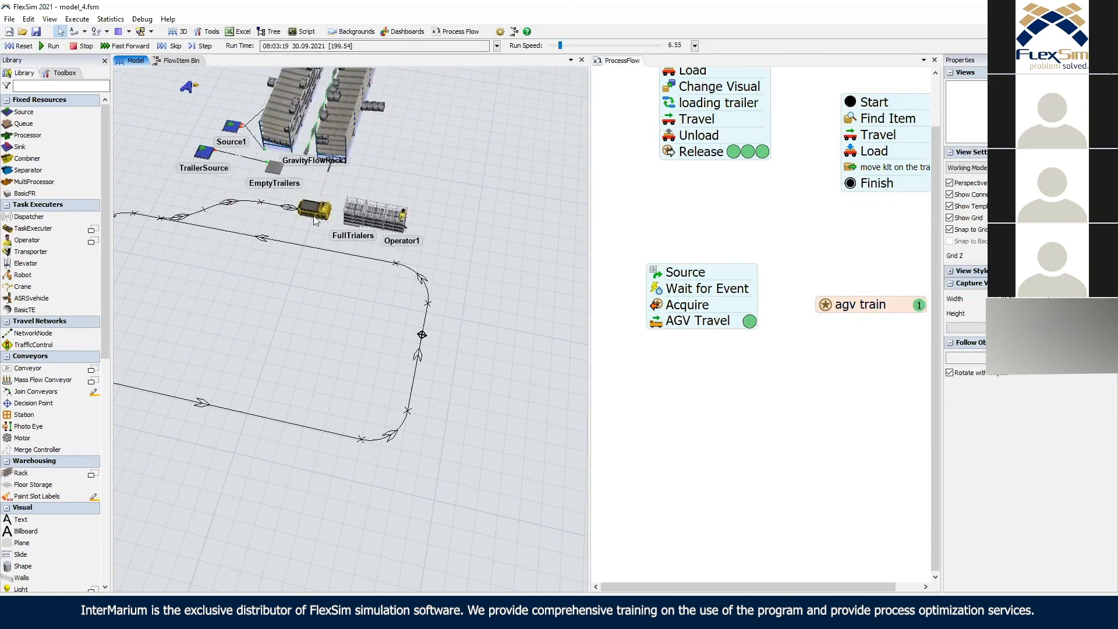
click(316, 219)
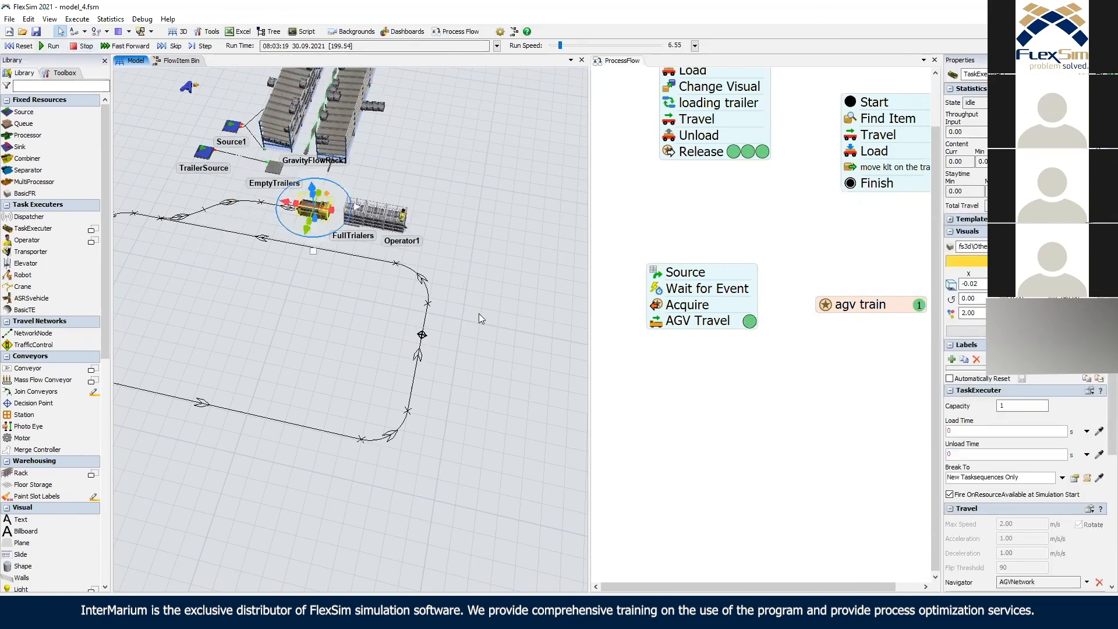
click(645, 424)
click(20, 45)
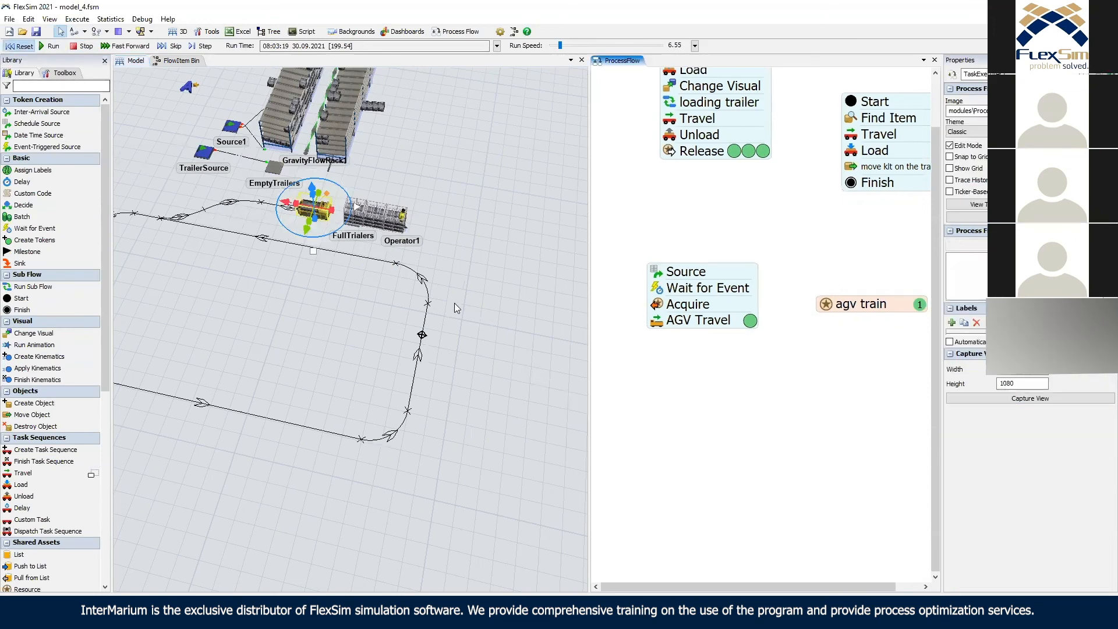
Append a Run Sub Flow activity below AGV Travel in the agv train block.
drag(688, 384, 668, 374)
double_click(659, 347)
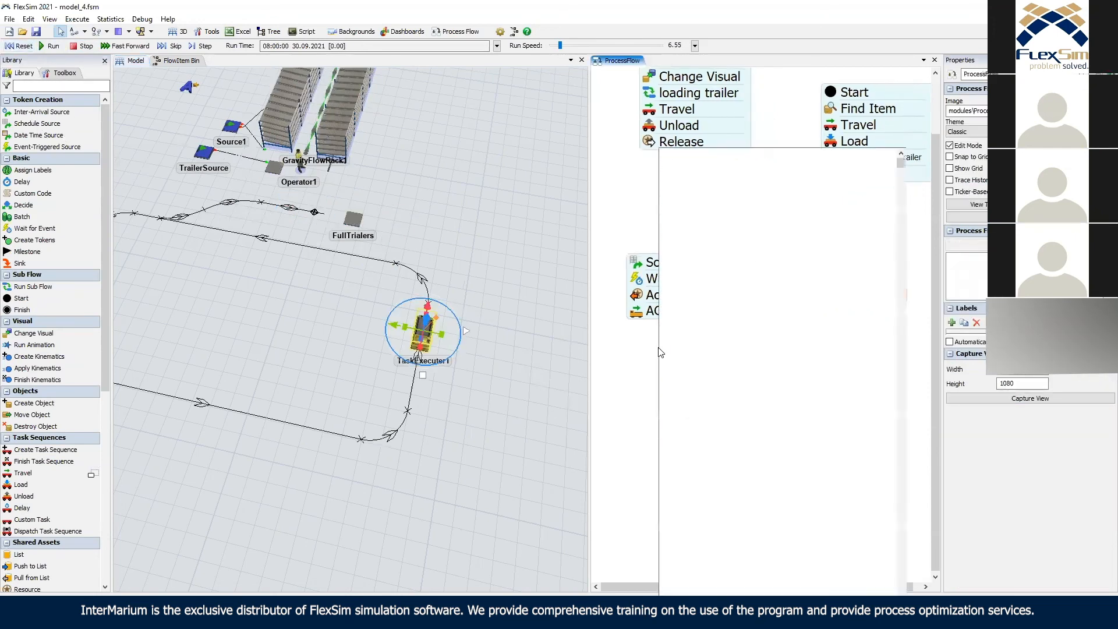
click(674, 242)
drag(695, 354, 662, 328)
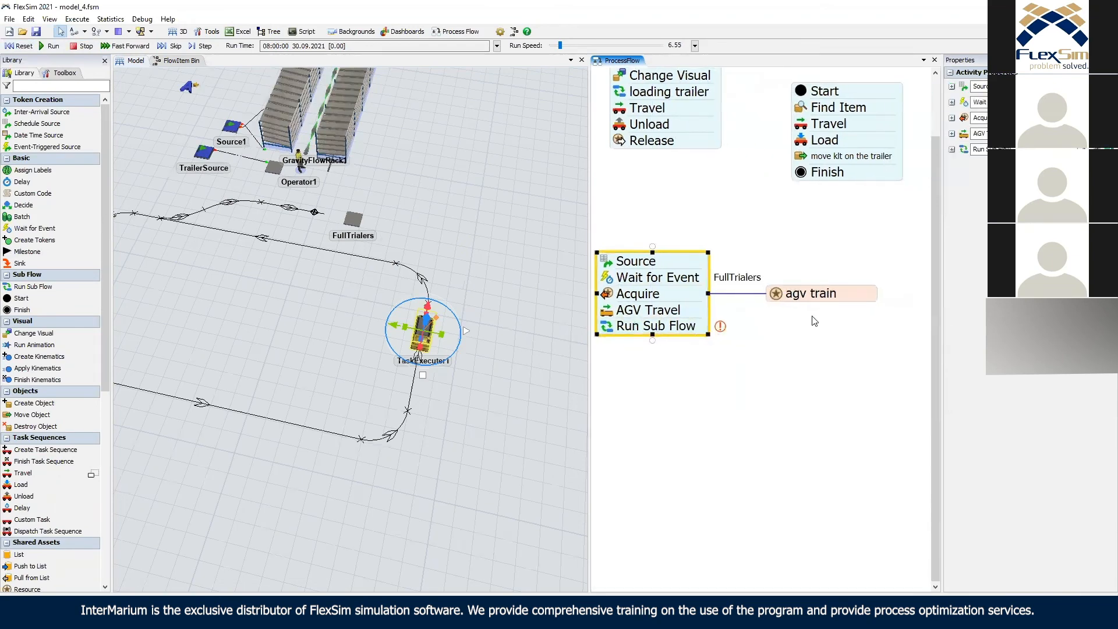
Add a Start and a Finish activity beneath the agv train resource, with a gap between them.
double_click(792, 354)
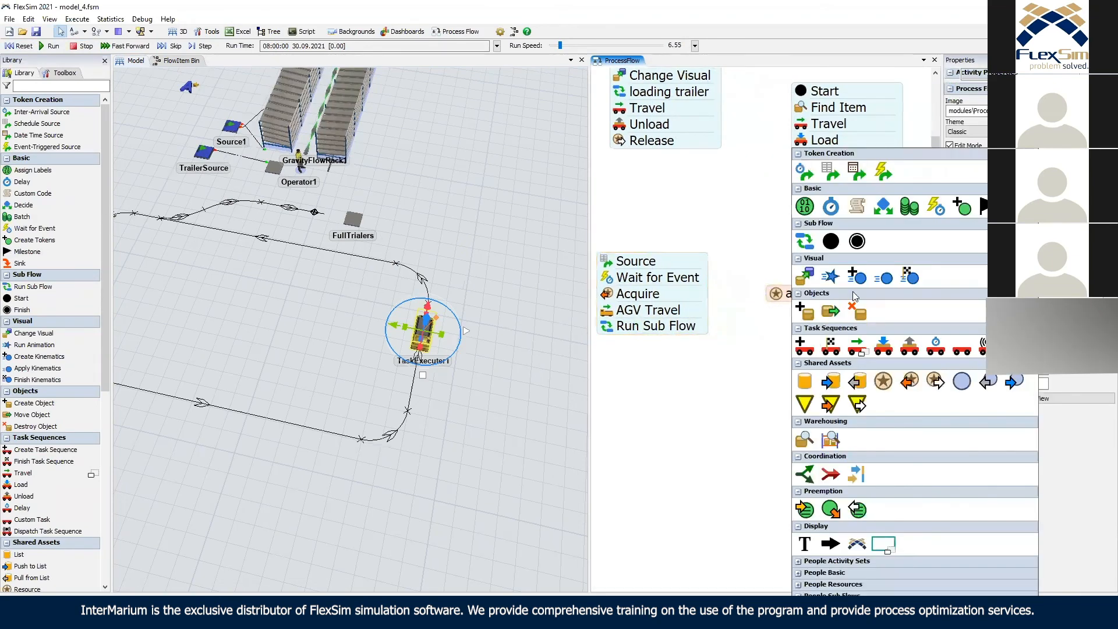
click(840, 244)
double_click(796, 387)
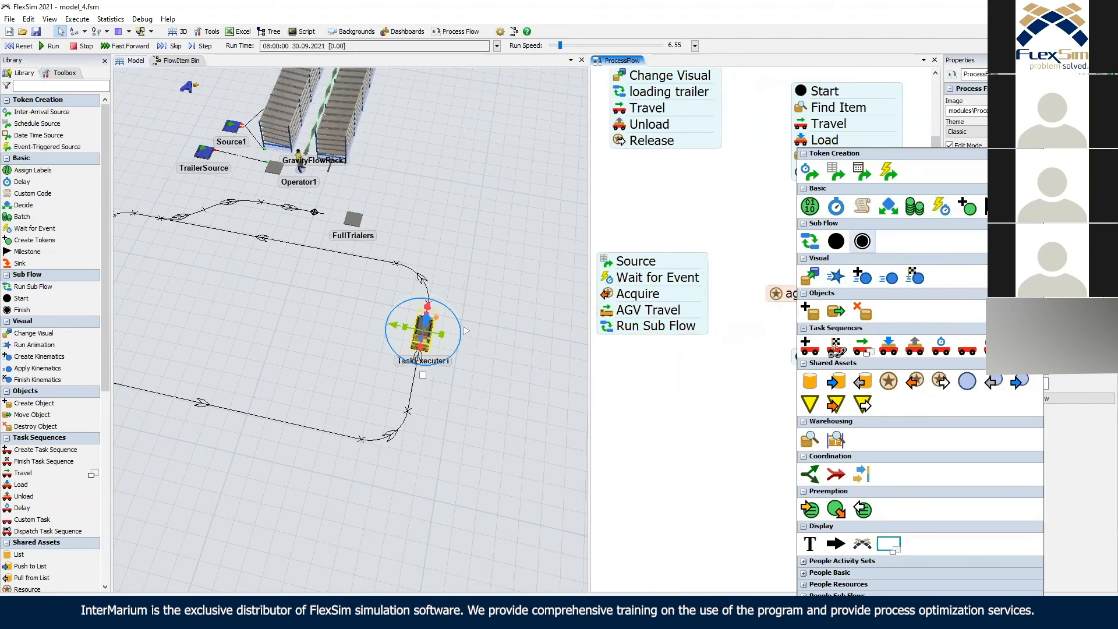
click(864, 242)
drag(813, 353, 782, 339)
drag(848, 398, 817, 414)
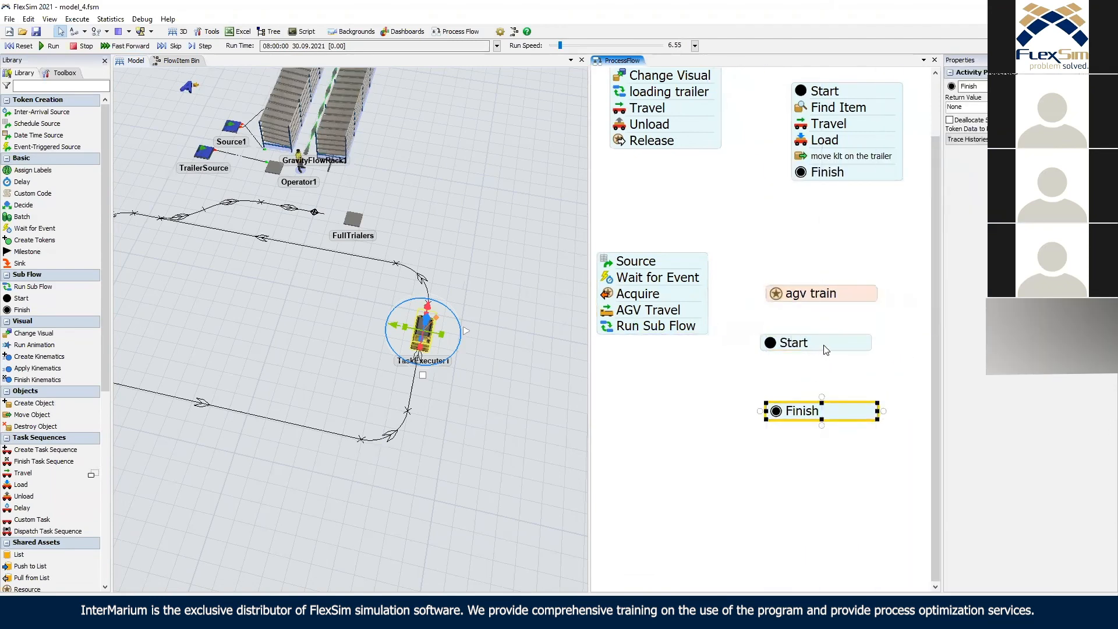
drag(812, 344, 818, 345)
Link the Run Sub Flow activity to the new Start activity as its destination.
click(694, 325)
click(718, 326)
click(773, 345)
Make the Run Sub Flow activity run tokens one at a time, with quantity Model.find("FullTrialers").subnodes.length.
click(681, 326)
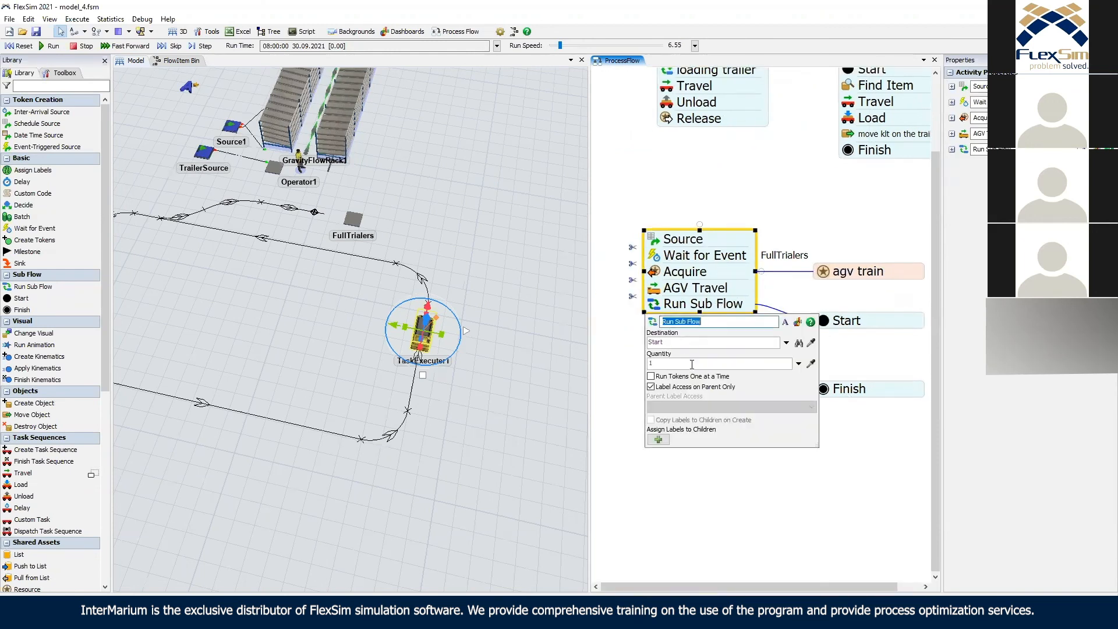
click(673, 379)
click(354, 218)
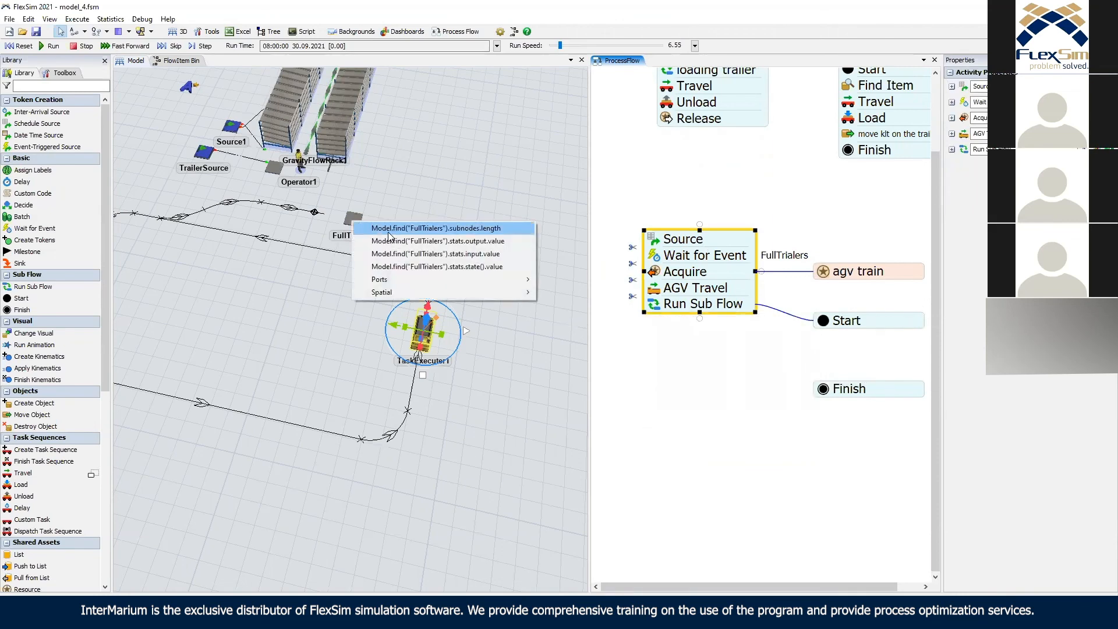
click(391, 230)
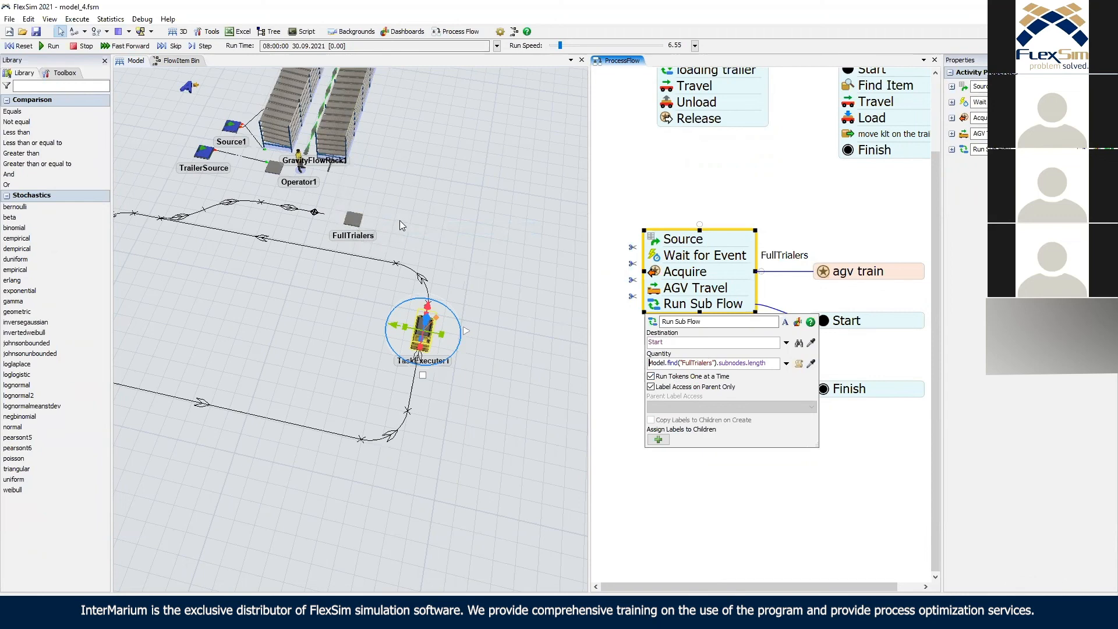
click(854, 348)
Review the quantity expression of the Run Sub Flow activity.
drag(826, 331, 765, 316)
click(808, 307)
click(813, 347)
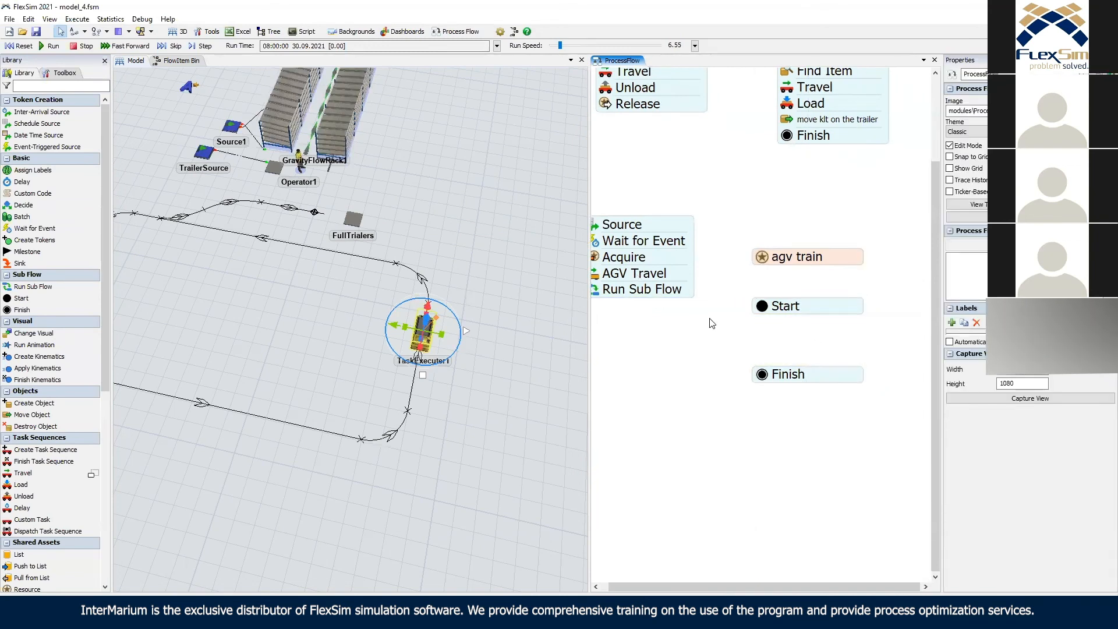
drag(711, 323, 743, 320)
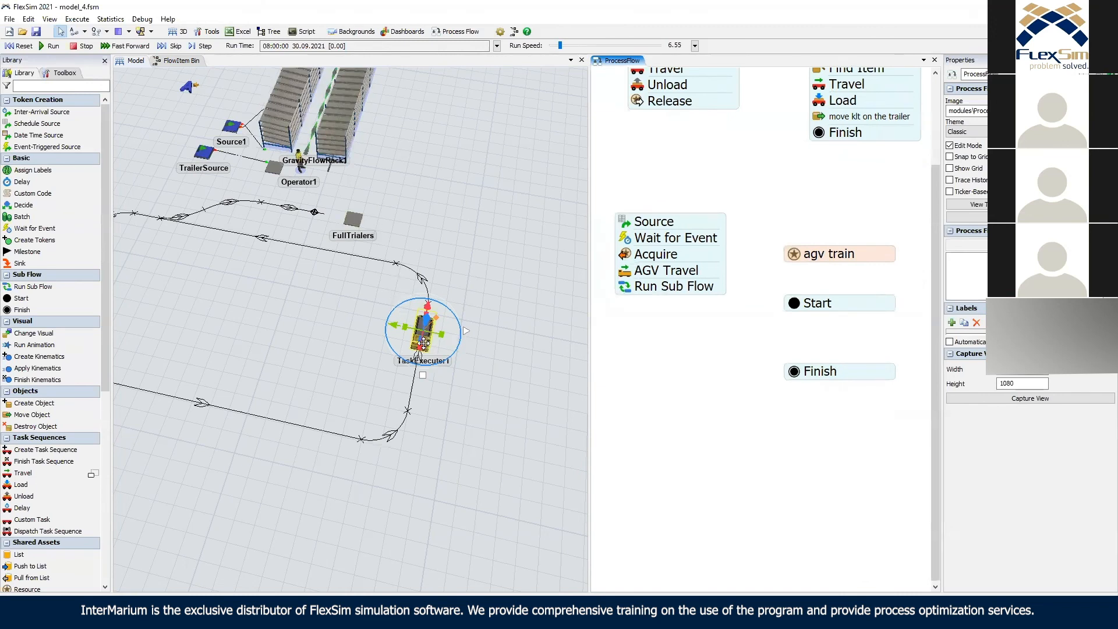
double_click(626, 292)
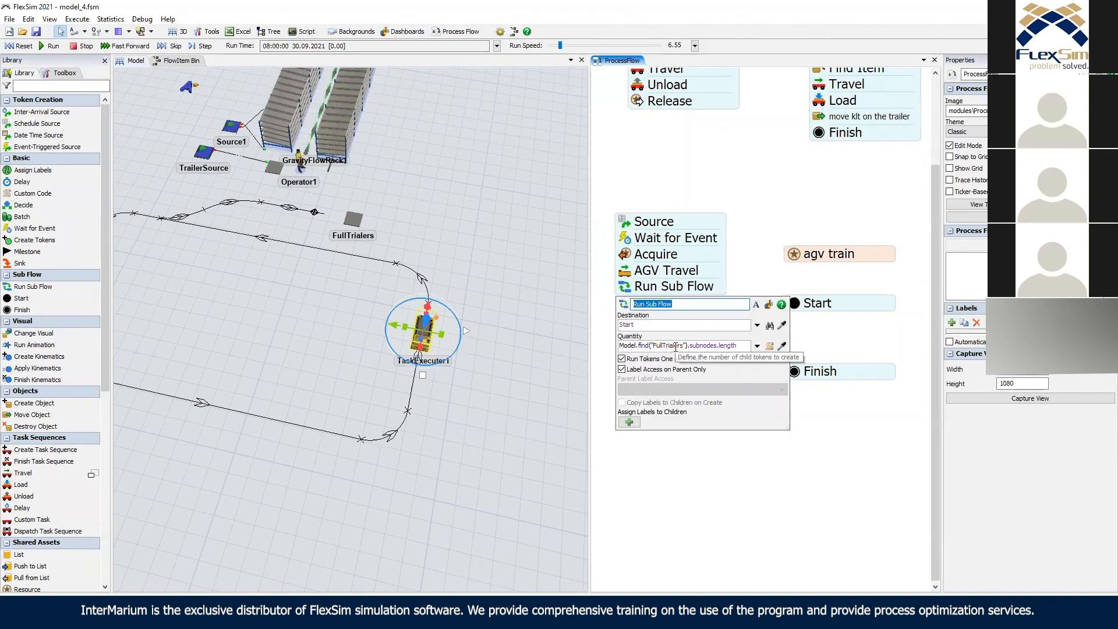
click(839, 333)
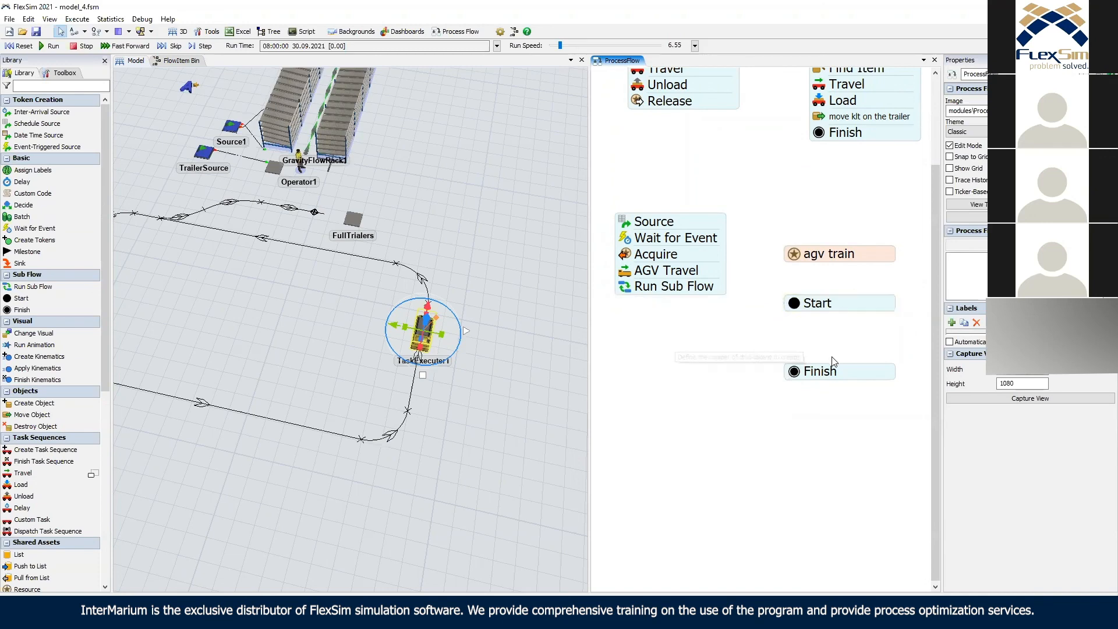
Append a Custom Code activity below the Start of the train sub flow and name it attach.
double_click(805, 319)
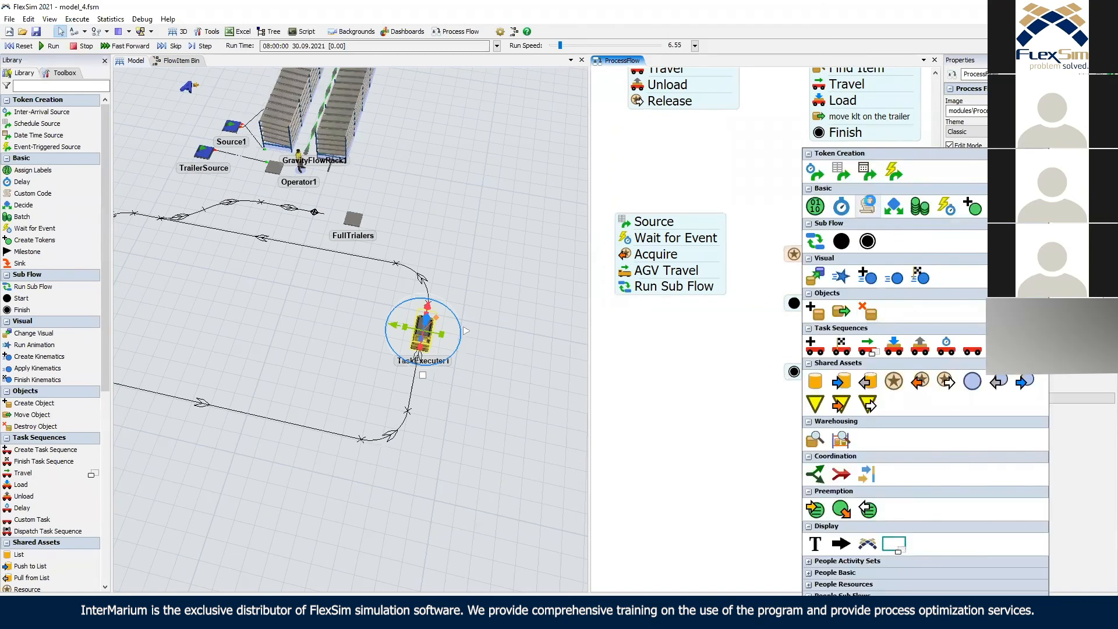
click(868, 199)
click(813, 329)
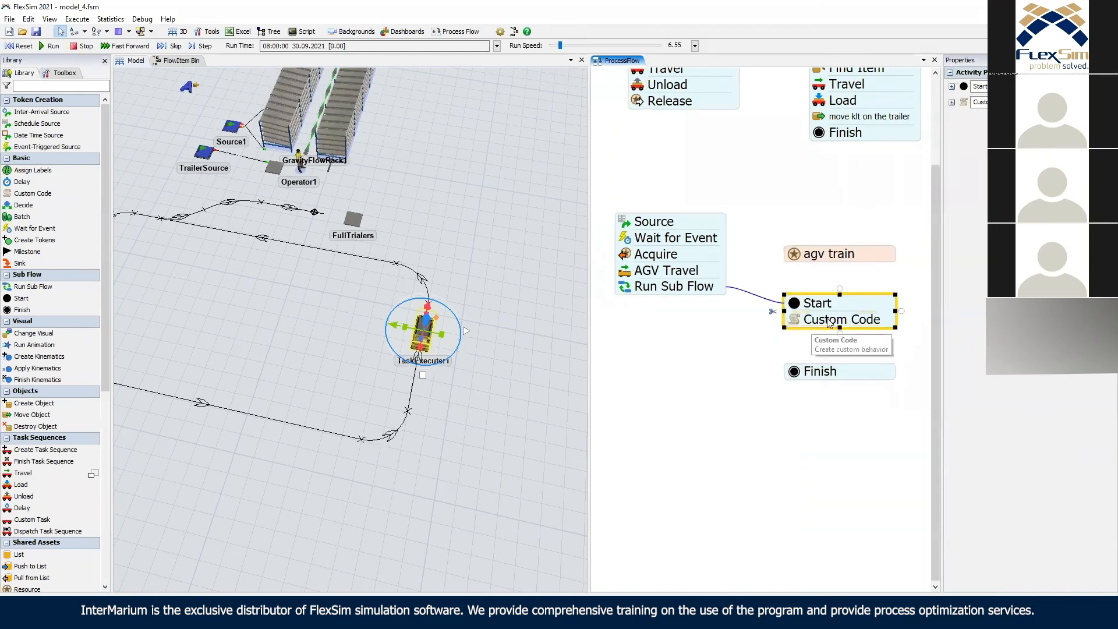
text(attach)
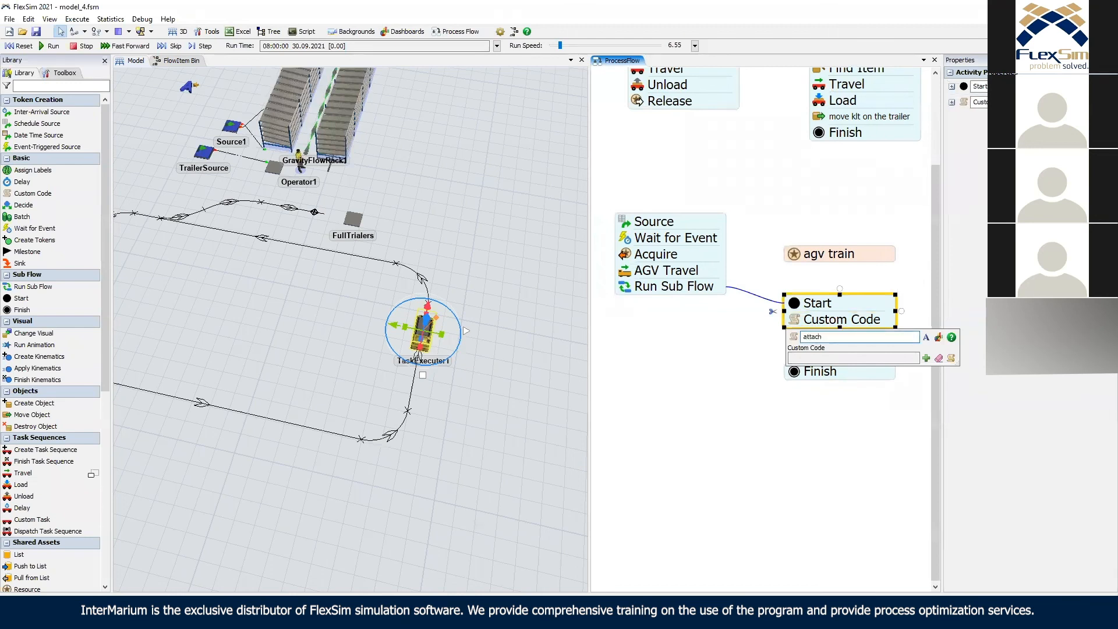
Add the AGV Attach Trailer action to the attach activity's custom code.
click(926, 358)
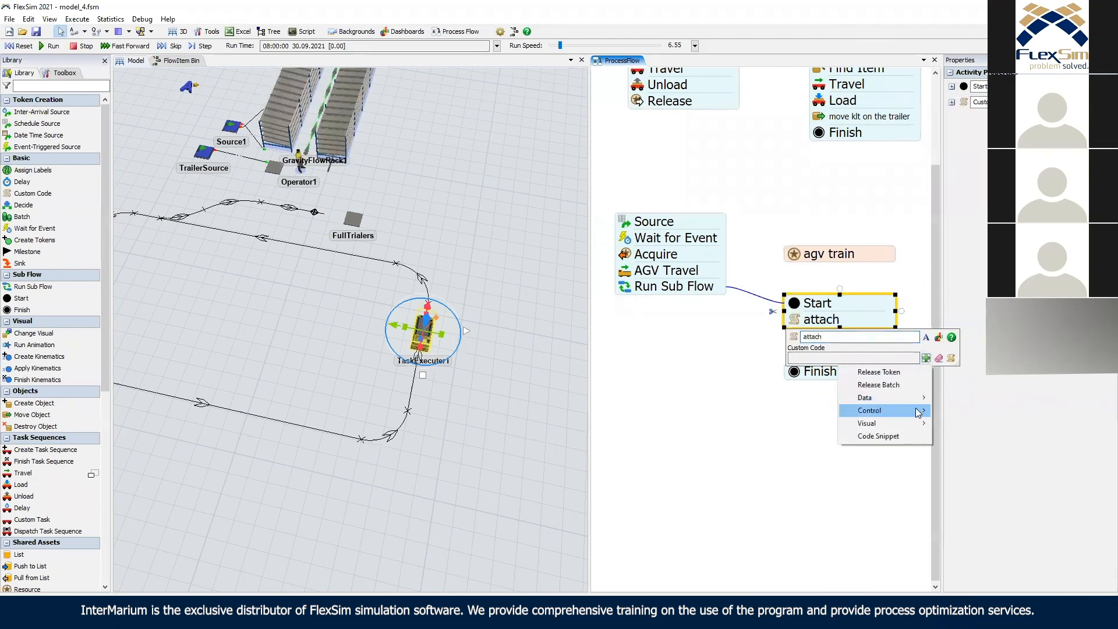
mouse_move(917, 411)
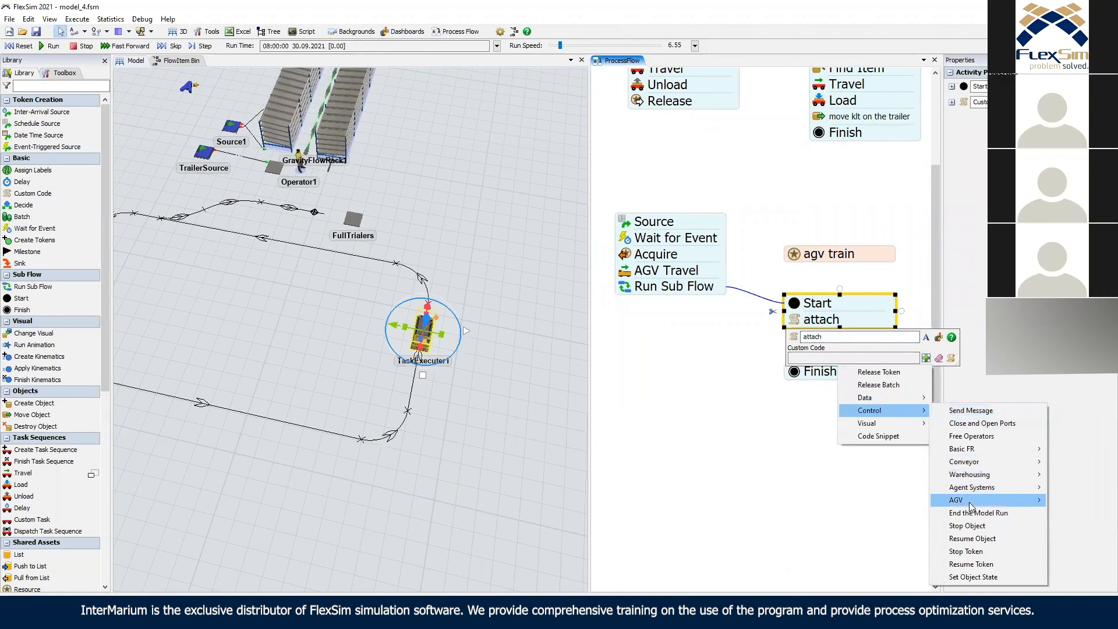
mouse_move(968, 501)
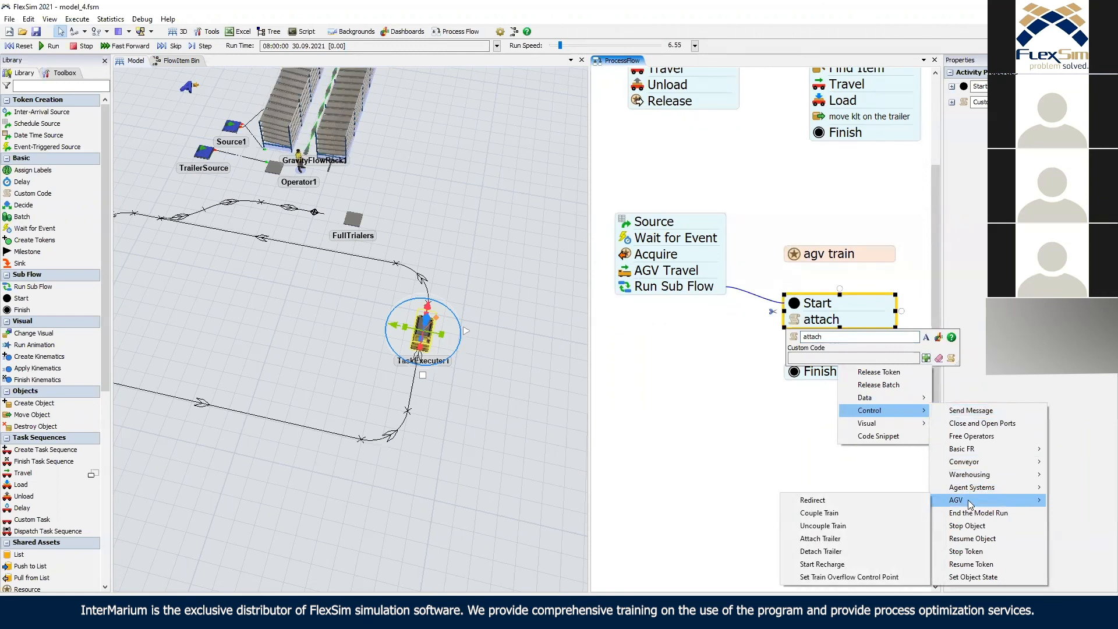
click(901, 538)
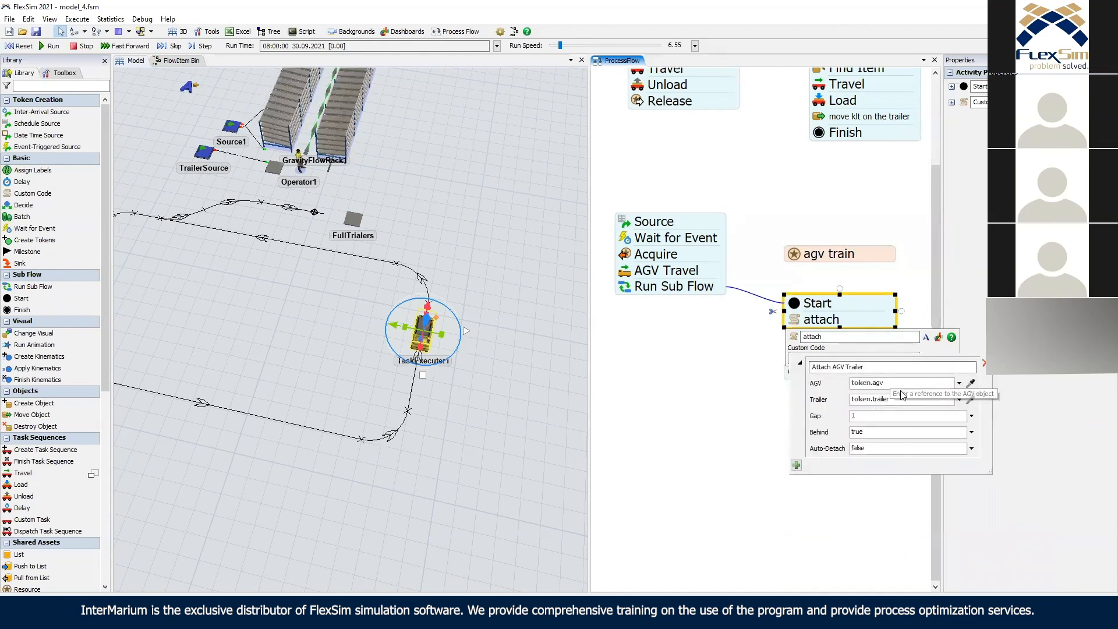
Set the Attach AGV Trailer action's trailer to Model.find("FullTrialers").first and open its gap value for editing.
click(970, 399)
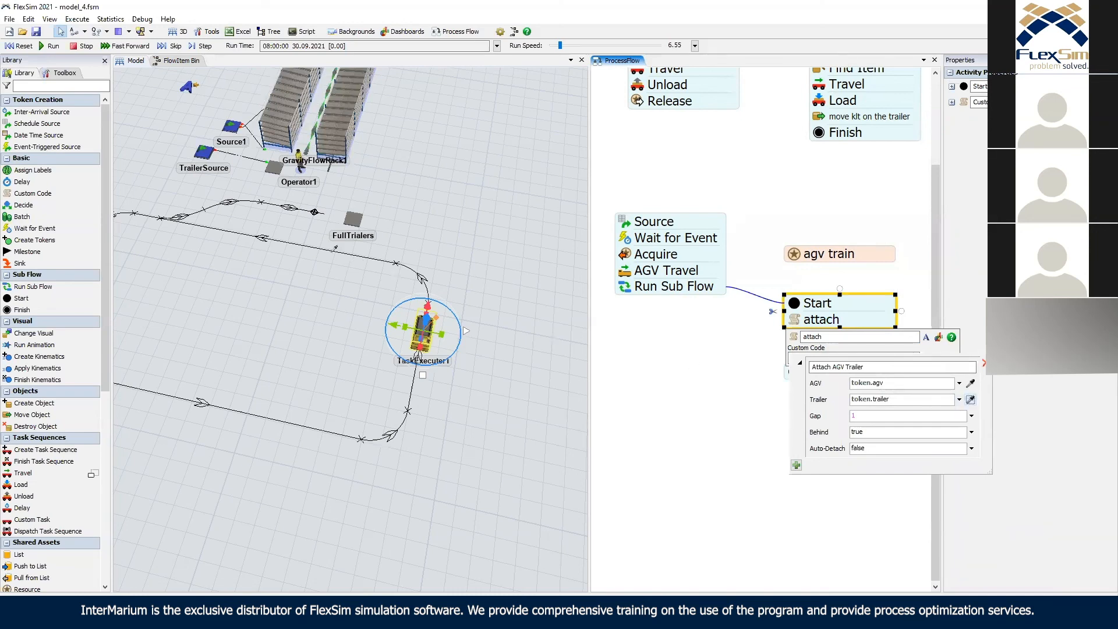
click(358, 216)
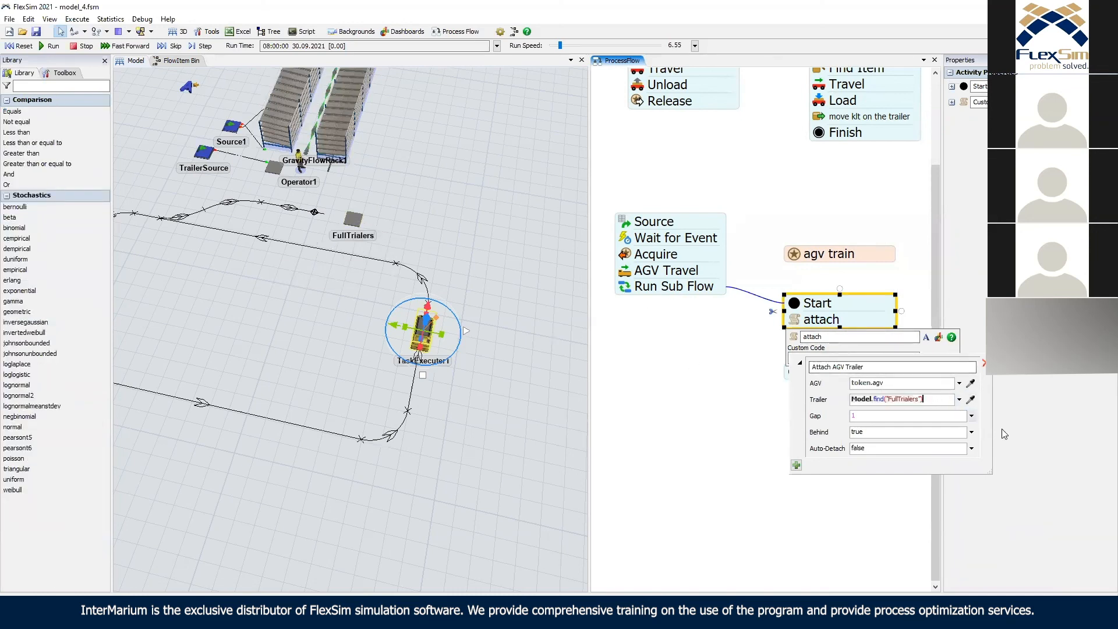
text(.first)
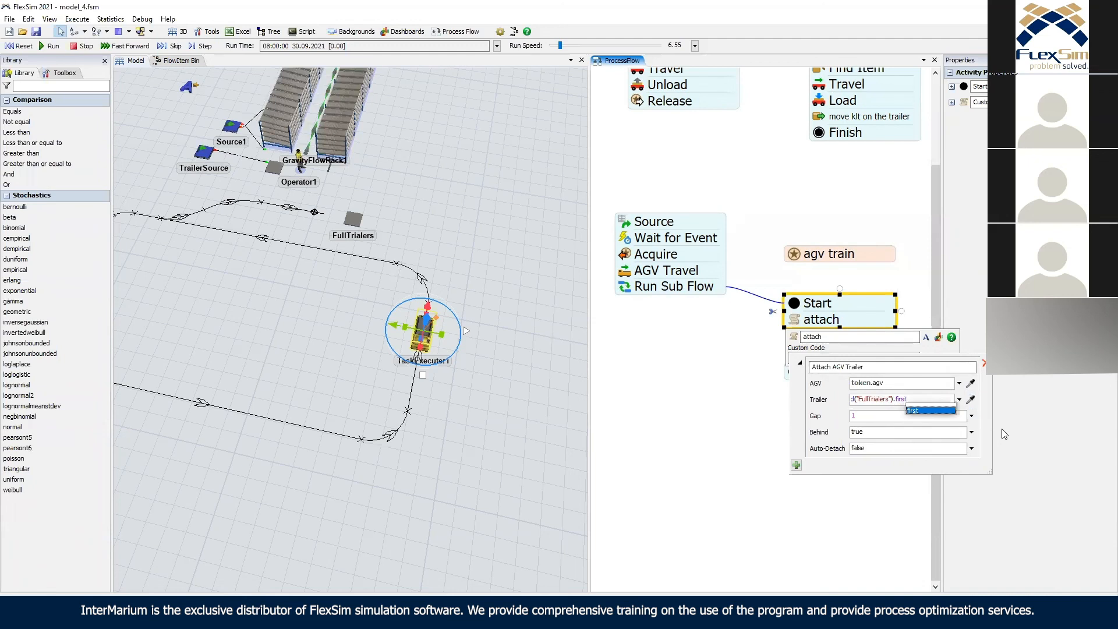
click(863, 417)
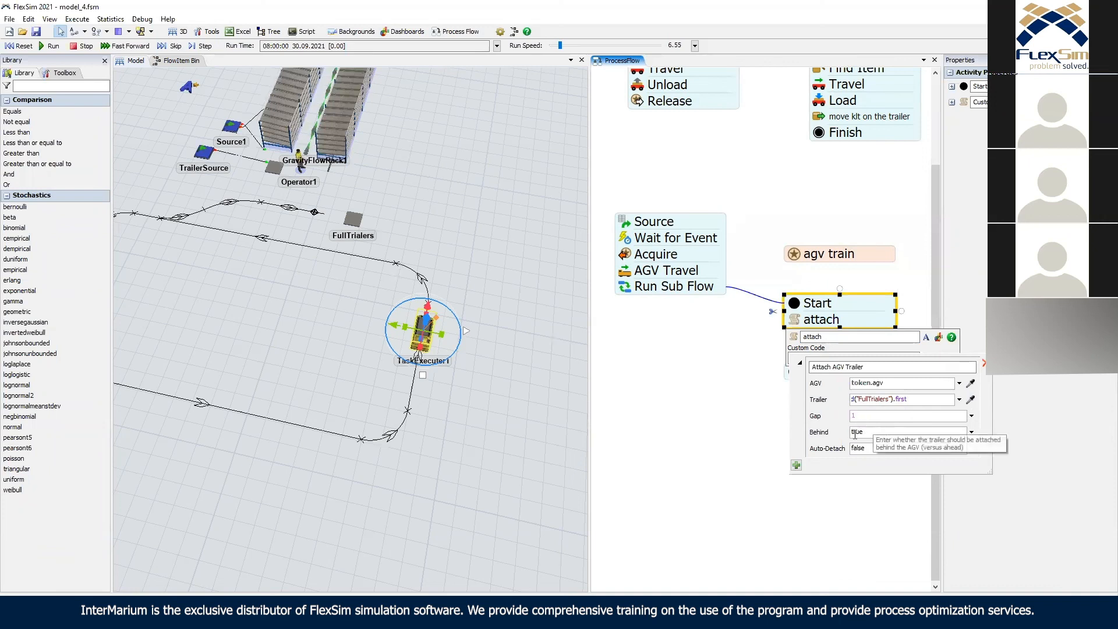
click(429, 335)
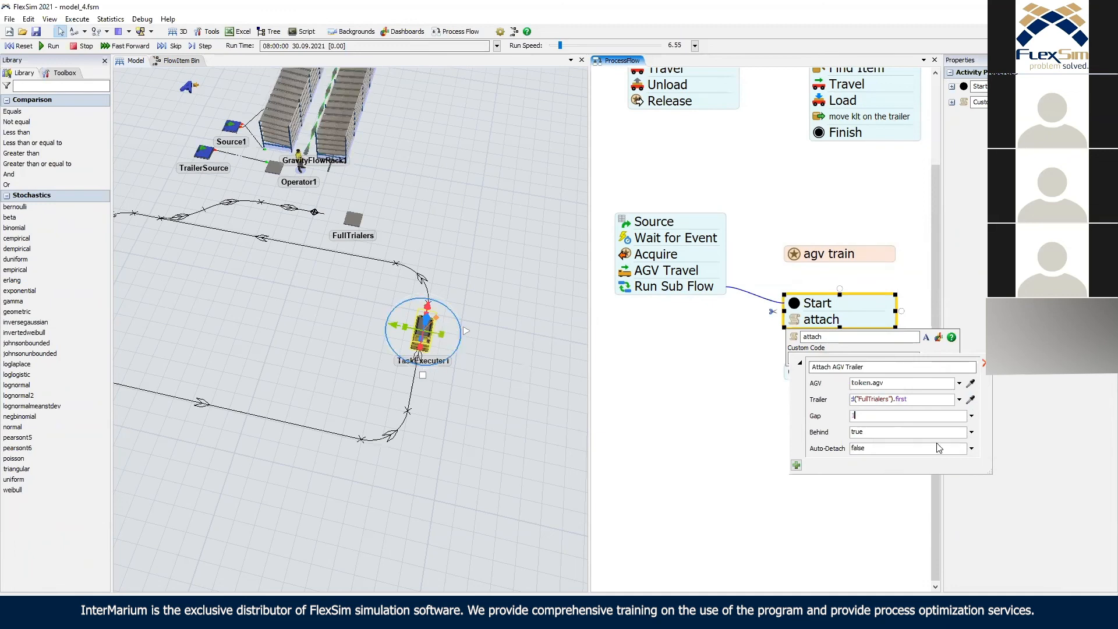
Review the Attach AGV Trailer parameters of the attach activity, including the available options for Behind.
click(971, 431)
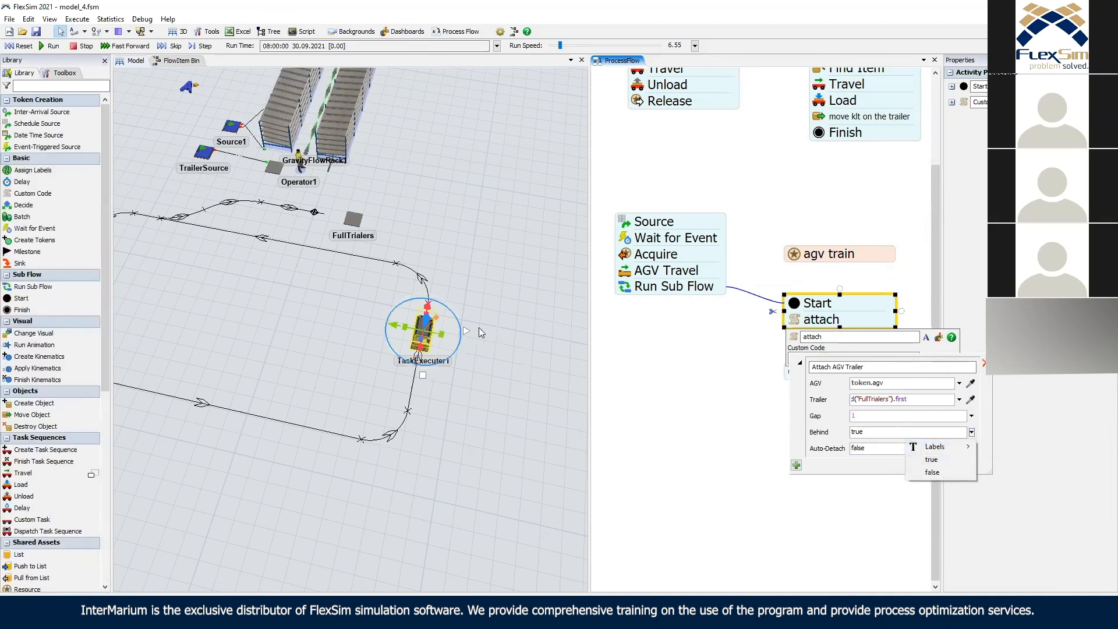
click(927, 447)
click(429, 329)
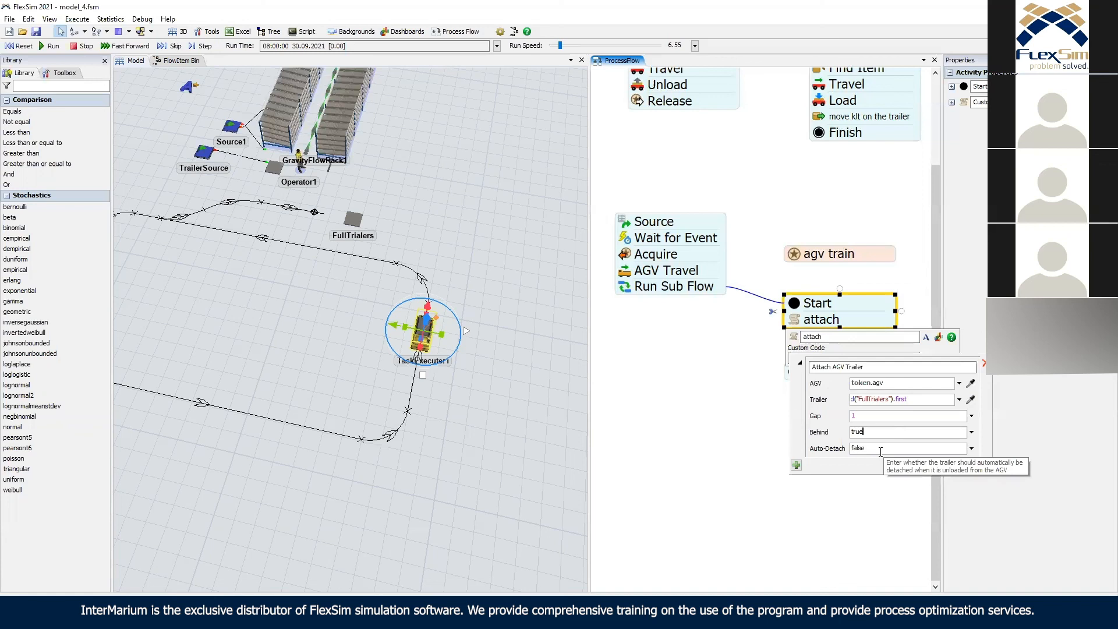
click(722, 362)
double_click(821, 319)
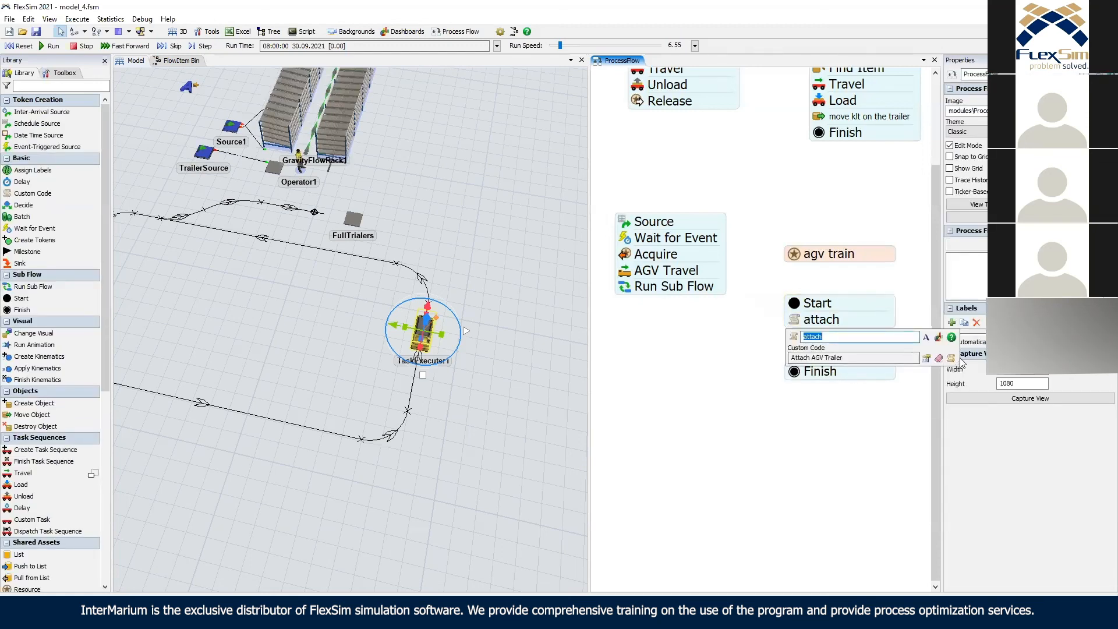
click(926, 358)
click(728, 335)
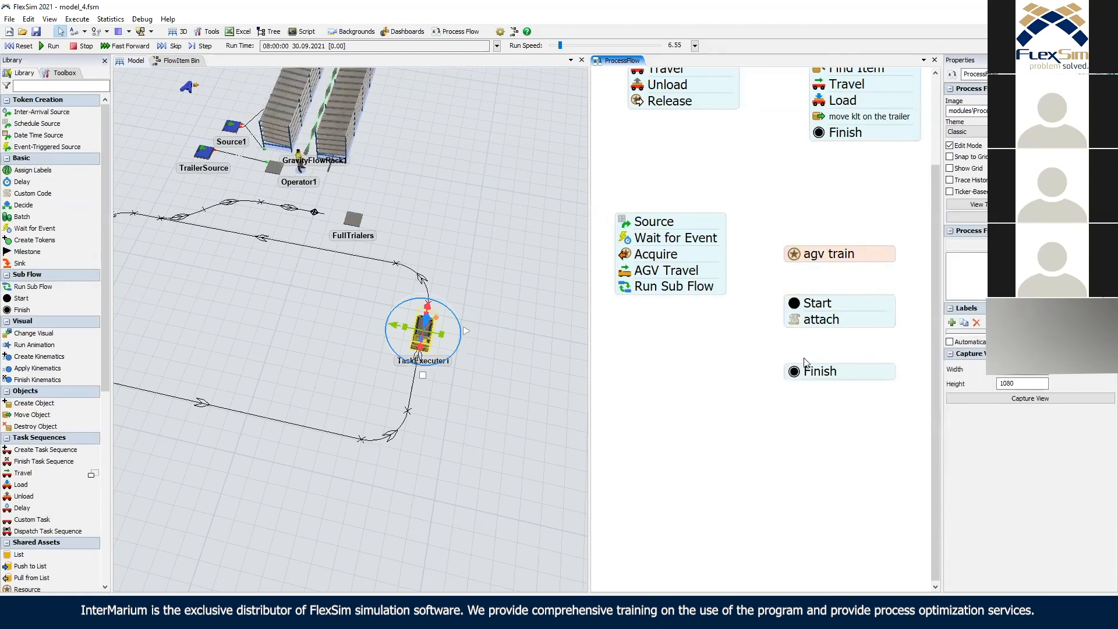
Check the Run Sub Flow activity's settings and snap the separate Finish activity directly beneath attach.
double_click(628, 283)
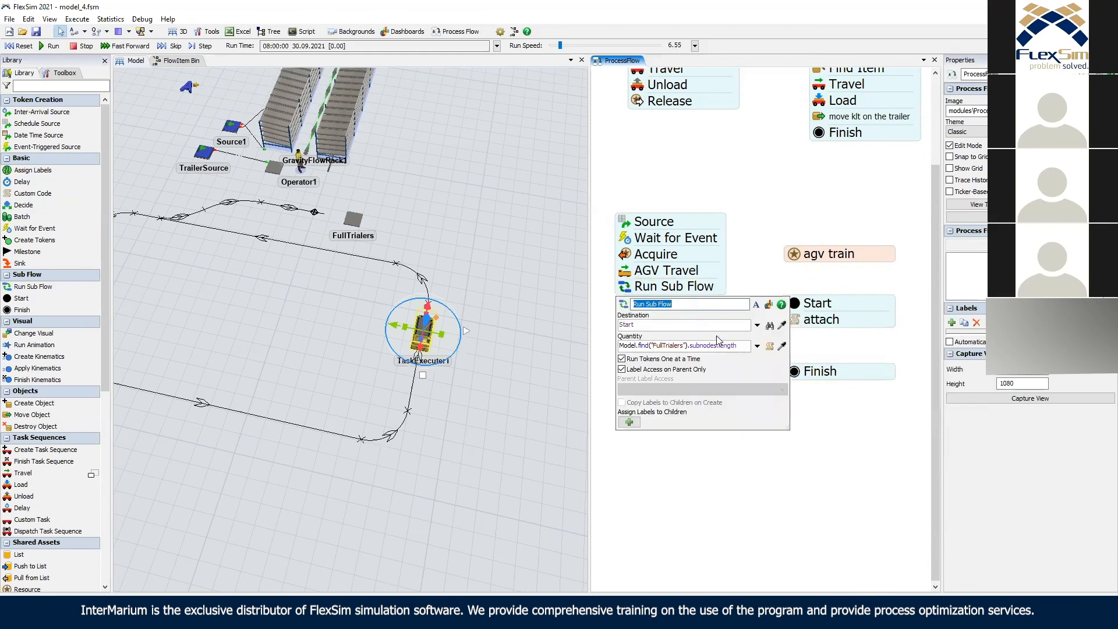
click(760, 271)
drag(818, 371, 818, 337)
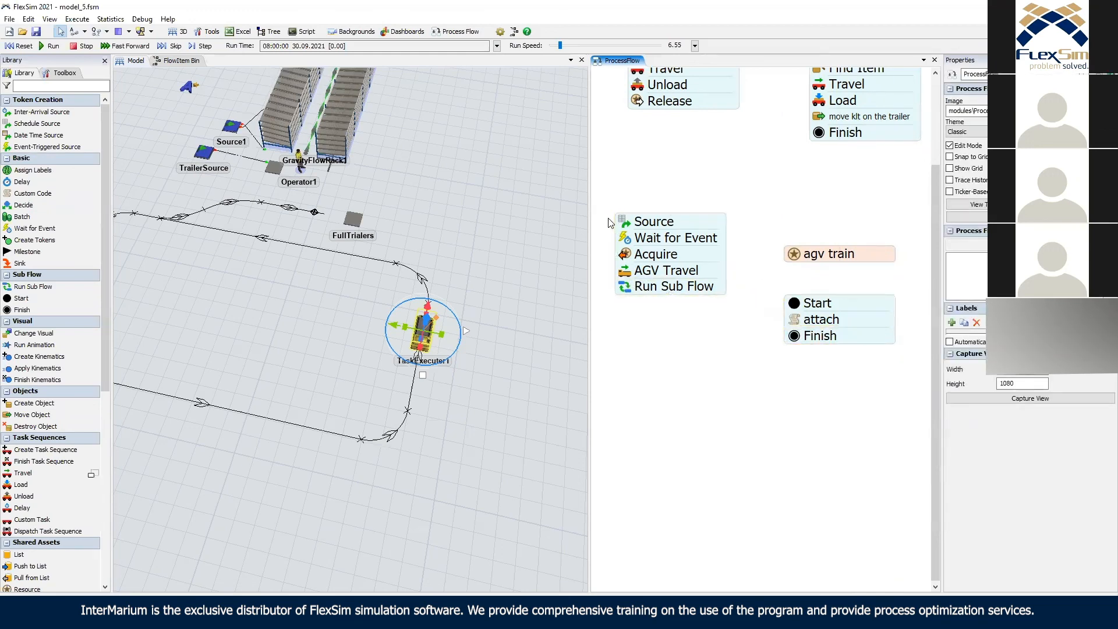
Run the model with the run speed at about 13.03, slow it to 6.55, and finally bring it down to 0.
click(449, 233)
right_drag(485, 246, 49, 57)
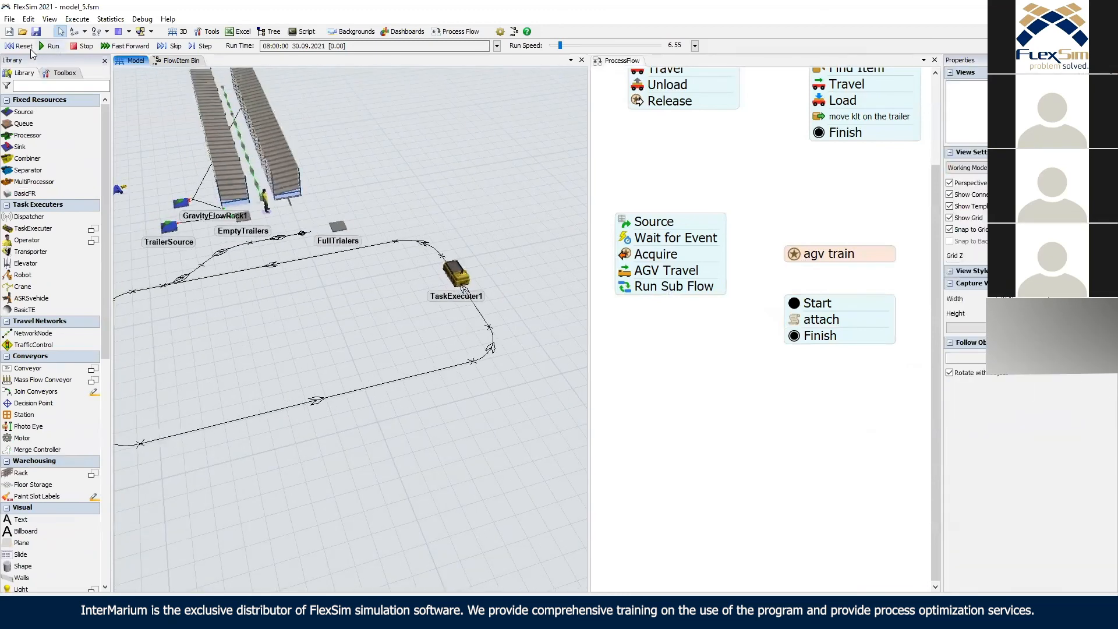
click(50, 45)
drag(560, 46, 562, 45)
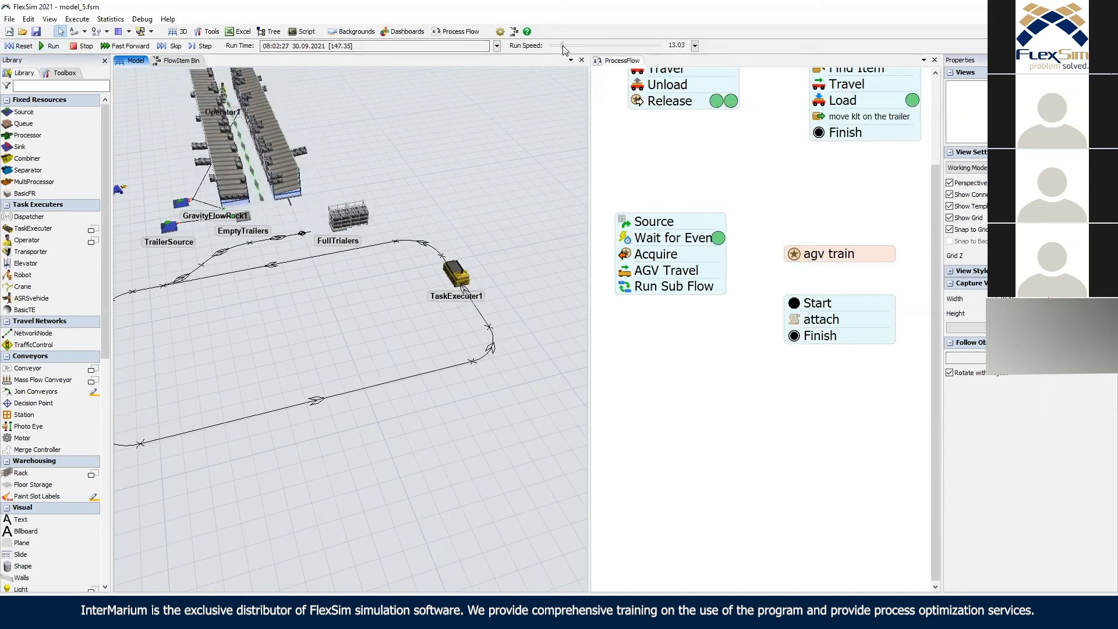
drag(563, 46, 560, 48)
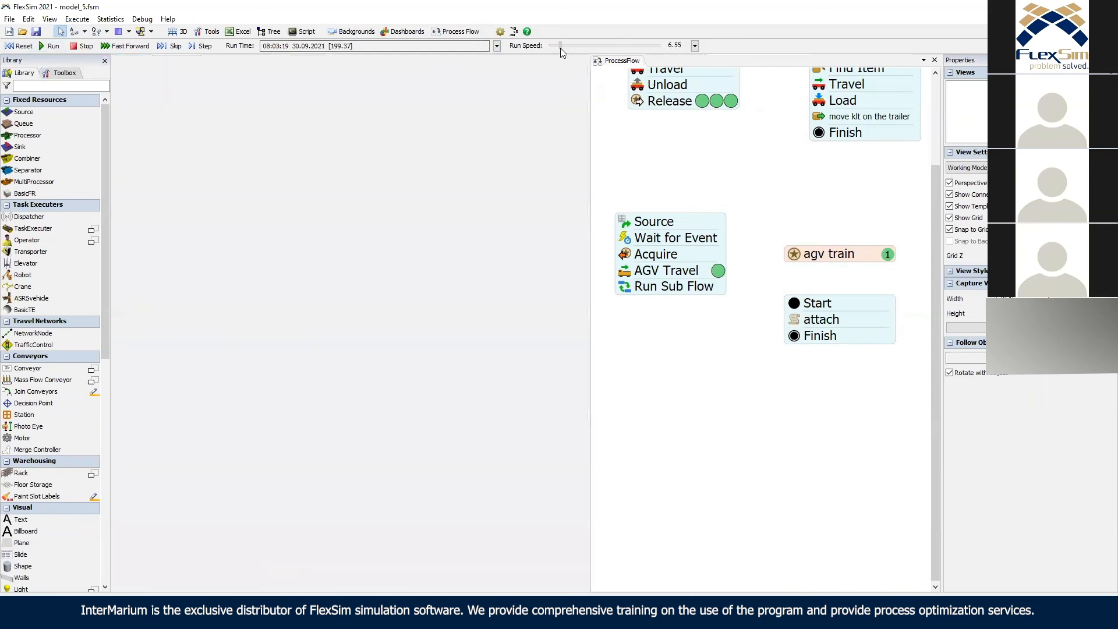
drag(560, 49, 551, 47)
Compare the label named in the System Console exception with the label that the train's Acquire activity assigns.
drag(295, 492, 662, 546)
click(662, 529)
double_click(296, 493)
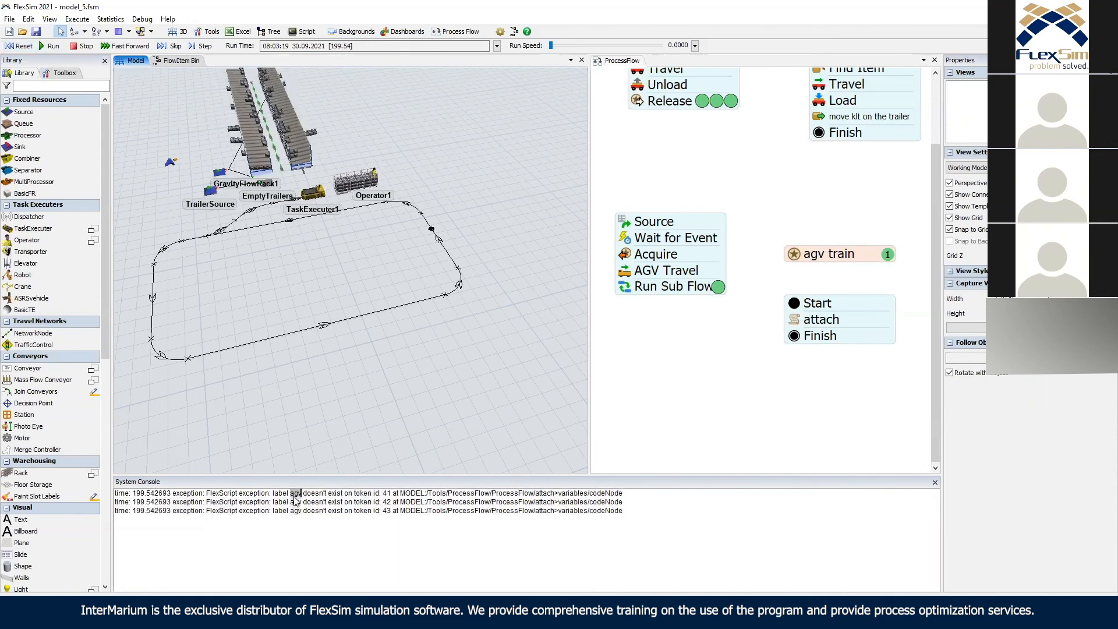
click(625, 255)
double_click(647, 333)
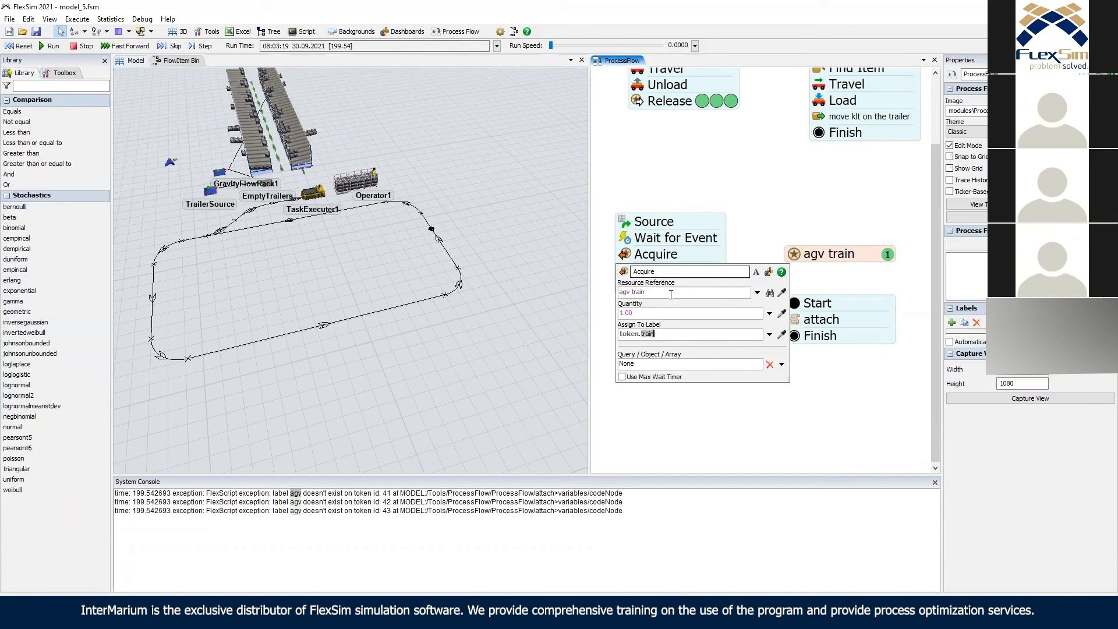
click(767, 260)
Set the attach activity's AGV parameter to token.train and clear the messages from the System Console.
click(787, 320)
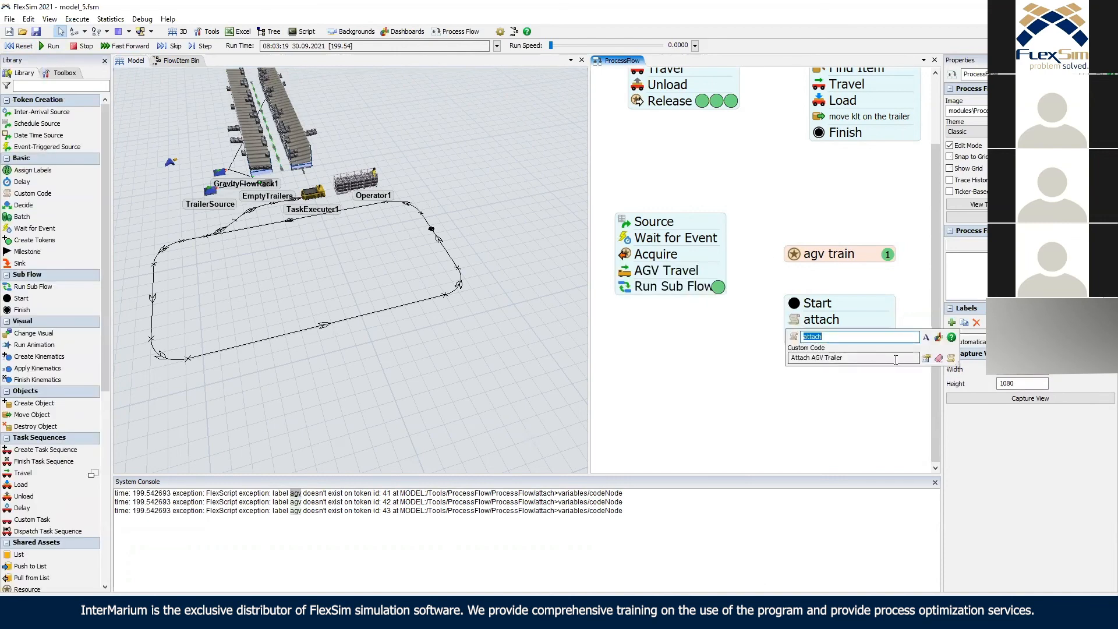
double_click(879, 383)
text(train)
drag(683, 529, 141, 421)
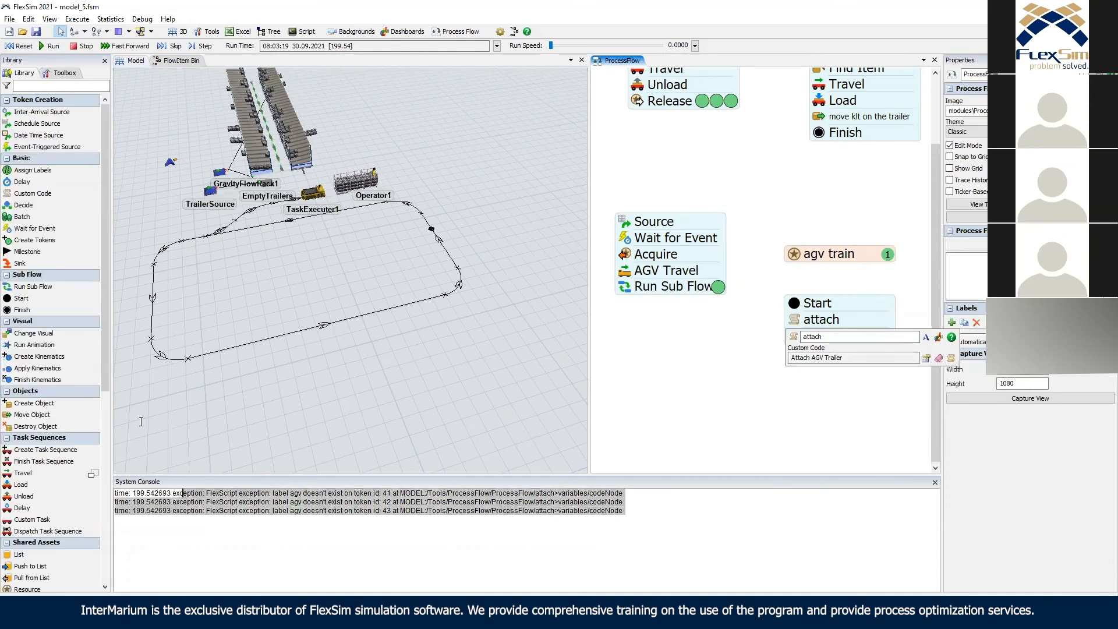
key(Delete)
click(747, 375)
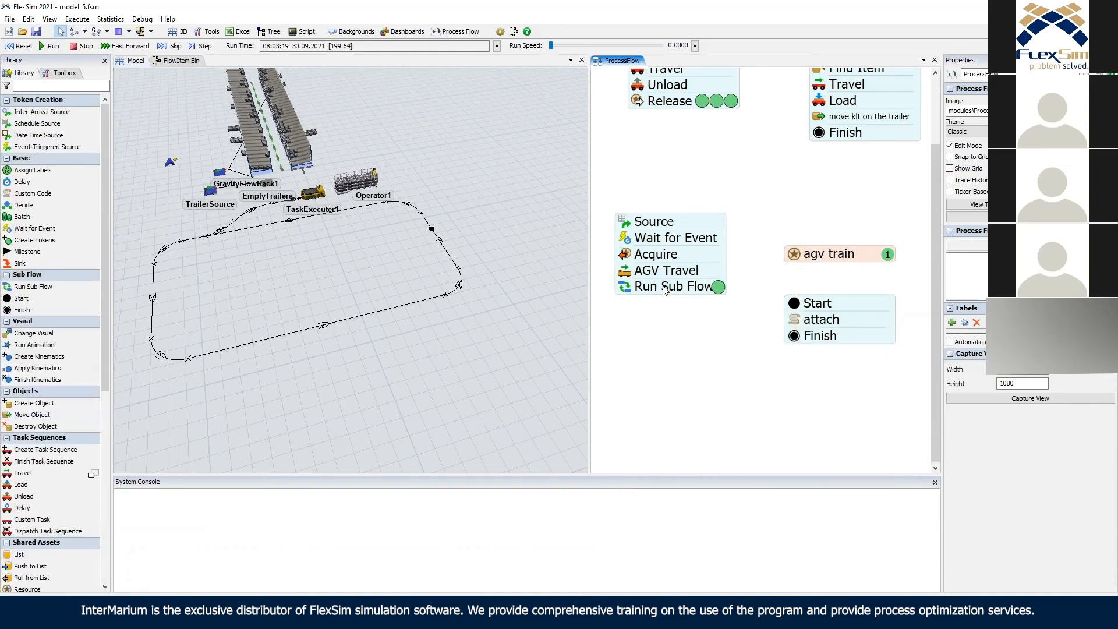
Set the attach activity's AGV parameter back to token.agv.
click(789, 320)
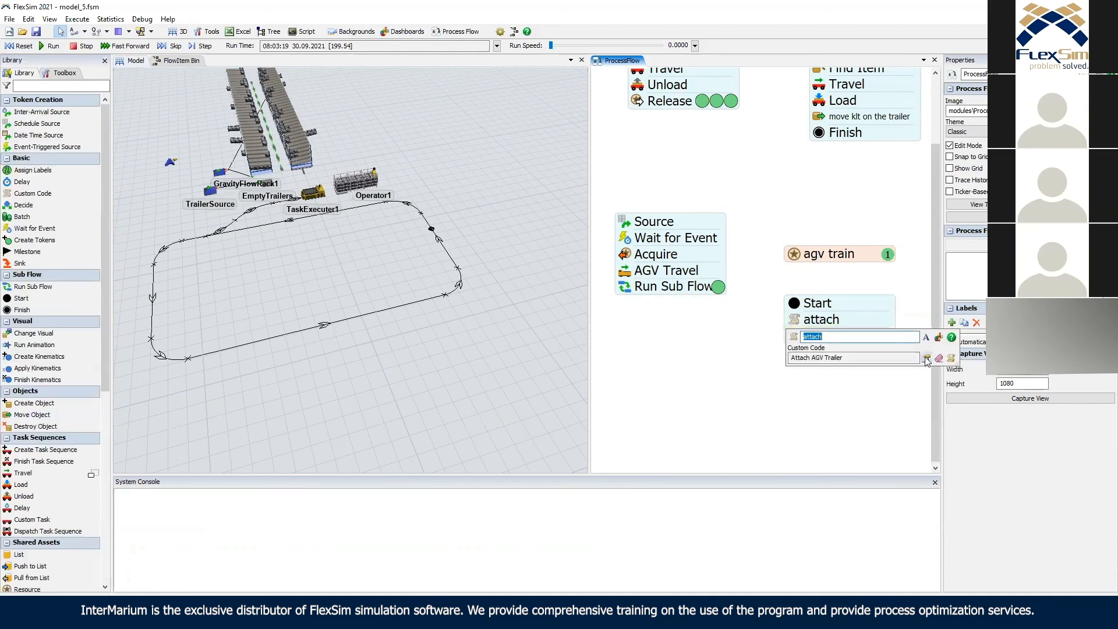
mouse_move(927, 361)
click(886, 383)
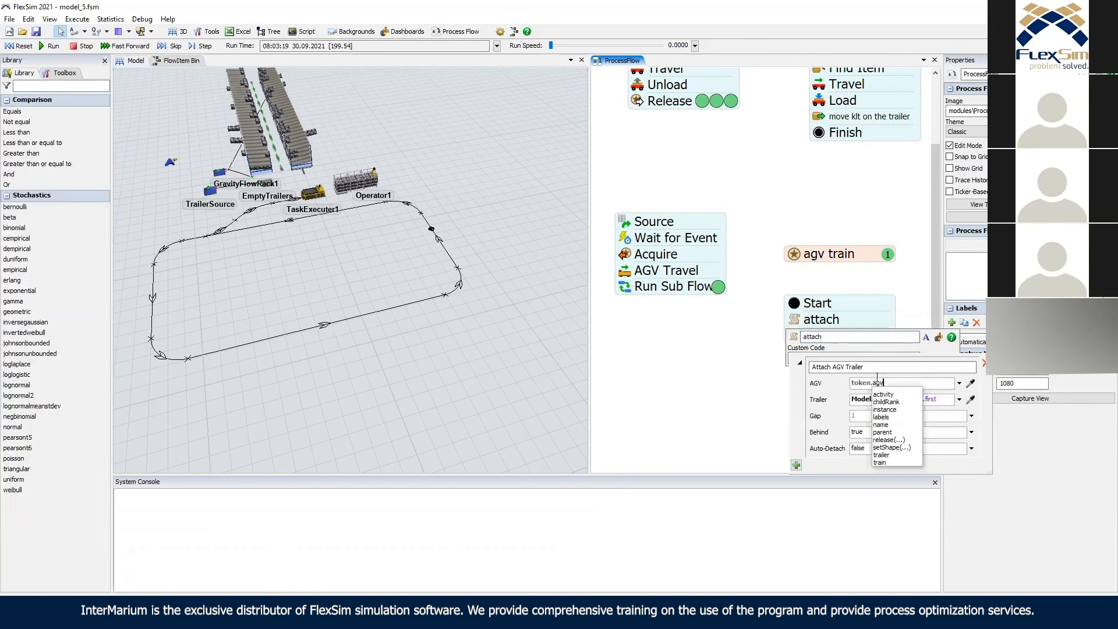
click(686, 347)
Reset the model and run it again at a higher run speed.
click(22, 46)
click(49, 46)
drag(550, 46, 574, 47)
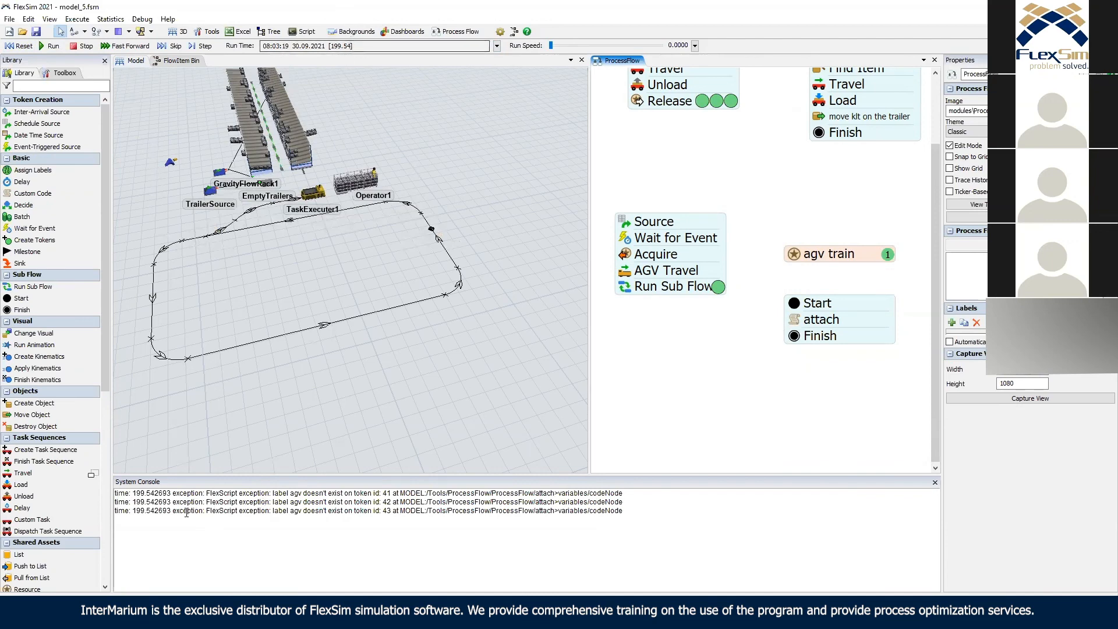
Examine the first System Console exception for its error type, the label and token concerned, and the path to the activity.
drag(205, 494, 290, 496)
double_click(282, 493)
double_click(309, 493)
click(342, 493)
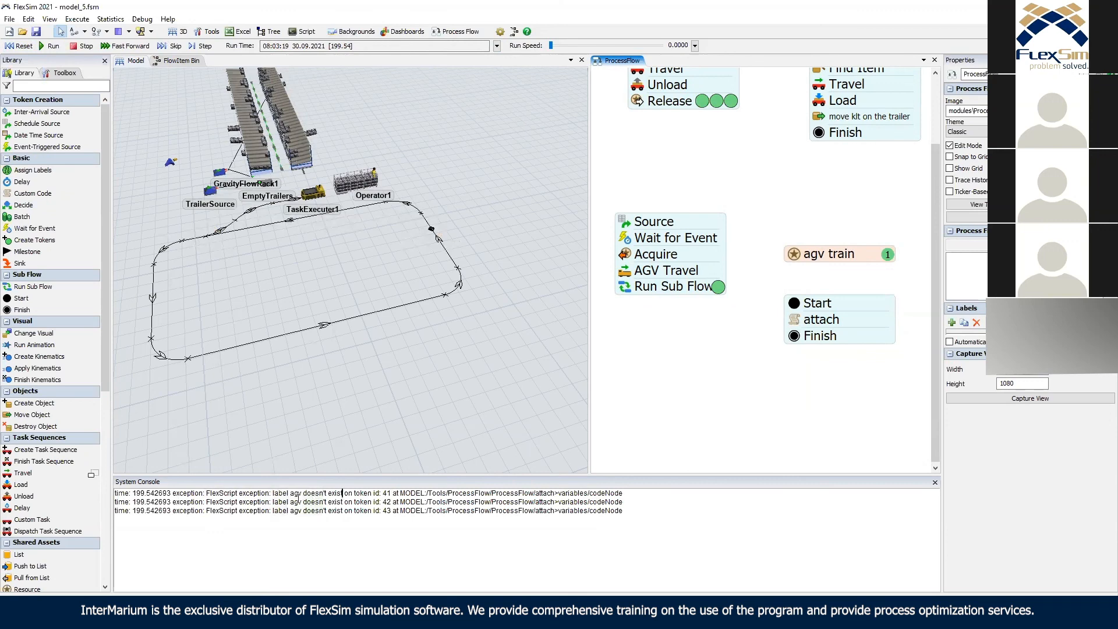
drag(275, 493, 376, 498)
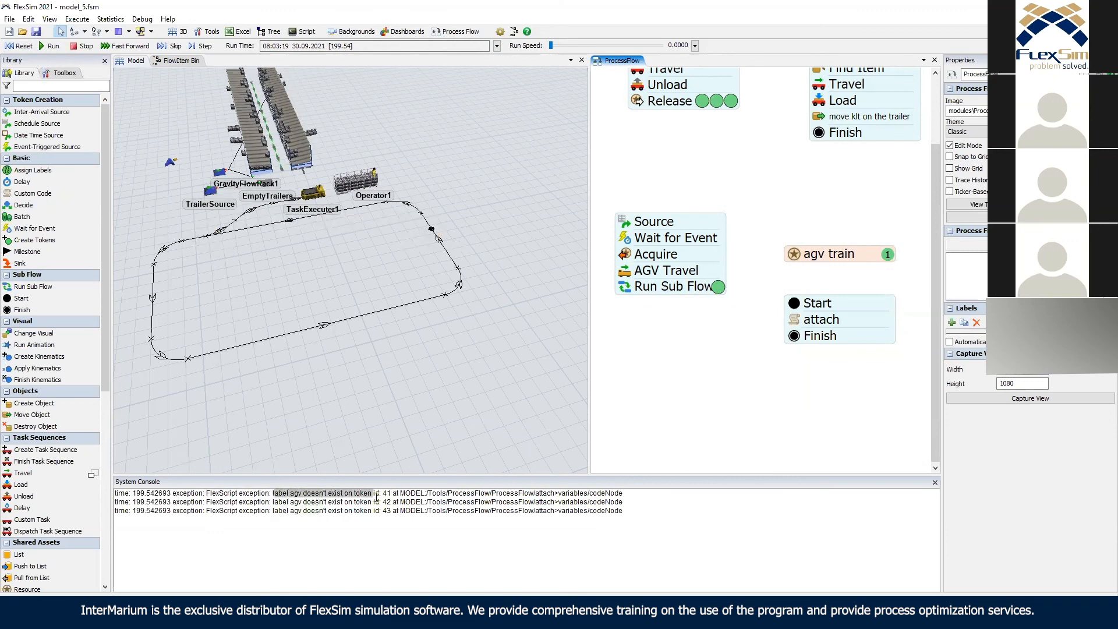
double_click(295, 494)
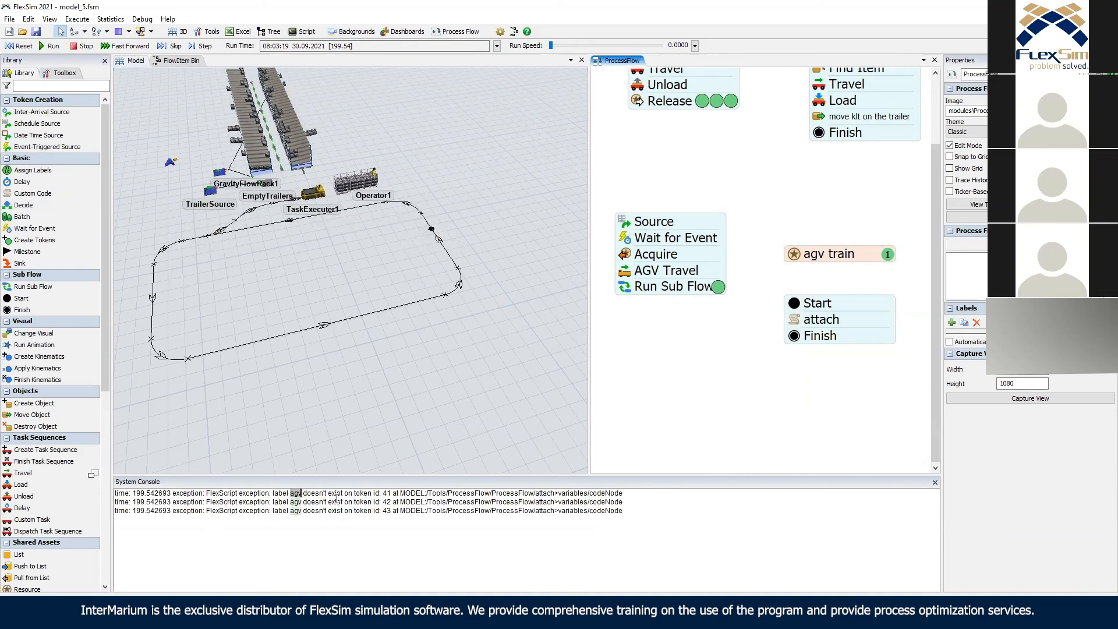
click(389, 493)
drag(400, 493, 623, 493)
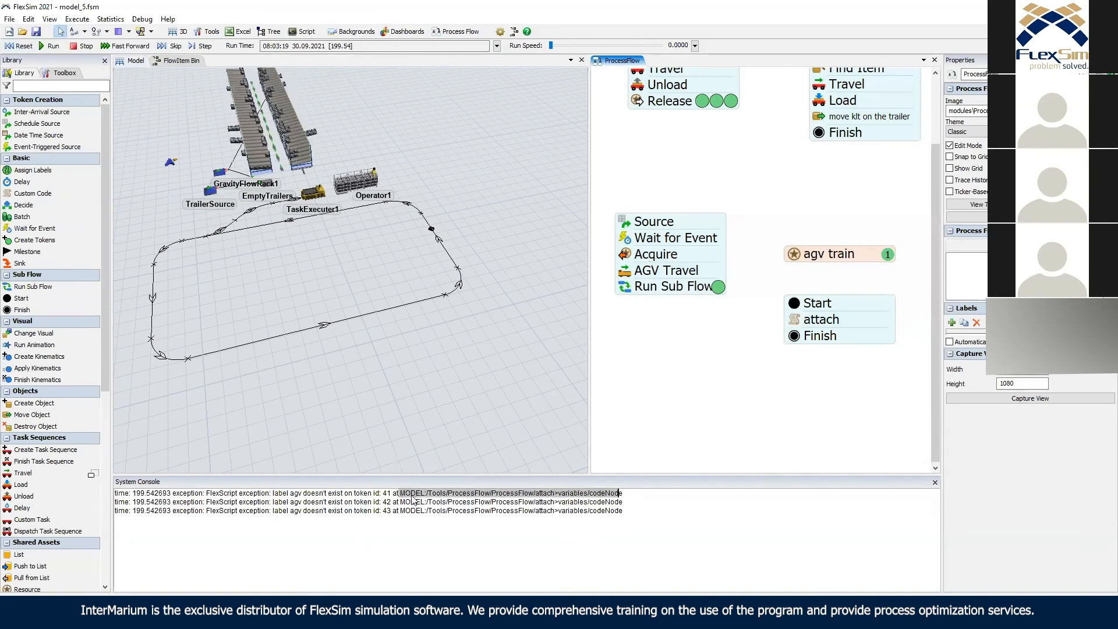
drag(535, 494, 554, 493)
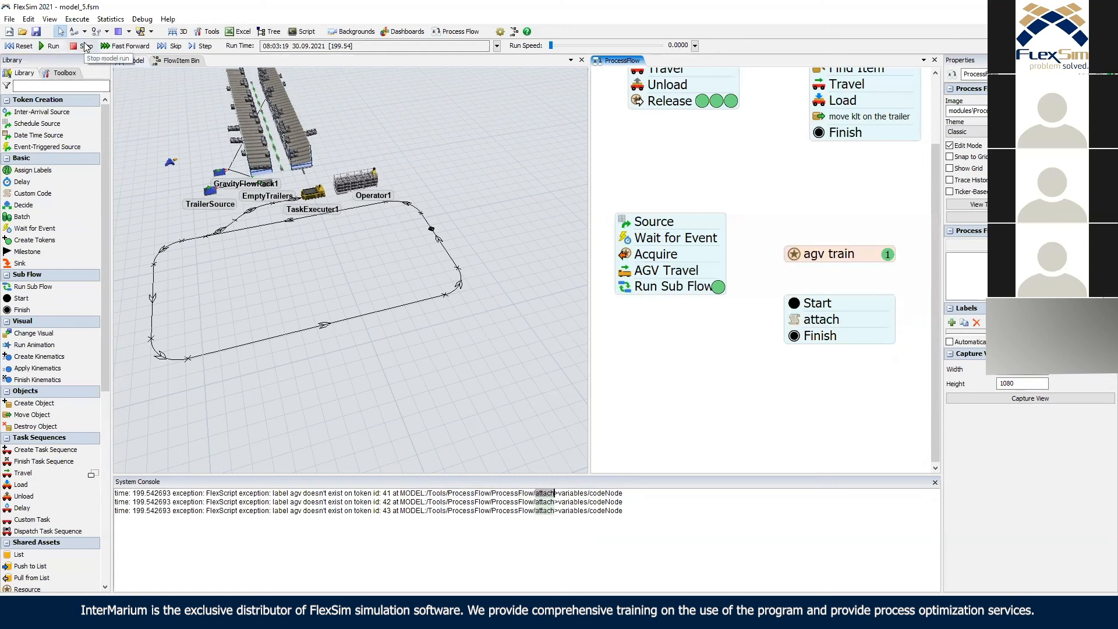
Paste four copies of the attach activity into the empty area below the sub flow and rerun the model.
drag(871, 329, 722, 399)
key(ctrl+v)
key(ctrl+v)
key(ctrl+v)
key(ctrl+v)
drag(854, 368, 813, 319)
click(766, 353)
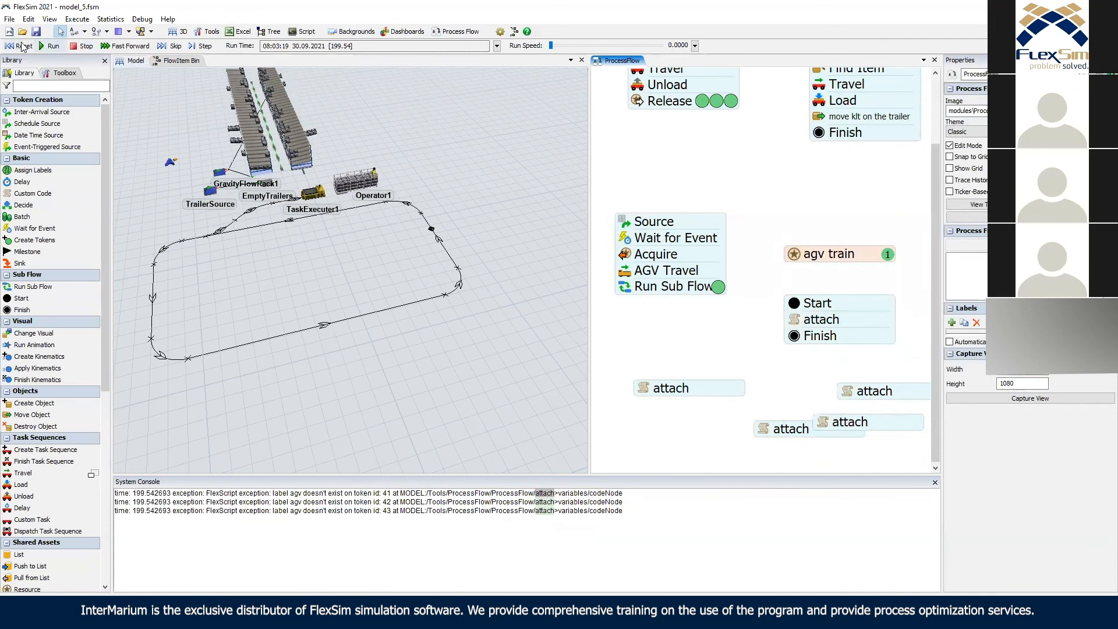
click(19, 45)
mouse_move(550, 45)
mouse_down()
mouse_move(569, 45)
mouse_move(549, 48)
mouse_up()
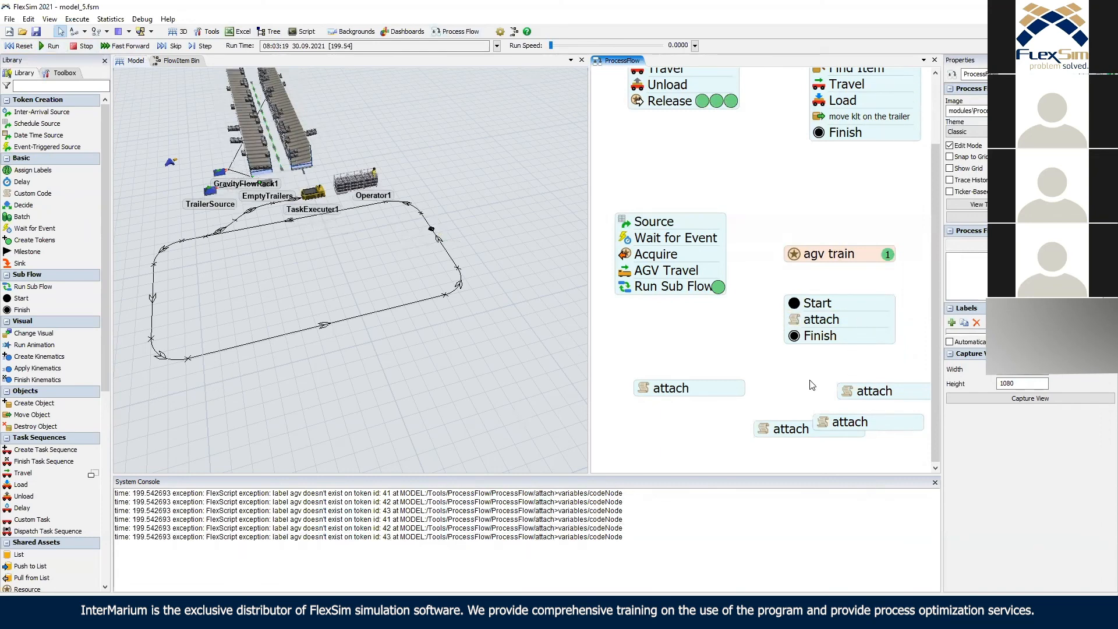
Arrange the two lowest attach copies side by side in one row below the sub flow.
drag(809, 382, 804, 379)
drag(789, 432, 746, 433)
drag(860, 422, 870, 430)
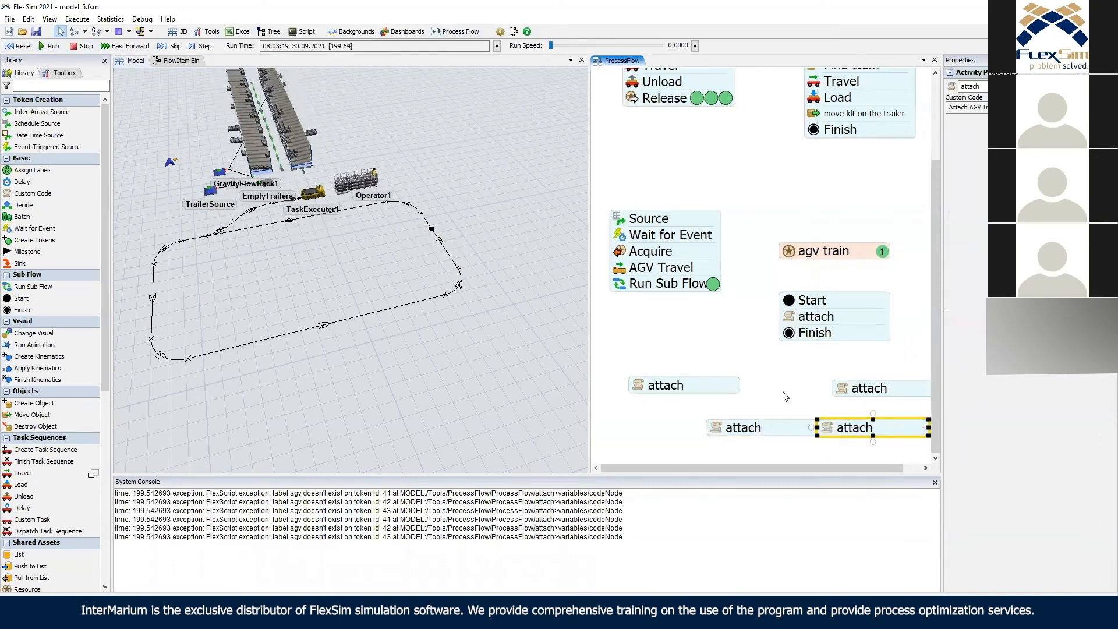
drag(785, 396, 745, 367)
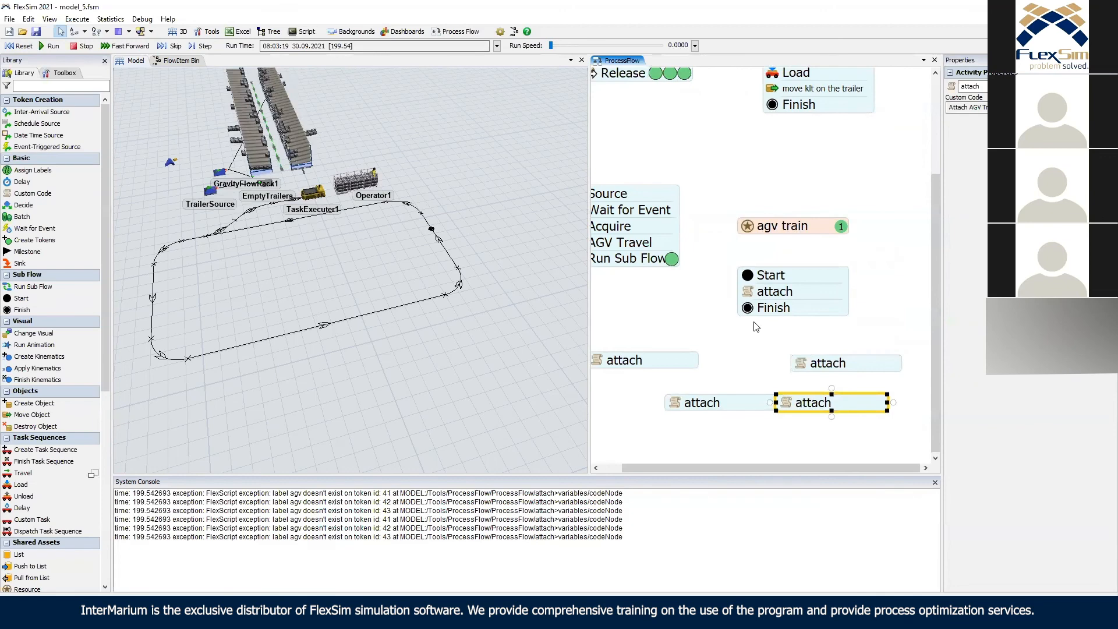
mouse_move(772, 351)
mouse_down()
mouse_move(800, 347)
mouse_move(787, 344)
mouse_up()
click(817, 339)
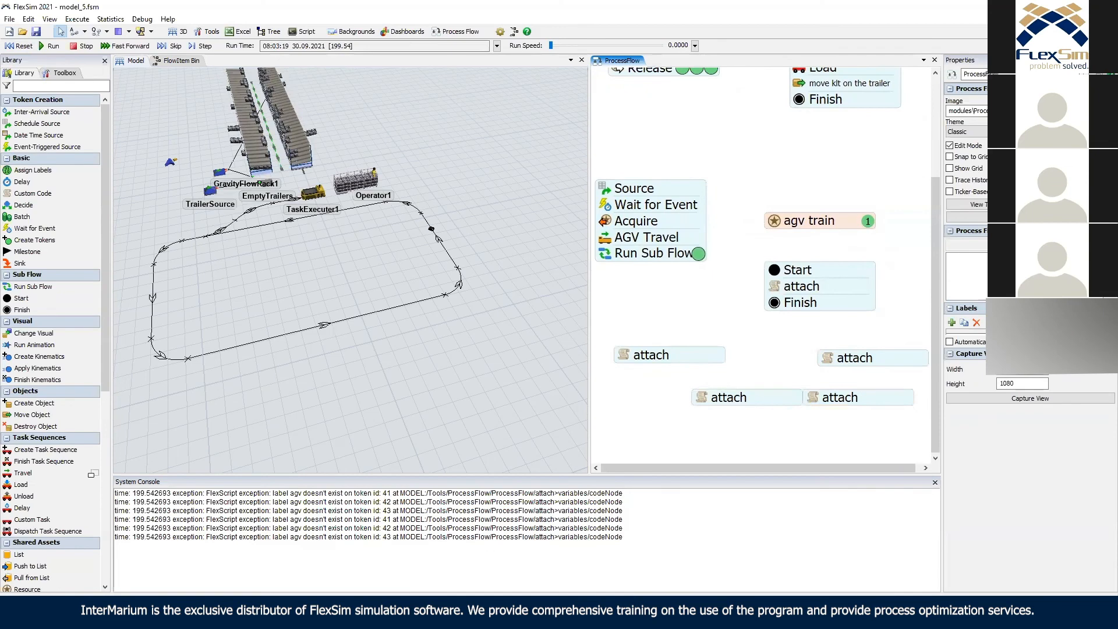
Open the list of all process flow activities and filter it by the name "att".
click(999, 218)
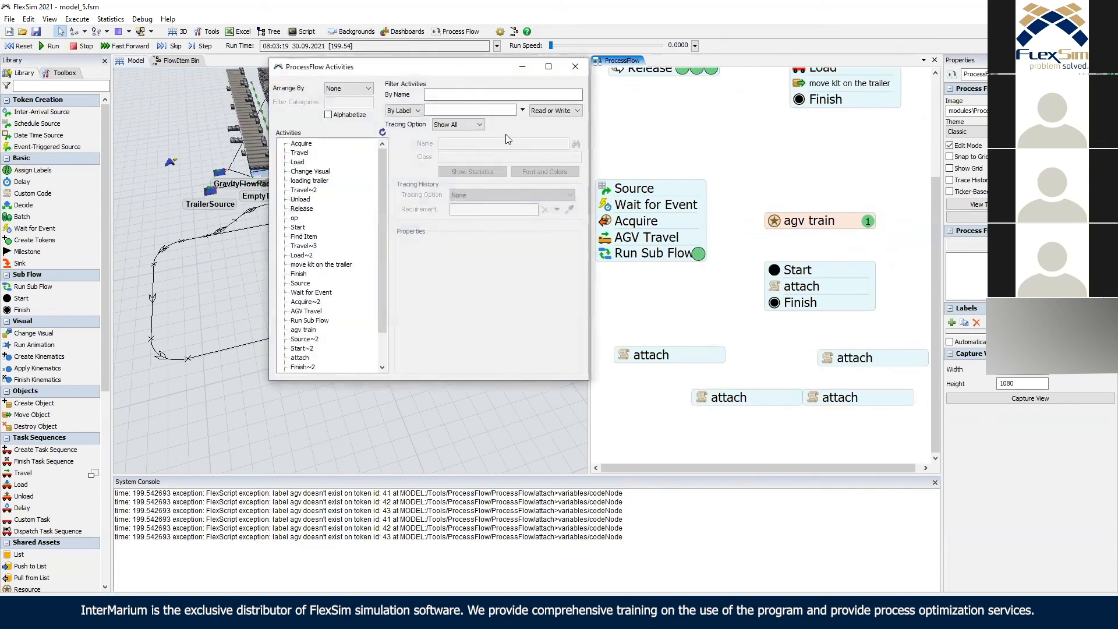
click(505, 95)
text(att)
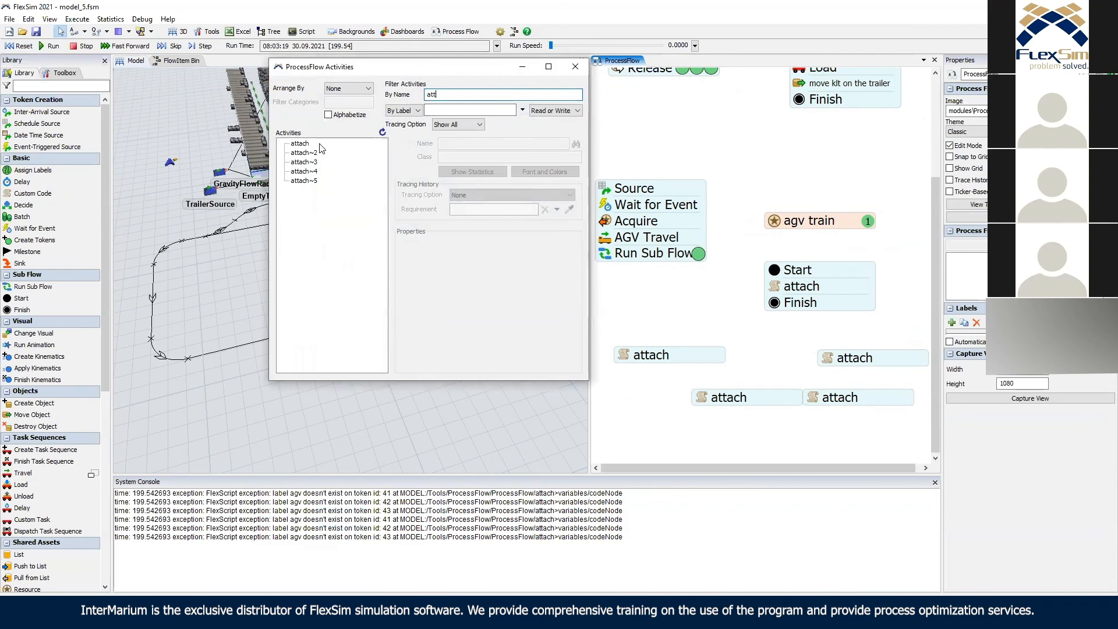
Browse the properties of the filtered attach activities and locate attach~3 in the process flow.
click(319, 146)
click(309, 162)
click(310, 172)
click(311, 180)
click(310, 172)
click(310, 163)
click(310, 154)
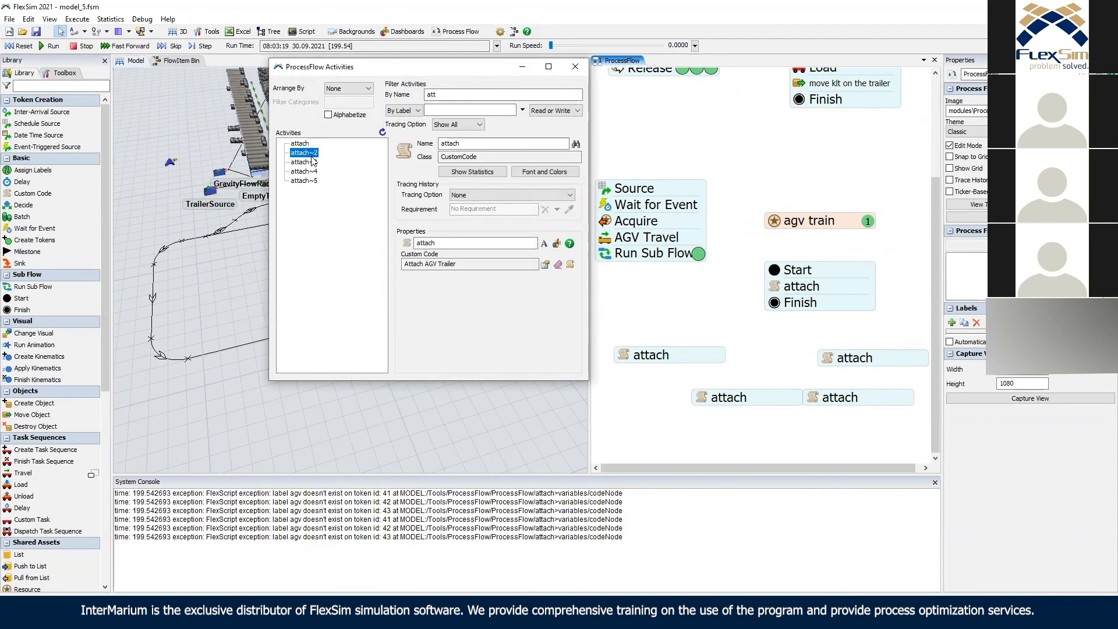
click(305, 161)
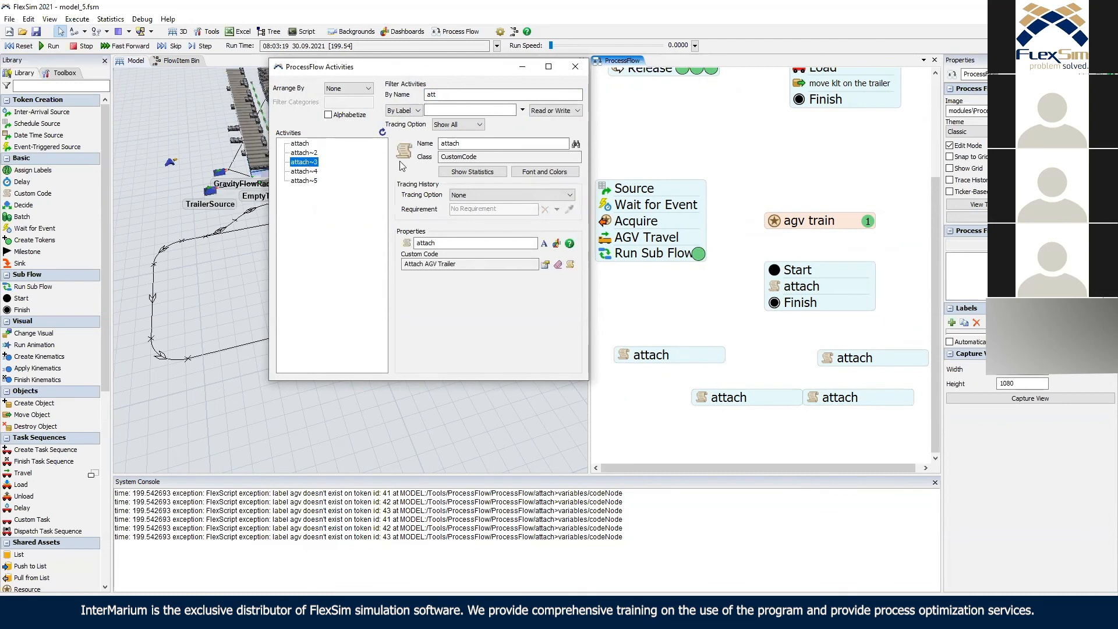
click(575, 144)
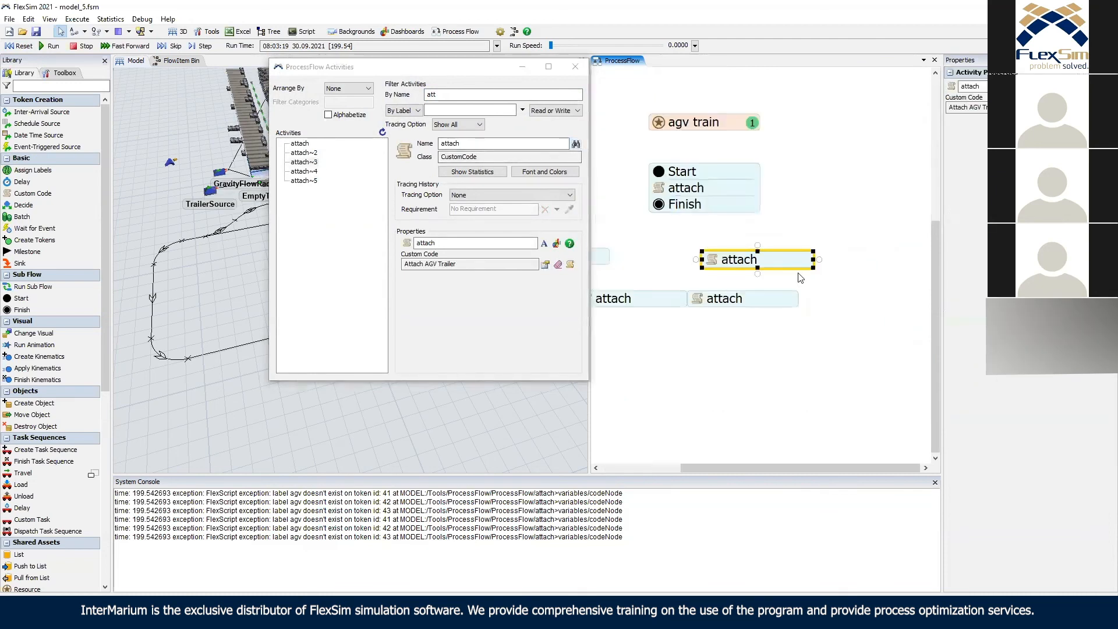
Locate attach~5 and attach~2 in the process flow from the activity list.
click(304, 180)
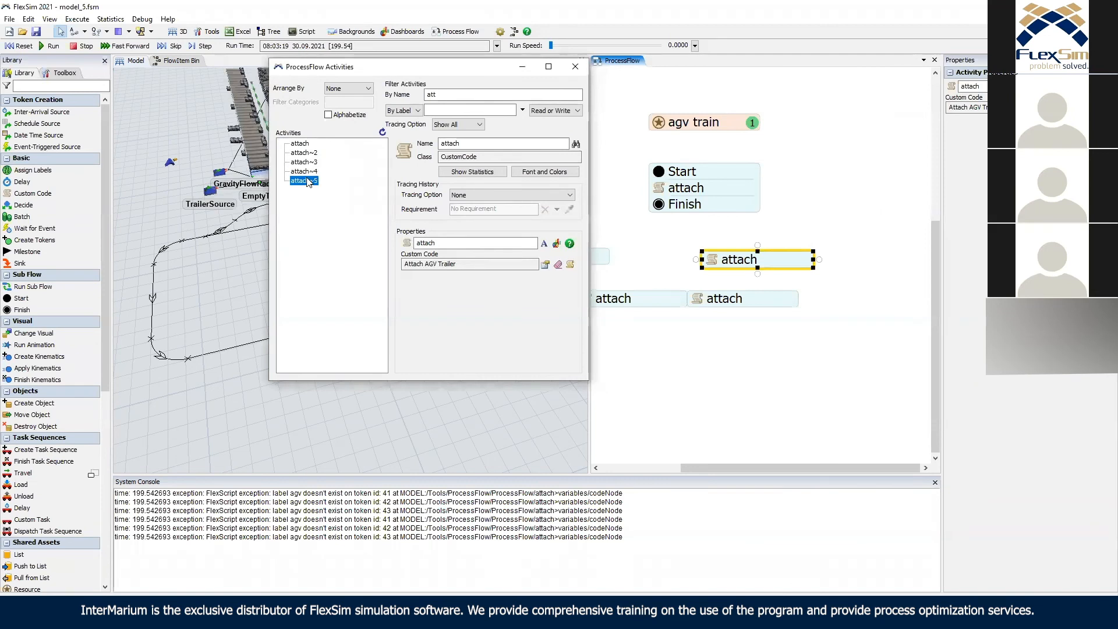
click(576, 144)
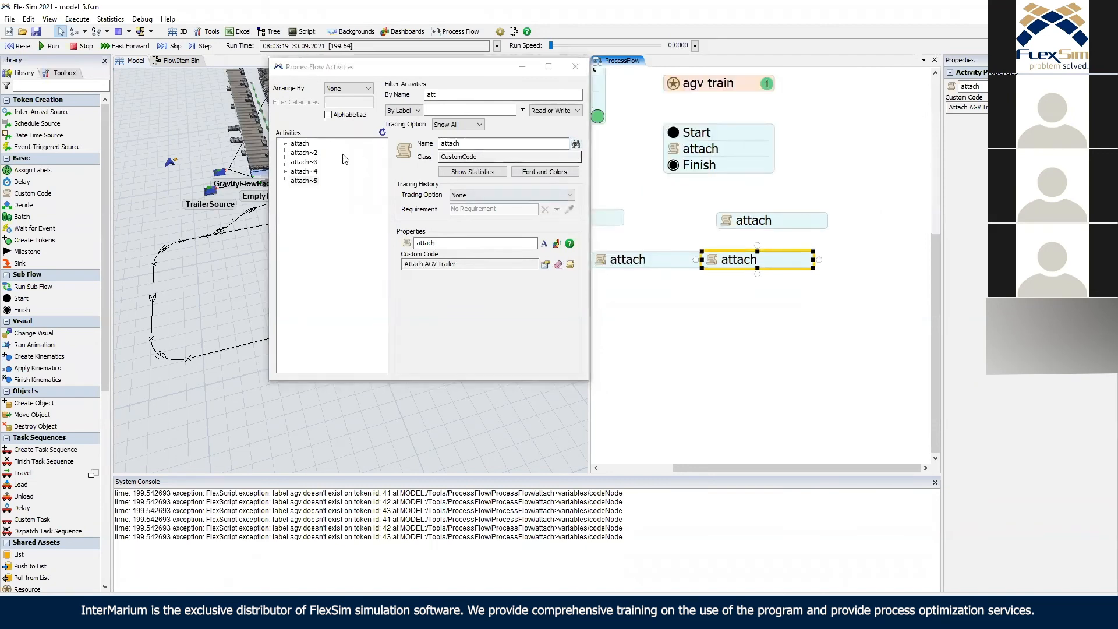
click(303, 153)
click(575, 143)
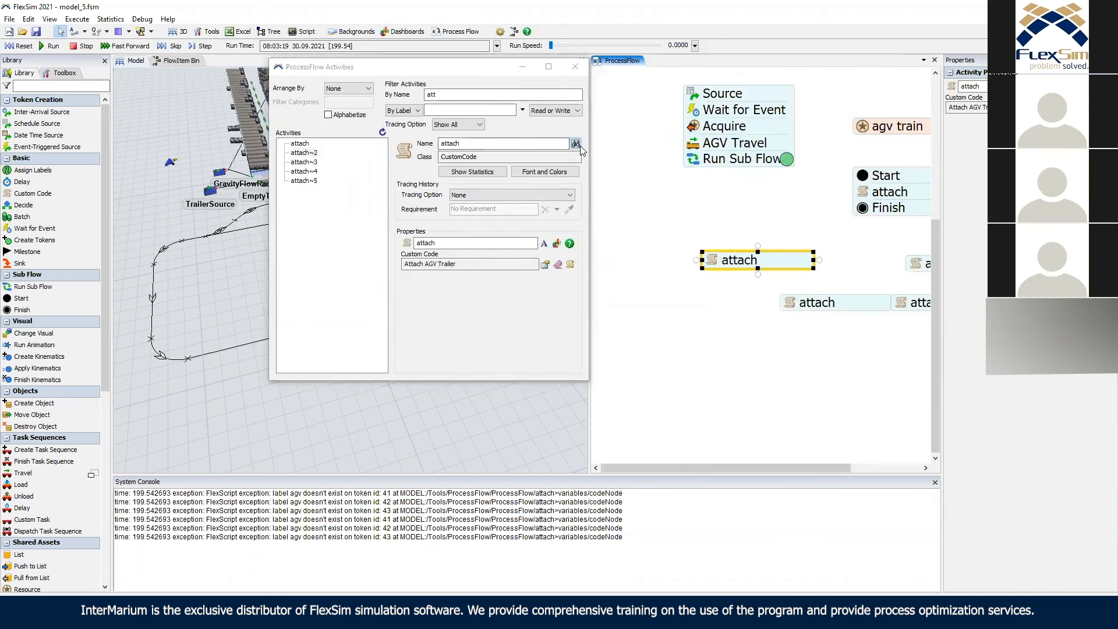
Close the activity list and delete the four extra attach copies below the sub flow.
click(575, 66)
drag(775, 237, 914, 344)
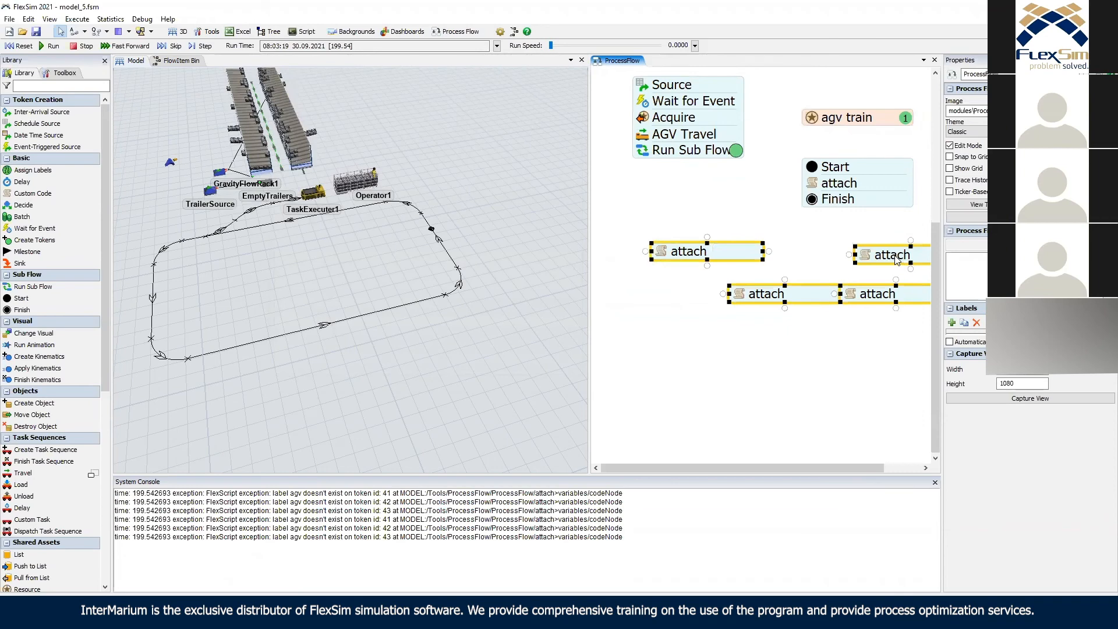
key(Delete)
Set the AGV of the sub flow's attach activity to token.train.
double_click(815, 184)
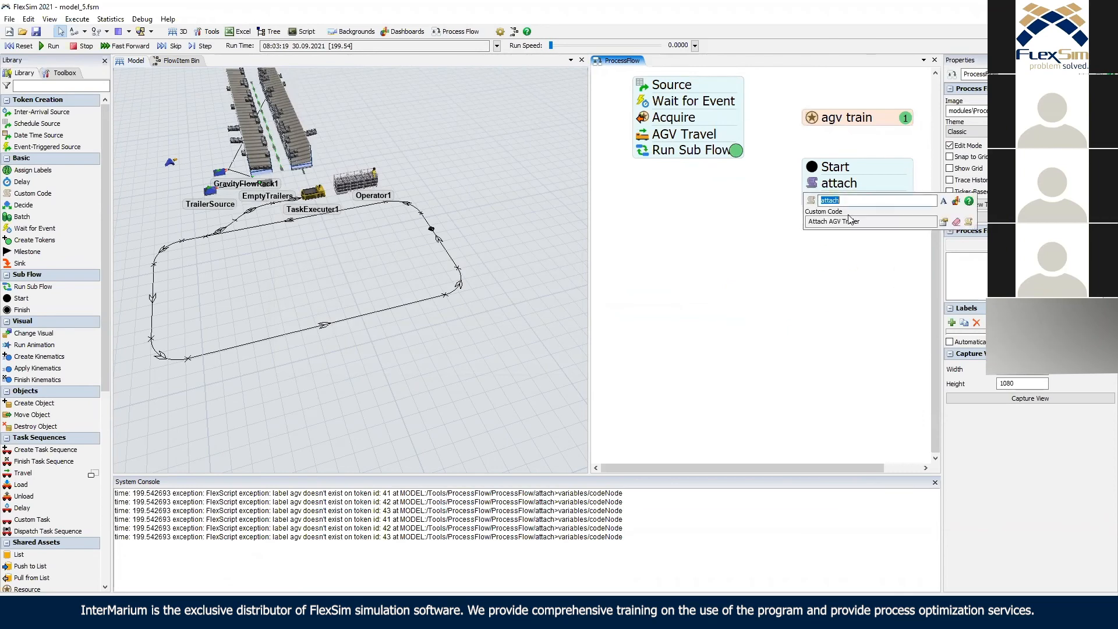
click(943, 222)
double_click(896, 247)
text(train)
click(693, 251)
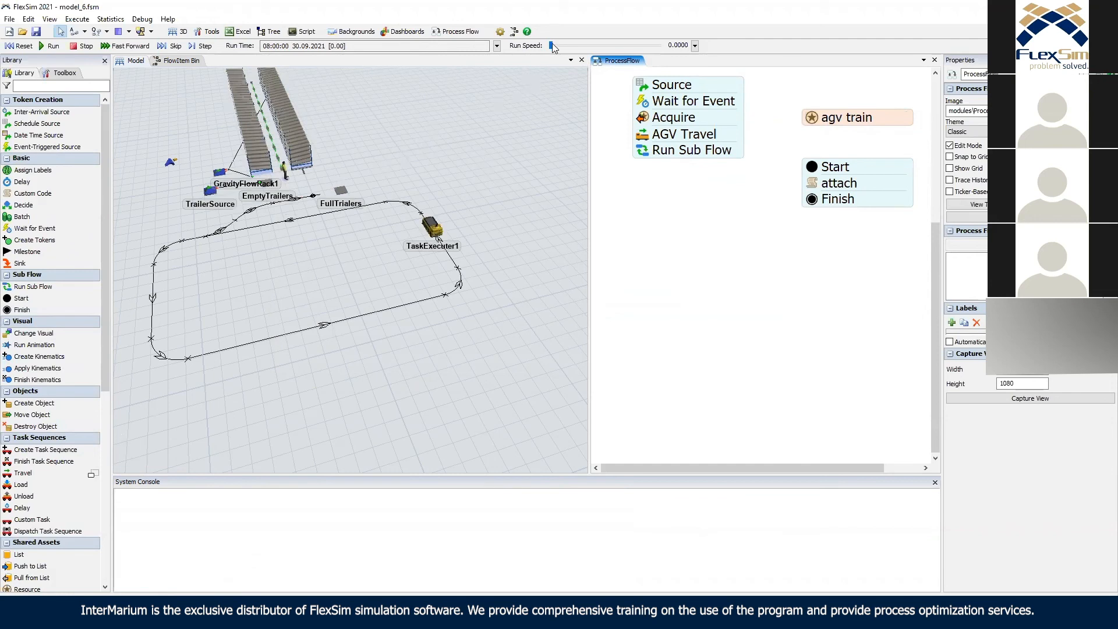
Run the model from the start at a speed of about 46, check the trailer pickup at FullTrialers, and reset it.
drag(553, 46, 554, 46)
click(27, 46)
click(51, 46)
drag(554, 46, 564, 46)
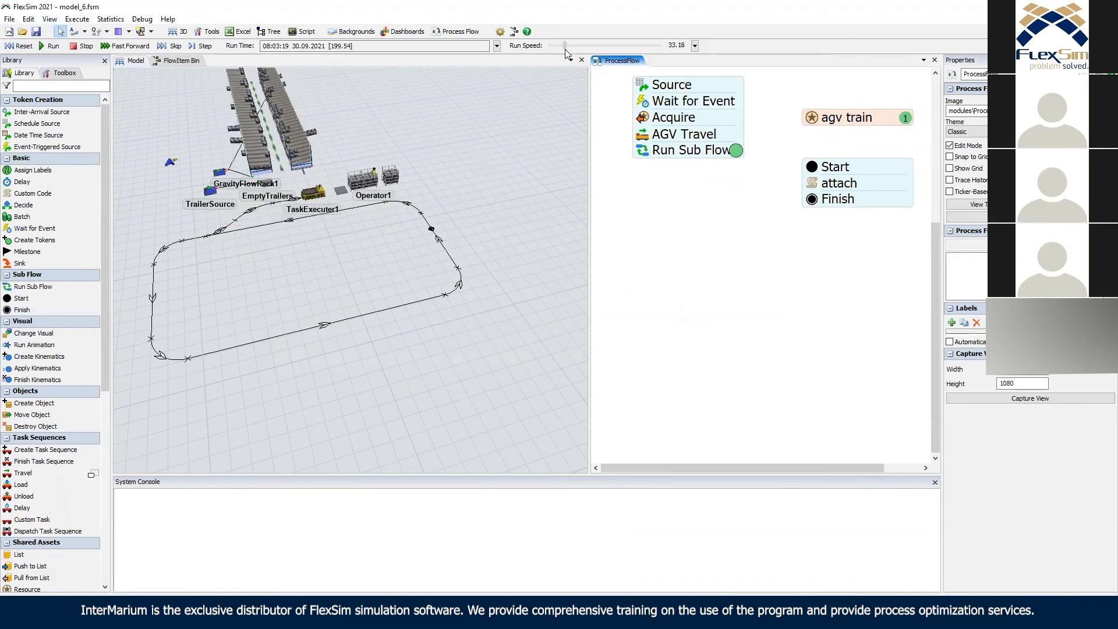
drag(315, 193, 332, 256)
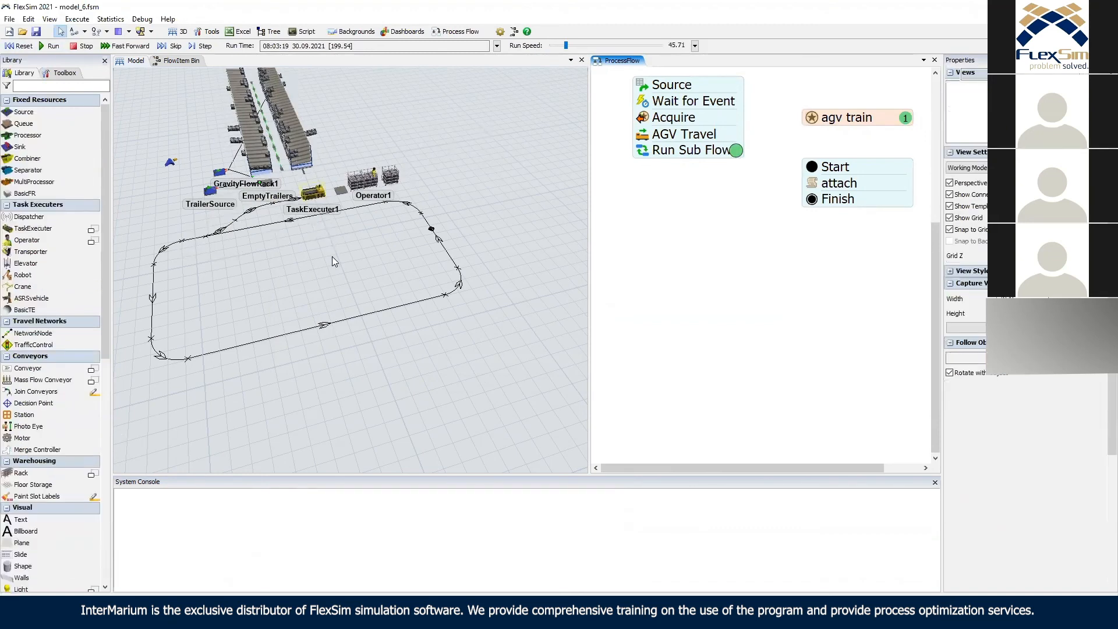
click(22, 46)
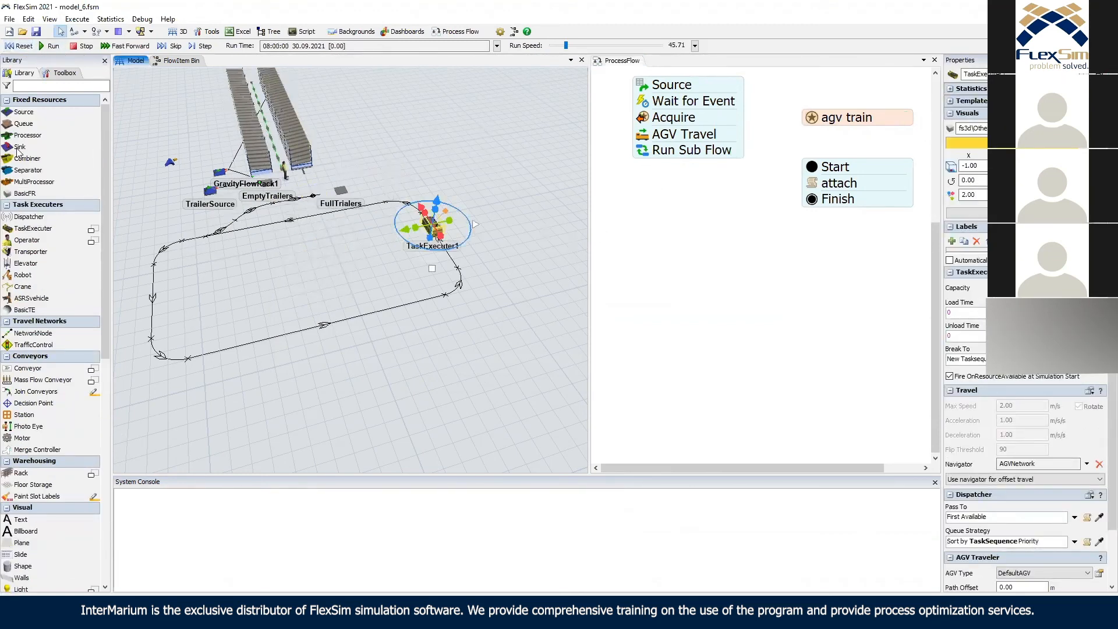
Place a control point on the lower straight AGV path and append an AGV Travel activity below Run Sub Flow.
key(Escape)
scroll(106, 440, down, 4)
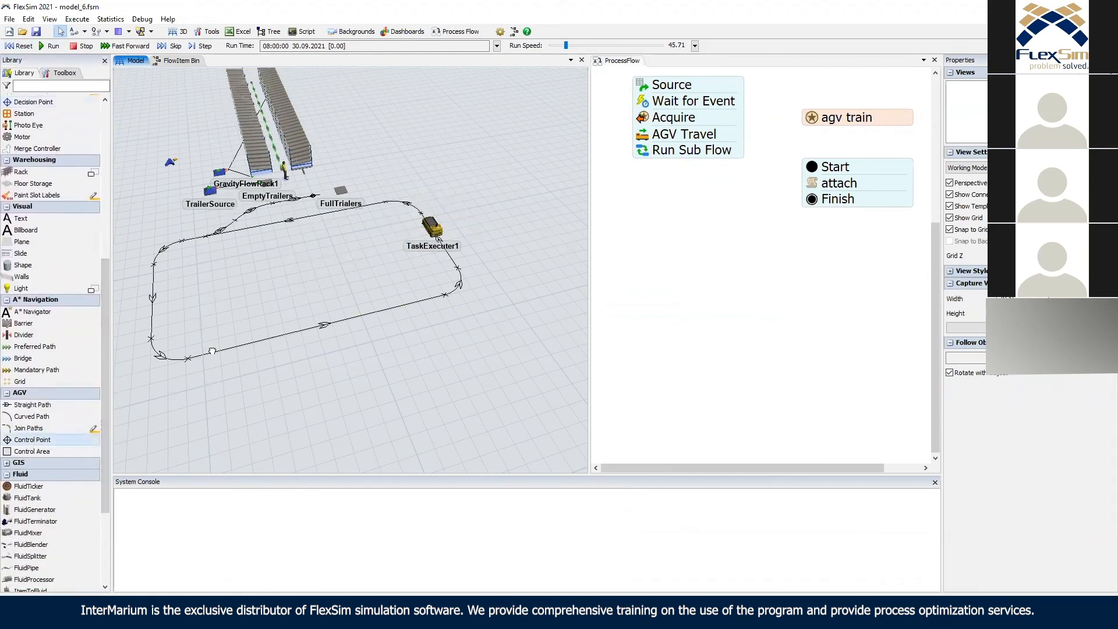
double_click(677, 182)
click(739, 346)
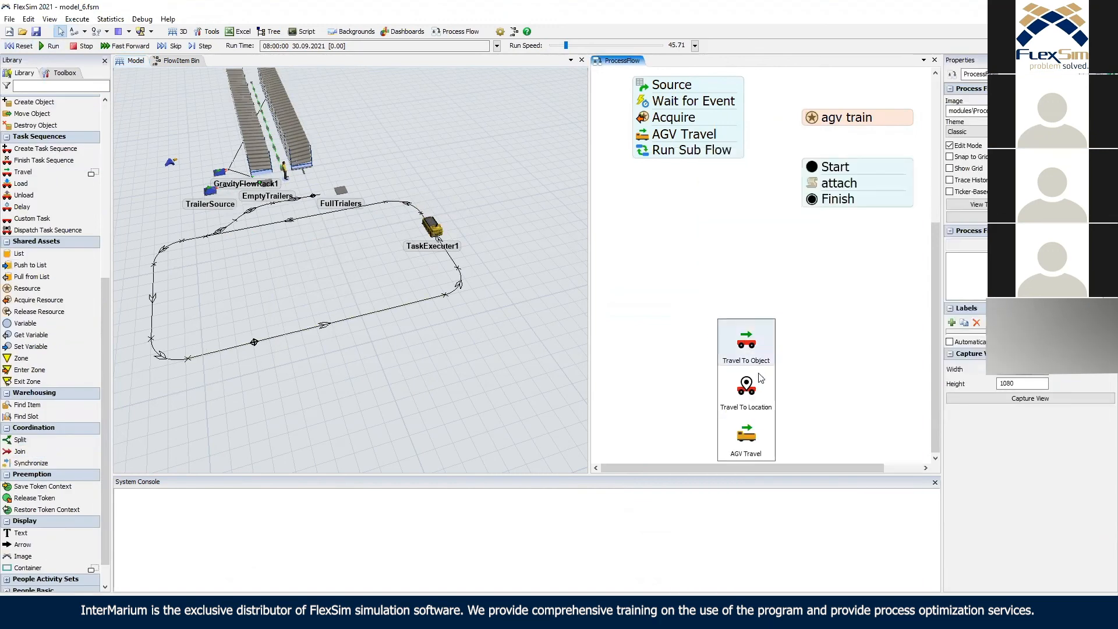
click(745, 437)
drag(702, 183, 664, 168)
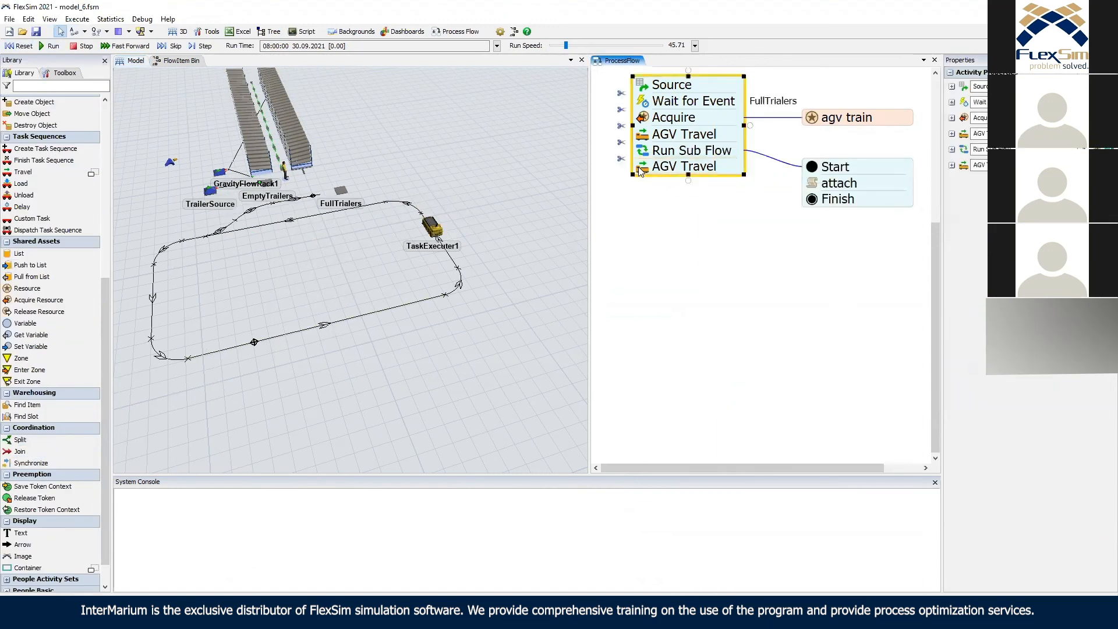
Set the new AGV Travel's executer to token.train and its destination to the control point on the lower path.
click(642, 167)
double_click(700, 205)
text(train)
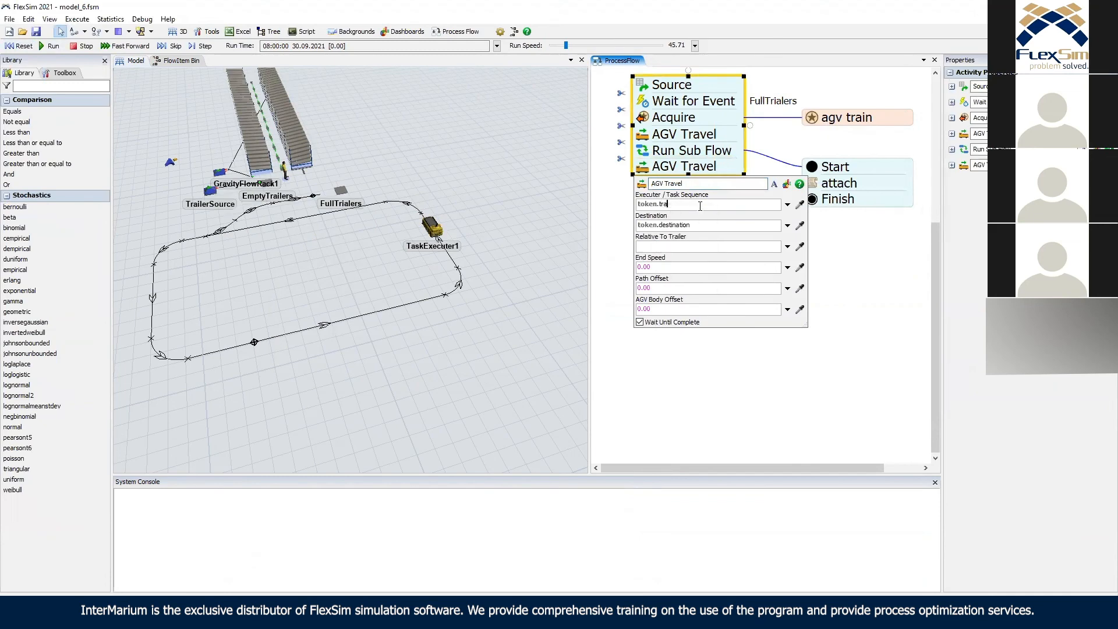
click(799, 225)
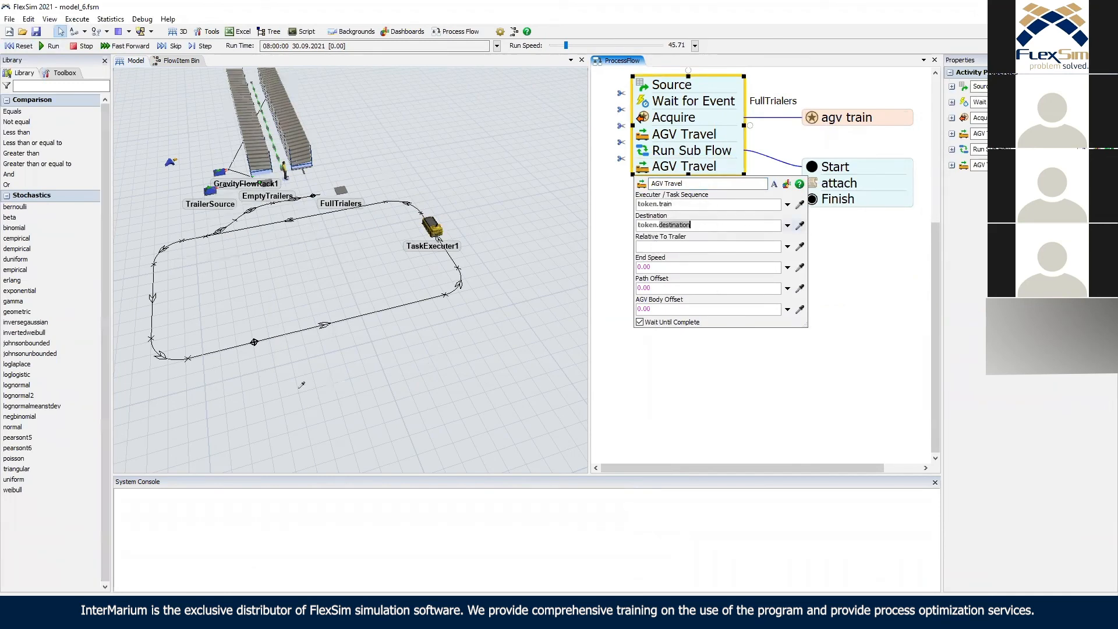
click(254, 342)
click(269, 350)
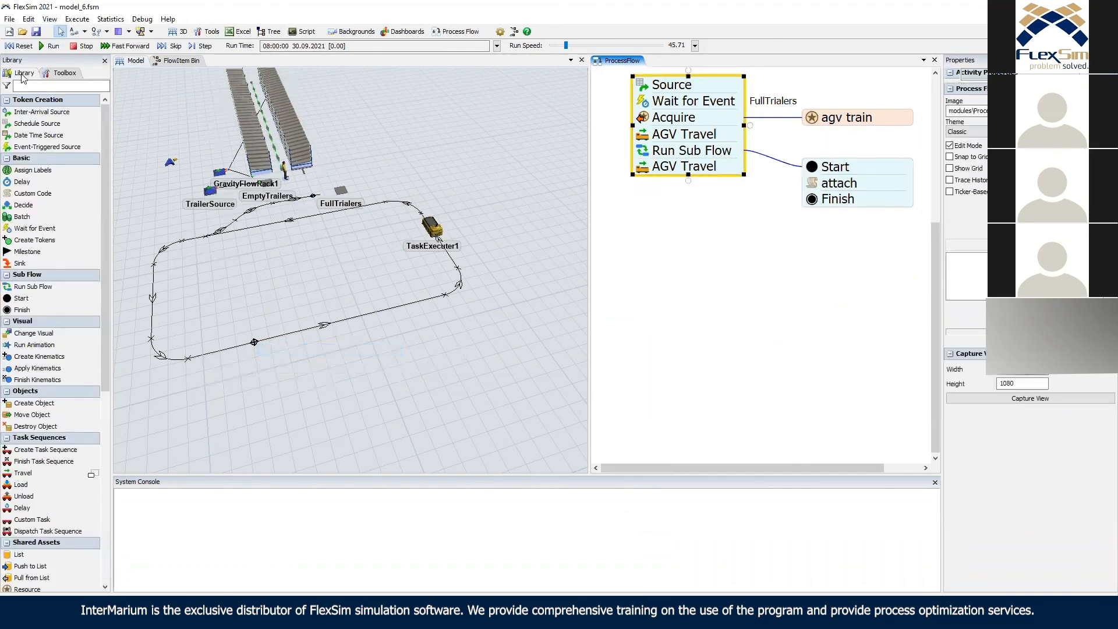
Run the model, inspect how the trailers follow TaskExecuter1 to the new control point, and reset it.
click(49, 47)
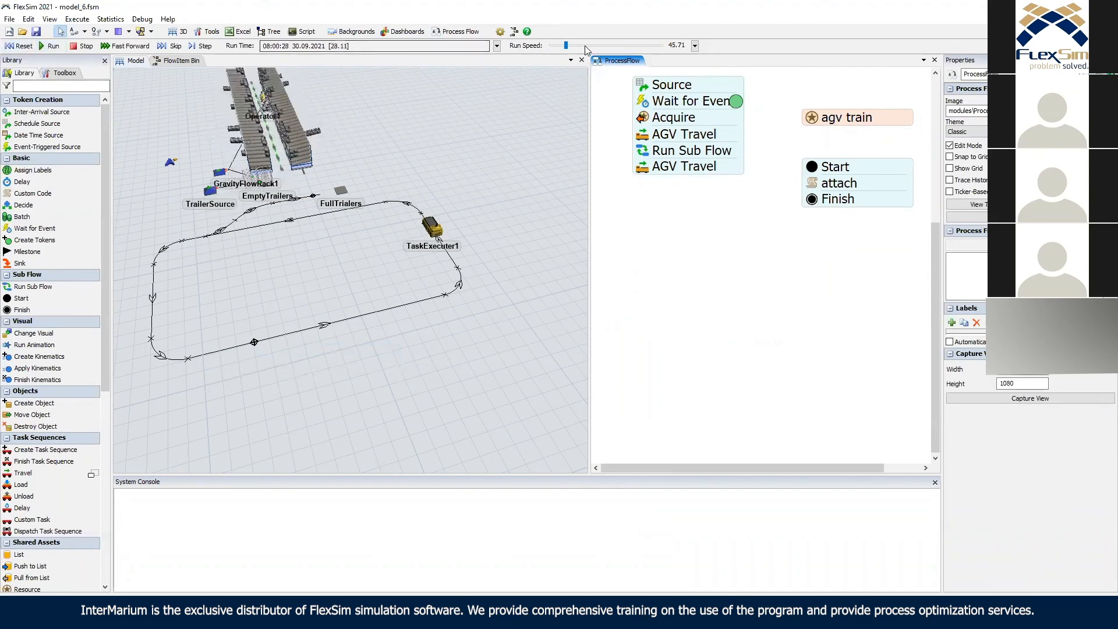
click(574, 45)
right_drag(281, 330, 220, 315)
click(313, 297)
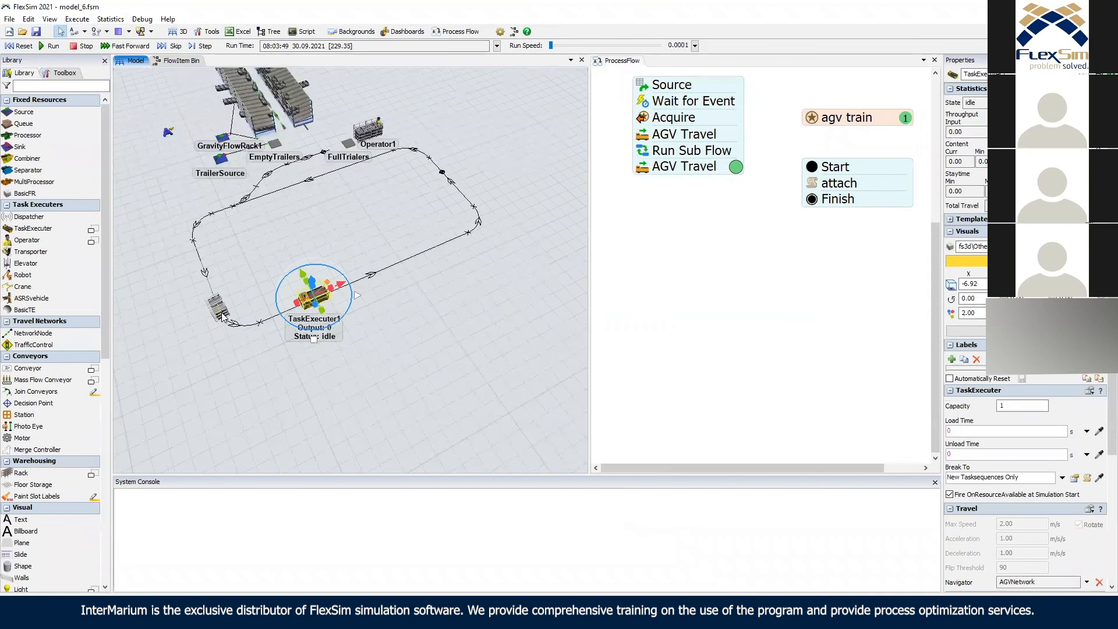
click(258, 291)
right_drag(258, 288, 331, 278)
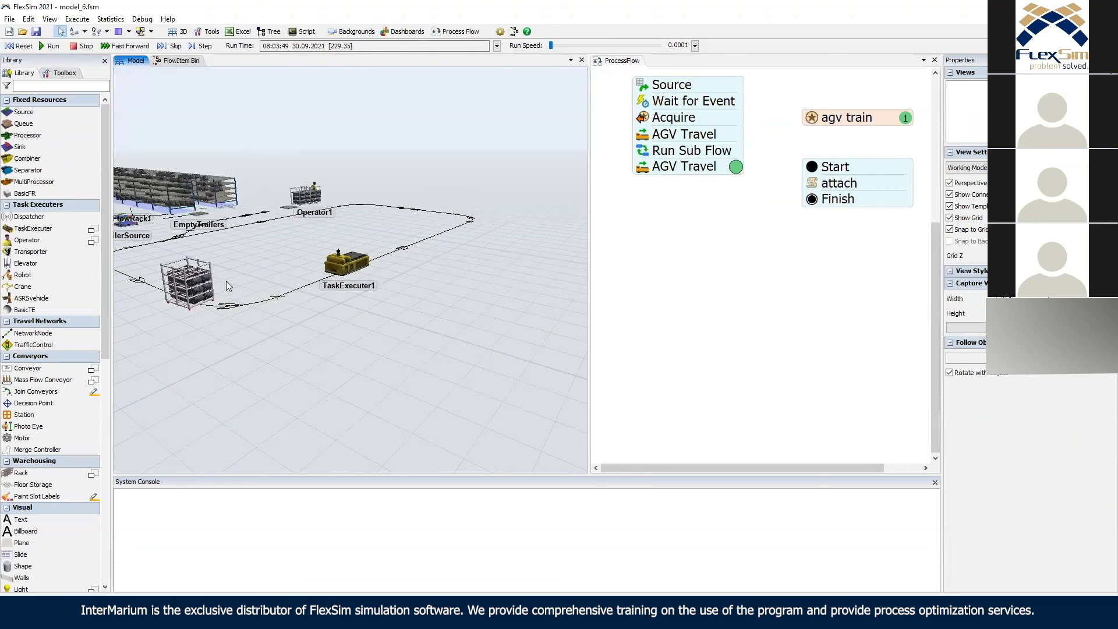
key(ctrl+Left)
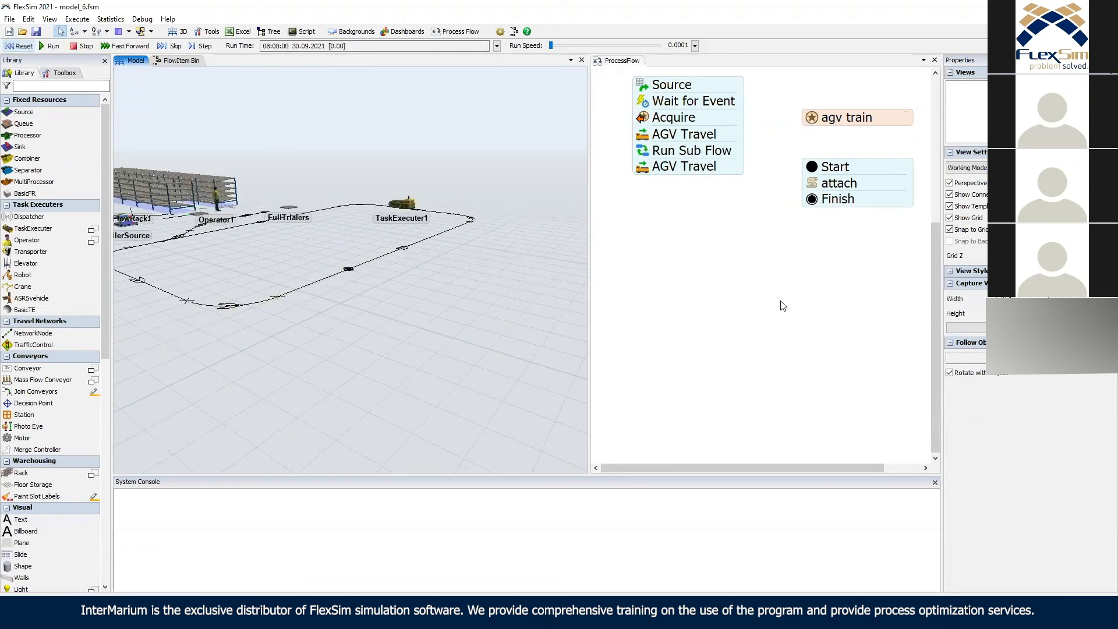
Set the Run Sub Flow quantity to 1.
double_click(648, 153)
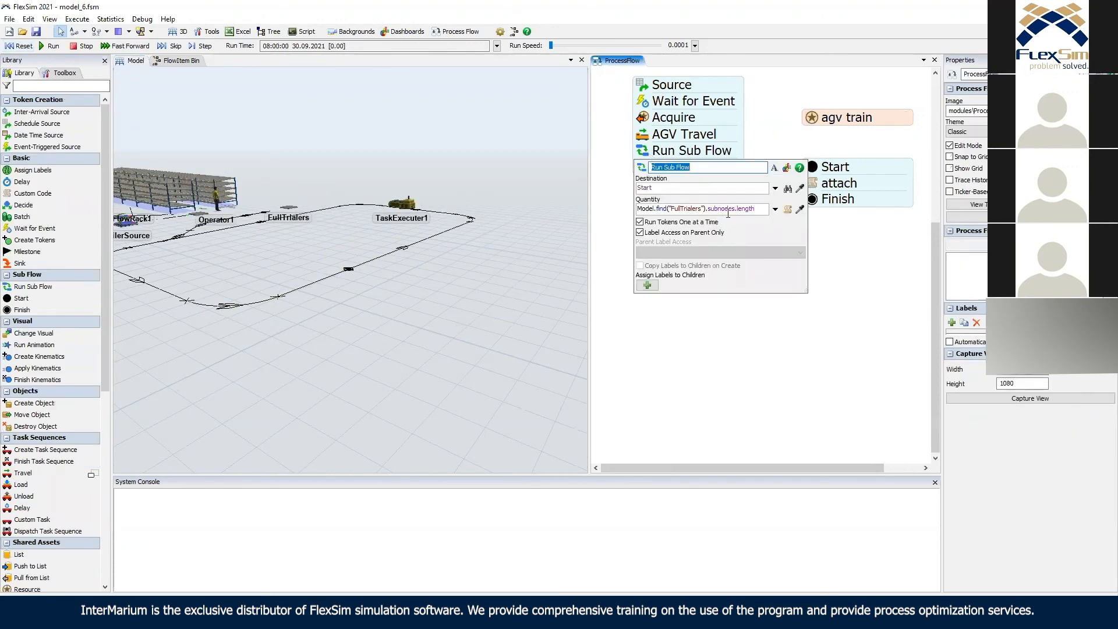
click(757, 208)
key(ctrl+a)
key(BackSpace)
text(1)
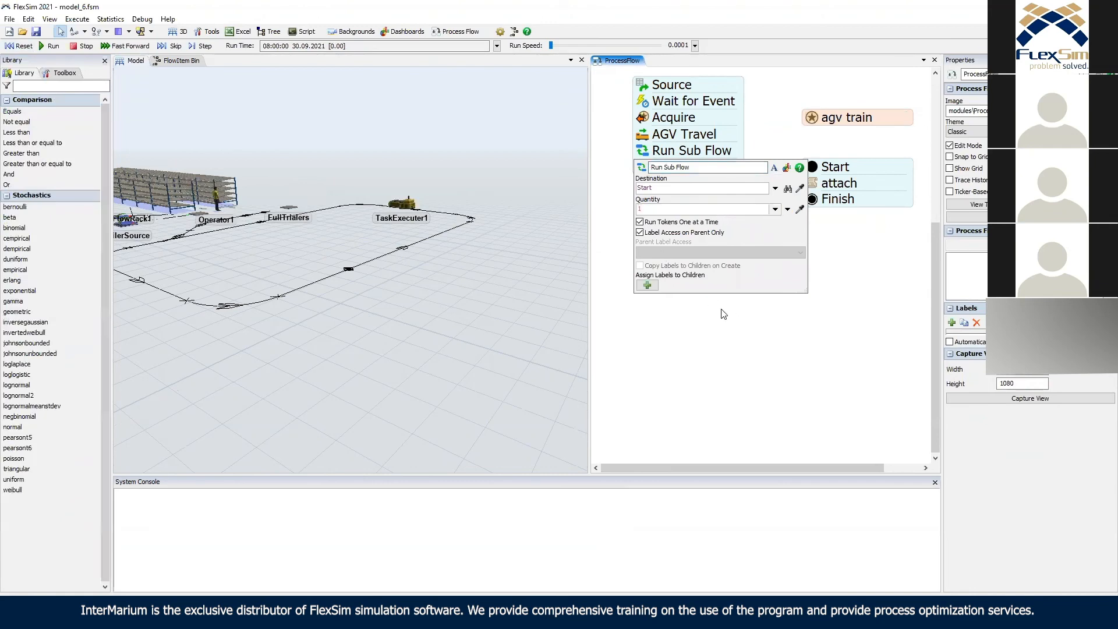
key(Return)
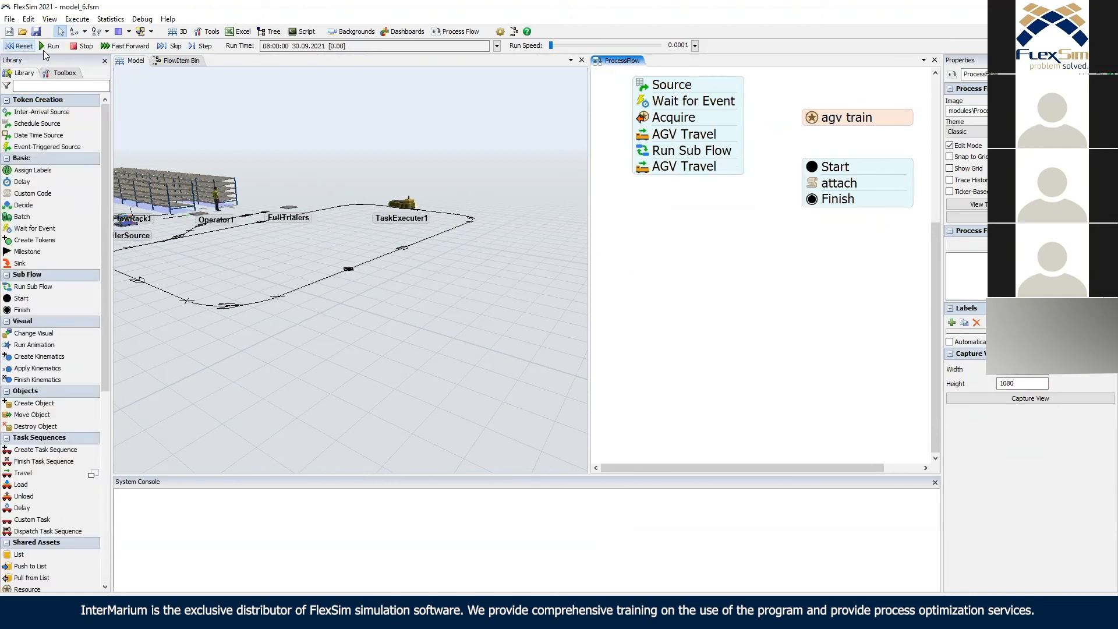
Run the model with the speed slowed to 2.07, follow the train with its single trailer around the loop, and stop it.
click(474, 302)
scroll(454, 301, up, 5)
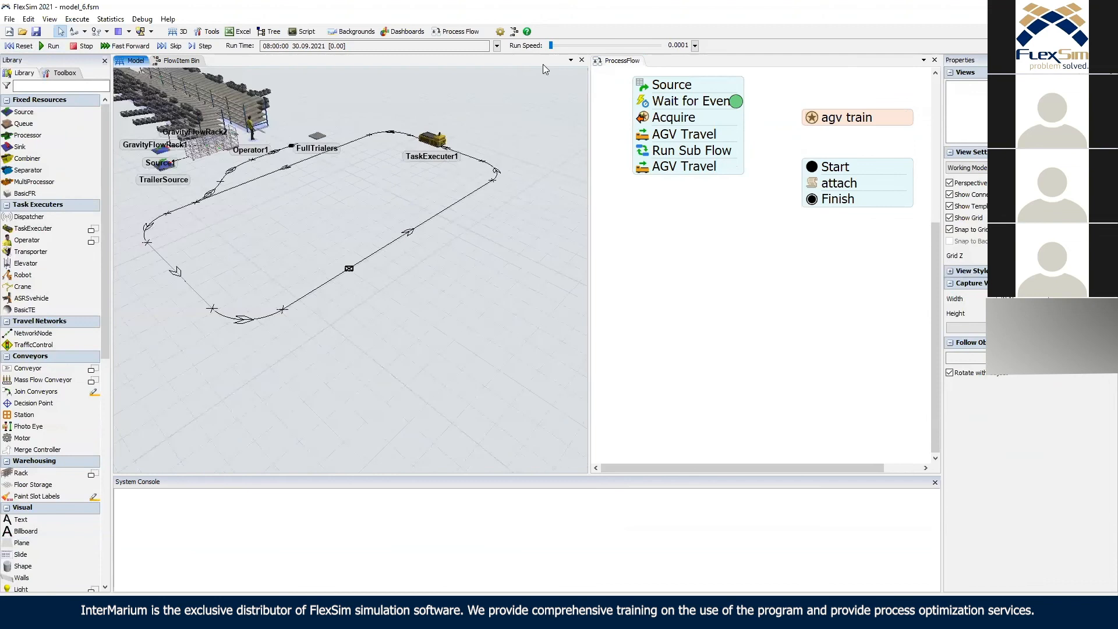
mouse_move(550, 46)
mouse_down()
mouse_move(569, 51)
mouse_move(562, 57)
mouse_up()
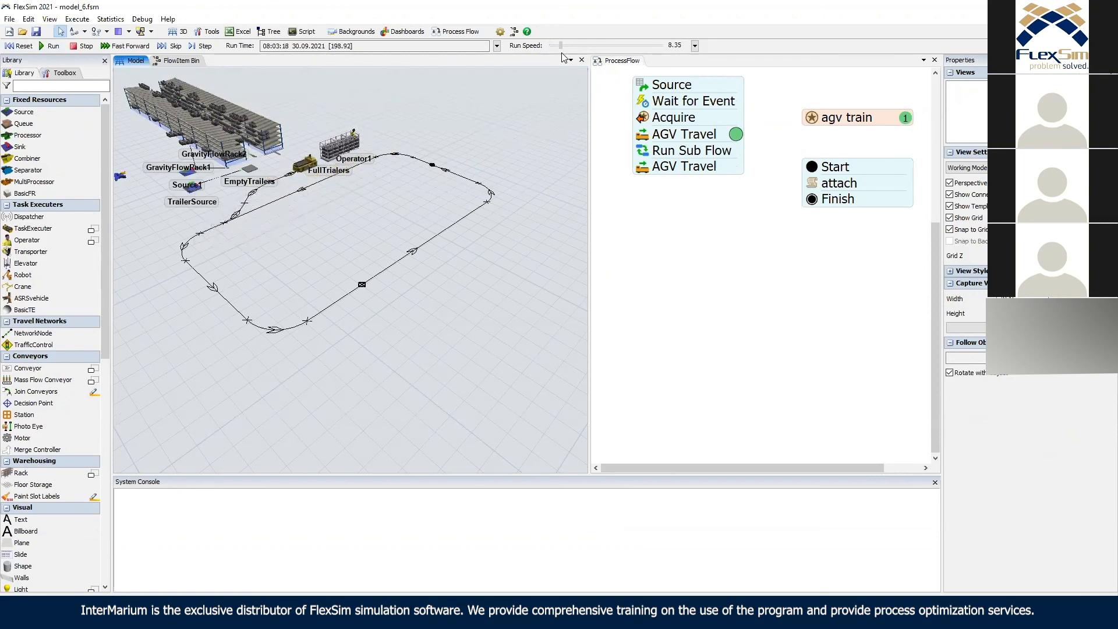
drag(564, 57, 560, 58)
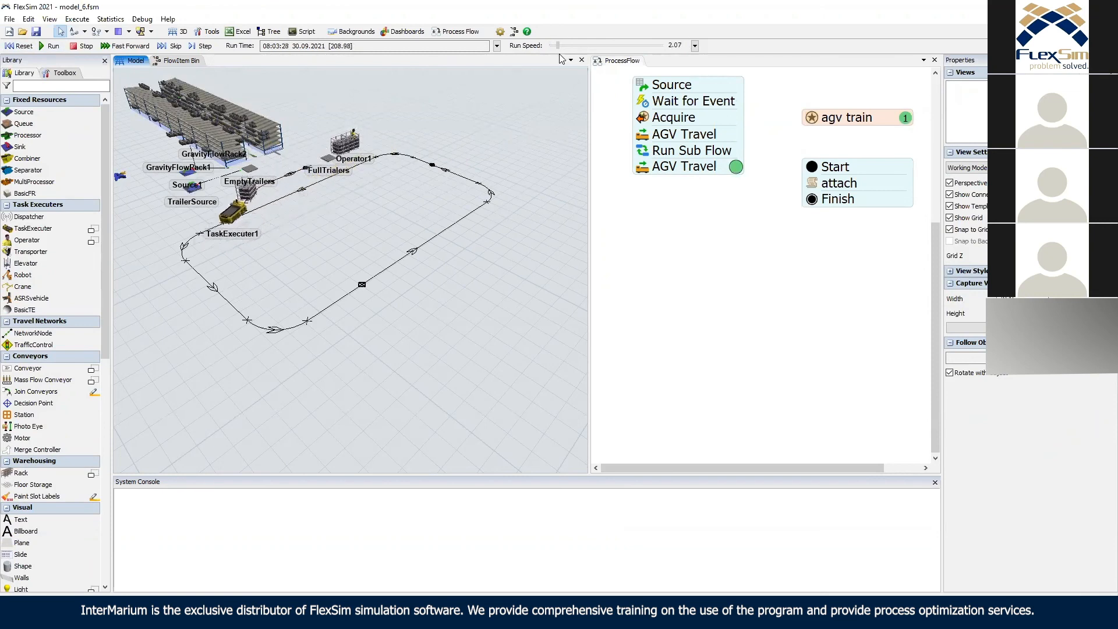
right_drag(316, 272, 561, 43)
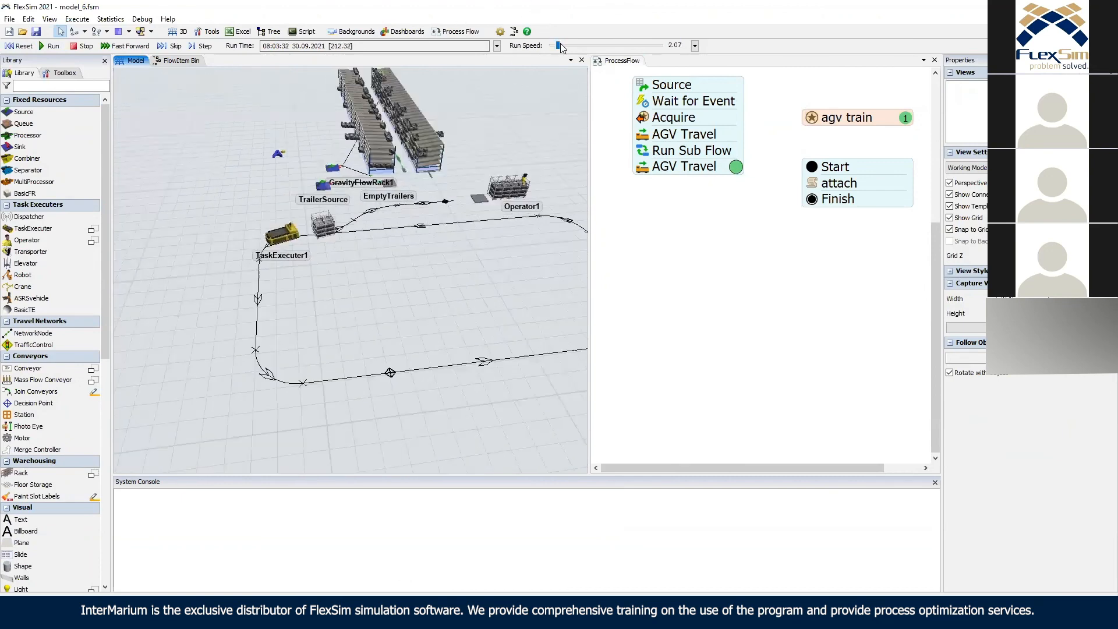
right_drag(349, 311, 348, 266)
scroll(348, 267, up, 5)
right_drag(396, 237, 427, 222)
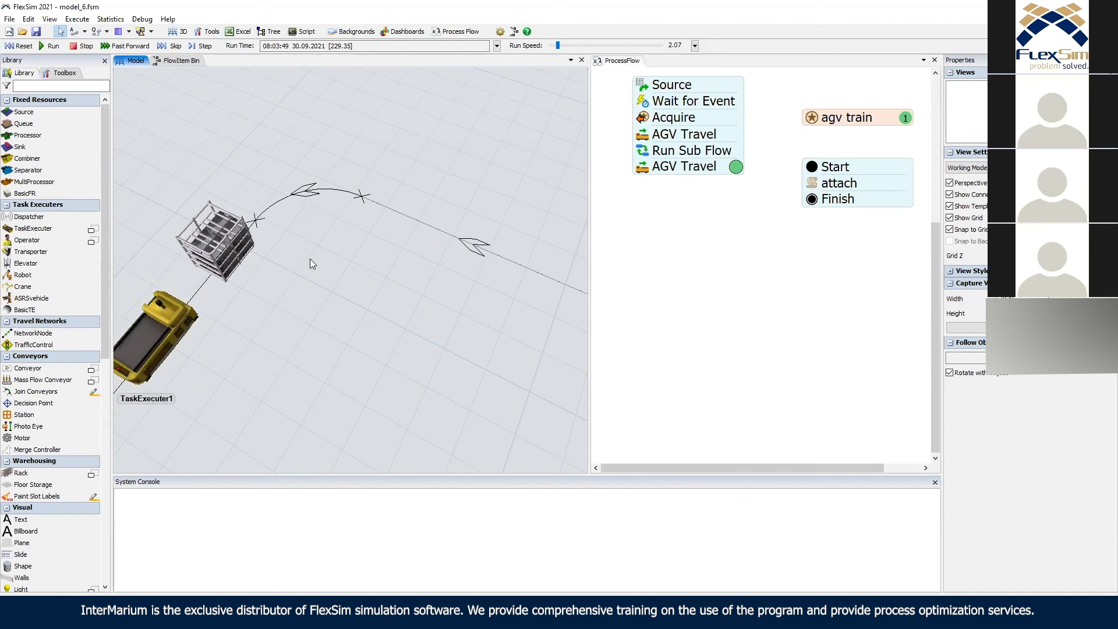
mouse_move(303, 255)
right_down()
mouse_move(272, 317)
mouse_move(285, 261)
right_up()
click(82, 46)
Set the trailer gap of the attach activity to 0.5.
double_click(813, 182)
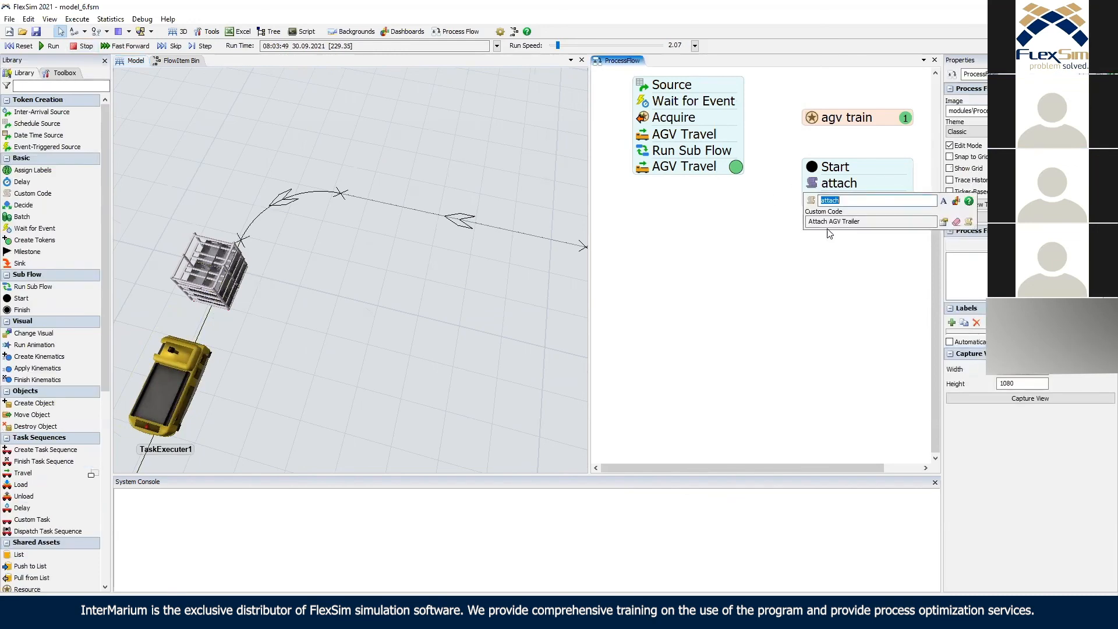
click(869, 280)
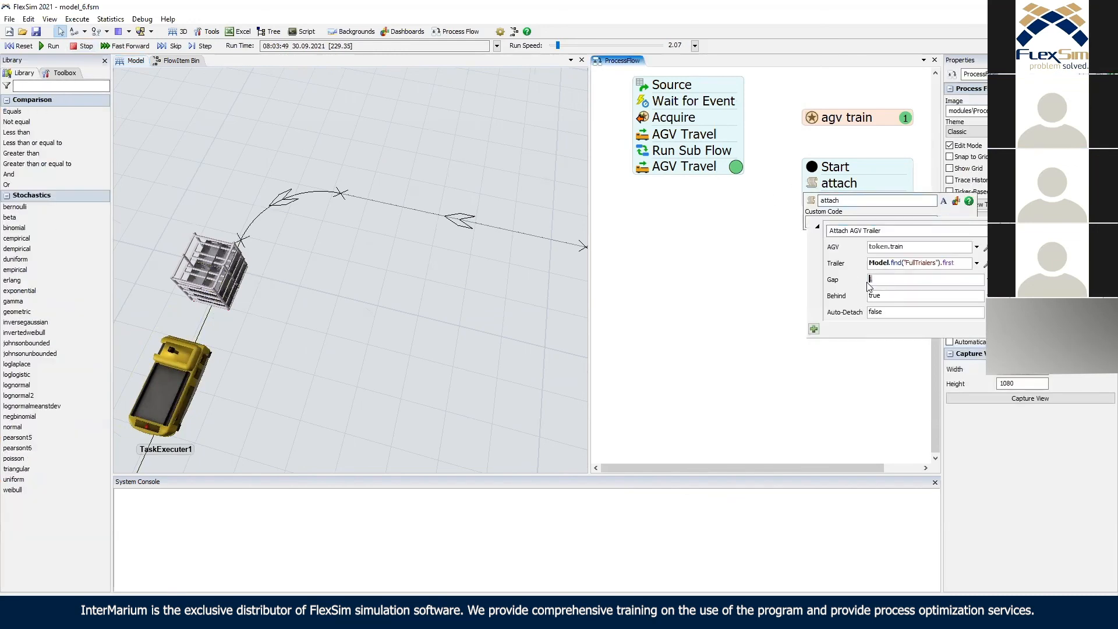
text(0.5)
click(451, 347)
Rerun the model and examine the spacing between the trailer and TaskExecuter1 at the lower control point.
right_drag(417, 352, 459, 342)
scroll(6, 22, down, 3)
drag(558, 46, 580, 49)
right_drag(403, 379, 453, 220)
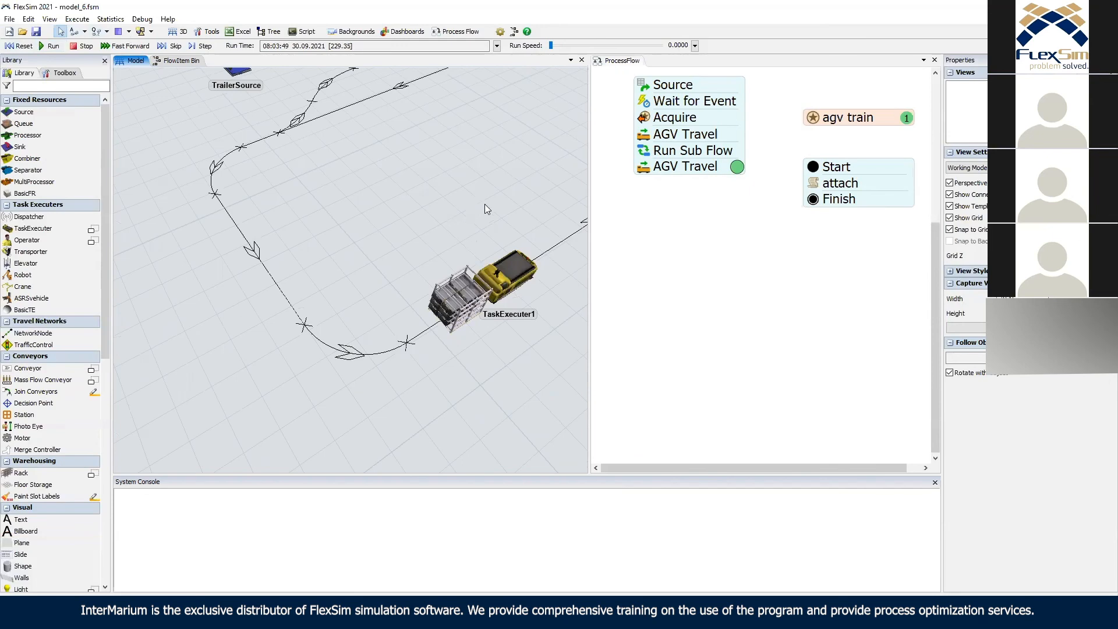
Reset the model and set the Run Sub Flow quantity to 2.
click(22, 46)
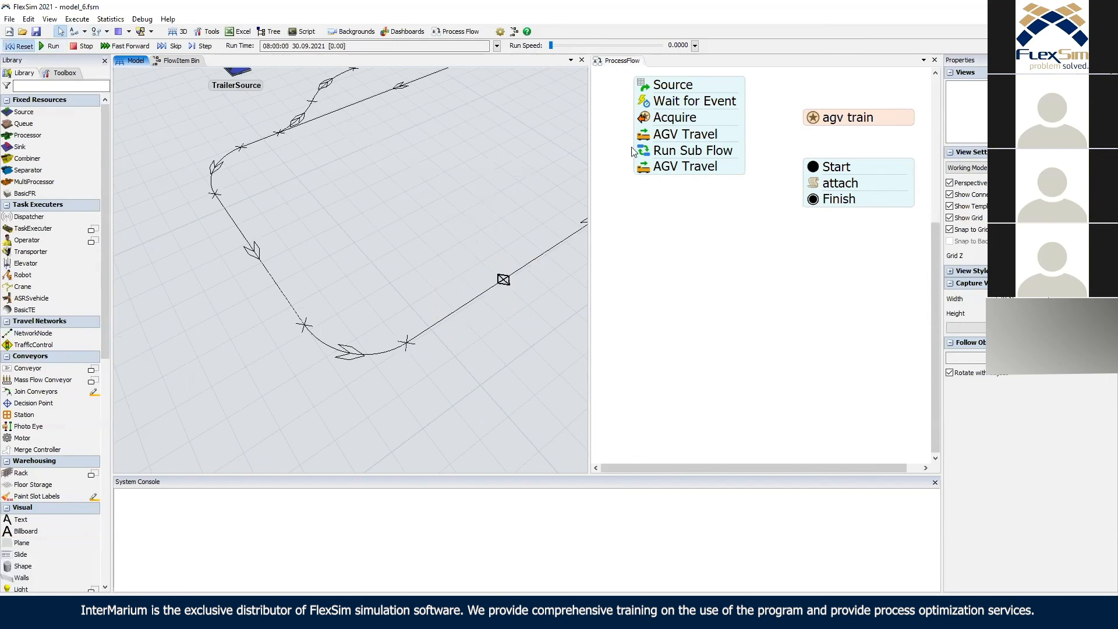
click(643, 152)
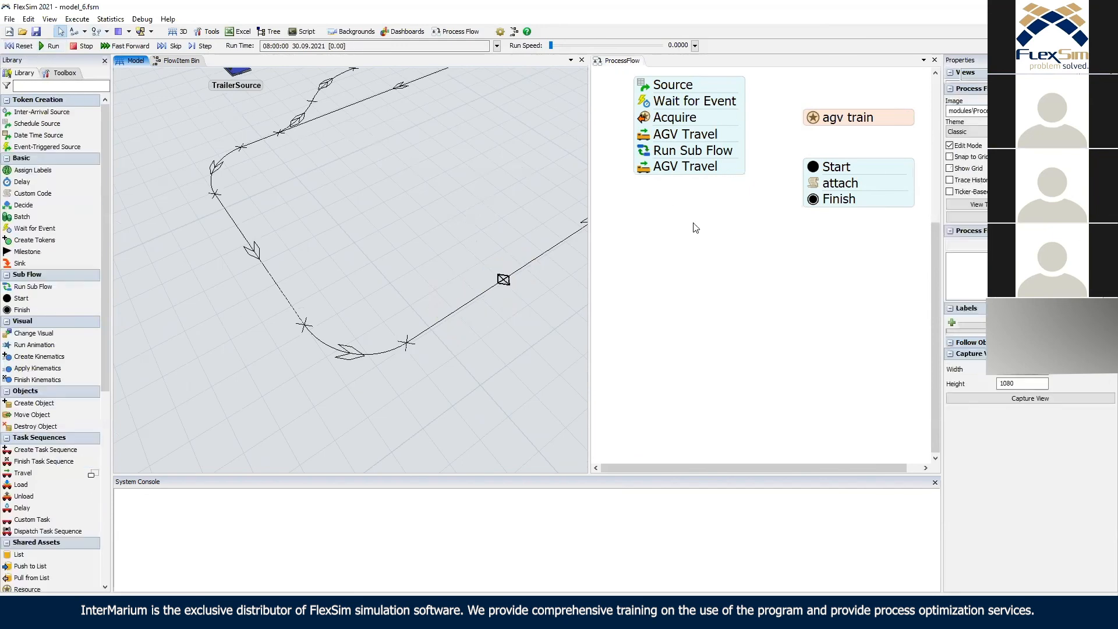
click(725, 338)
Run the model, slow it as the train leaves FullTrialers, inspect the attached trailers up close, and reset it.
click(23, 47)
right_drag(424, 191, 508, 78)
scroll(508, 78, down, 1)
mouse_move(552, 47)
mouse_down()
mouse_move(564, 55)
mouse_move(553, 53)
mouse_up()
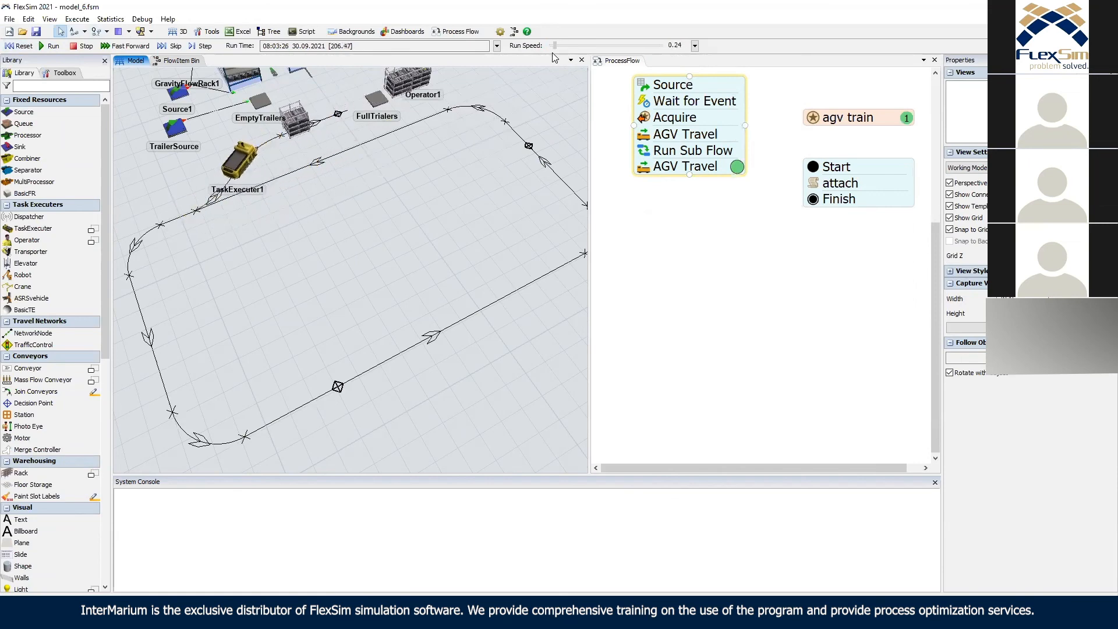
right_drag(402, 258, 380, 150)
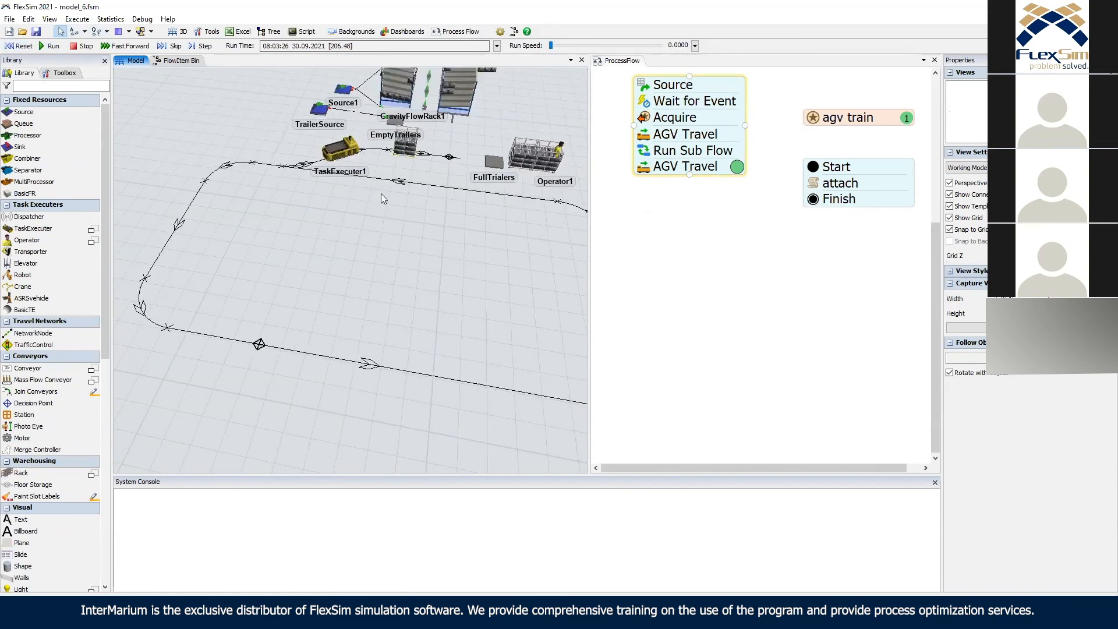
drag(379, 193, 372, 209)
scroll(361, 212, up, 5)
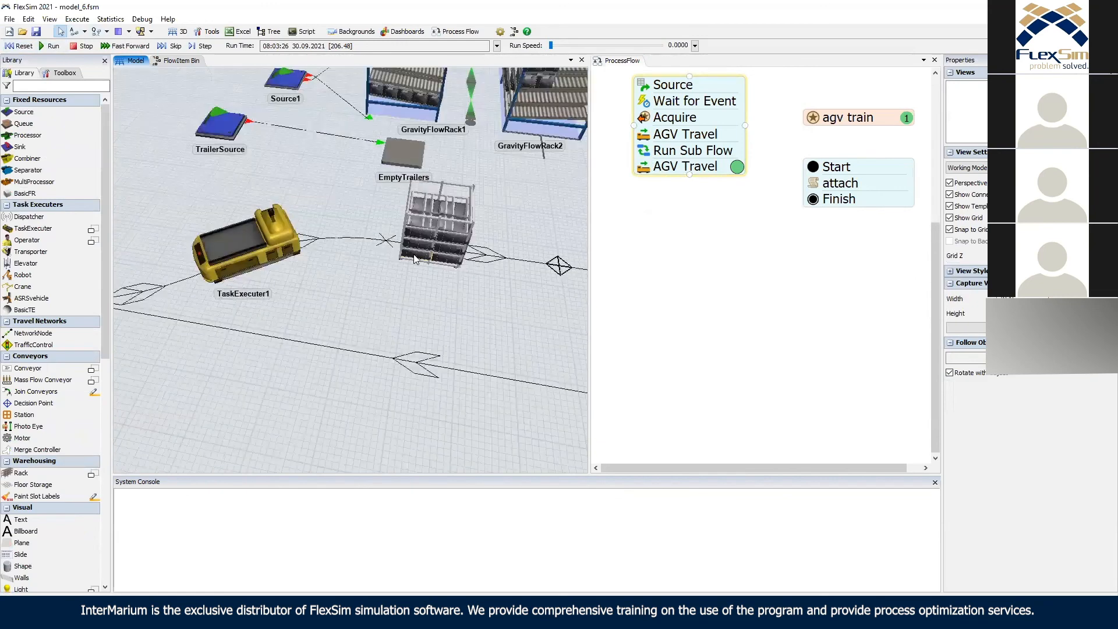
click(24, 47)
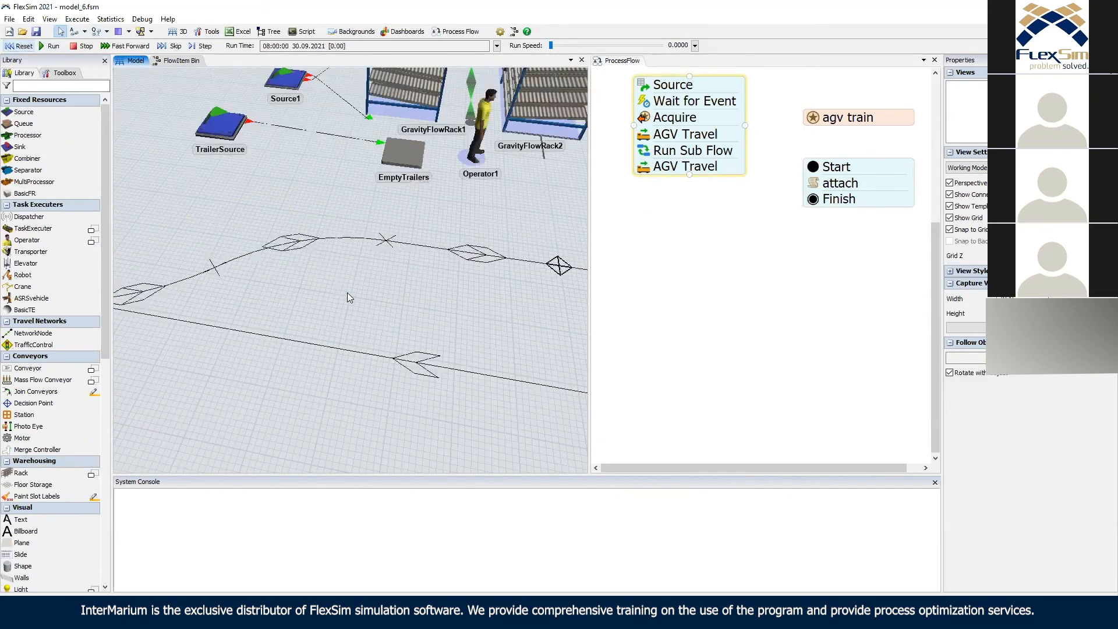
Review the Run Sub Flow settings and show the model tree alongside the 3D view.
scroll(384, 314, down, 8)
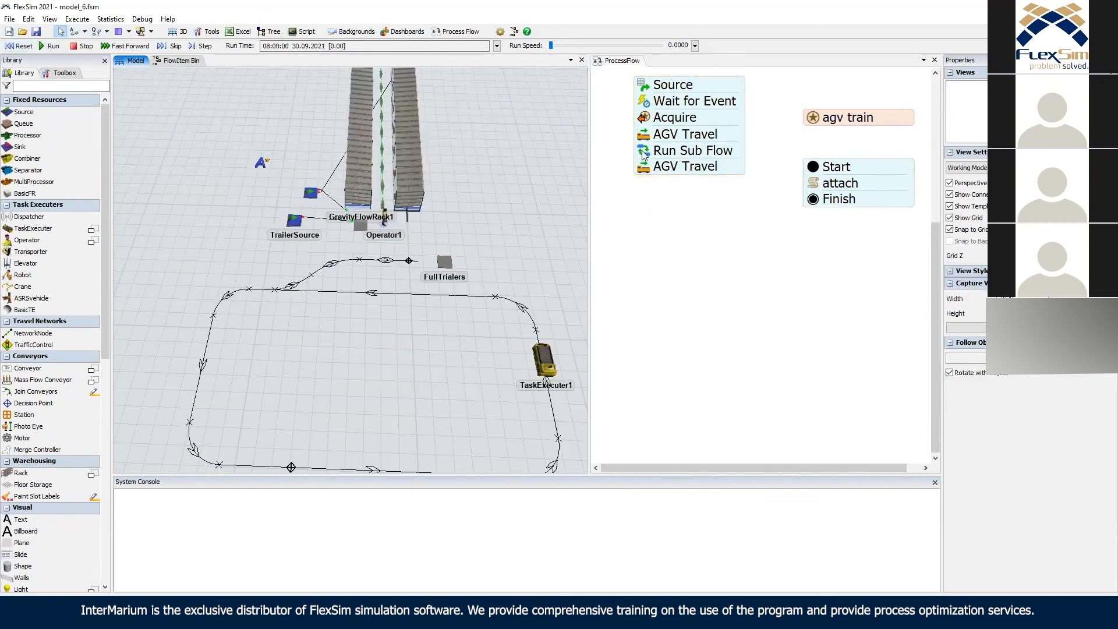
click(663, 152)
double_click(664, 152)
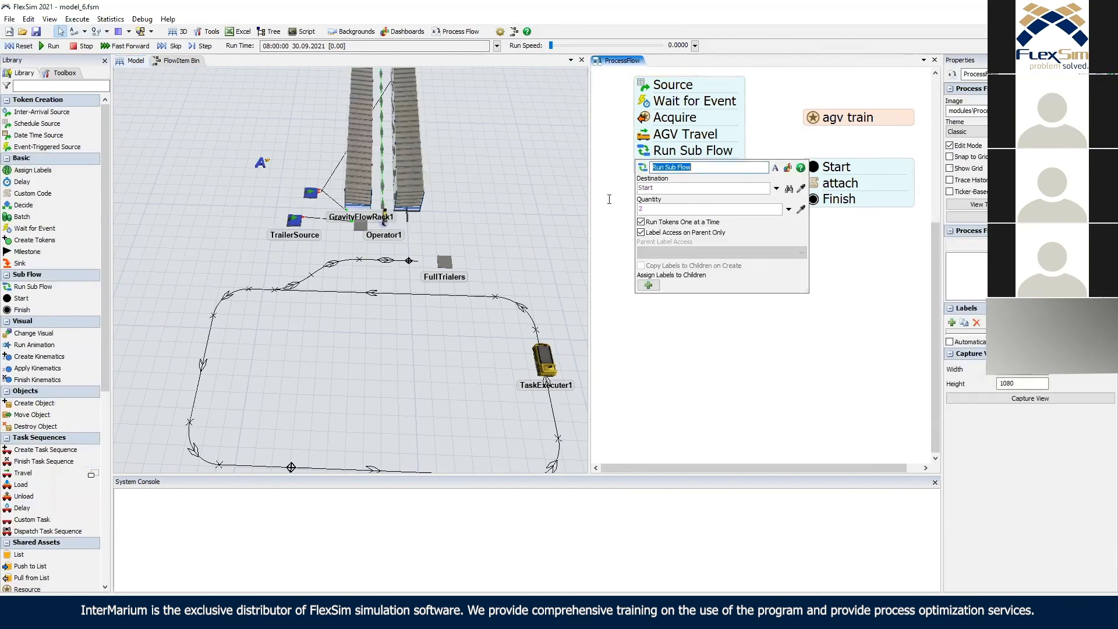
click(628, 260)
click(132, 60)
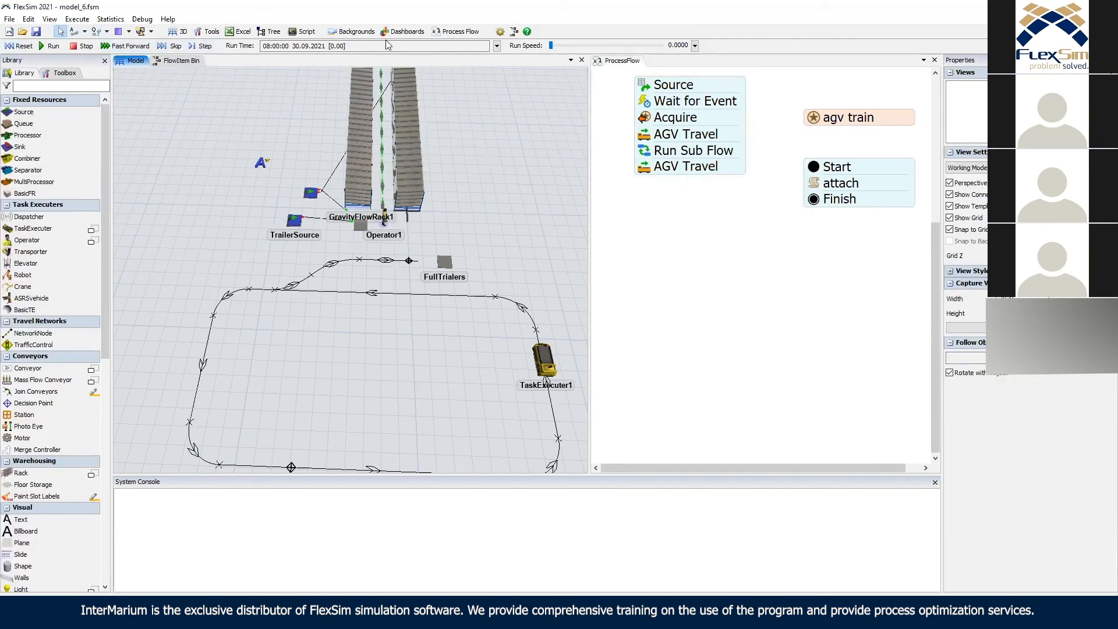
click(272, 31)
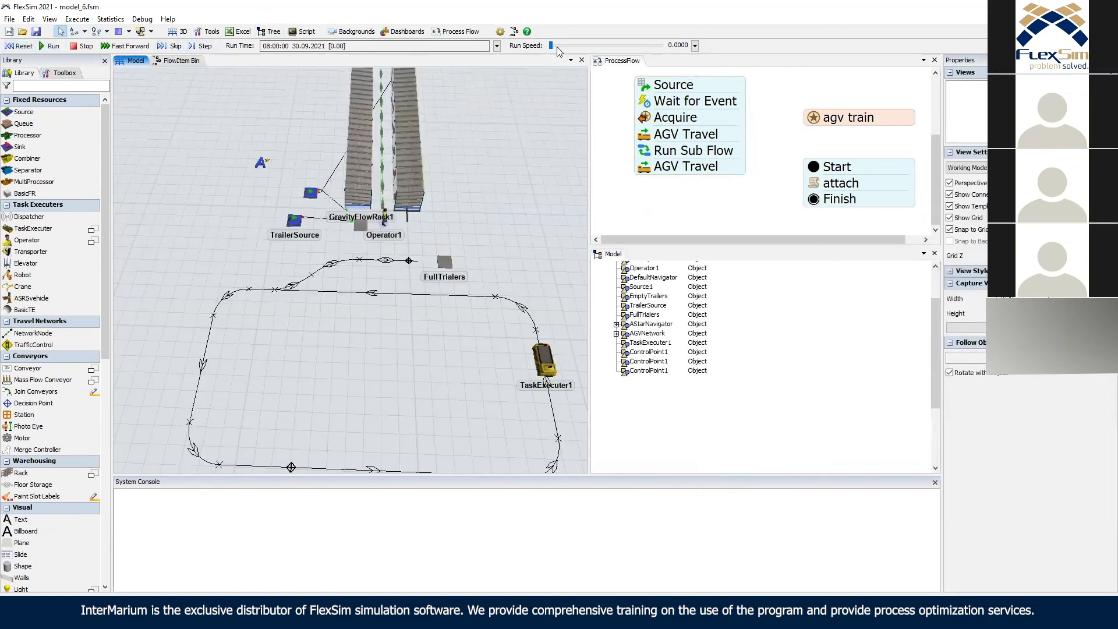
Run the model until the train is called, slow it, and inspect the first Product under FullTrialers in the model tree.
drag(551, 45, 561, 48)
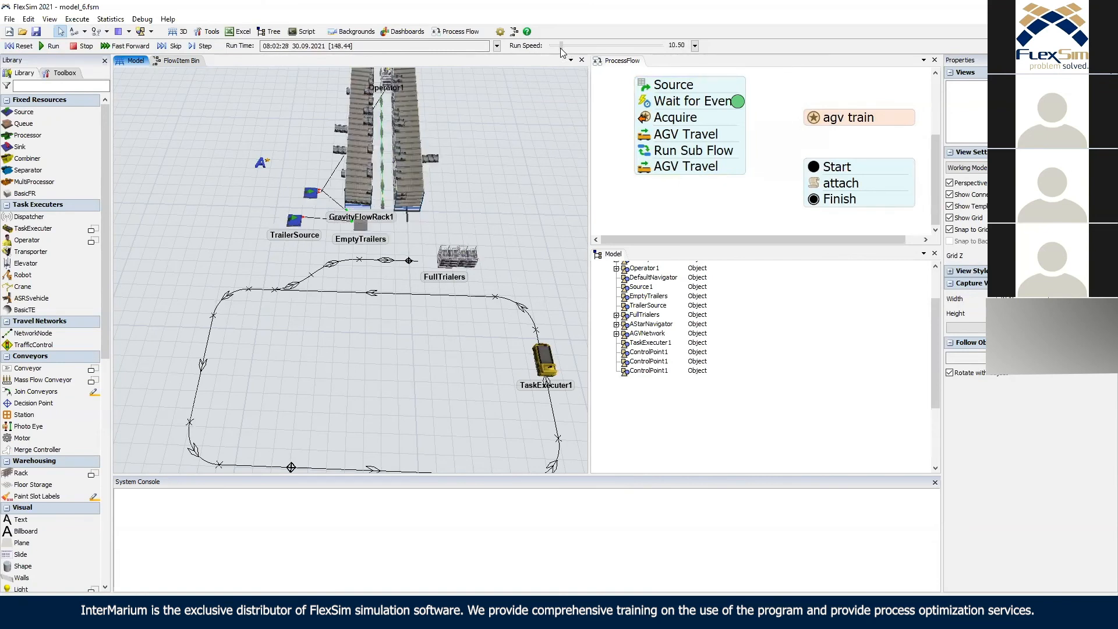
drag(560, 48, 555, 46)
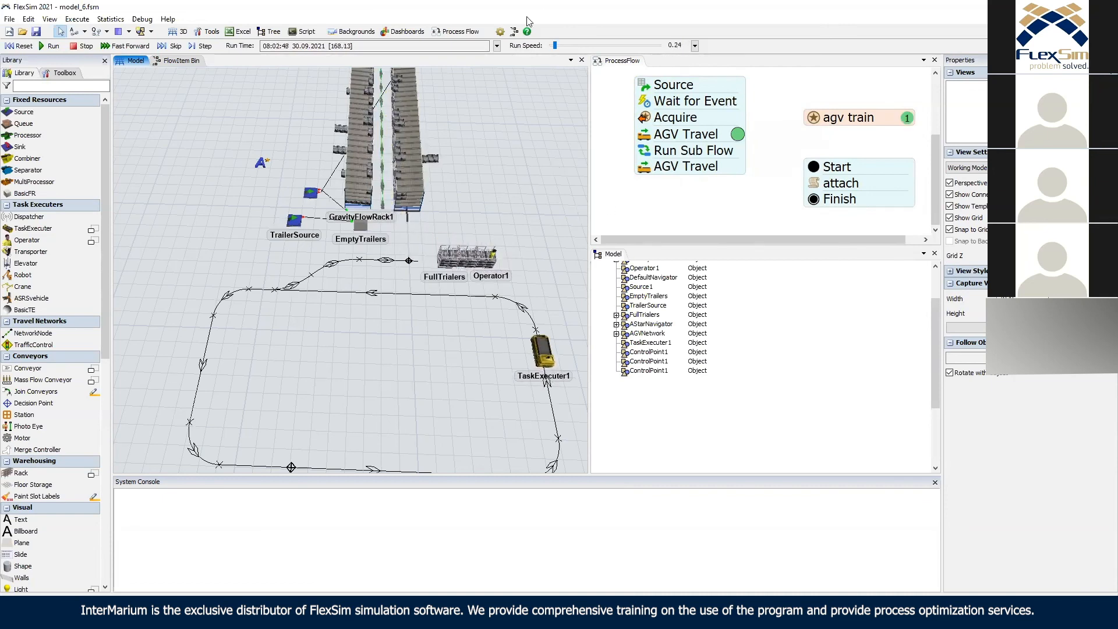
click(617, 323)
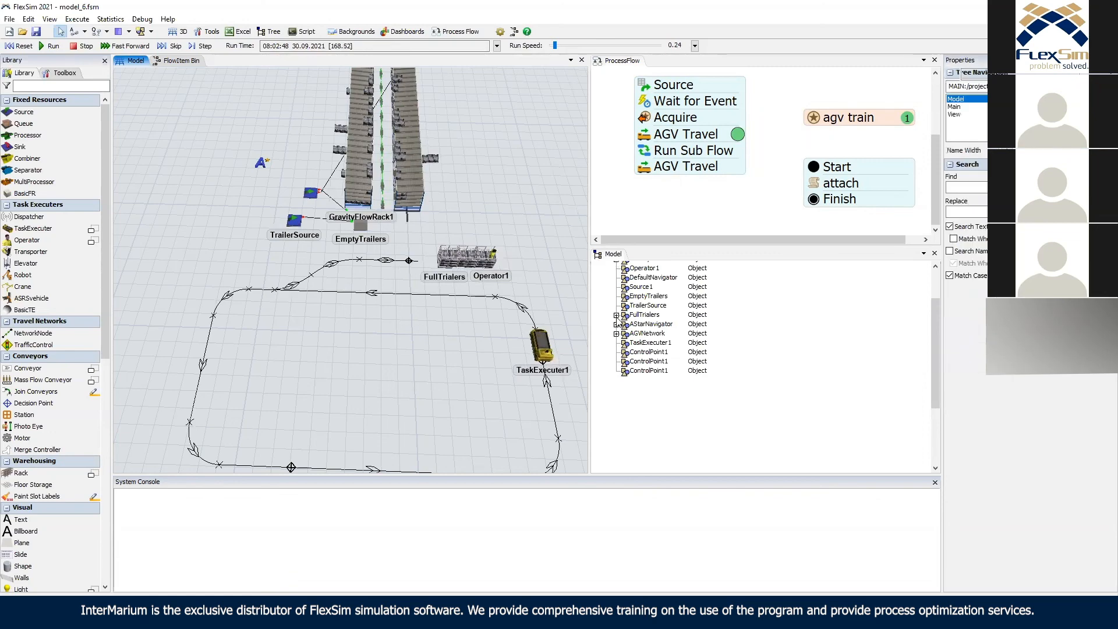
click(616, 315)
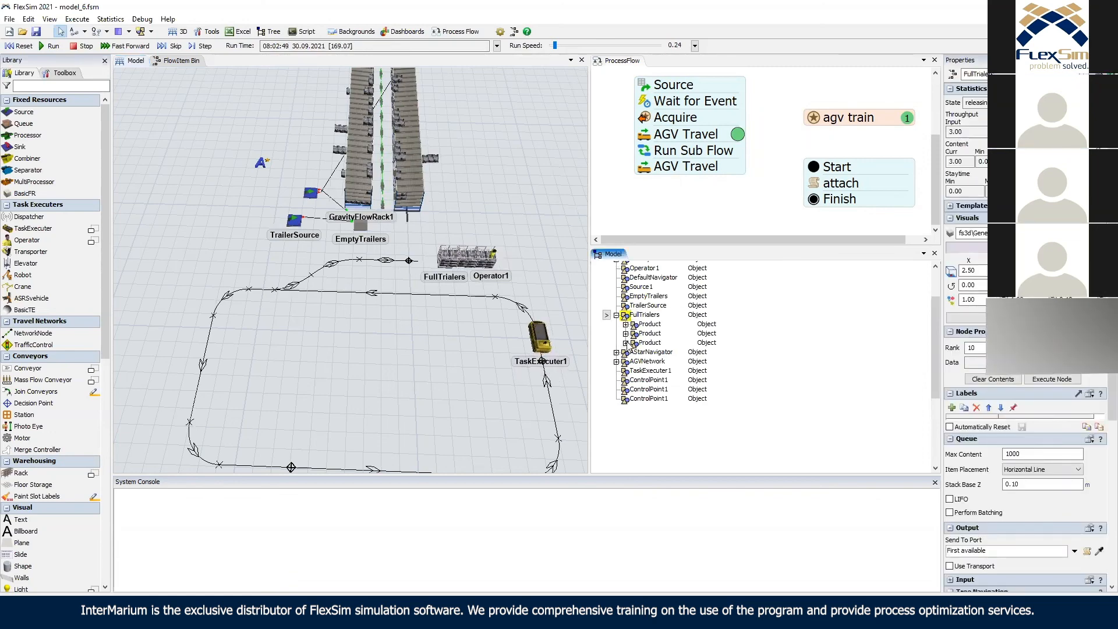
click(636, 324)
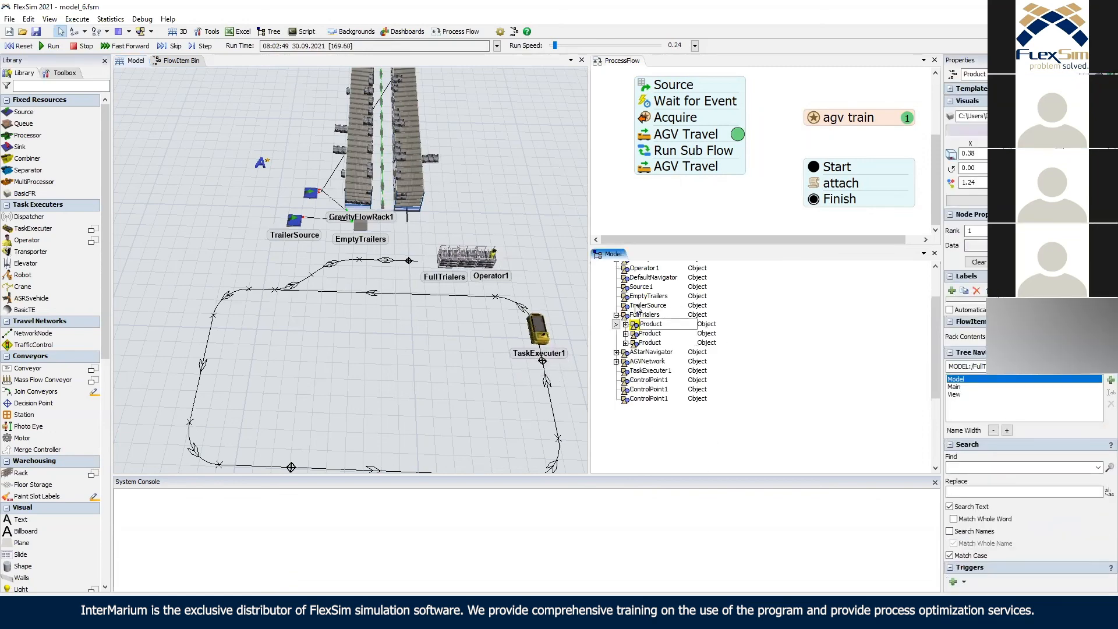
Continue the run until TaskExecuter1 departs with trailers, pause it, and select the first Product under FullTrialers to locate it in the model.
click(455, 318)
drag(454, 316, 469, 314)
scroll(470, 314, up, 2)
drag(555, 43, 556, 50)
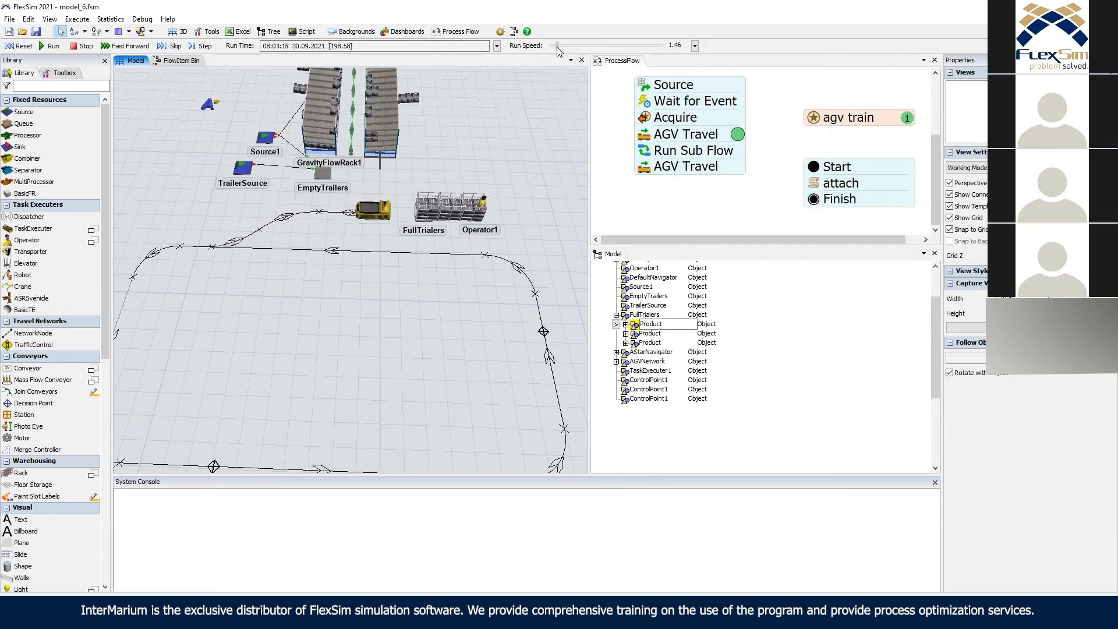
drag(556, 47, 551, 46)
click(622, 328)
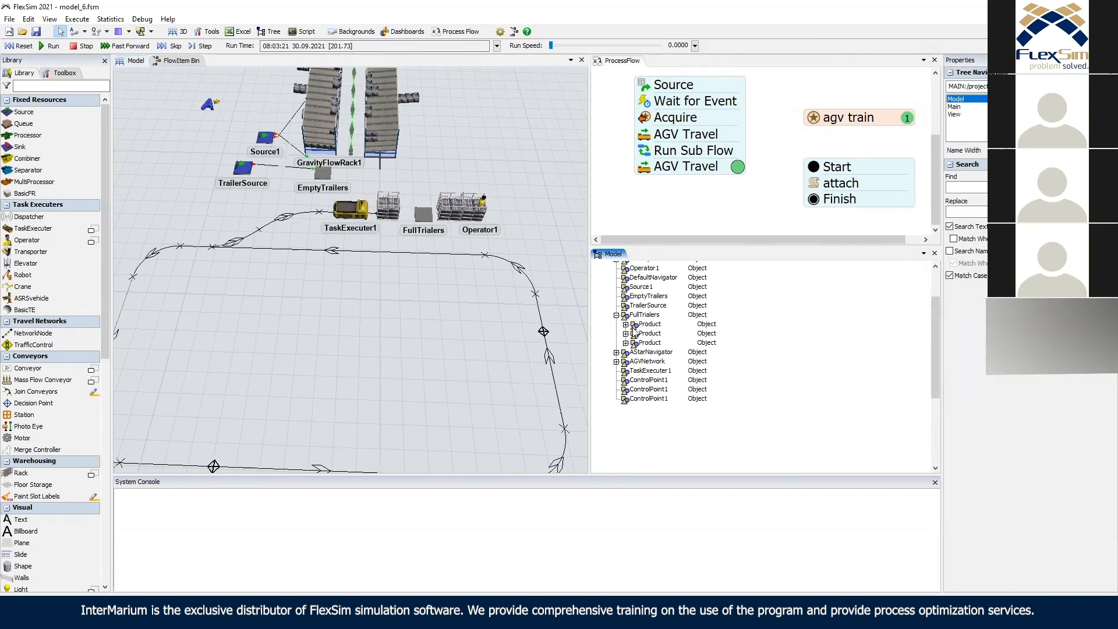
click(638, 325)
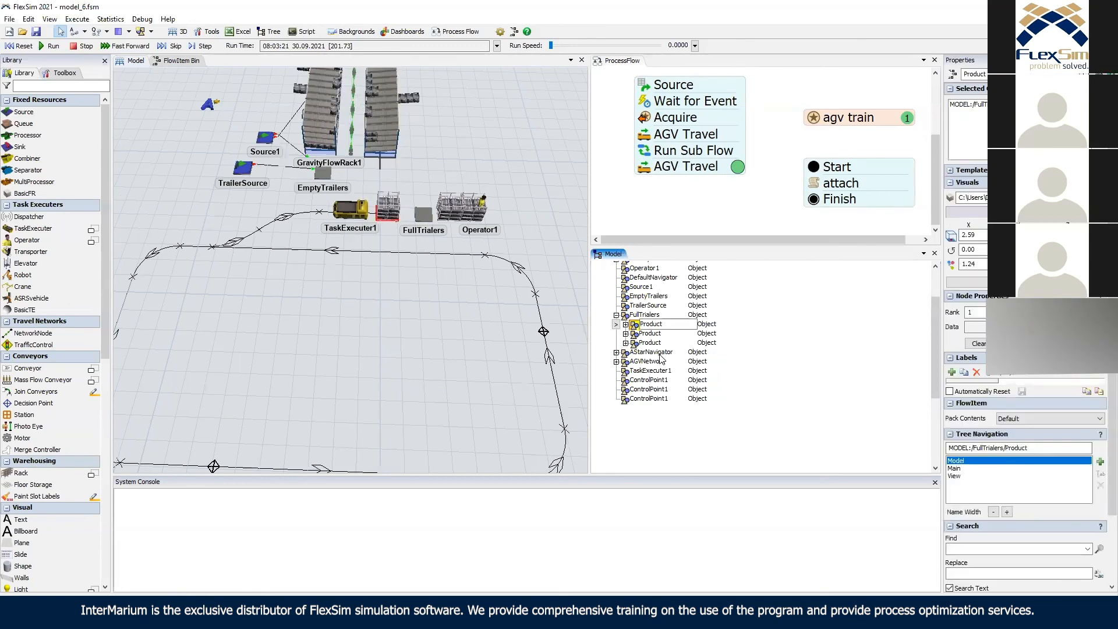
Resume the run, follow the train to the lower control point, slow it, and check the FullTrialers queue's properties.
click(555, 47)
drag(396, 330, 409, 318)
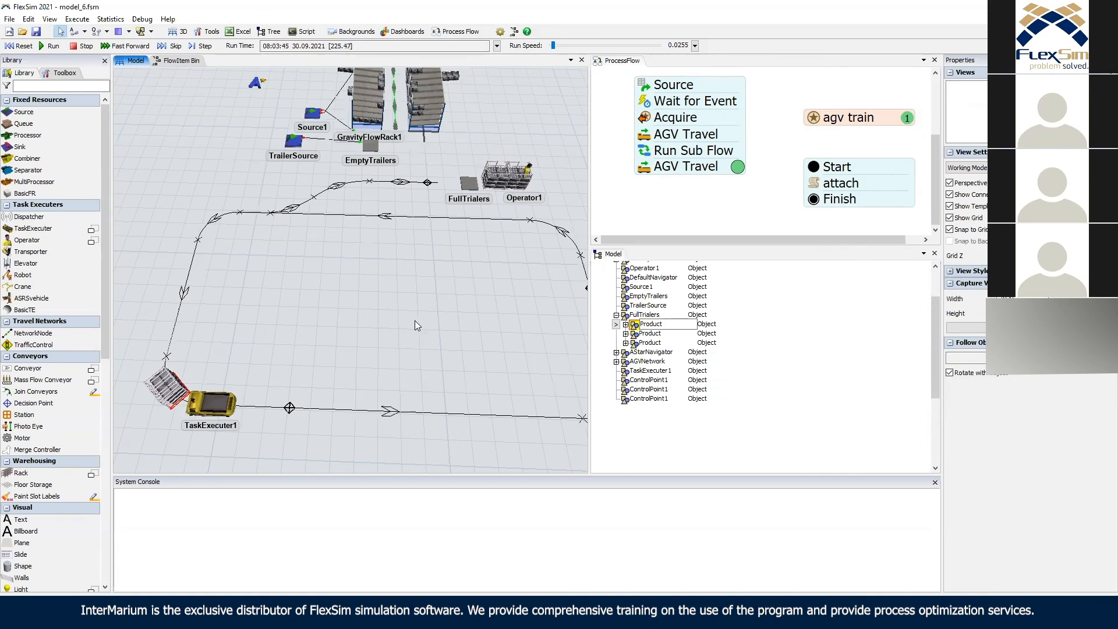
right_drag(404, 324, 410, 302)
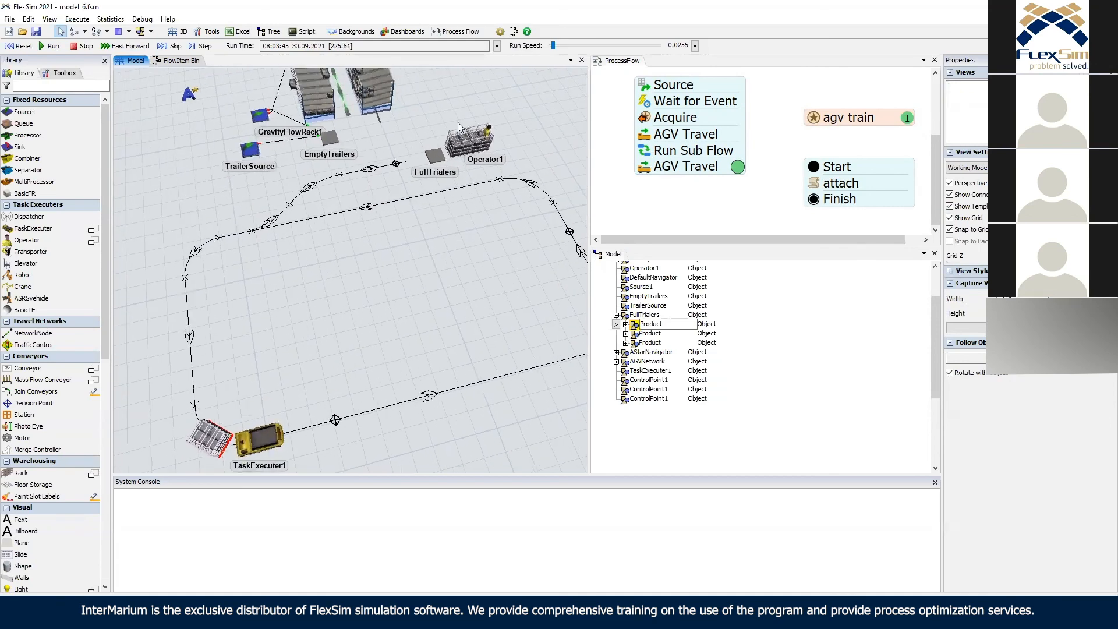
click(436, 143)
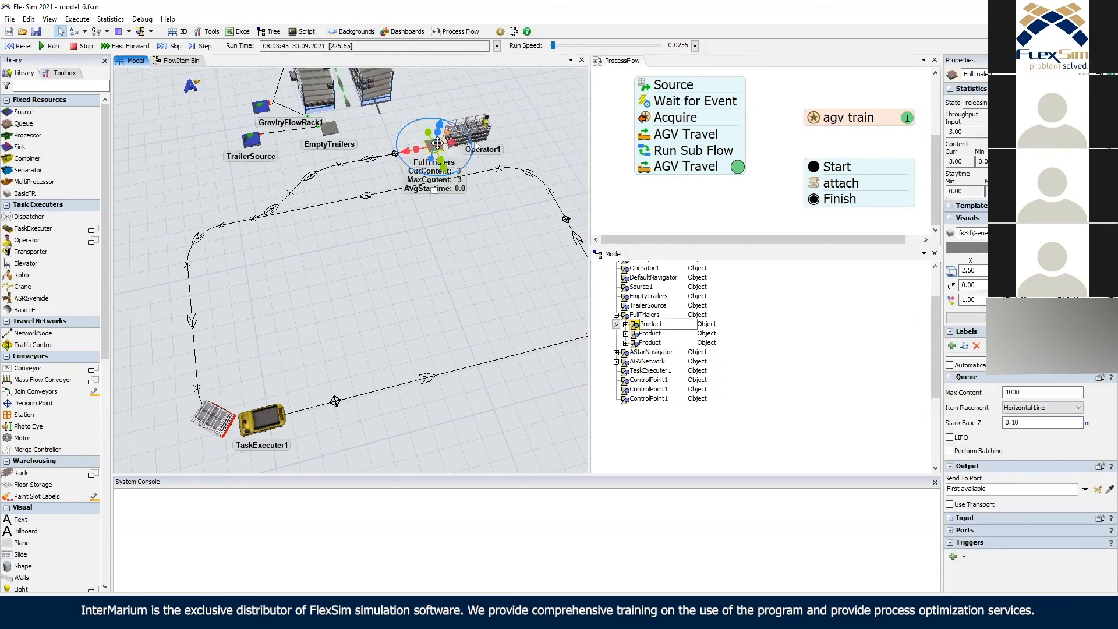
click(463, 230)
Write and execute a script returning Model.find("FullTrialers").subnodes.length, referencing the queue by sampling it.
click(302, 32)
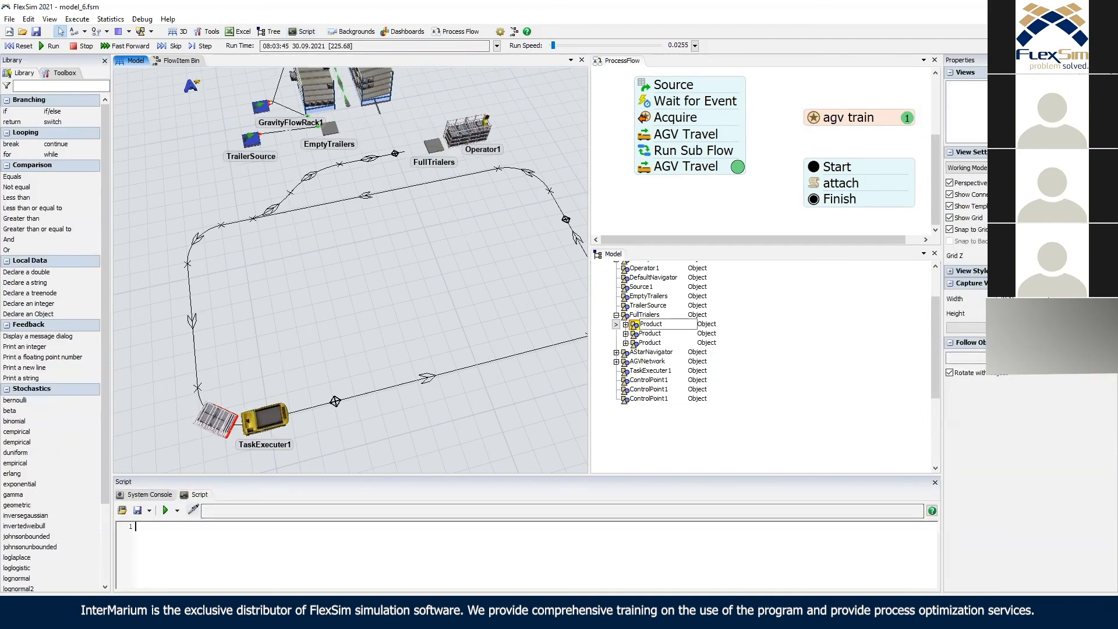
click(193, 510)
click(433, 146)
click(498, 154)
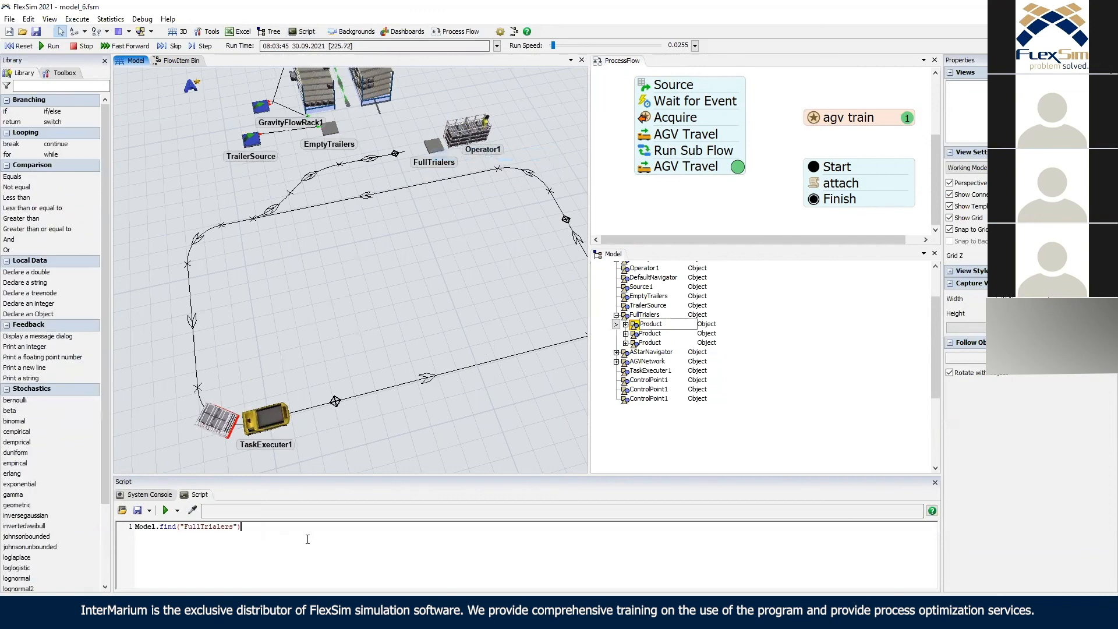
text(.subnodes.length)
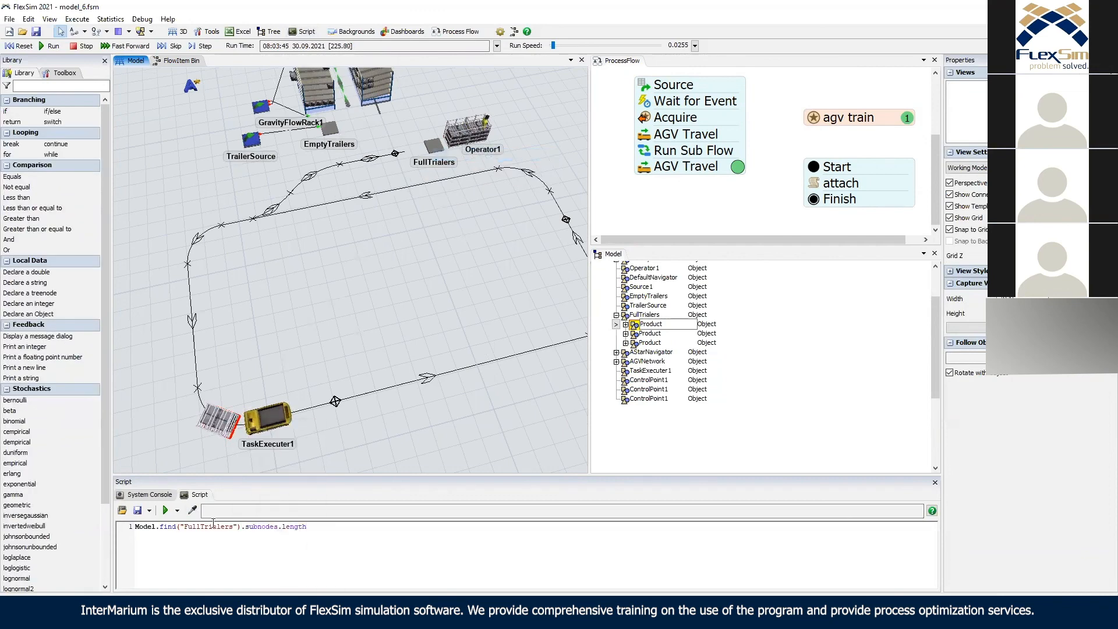
click(130, 534)
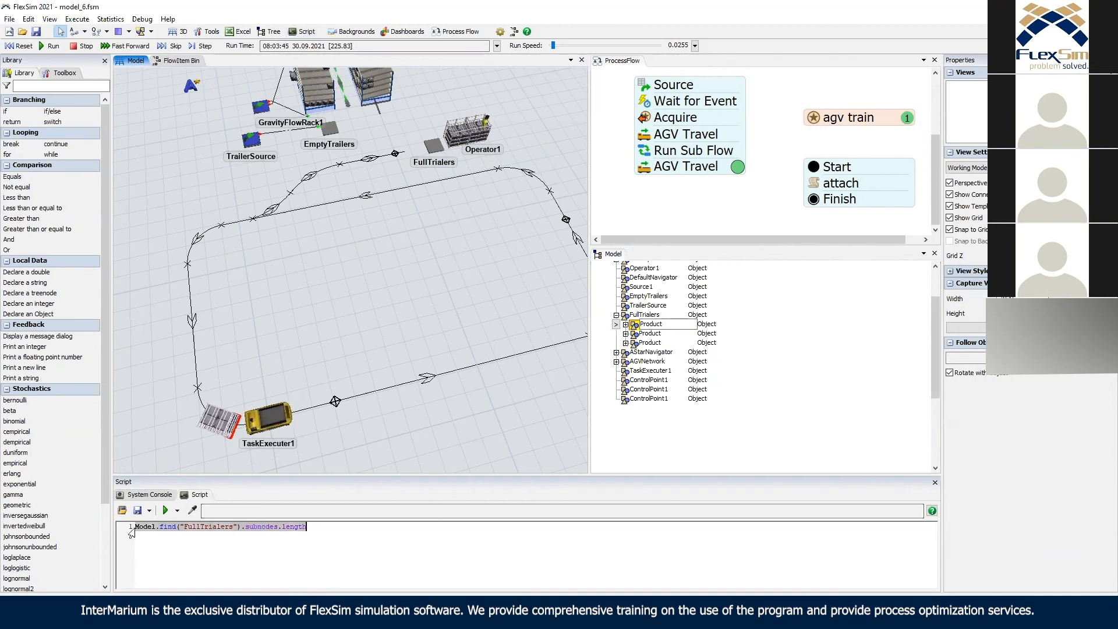
click(137, 528)
text(return)
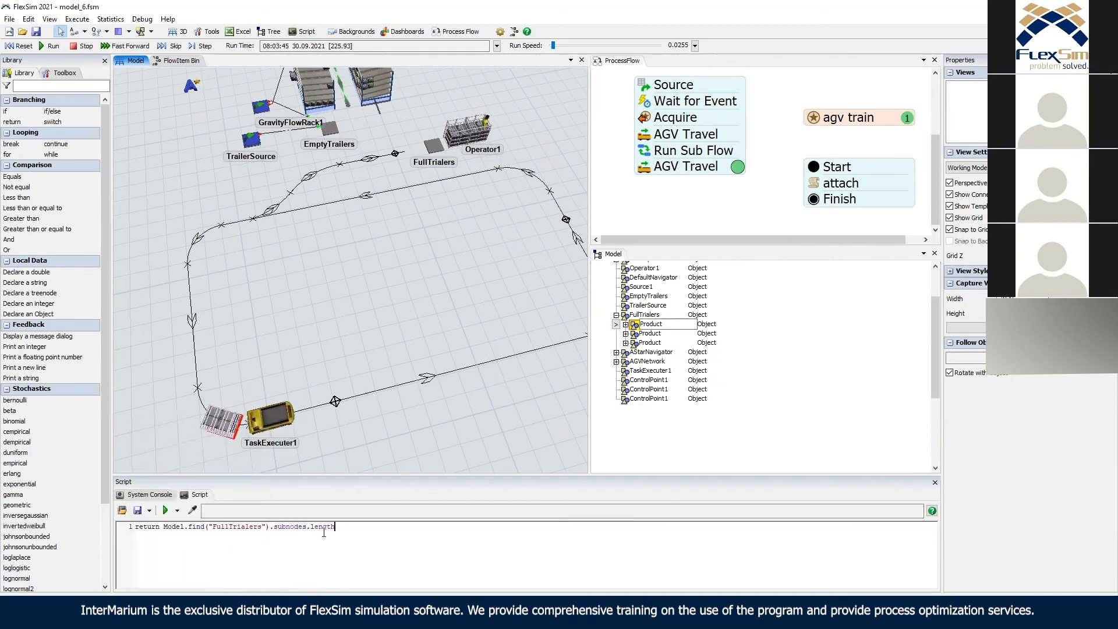
click(165, 510)
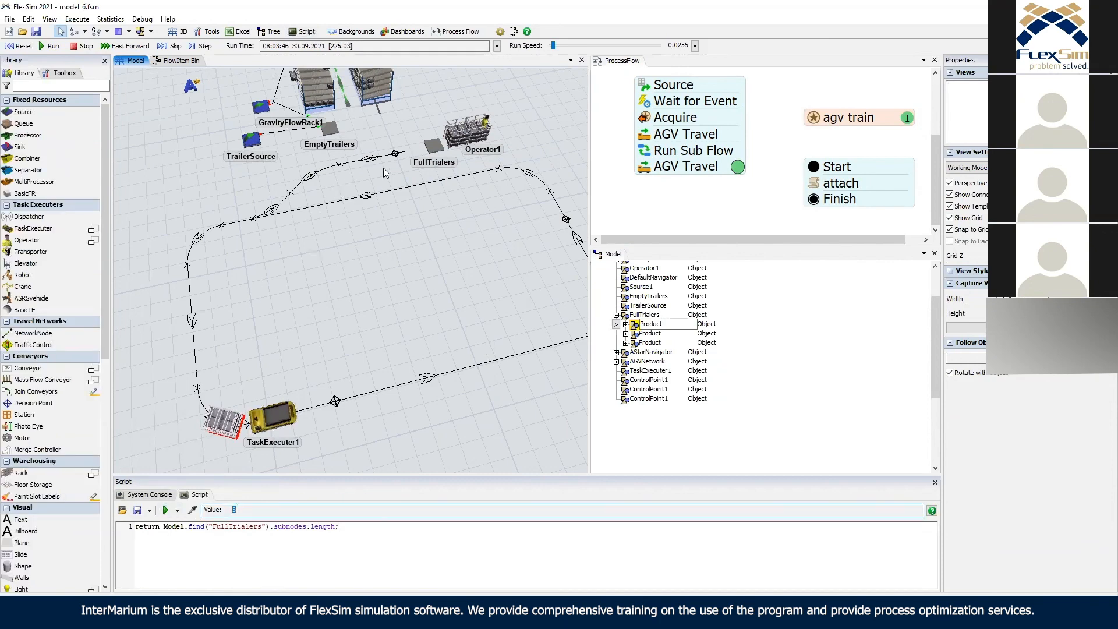
Replace the script's queue reference with Model.find("TaskExecuter1") and execute it to get the vehicle's subnode count.
drag(269, 527, 168, 523)
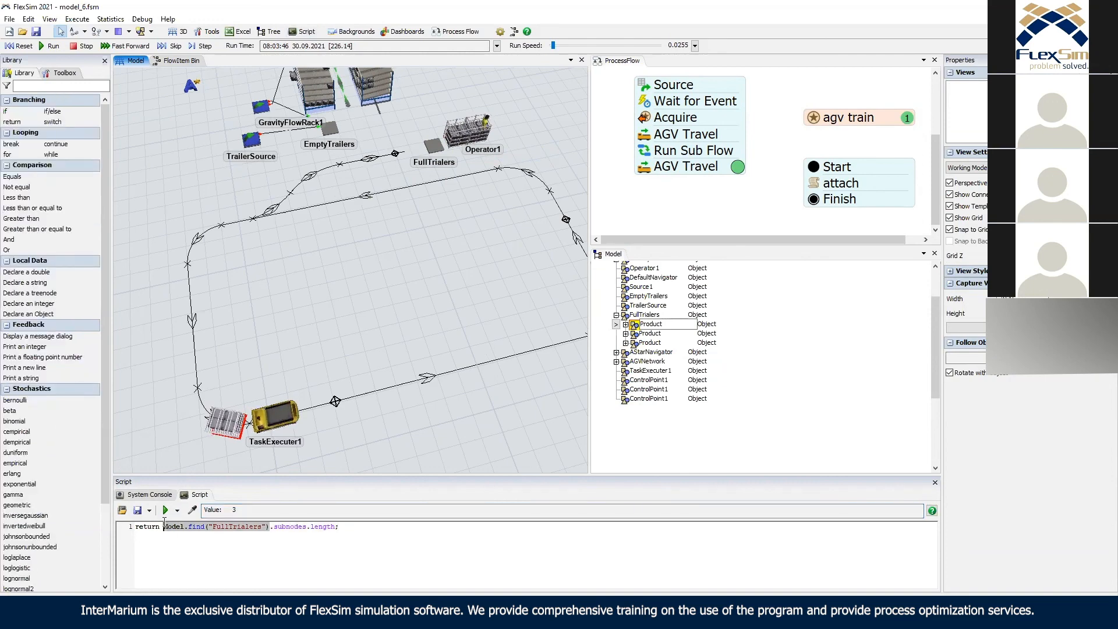
key(BackSpace)
click(193, 510)
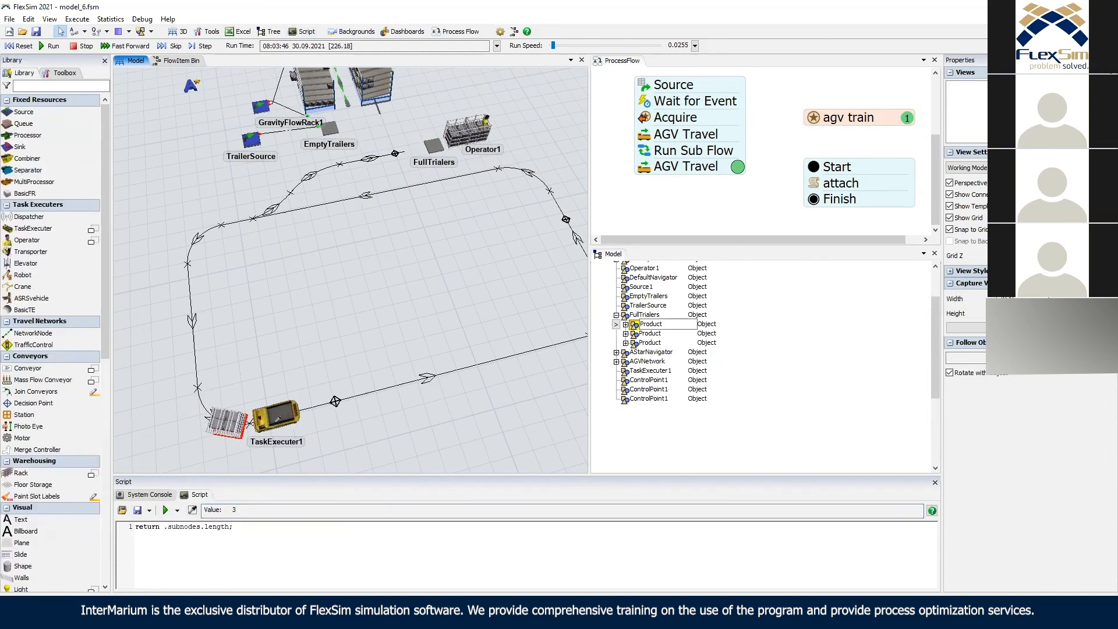
click(276, 414)
click(340, 424)
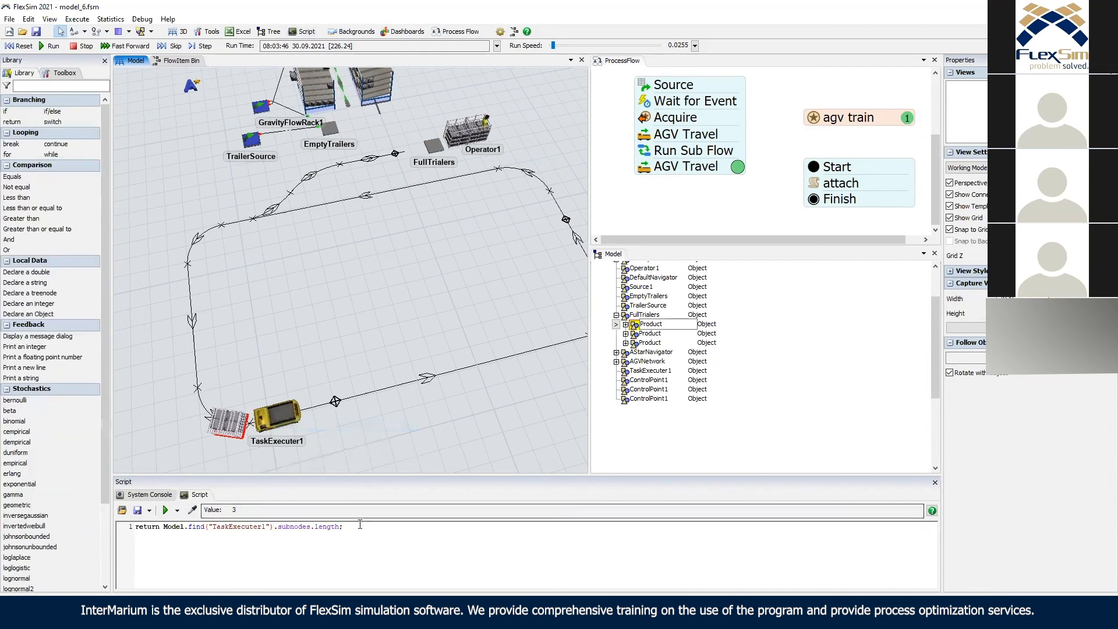
click(165, 510)
drag(231, 510, 249, 513)
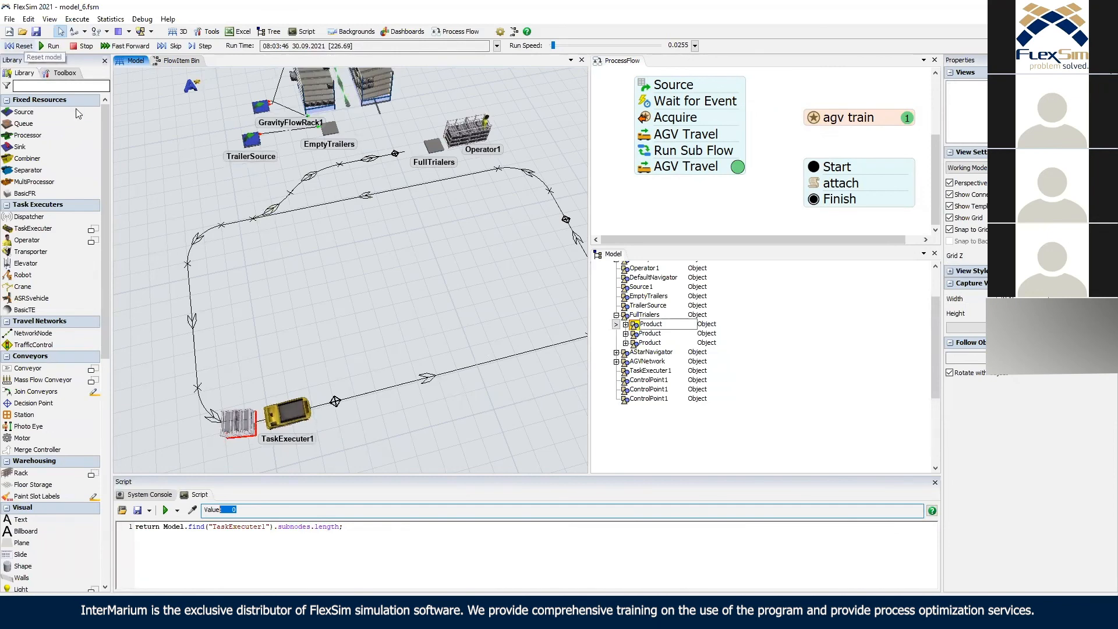
Open the attach activity's custom code and examine the "first" part of its Trailer reference.
right_drag(419, 282, 415, 280)
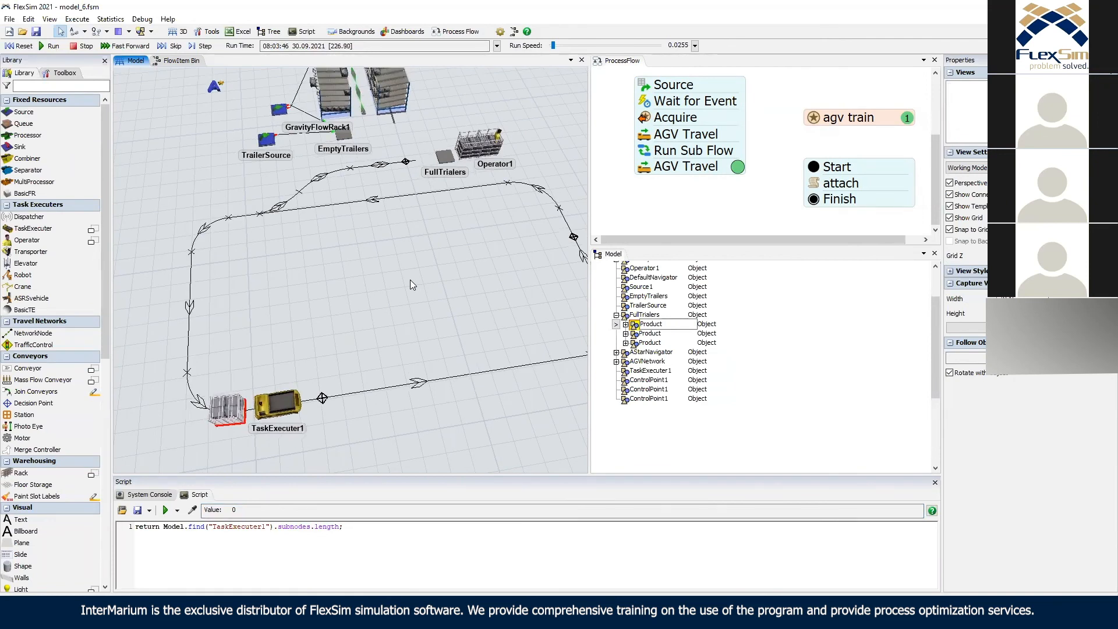
click(820, 185)
double_click(818, 185)
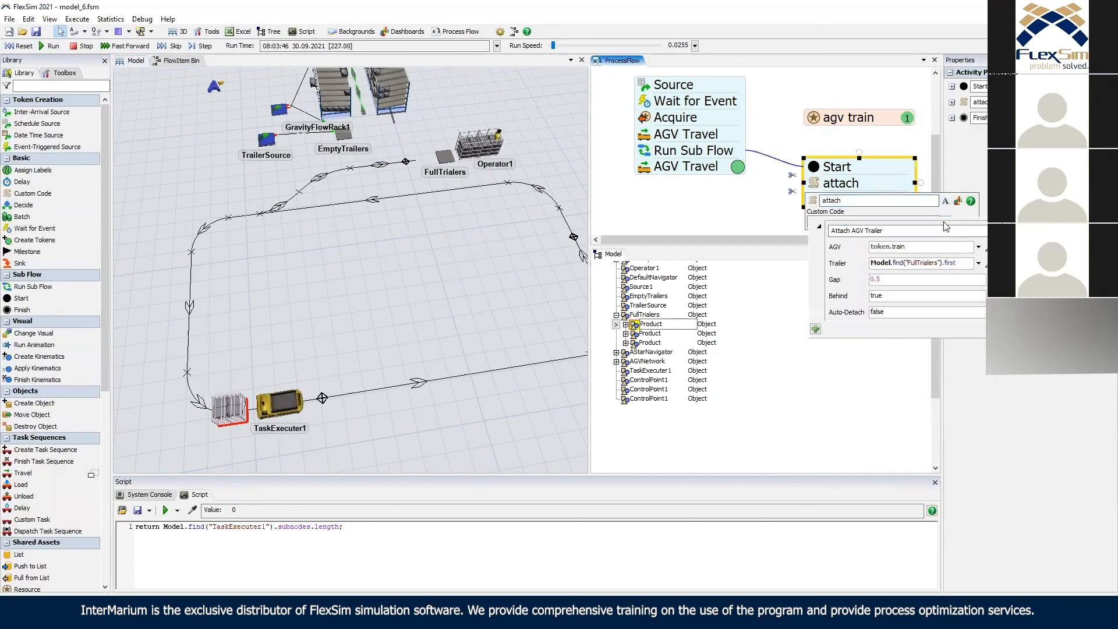
click(954, 263)
text(t)
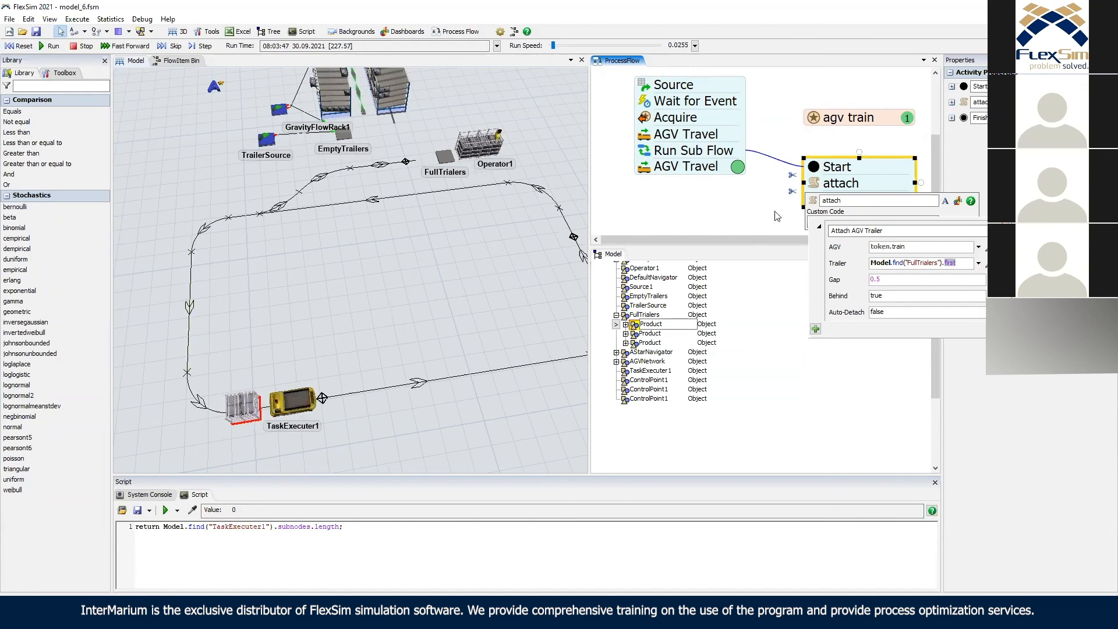
Replace the Run Sub Flow quantity with a reference sampled from the FullTrialers queue.
click(669, 152)
double_click(675, 207)
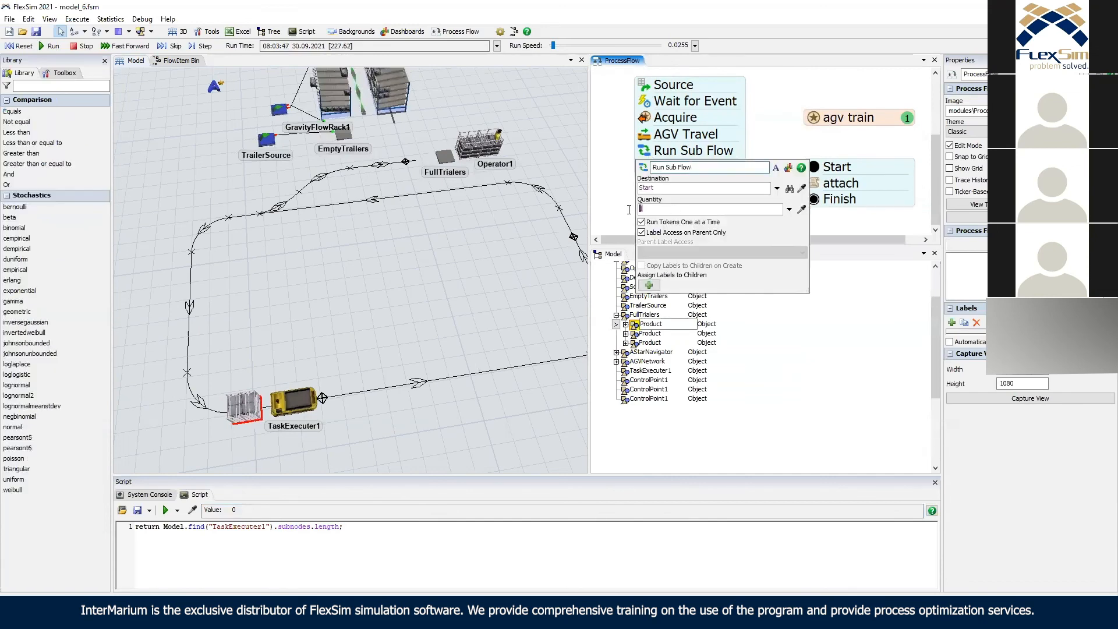
text(3)
click(800, 208)
click(443, 154)
click(469, 163)
click(770, 151)
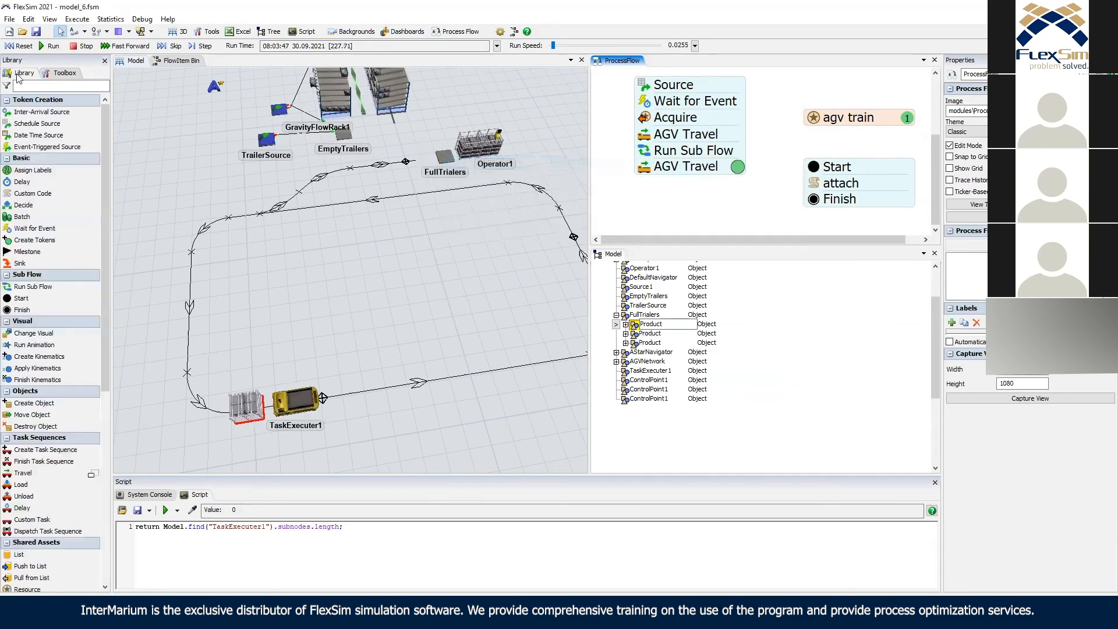
Reset and rerun the model, slow it after the trailers attach, select the first Product under FullTrialers, and reset again.
click(19, 45)
drag(553, 45, 565, 46)
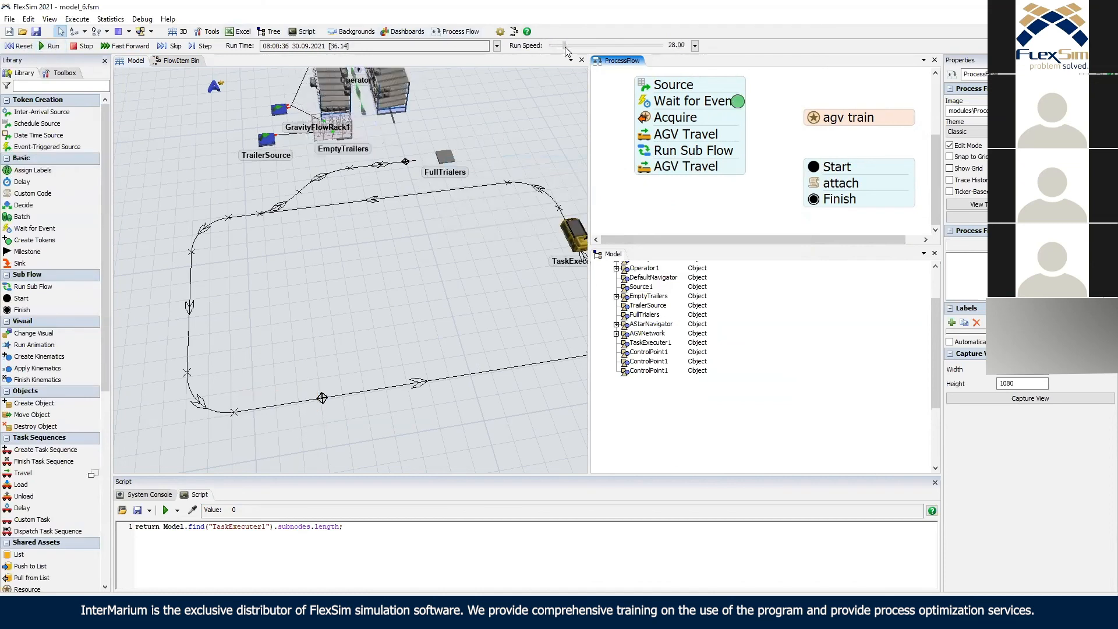
drag(564, 48, 564, 47)
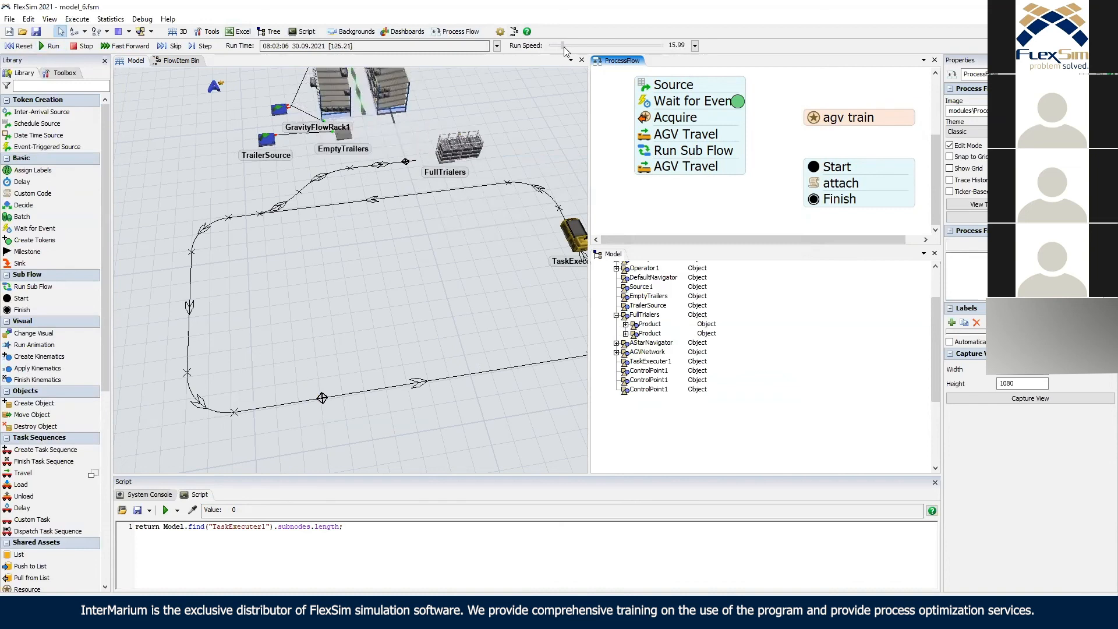
click(647, 324)
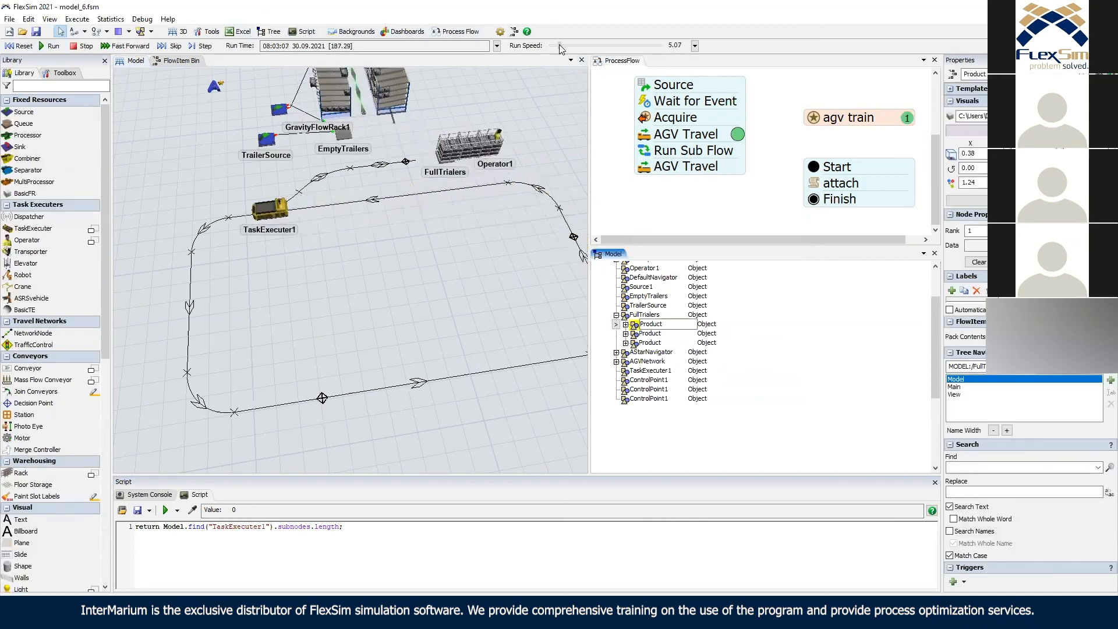
drag(563, 45, 550, 46)
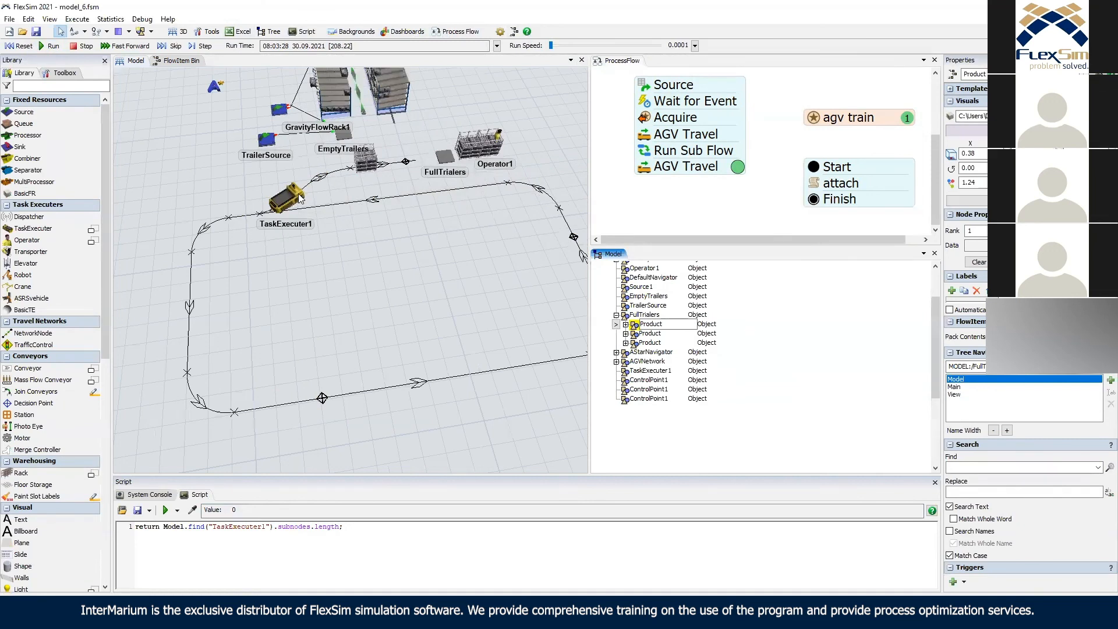
click(634, 325)
click(21, 45)
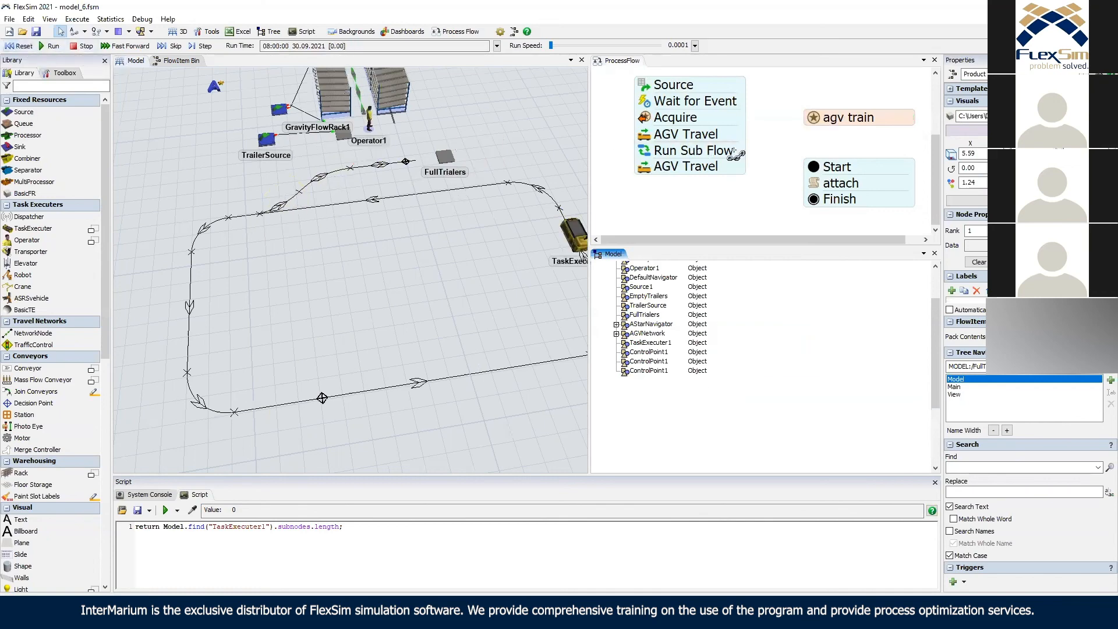
Insert a Move Object activity between Start and attach in the sub flow.
click(770, 231)
drag(777, 245, 772, 291)
double_click(762, 241)
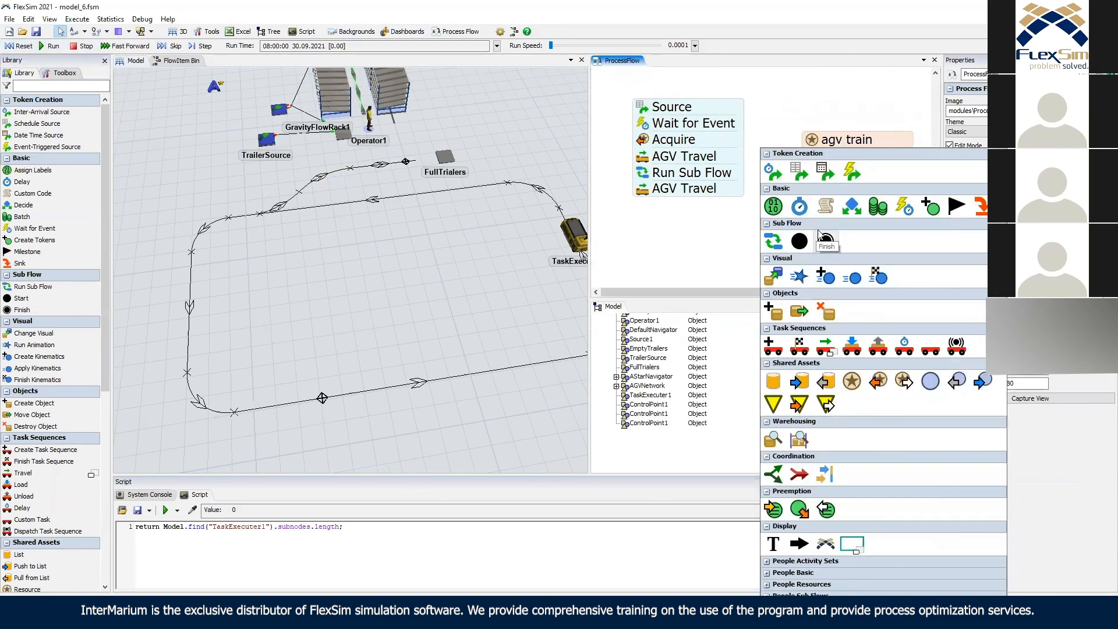
click(798, 311)
click(818, 209)
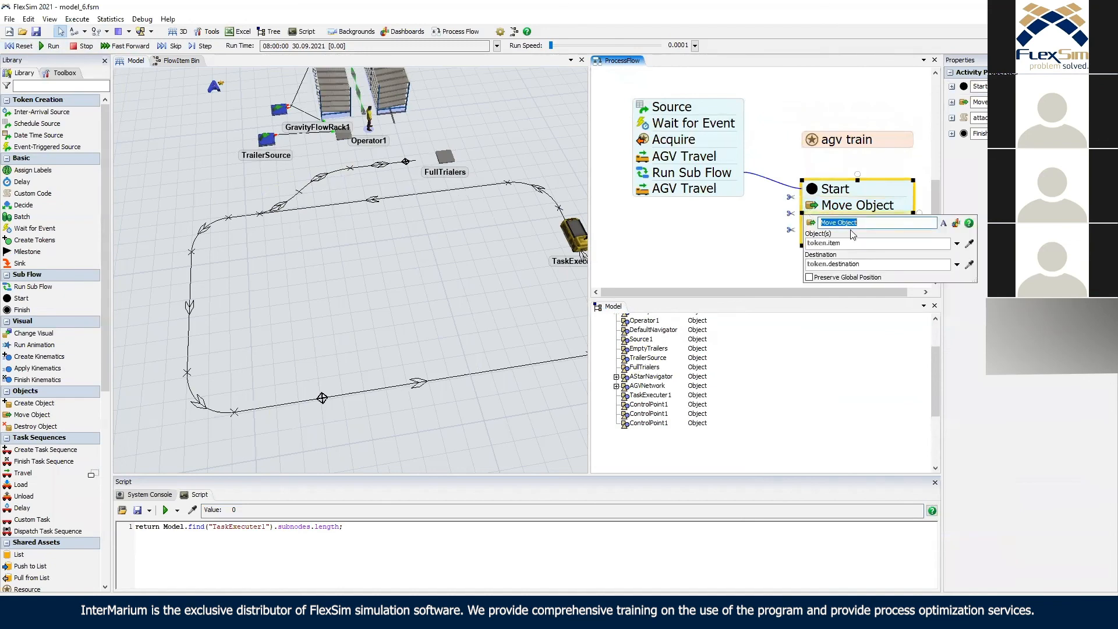
Set the Move Object activity's object to Model.find("FullTrialers").first and its destination to token.train.
click(861, 244)
text(tr)
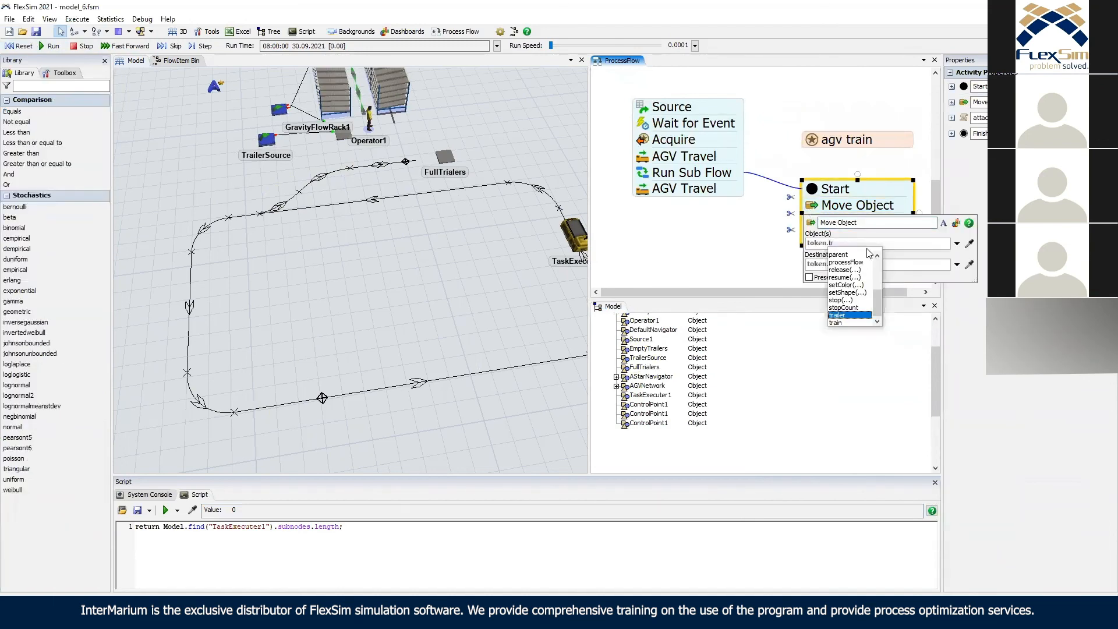
key(BackSpace)
key(BackSpace)
click(969, 243)
click(442, 159)
click(499, 179)
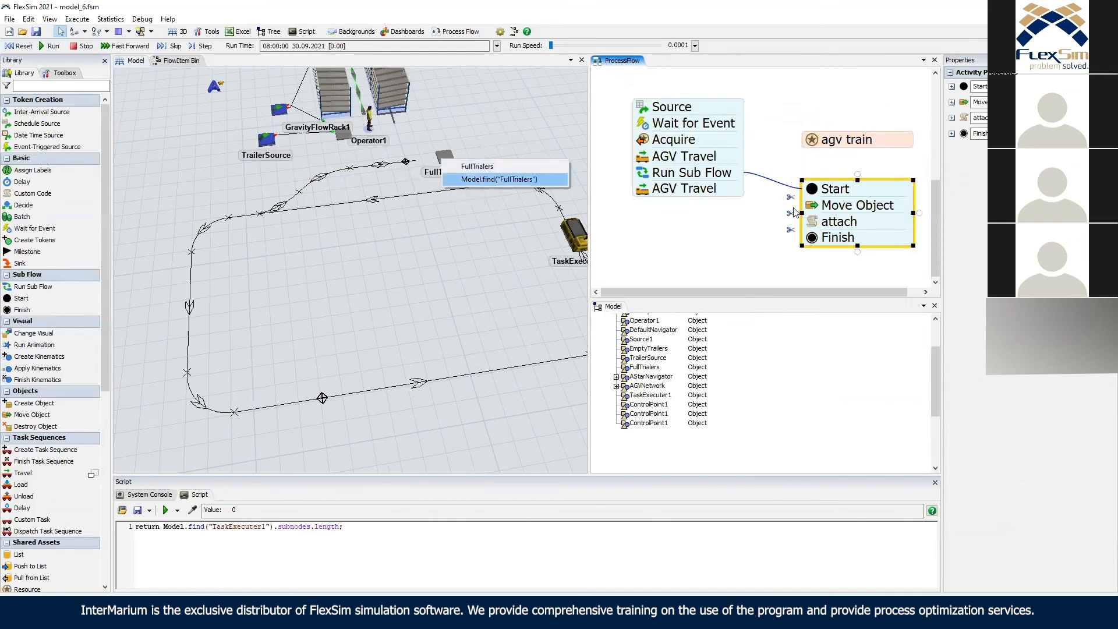
text(.first)
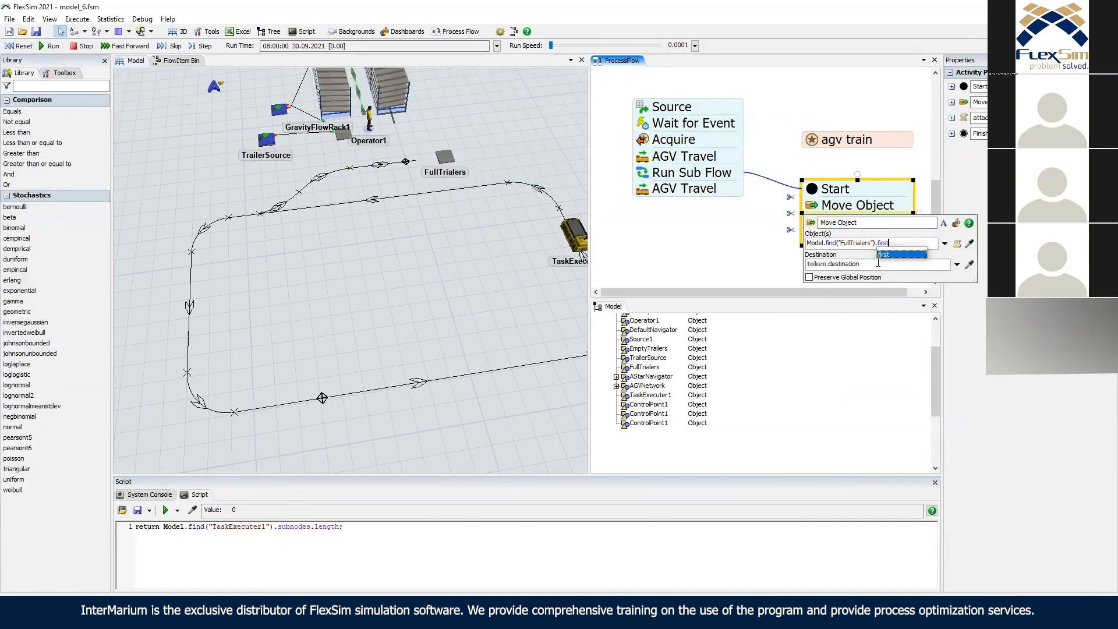
double_click(878, 264)
text(tra)
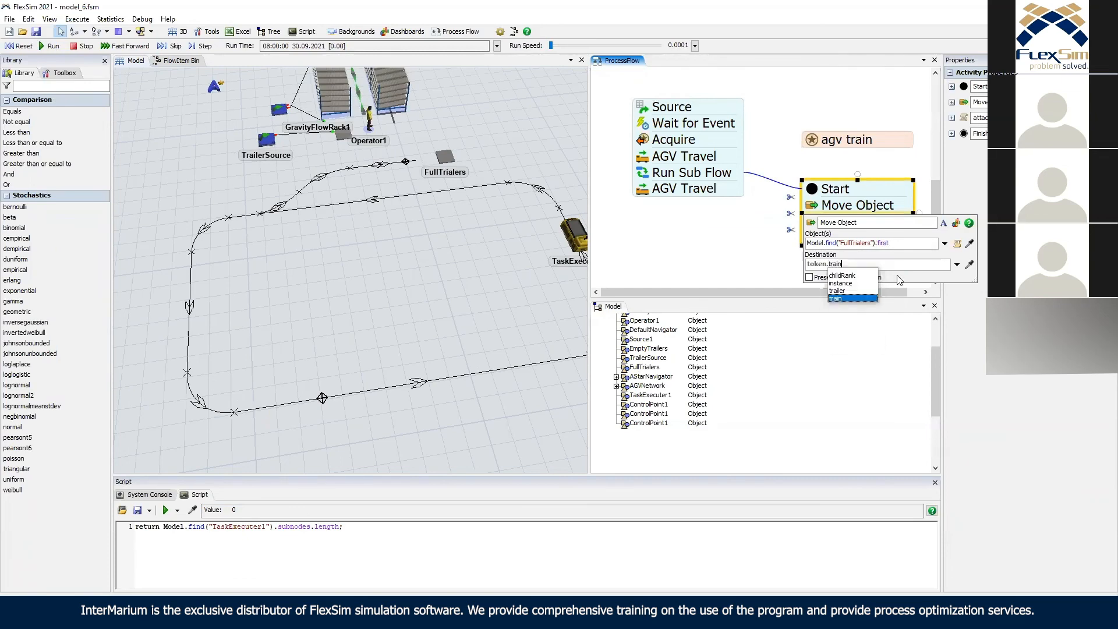
click(734, 231)
Replace the attach activity's Trailer reference with token.train.last.
double_click(809, 222)
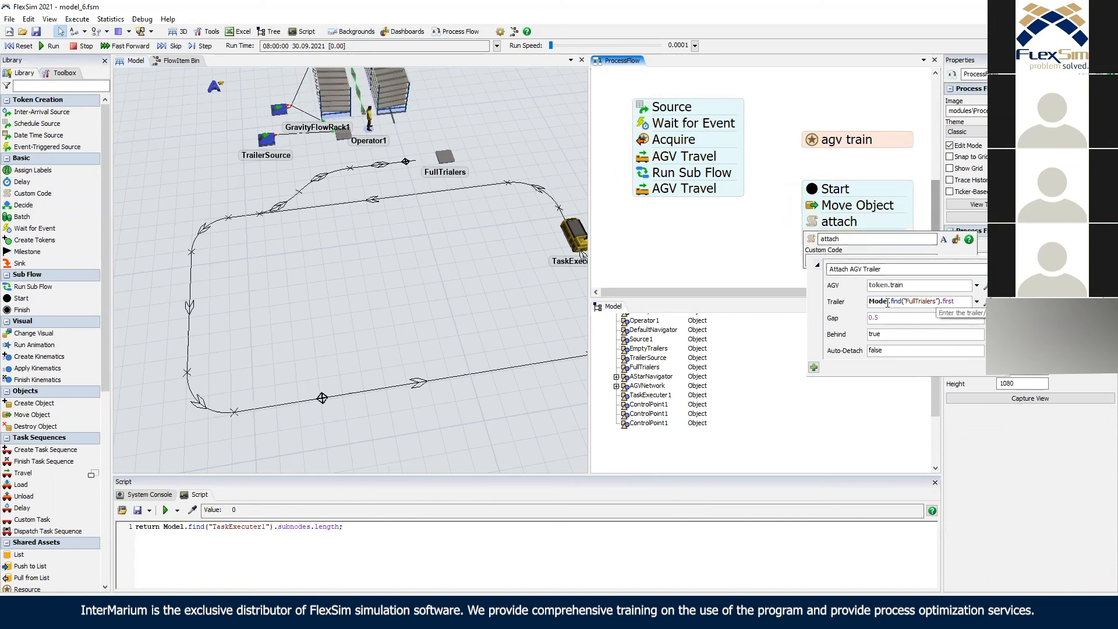
drag(960, 298, 868, 300)
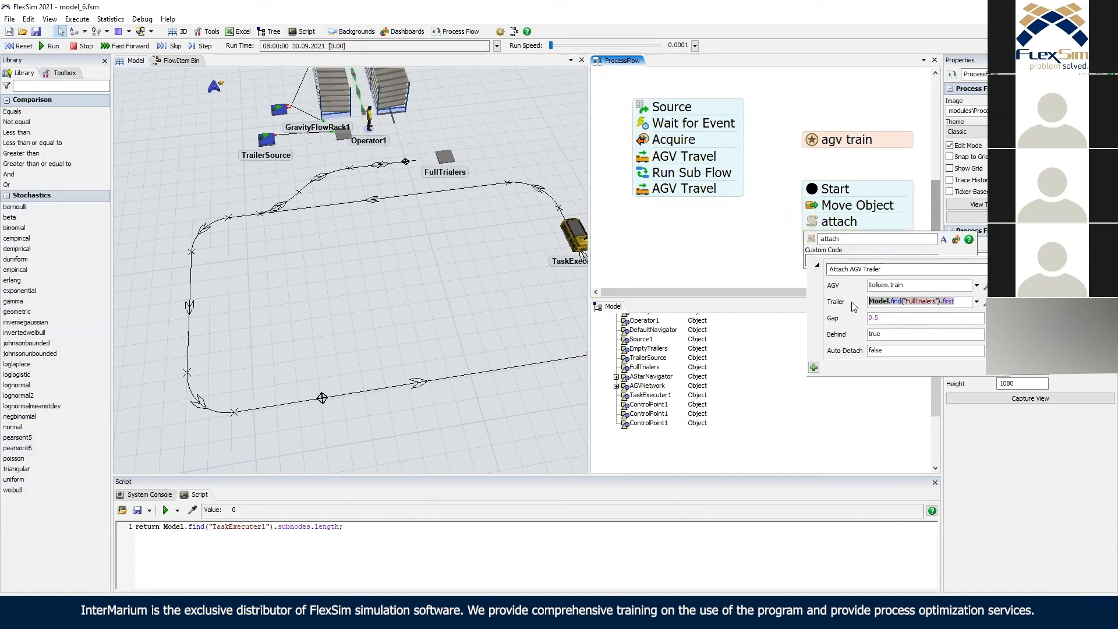
text(token.tr)
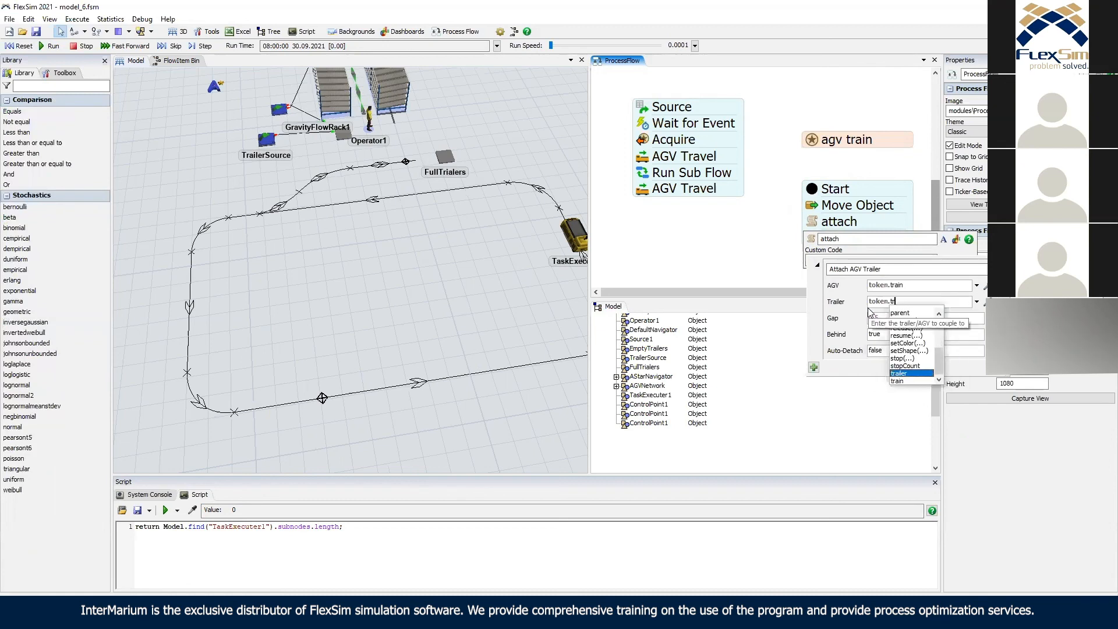
text(ain.last)
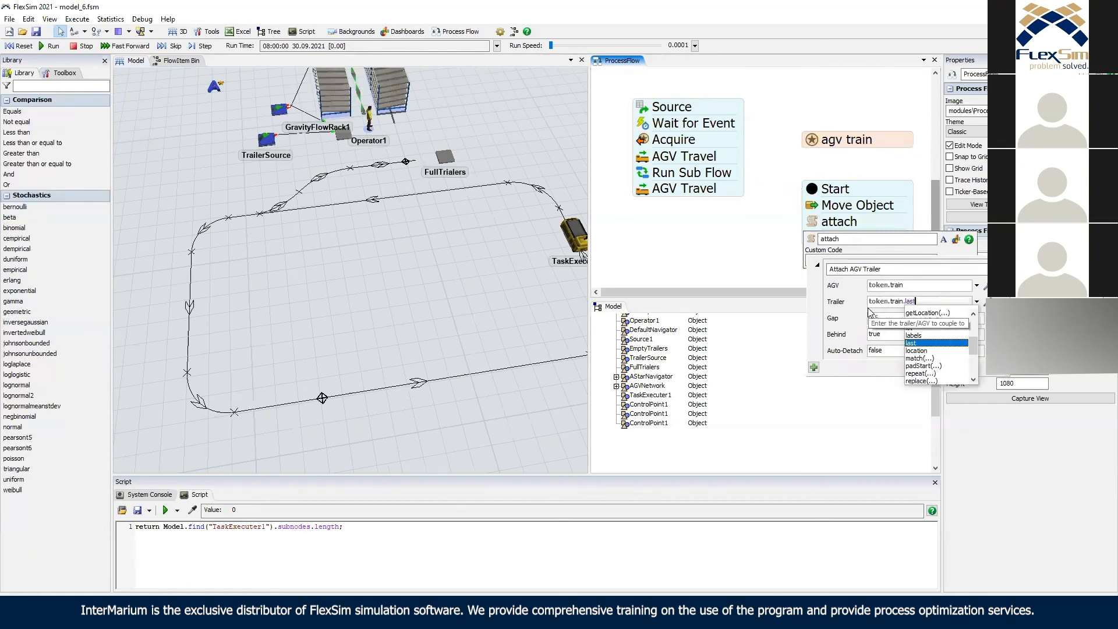
click(947, 300)
click(768, 254)
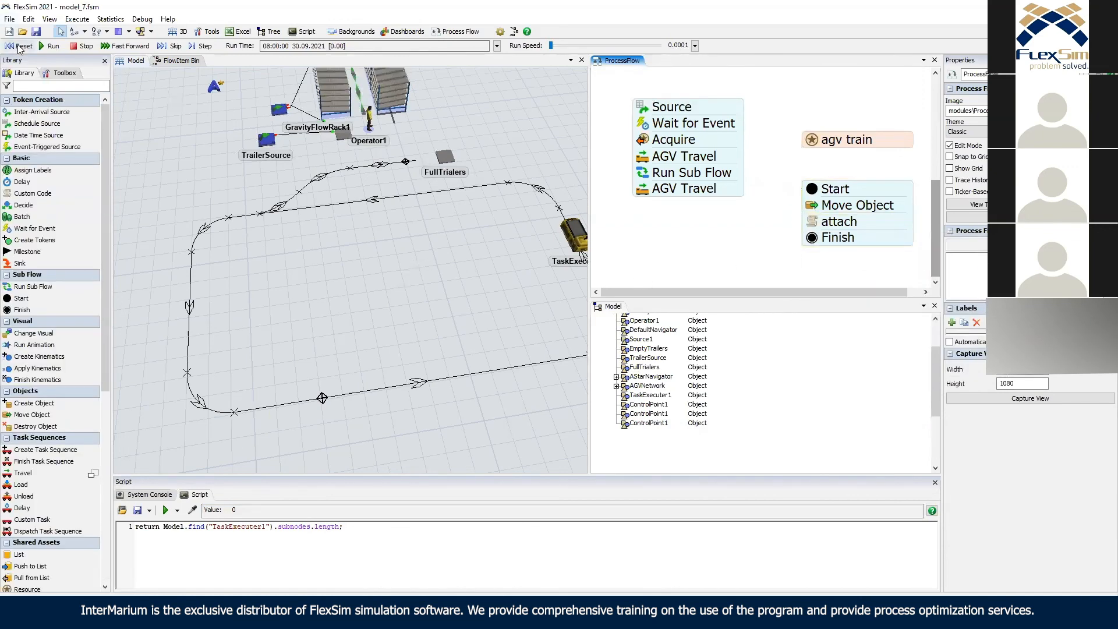
Run the model, slow it to 2.86 to inspect the trailers towed behind TaskExecuter1, select the vehicle, and reset the model.
click(54, 46)
drag(551, 45, 560, 52)
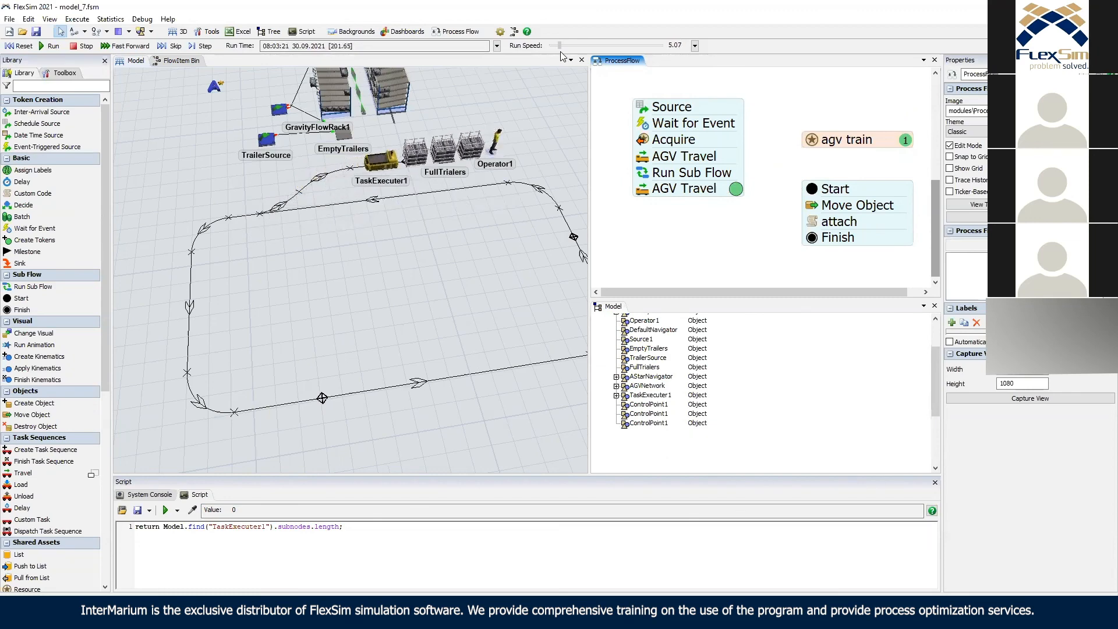
drag(561, 53, 560, 56)
right_drag(304, 218, 354, 255)
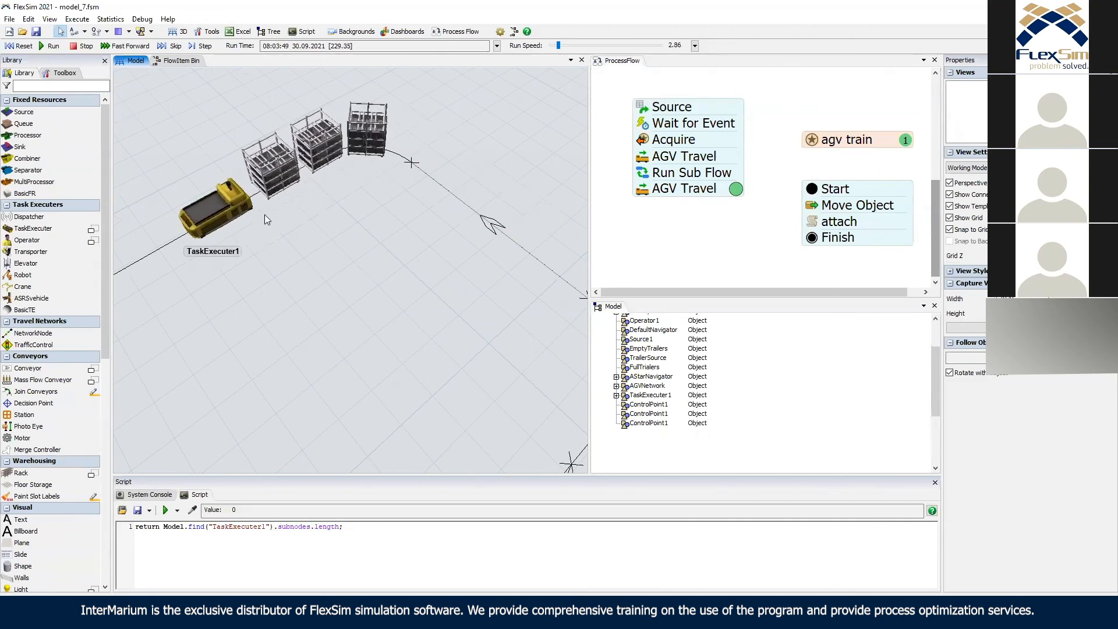
click(234, 219)
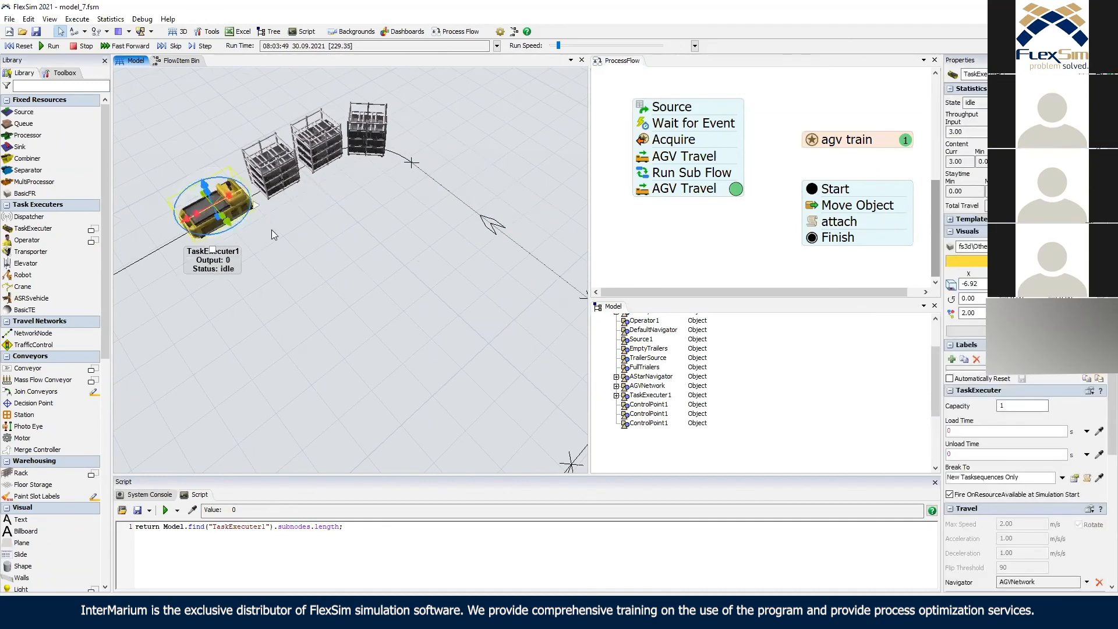
click(20, 46)
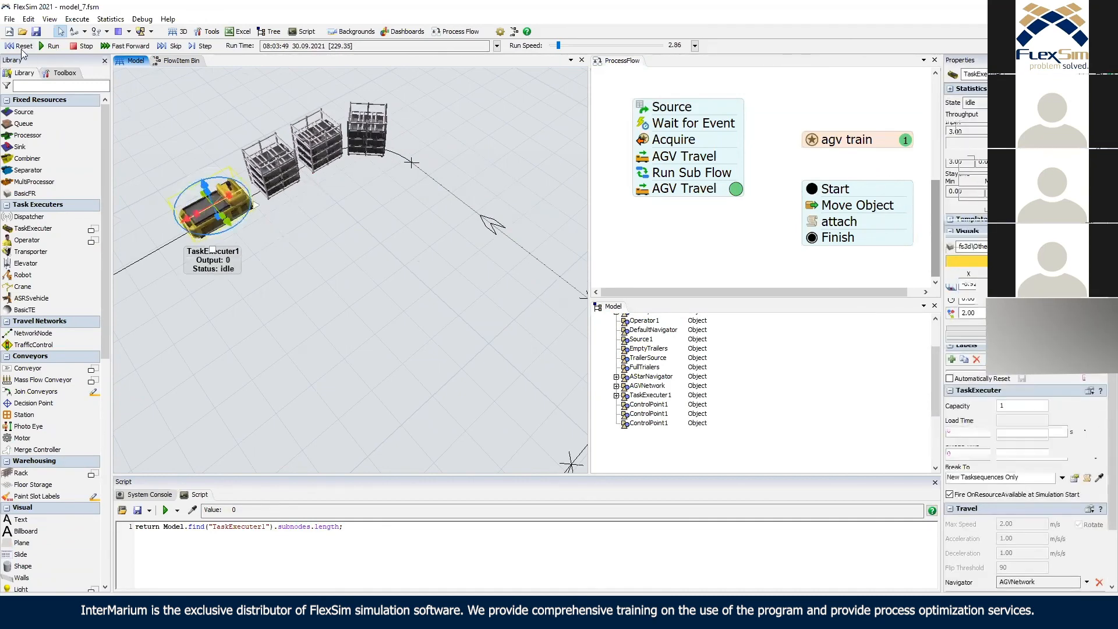
click(361, 300)
scroll(349, 303, down, 10)
right_drag(449, 156, 494, 241)
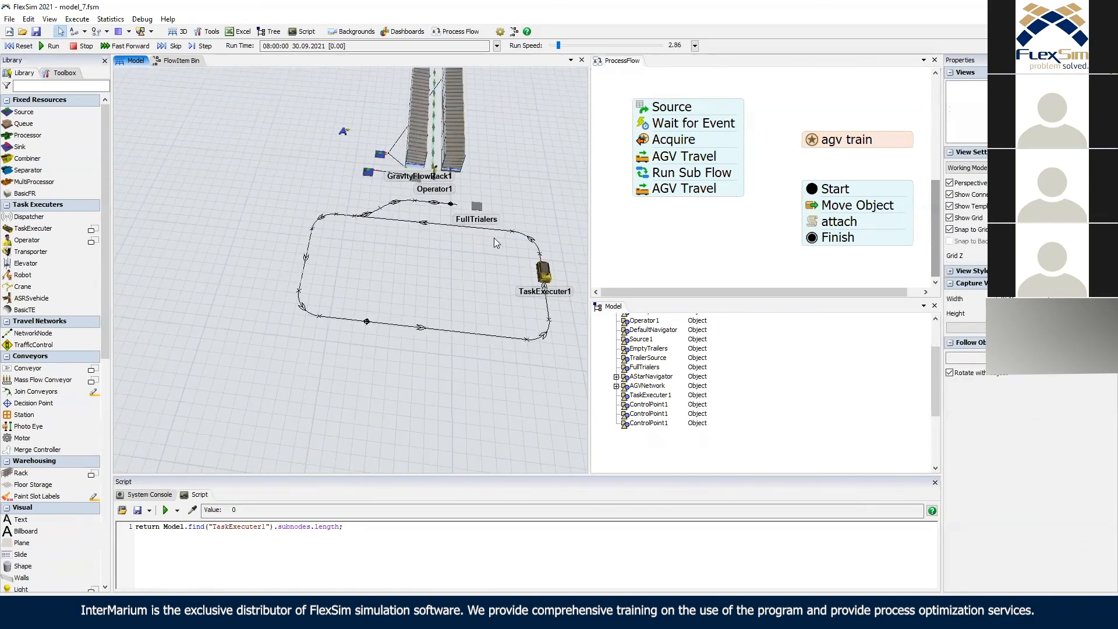
scroll(487, 251, up, 5)
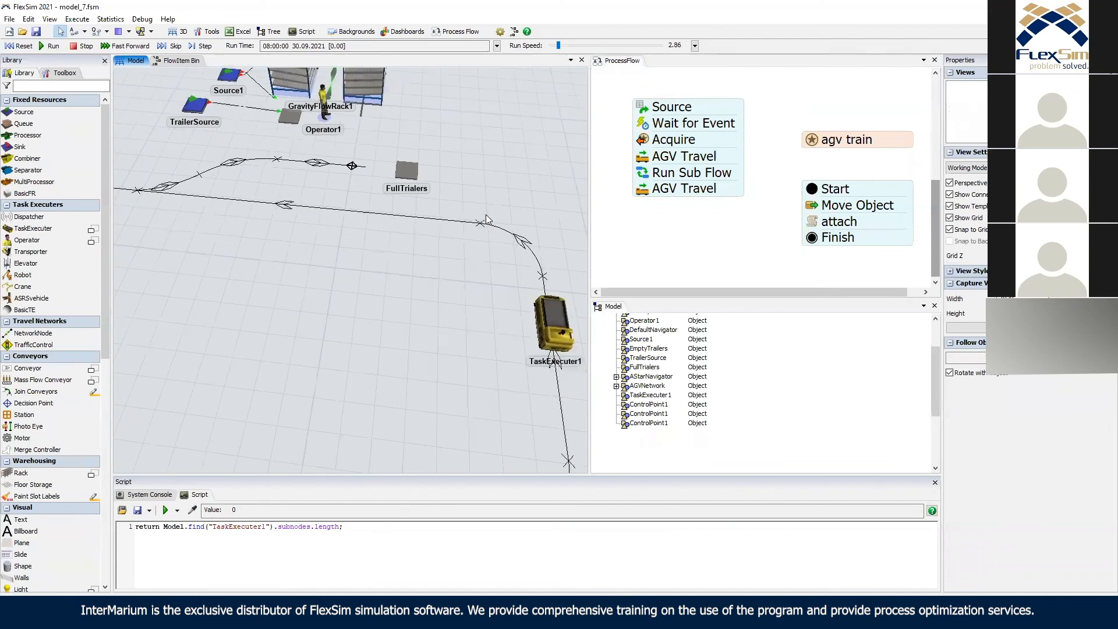
Add a separate Custom Code activity below the sub flow and look through its AGV control options.
drag(740, 261, 728, 225)
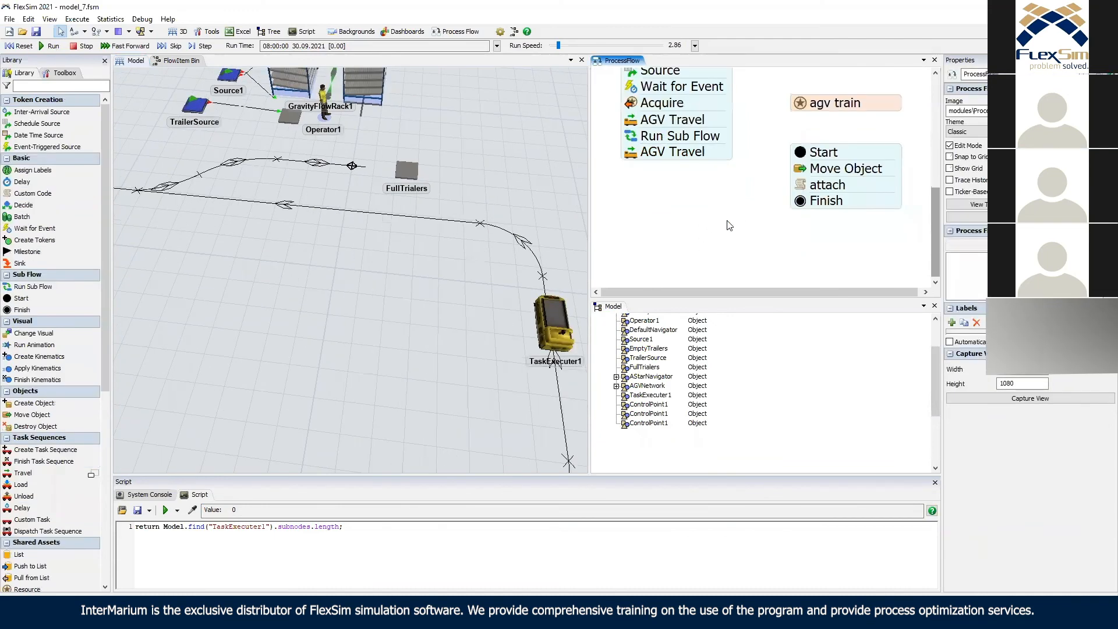
double_click(728, 225)
click(792, 206)
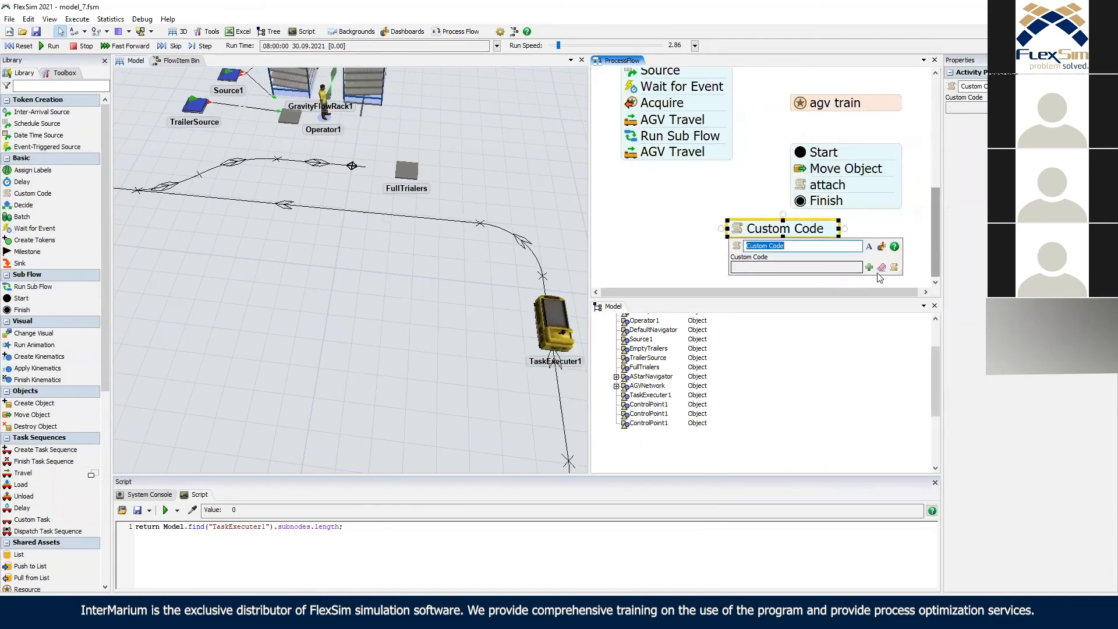
click(869, 267)
mouse_move(847, 324)
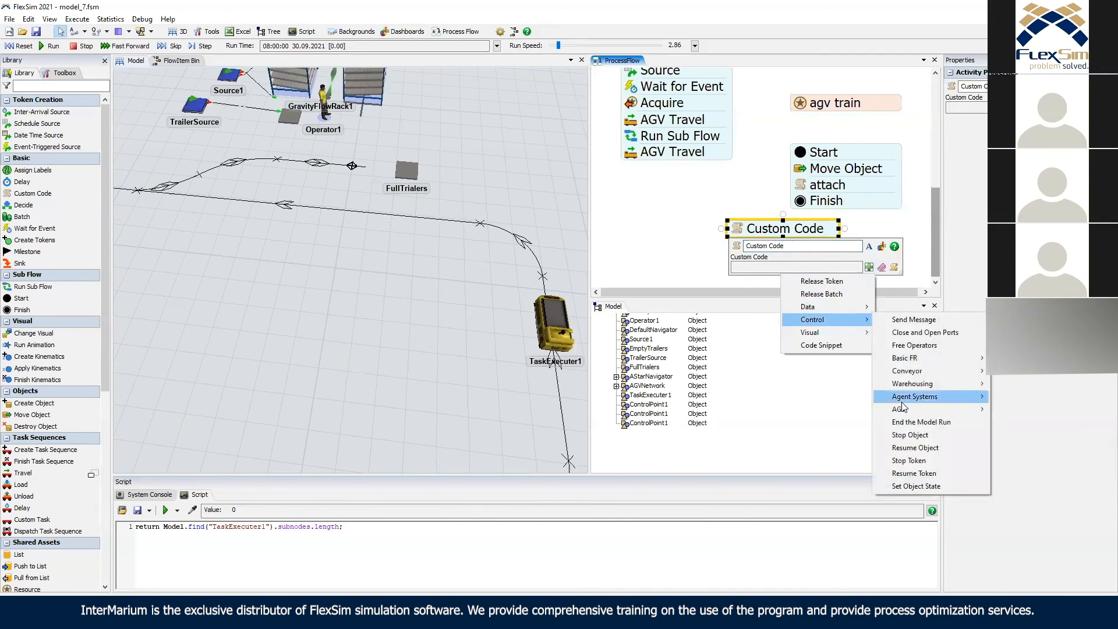
mouse_move(926, 409)
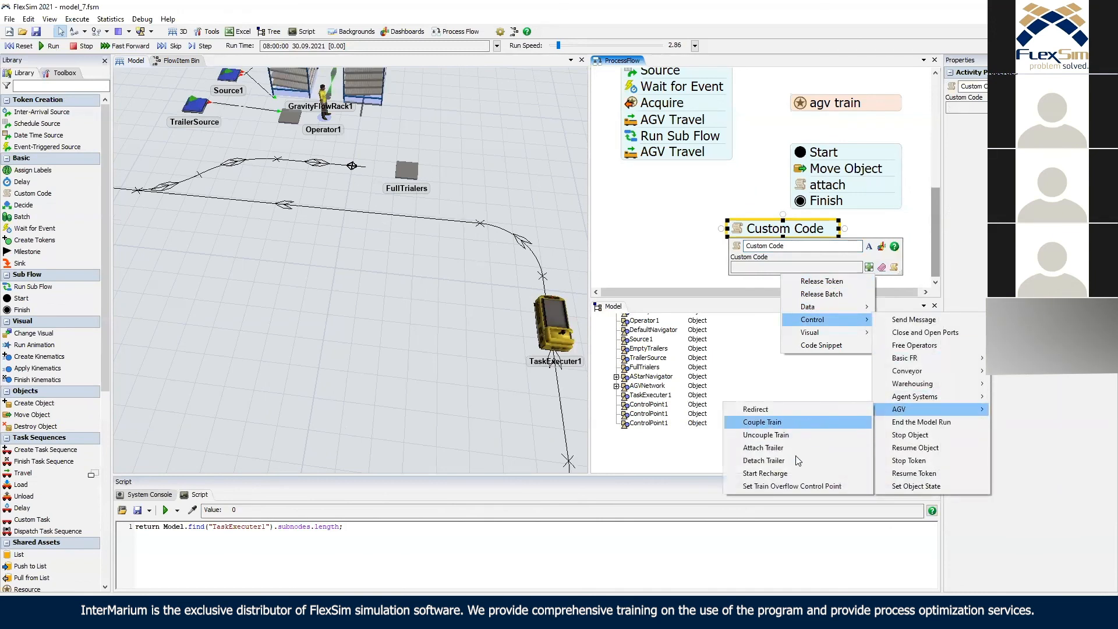
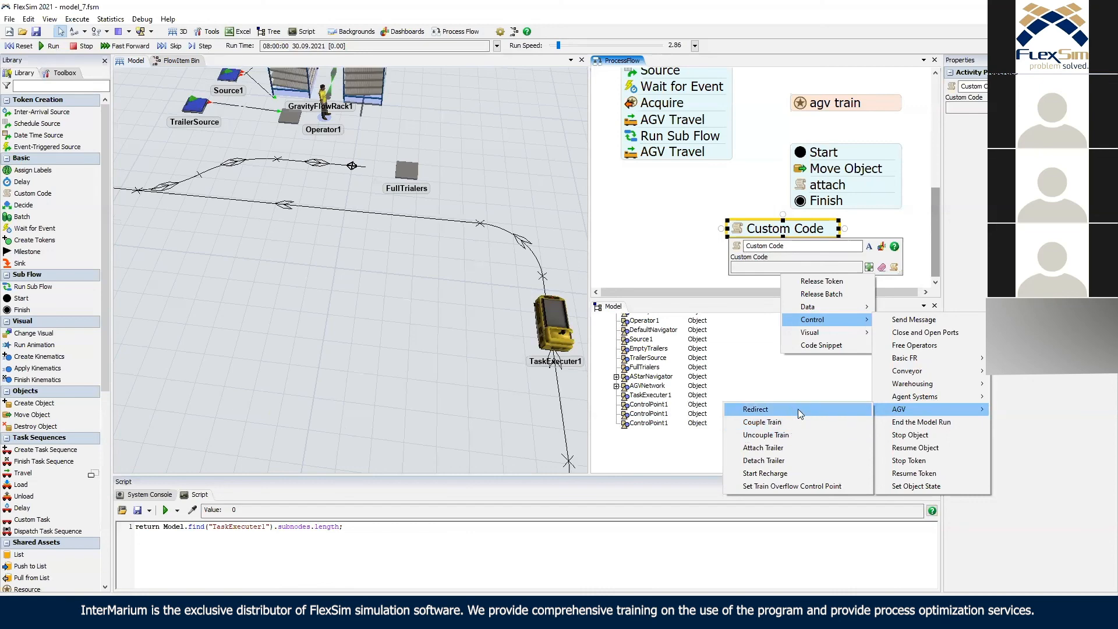
click(692, 391)
Place a straight AGV path outside the loop, branching away from the long side that carries the vehicle toward TaskExecuter1.
right_drag(478, 367, 311, 312)
scroll(276, 251, up, 5)
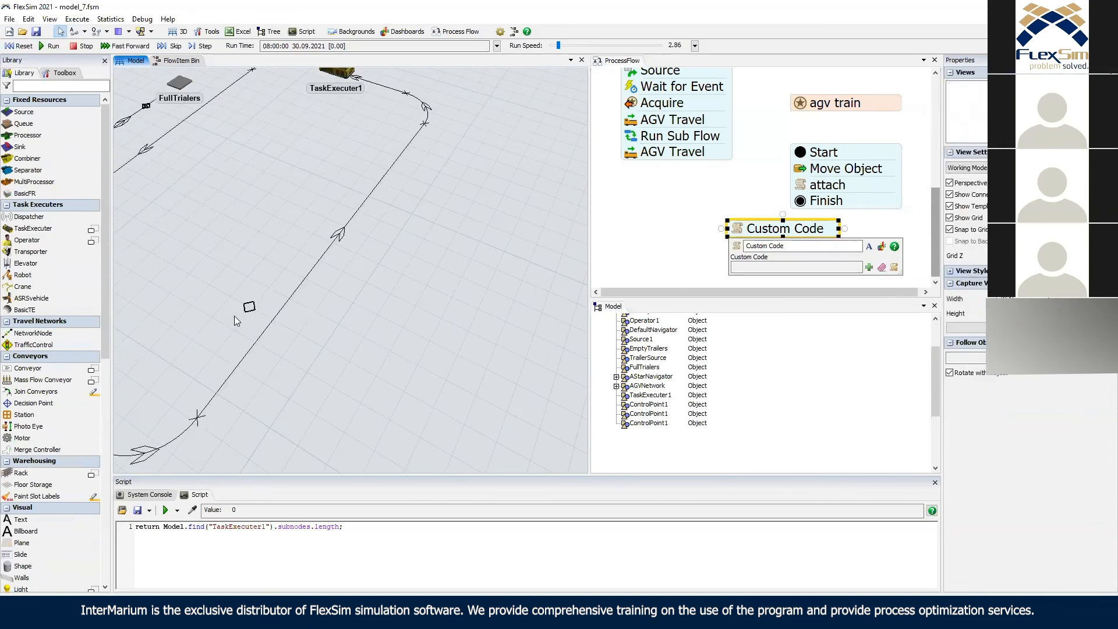
scroll(358, 384, down, 10)
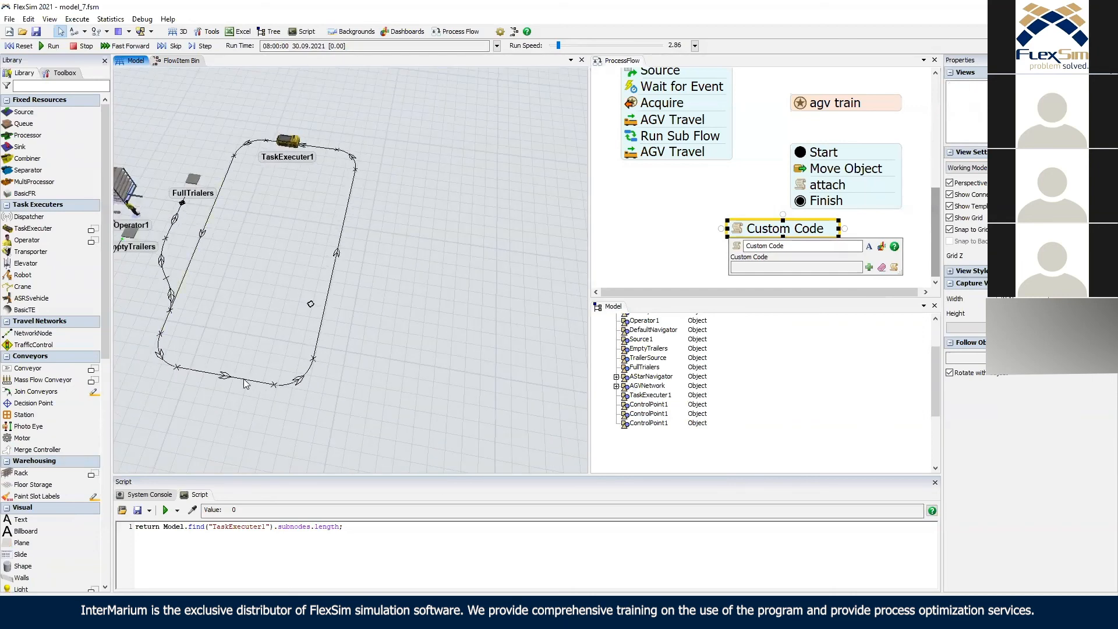
scroll(379, 368, up, 8)
drag(334, 393, 327, 302)
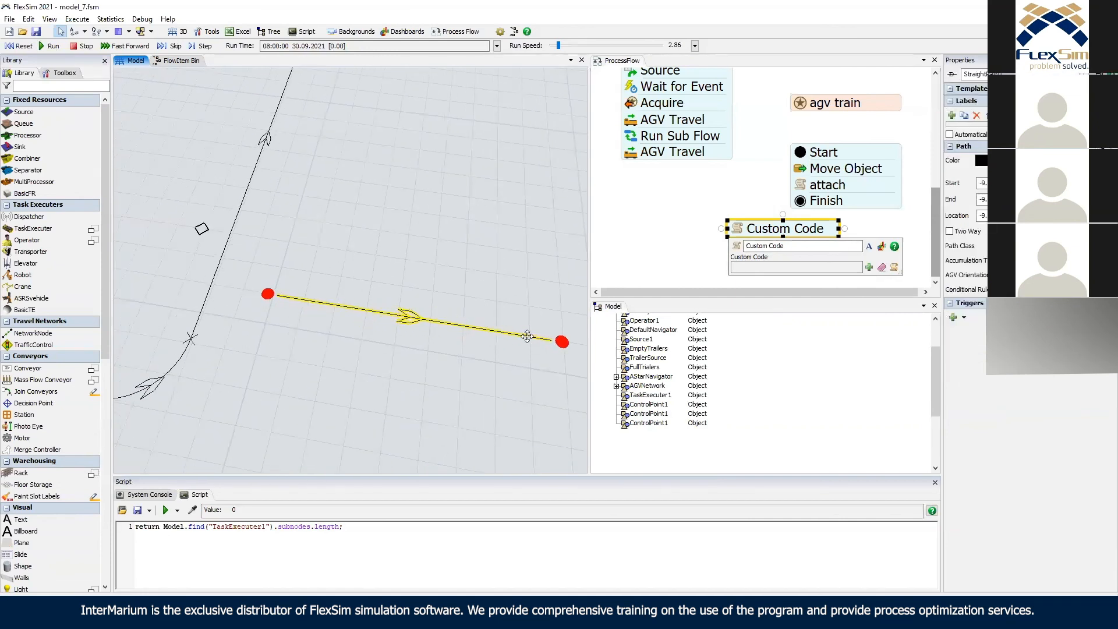
key(ctrl+v)
click(437, 300)
click(428, 304)
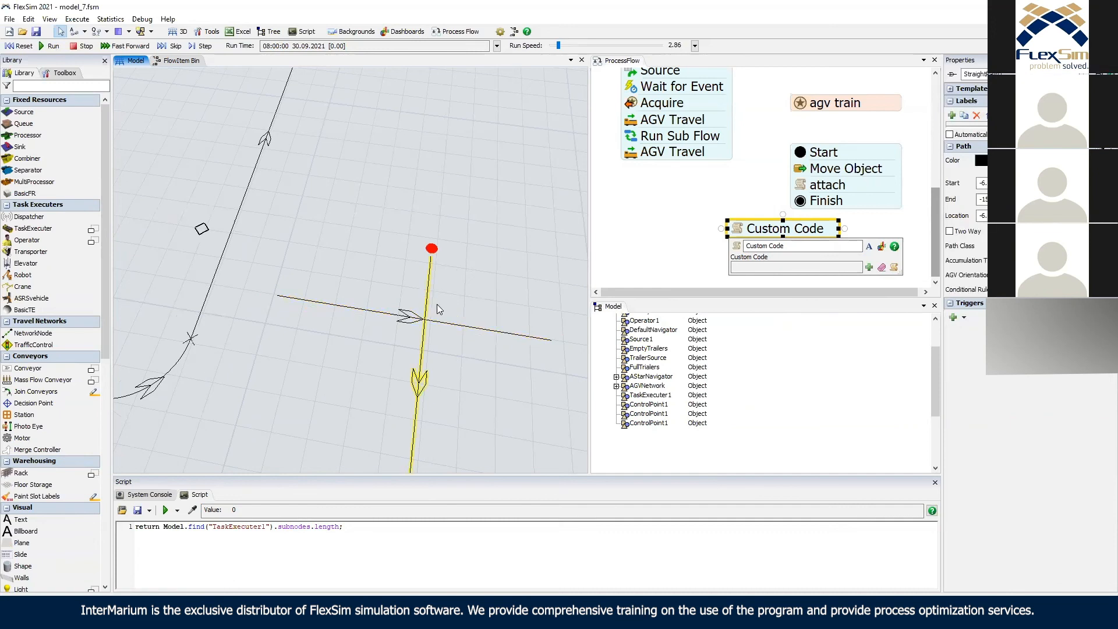
key(Delete)
click(447, 318)
click(379, 238)
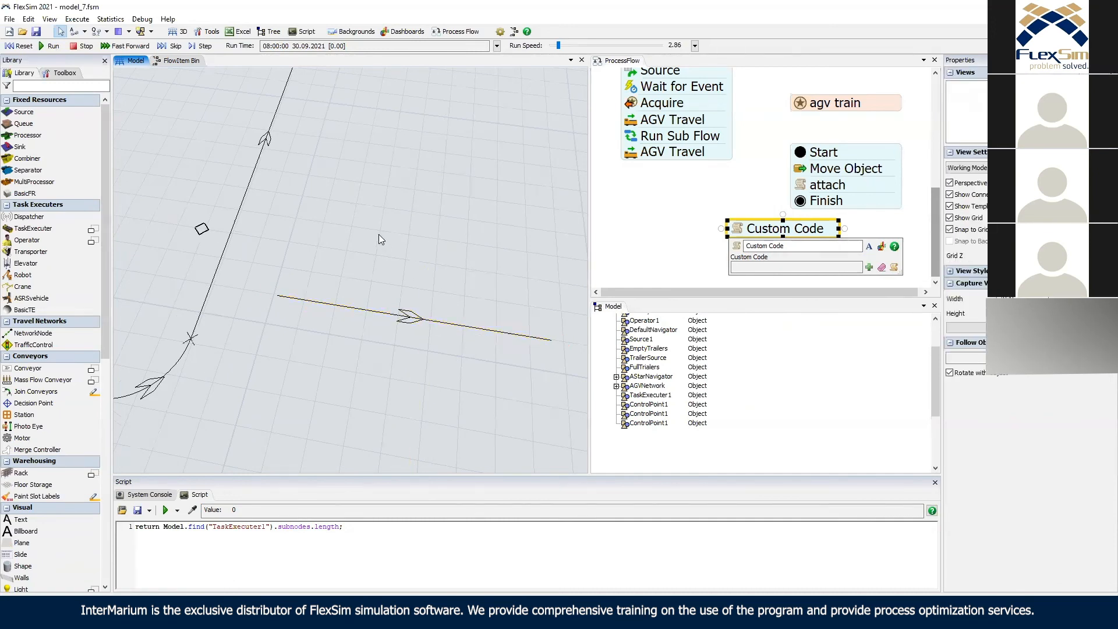
Paste a second straight AGV path parallel to the new one, running in the opposite direction.
key(ctrl+v)
drag(340, 233, 256, 249)
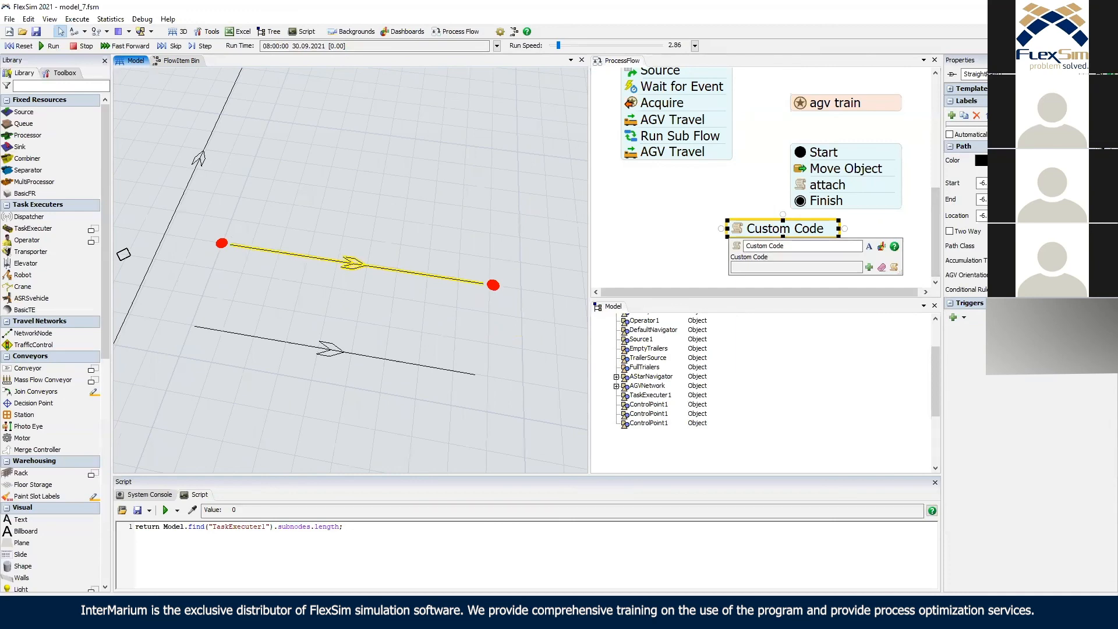
drag(326, 292, 466, 305)
right_drag(389, 327, 139, 425)
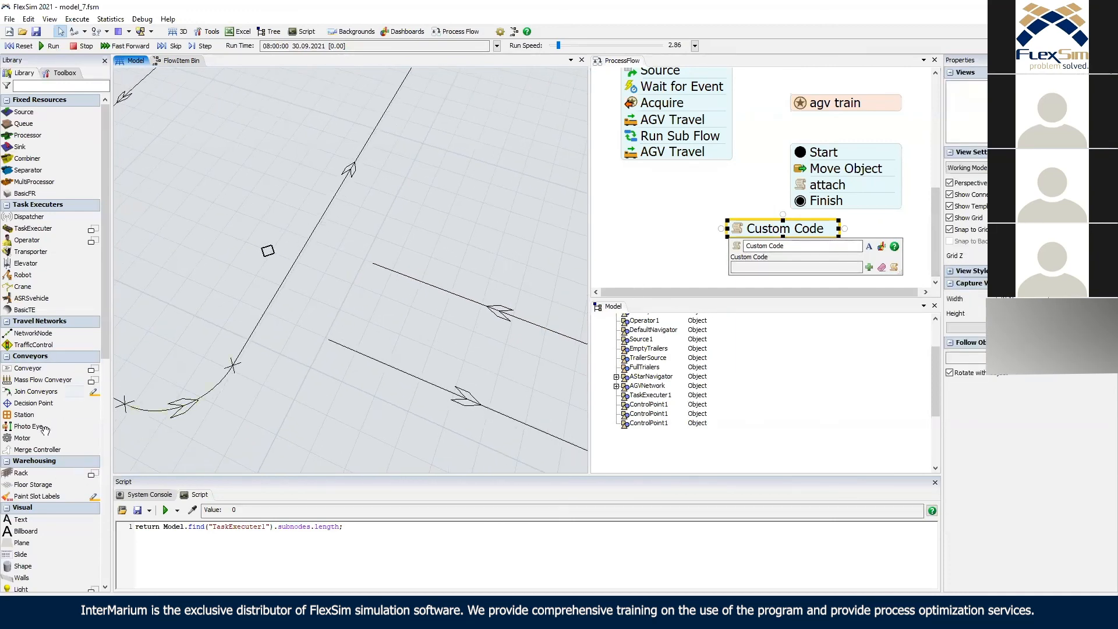
Draw a curved AGV path from the loop's long side to the start of the outgoing straight path.
scroll(76, 442, down, 7)
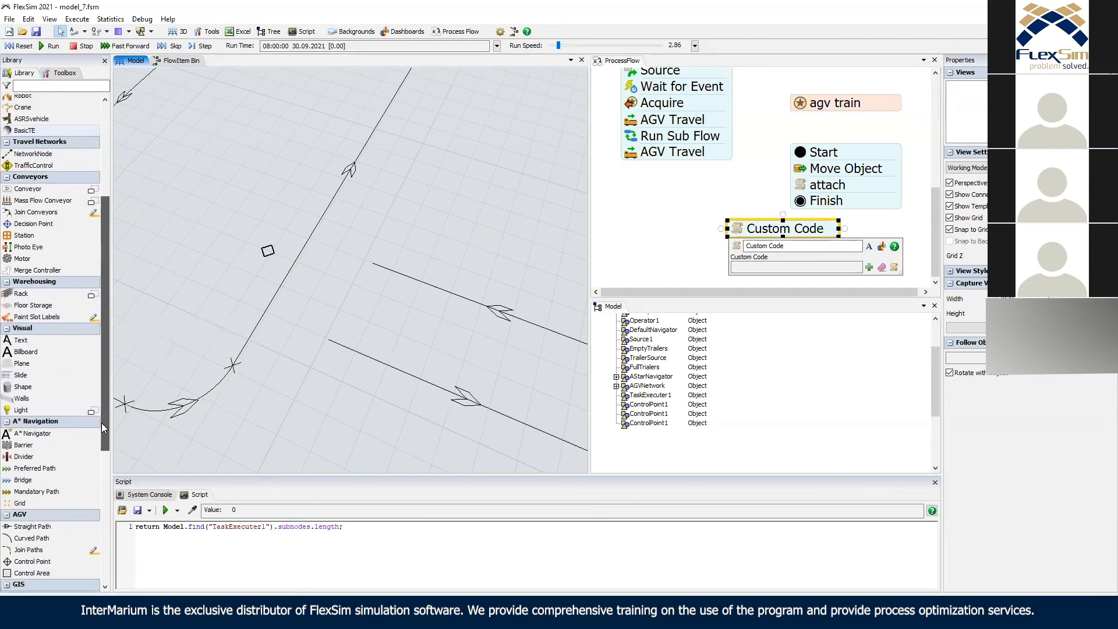
scroll(76, 442, down, 1)
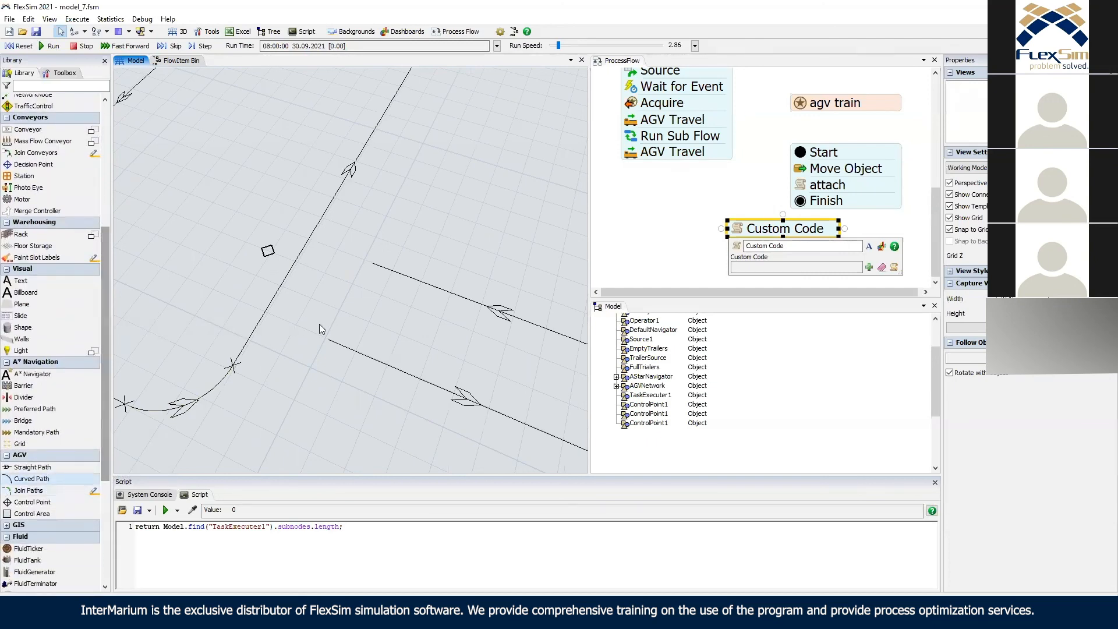
drag(297, 298, 256, 349)
drag(255, 351, 300, 373)
click(295, 378)
click(286, 381)
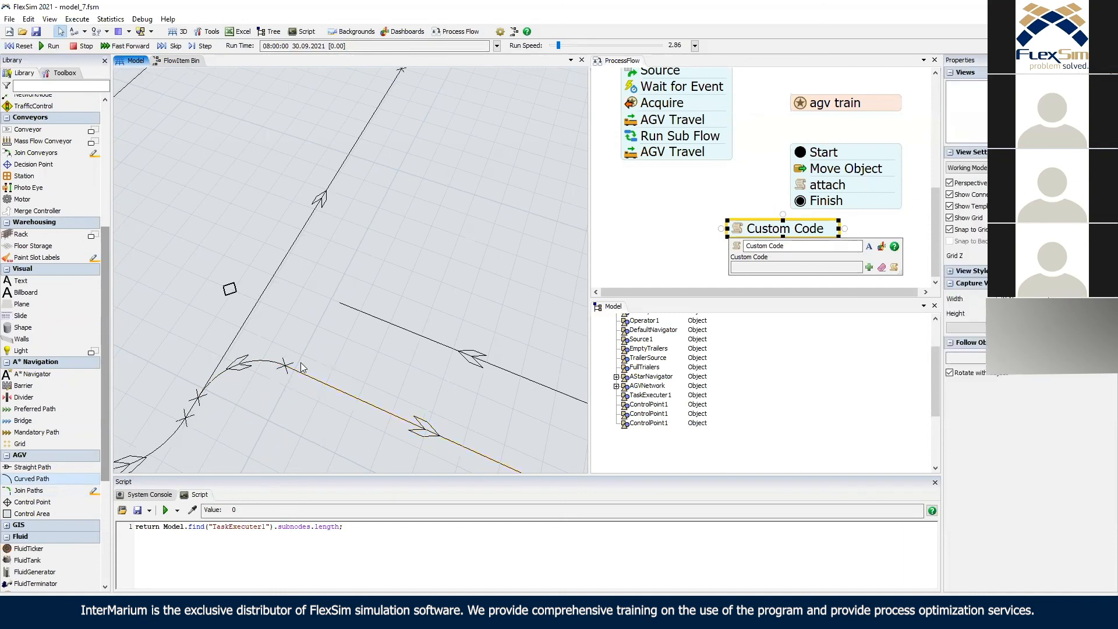
click(255, 361)
click(380, 293)
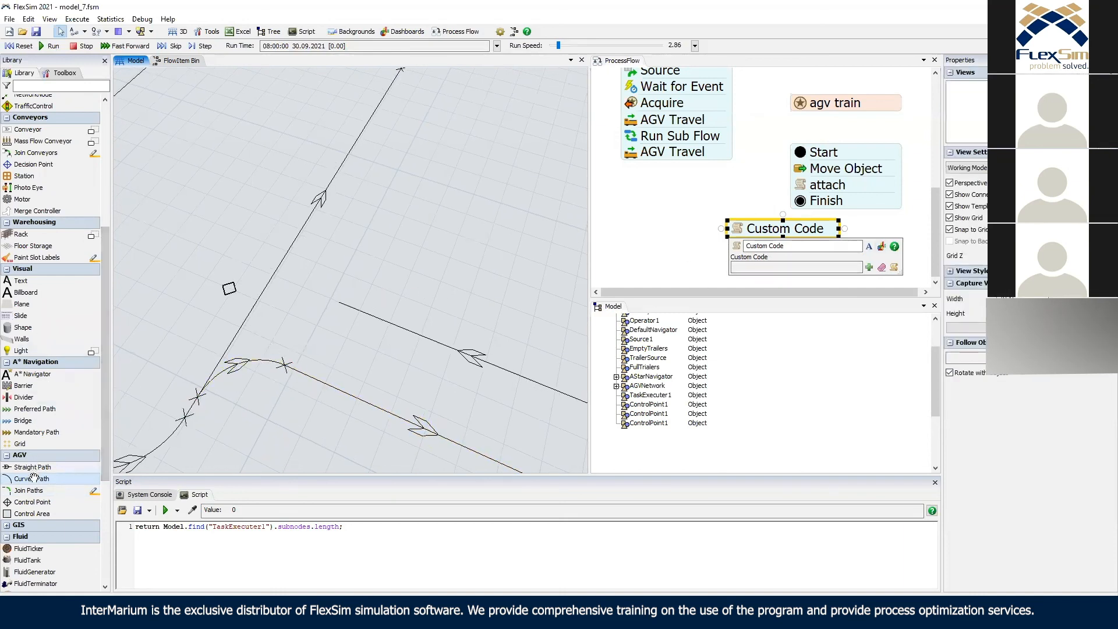
Draw a curved AGV path from the end of the returning straight path back onto the loop's long side.
click(394, 254)
click(381, 241)
drag(382, 240, 420, 252)
click(393, 201)
drag(392, 201, 263, 336)
click(390, 204)
mouse_move(259, 242)
mouse_down()
mouse_move(253, 253)
mouse_move(256, 227)
mouse_up()
click(282, 282)
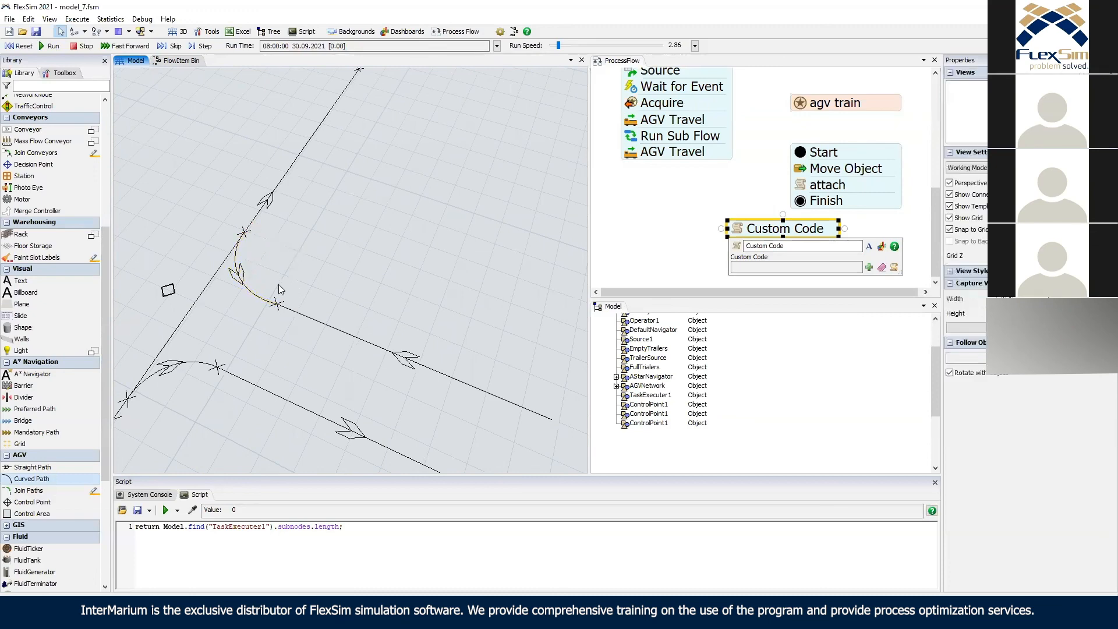
click(255, 297)
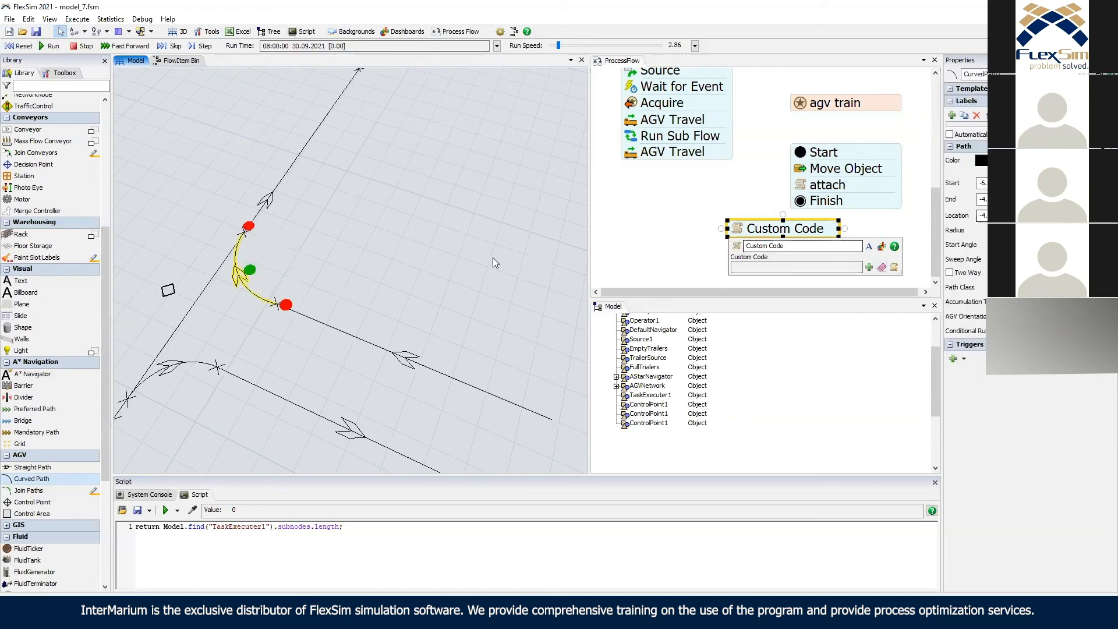
Draw a curved AGV path beyond the outer ends of the two parallel straight paths and bow it into a half-circle.
click(320, 201)
right_drag(320, 201, 396, 336)
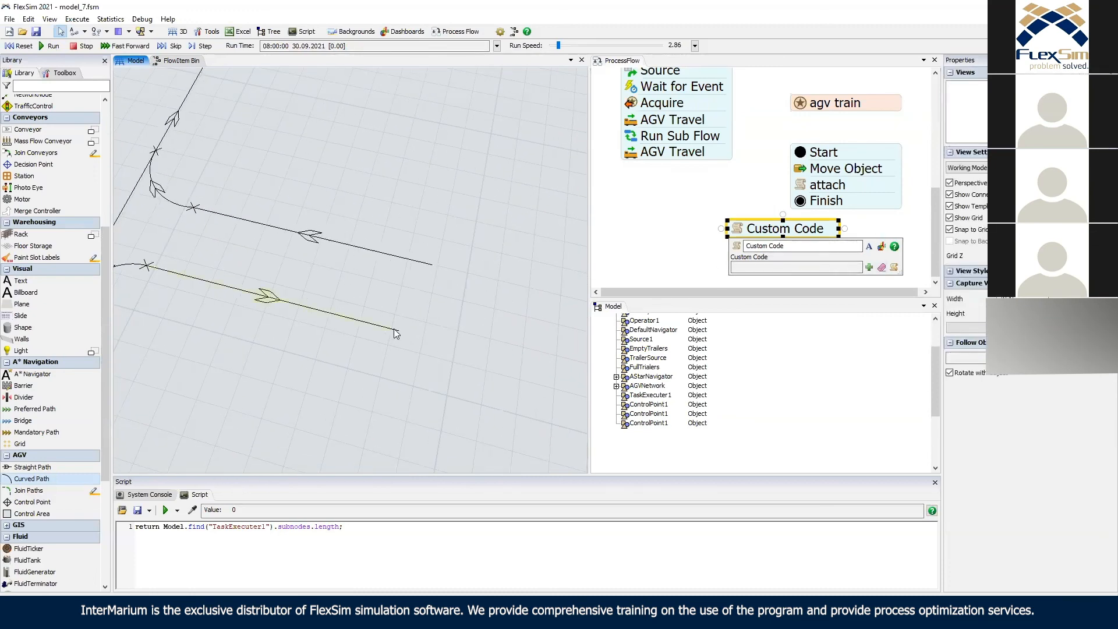
click(395, 329)
click(439, 321)
click(499, 291)
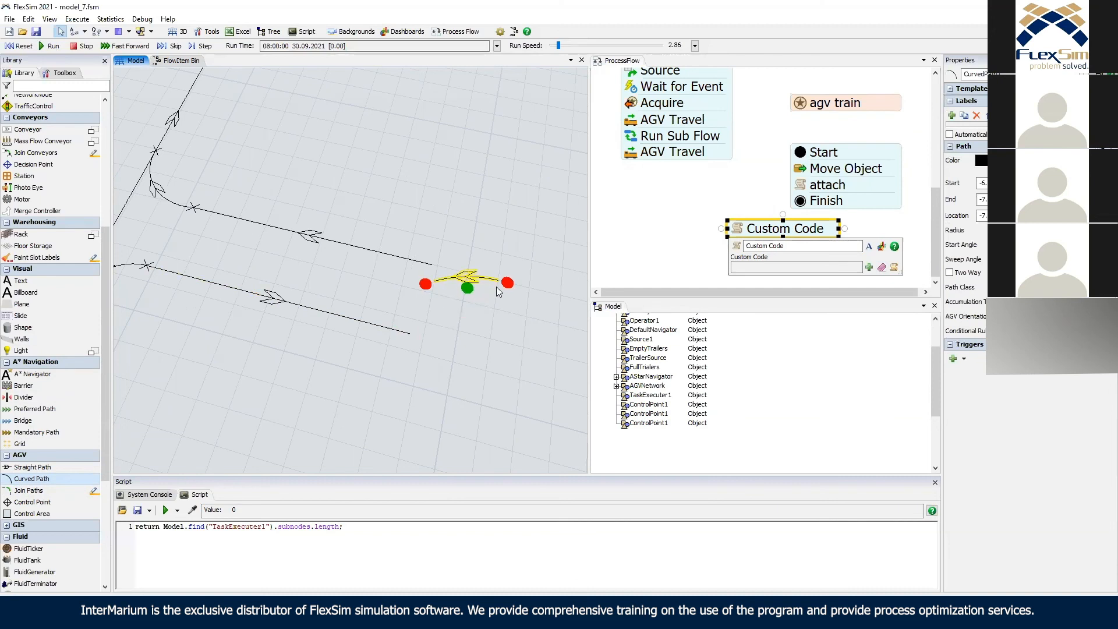
drag(507, 283, 438, 228)
drag(450, 270, 425, 343)
click(458, 310)
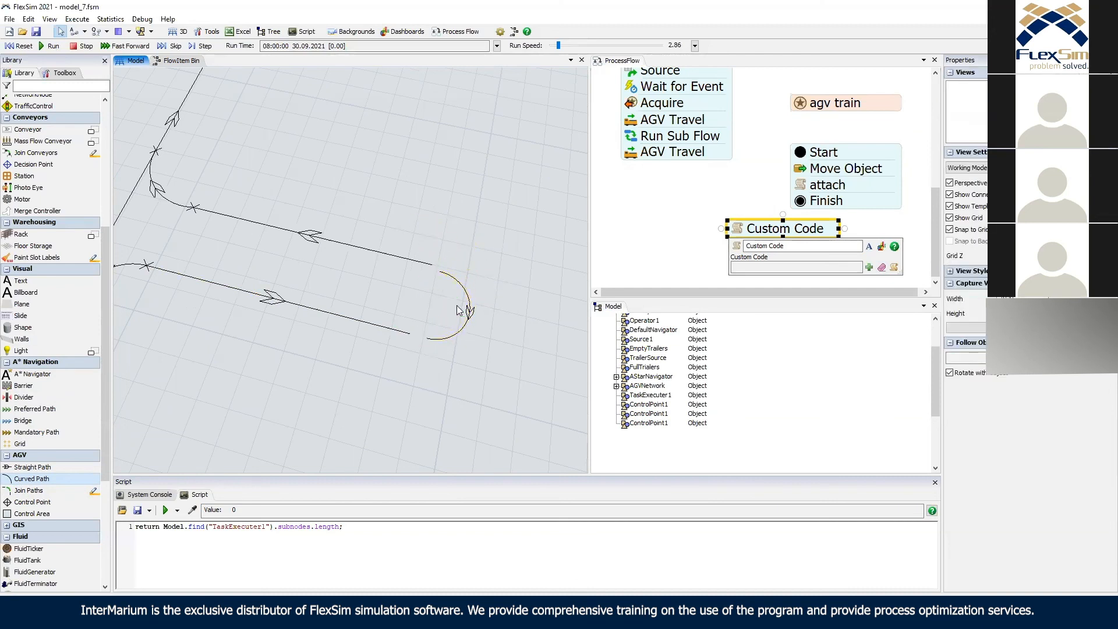
Connect the half-circle to both straight paths' outer ends and reverse its direction so it leads onto the returning path.
click(472, 315)
drag(472, 315, 440, 332)
click(453, 343)
click(437, 347)
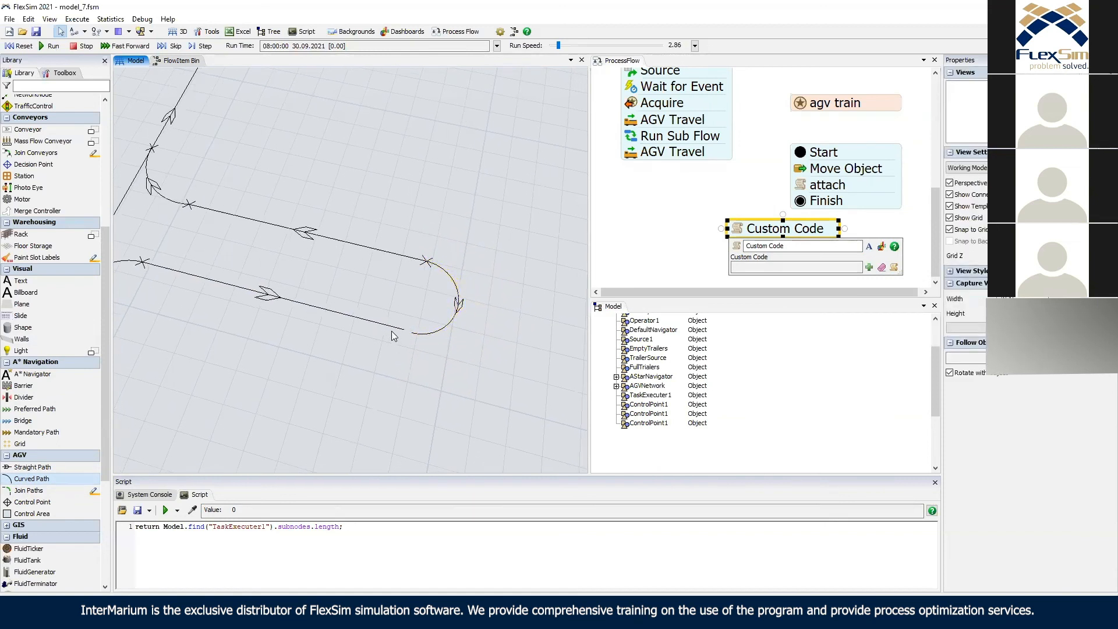
click(401, 330)
click(441, 355)
mouse_move(350, 293)
right_down()
mouse_move(381, 284)
mouse_move(341, 277)
right_up()
scroll(399, 312, down, 5)
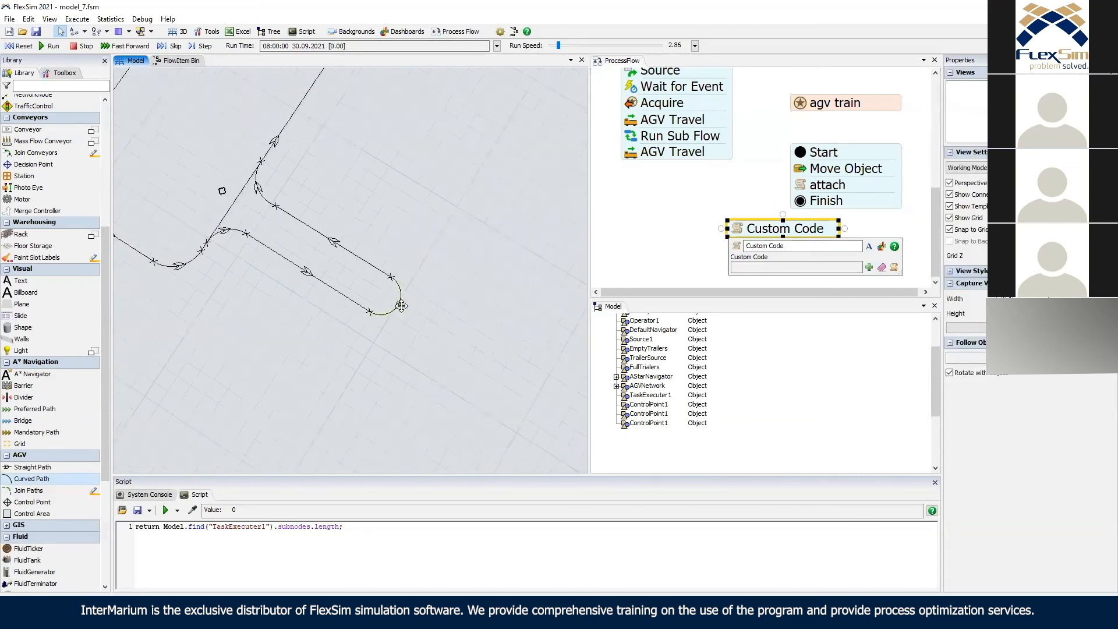
click(396, 309)
click(398, 213)
Place a control point on the outgoing straight path of the branch.
right_drag(194, 266, 187, 301)
click(335, 299)
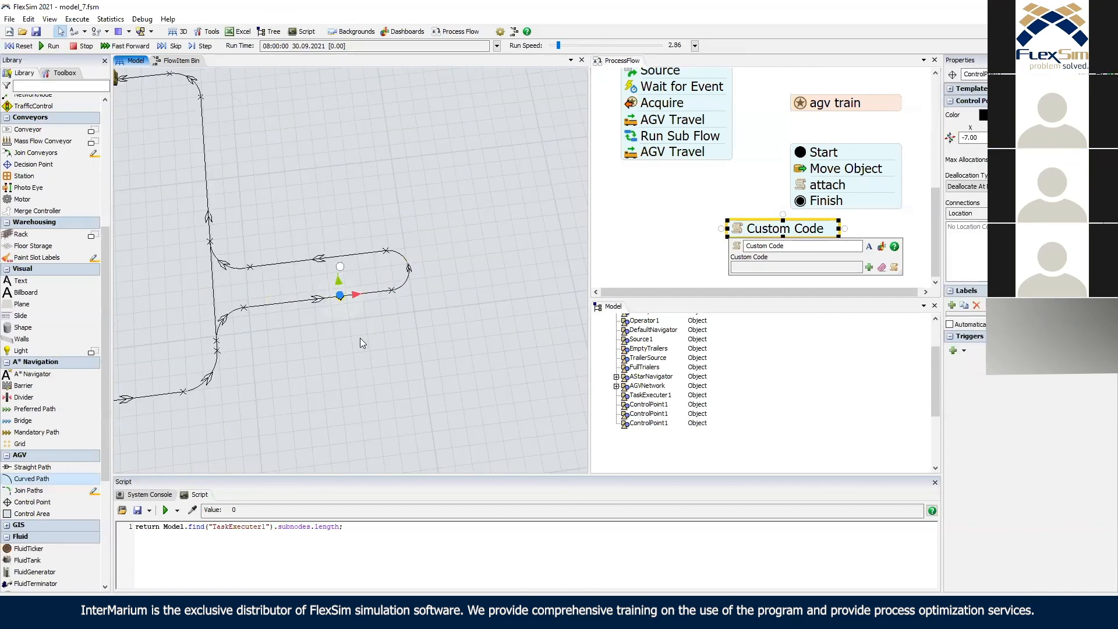
click(360, 338)
Run the simulation at a speed of 53.14 to check the train's travel through the branch, and reset the model.
right_drag(367, 338, 355, 330)
scroll(354, 330, up, 3)
click(42, 47)
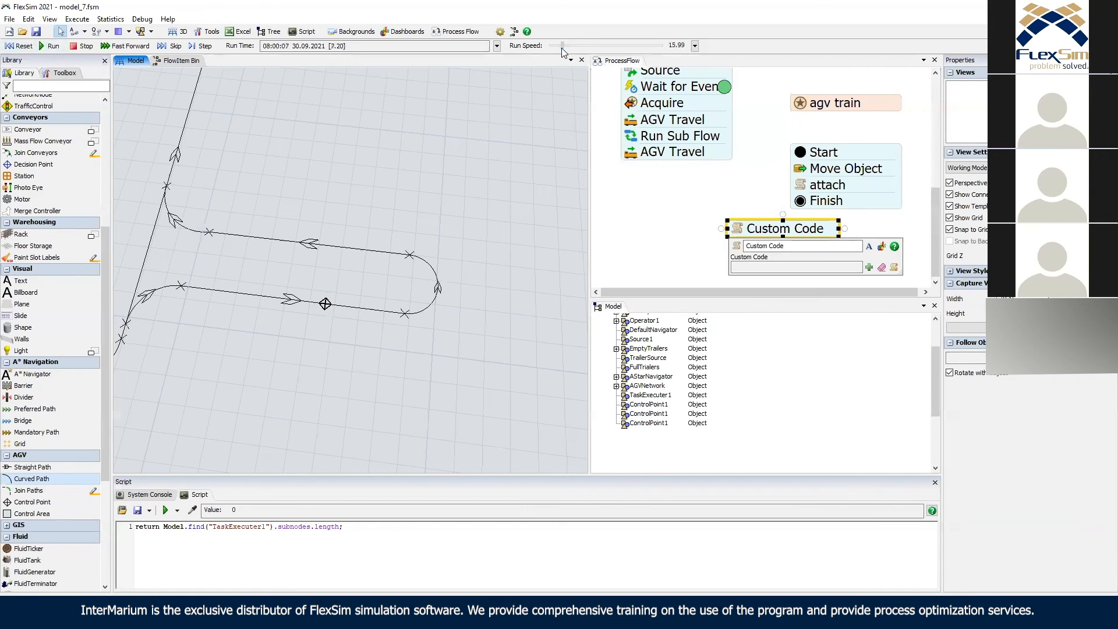
drag(562, 48, 565, 48)
right_drag(491, 131, 422, 170)
scroll(424, 160, down, 5)
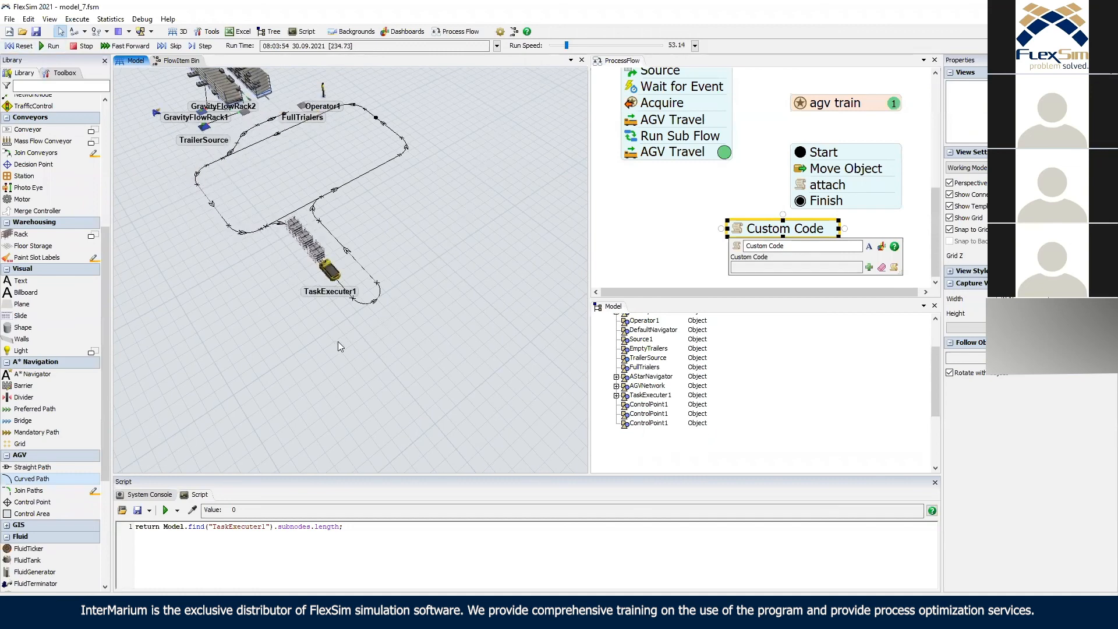
right_drag(319, 284, 231, 394)
click(19, 45)
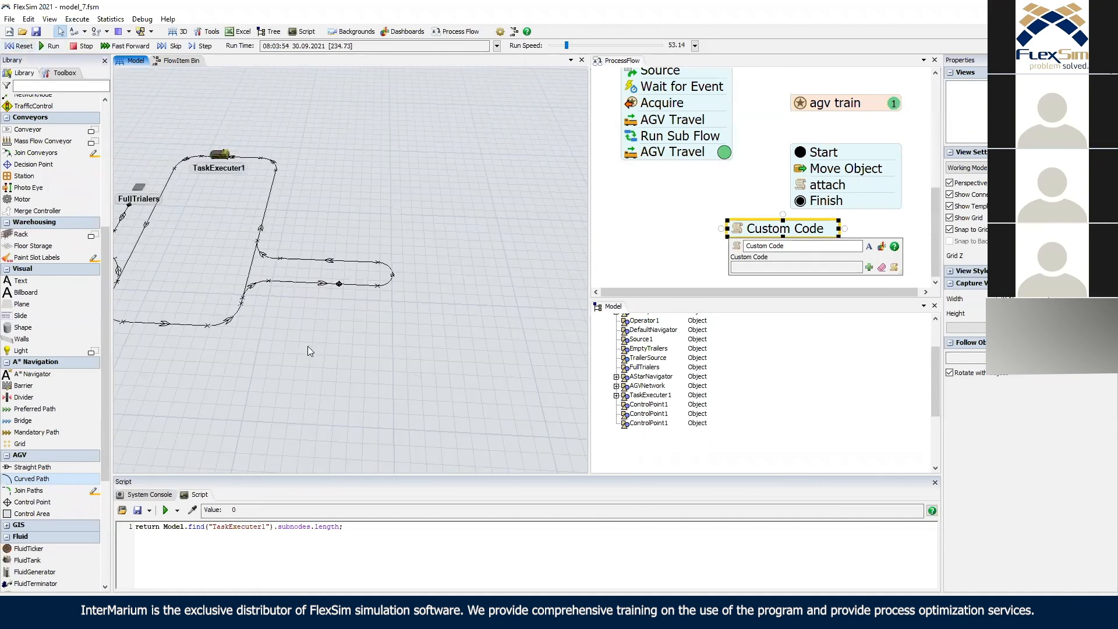
Delete the loose Custom Code activity below the sub flow.
click(751, 187)
click(780, 233)
key(Delete)
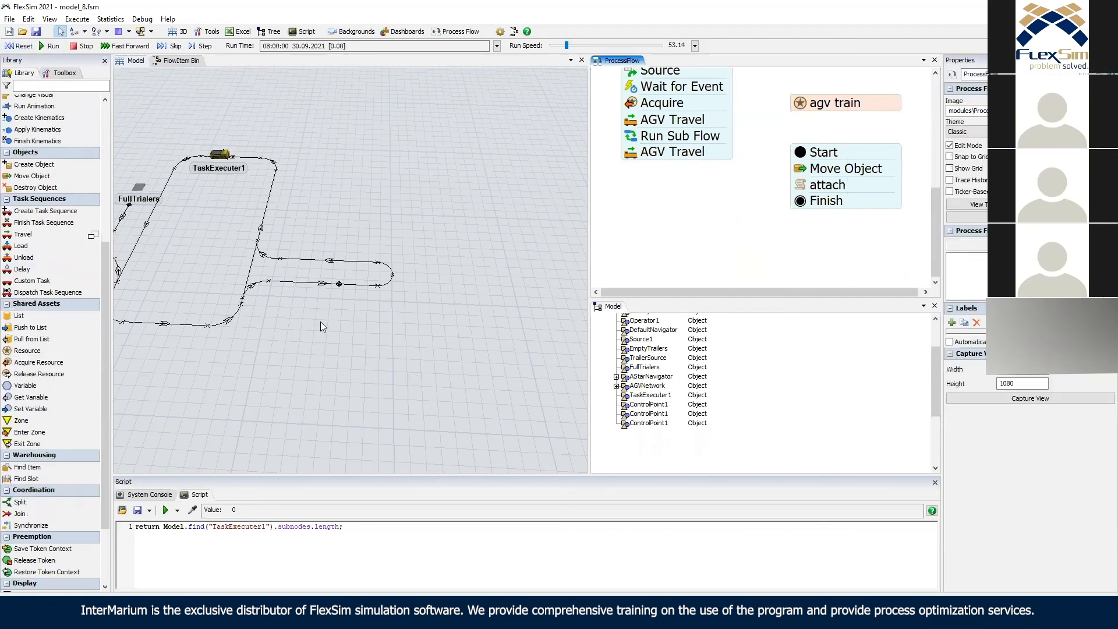
Add an Operator beside the branch's outgoing path and move the control point close to that path's outer end.
scroll(323, 329, up, 5)
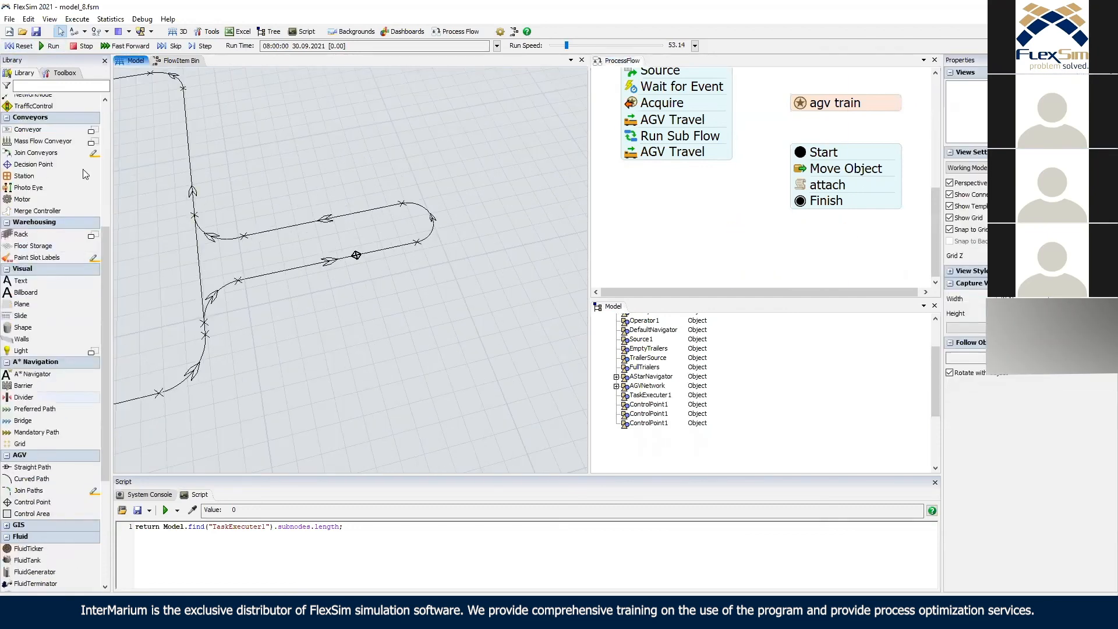
drag(108, 232, 106, 130)
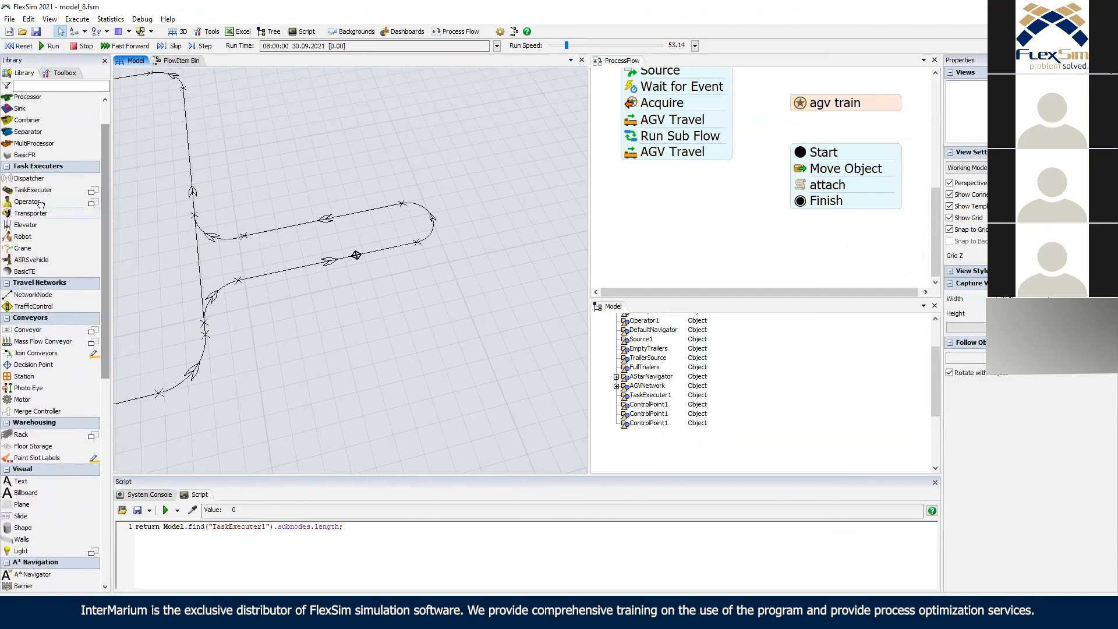
drag(499, 333, 319, 304)
drag(357, 255, 382, 248)
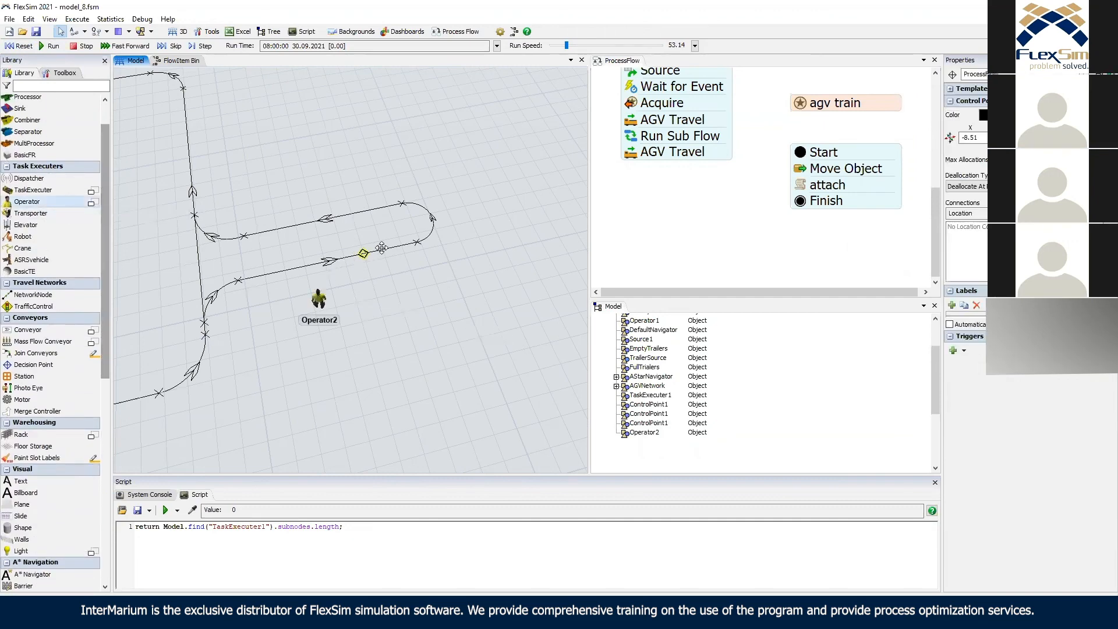
right_drag(400, 269, 305, 230)
right_drag(361, 255, 285, 267)
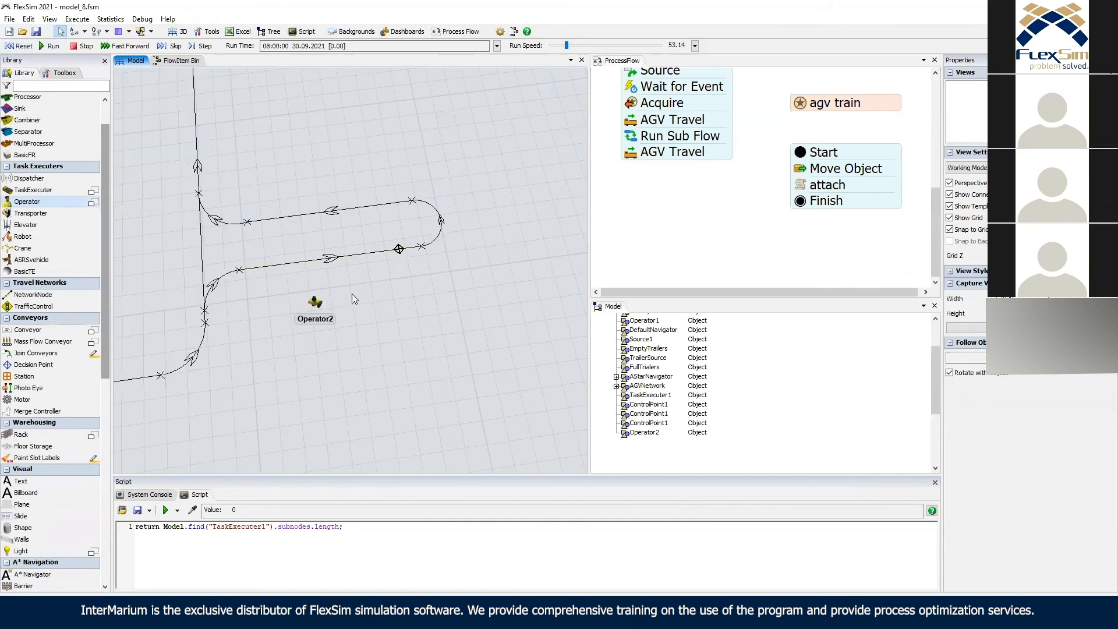
right_drag(349, 298, 326, 302)
click(315, 306)
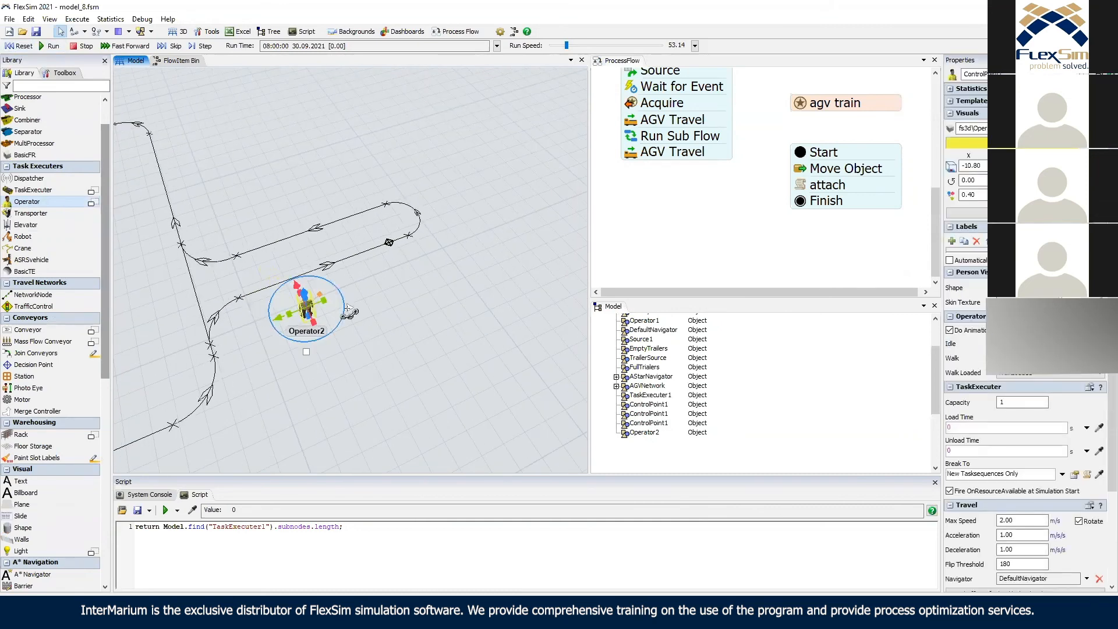
click(394, 307)
right_drag(393, 307, 364, 254)
Add a Queue beside the outgoing path, near the new operator and the control point.
drag(141, 216, 98, 221)
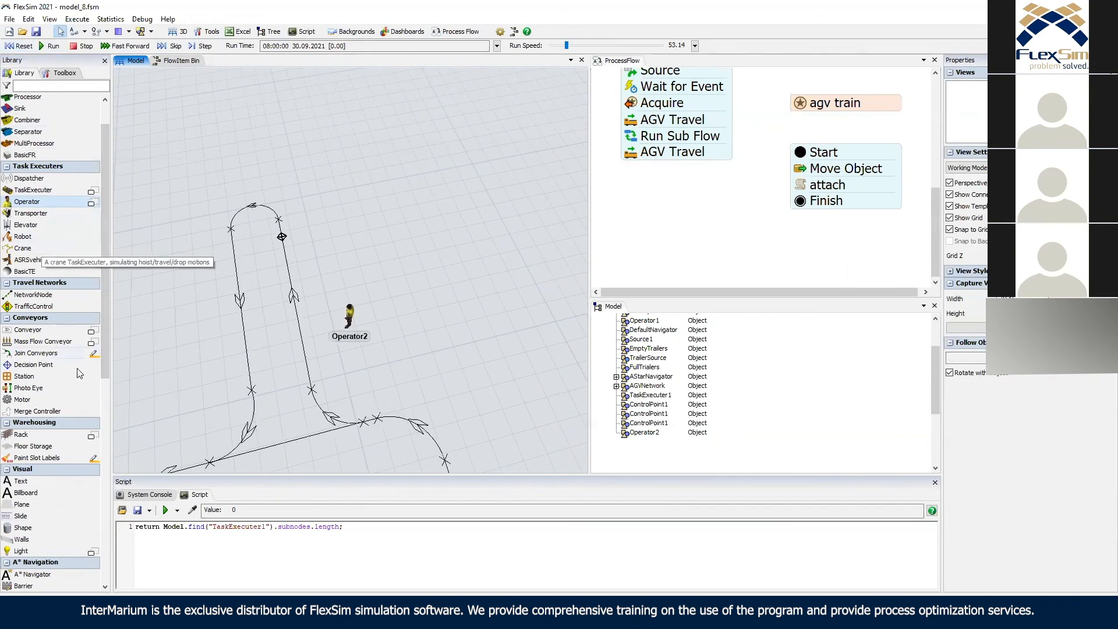
scroll(104, 367, up, 2)
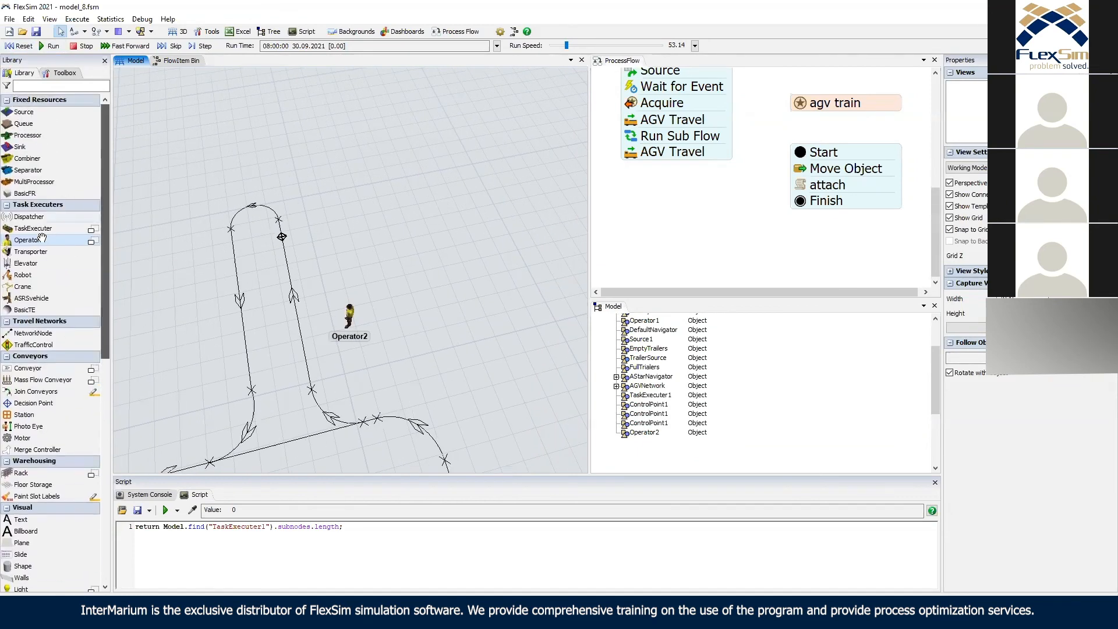
drag(23, 124, 389, 244)
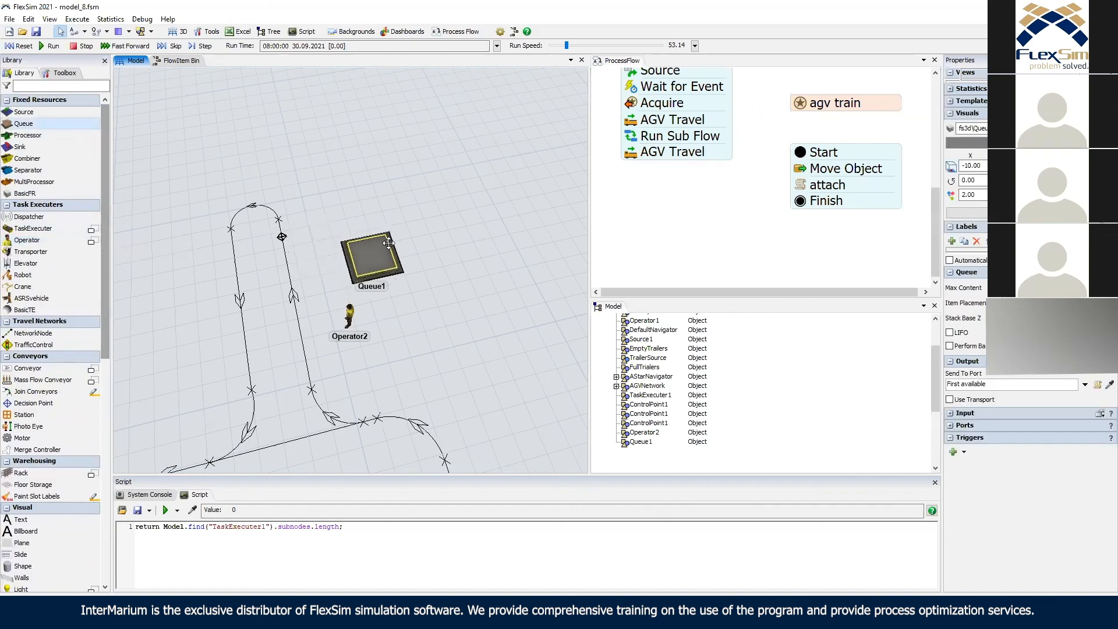
click(390, 285)
right_drag(390, 285, 412, 281)
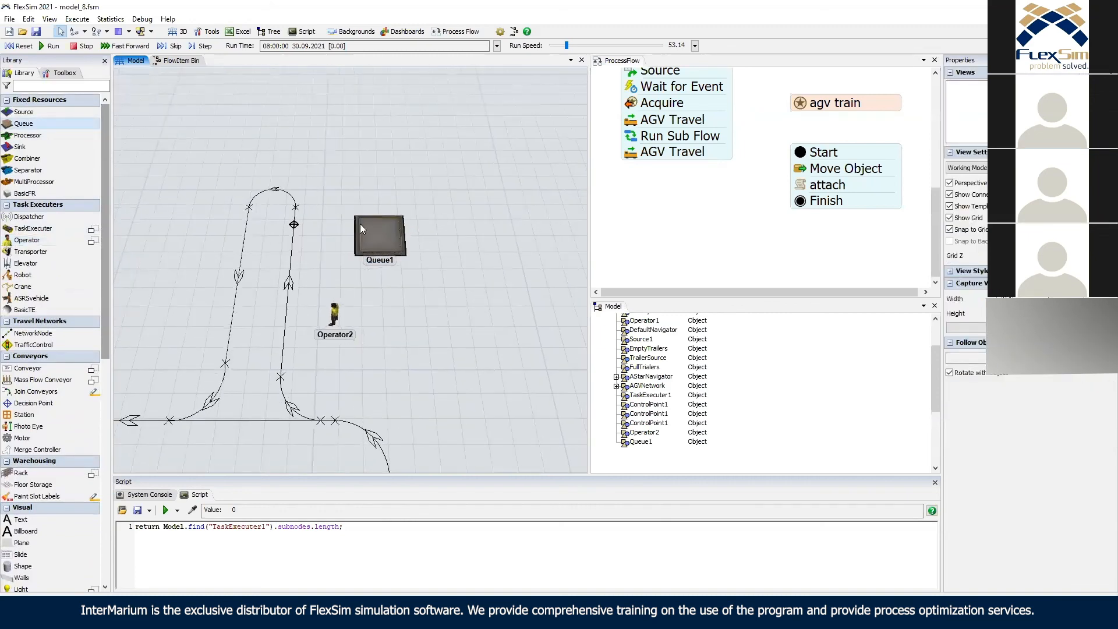
Place another control point on the loop's long side, past where the returning path merges back in.
click(684, 214)
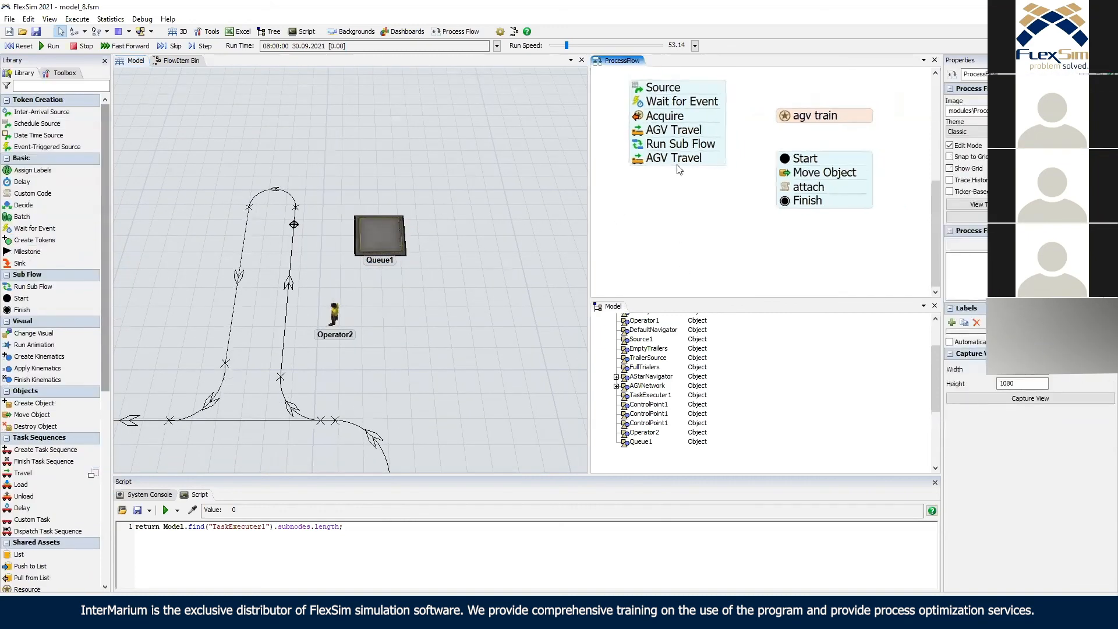
scroll(682, 204, down, 2)
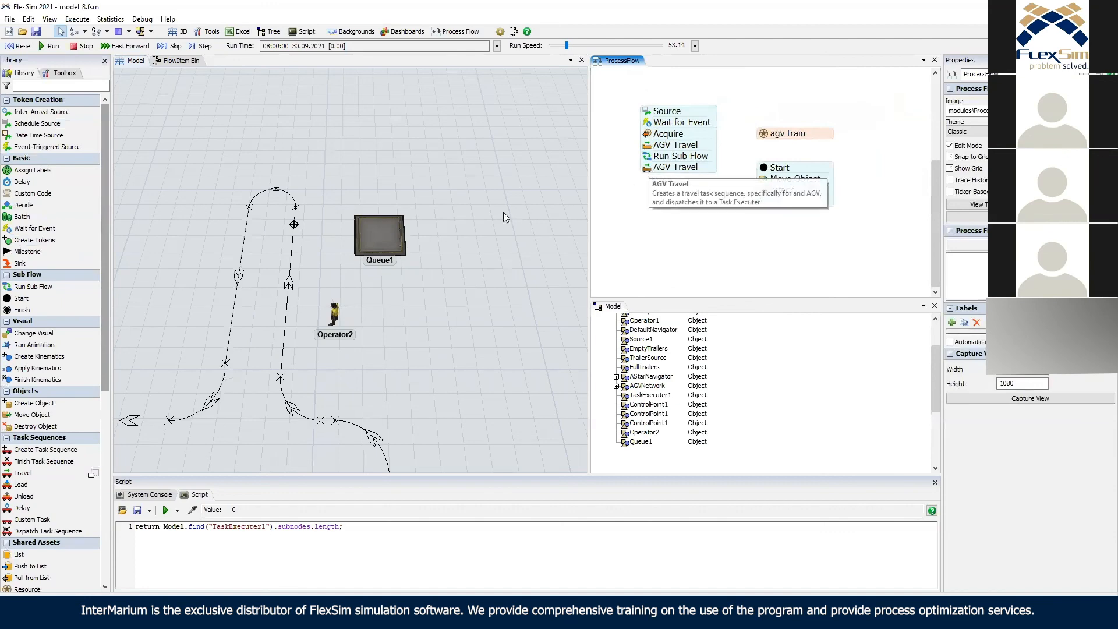
drag(177, 250, 283, 203)
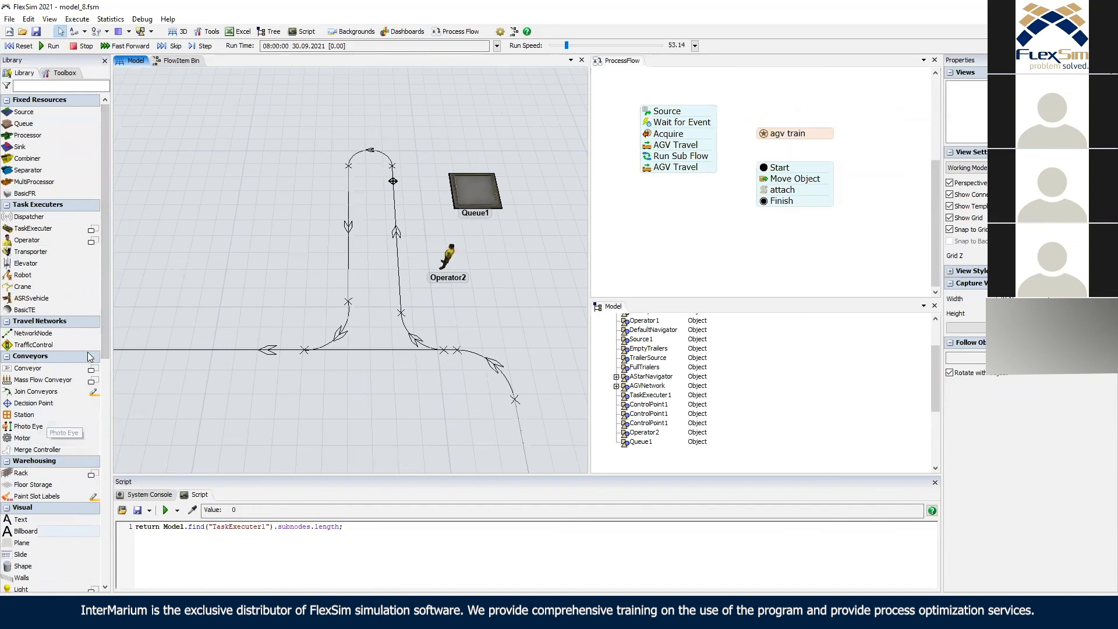
scroll(104, 352, down, 5)
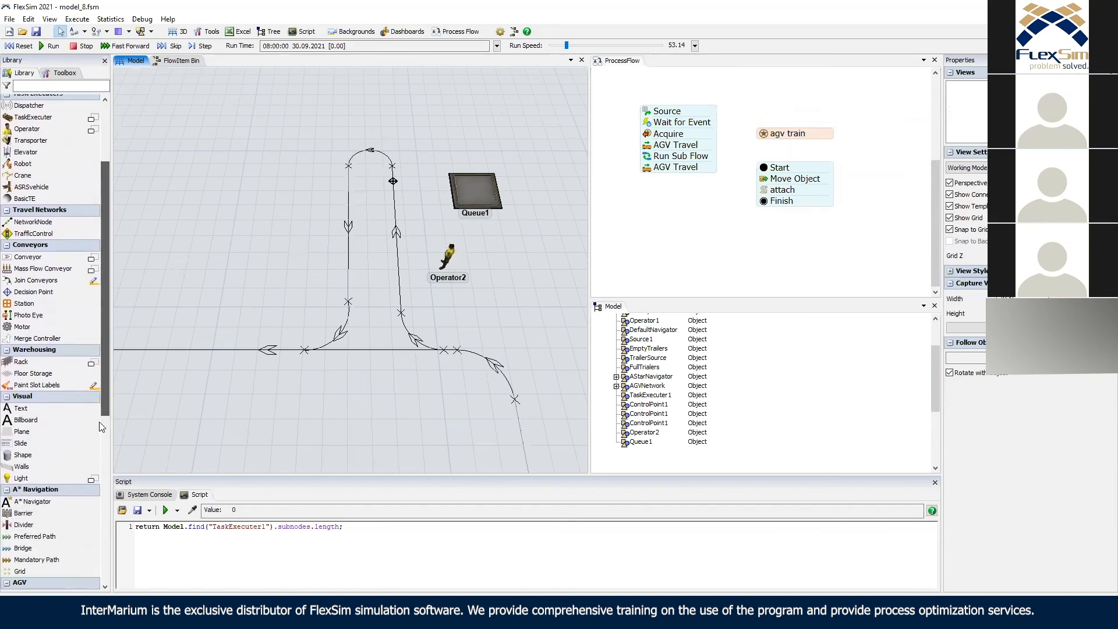
scroll(101, 487, down, 3)
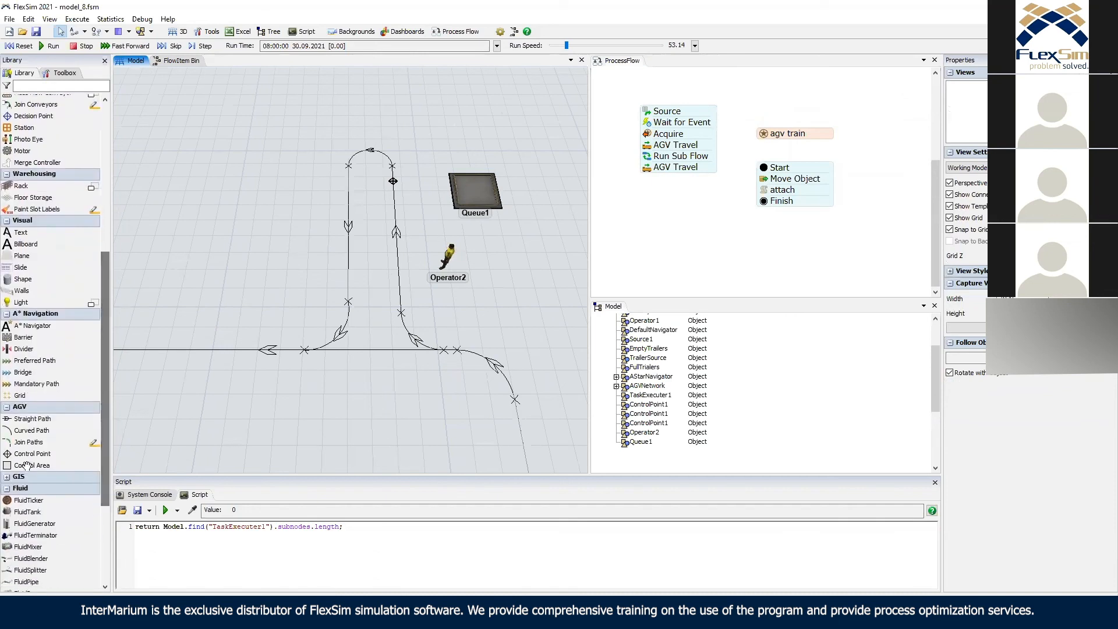
click(182, 350)
Append a Custom Code activity after the last AGV Travel in the main flow and name it detach.
click(659, 214)
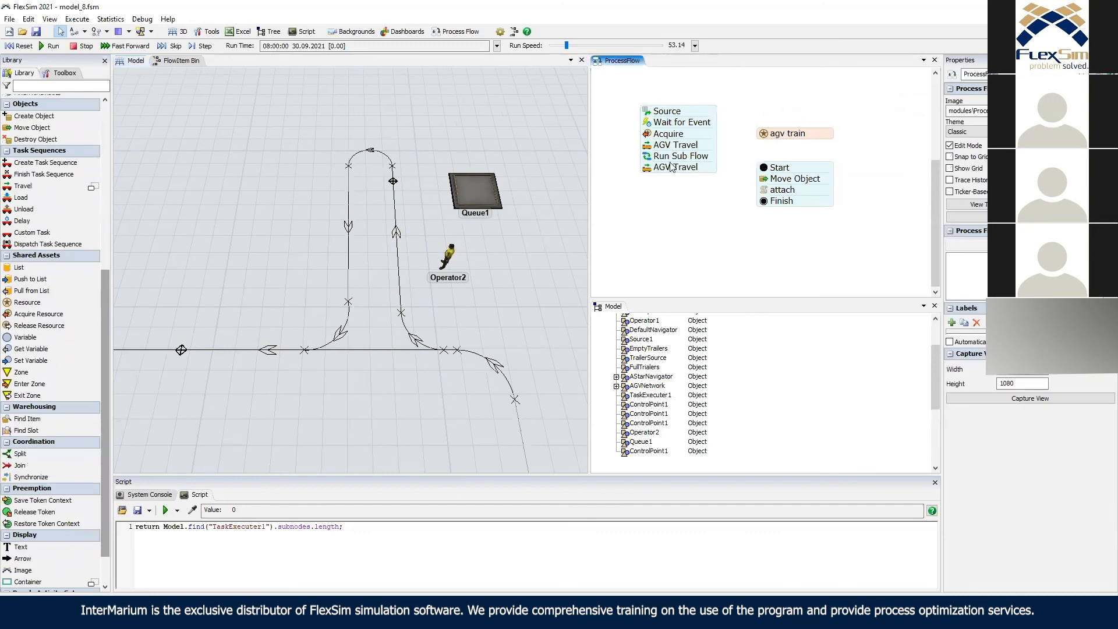
scroll(671, 167, up, 2)
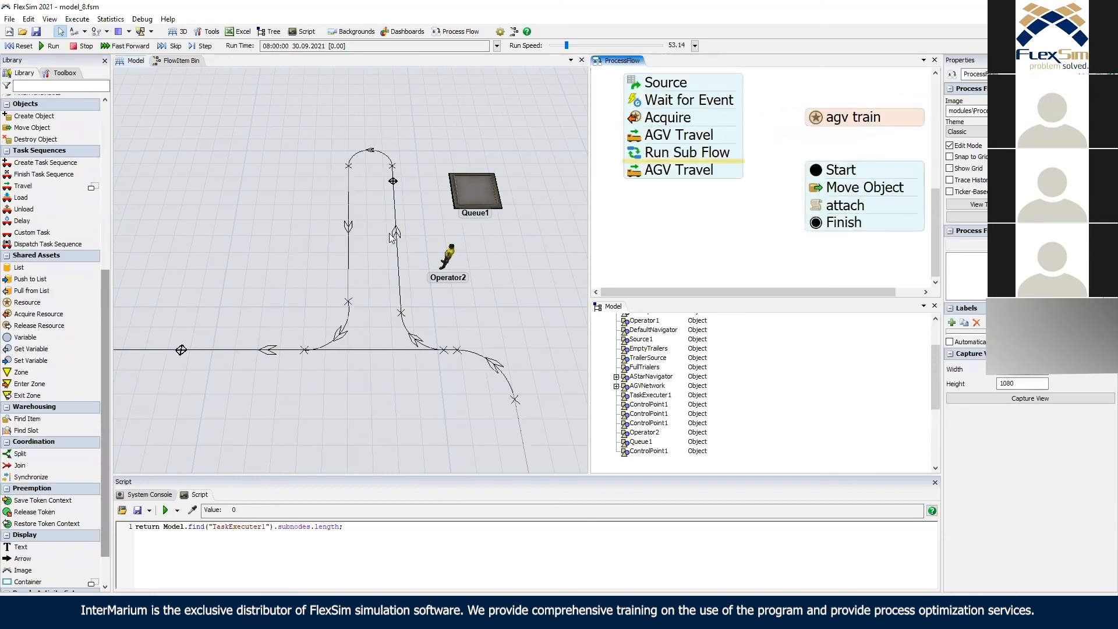
double_click(647, 197)
click(667, 198)
drag(667, 198, 655, 189)
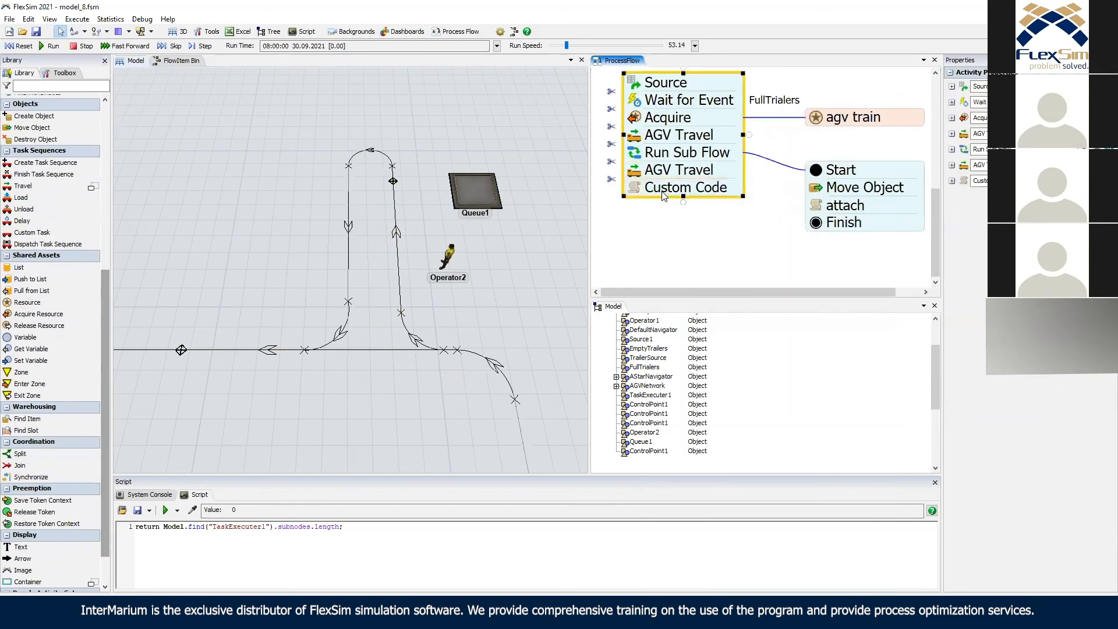
text(detach)
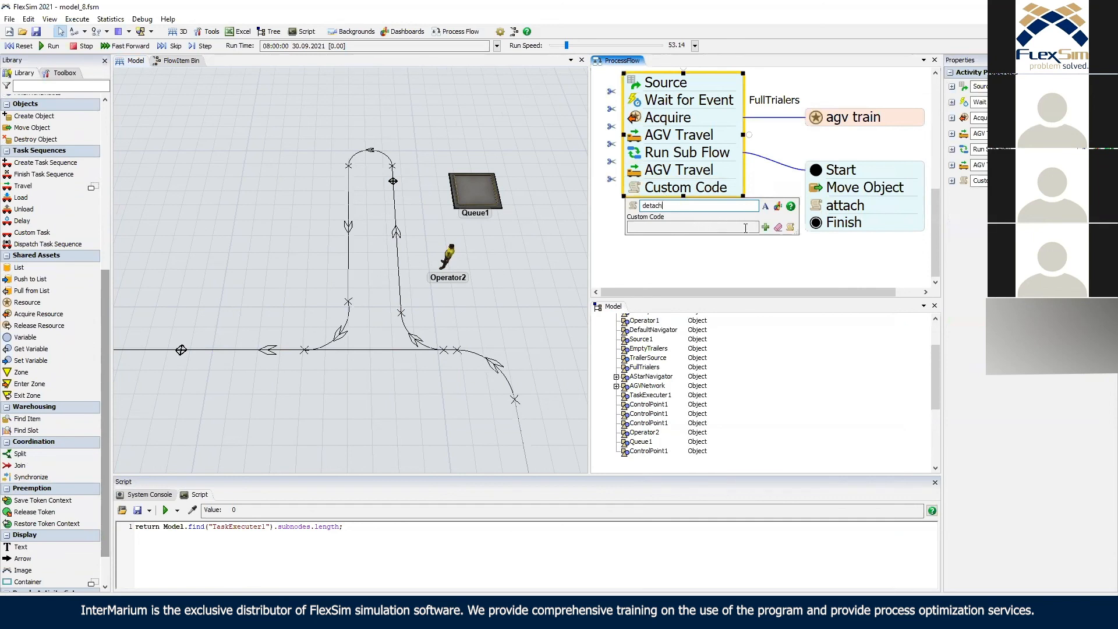
Give the detach activity a Detach Trailer action with AGV token.train and trailer token.train.last.
click(765, 227)
mouse_move(737, 282)
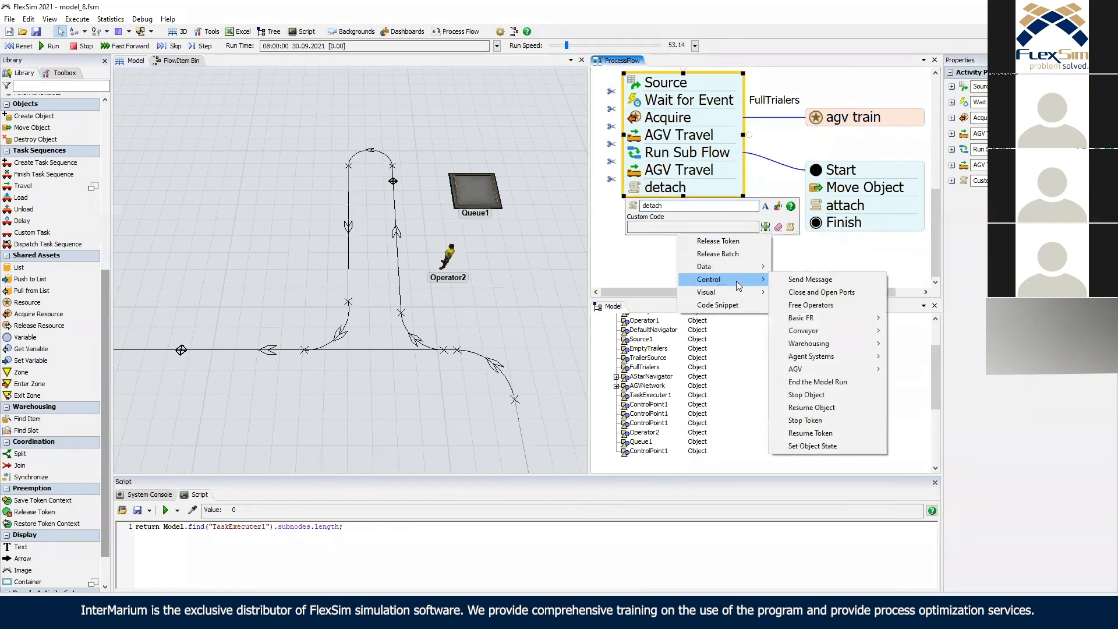
mouse_move(816, 371)
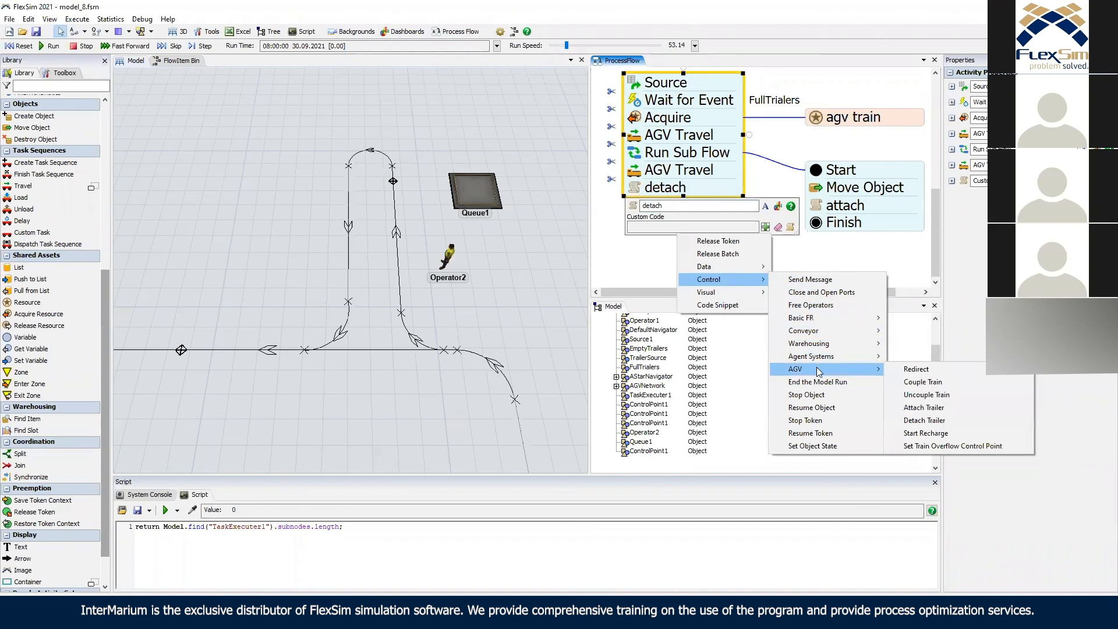
click(925, 421)
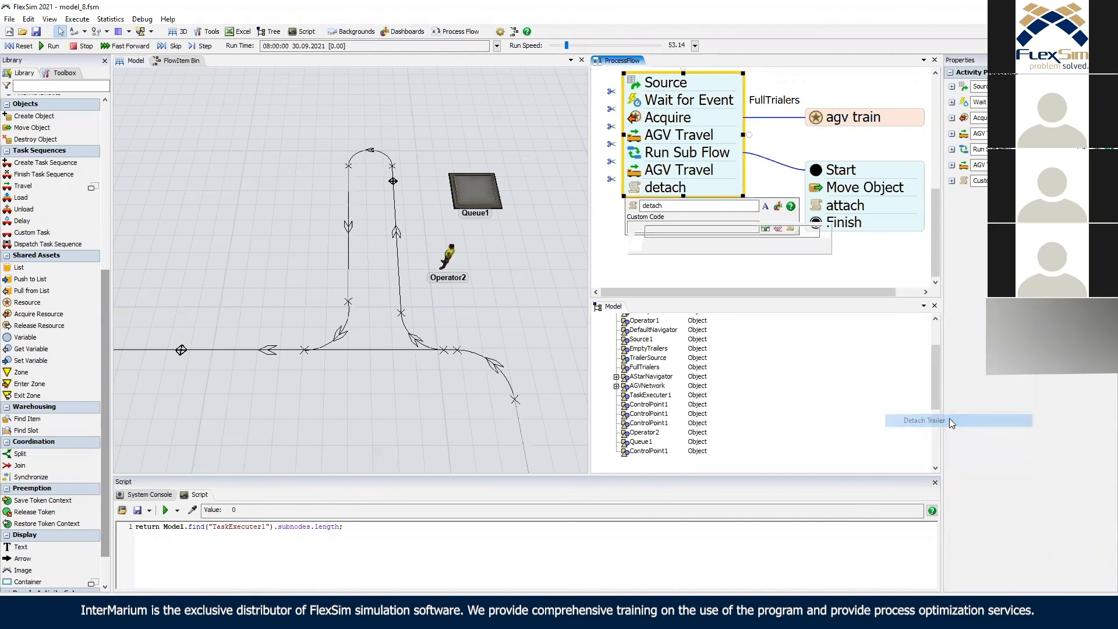
double_click(746, 267)
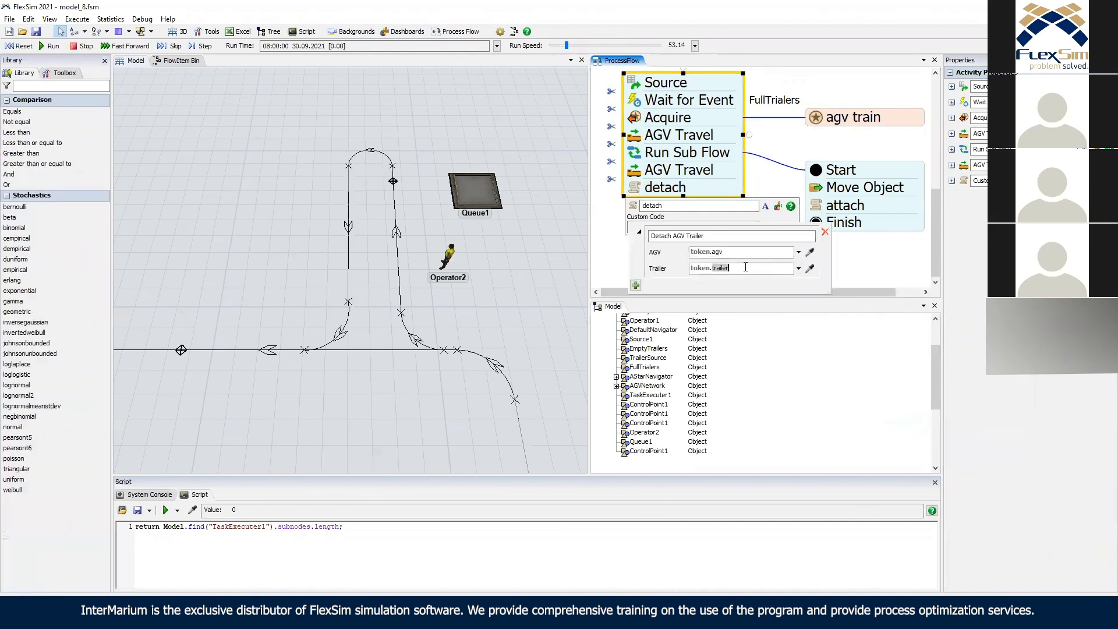
text(train)
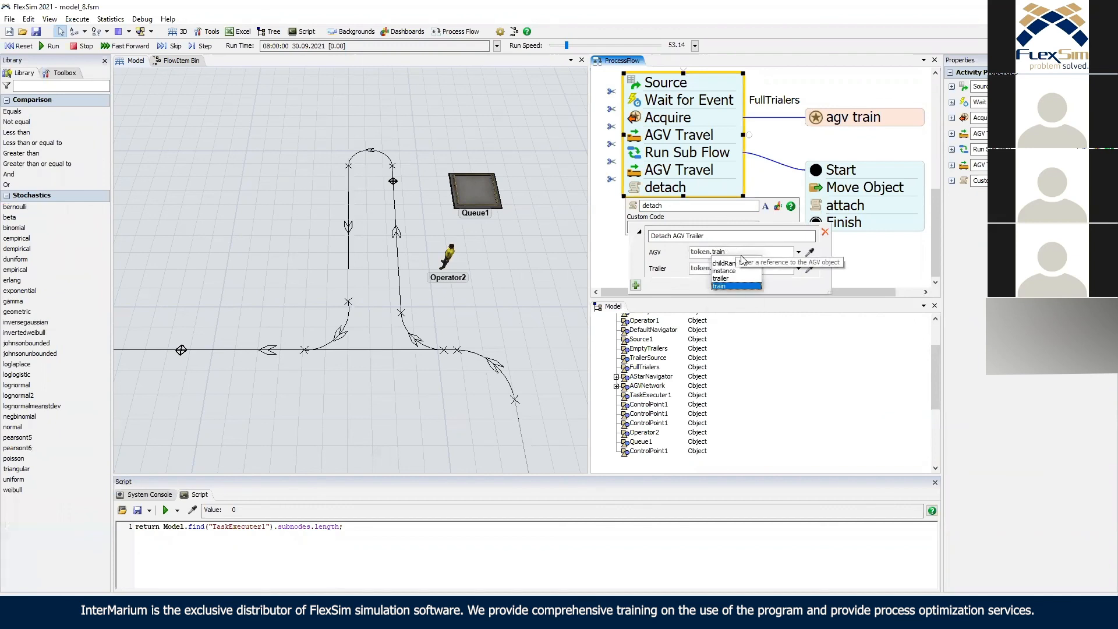
click(775, 269)
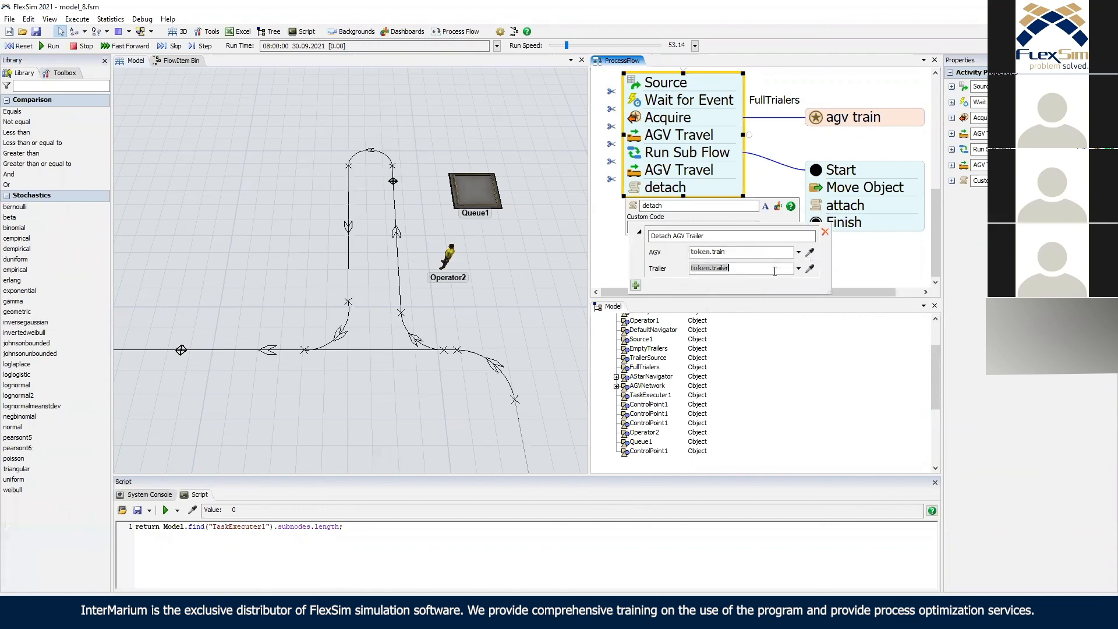
text(train.last)
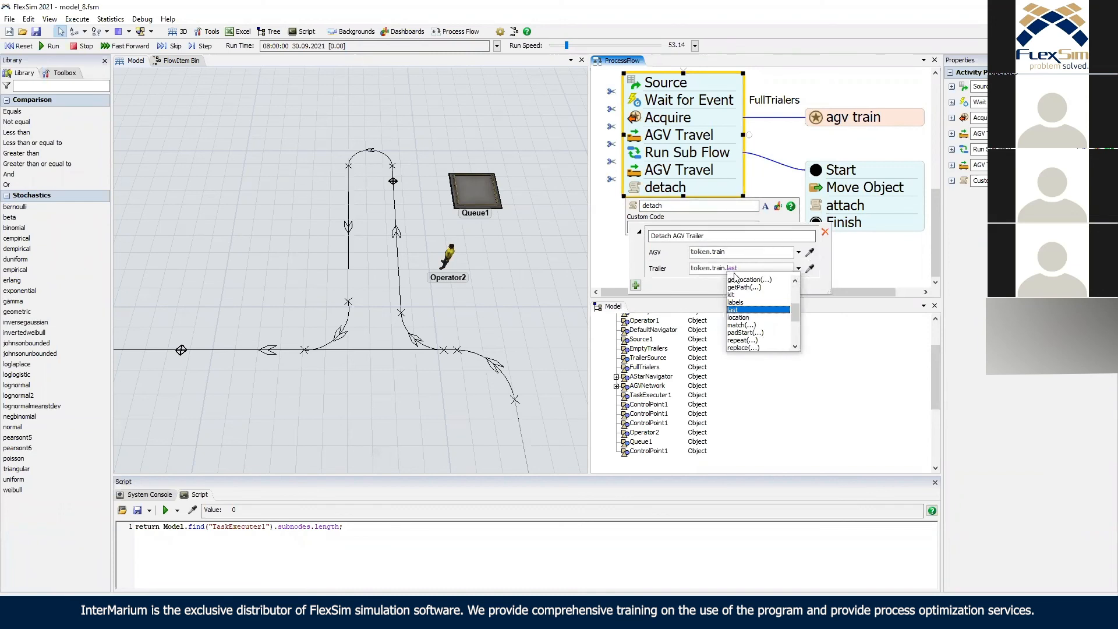
click(764, 175)
double_click(656, 212)
click(692, 207)
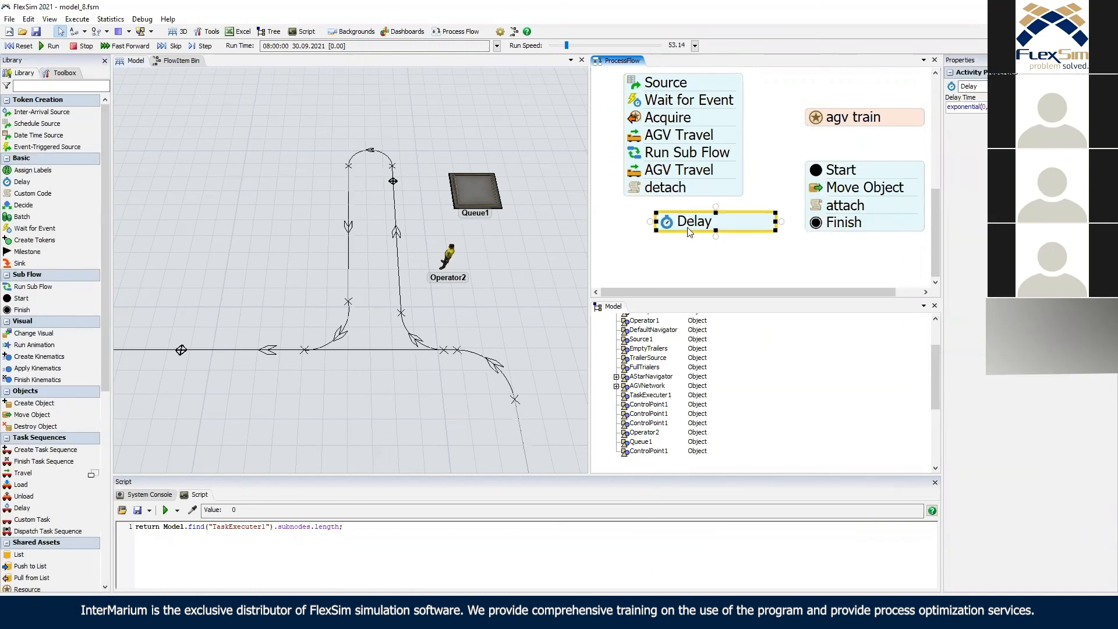
key(Delete)
Insert a task sequence Delay activity between the last AGV Travel and detach in the main flow.
double_click(674, 225)
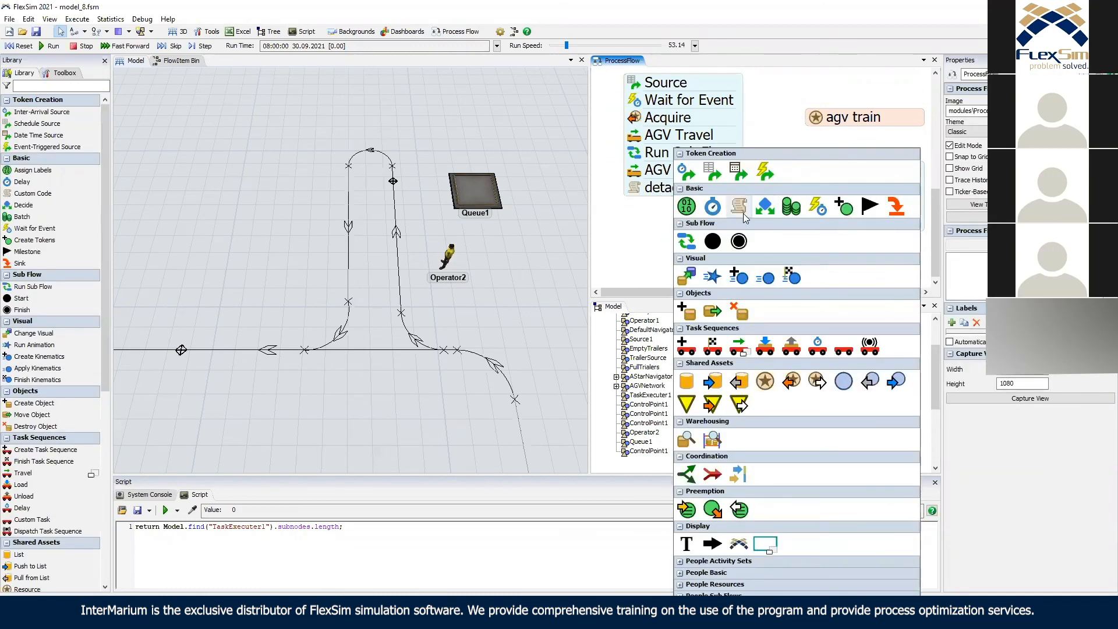
click(818, 347)
drag(690, 232, 646, 191)
click(635, 188)
Set the Delay's executer to token.train and its state to 19 - unloading.
double_click(680, 225)
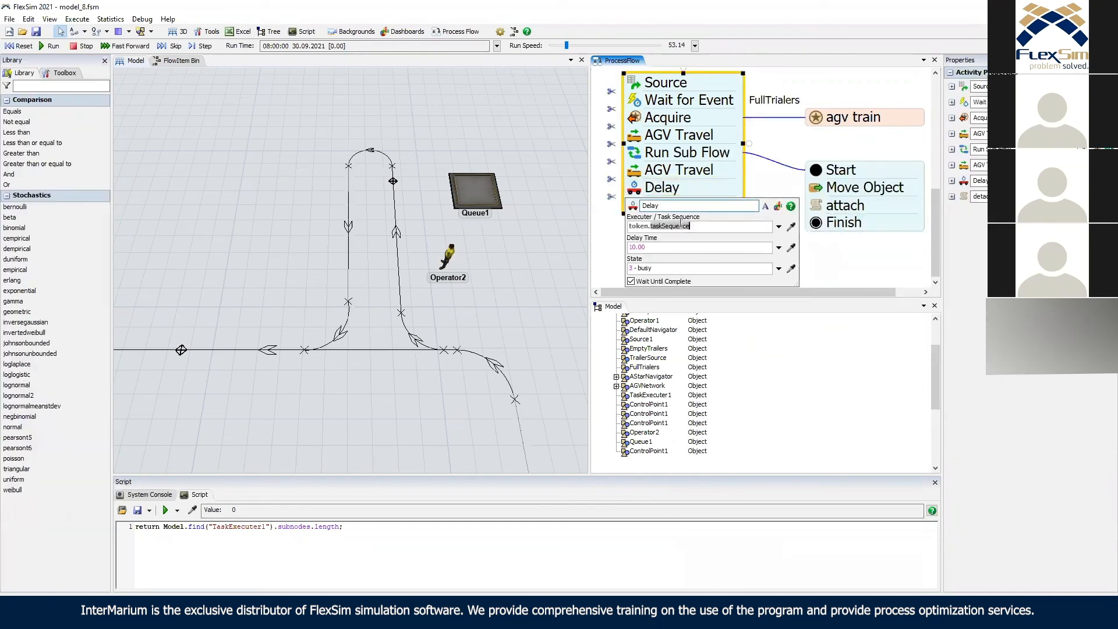
text(tarin)
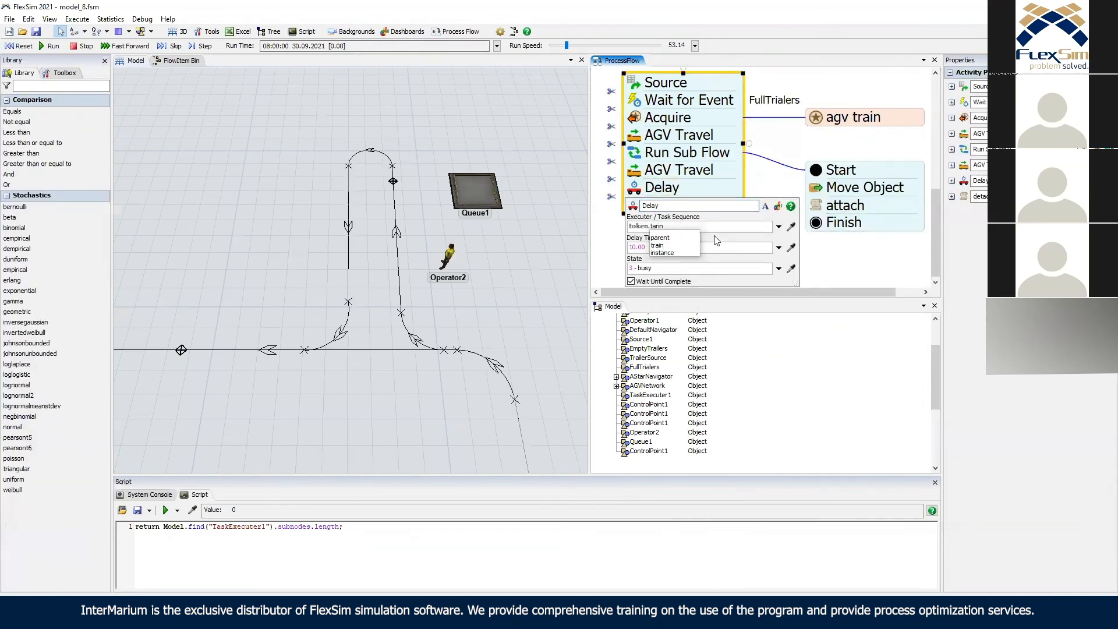
key(BackSpace)
key(BackSpace)
key(BackSpace)
key(BackSpace)
text(railer)
key(Return)
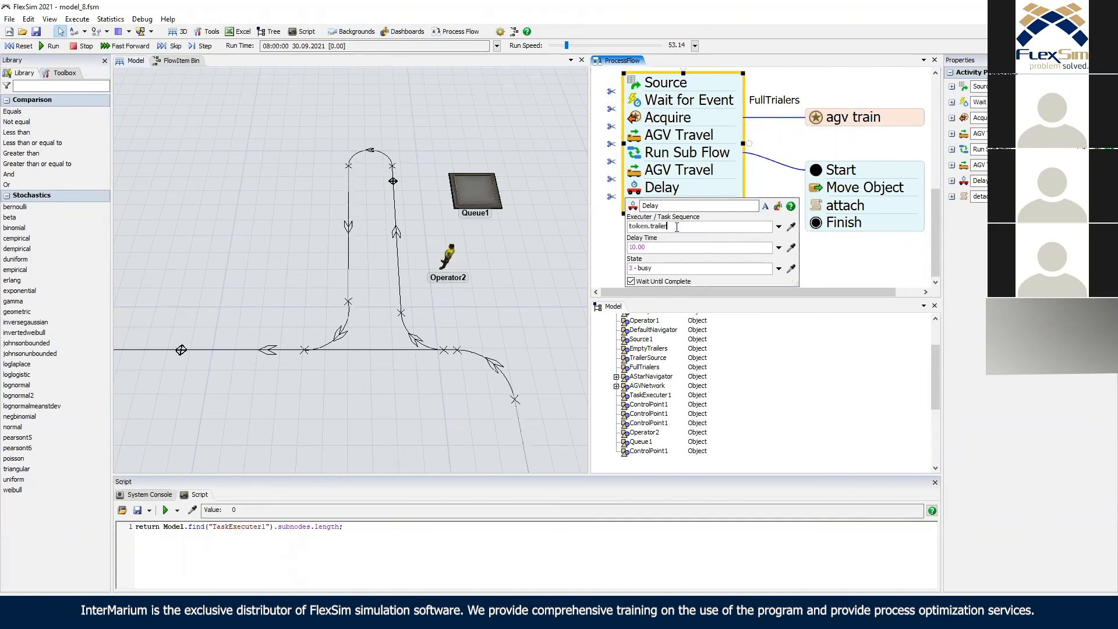
text(in)
key(Return)
click(778, 268)
click(726, 291)
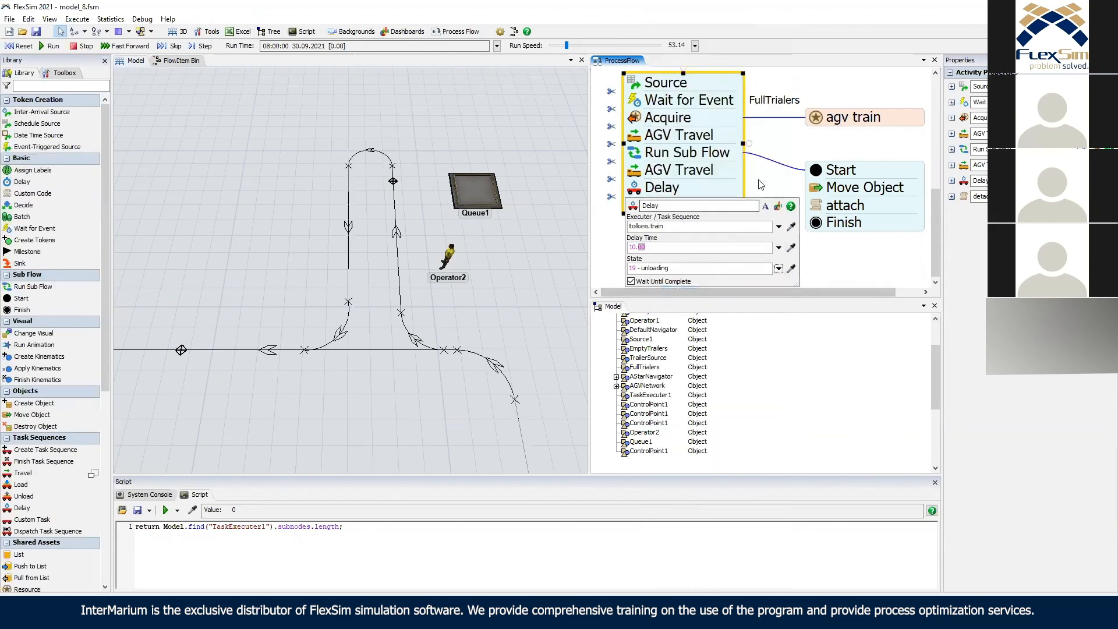
click(760, 184)
Append an AGV Travel activity after detach at the end of the main flow.
double_click(655, 236)
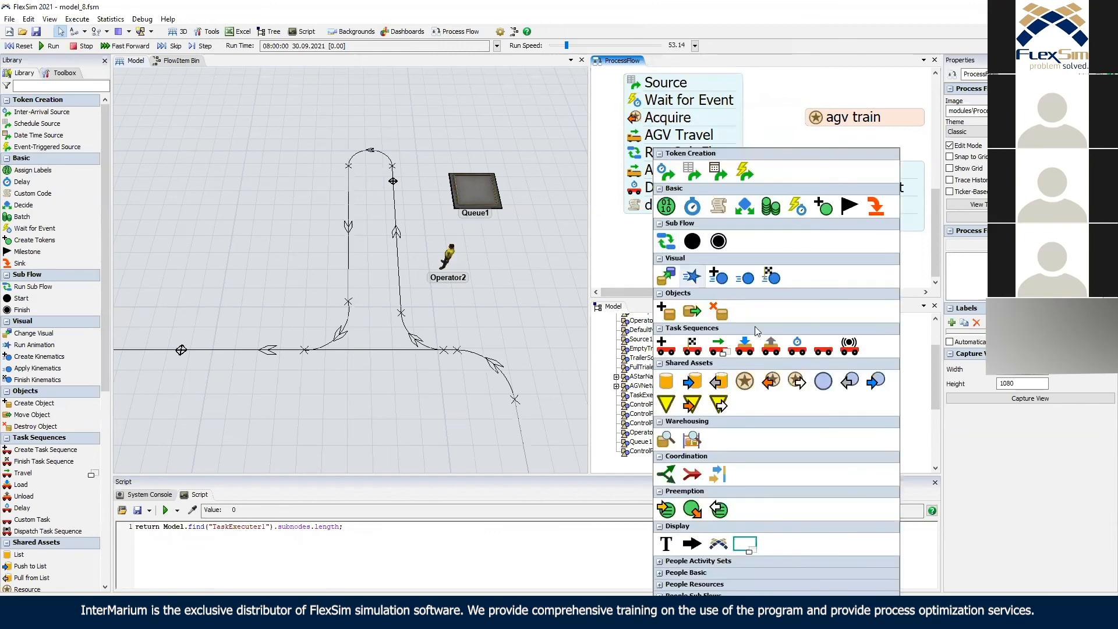
click(718, 346)
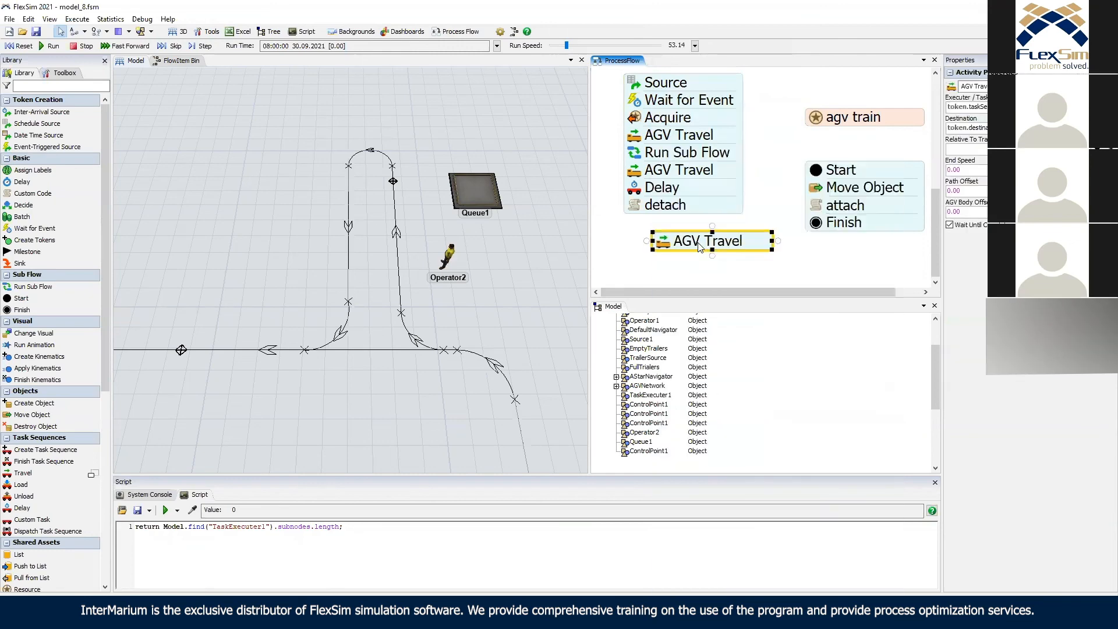
drag(667, 234, 638, 218)
click(634, 223)
Set the final AGV Travel's executer to token.train and its destination to the control point on the loop's long side past the merge.
double_click(760, 263)
text(trail)
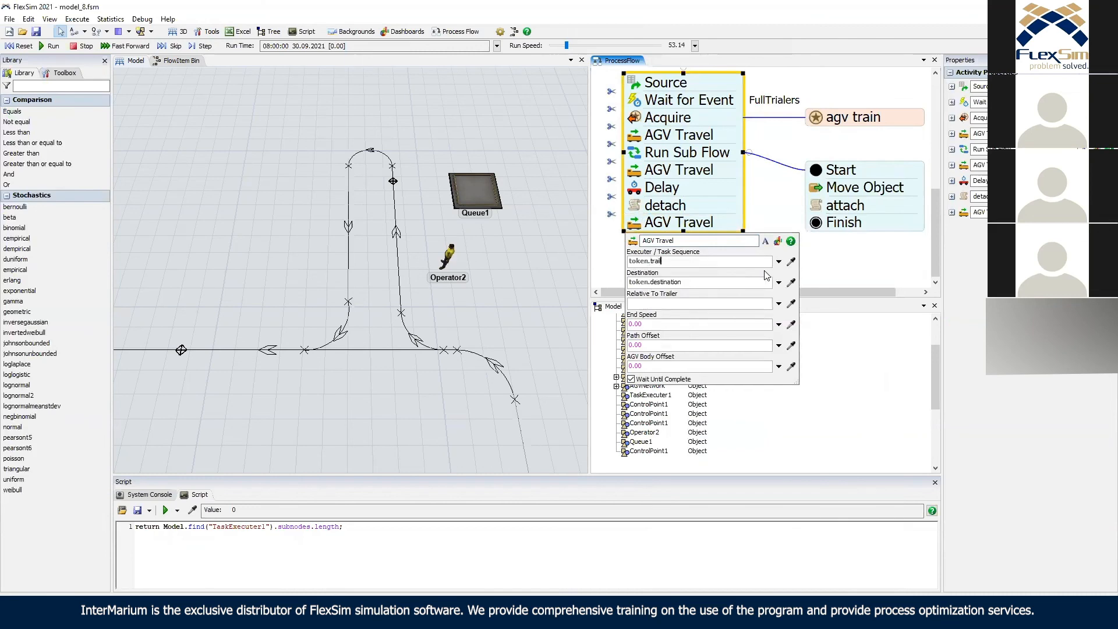
text(ern)
click(768, 282)
click(791, 283)
click(182, 349)
click(233, 361)
click(753, 227)
Reset and run the model, slowing the run speed to watch the train pass through the new branch.
scroll(753, 227, down, 2)
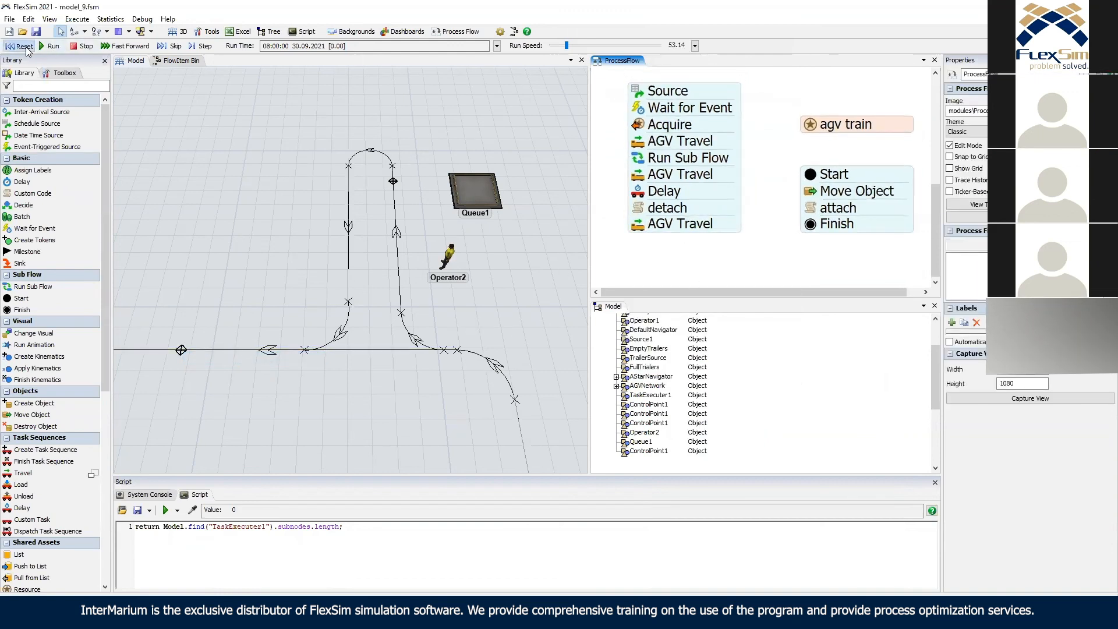
click(50, 46)
right_drag(523, 118, 567, 49)
drag(566, 45, 561, 47)
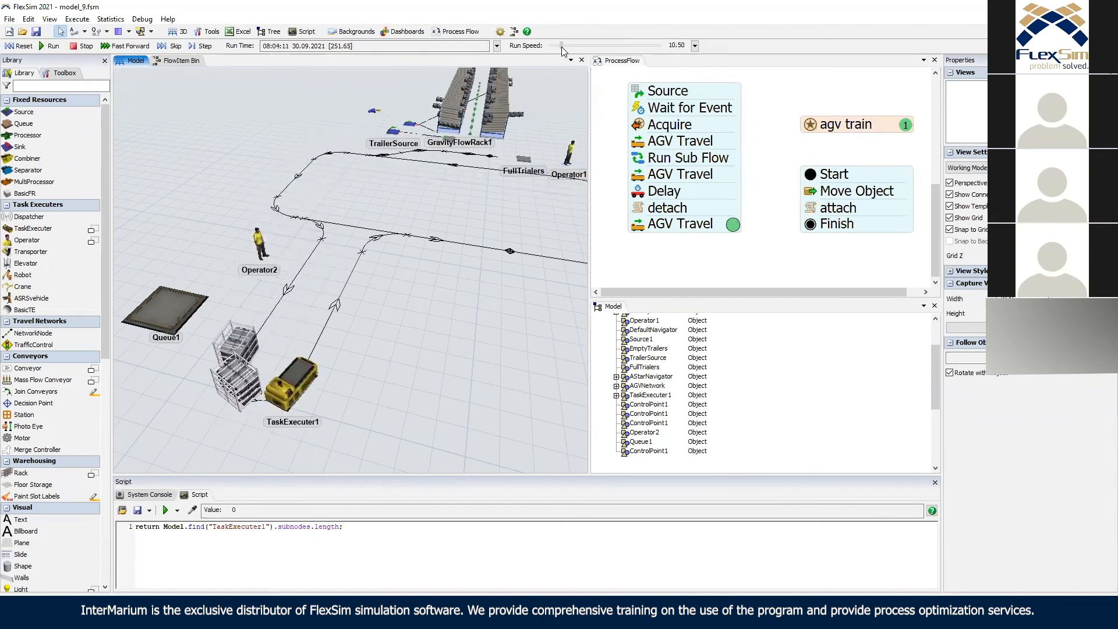
drag(561, 46, 551, 46)
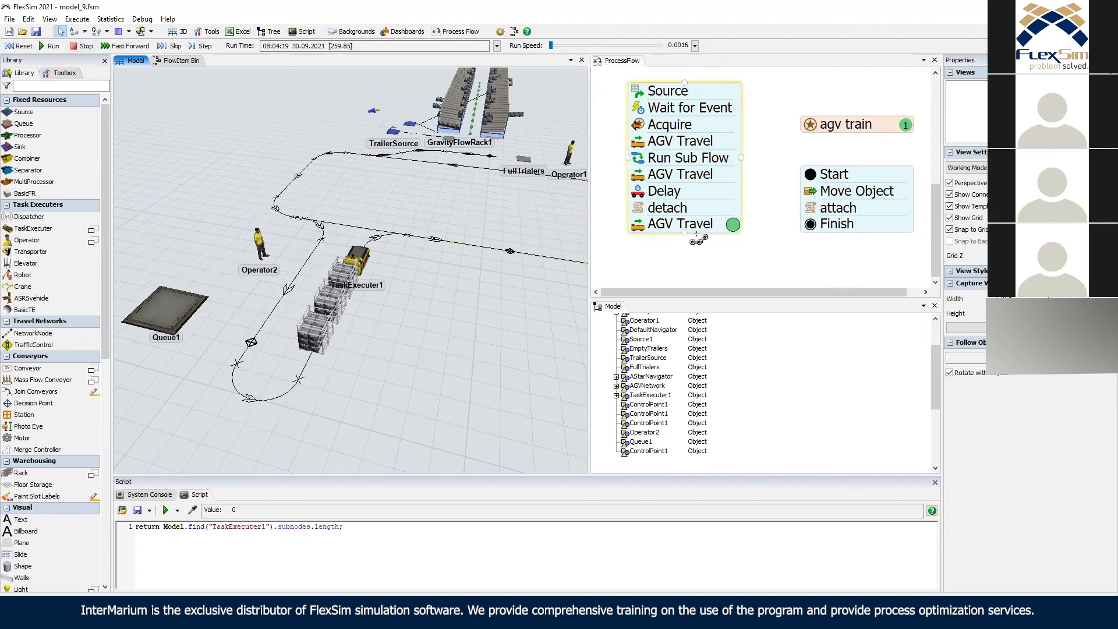
Review the detach activity's AGV and trailer settings and inspect the train with its trailers in the 3D model.
double_click(637, 208)
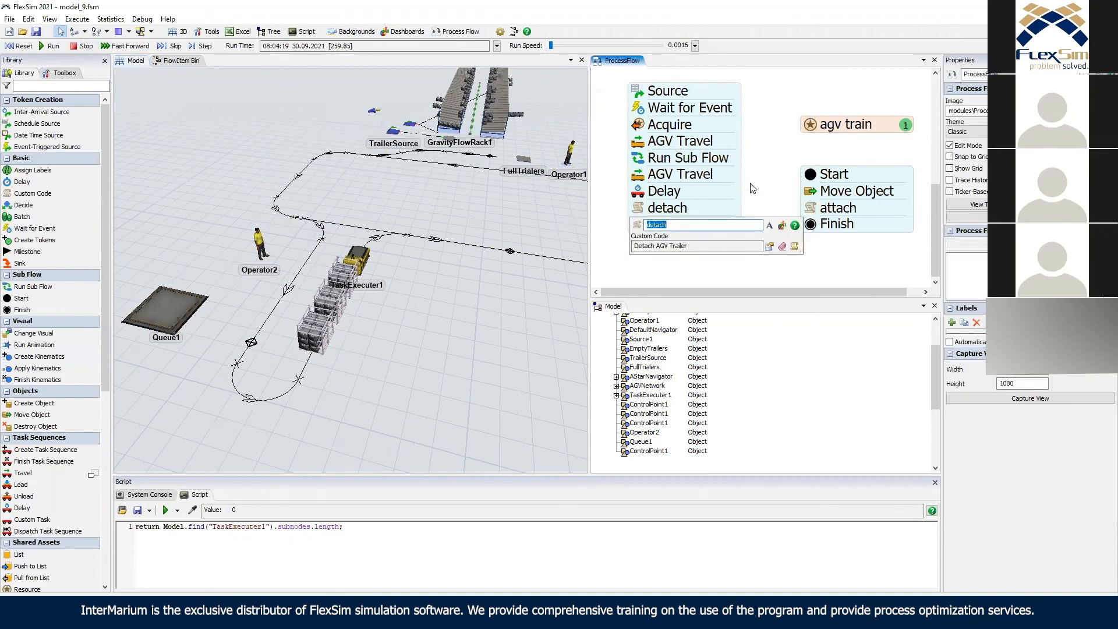
click(687, 245)
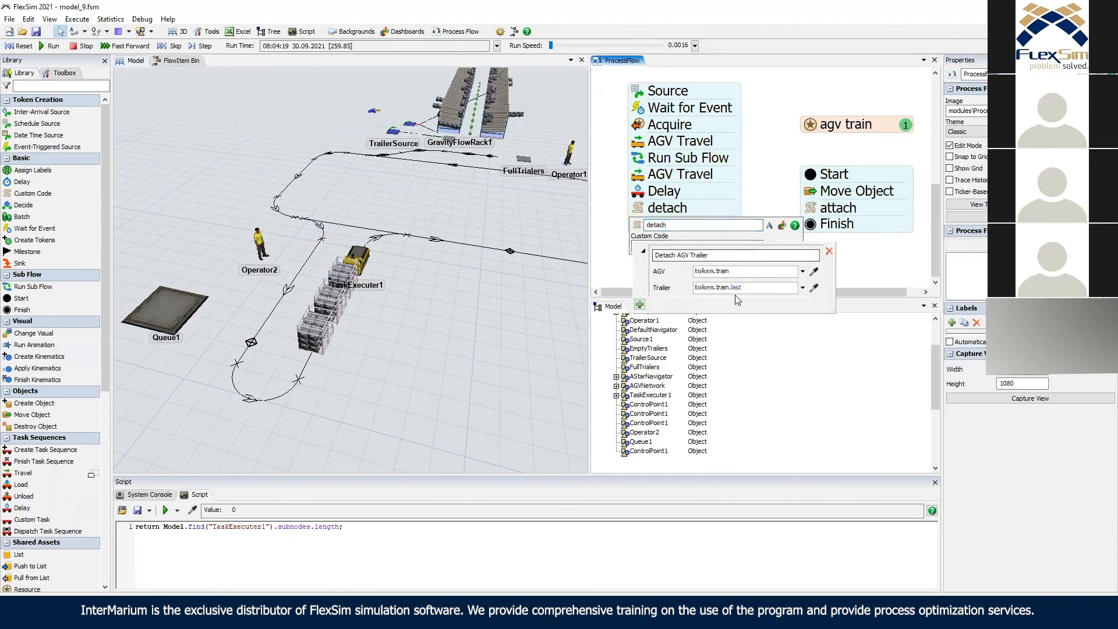
click(758, 185)
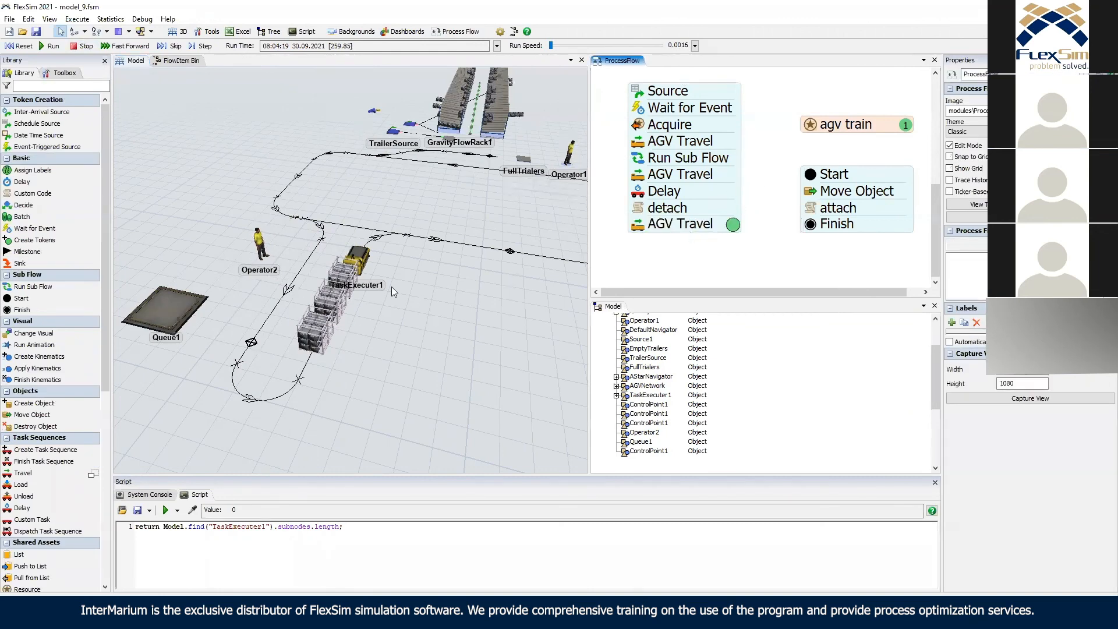
right_drag(313, 272, 342, 265)
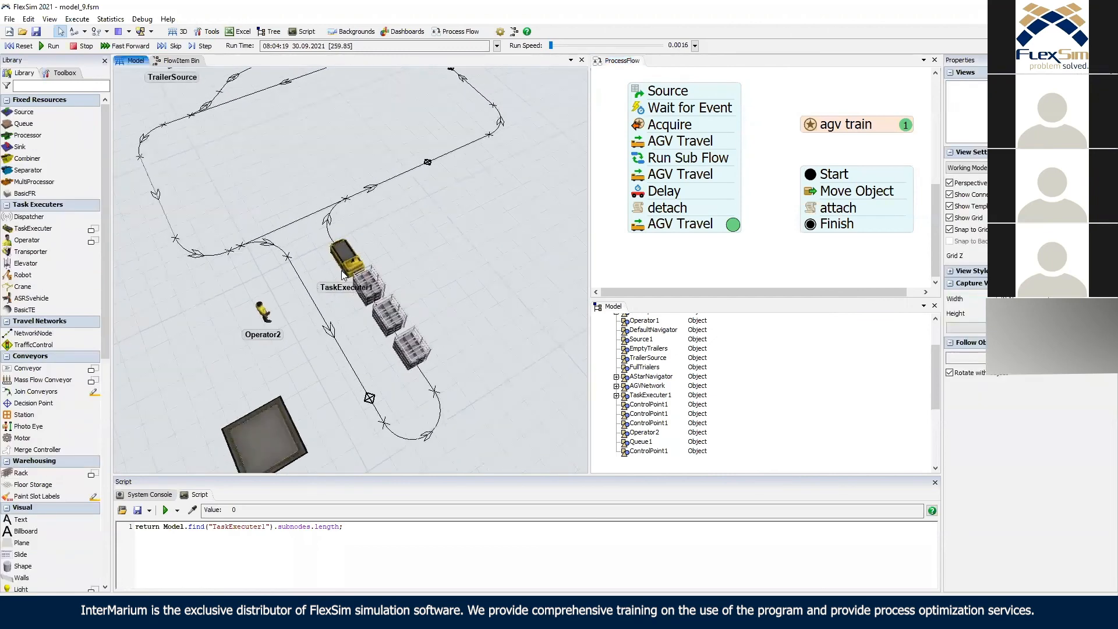
click(344, 269)
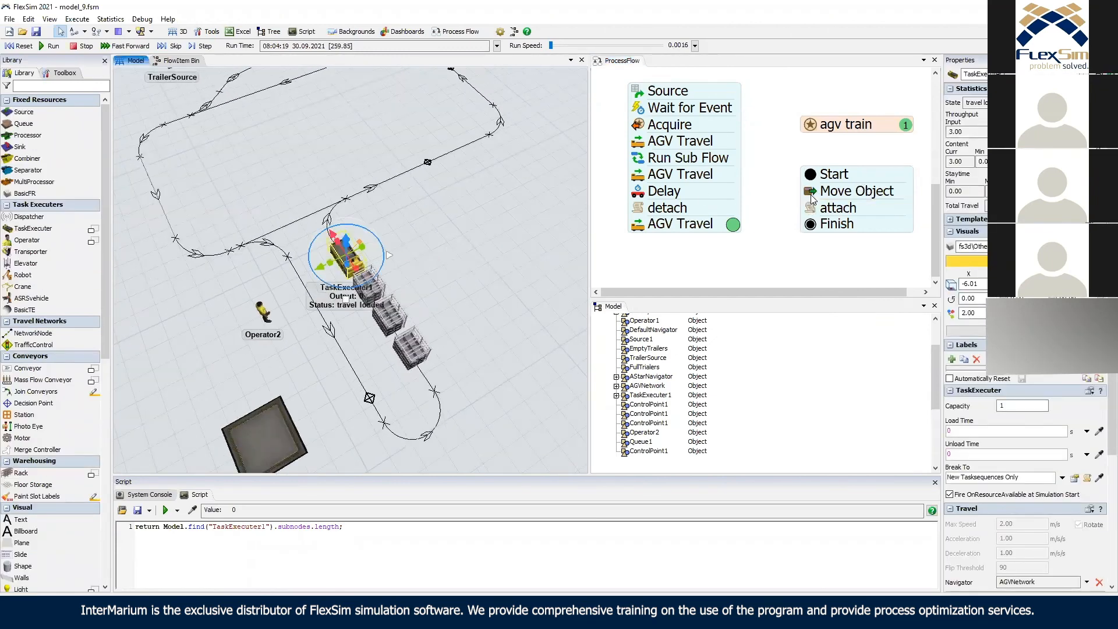
Insert a Move Object activity between detach and the final AGV Travel.
double_click(703, 244)
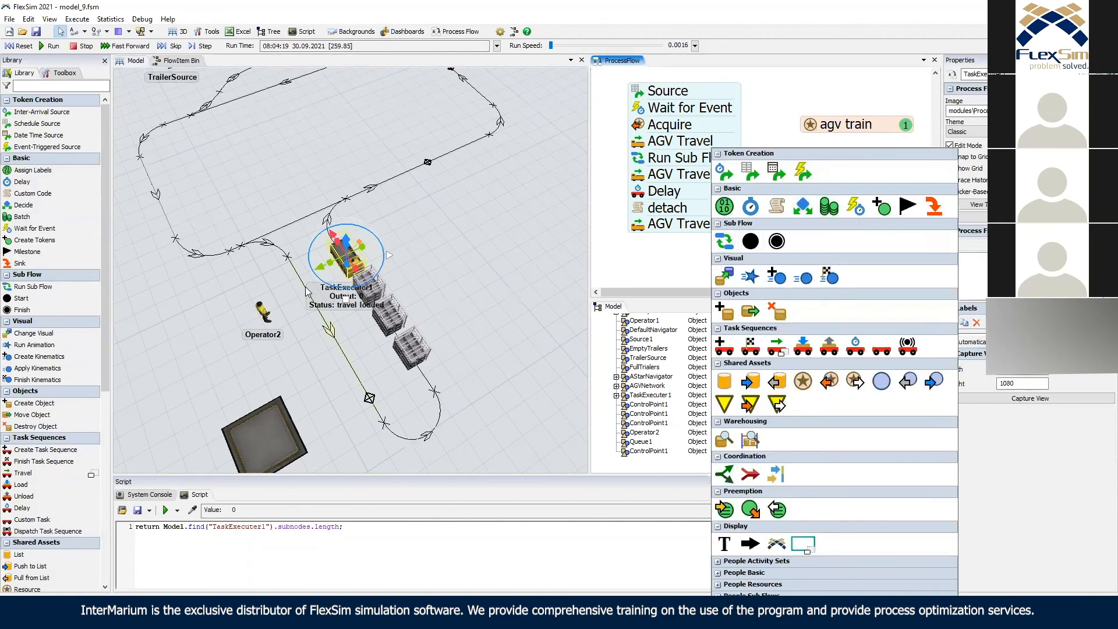
click(750, 311)
drag(706, 249, 664, 225)
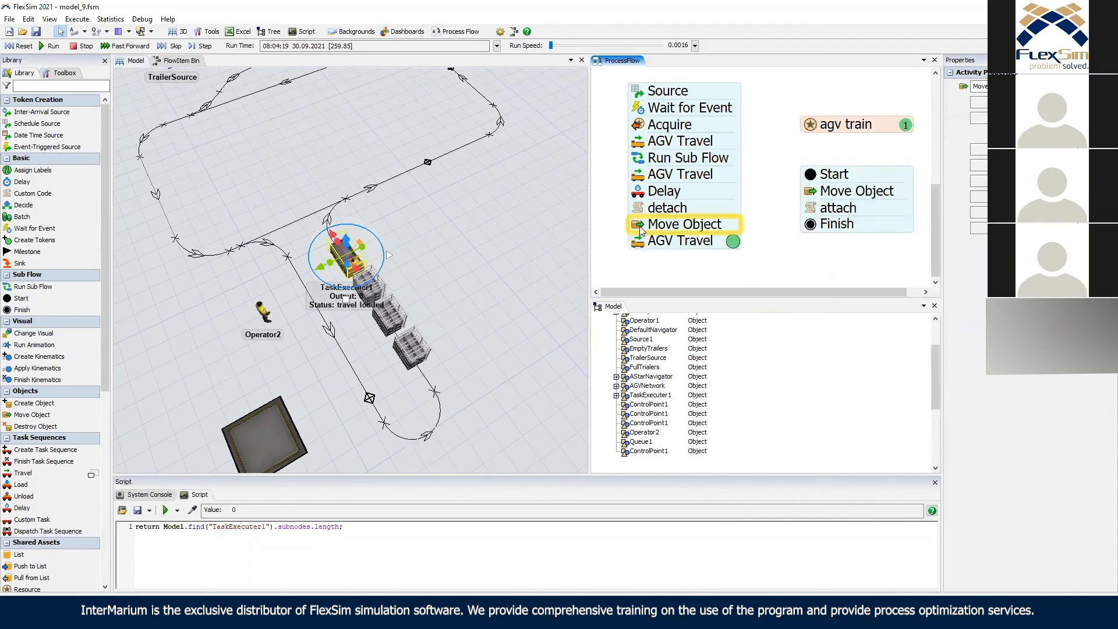
Set the new Move Object activity to move token.train.last to the destination model().
click(639, 225)
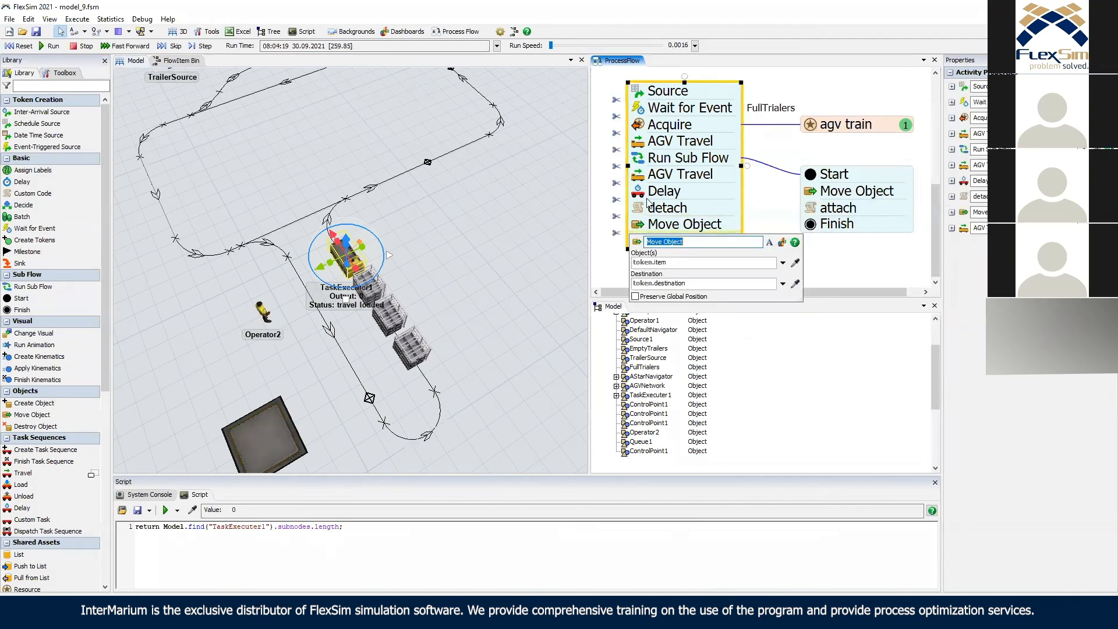
click(682, 263)
text(t)
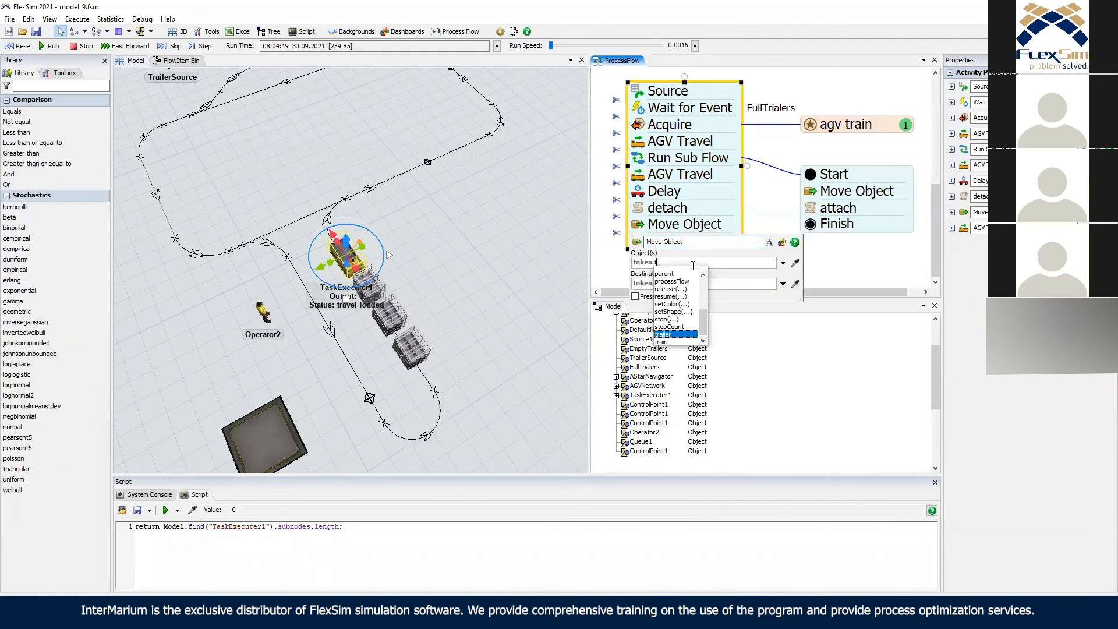
text(rain.last)
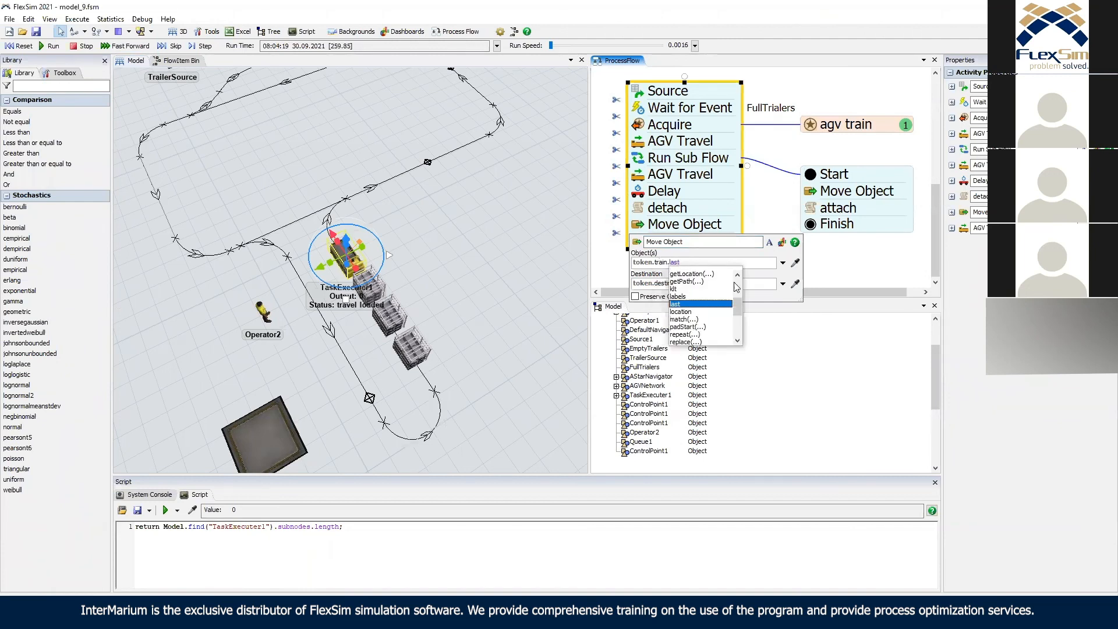
click(753, 284)
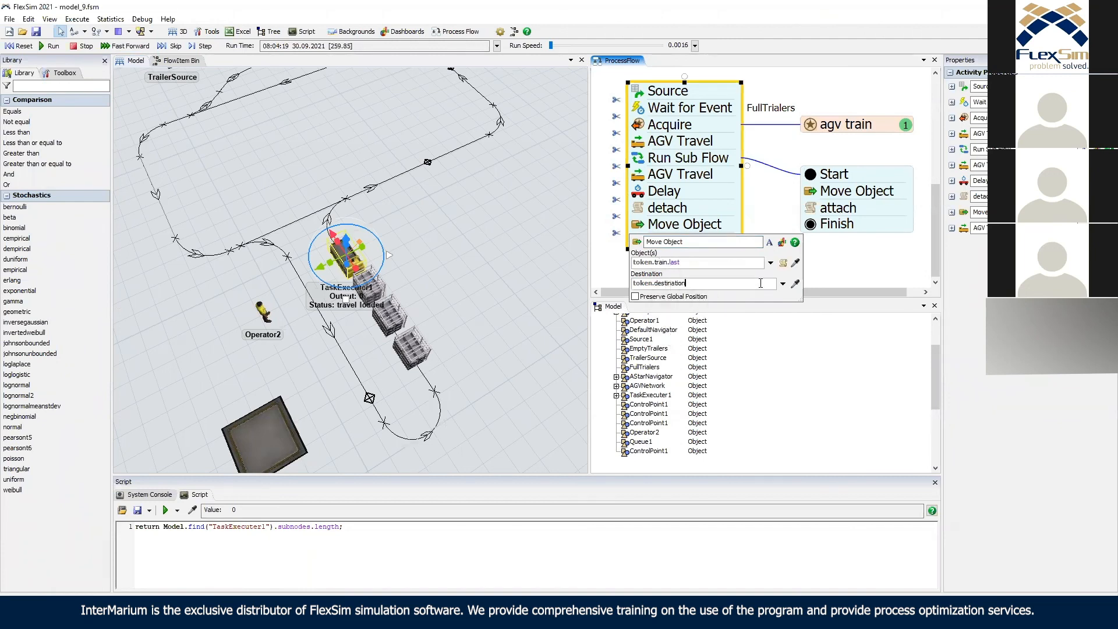
text(model)
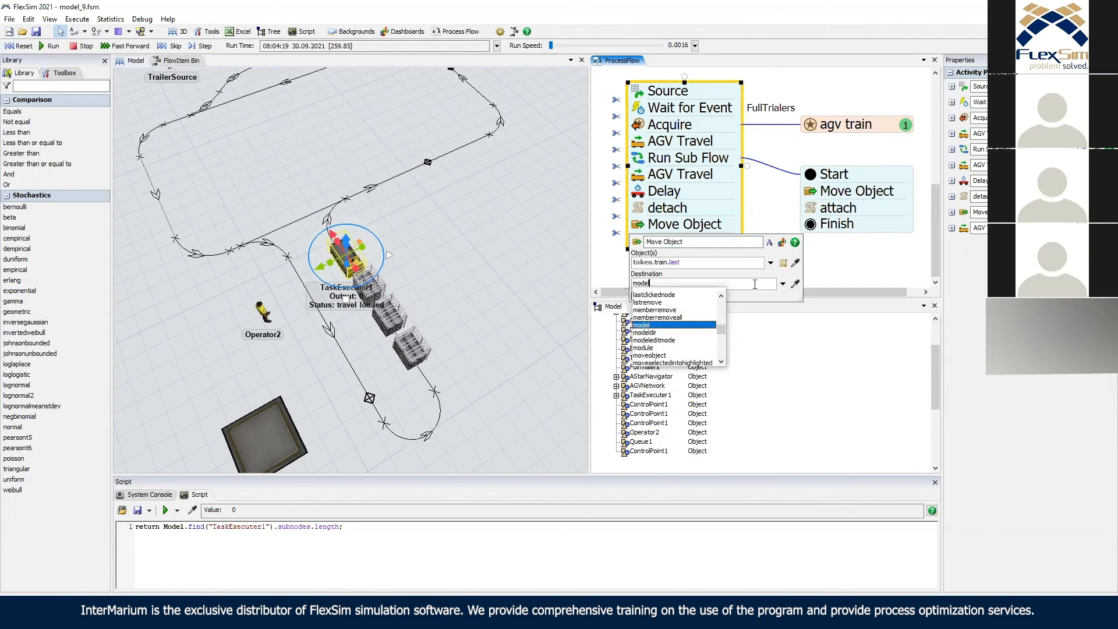
key(Return)
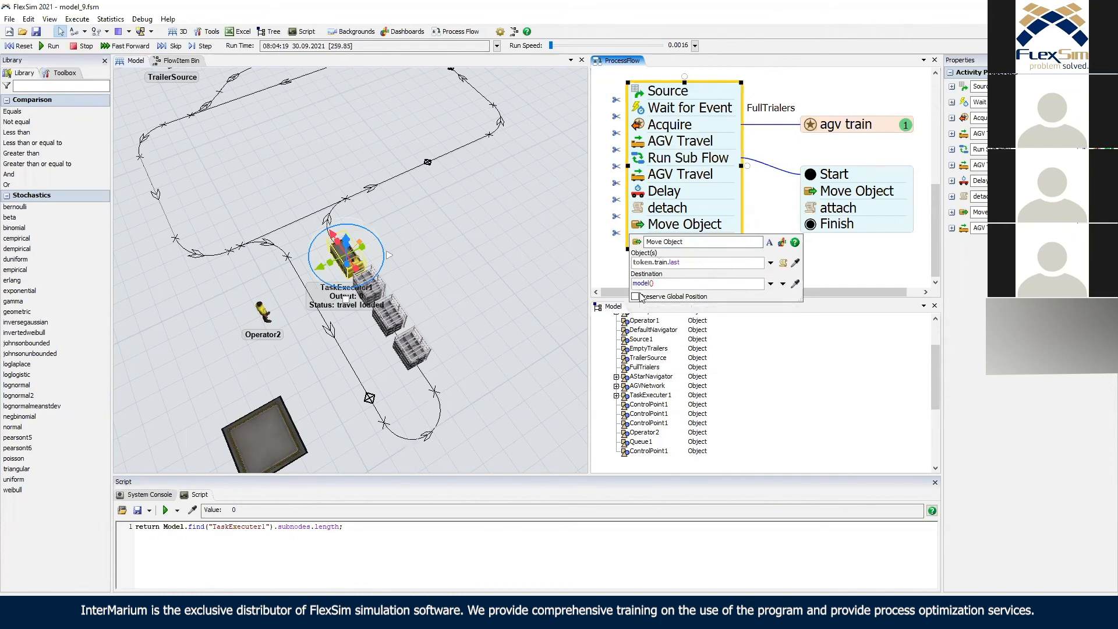
Rerun the model from the start, slow it after the detach point, and examine the detached trailer and the train.
click(12, 47)
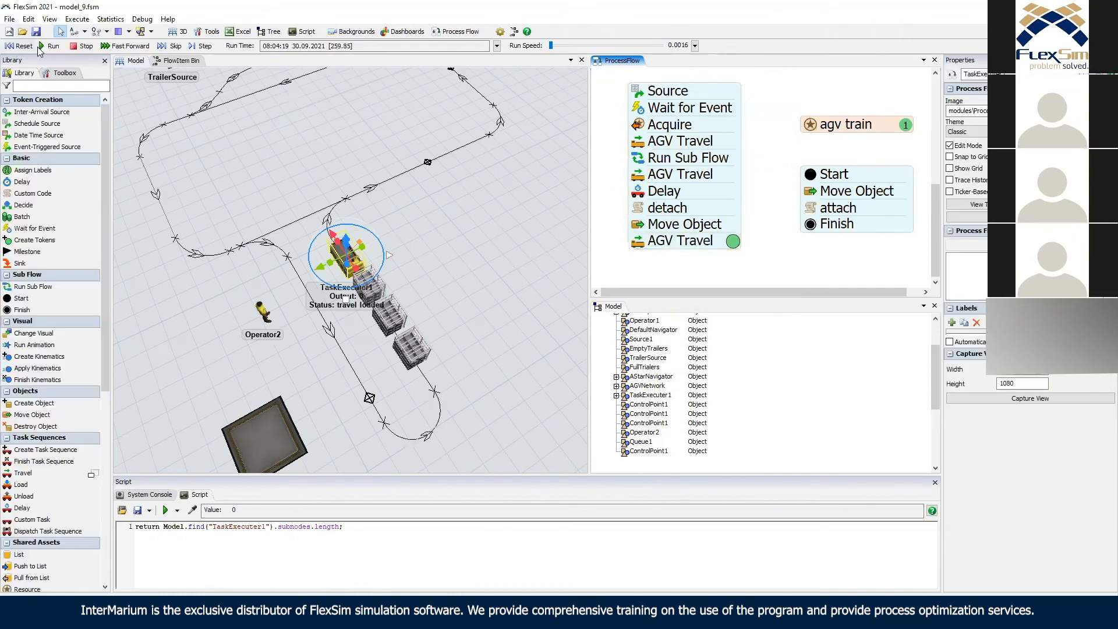
drag(567, 46, 551, 47)
click(349, 323)
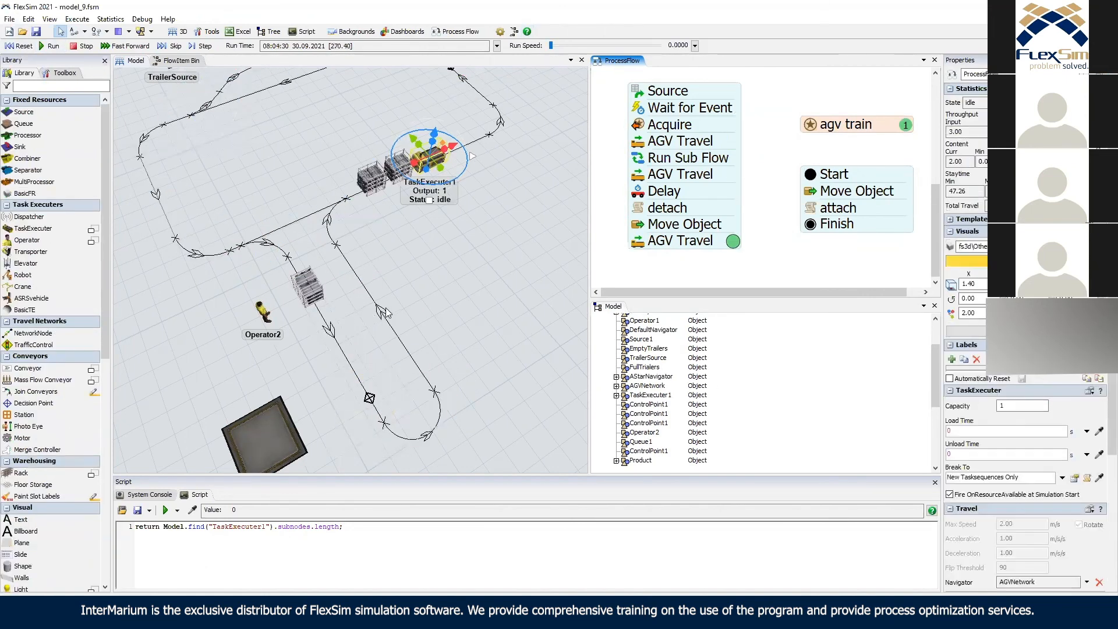
right_drag(348, 320, 412, 288)
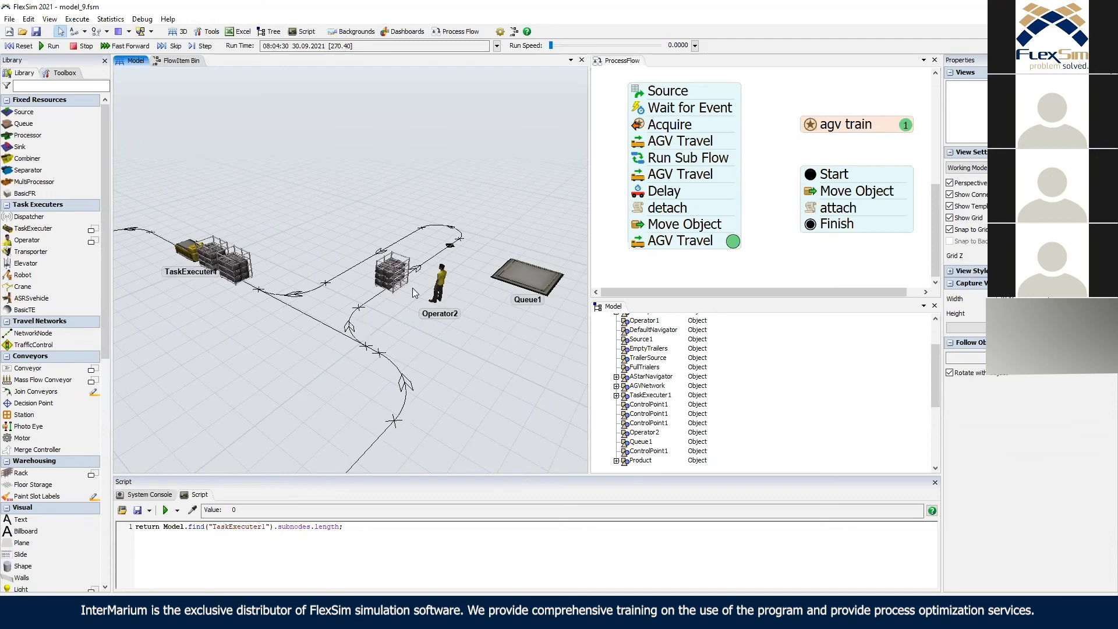
right_drag(480, 354, 415, 278)
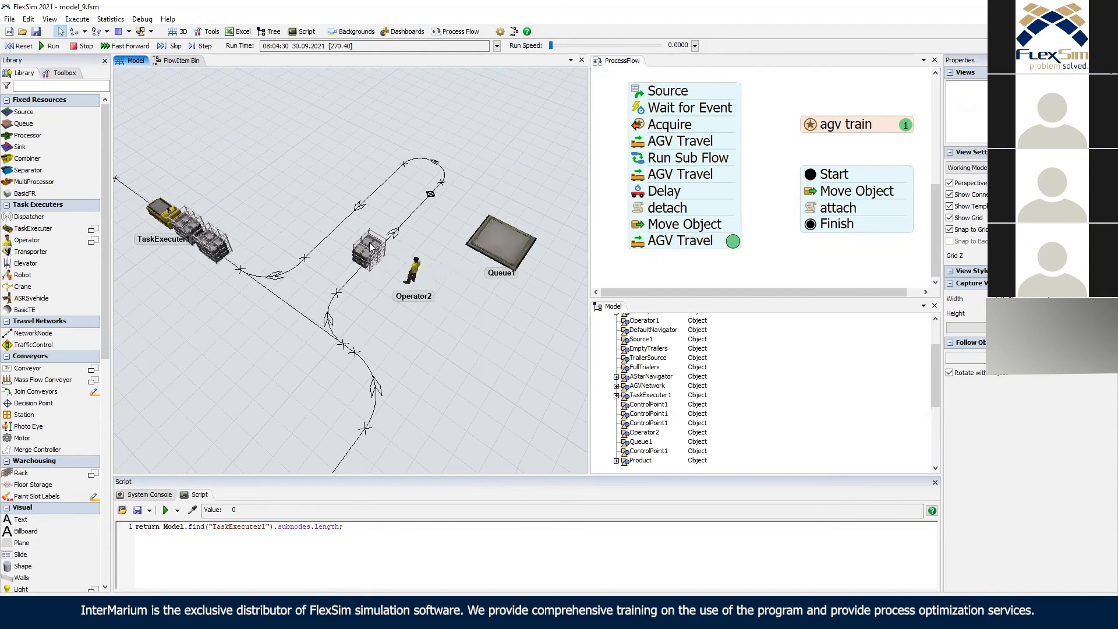
Enlarge the process flow view and insert a Create Tokens activity between Move Object and the final AGV Travel.
drag(697, 298, 695, 335)
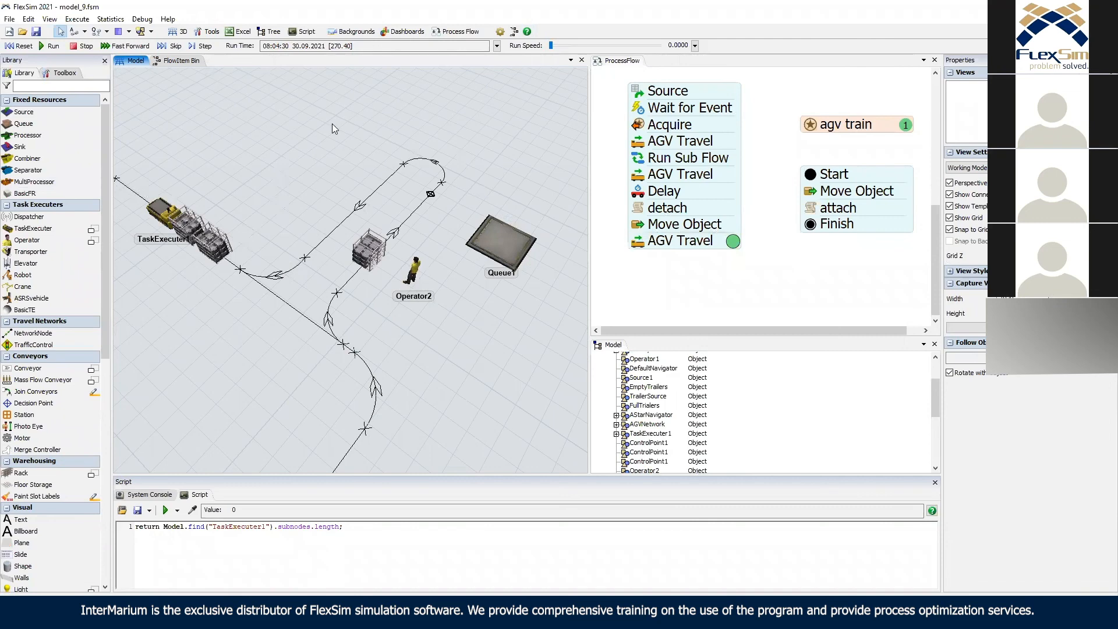
click(837, 305)
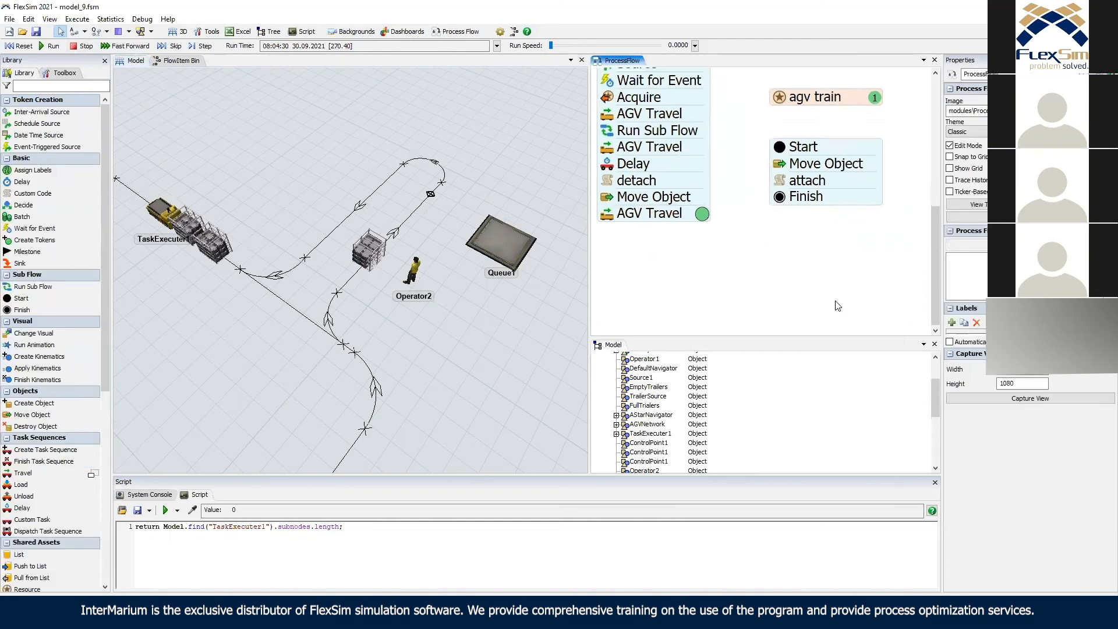
scroll(804, 238, down, 4)
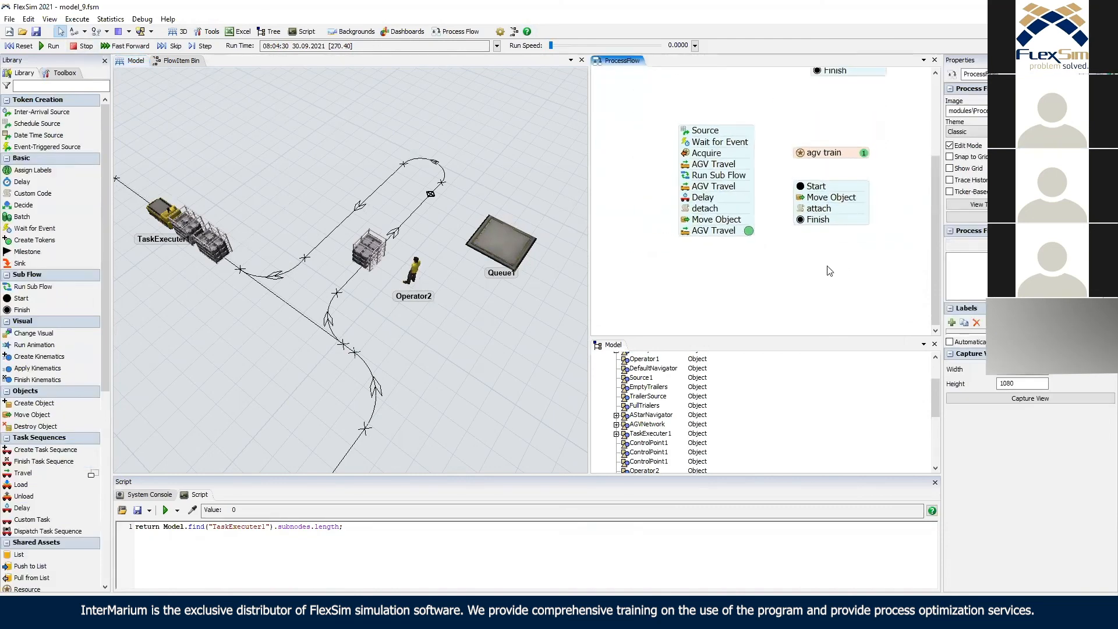
double_click(799, 243)
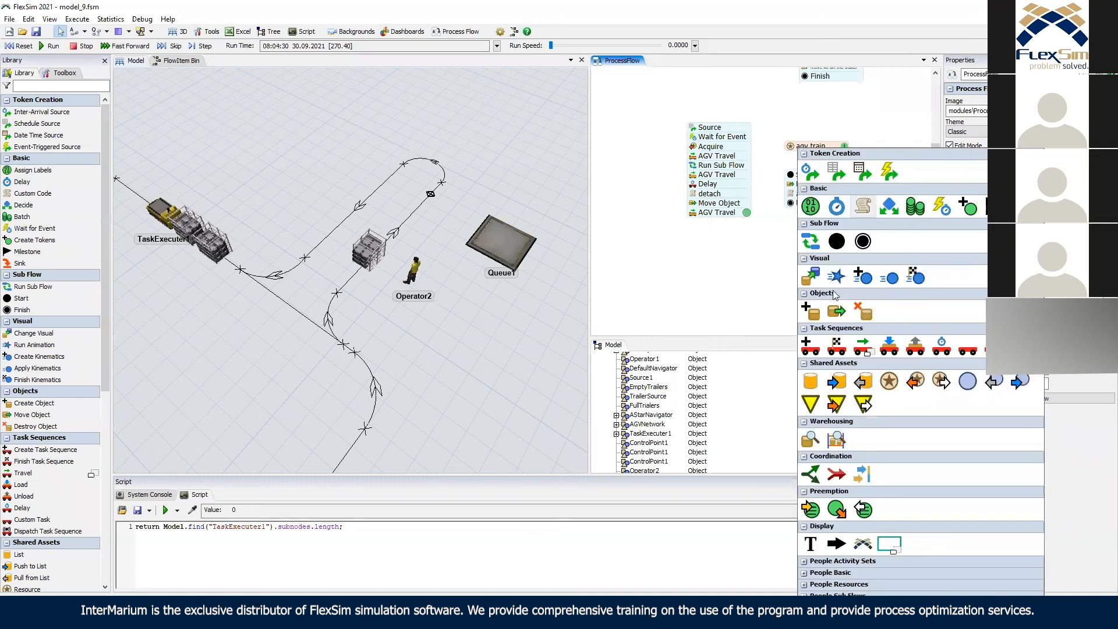
click(968, 208)
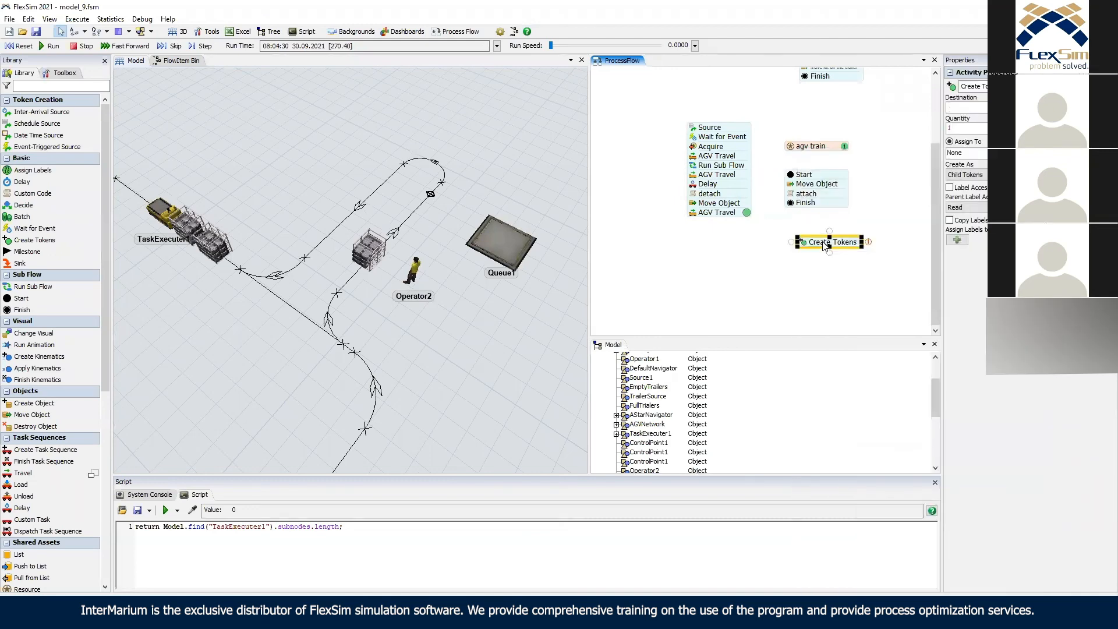
drag(822, 245, 709, 213)
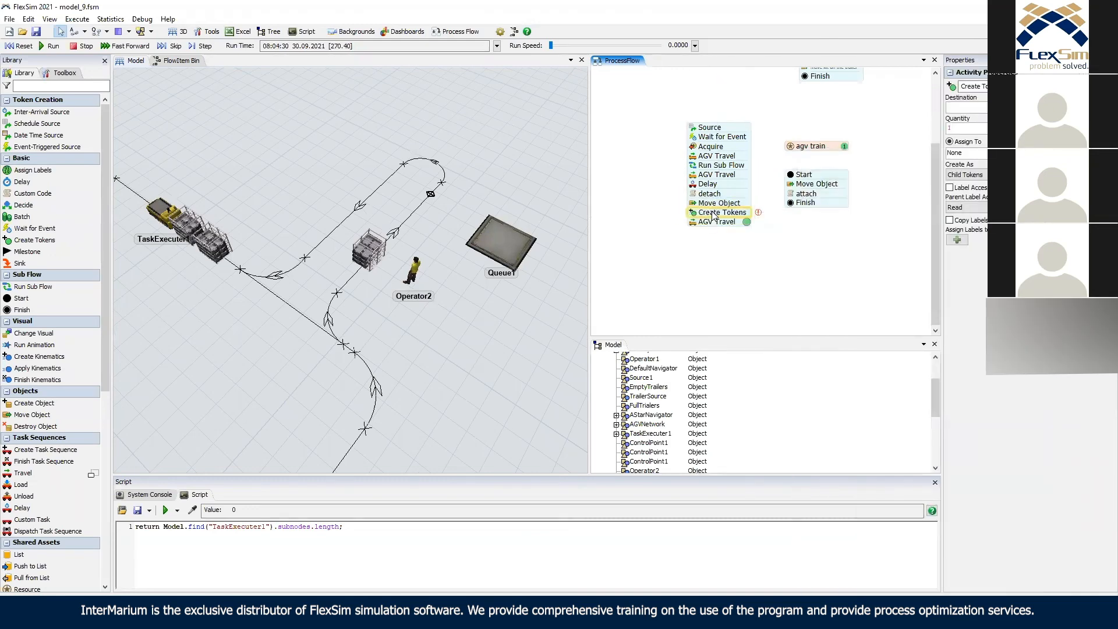
Add a Resource referencing Operator2 and an Acquire activity linked to it below the attach sub flow.
click(709, 204)
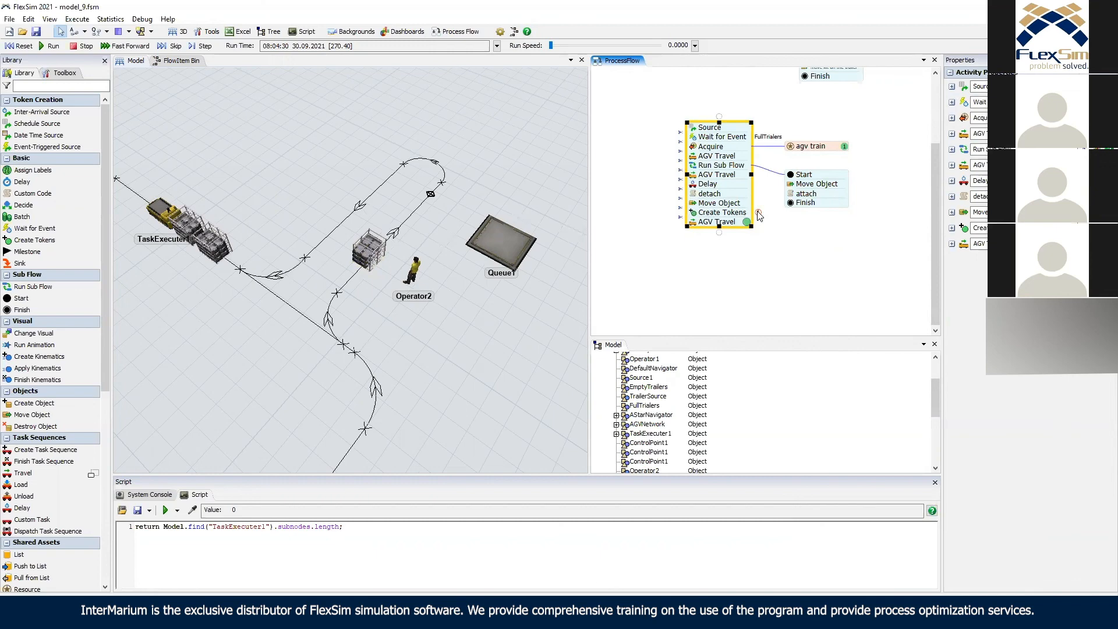
drag(802, 242, 766, 231)
double_click(834, 249)
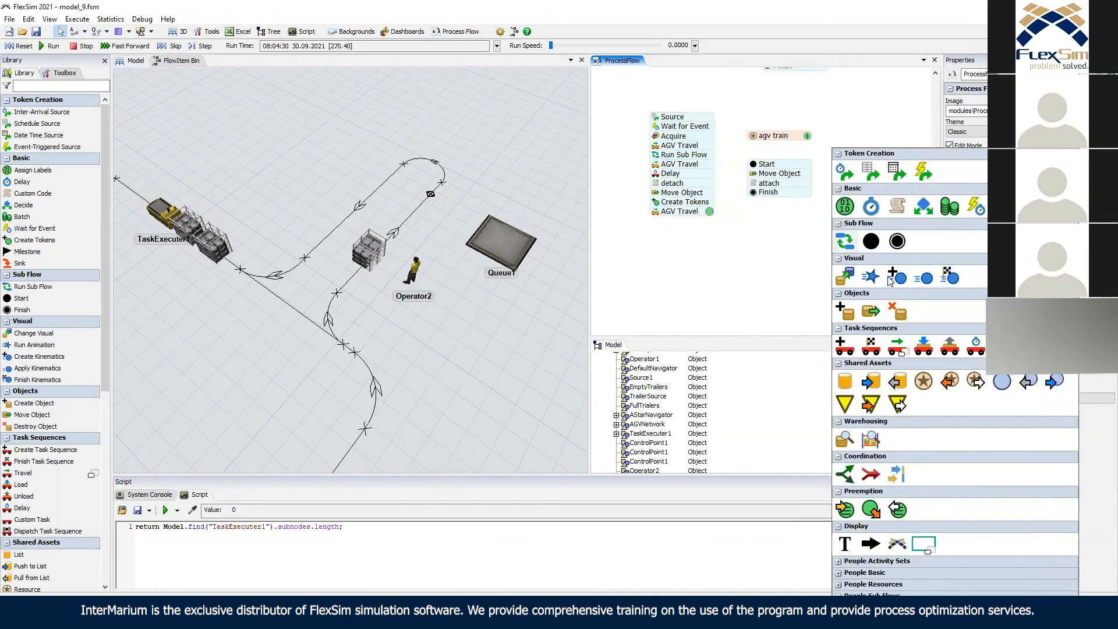
click(924, 380)
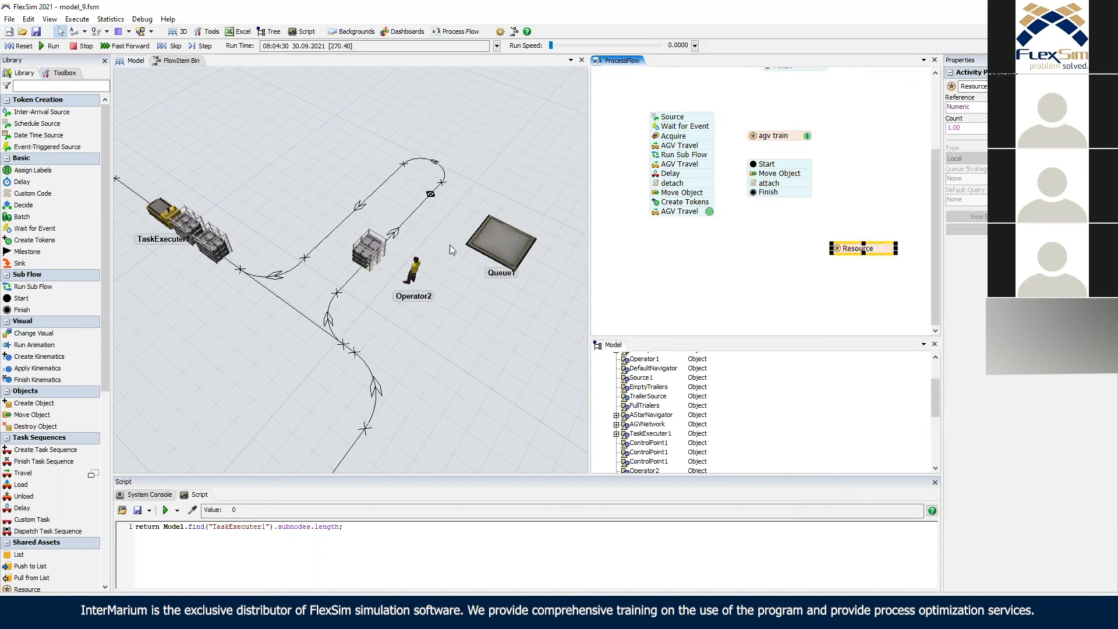
double_click(755, 237)
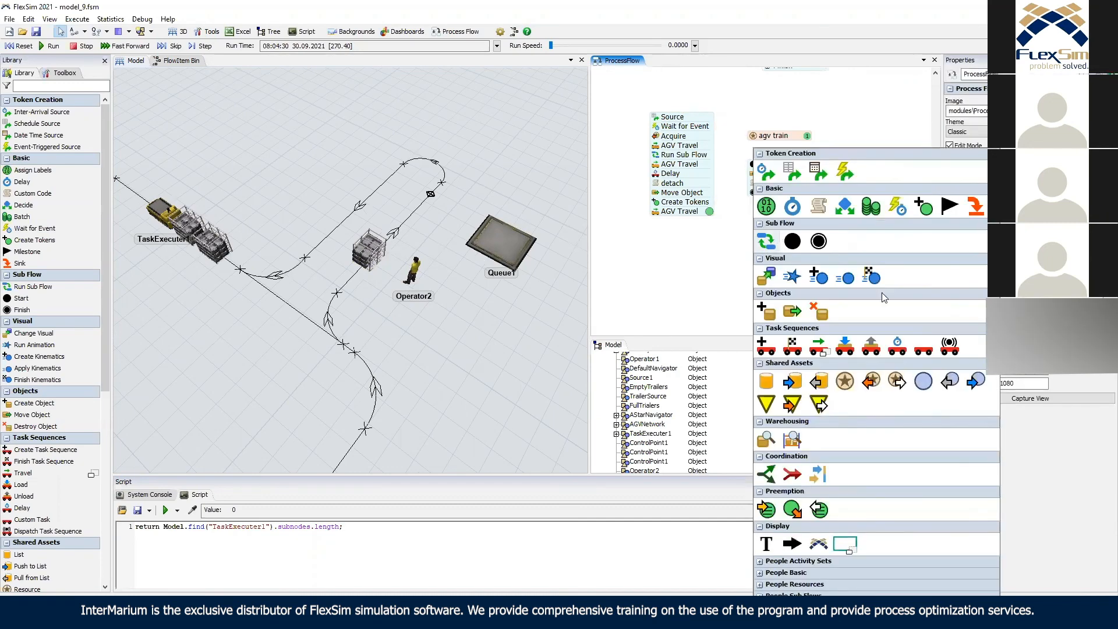
click(869, 378)
double_click(858, 249)
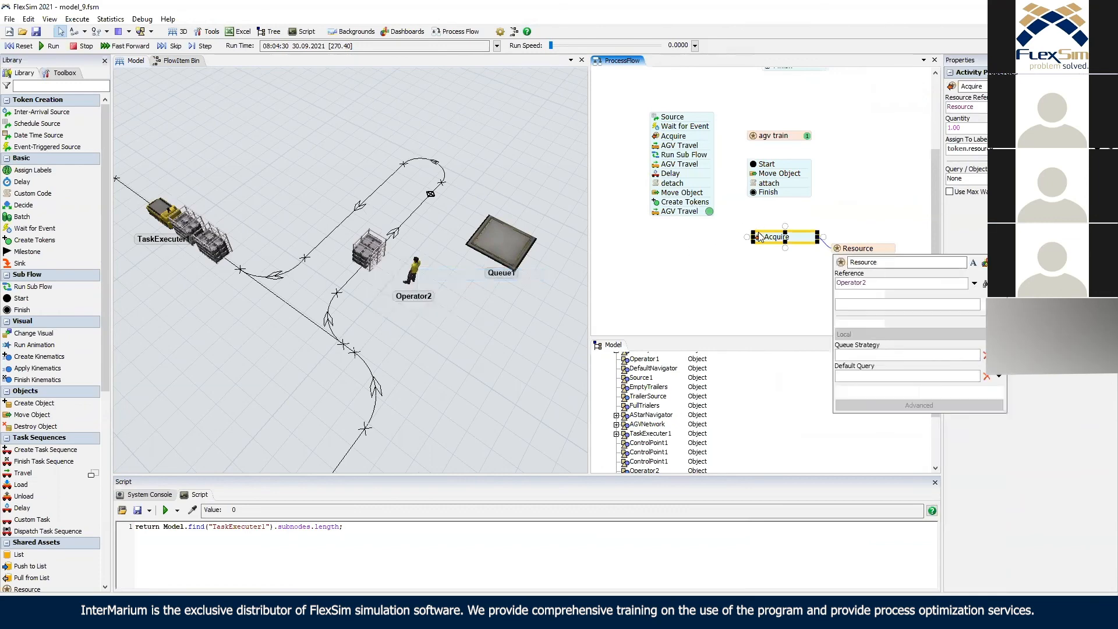
Set the new Acquire activity to assign its resource to the label token.op.
click(787, 256)
double_click(778, 236)
double_click(817, 310)
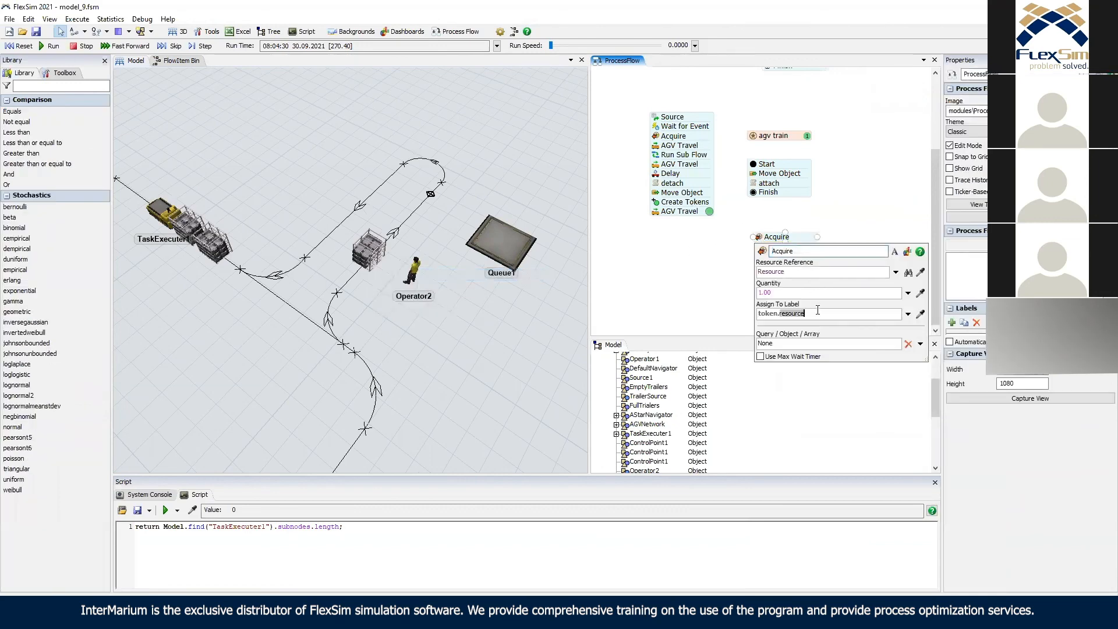
text(op)
Align the Resource beside the new Acquire activity and connect Create Tokens to that Acquire.
click(844, 203)
click(862, 251)
drag(862, 250, 878, 239)
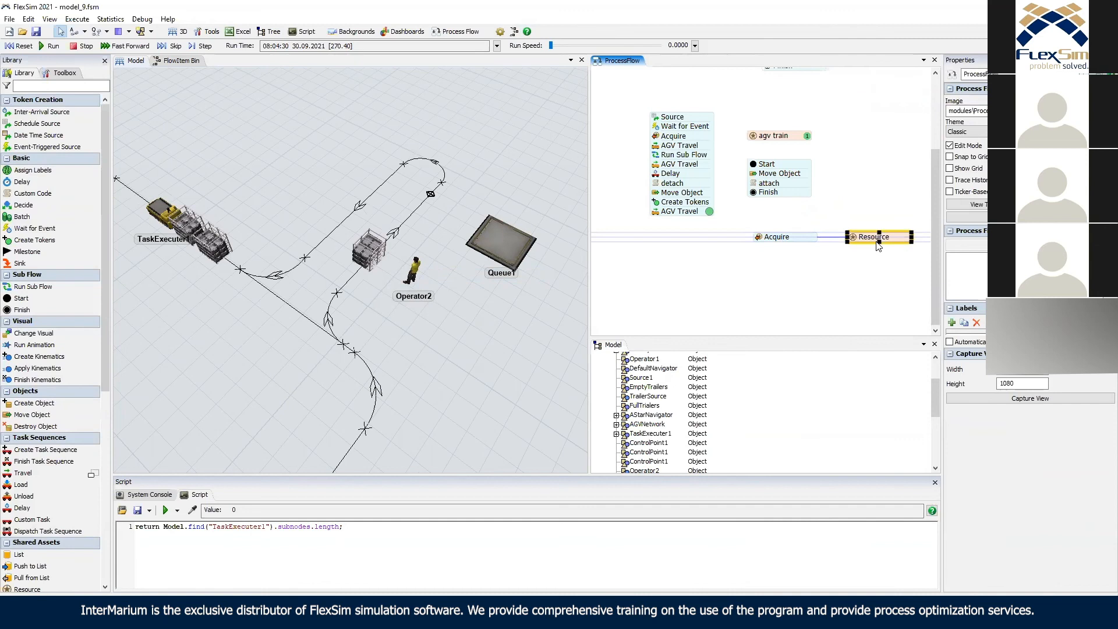
click(672, 200)
mouse_move(721, 199)
mouse_down()
mouse_move(734, 226)
mouse_move(764, 236)
mouse_up()
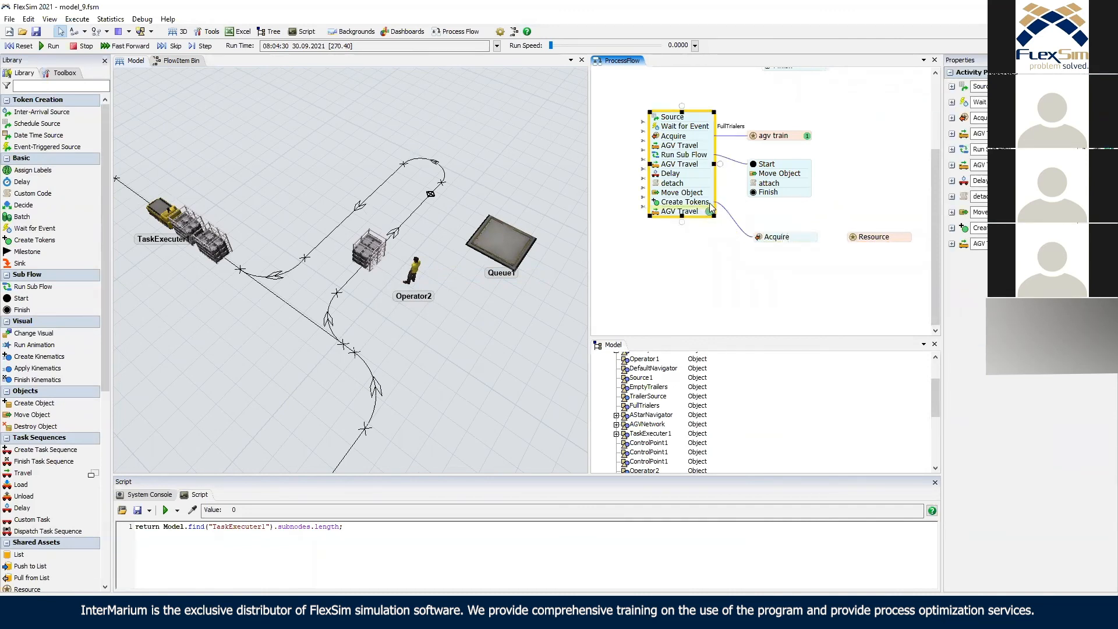
Add Travel and Load activities beneath the new Acquire as one connected block.
scroll(759, 263, up, 2)
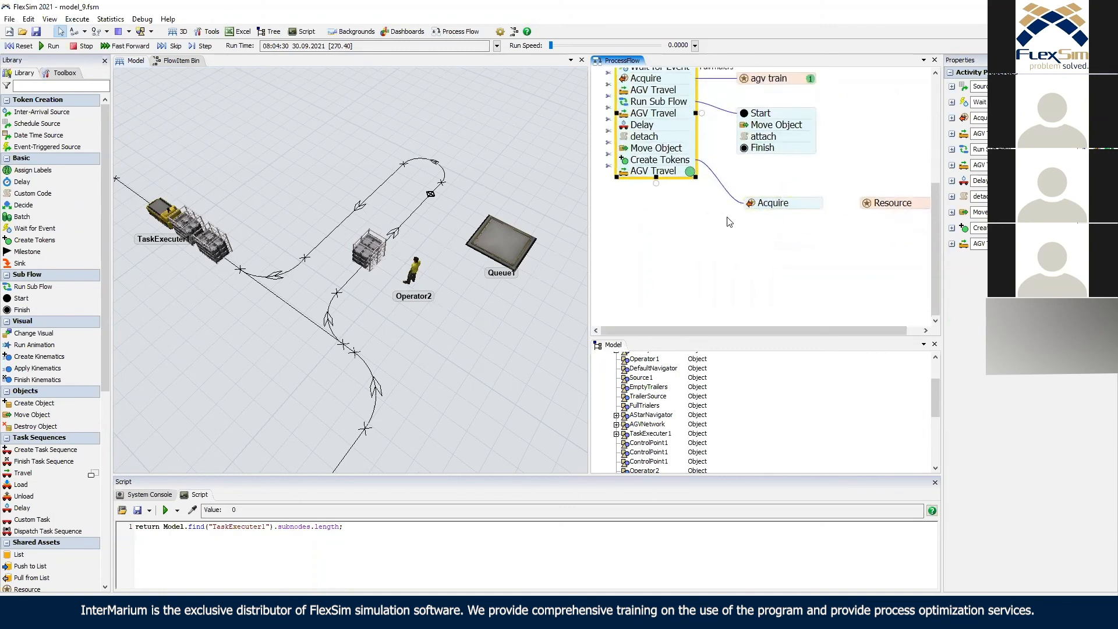
double_click(765, 226)
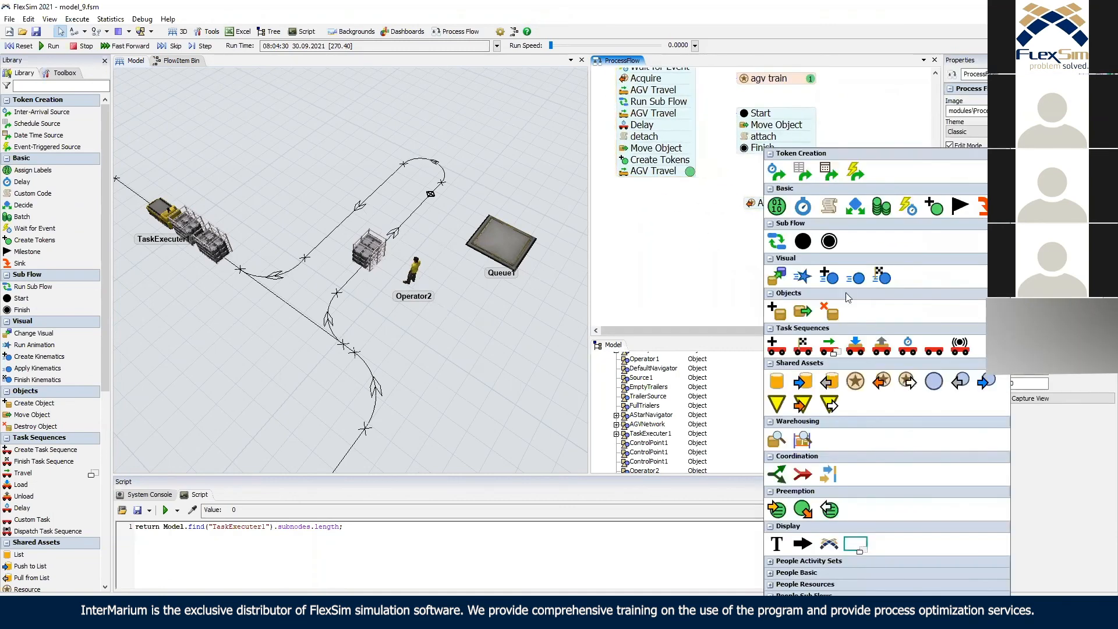
click(832, 348)
click(832, 348)
drag(781, 225, 767, 213)
double_click(774, 232)
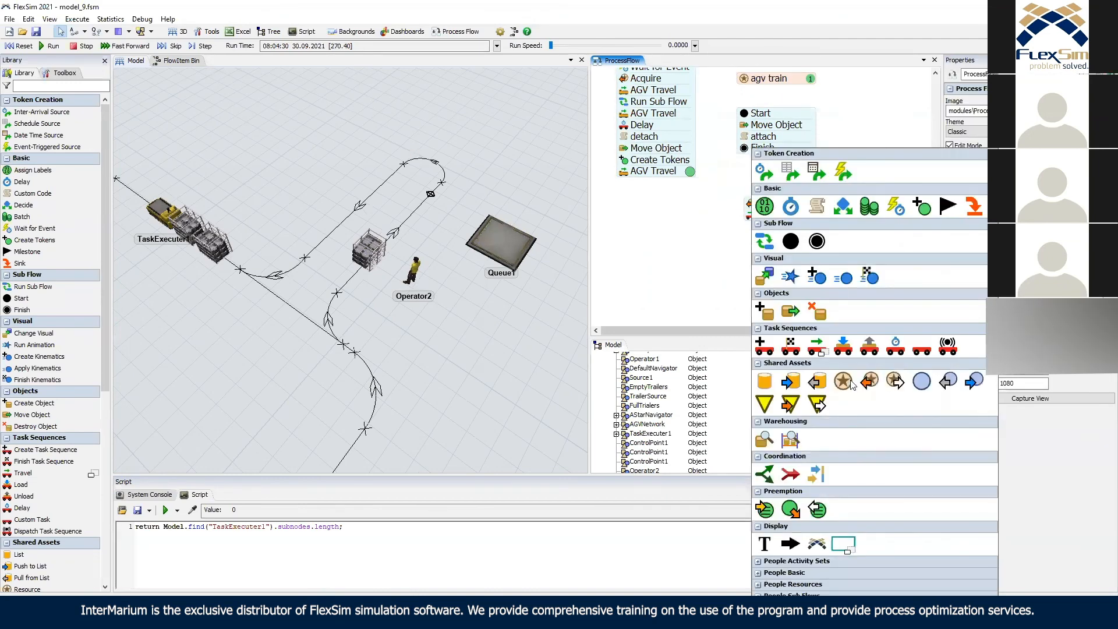
click(843, 346)
drag(783, 242, 783, 225)
Extend the operator block with a second Travel and an Unload activity after Load.
double_click(808, 272)
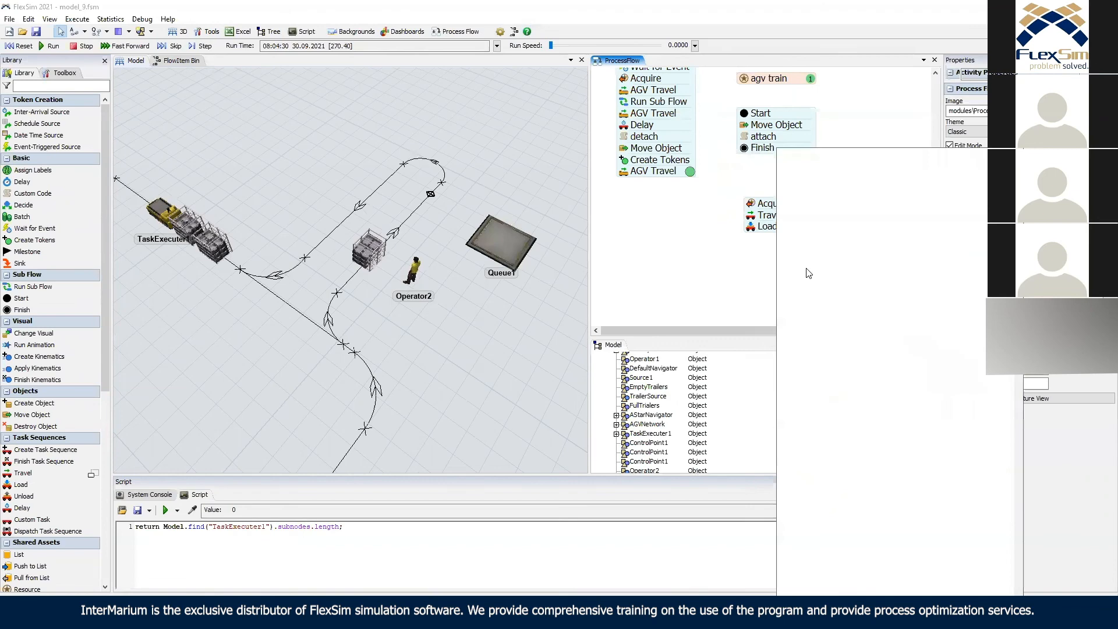
click(842, 348)
click(844, 348)
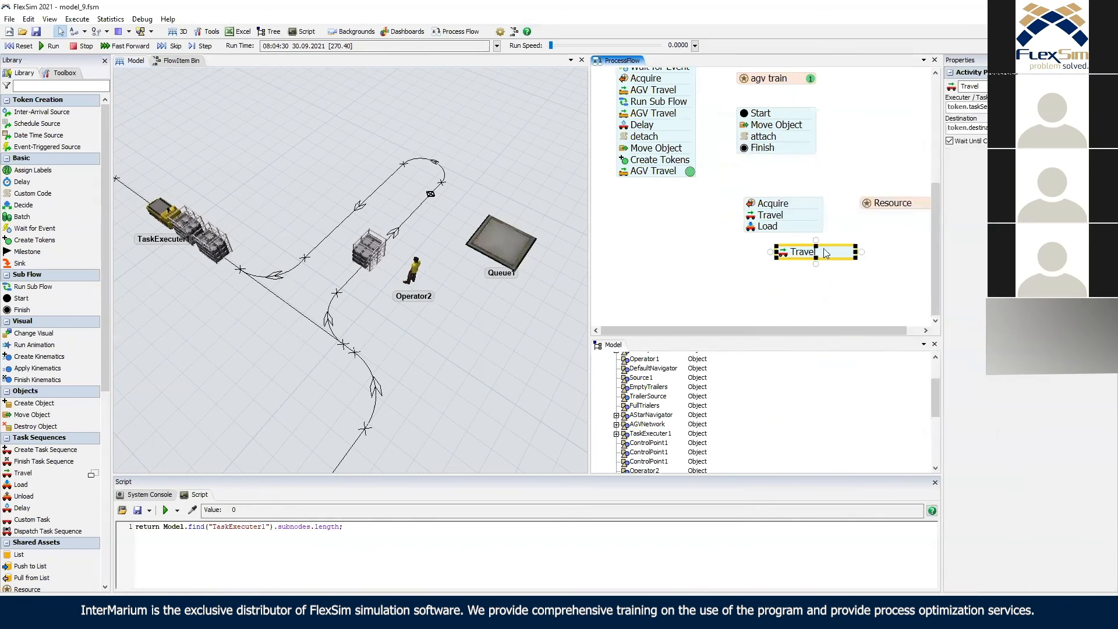
drag(805, 244, 777, 234)
double_click(820, 274)
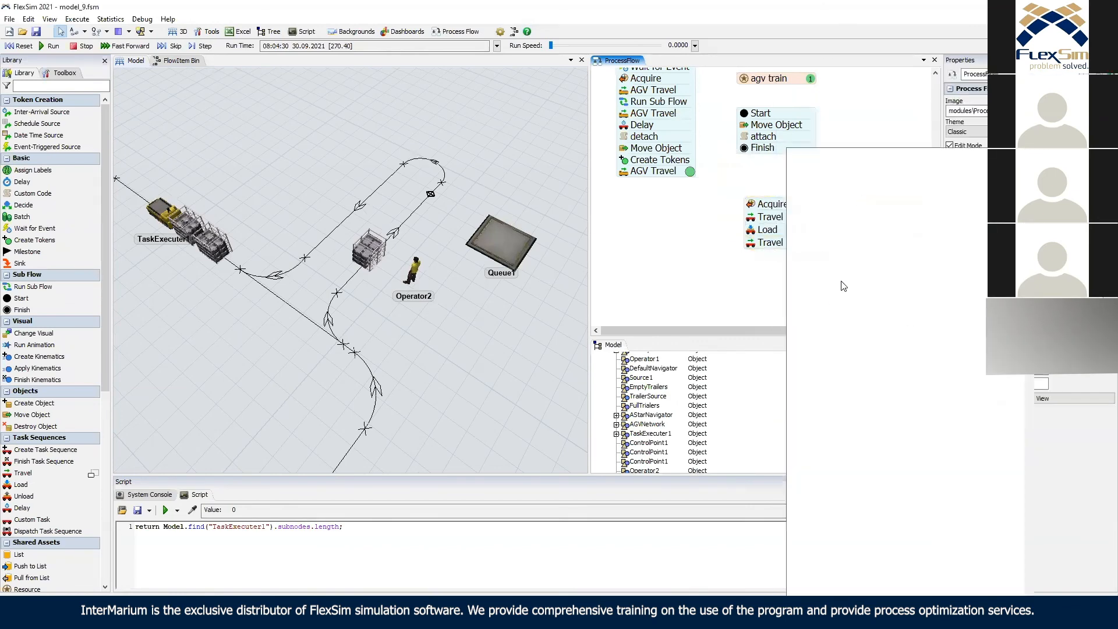
click(879, 345)
drag(826, 277, 767, 275)
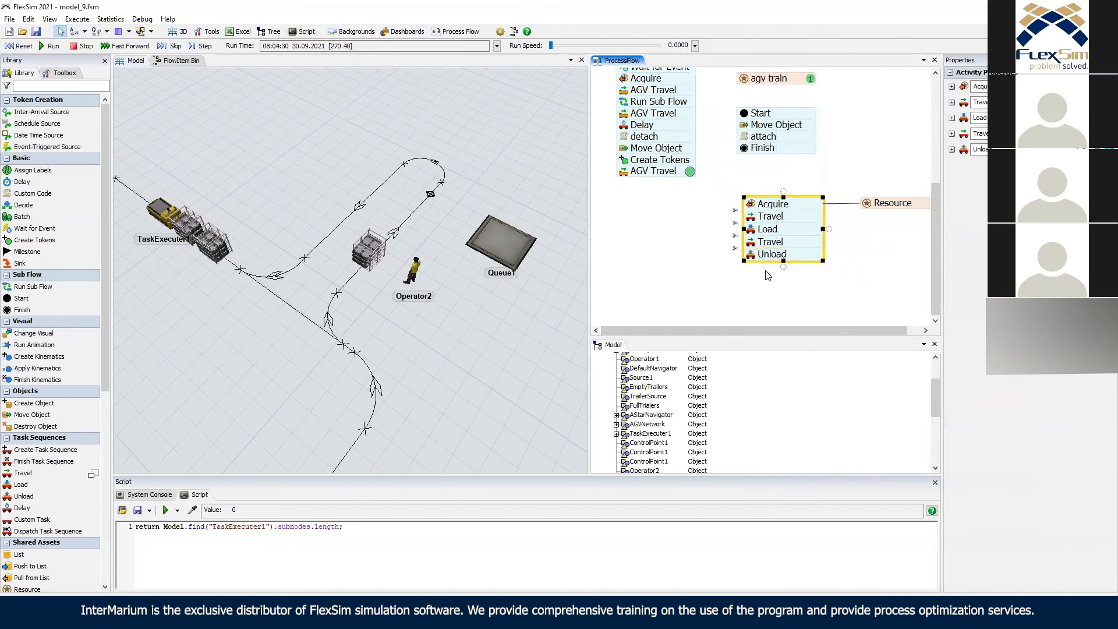
Check the first Travel's destination field and the object reference used in the main flow's final Move Object activity.
double_click(751, 219)
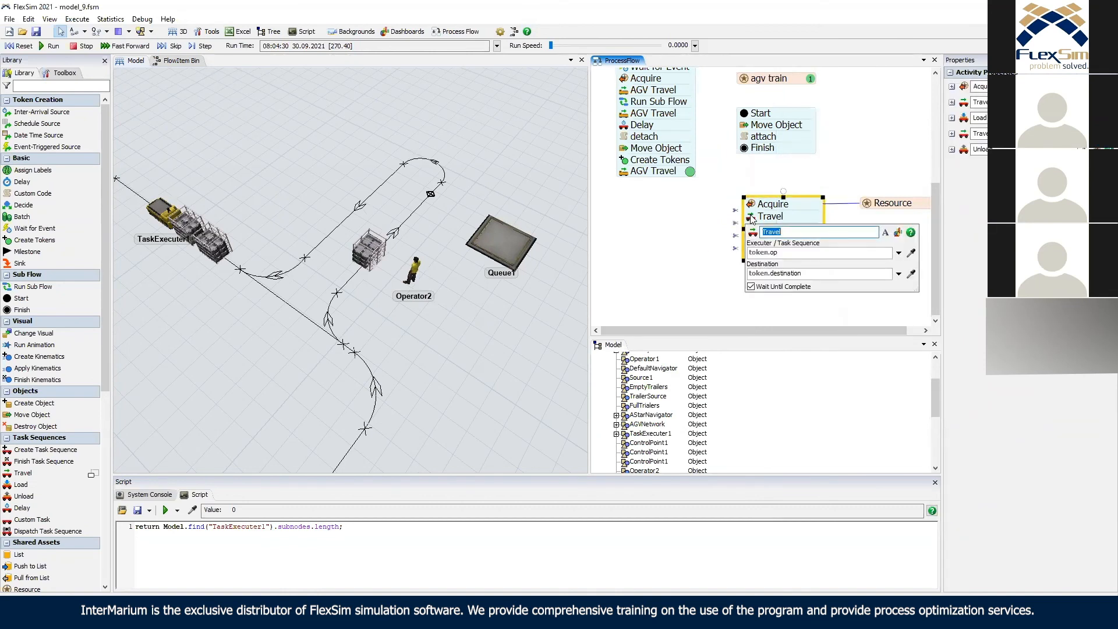
click(809, 274)
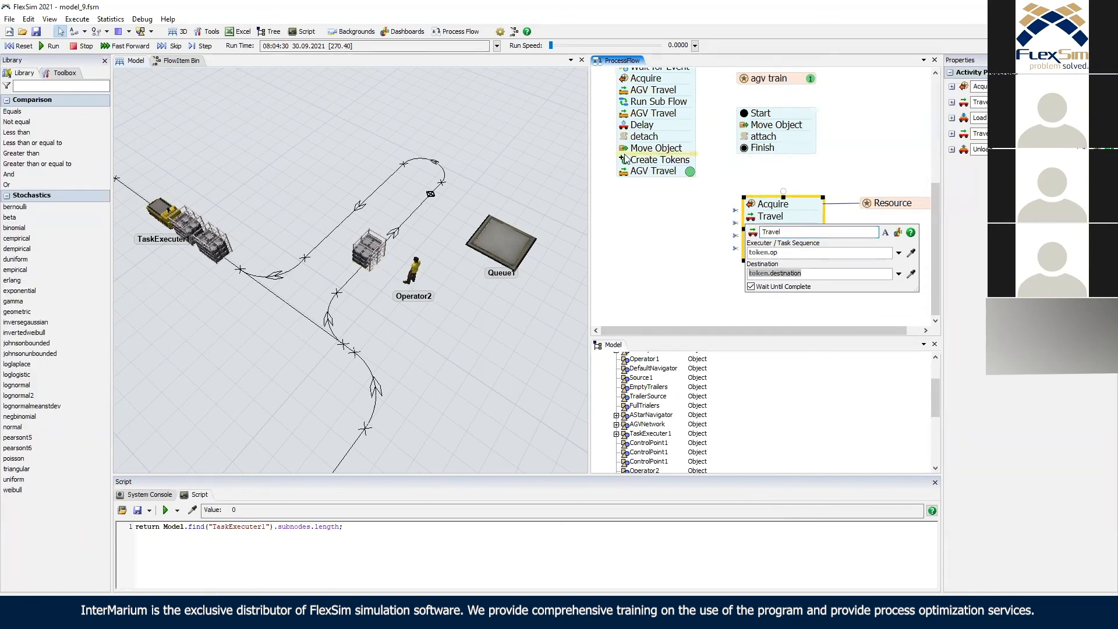
double_click(640, 148)
click(669, 184)
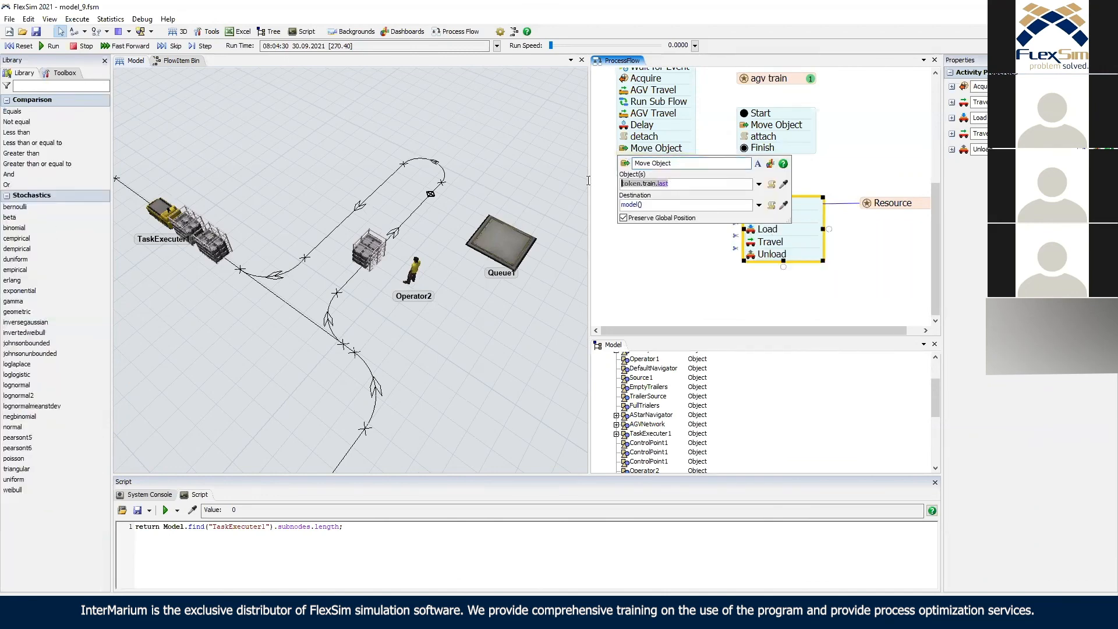
click(662, 231)
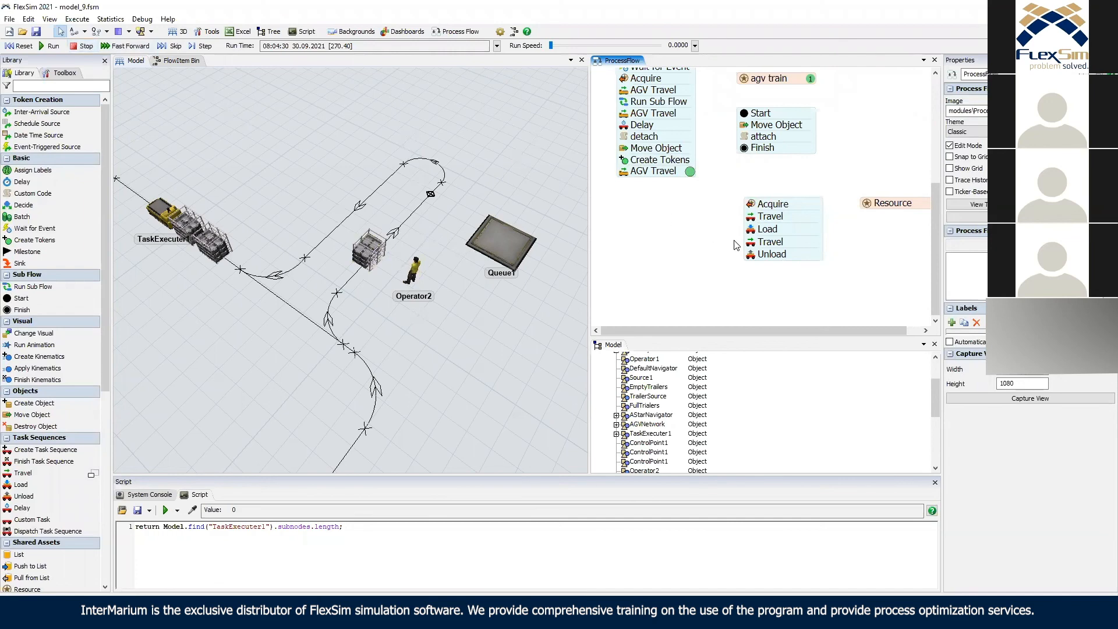
Insert an Assign Labels activity between detach and Move Object in the main flow.
double_click(648, 191)
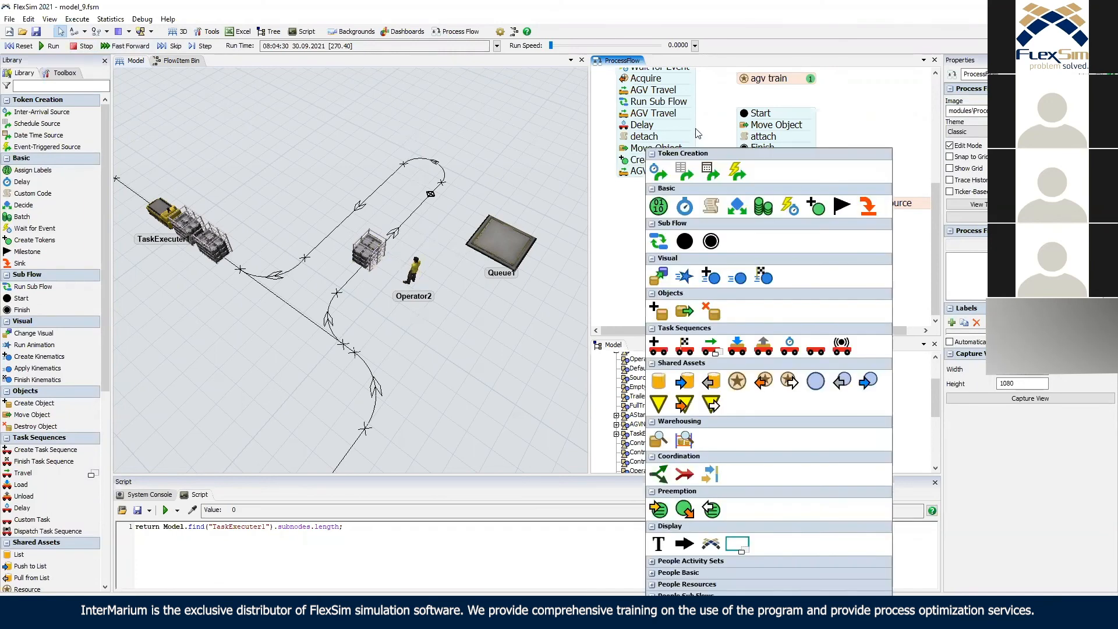
click(656, 209)
drag(674, 195, 636, 157)
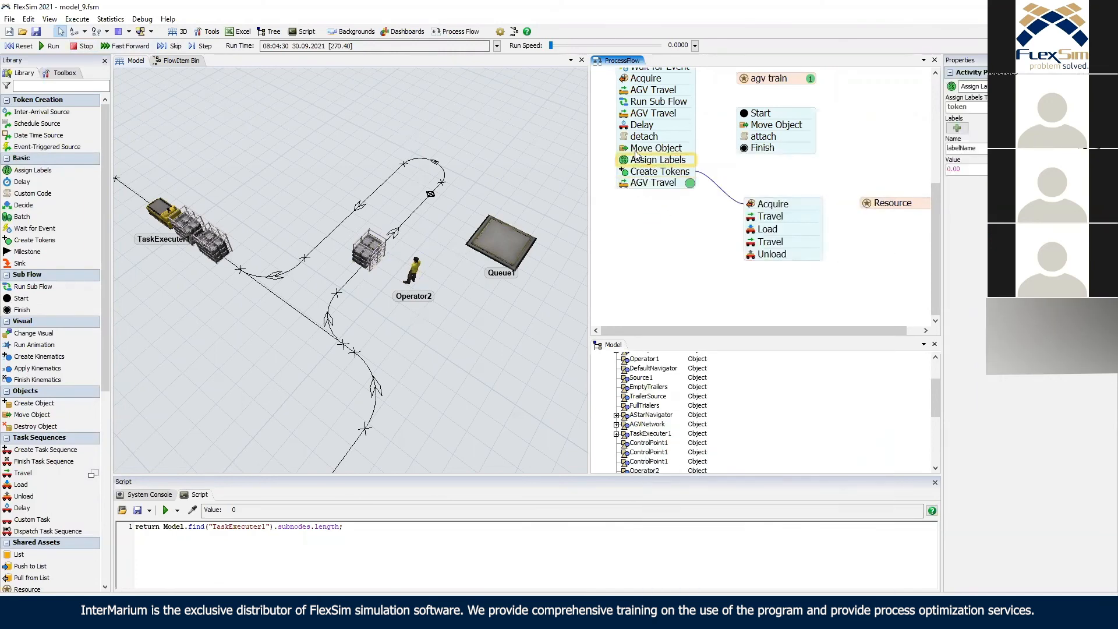
double_click(627, 163)
drag(676, 195, 629, 178)
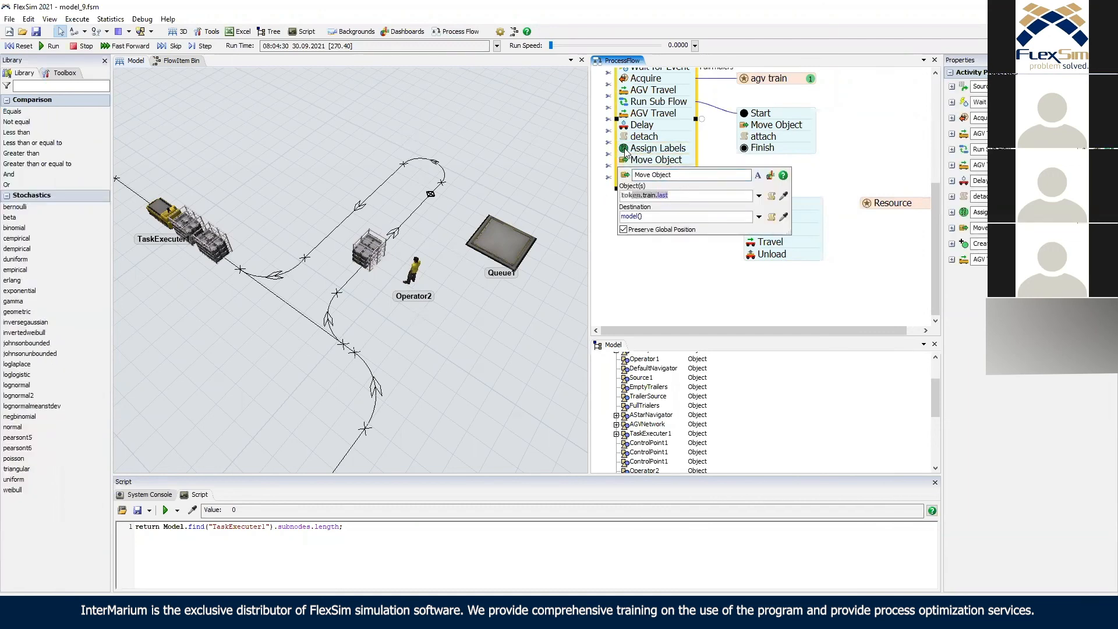
Set Assign Labels to create a label named trailer on the token with the value token.train.last.
double_click(626, 149)
drag(651, 225, 592, 225)
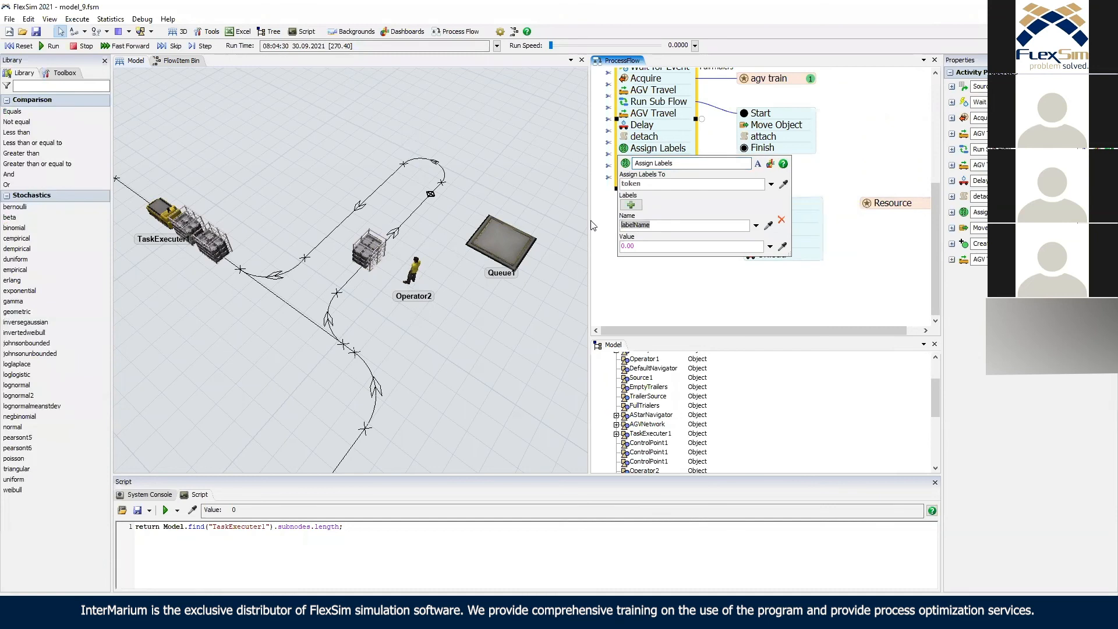
text(trailer)
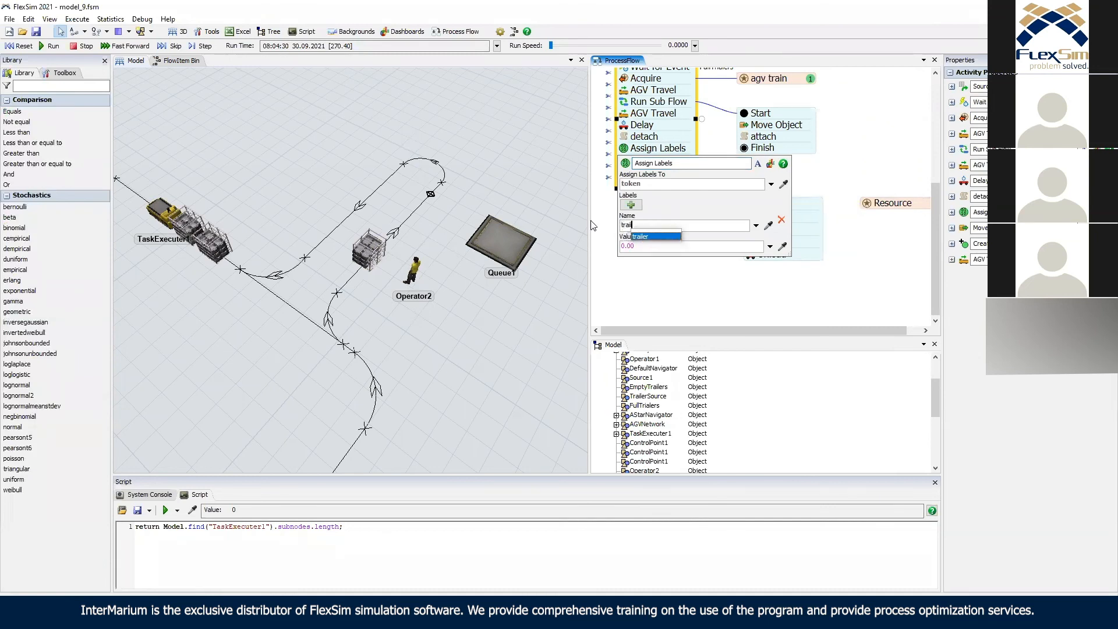
click(660, 249)
text(token.)
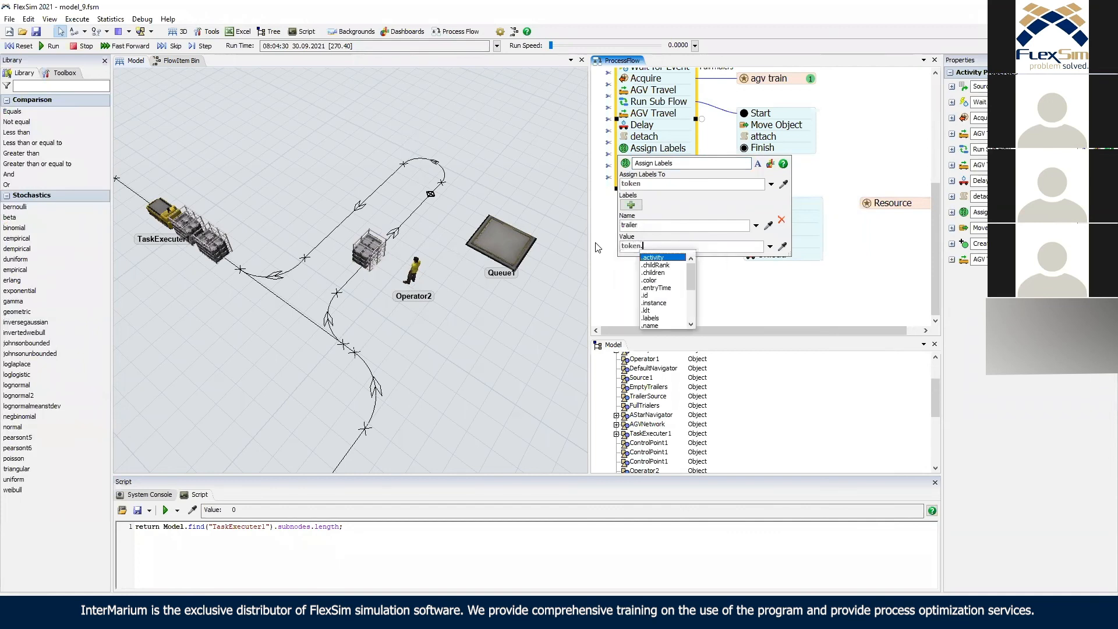
text(train.las)
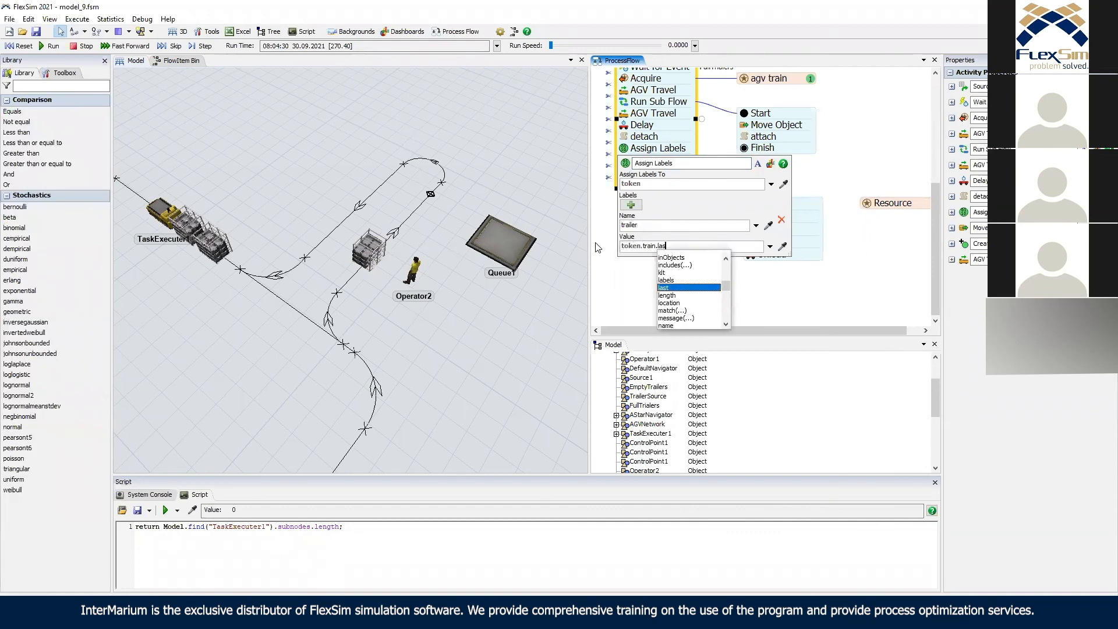
text(t)
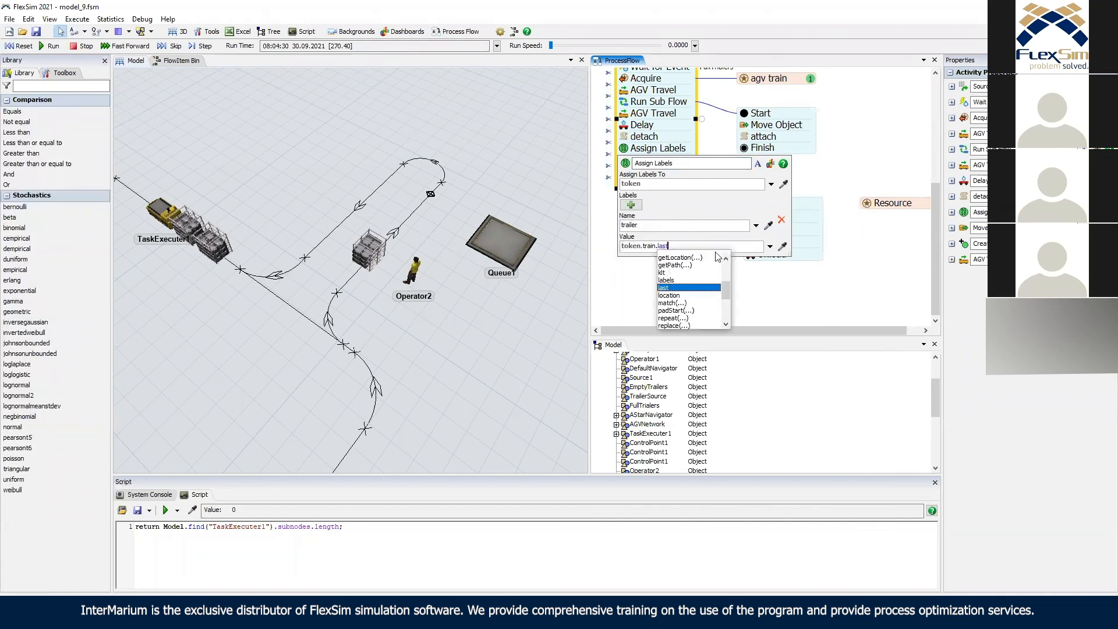
key(Return)
click(726, 196)
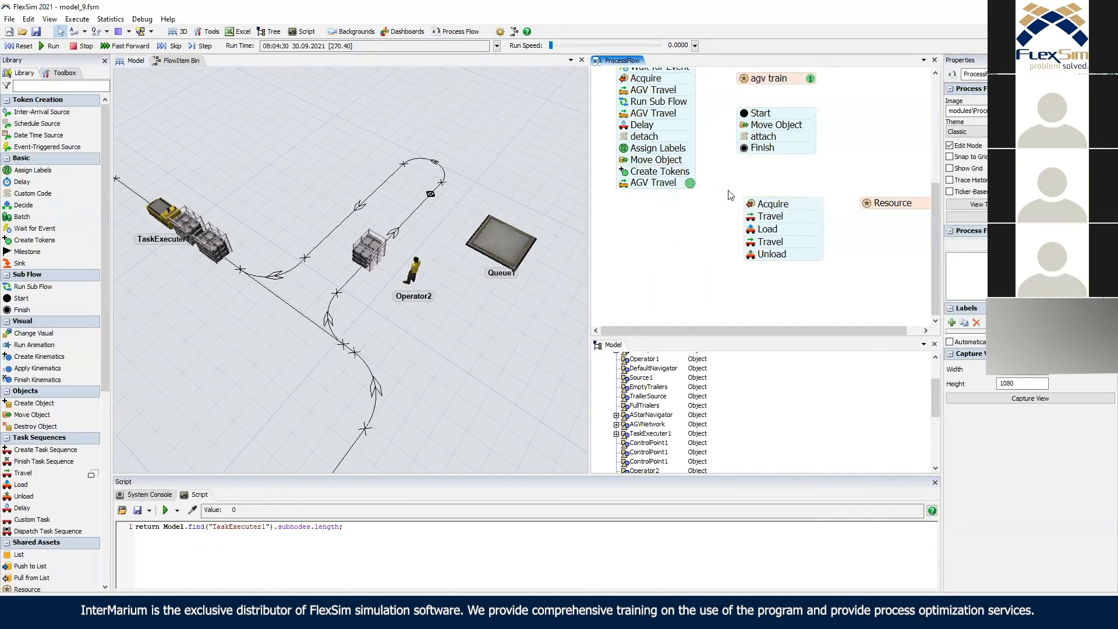
Configure Create Tokens to create Independent Tokens and copy labels to them on creation.
click(623, 173)
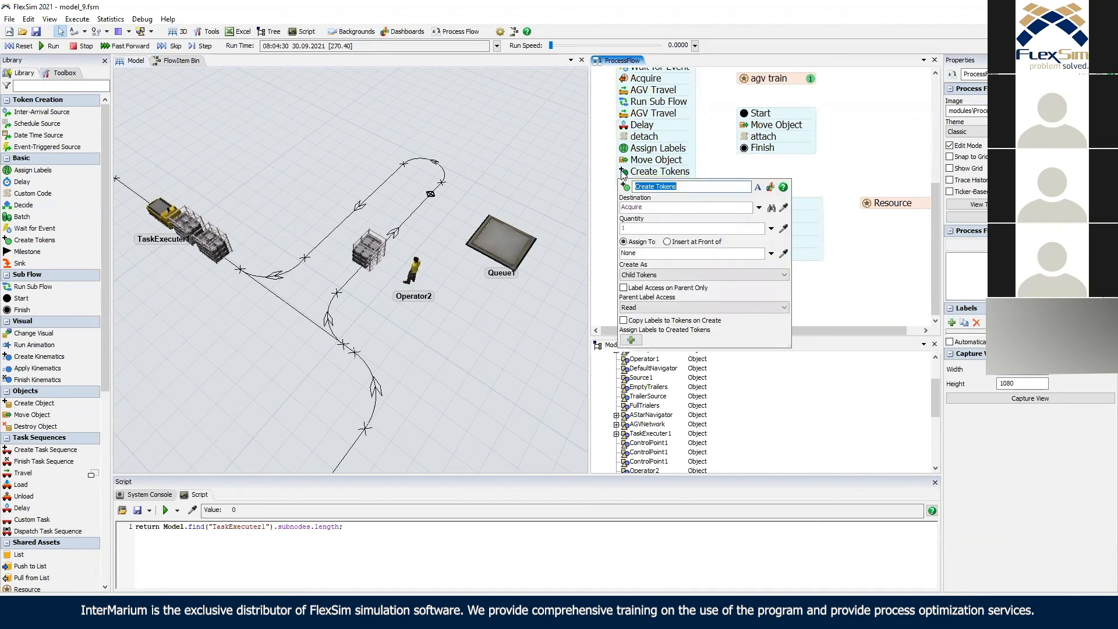
click(689, 276)
click(689, 285)
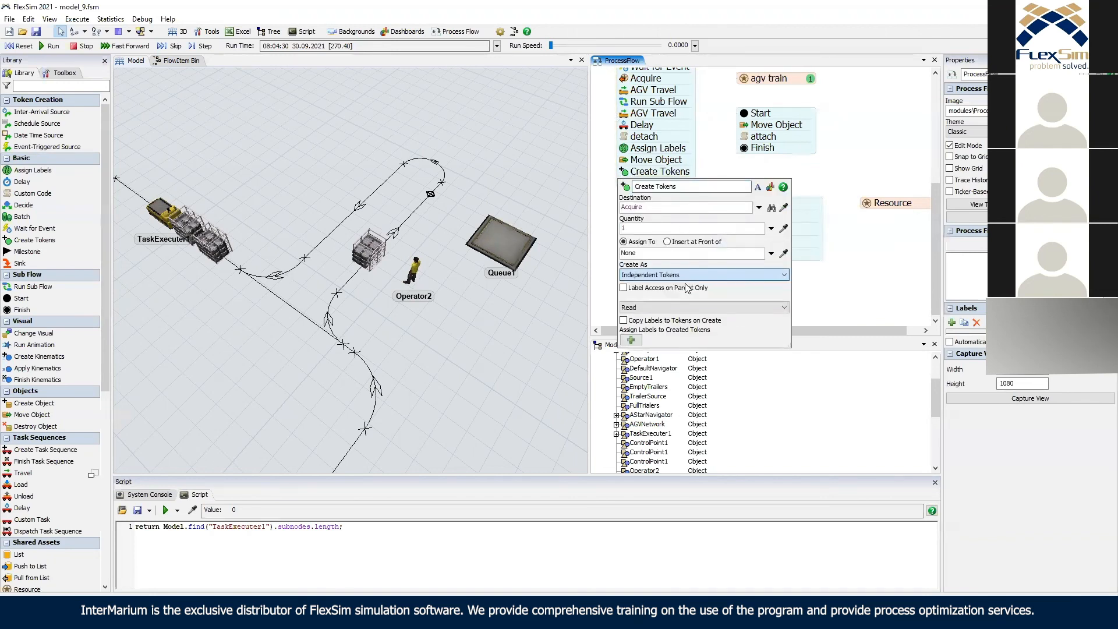
click(624, 320)
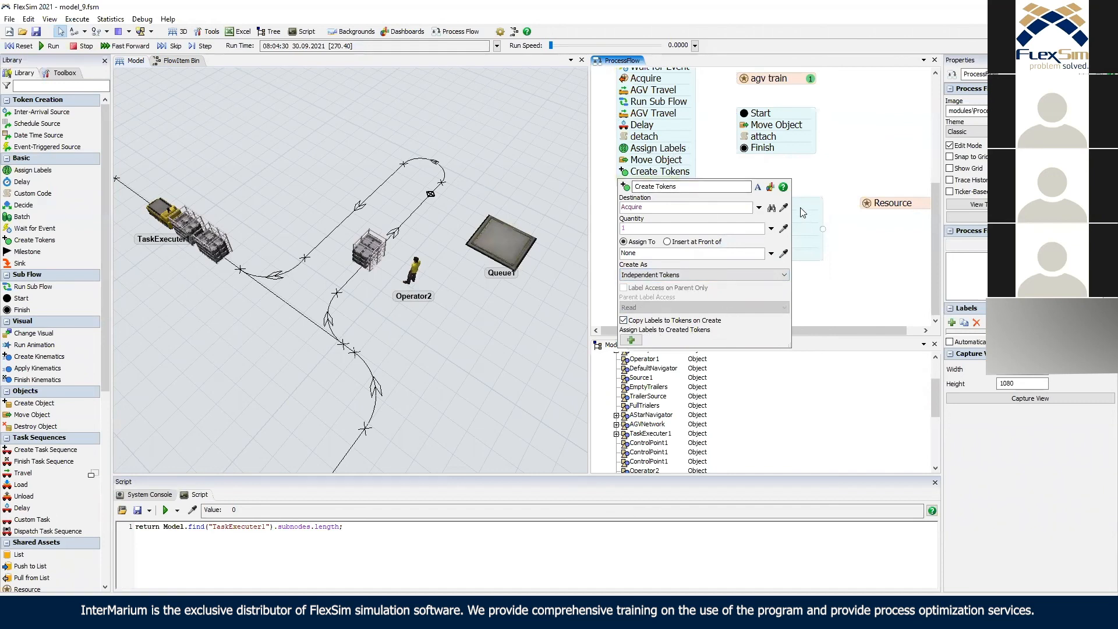
click(715, 174)
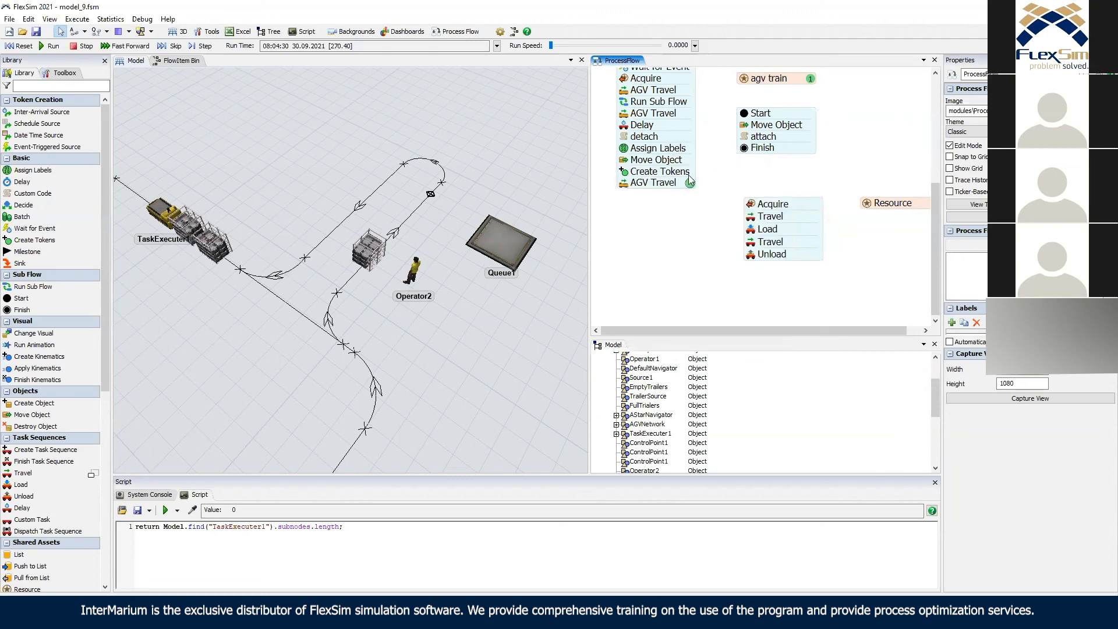
Separate the Travel, Load, Travel and Unload block from the Acquire above it and reset the model.
click(745, 212)
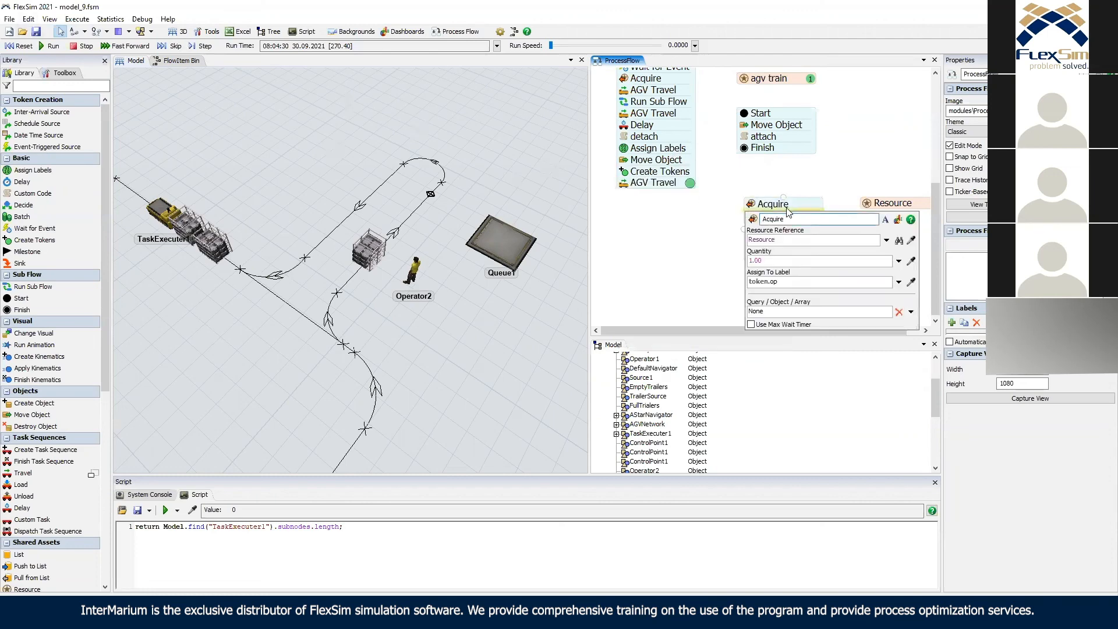
click(734, 210)
drag(776, 228, 775, 249)
click(722, 204)
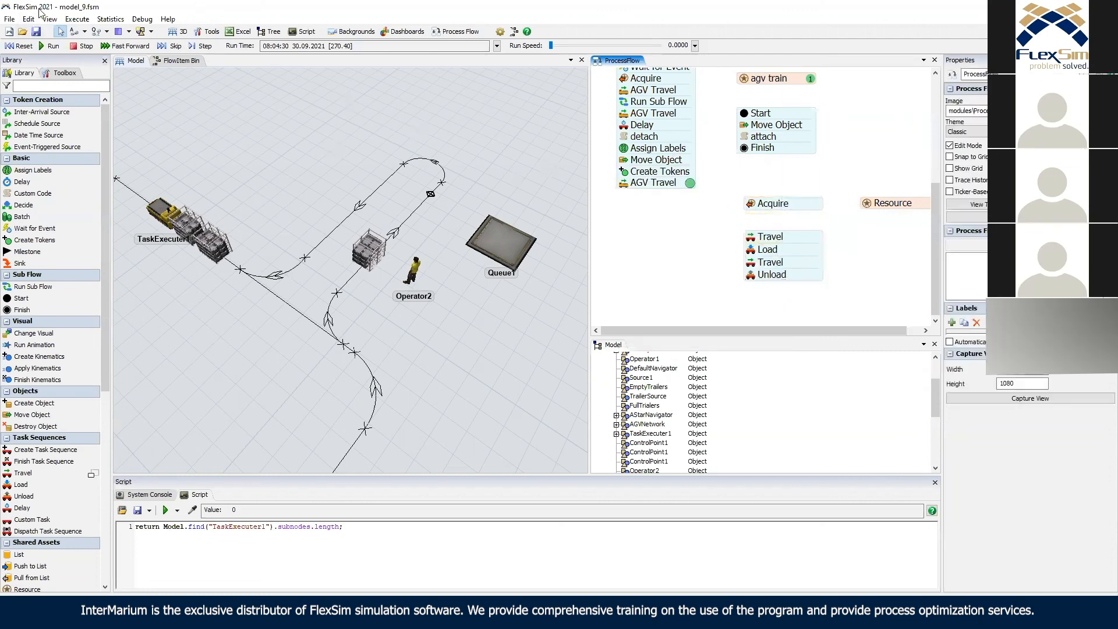
click(22, 46)
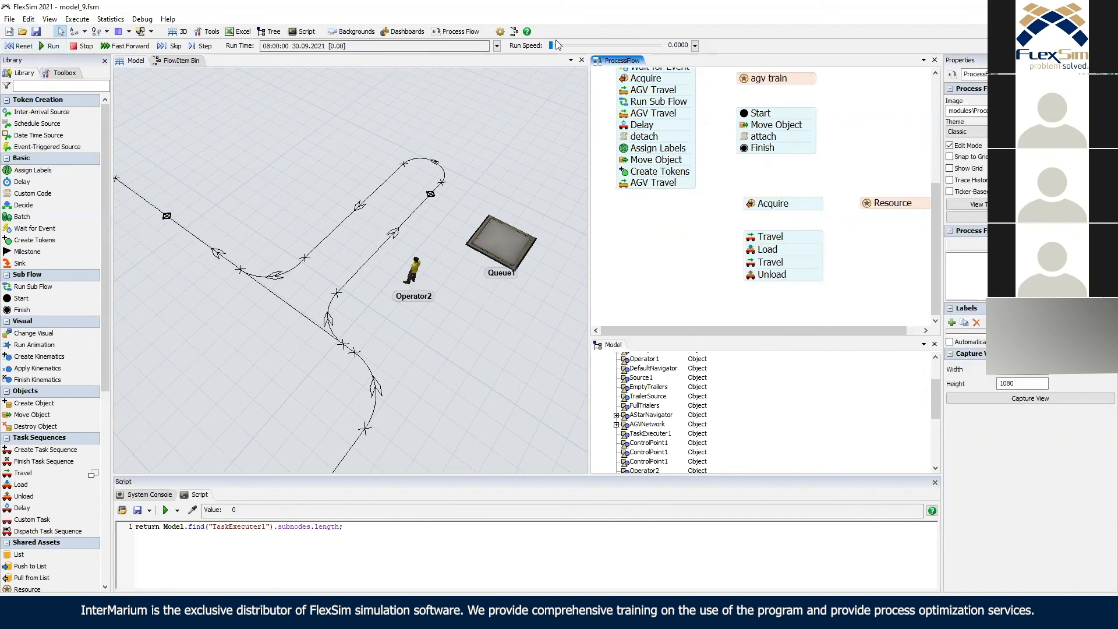
Run the model at increased speed until the train leaves the branch, then inspect the token's labels at the Acquire activity.
drag(555, 49, 567, 47)
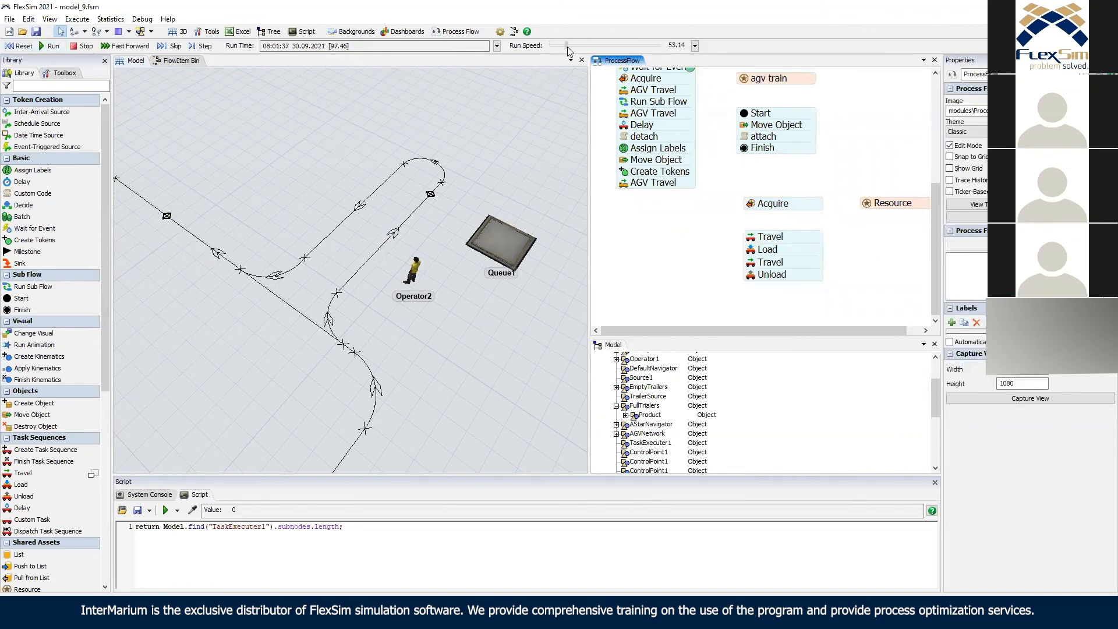
drag(568, 47, 546, 47)
click(815, 206)
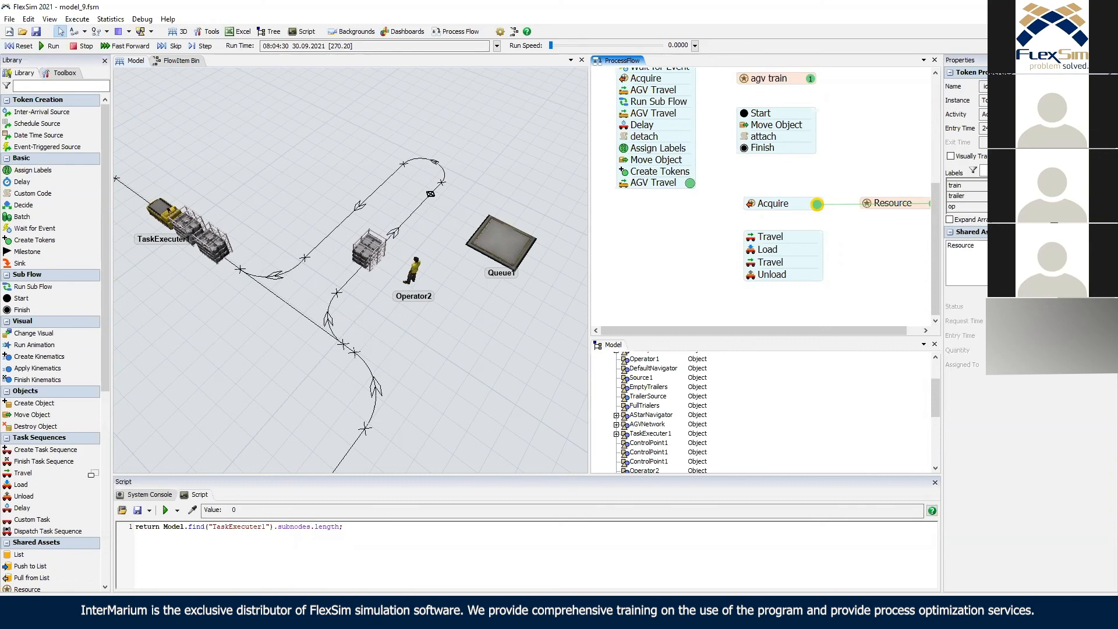
Set the operator Acquire activity to assign the acquired resource to the label token.op_line.
double_click(752, 204)
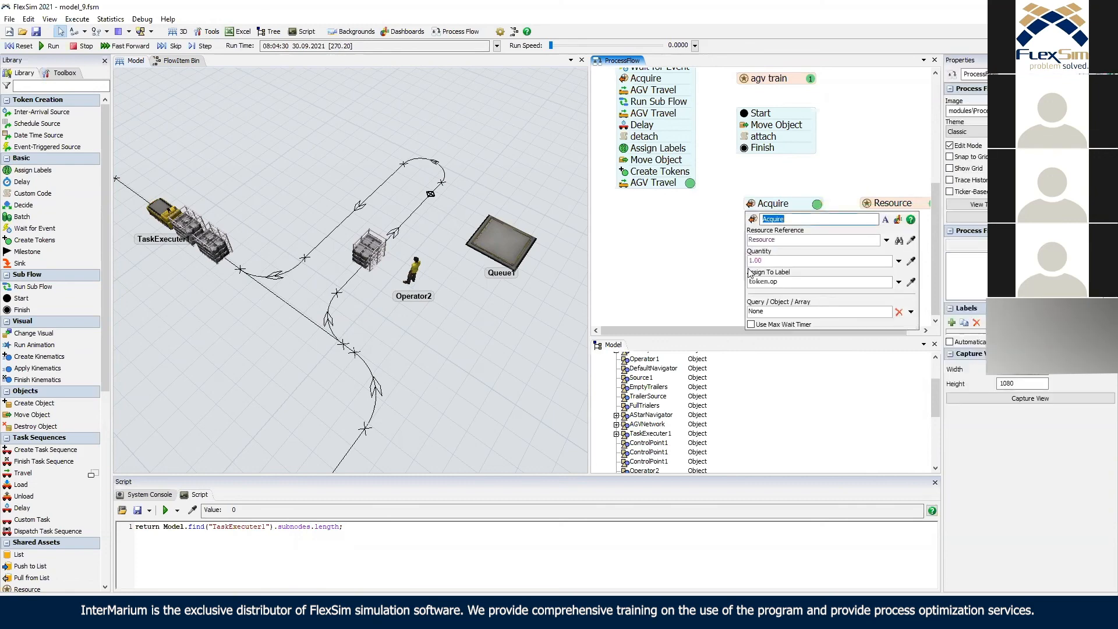
click(778, 282)
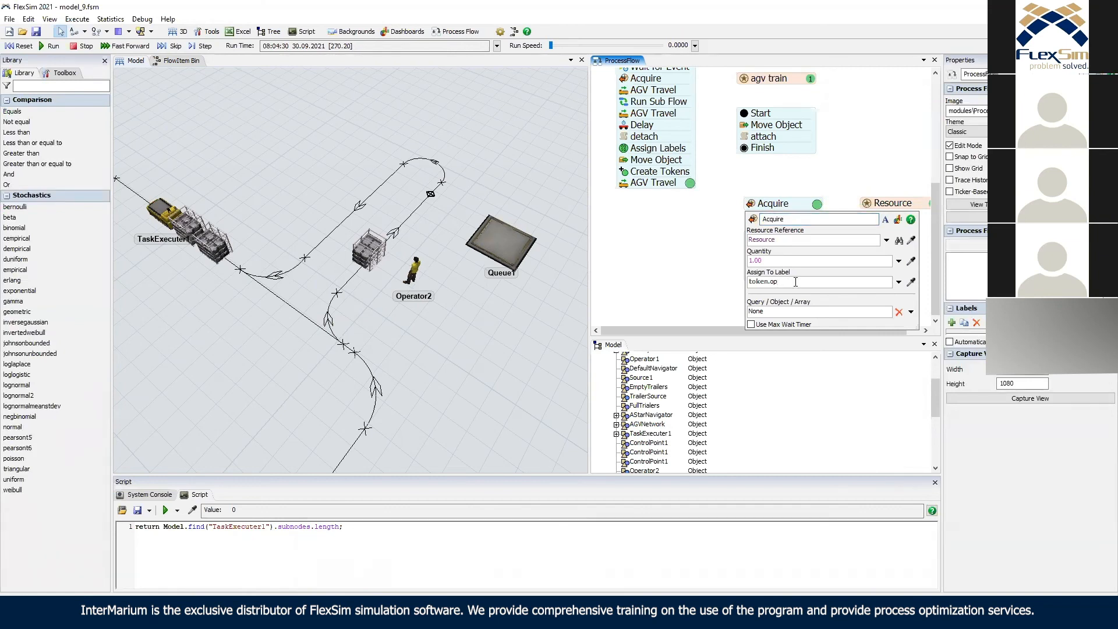
text(_line)
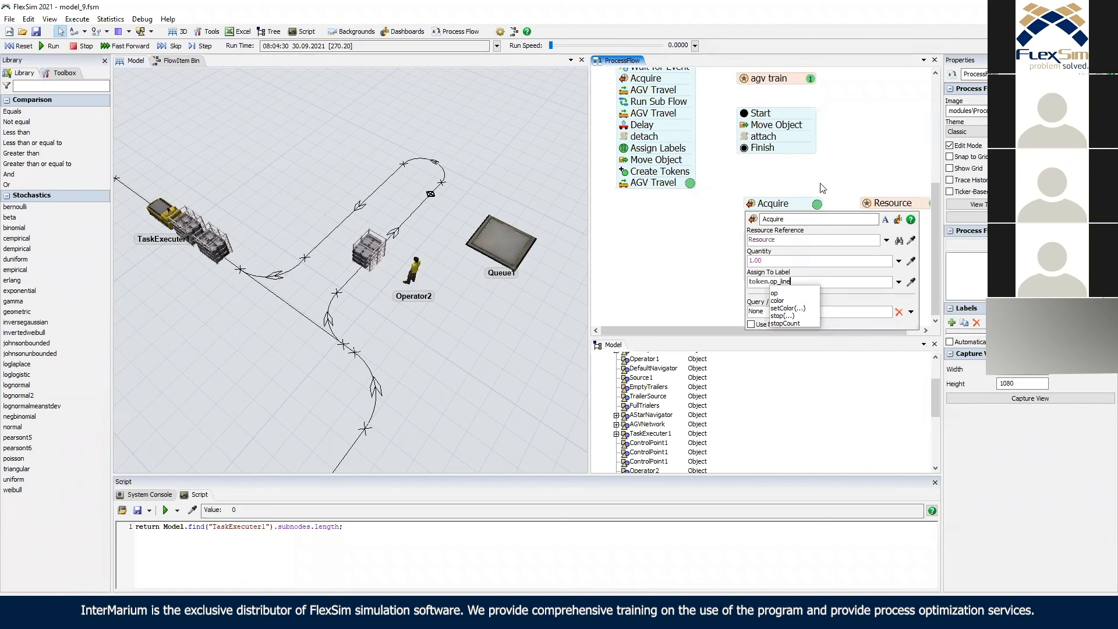
click(817, 204)
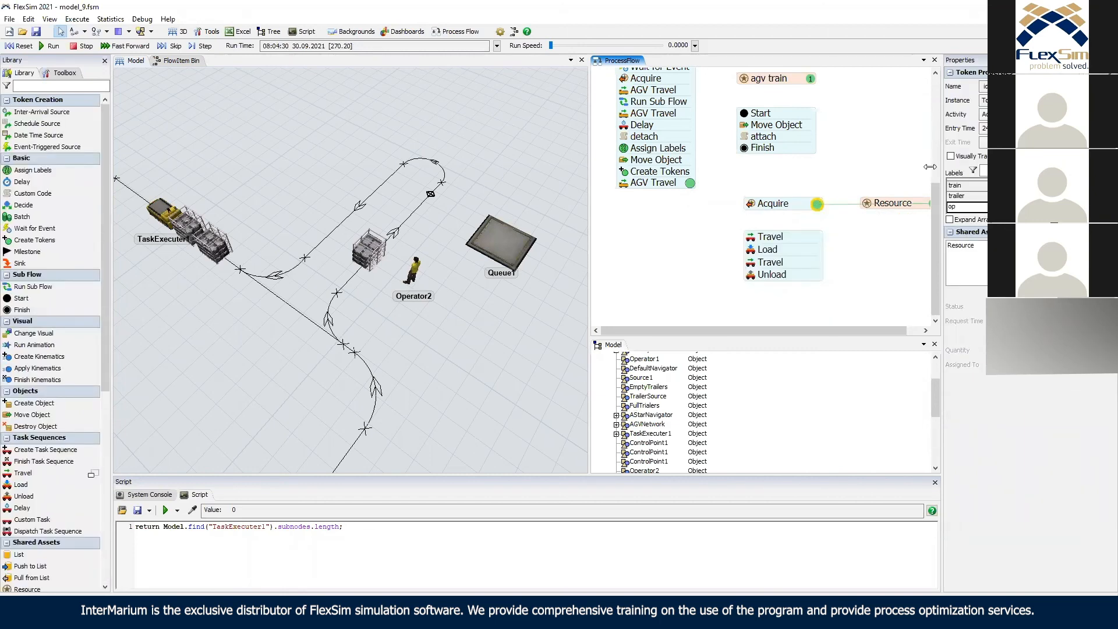
Reattach the Travel, Load, Travel and Unload block beneath Acquire and reset the model.
drag(801, 243, 800, 223)
click(816, 203)
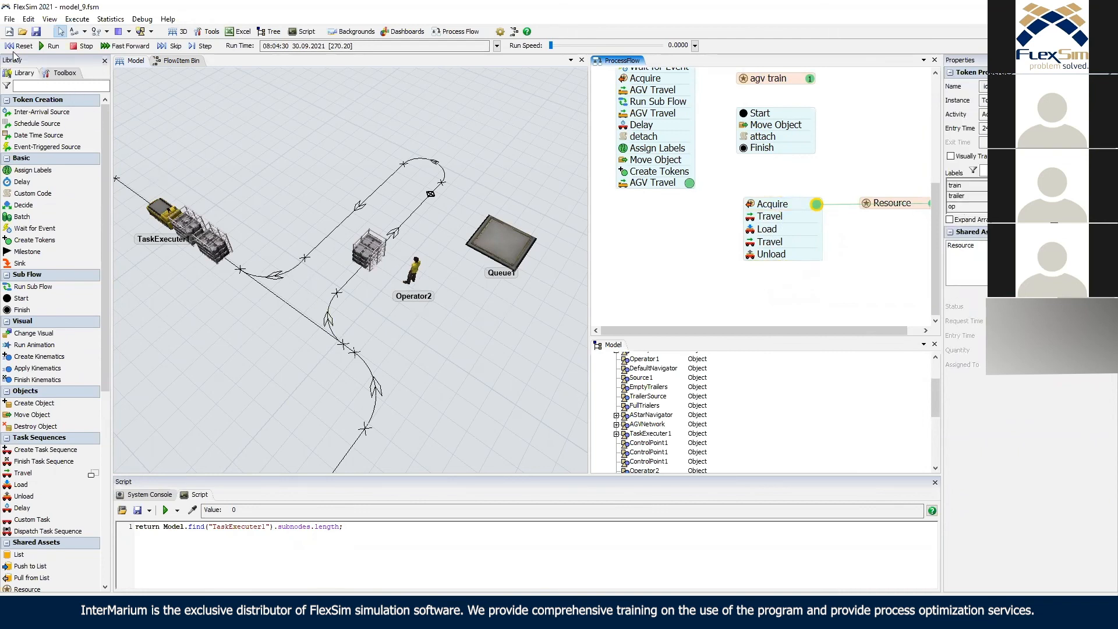
click(20, 46)
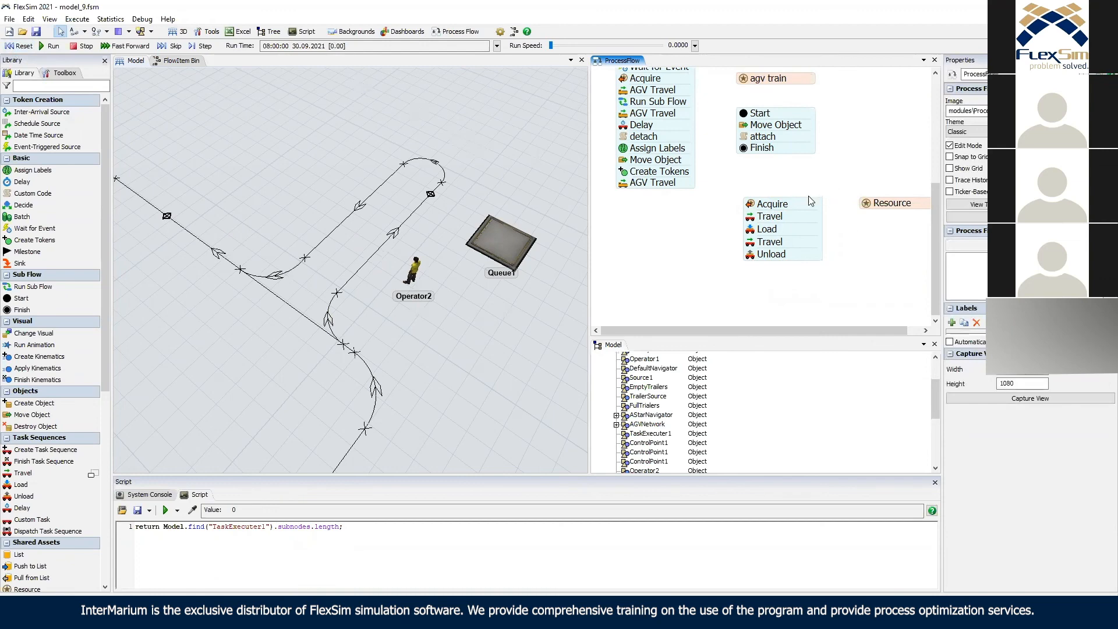
Set the destination of the first Travel activity below Acquire to token.trailer.
double_click(760, 218)
double_click(817, 276)
text(trailer)
key(Return)
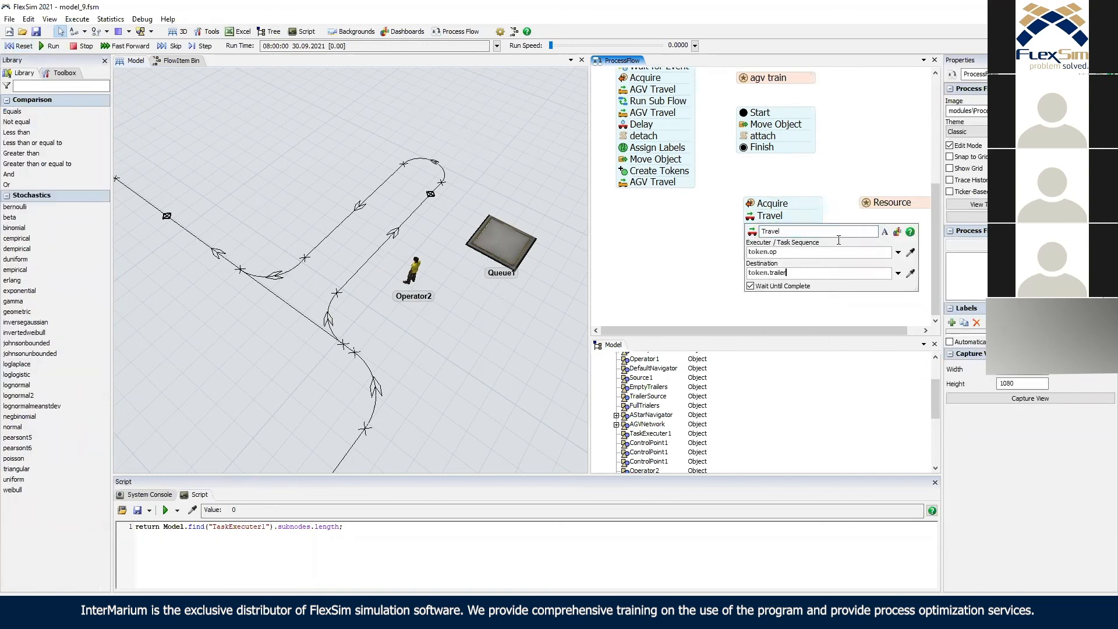
click(787, 215)
Set the Load activity's executer to the token's op_line label.
double_click(757, 228)
double_click(791, 265)
text(op_ref)
double_click(796, 307)
click(793, 211)
Set the first Travel activity's executer to token.op_line.
double_click(769, 216)
double_click(792, 252)
text(op_)
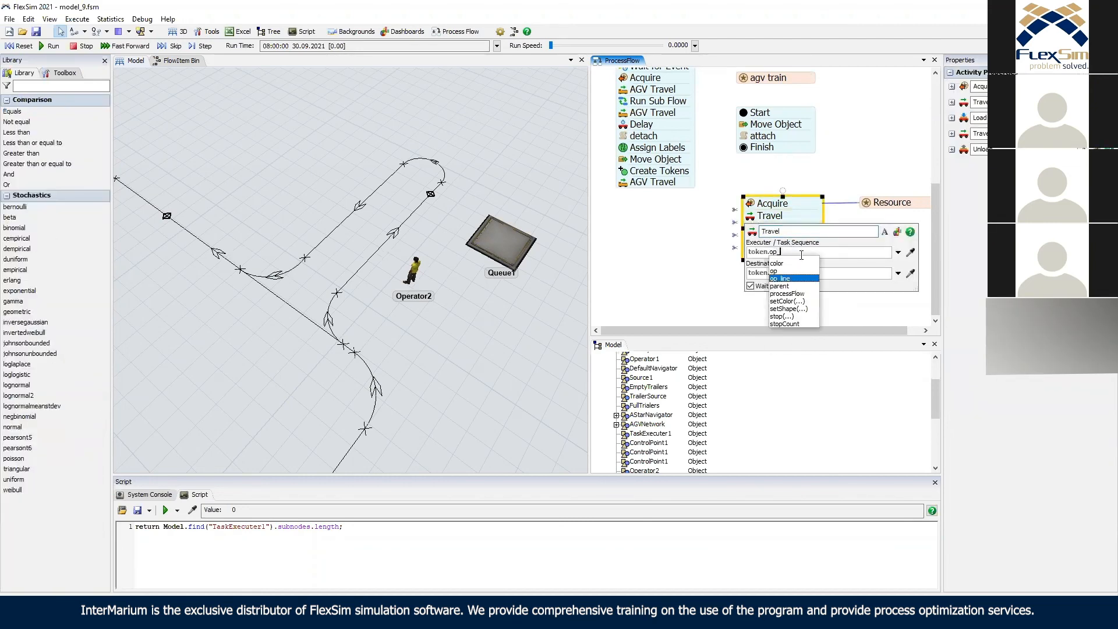
double_click(801, 279)
click(786, 306)
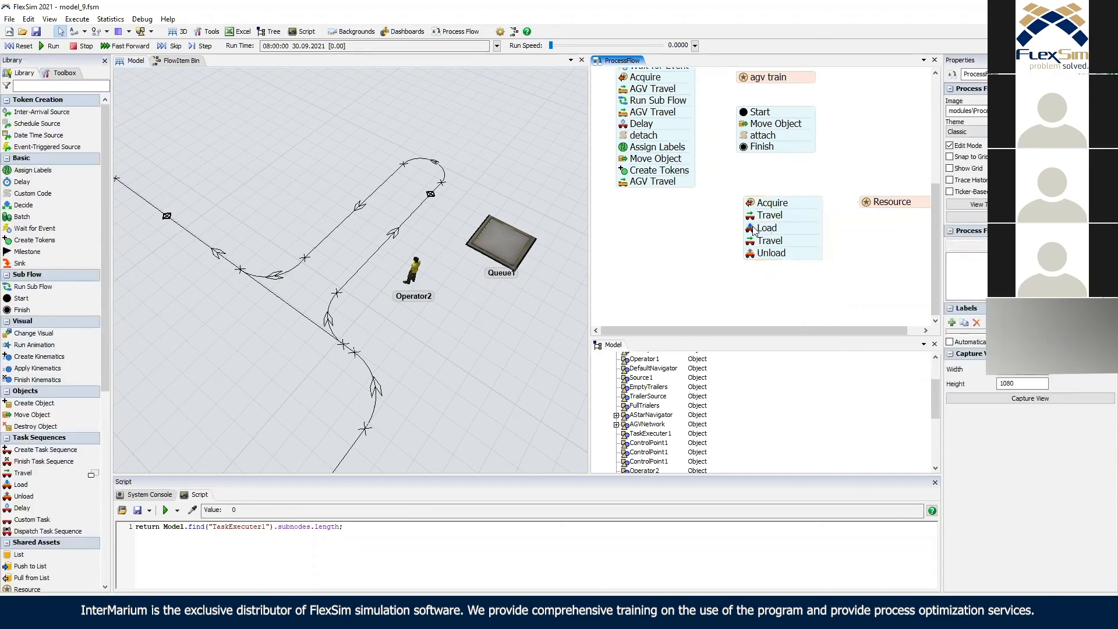
Set the Load activity's item to token.trailer.
double_click(767, 227)
double_click(795, 286)
text(trailer)
key(Return)
click(717, 228)
Configure the second Travel activity with executer token.op_line and Queue1 in the 3D model as its destination.
double_click(752, 240)
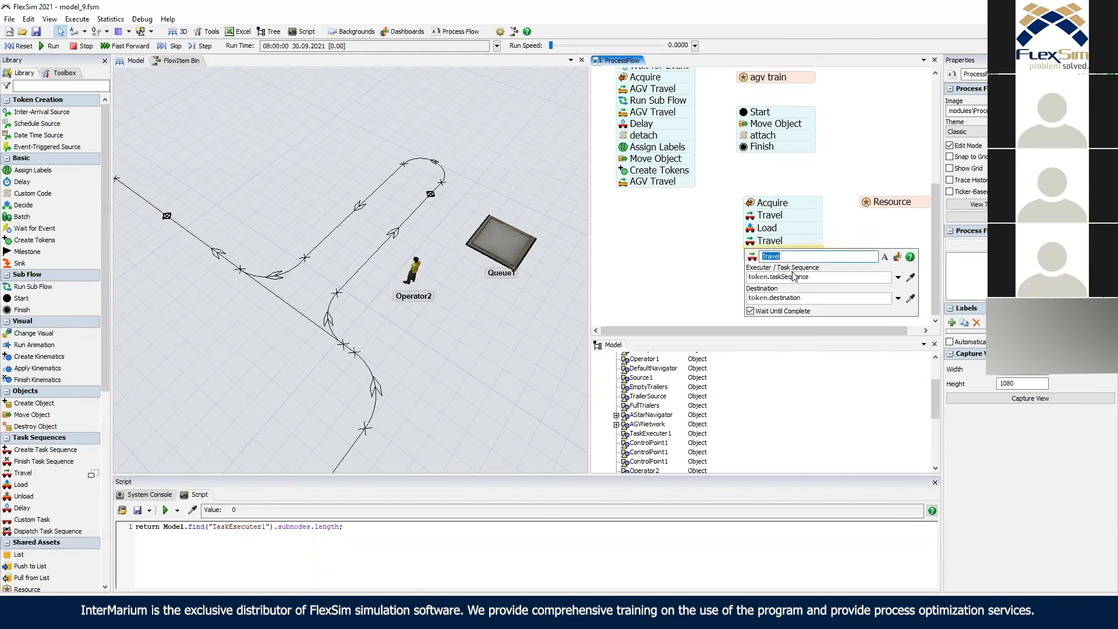
double_click(796, 277)
text(op)
double_click(804, 326)
double_click(816, 298)
click(910, 298)
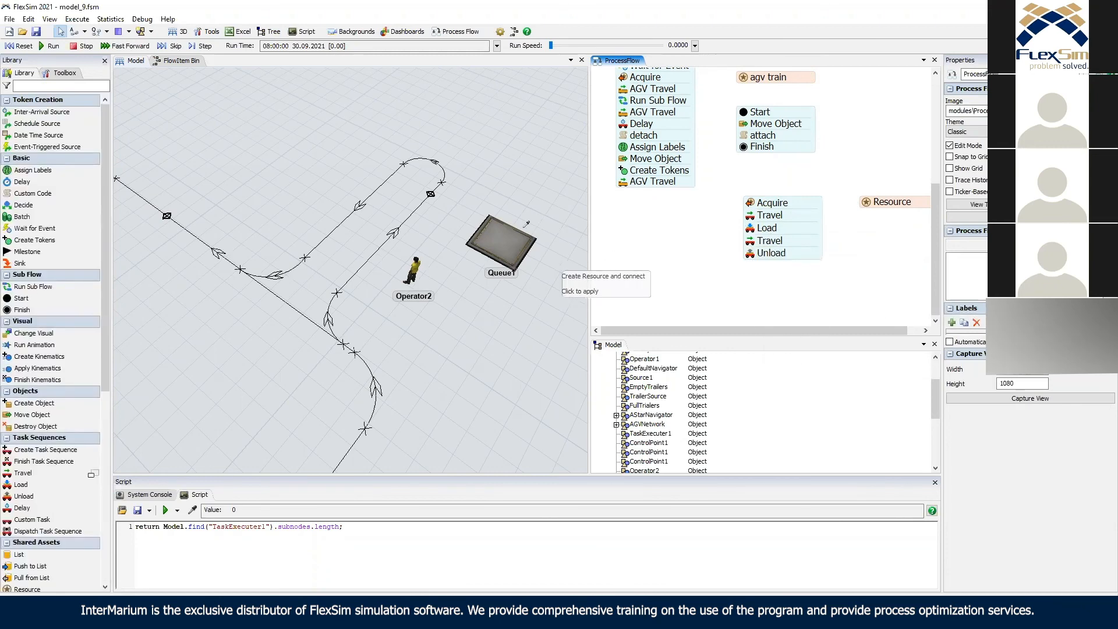
click(514, 235)
click(550, 242)
click(730, 252)
Configure the Unload activity with executer token.op_line, item token.trailer and Queue1 as the station.
double_click(751, 254)
double_click(790, 291)
text(op)
double_click(792, 331)
text(_line)
double_click(804, 312)
text(trailer)
key(Return)
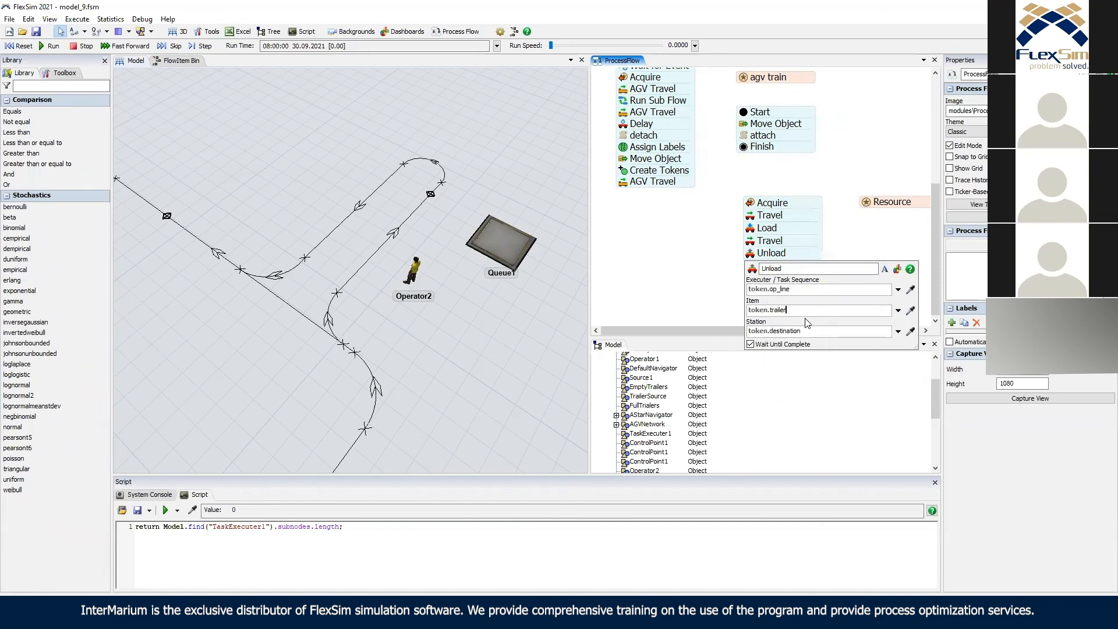
click(910, 332)
click(500, 247)
click(527, 253)
click(697, 265)
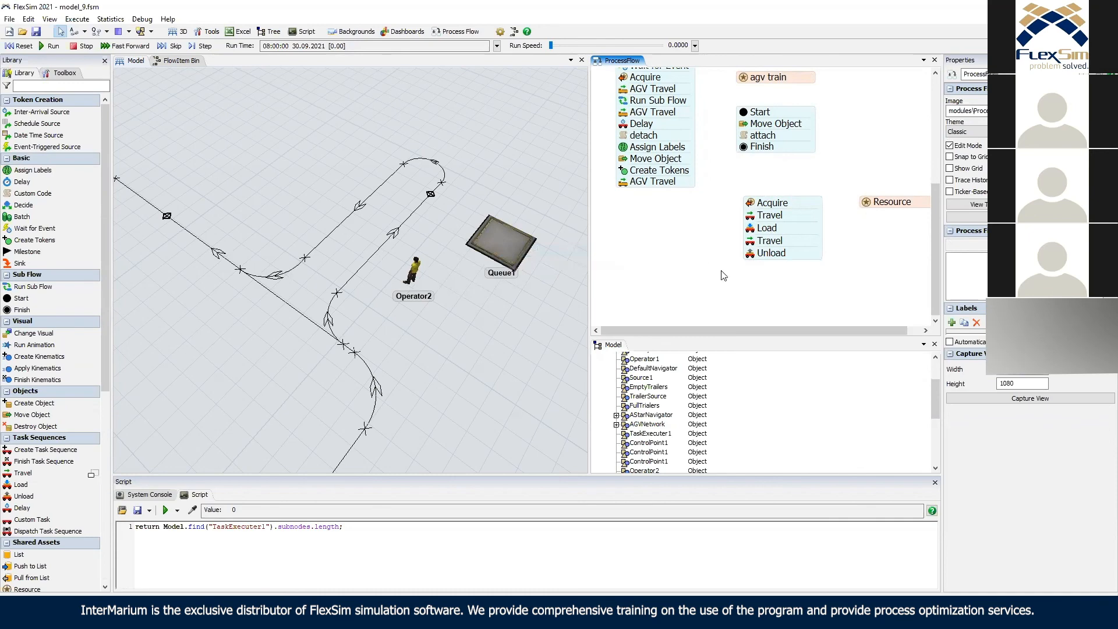
Add a Release activity below Unload and set its assigned resource to token.op_line.
double_click(744, 276)
click(885, 383)
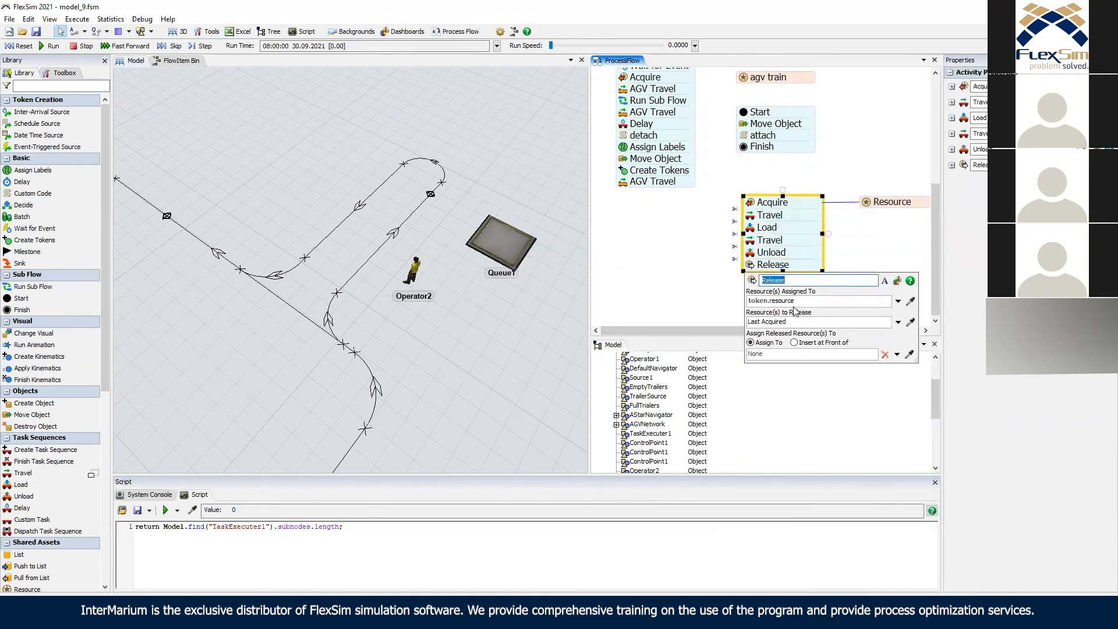
double_click(809, 300)
text(op_line)
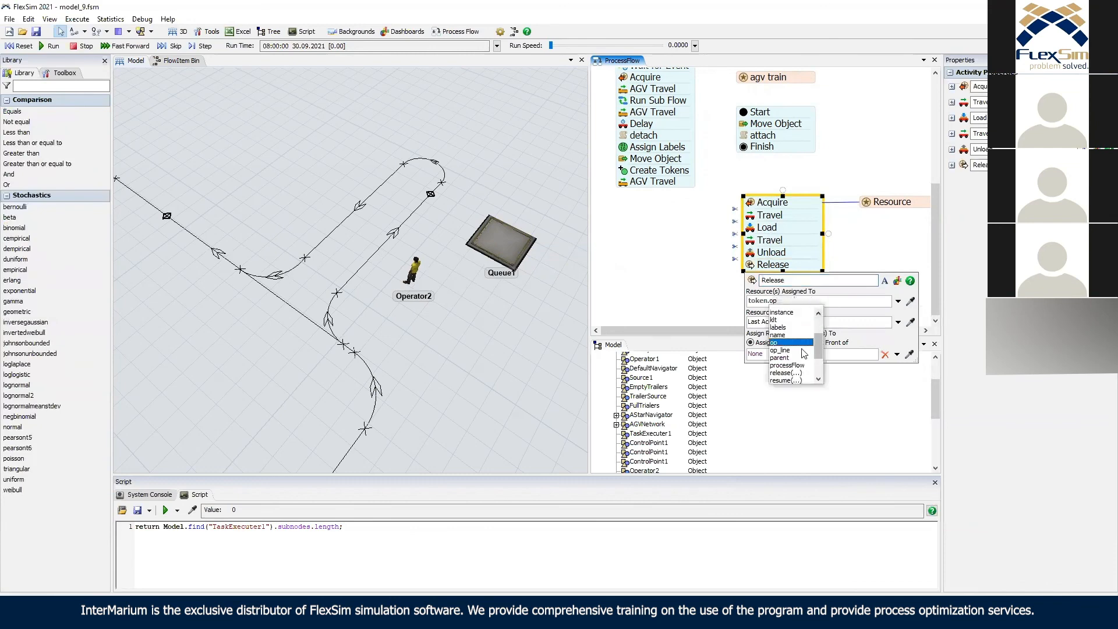
double_click(812, 343)
click(834, 256)
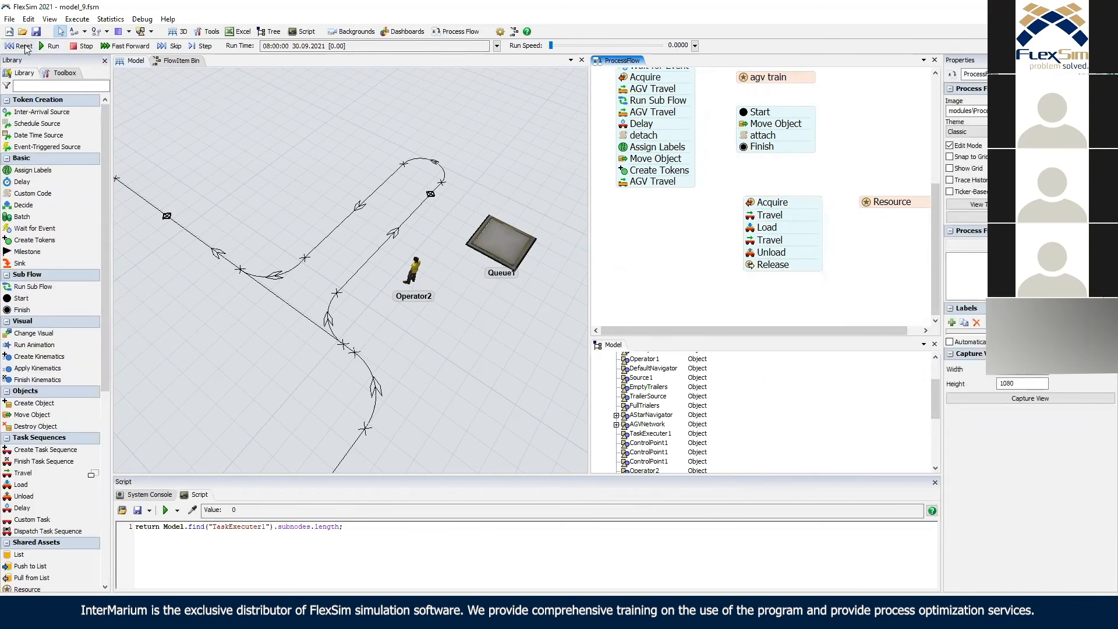
Run the simulation in an overview of the model and adjust the run speed to about 8.35 while Operator1 fills the trailers.
right_drag(236, 147, 241, 227)
scroll(241, 227, down, 5)
drag(241, 227, 323, 227)
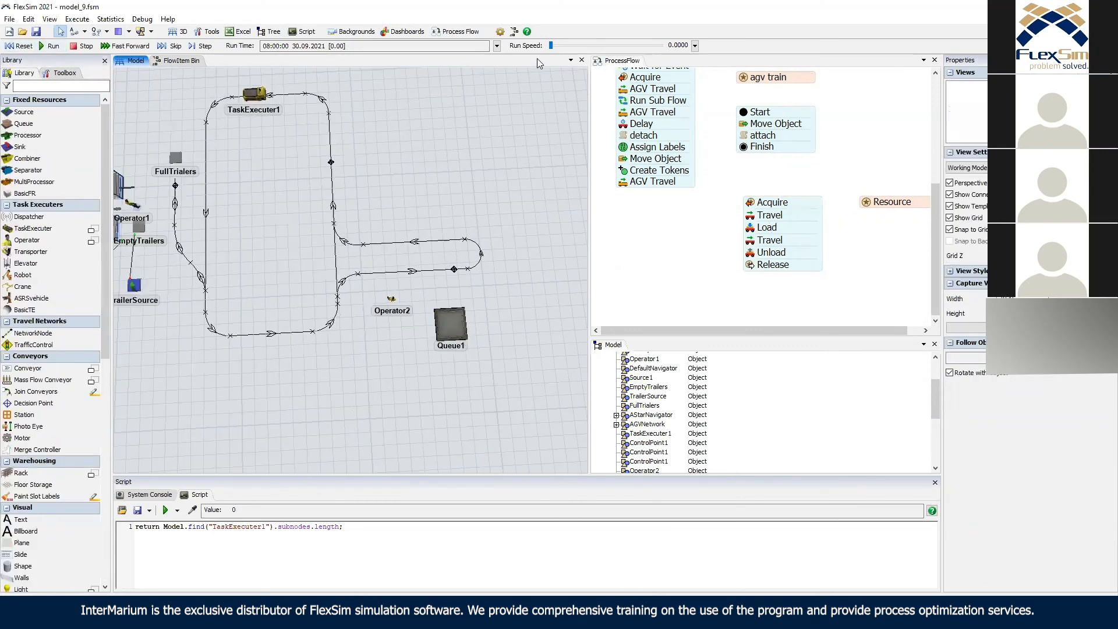
drag(552, 45, 559, 46)
click(560, 46)
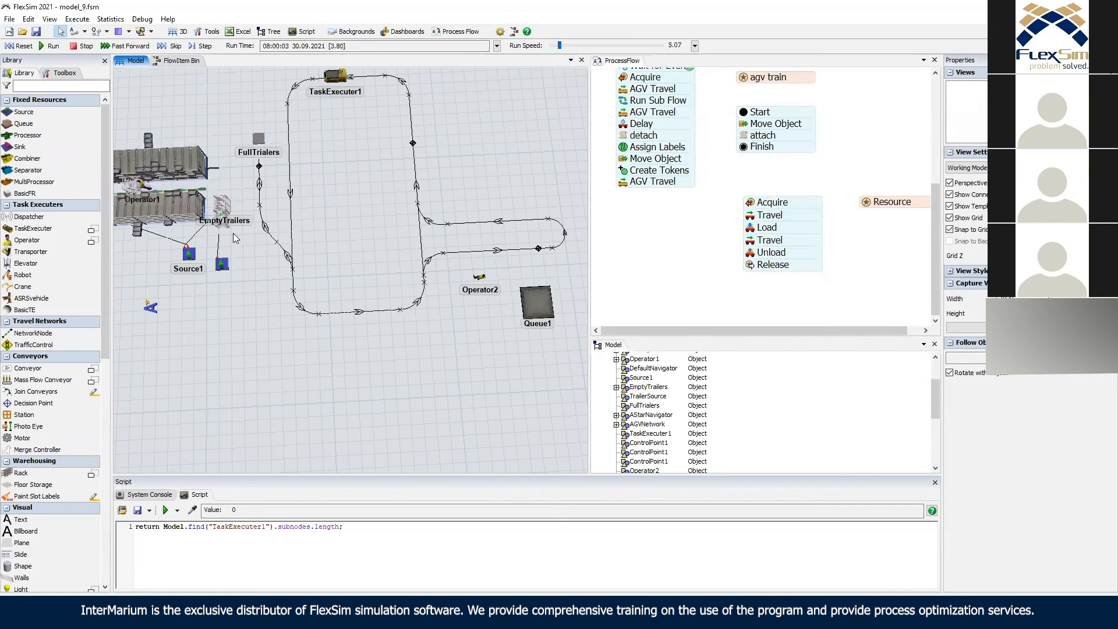
drag(316, 267, 382, 285)
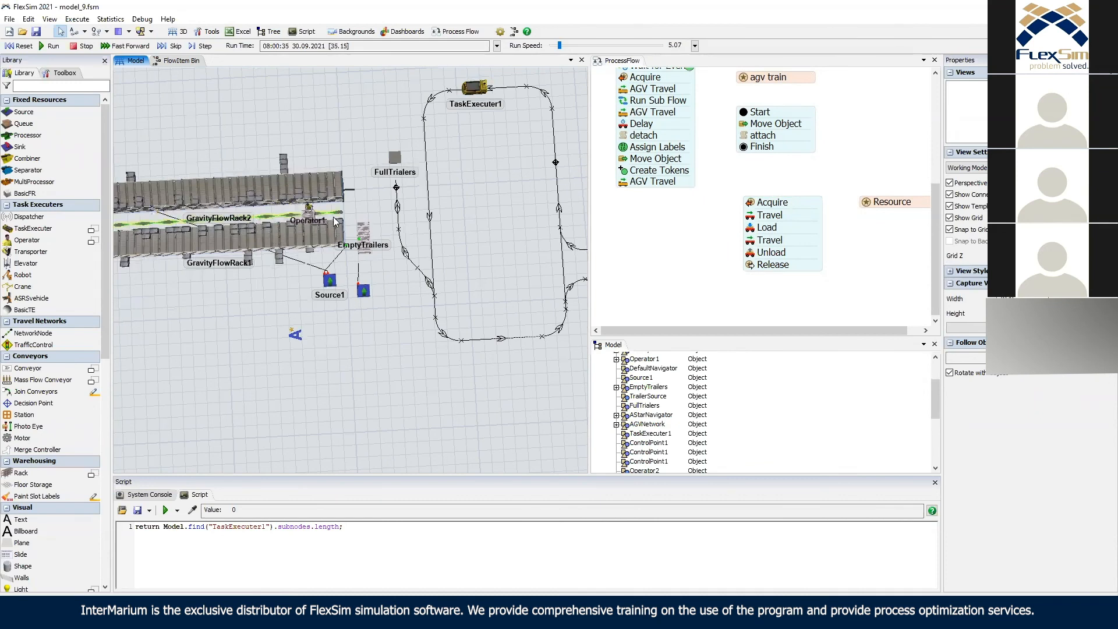
drag(559, 45, 563, 47)
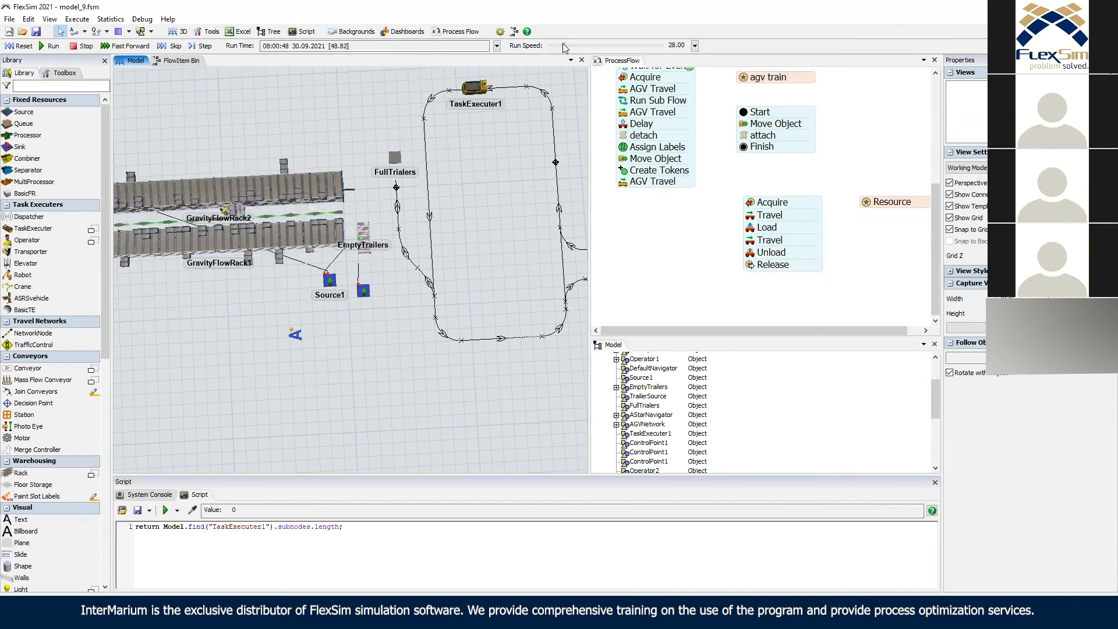
drag(562, 46, 561, 46)
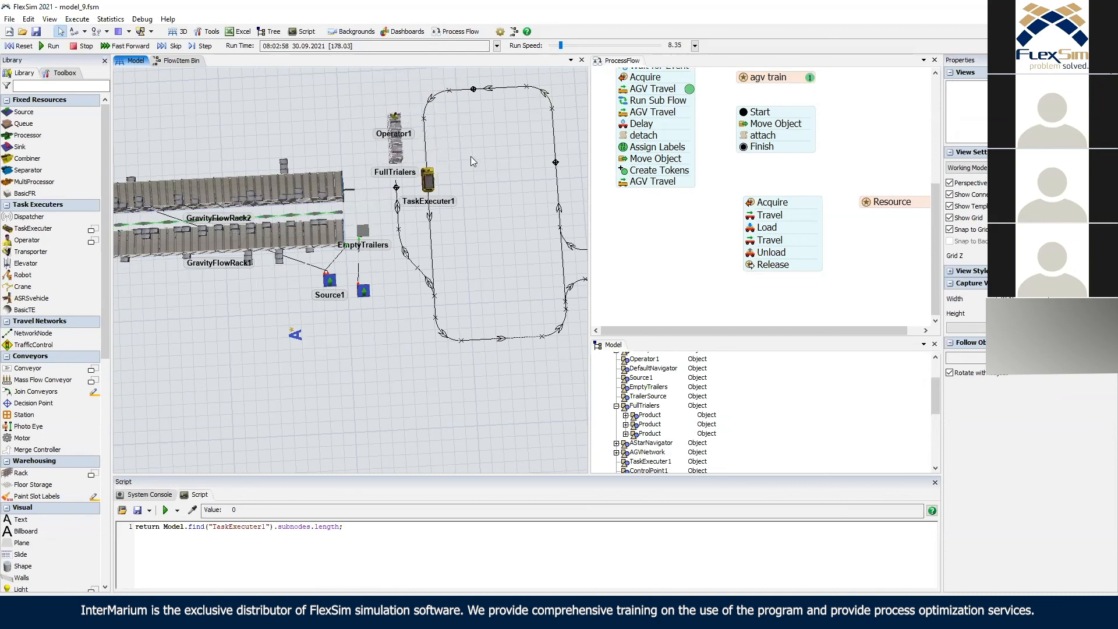
Watch the AGV train haul the trailers to the branch and Operator2 carry the detached one to Queue1.
drag(471, 156, 390, 145)
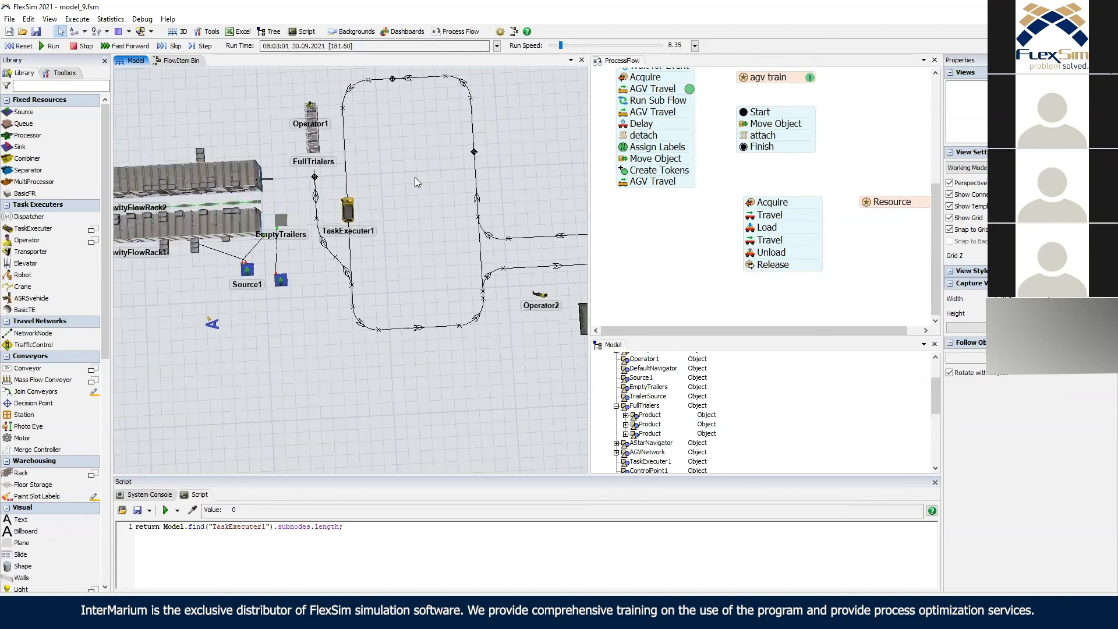
drag(416, 182, 392, 163)
scroll(371, 141, down, 1)
drag(349, 215, 332, 200)
scroll(332, 200, up, 3)
drag(474, 251, 391, 218)
right_drag(391, 218, 501, 233)
drag(501, 233, 393, 215)
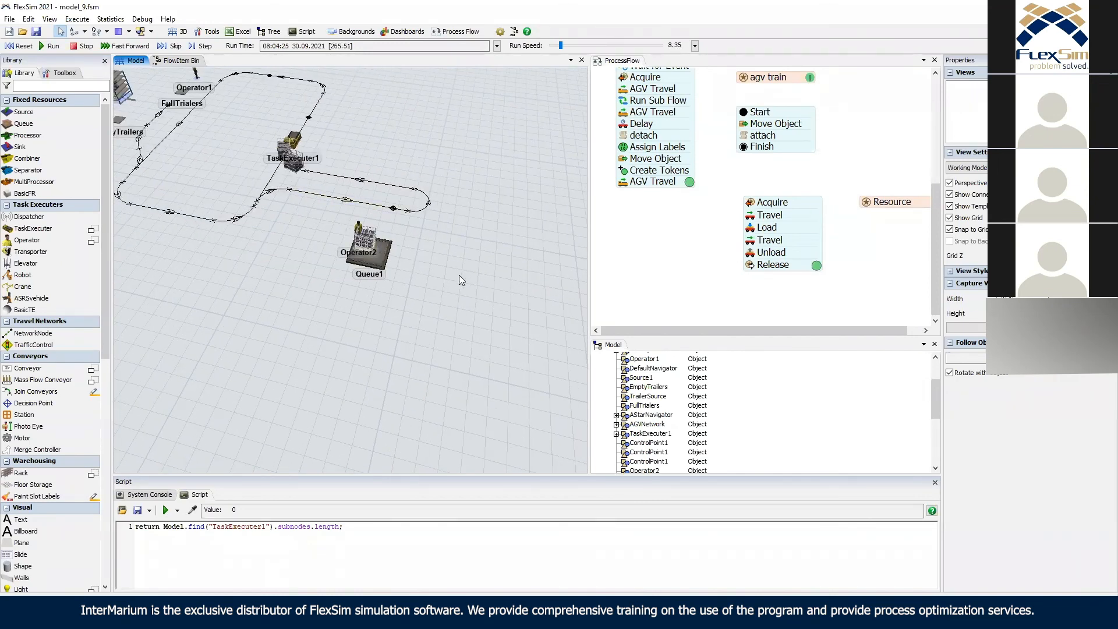
right_drag(424, 311, 536, 341)
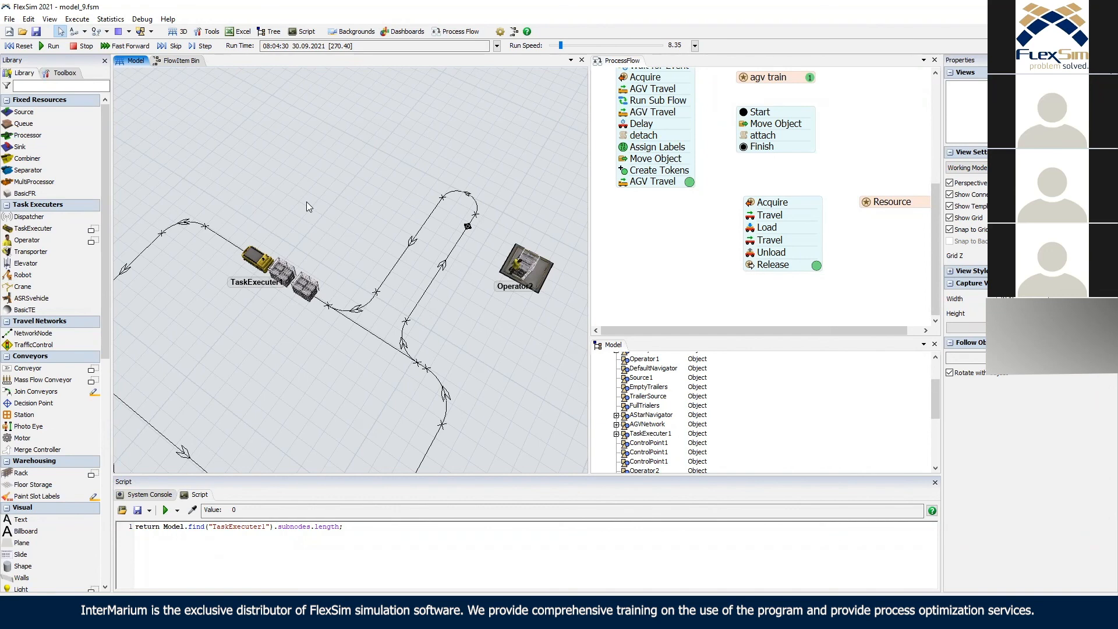
Examine the AGV loop, the train with its remaining trailers, the FullTrialers queue and Queue1 in the 3D model.
right_drag(295, 191, 269, 205)
scroll(269, 205, down, 2)
drag(269, 205, 288, 225)
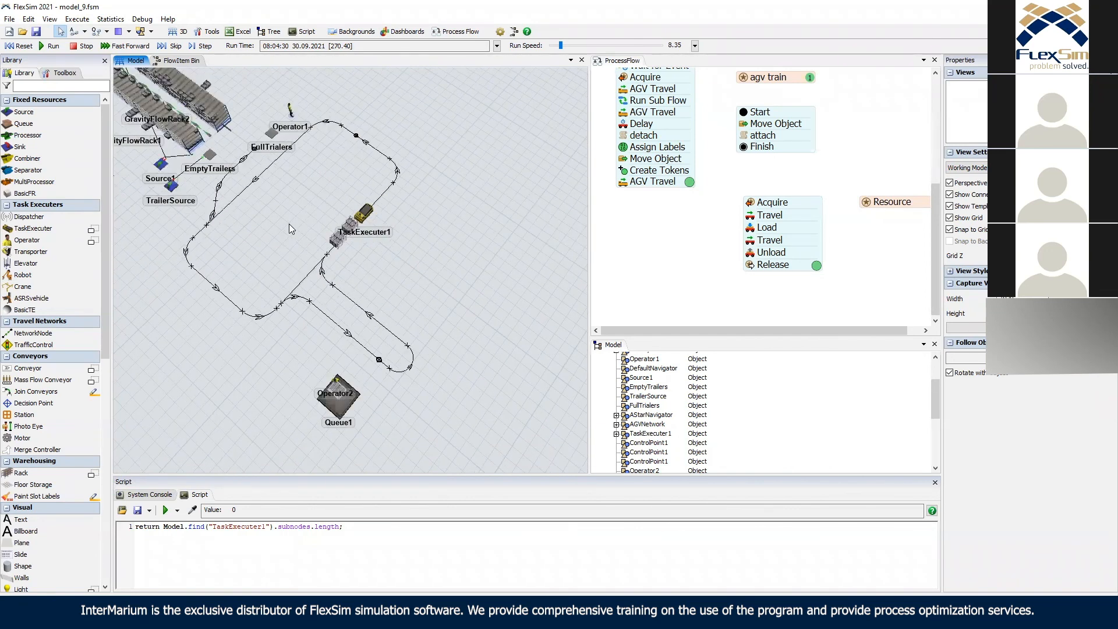
drag(326, 257, 411, 339)
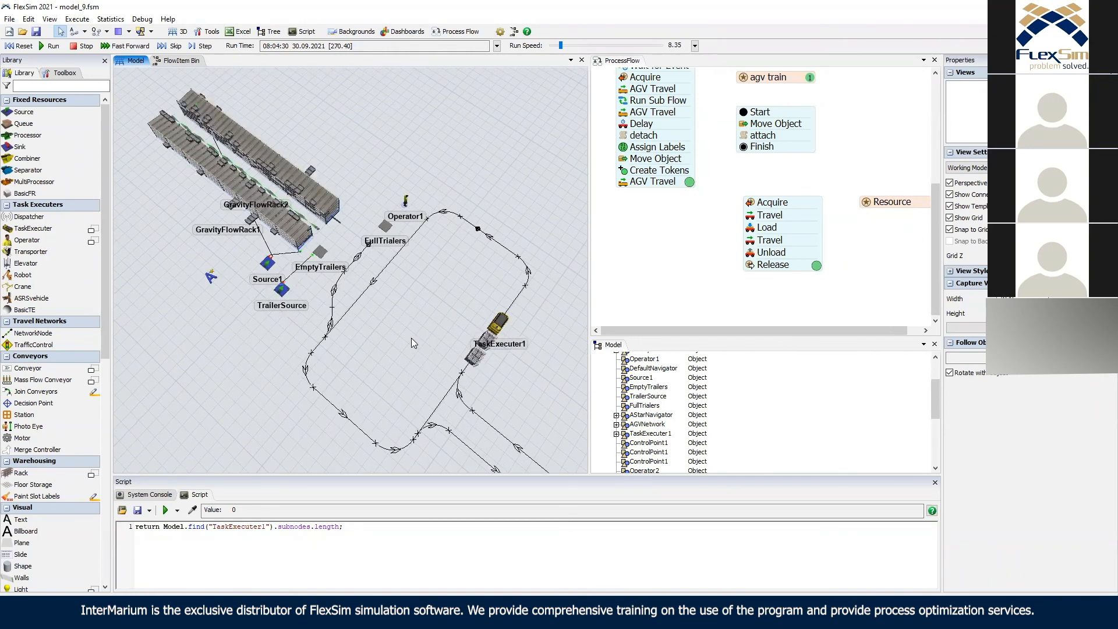
right_drag(400, 266, 441, 256)
scroll(245, 108, up, 5)
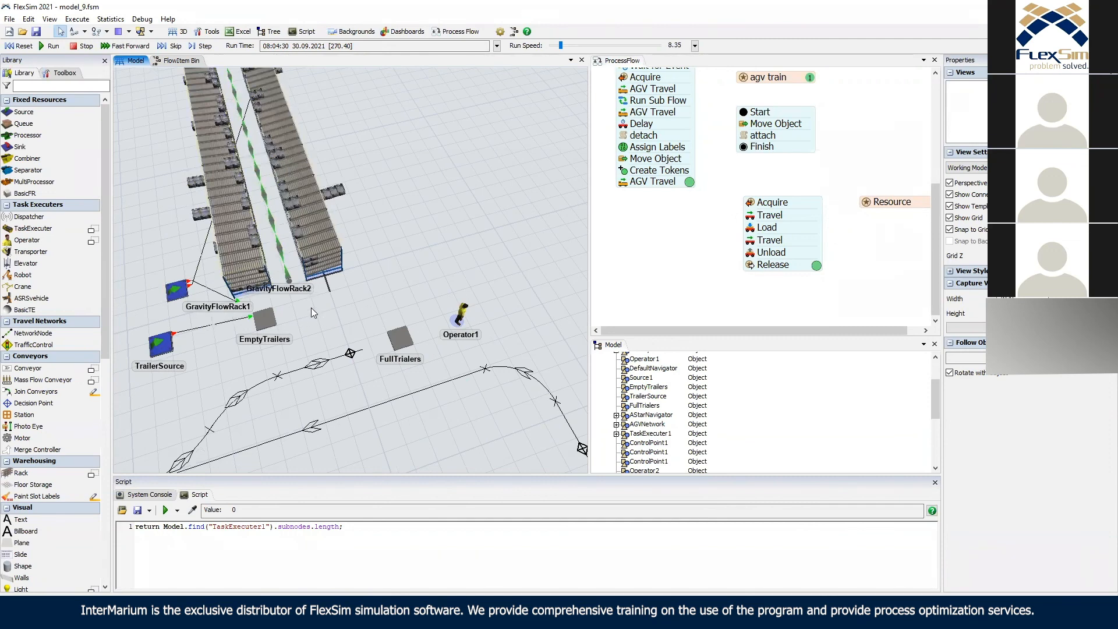
scroll(345, 246, down, 3)
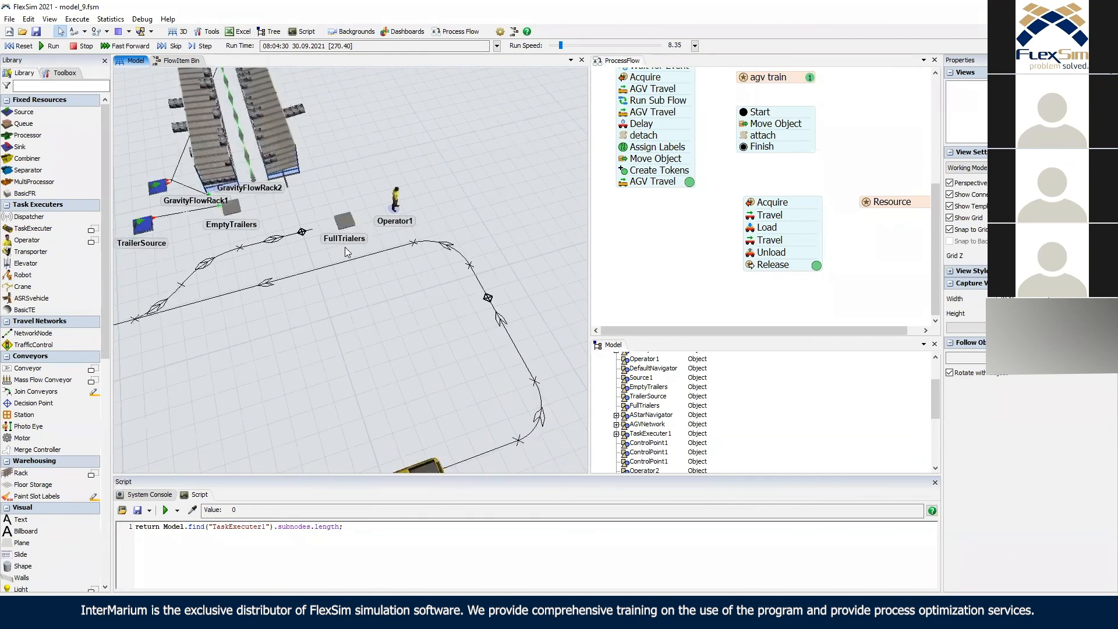
drag(342, 308, 355, 220)
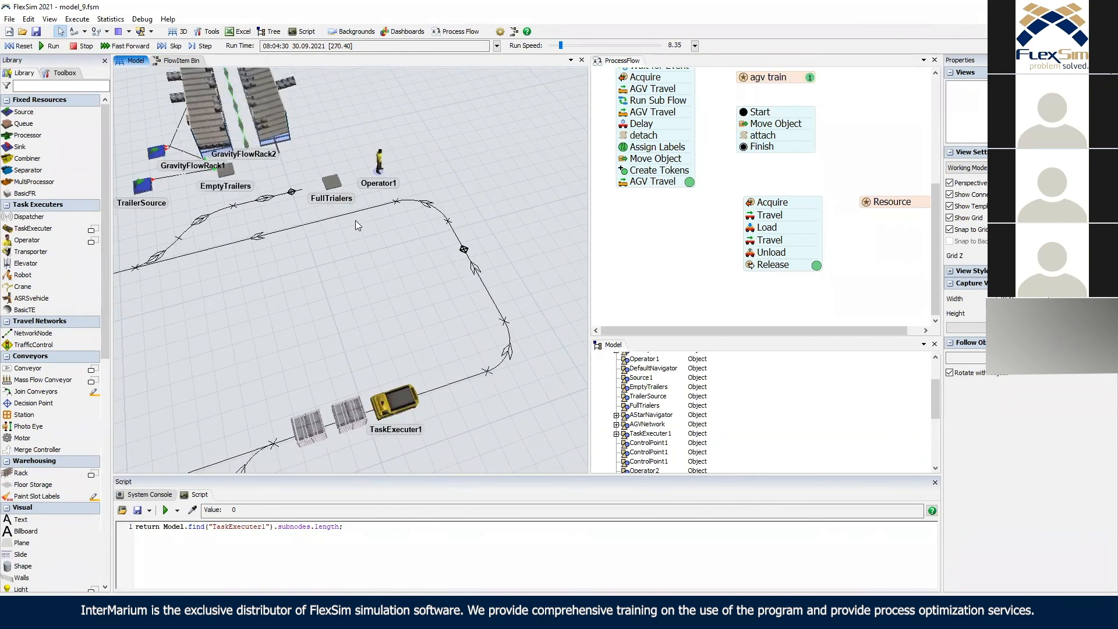
right_drag(373, 195, 388, 156)
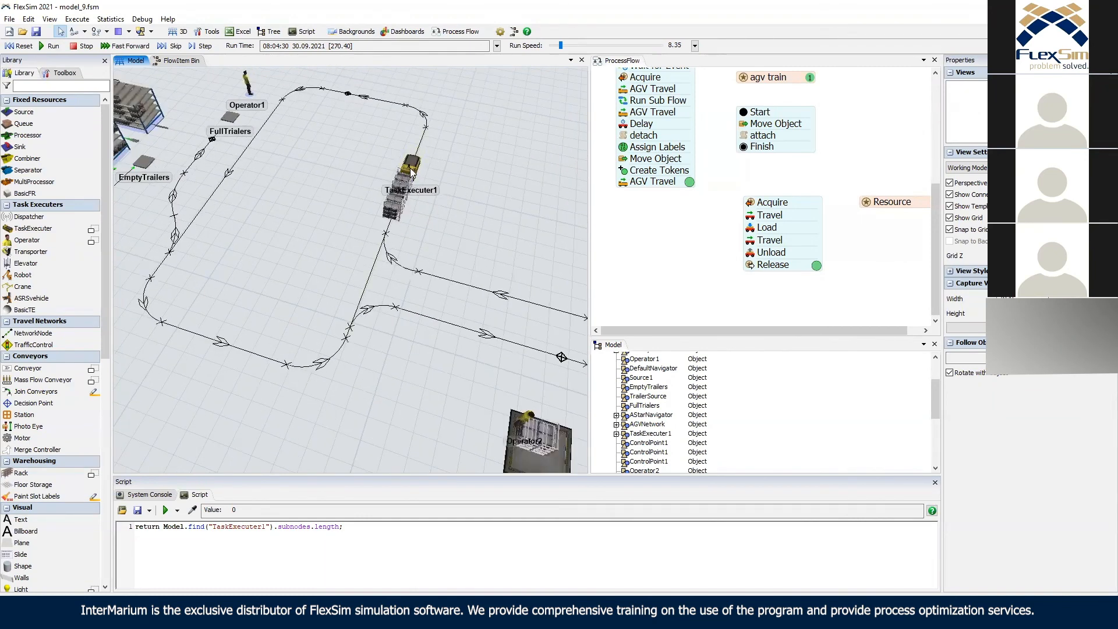
drag(317, 180, 358, 205)
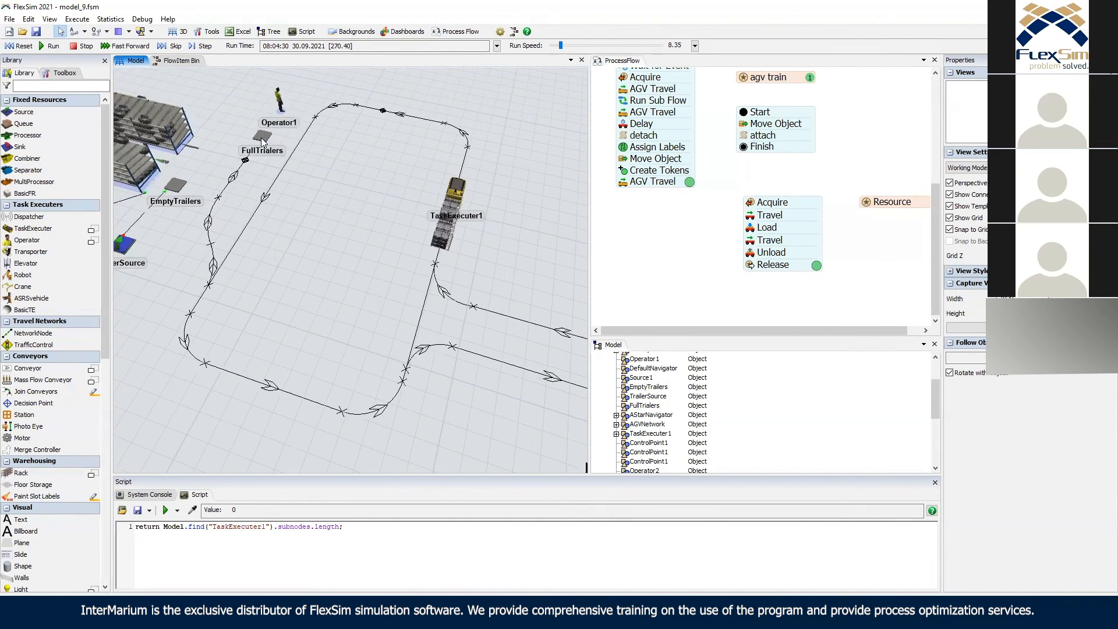
drag(274, 245, 201, 221)
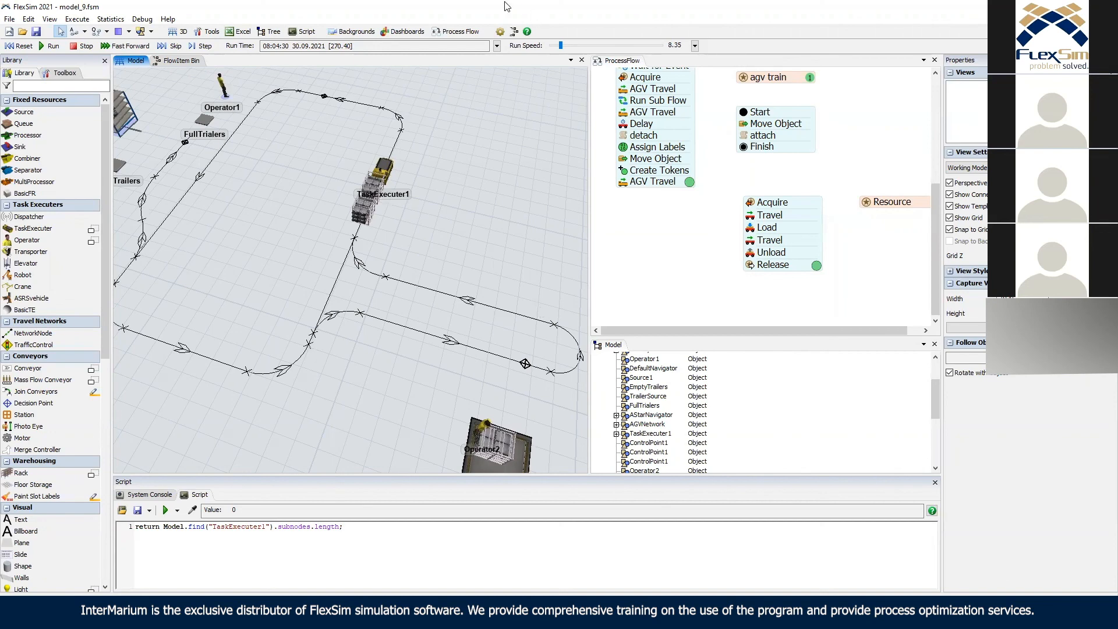
click(623, 184)
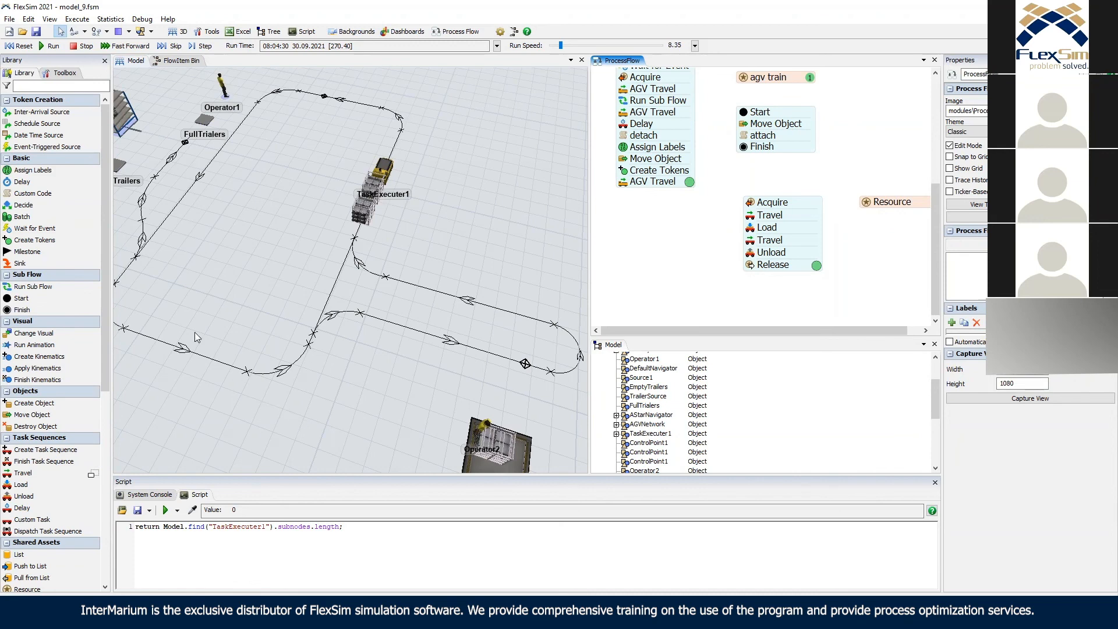
Examine the control points on the AGV loop and the side path beside FullTrialers in relation to the train's route.
right_drag(219, 247, 323, 189)
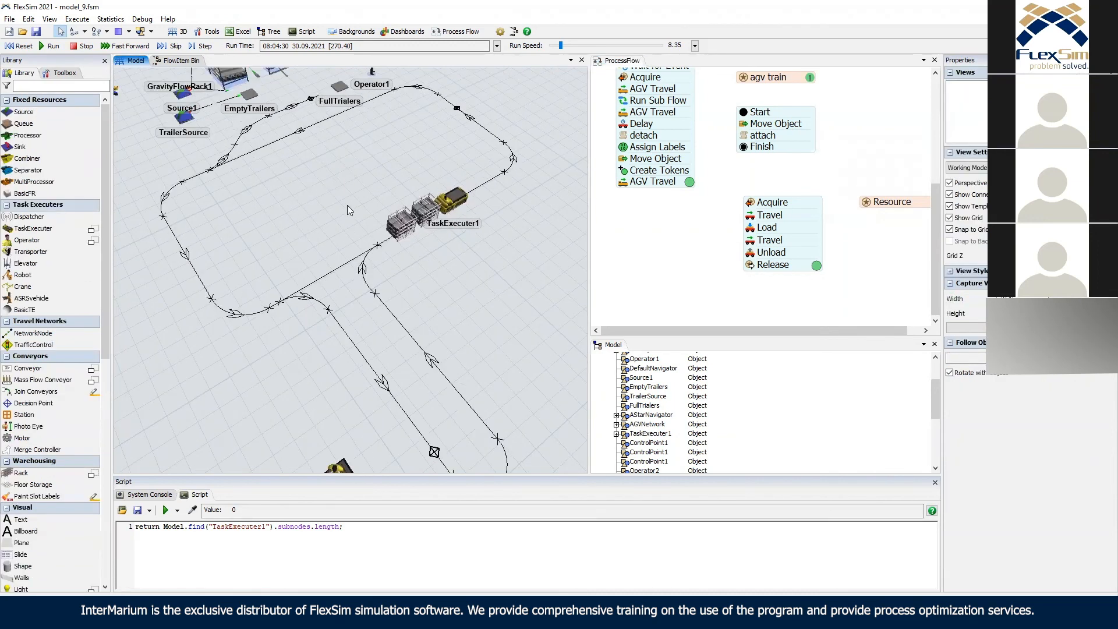
scroll(308, 129, up, 3)
click(308, 129)
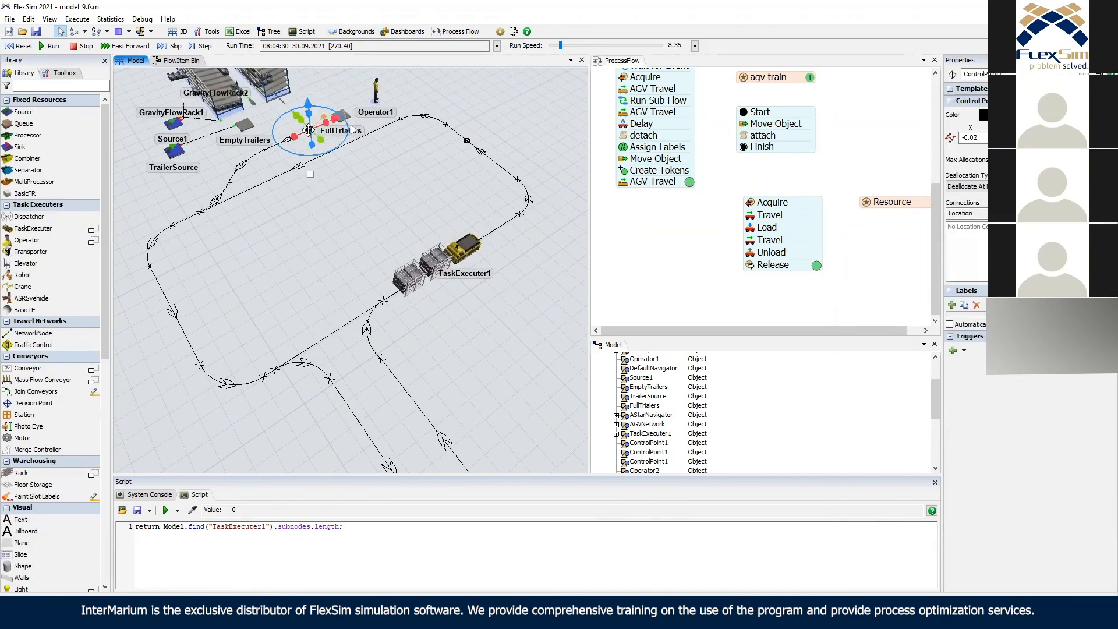
click(316, 147)
click(310, 131)
right_drag(425, 177, 380, 178)
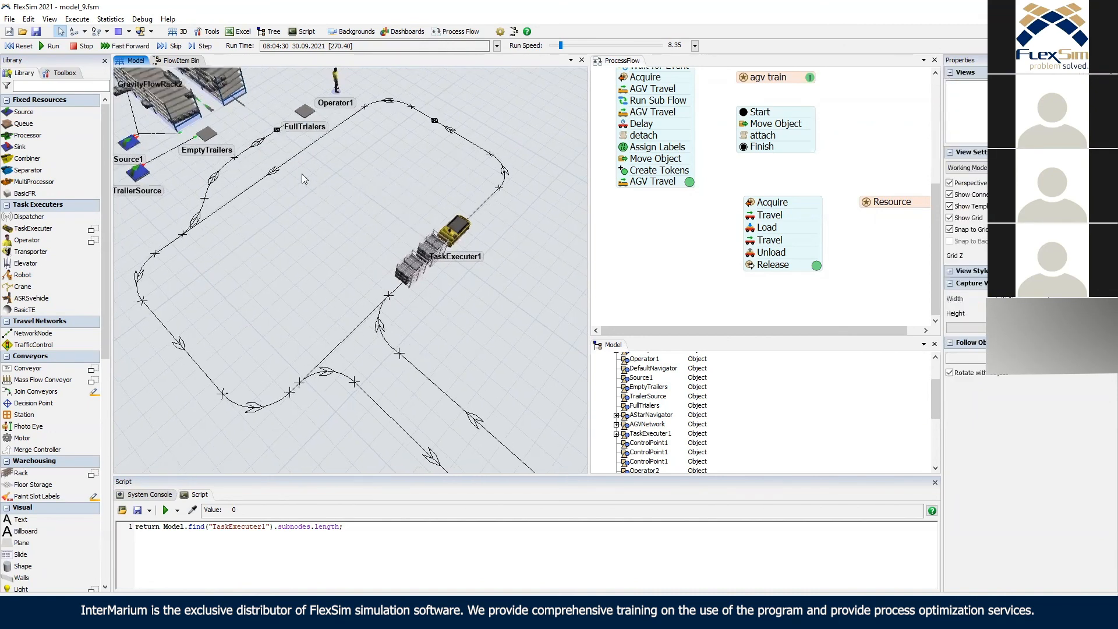
right_drag(302, 173, 277, 175)
drag(277, 175, 317, 201)
click(277, 172)
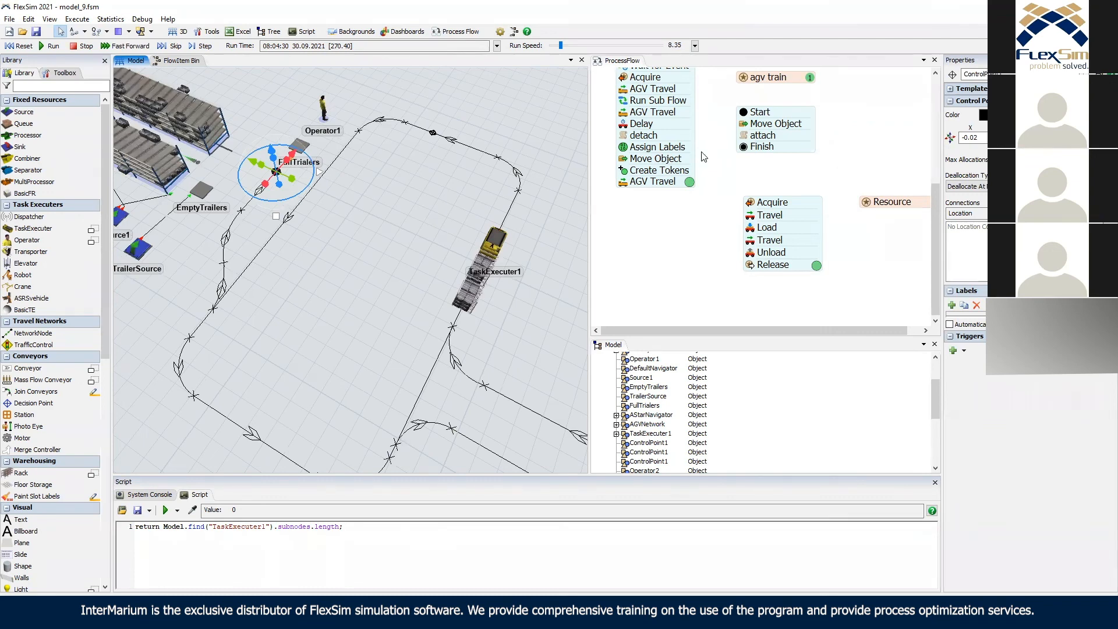
right_drag(395, 185, 342, 171)
right_drag(415, 223, 322, 158)
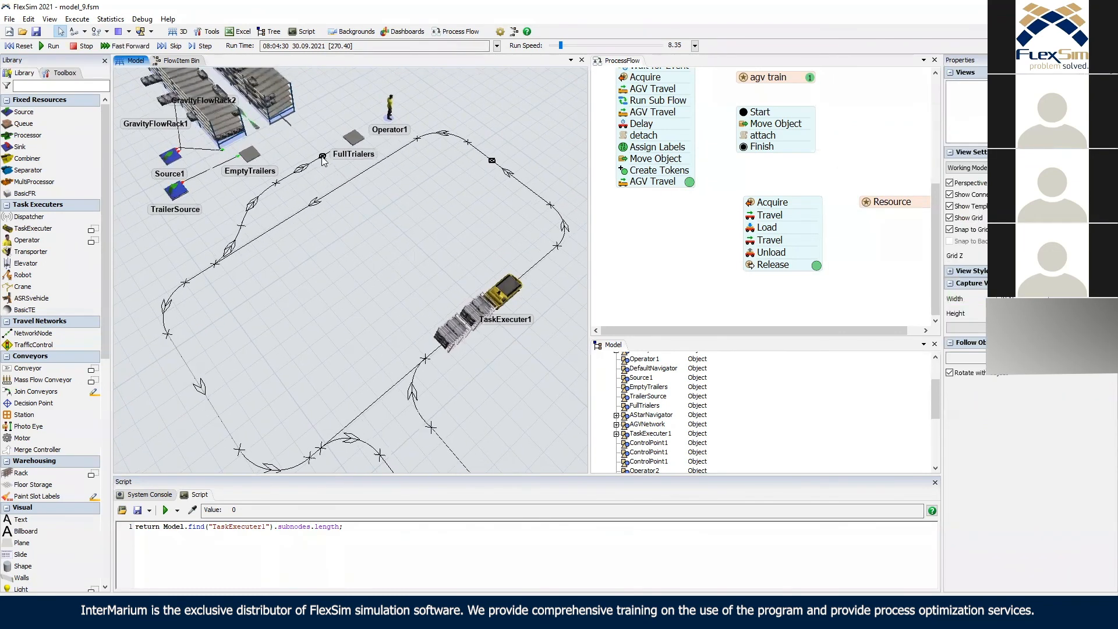
click(322, 157)
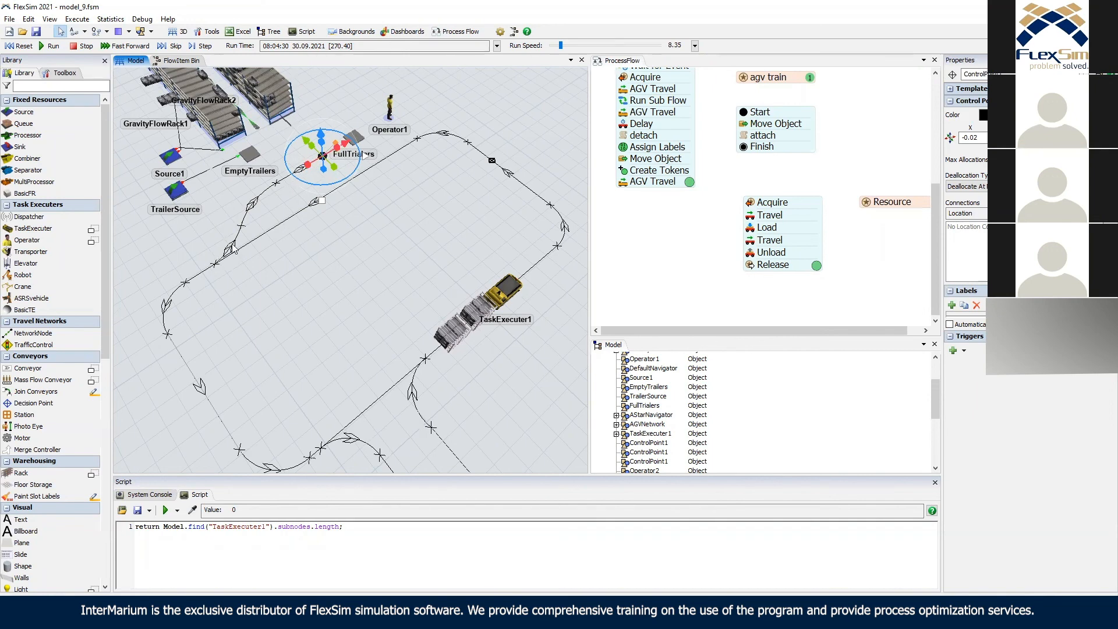
right_drag(350, 252, 349, 188)
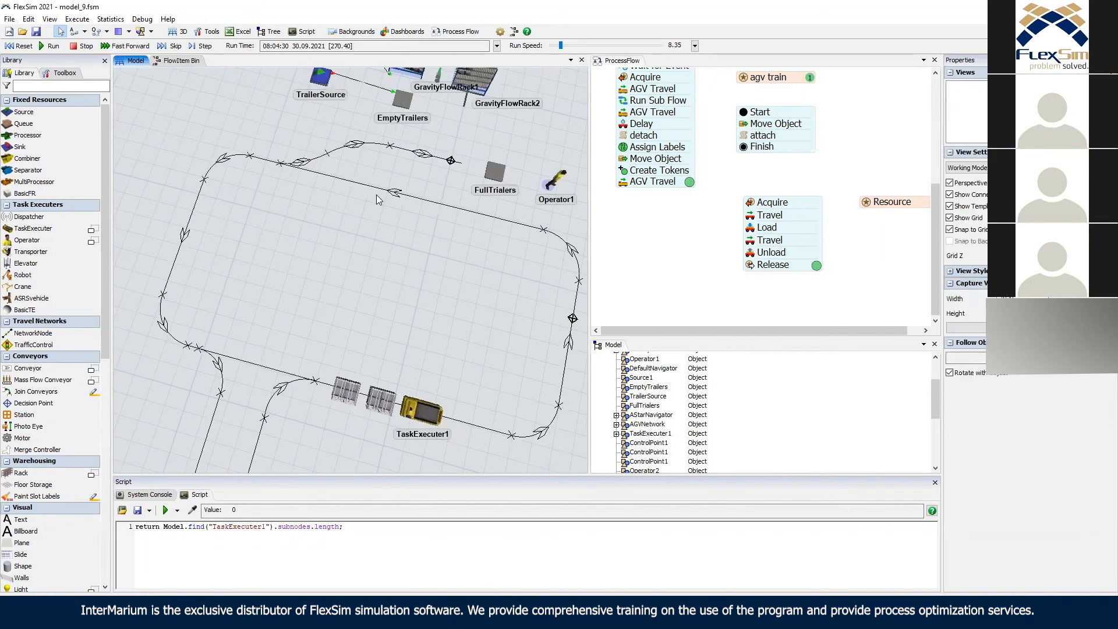
drag(297, 198, 308, 226)
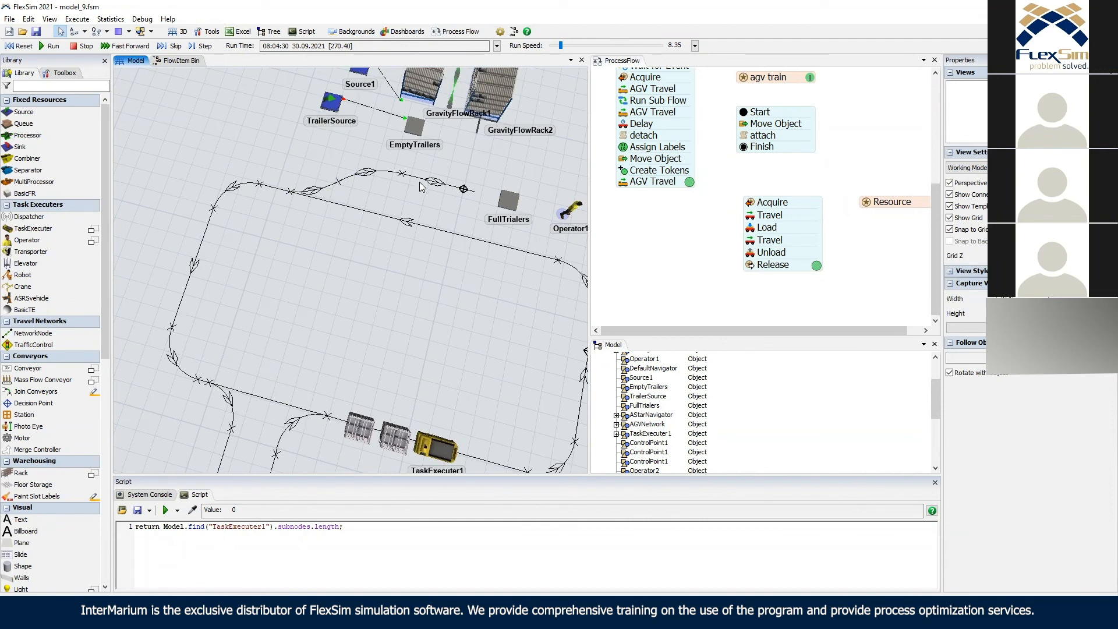
right_drag(501, 286, 458, 279)
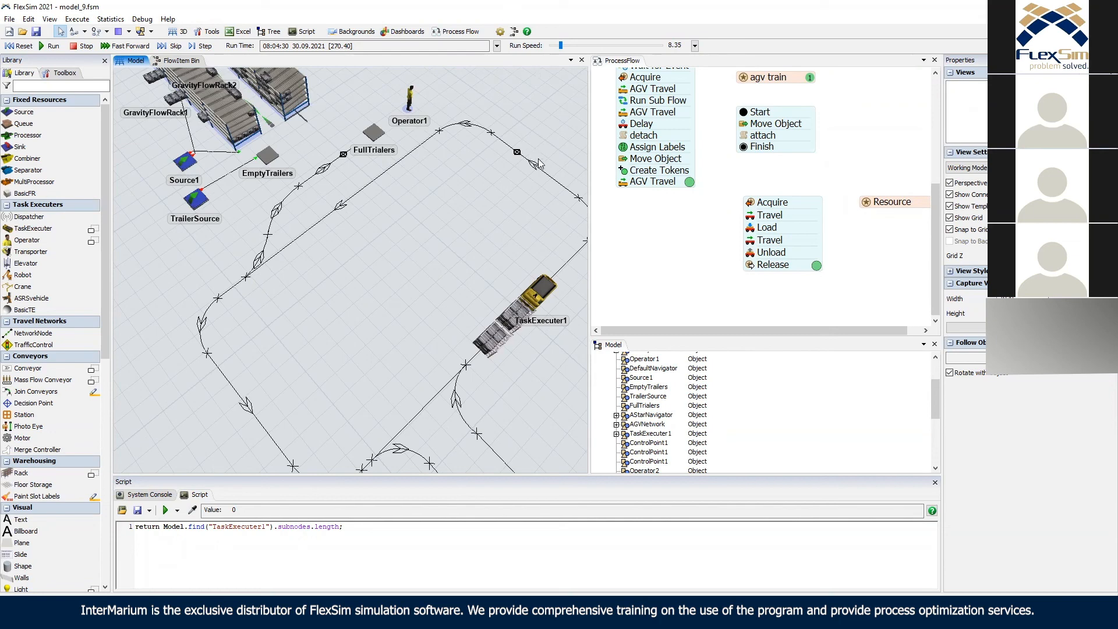
Copy the control point from the loop's end section and place the copy on the long straight near FullTrialers, just before the side path joins.
right_drag(507, 185, 476, 197)
click(482, 196)
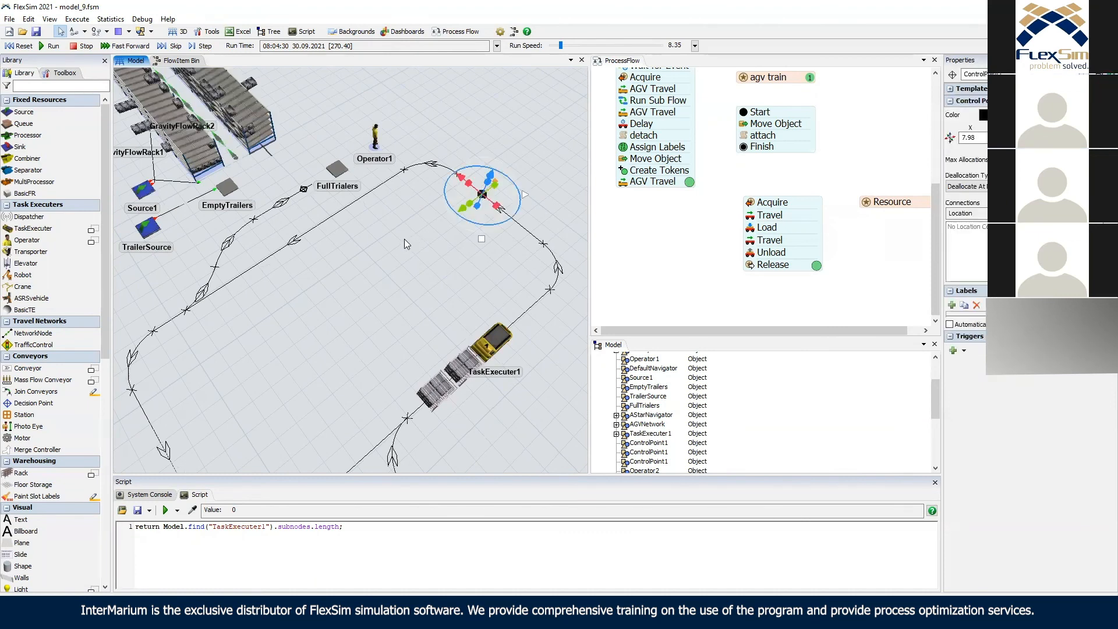
click(366, 253)
drag(359, 253, 244, 272)
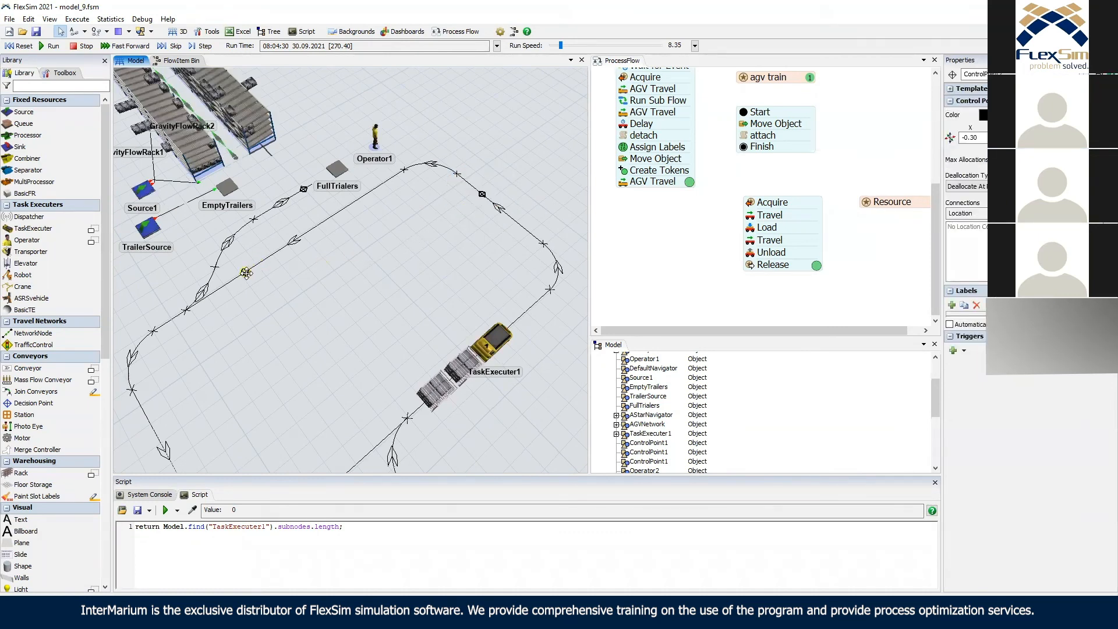
click(460, 245)
Insert a second AGV Travel activity directly below the first one, ahead of Run Sub Flow, in the train's process flow.
drag(719, 166, 753, 247)
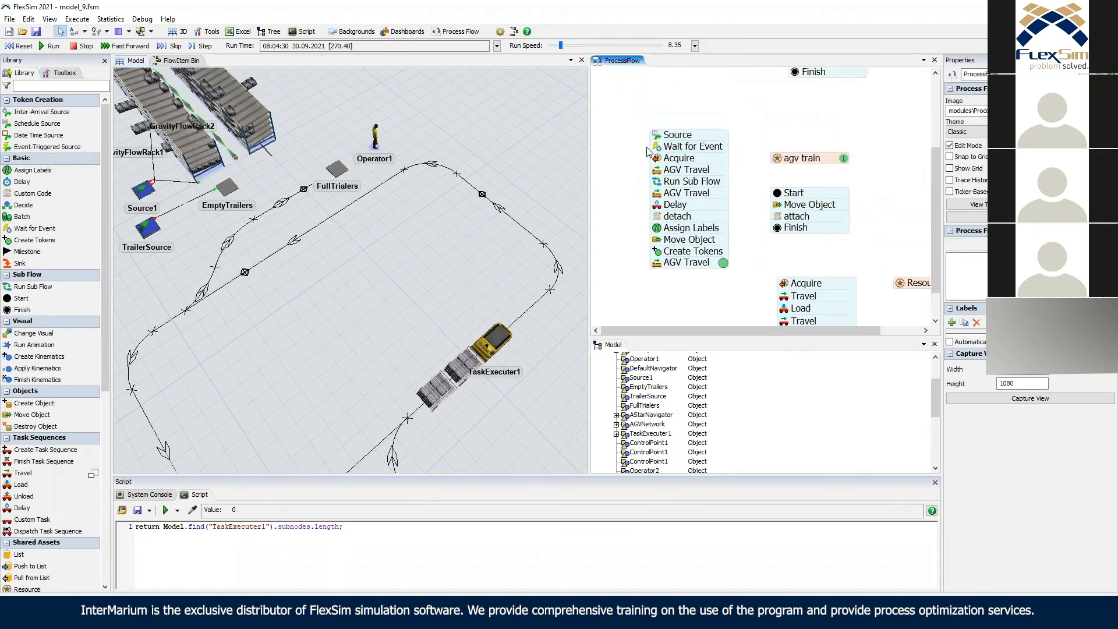
scroll(647, 148, up, 2)
click(664, 185)
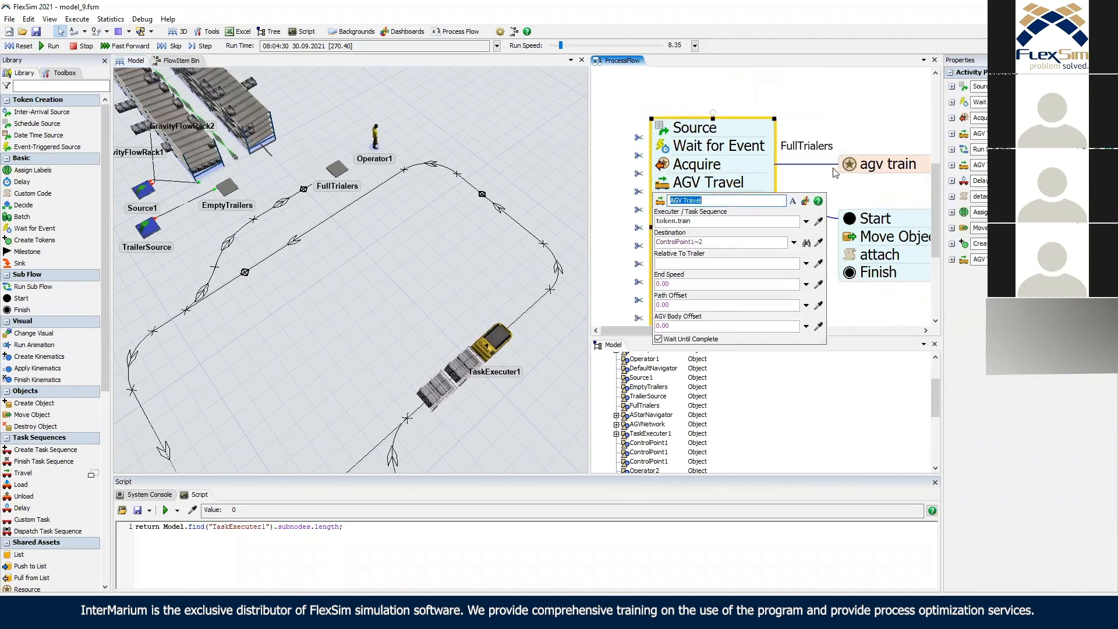
double_click(814, 183)
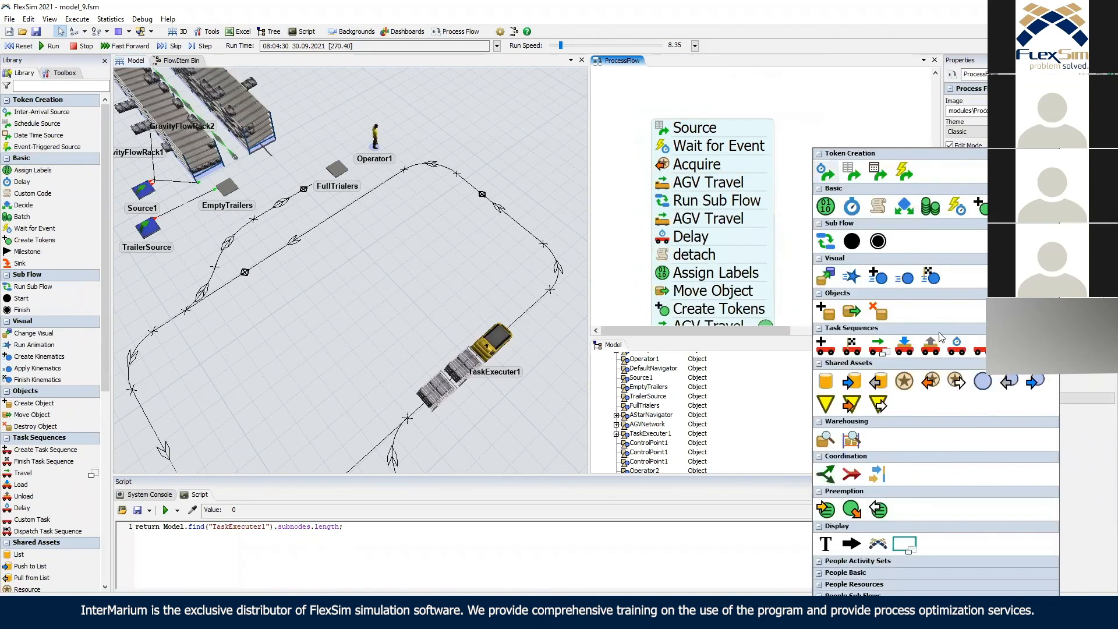
click(878, 346)
drag(884, 437, 668, 186)
click(663, 201)
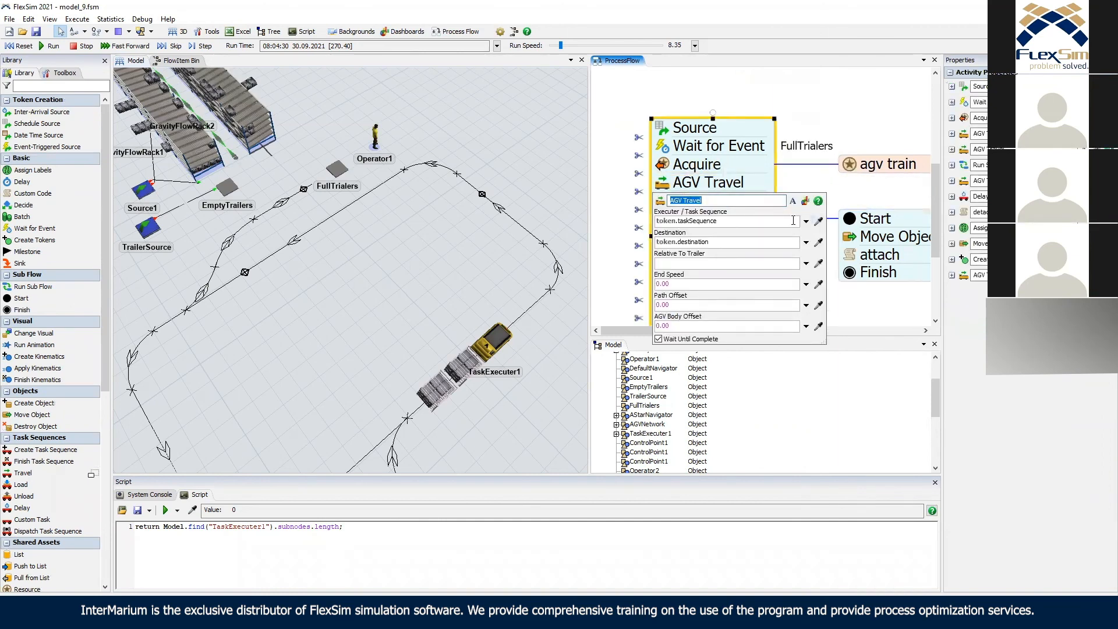
Set the inserted AGV Travel's executer to token.train and its destination to the new control point on the long straight.
double_click(793, 221)
text(op)
key(BackSpace)
key(BackSpace)
text(trail)
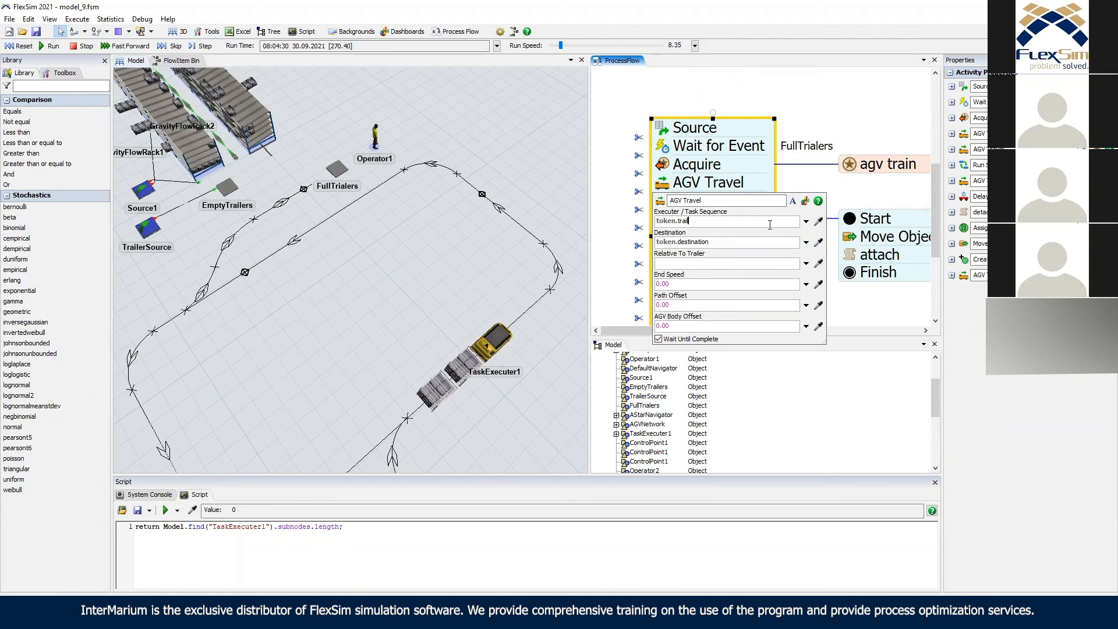
text(erin)
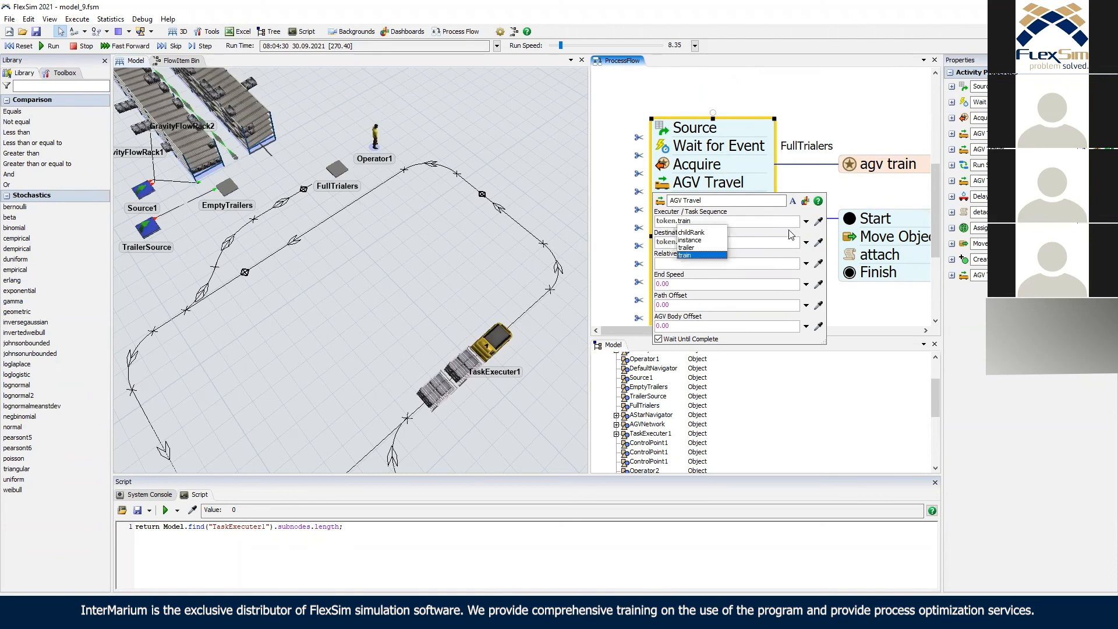
click(806, 243)
click(817, 242)
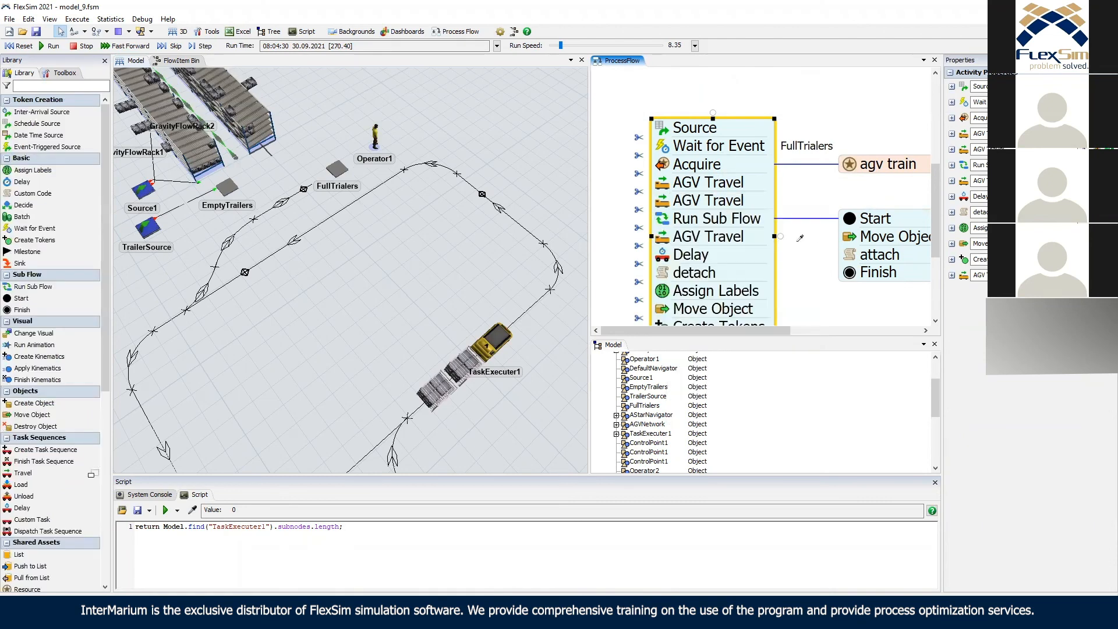
click(245, 272)
right_drag(373, 244, 508, 231)
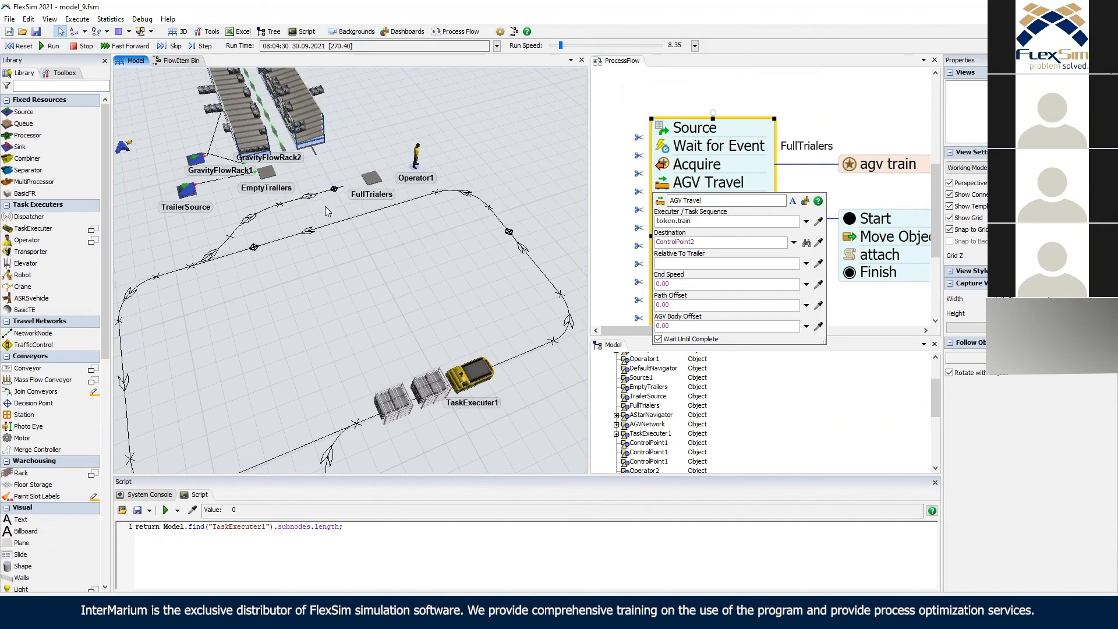
click(743, 88)
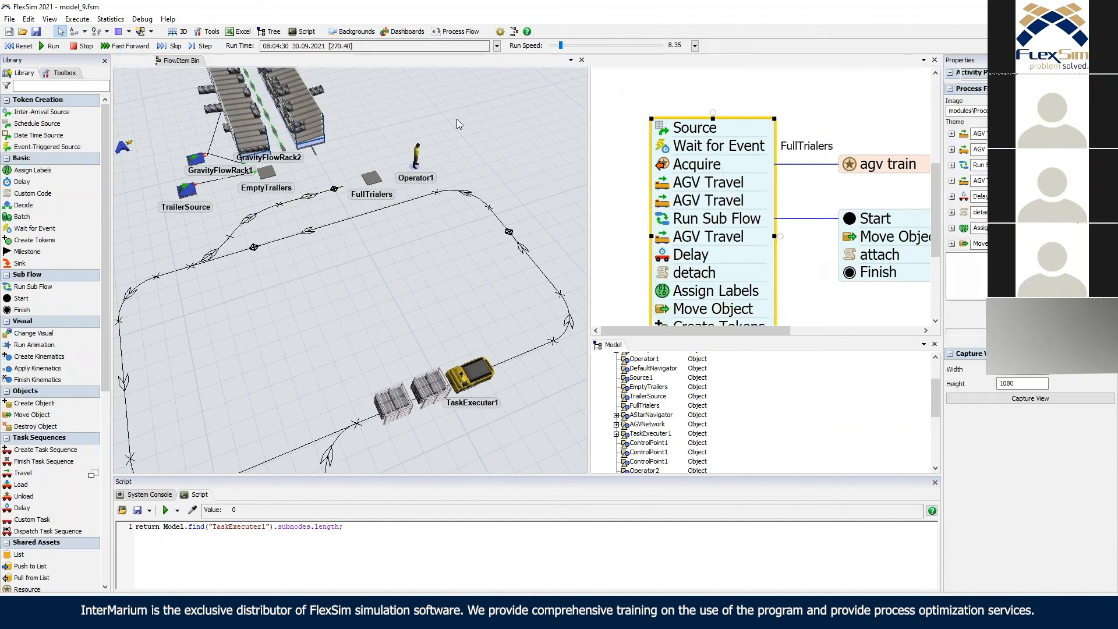
Reset and run the simulation, raising the run speed to about 33 and reducing it to about 10.5 once the train is loaded.
drag(561, 45, 557, 47)
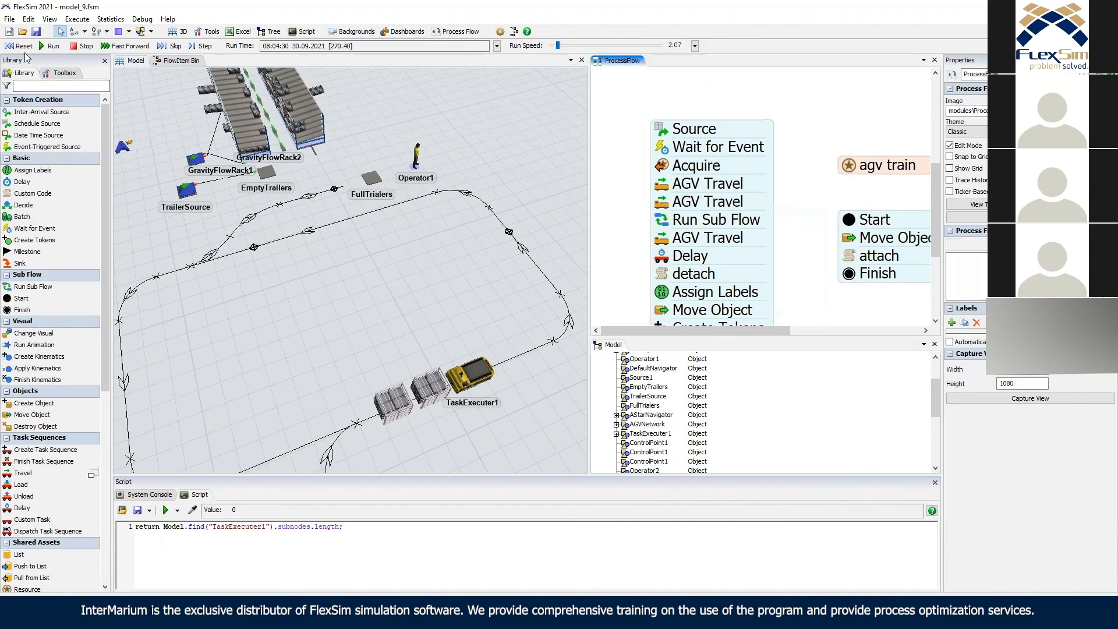
click(24, 46)
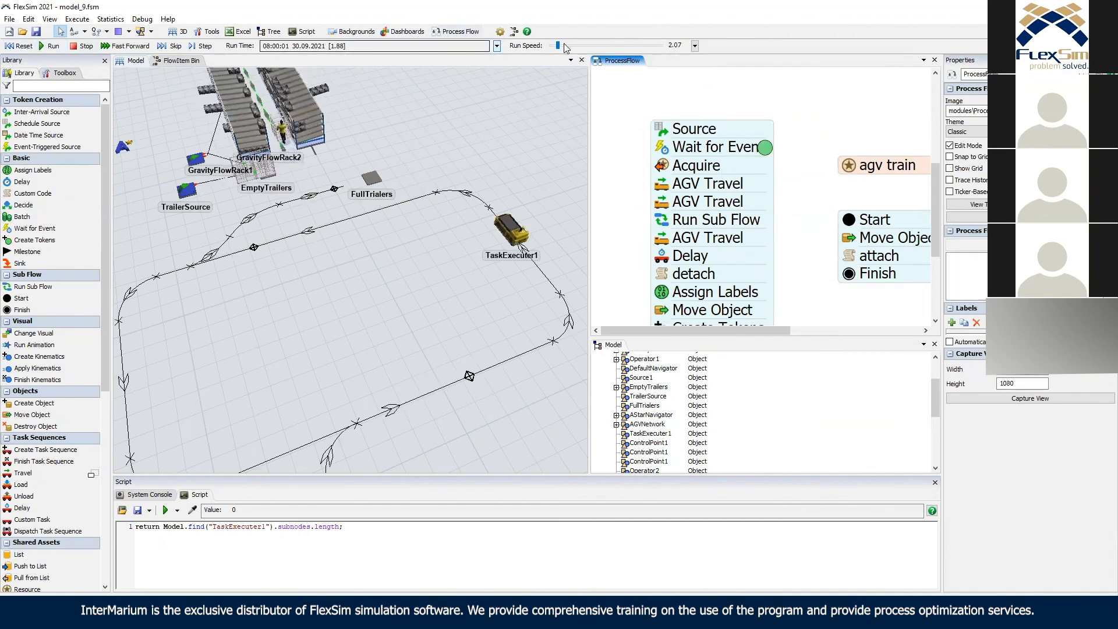
drag(557, 46, 564, 48)
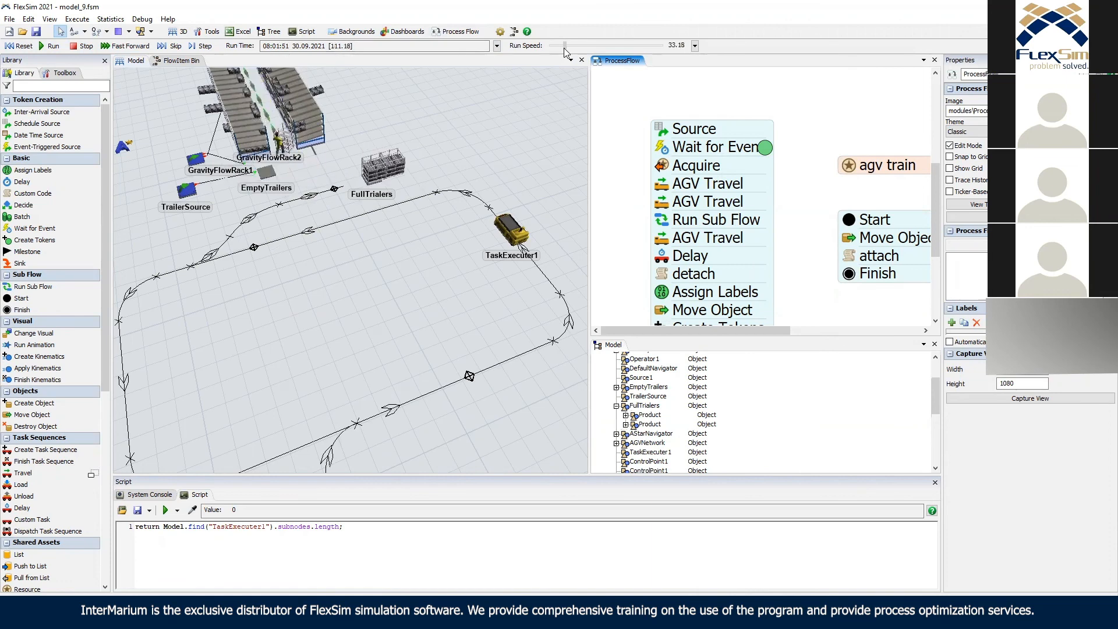
drag(565, 46, 560, 47)
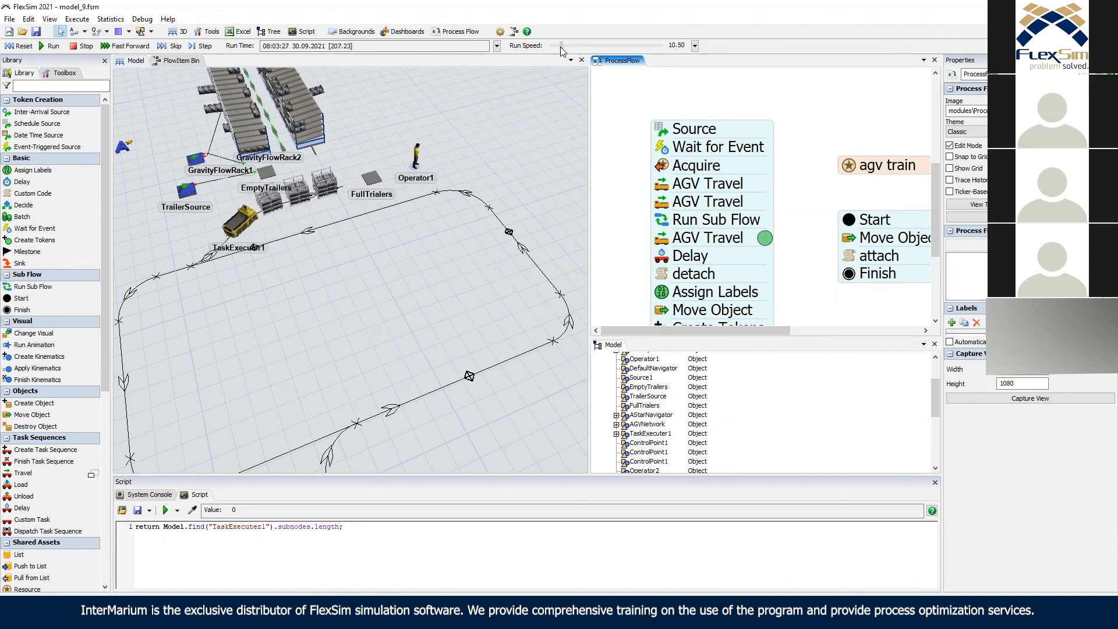
Watch the AGV train travel around the loop and through the branch, keeping Queue1 and Operator2 in the overview.
right_drag(364, 232, 316, 262)
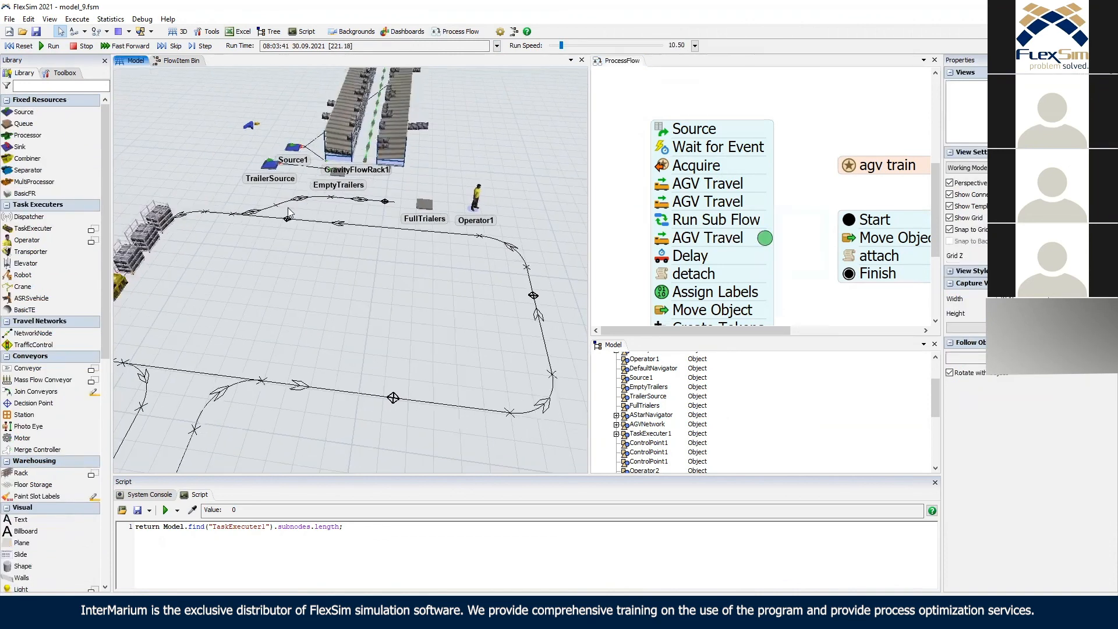
drag(315, 264, 318, 212)
right_drag(318, 212, 398, 198)
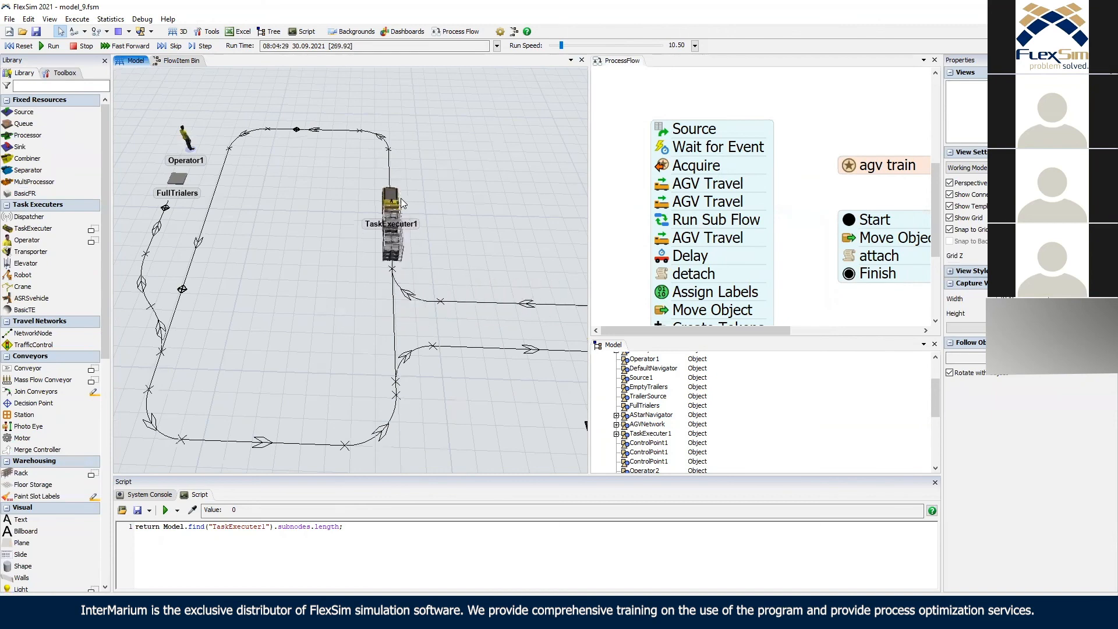
right_drag(487, 218, 287, 251)
scroll(291, 251, down, 5)
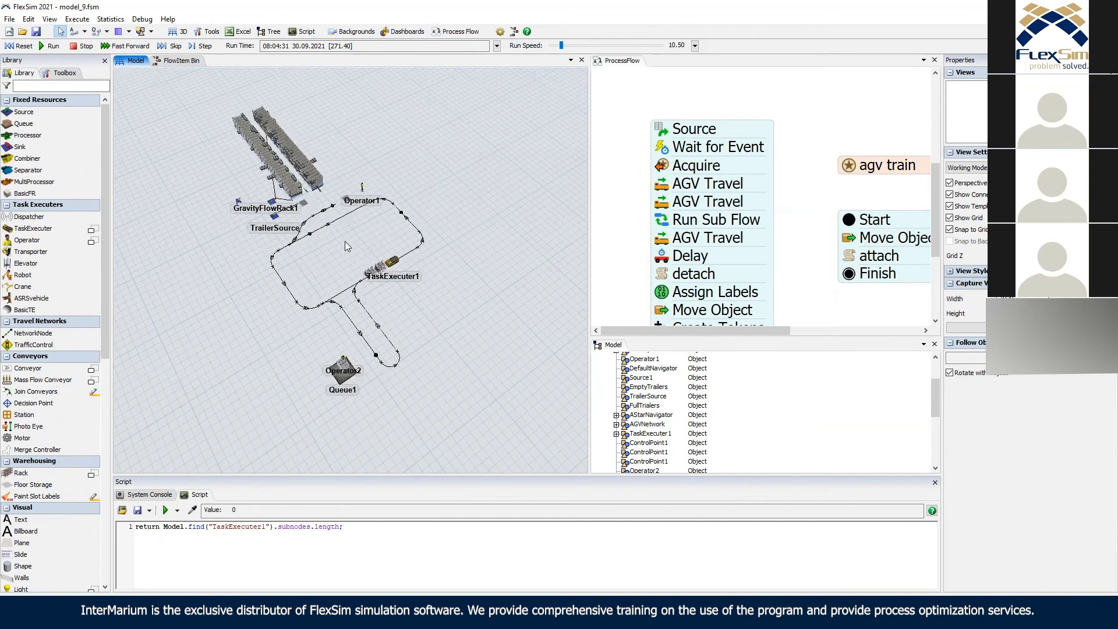
Examine TaskExecuter1 and its remaining trailers up close on the loop section past the branch.
scroll(373, 260, up, 5)
drag(295, 127, 327, 164)
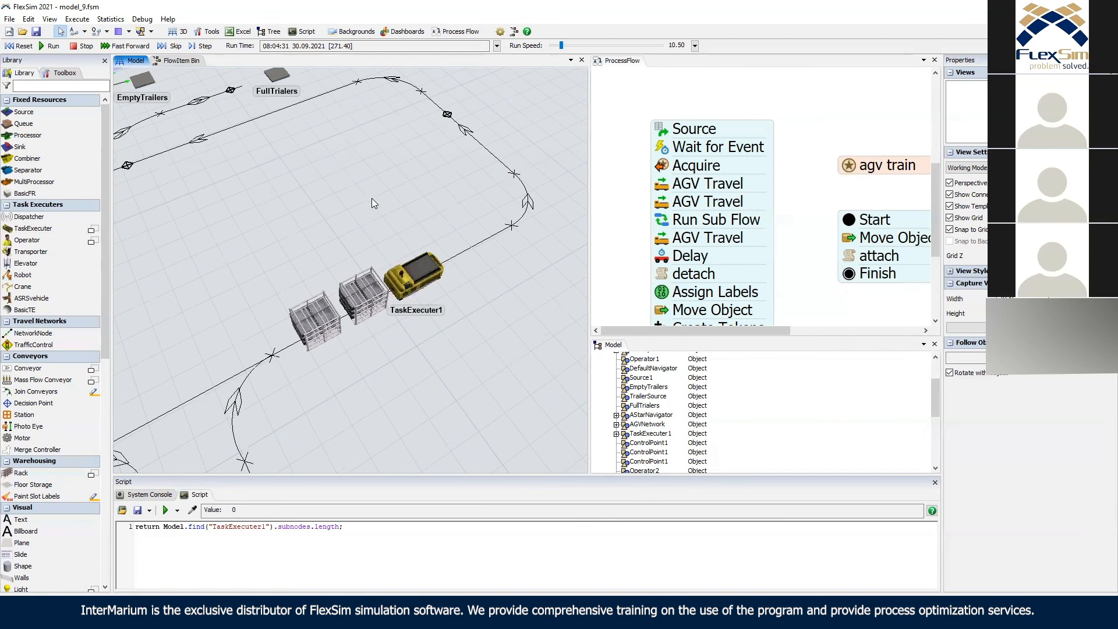
scroll(374, 225, down, 6)
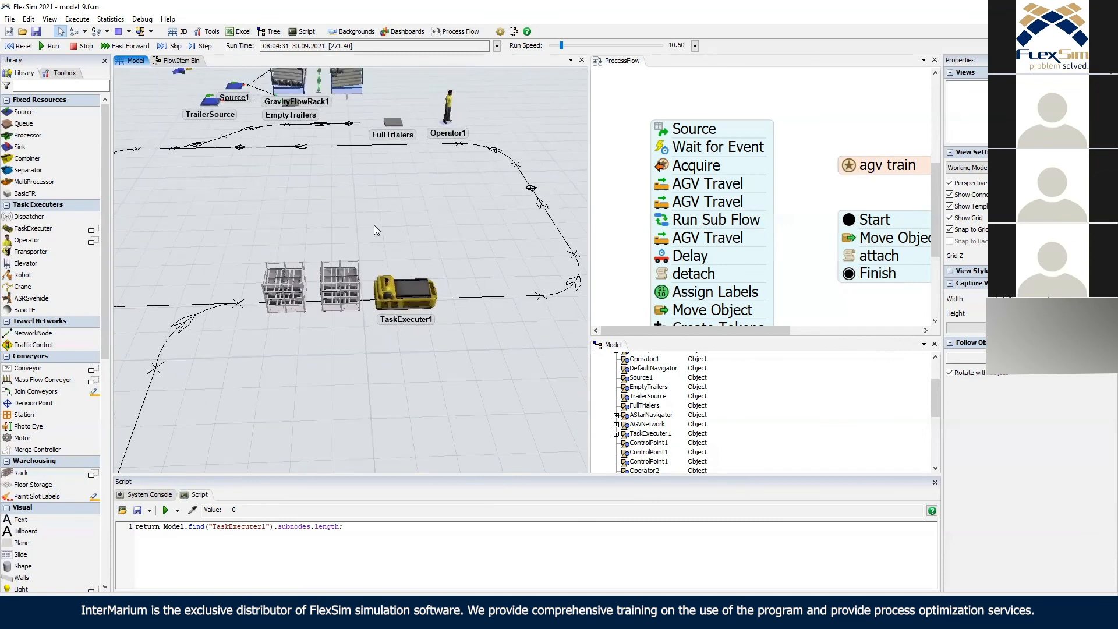
scroll(385, 224, up, 6)
right_drag(476, 213, 367, 159)
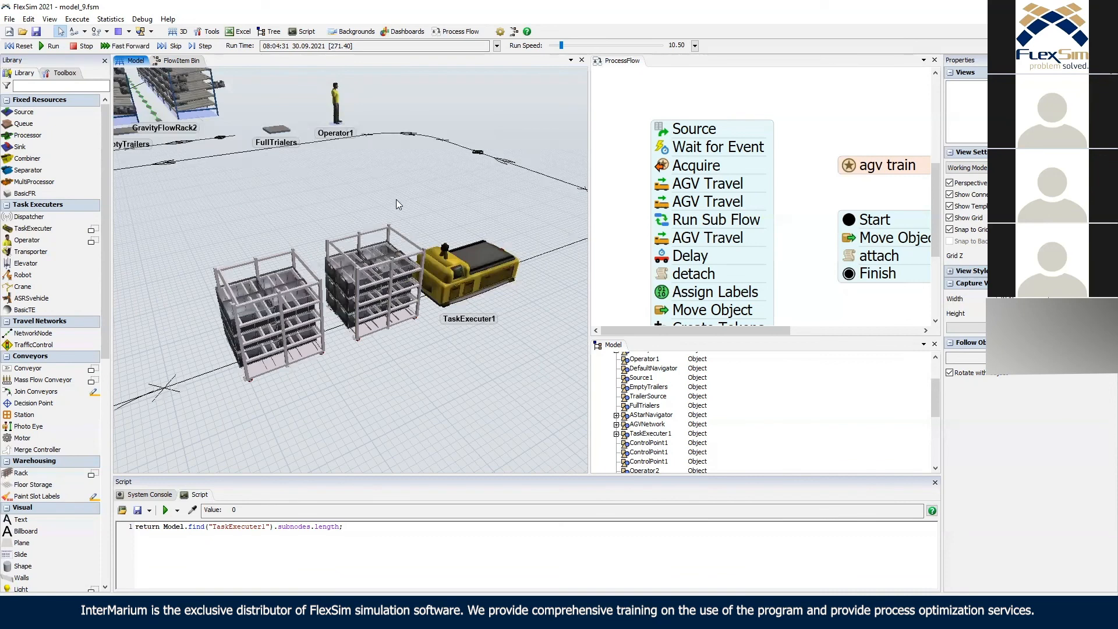
right_drag(368, 190, 363, 228)
scroll(363, 228, down, 5)
Review the train's activity sequence, the Wait for Event settings and the overall model layout.
drag(641, 117, 669, 137)
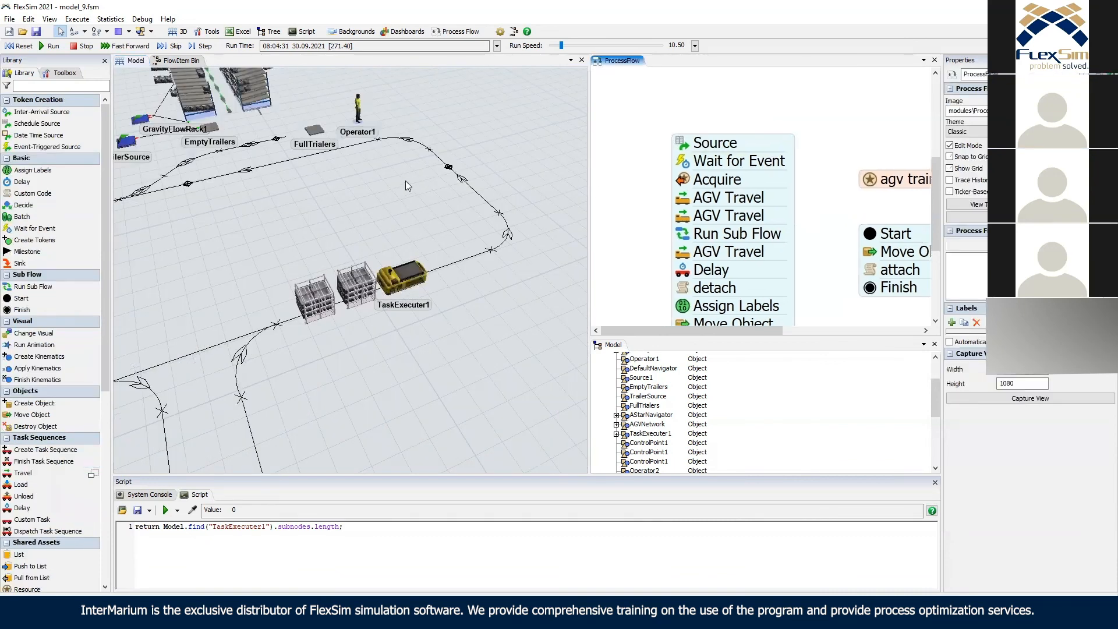
right_drag(405, 180, 414, 192)
click(664, 270)
scroll(658, 276, down, 5)
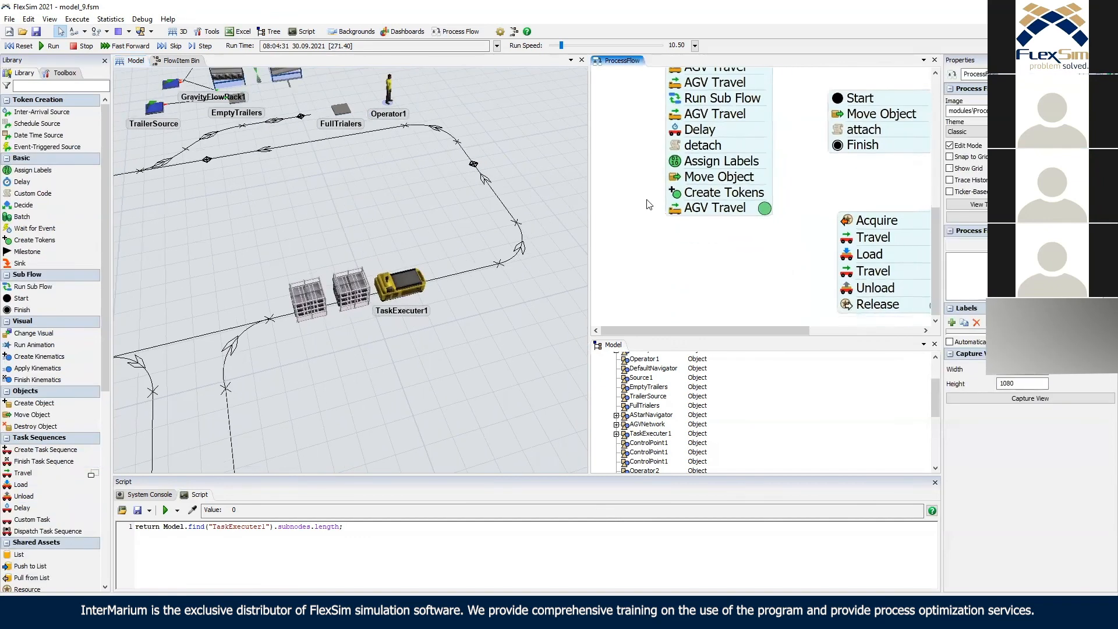
mouse_move(687, 158)
mouse_down()
mouse_move(701, 207)
mouse_move(675, 145)
mouse_up()
scroll(701, 206, up, 5)
click(670, 239)
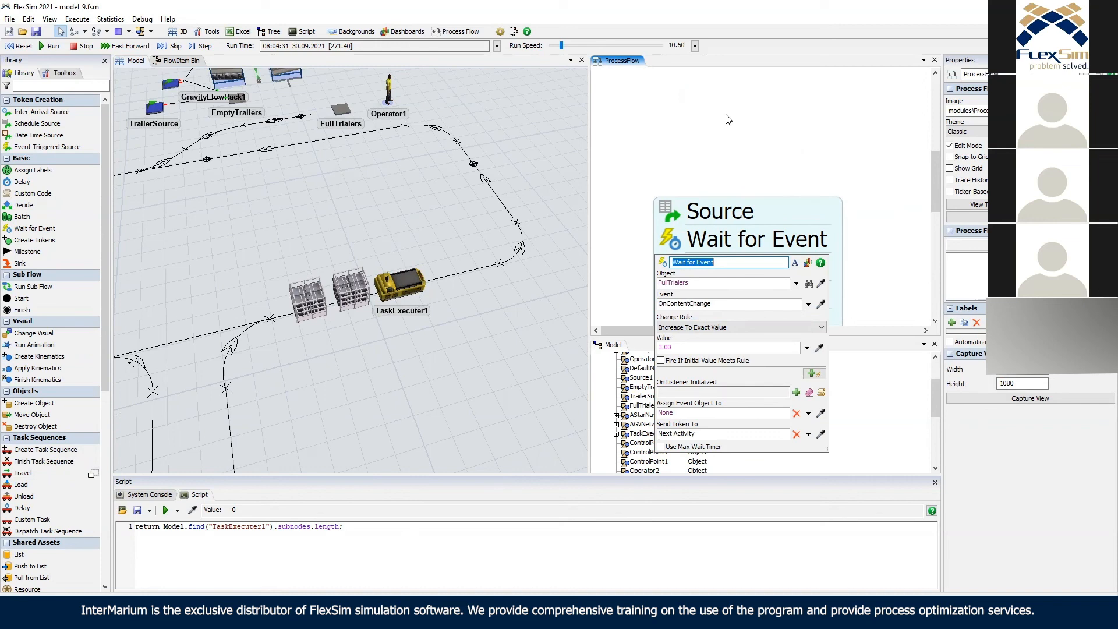
right_drag(417, 176, 605, 241)
scroll(466, 270, down, 4)
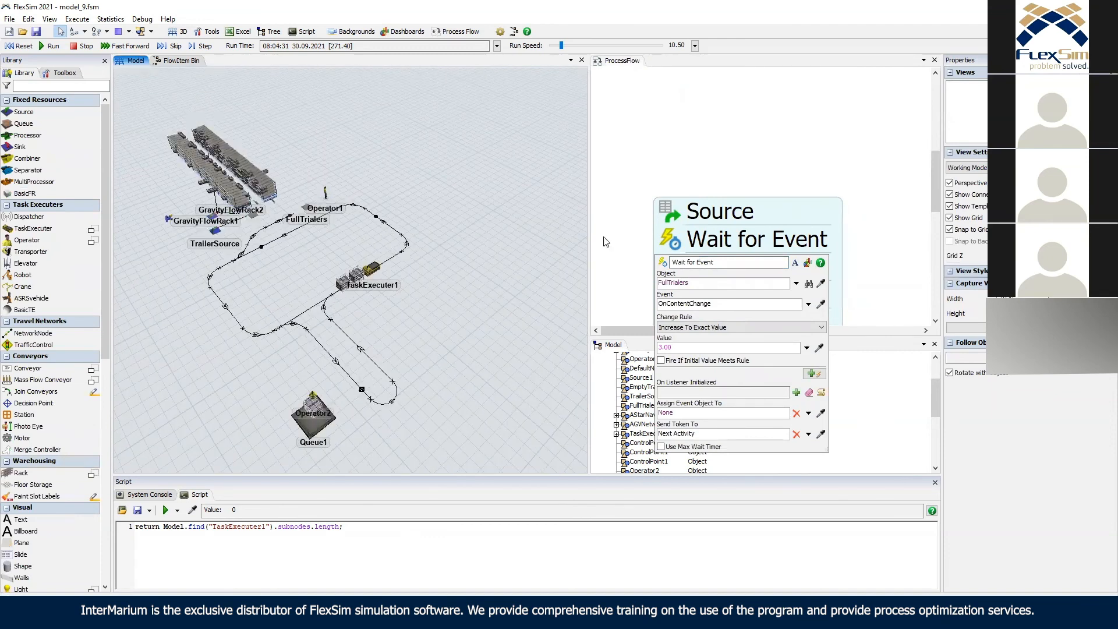
click(638, 166)
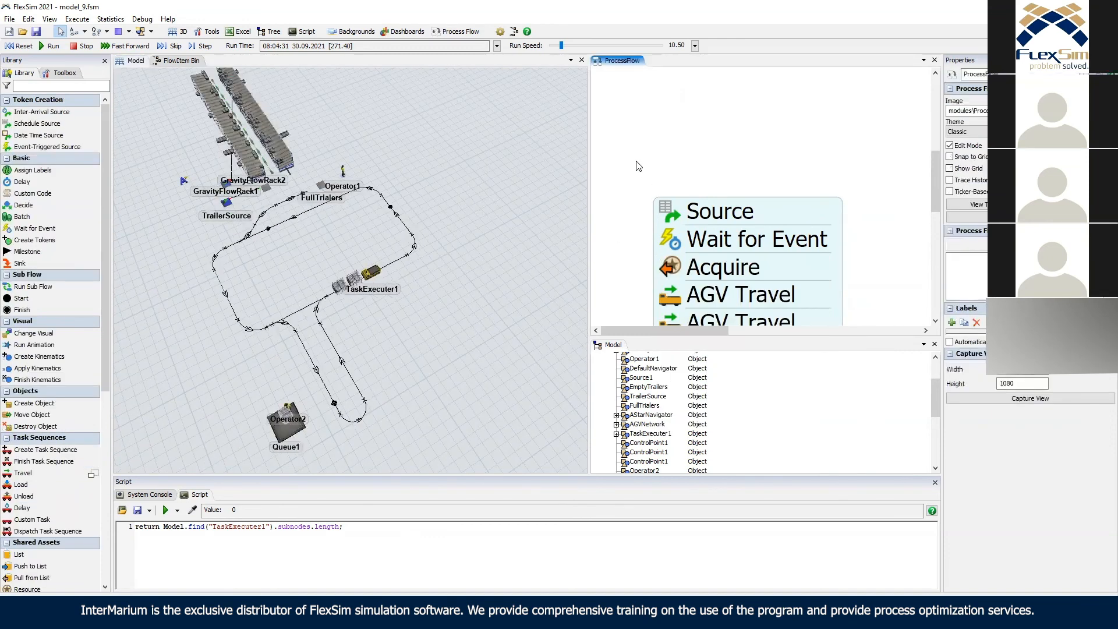
Examine the rack area with the EmptyTrailers and FullTrialers queues and the AGV loop around it.
click(349, 297)
scroll(334, 268, up, 6)
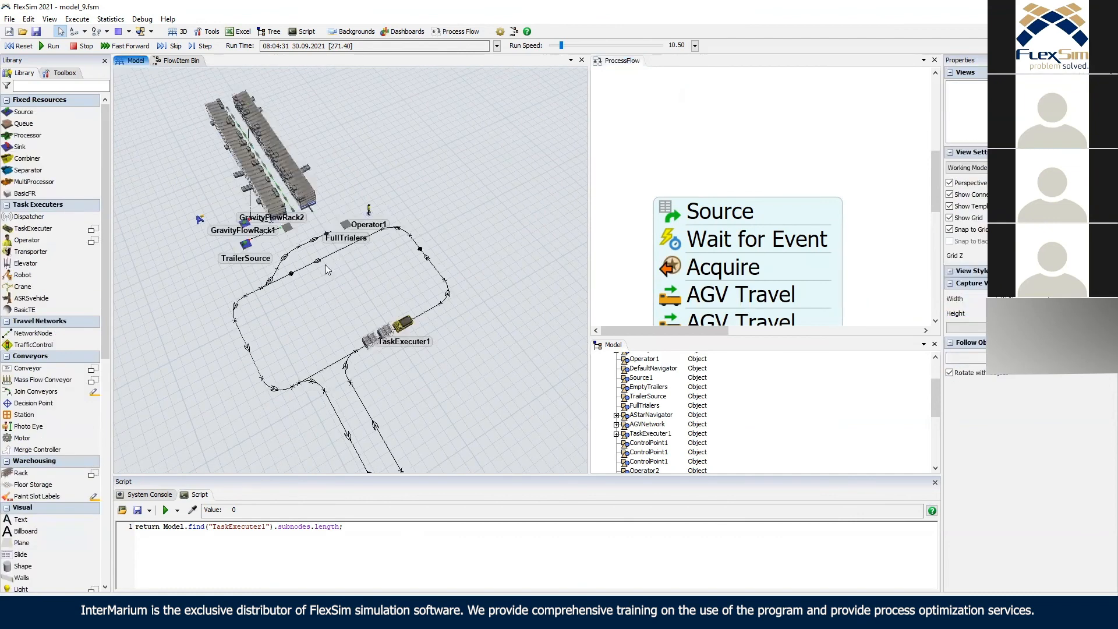
right_drag(334, 268, 366, 236)
scroll(366, 236, up, 5)
drag(328, 120, 343, 158)
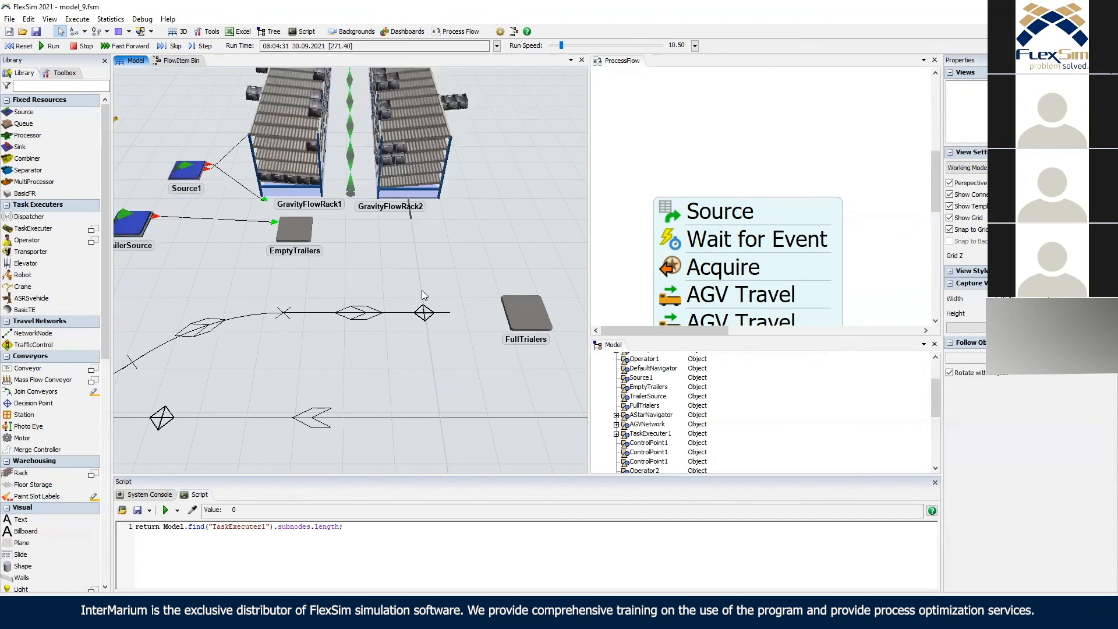
scroll(425, 295, down, 10)
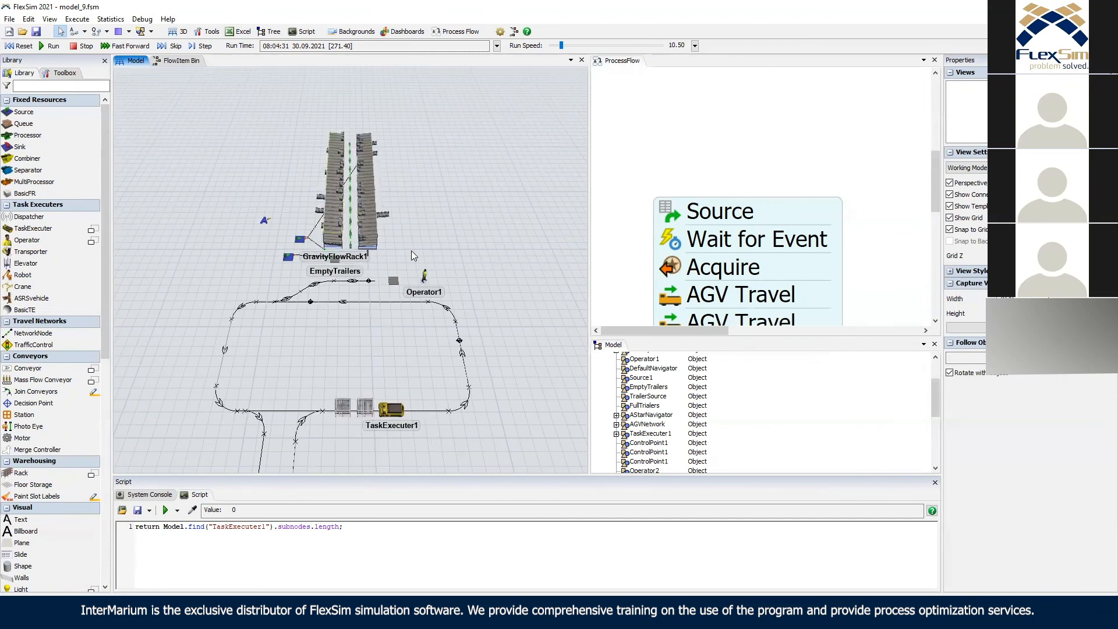
scroll(372, 257, up, 5)
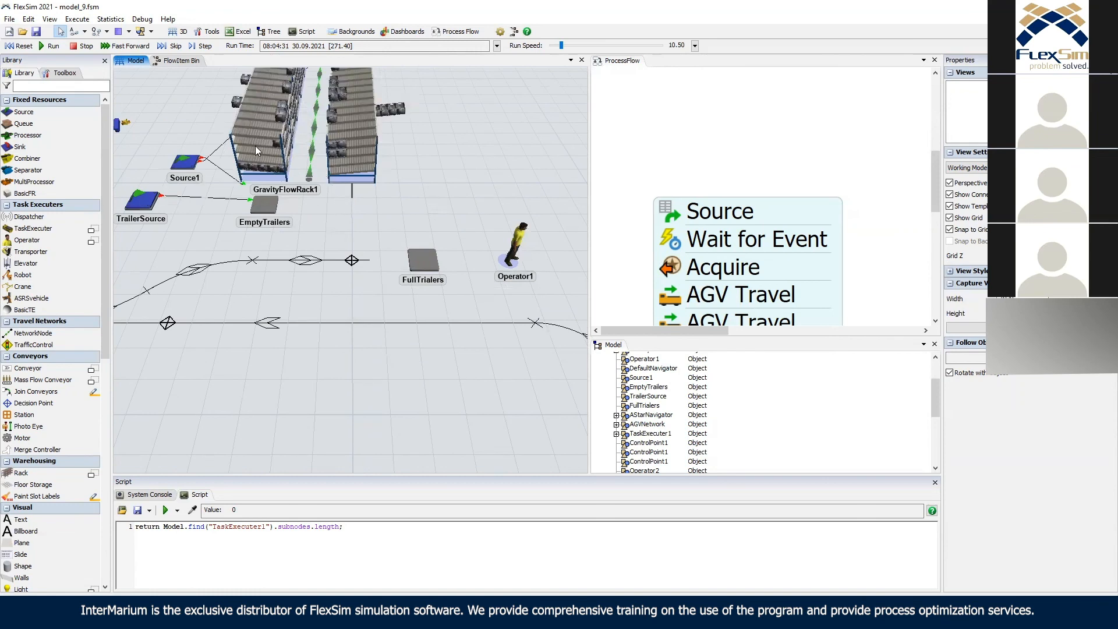
Inspect the Trailer flow item's 3D shape in the FlowItem Bin.
click(175, 61)
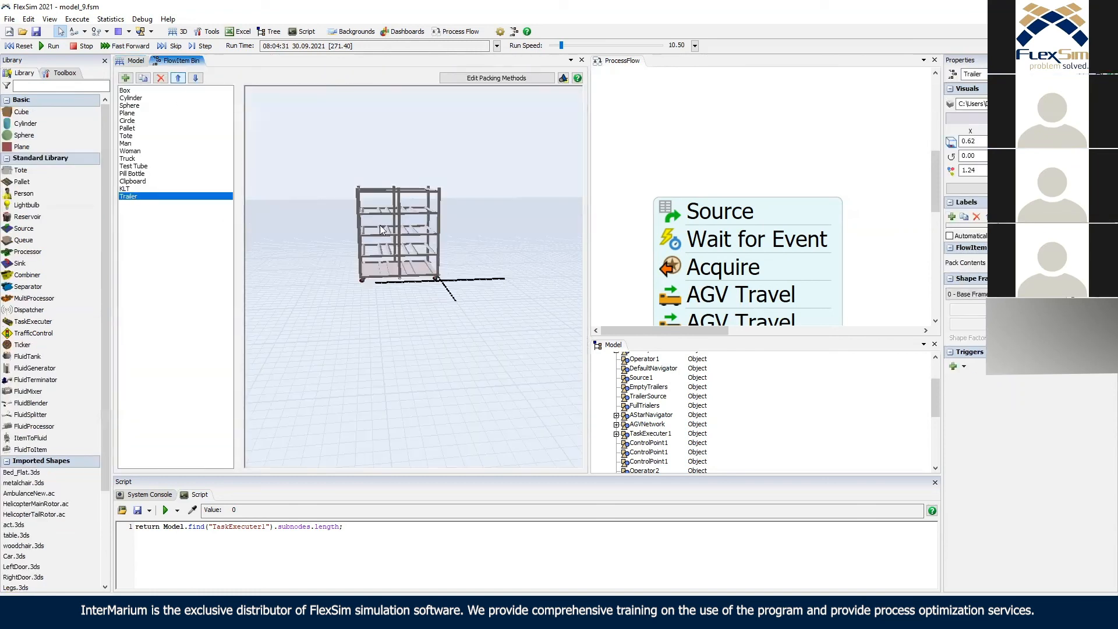
click(403, 268)
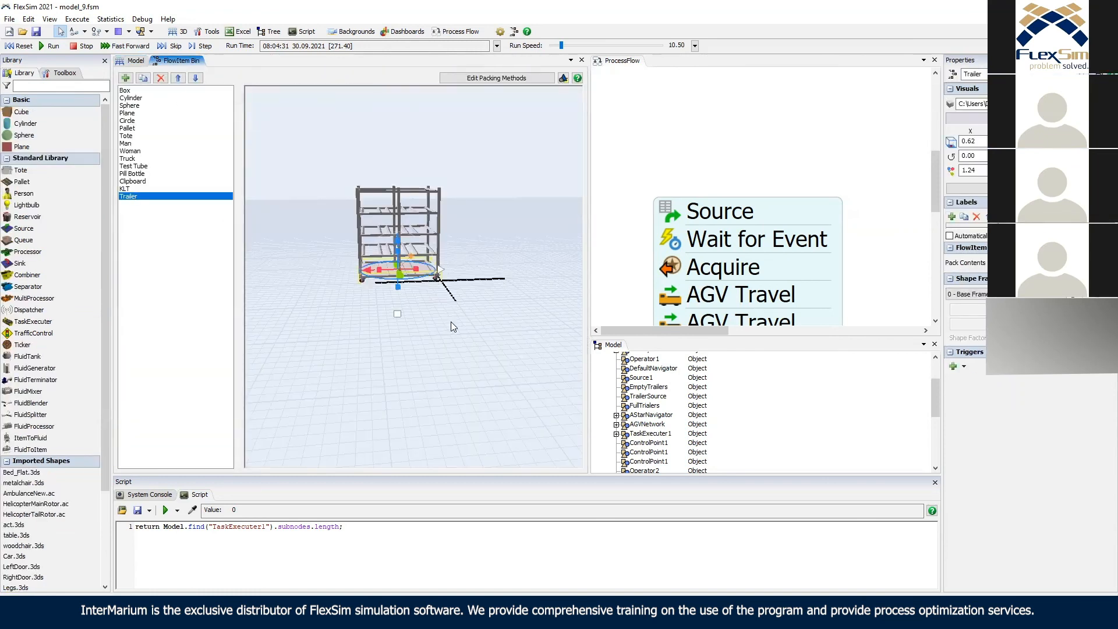
right_drag(433, 286, 424, 272)
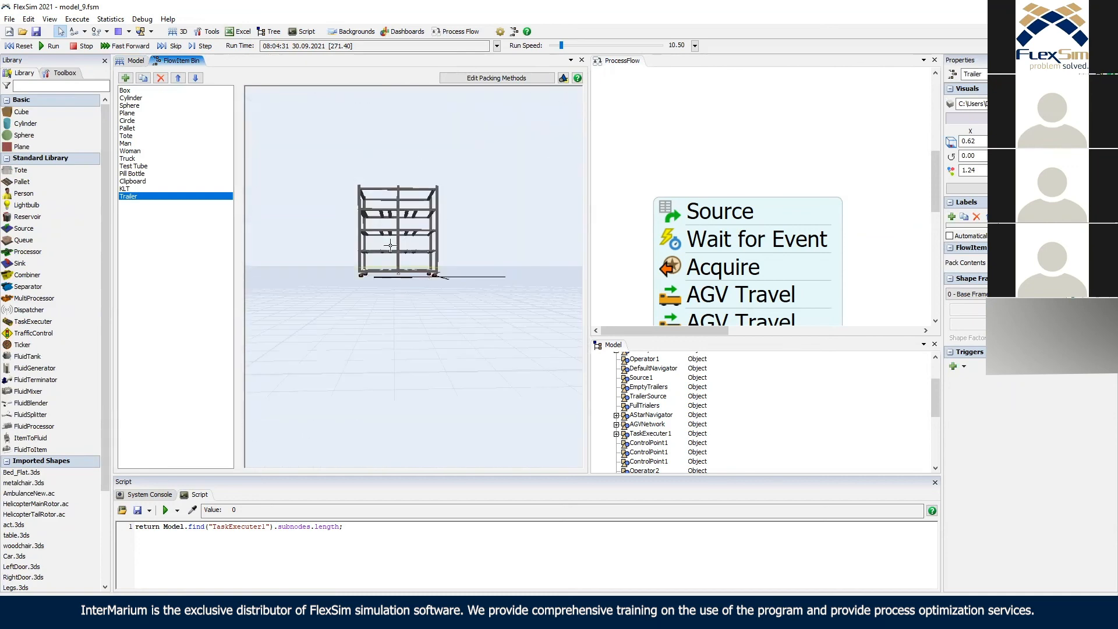
Examine TaskExecuter1 with its remaining trailers, the branch track, and Queue1 with Operator2 in the 3D model.
click(137, 61)
drag(335, 396, 378, 233)
scroll(383, 281, up, 8)
right_drag(384, 282, 413, 334)
scroll(364, 276, up, 5)
scroll(365, 276, down, 5)
scroll(414, 334, down, 6)
right_drag(423, 286, 197, 173)
scroll(269, 196, down, 3)
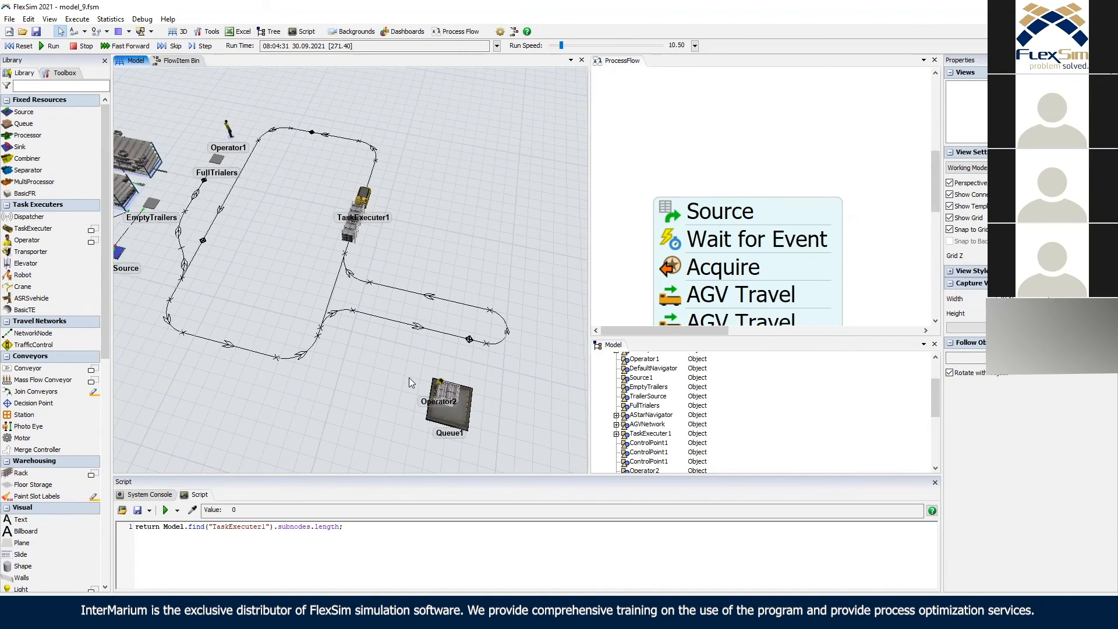
right_drag(448, 297, 516, 274)
Review the train's activity sequence and the operator's block from Acquire to Release in the process flow.
drag(702, 174, 681, 136)
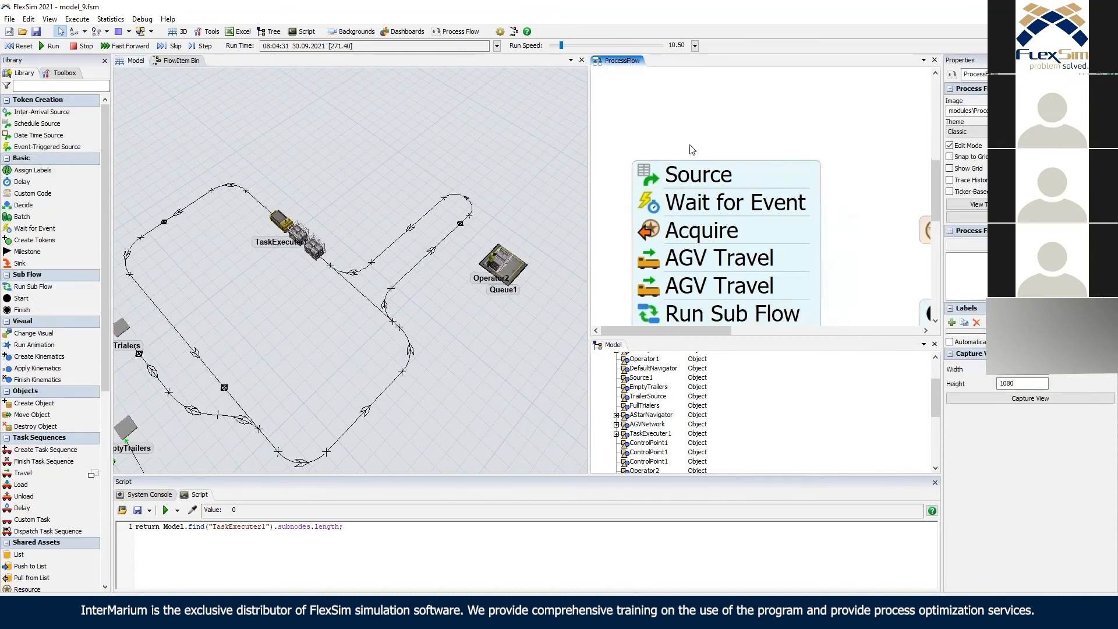
scroll(684, 139, down, 3)
drag(794, 292, 773, 200)
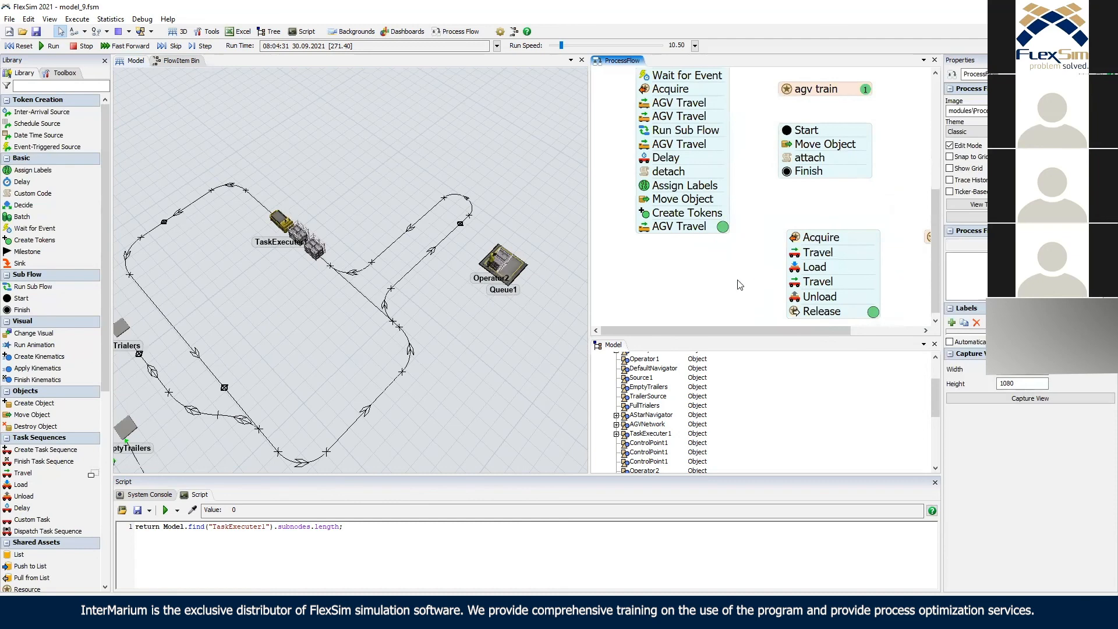
drag(715, 274, 714, 238)
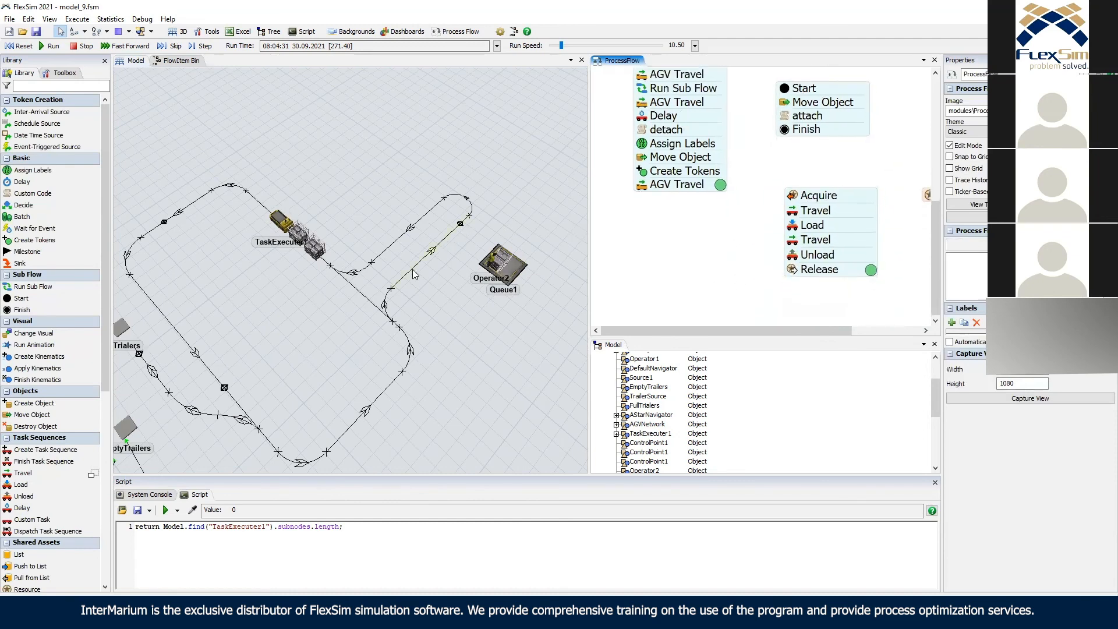
Widen the 3D model view at the expense of the process flow, keeping the loop and racks in the overview.
mouse_move(436, 299)
right_down()
mouse_move(344, 284)
mouse_move(428, 312)
right_up()
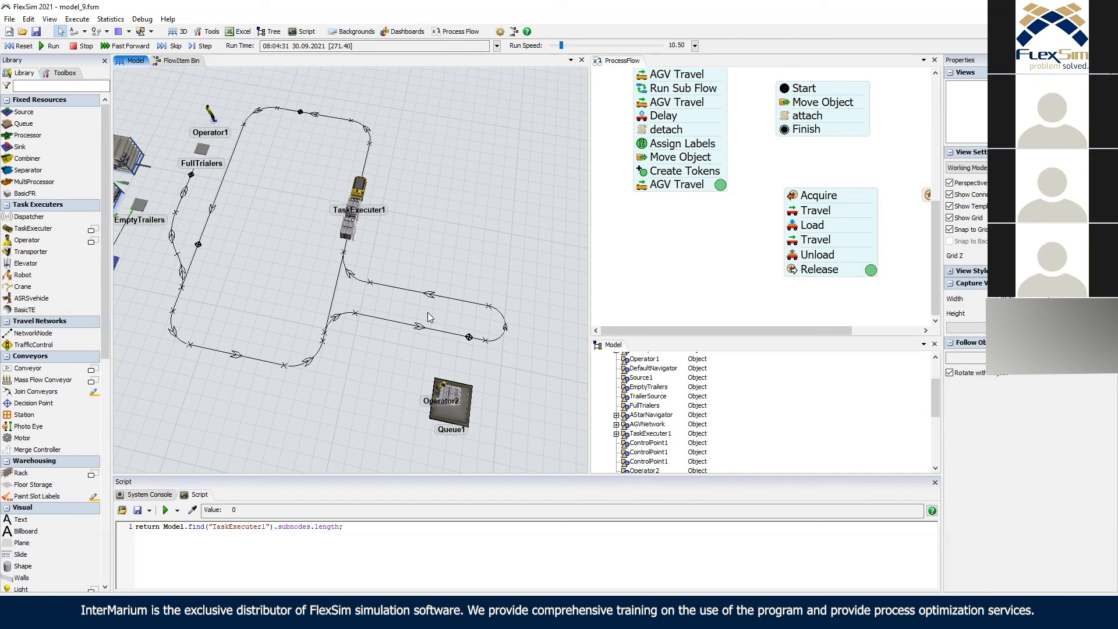
right_drag(273, 164, 299, 193)
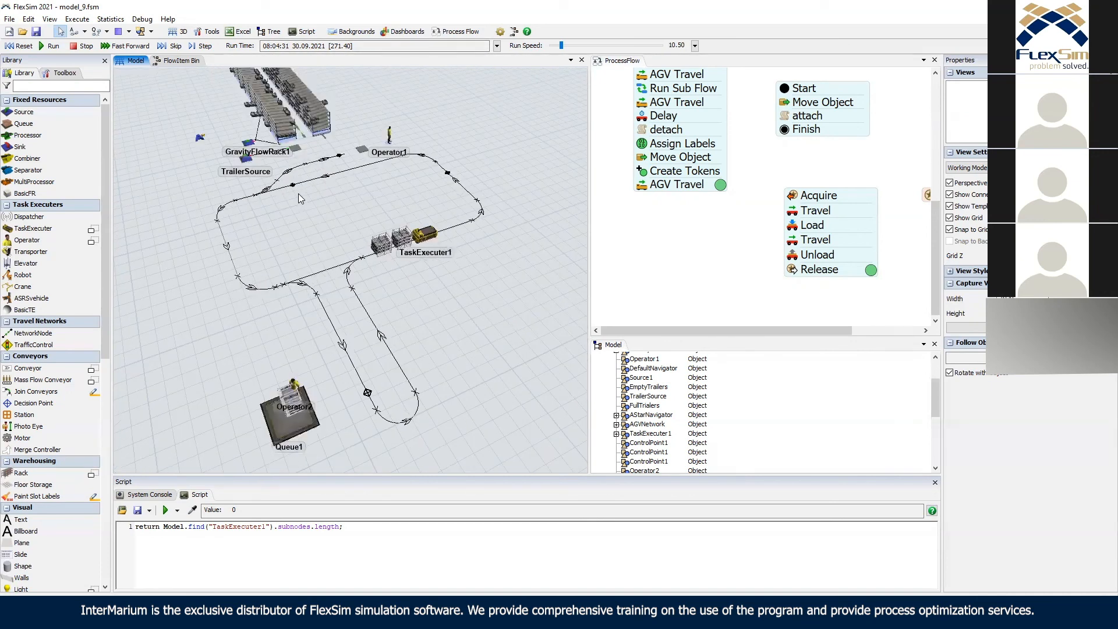
drag(324, 218, 488, 212)
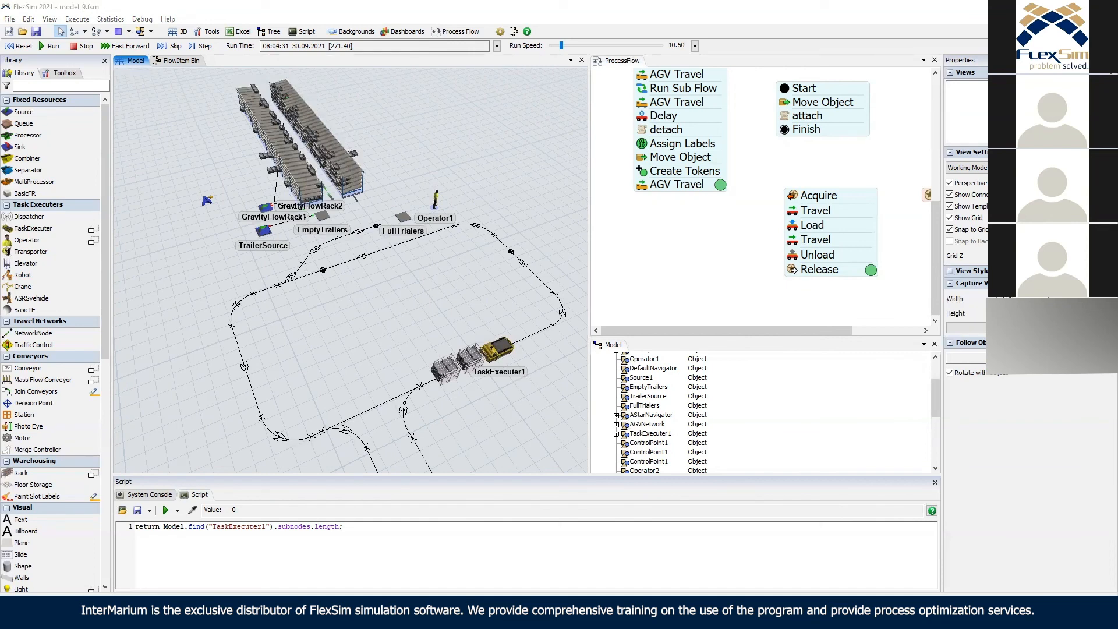
drag(588, 225, 673, 229)
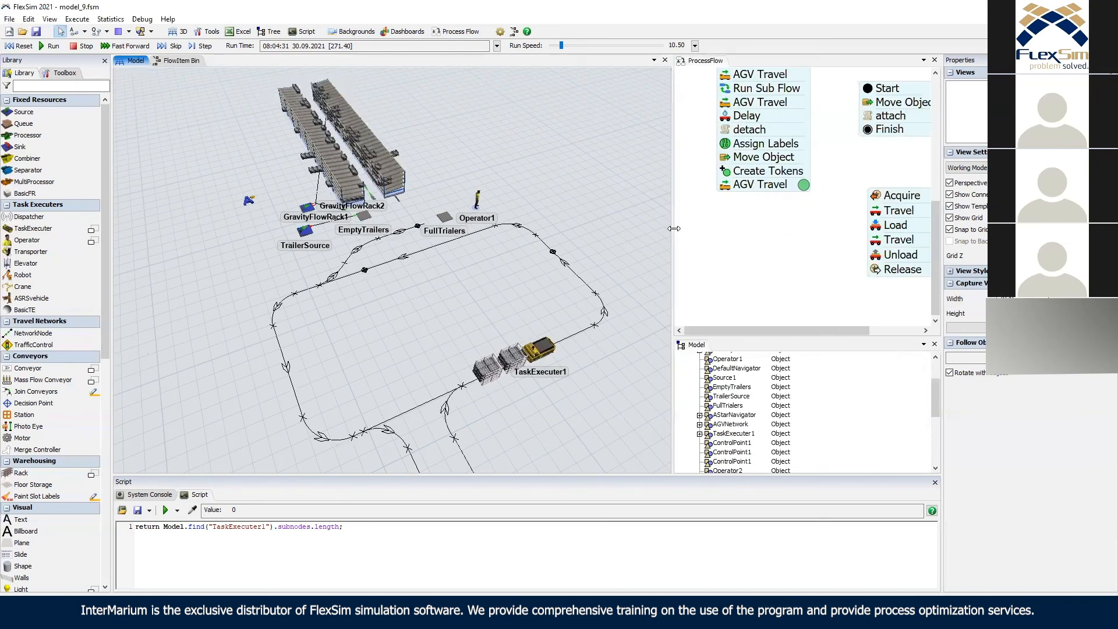
right_drag(500, 276, 447, 306)
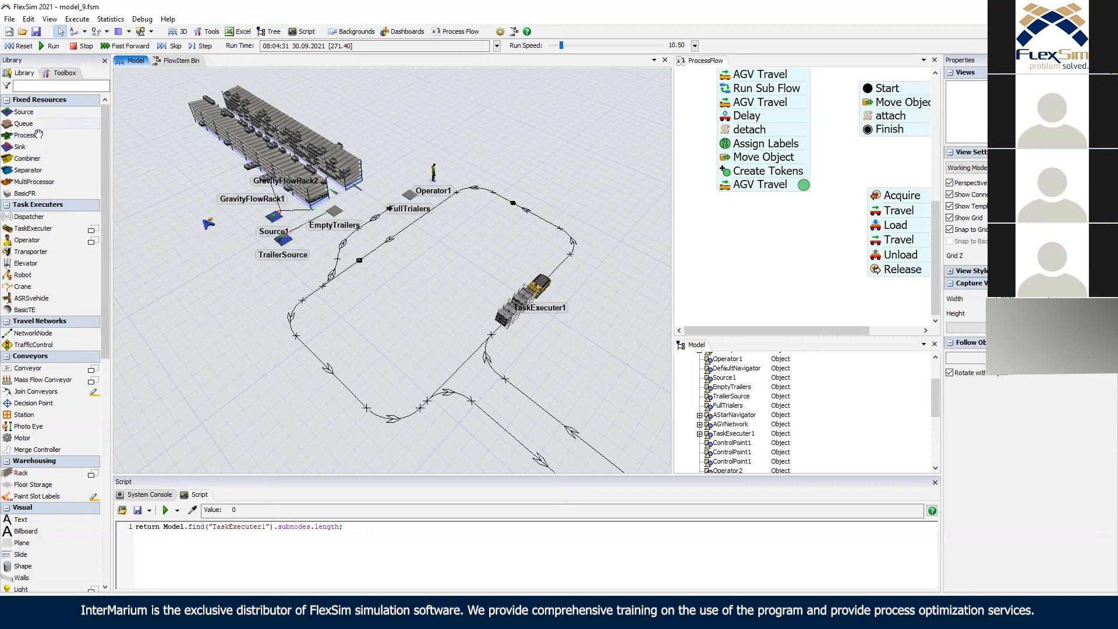
Add a proximity agent system to the model and set its properties window beside the AGV loop.
click(60, 72)
click(18, 88)
mouse_move(52, 100)
click(203, 102)
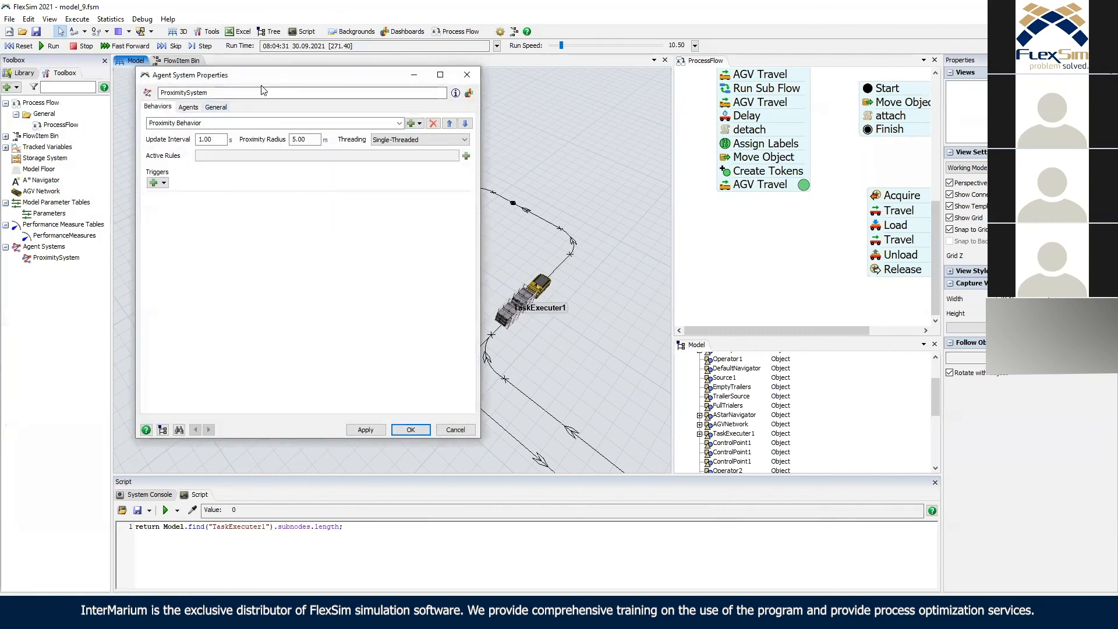
drag(265, 81, 776, 124)
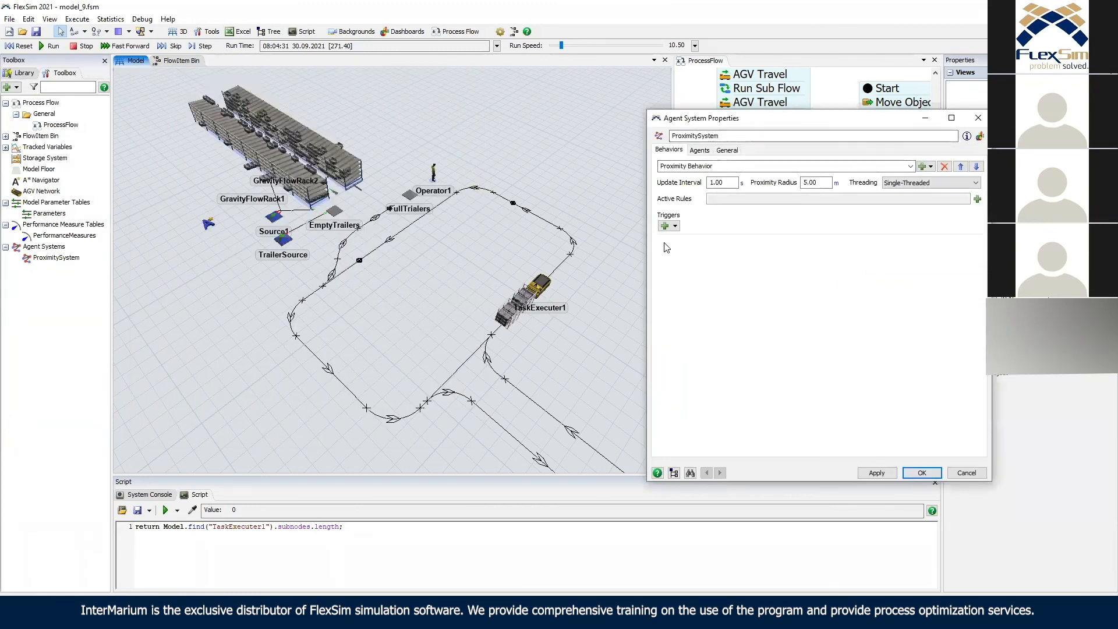
right_drag(493, 209, 488, 272)
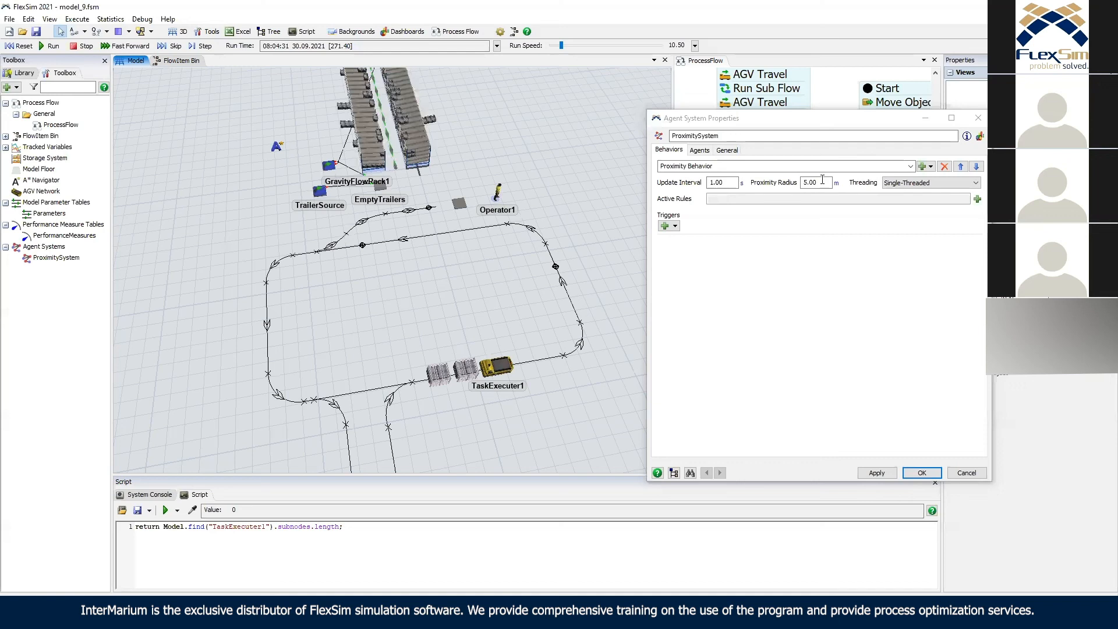
Add an On Enter Proximity trigger to ProximitySystem and check which kinds of action it offers.
click(669, 225)
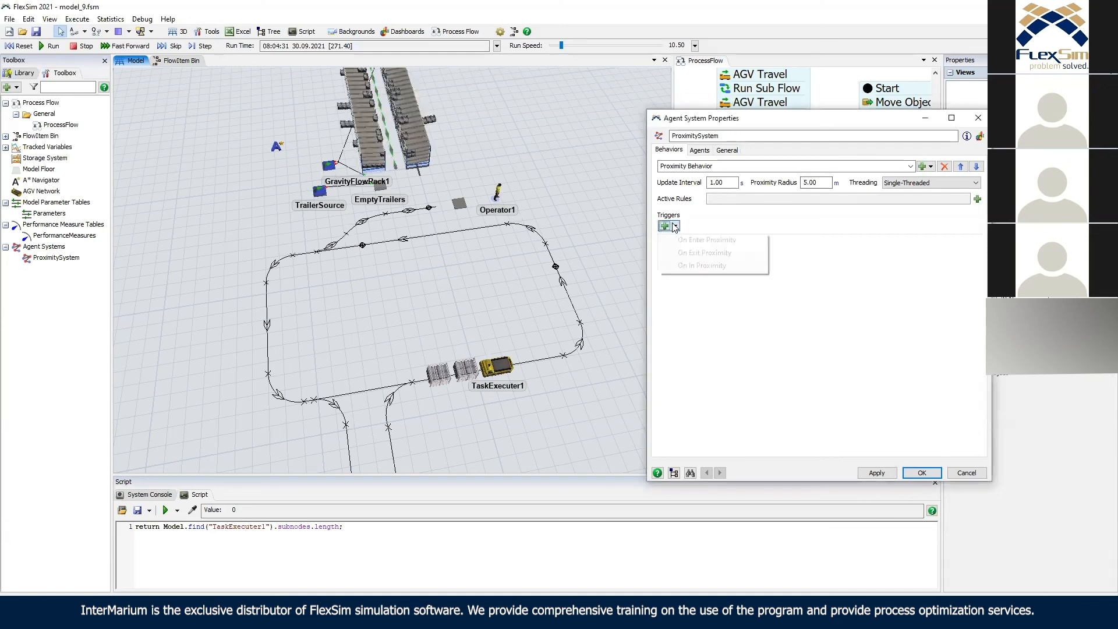
click(718, 243)
click(924, 247)
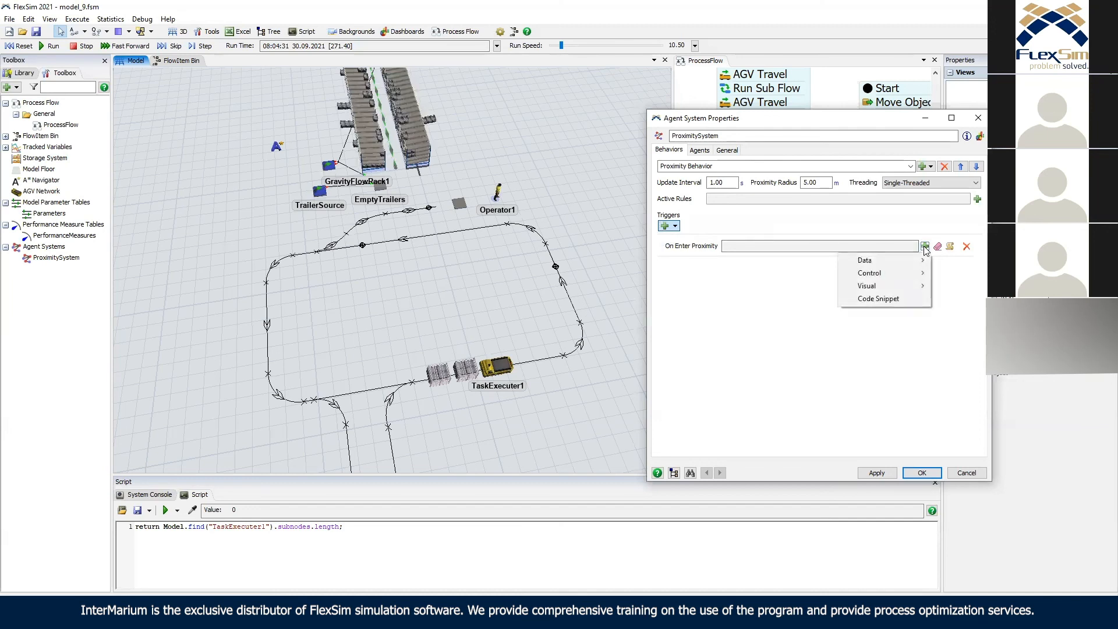
mouse_move(916, 275)
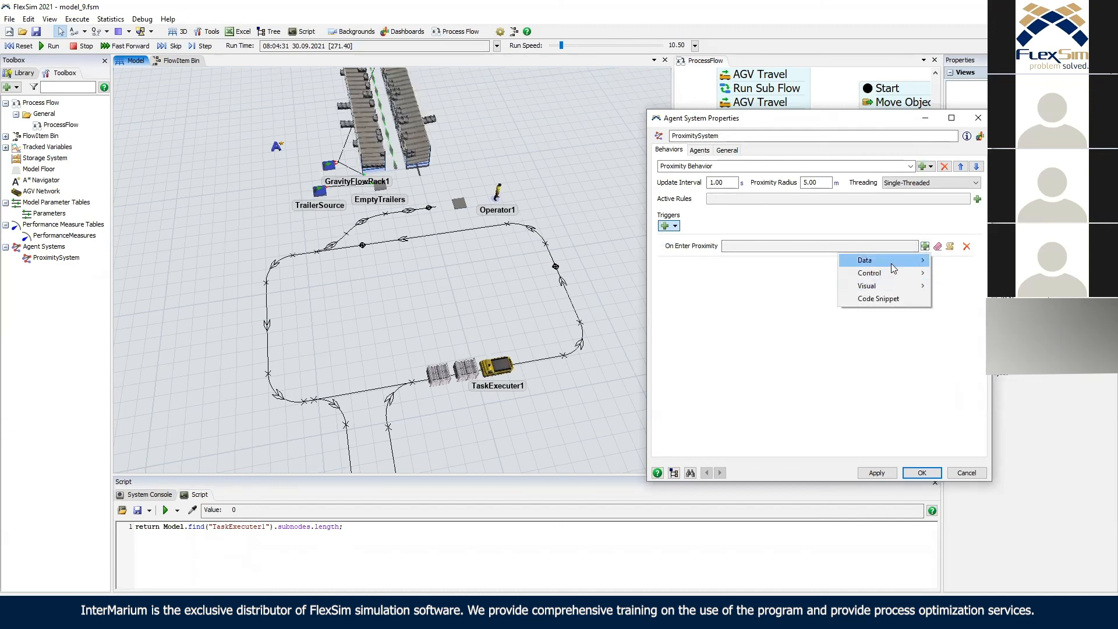
click(872, 222)
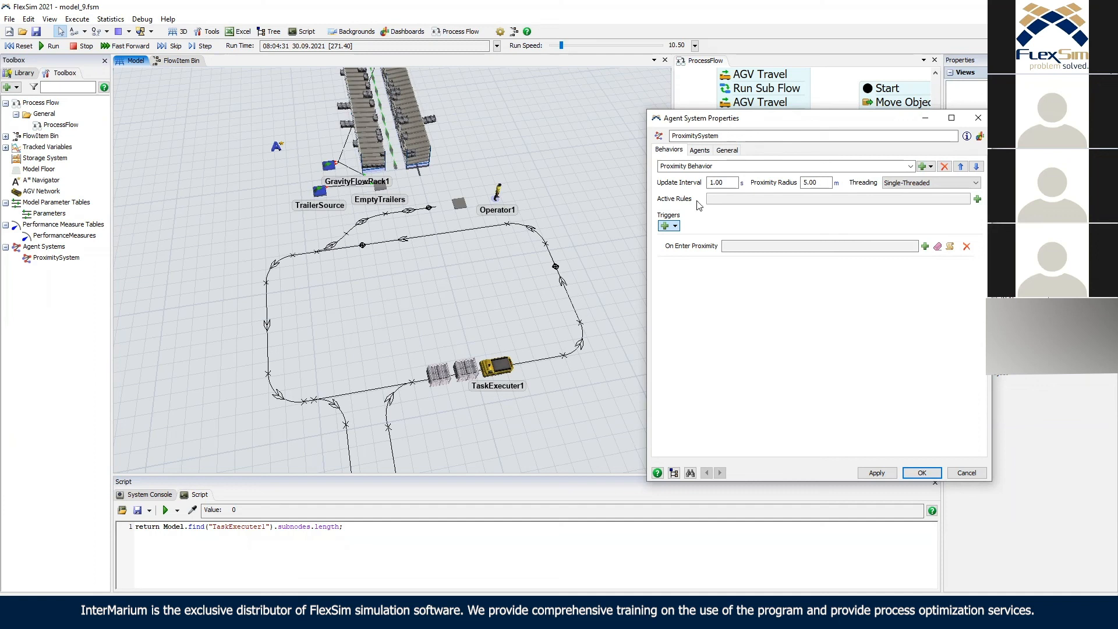
Move TaskExecuter1 and its trailers to the straight track section near FullTrialers.
click(512, 359)
drag(512, 358, 483, 239)
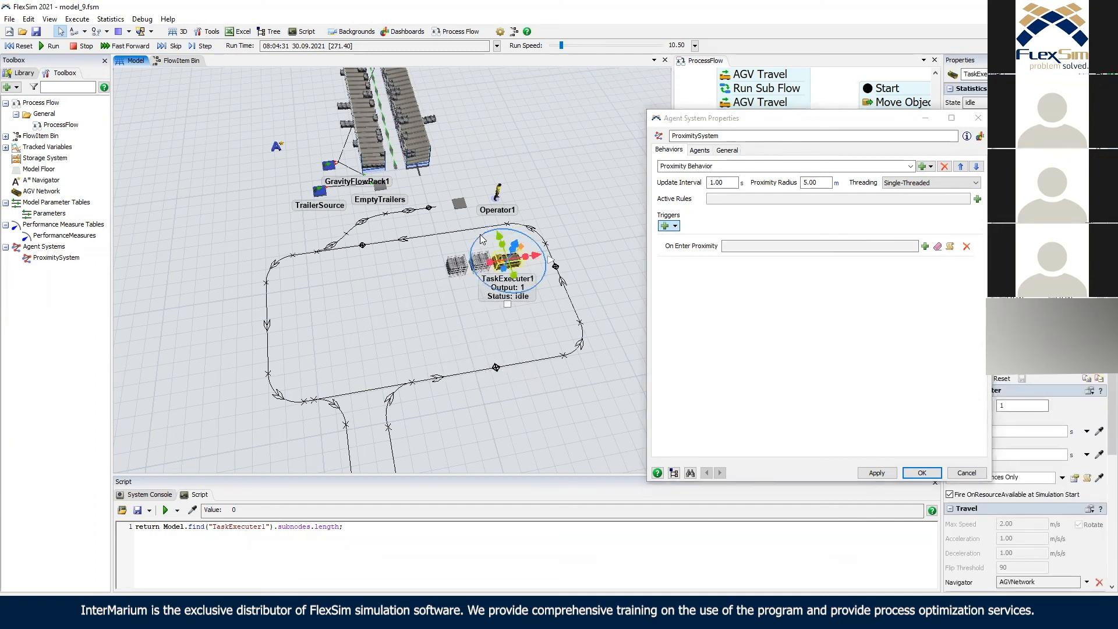
right_drag(484, 239, 489, 438)
drag(489, 437, 577, 304)
drag(514, 263, 481, 226)
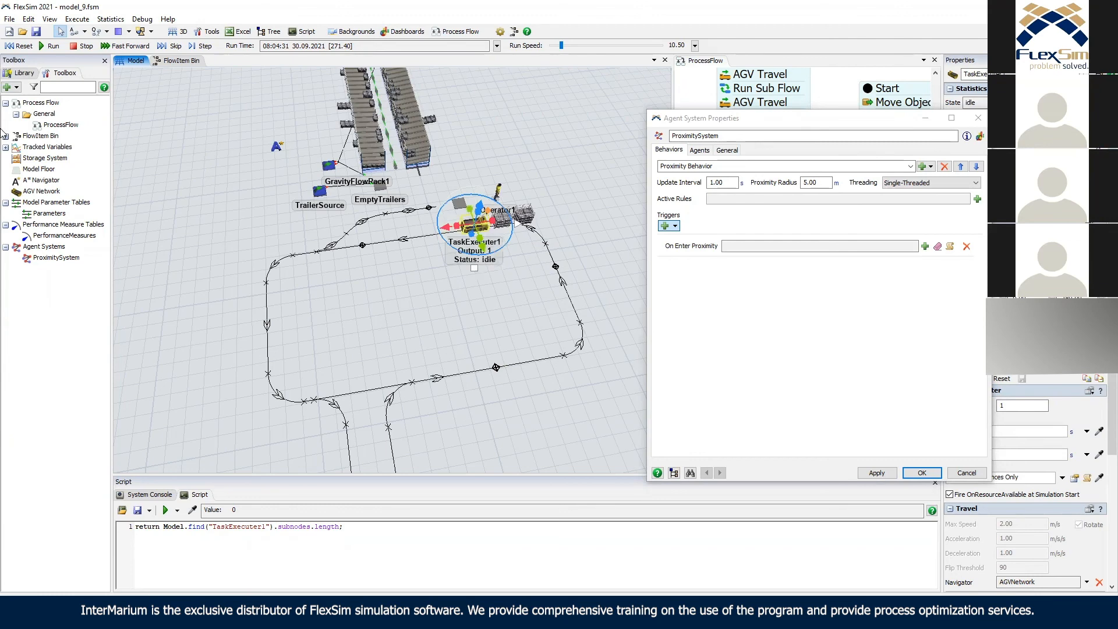
Add another operator inside the loop beside the straight track section, cancelling the placement into an unusual container.
click(26, 75)
drag(34, 241, 404, 239)
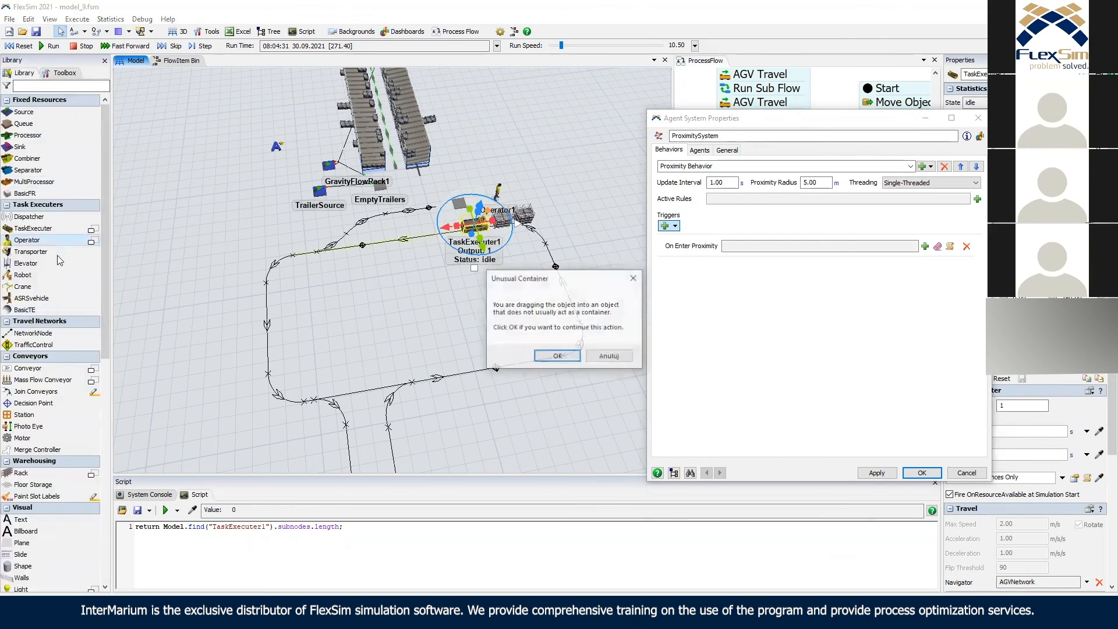
click(609, 356)
drag(23, 239, 406, 259)
scroll(301, 269, up, 8)
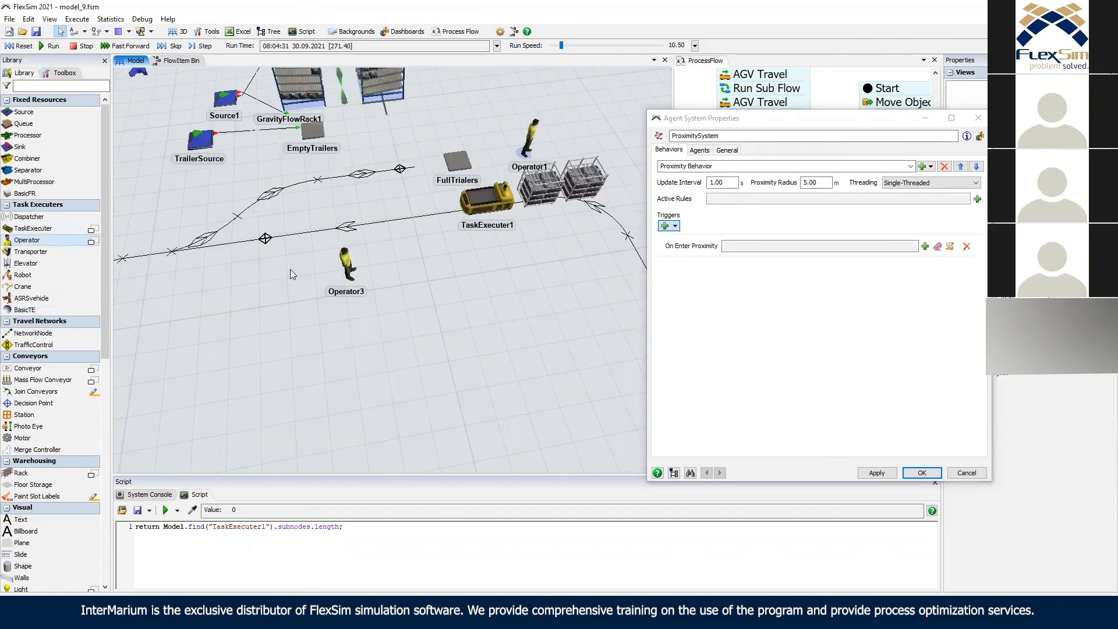
Bring TaskExecuter1 closer to Operator3 on the straight track and move Operator3 away beside FullTrialers.
click(326, 167)
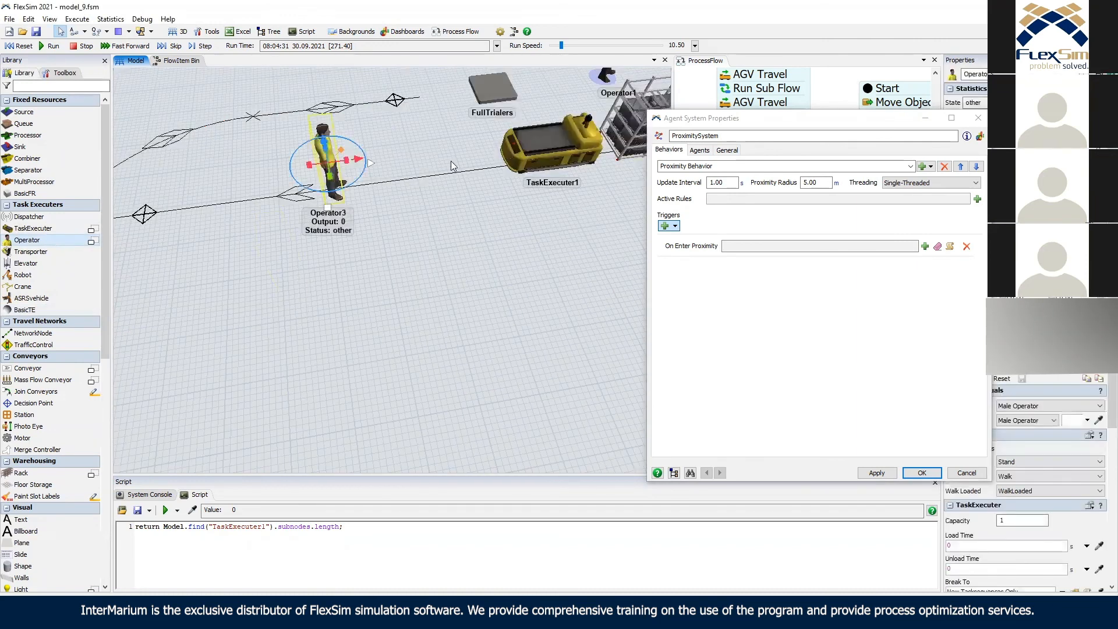
drag(527, 152, 401, 166)
right_drag(407, 229, 365, 257)
scroll(414, 218, down, 5)
drag(383, 209, 438, 138)
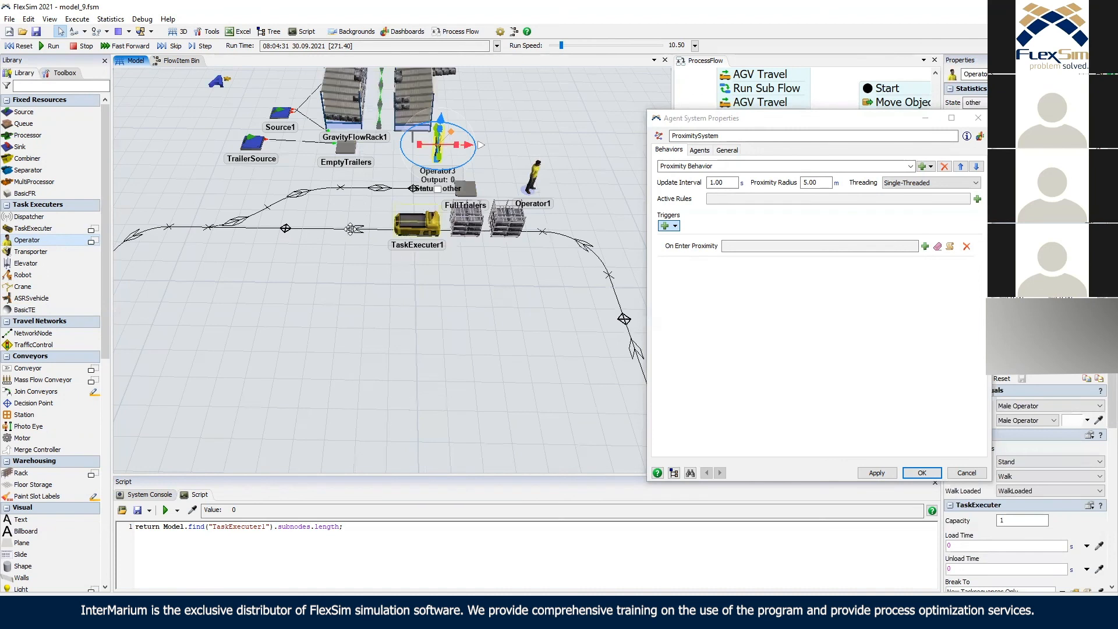
Demonstrate an obstruction by moving Operator3 onto the track ahead of TaskExecuter1 and back behind FullTrialers.
click(411, 226)
click(284, 228)
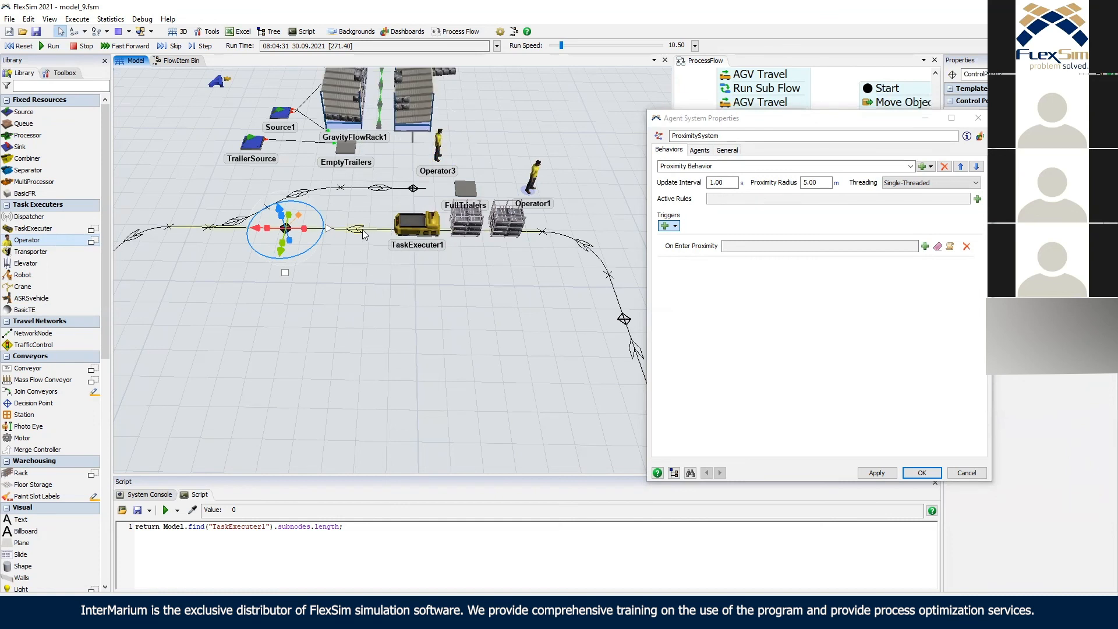
drag(389, 184, 366, 223)
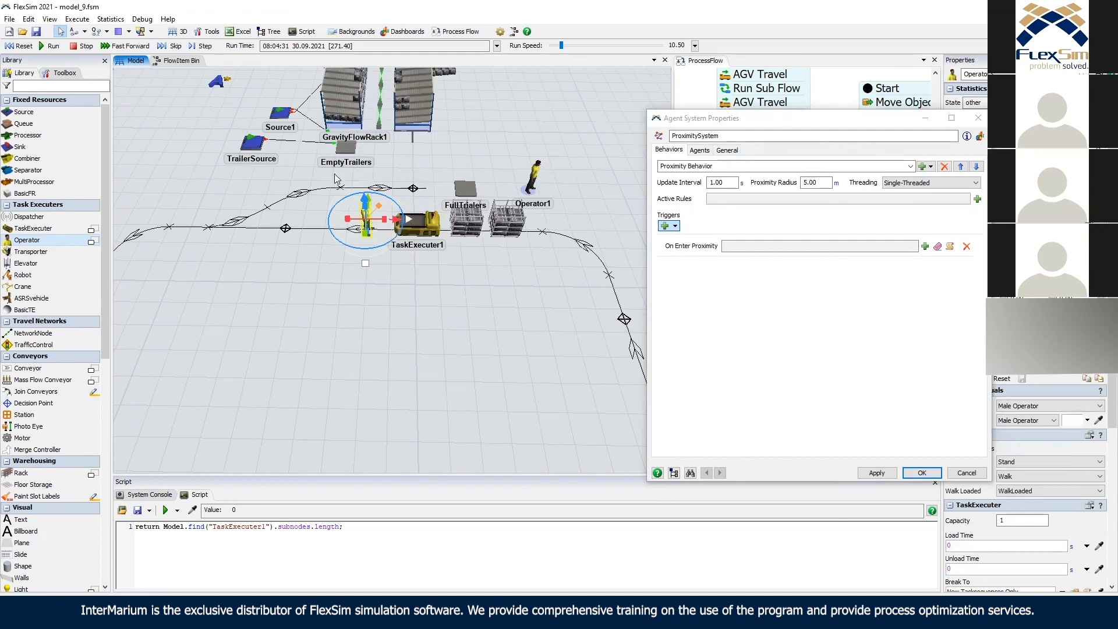
click(403, 191)
drag(368, 213, 467, 144)
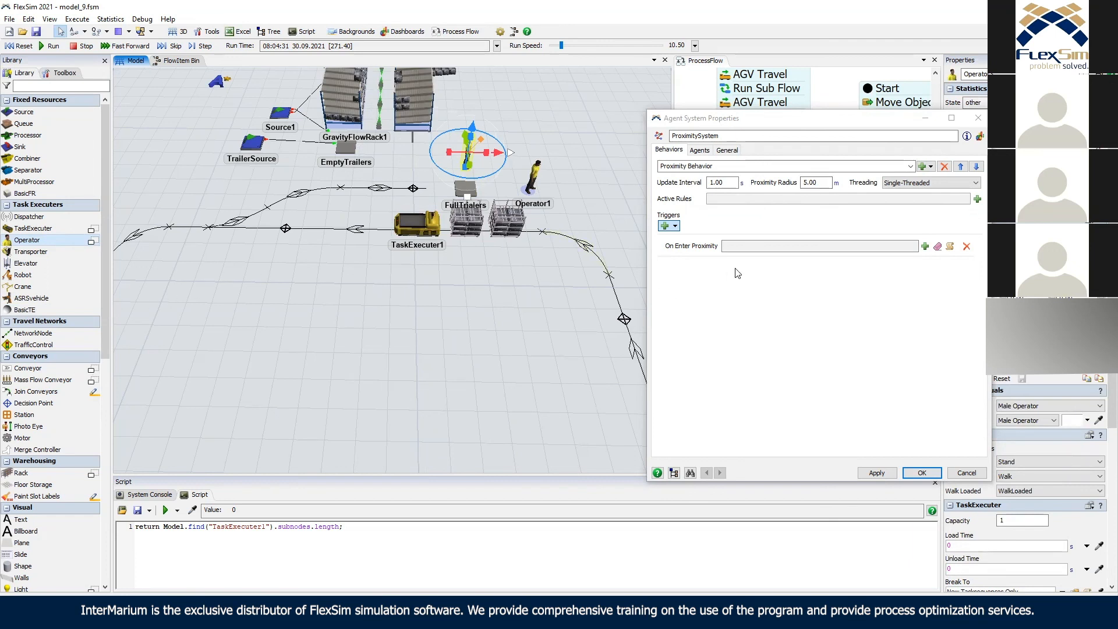
Place a cylindrical Shape object on the floor inside the loop.
scroll(59, 378, down, 4)
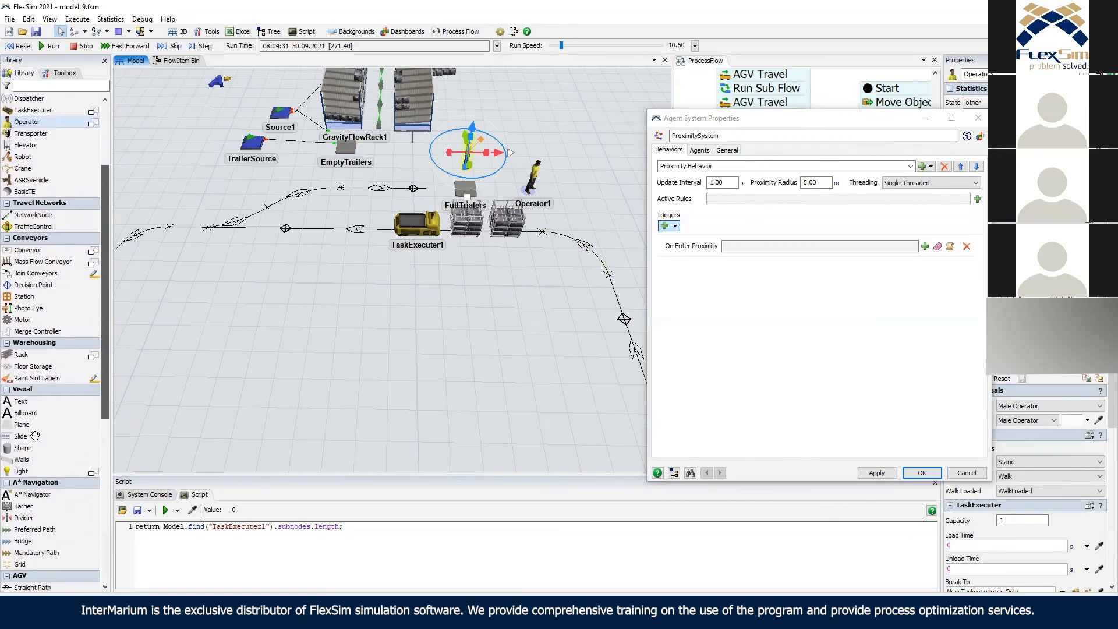
click(386, 343)
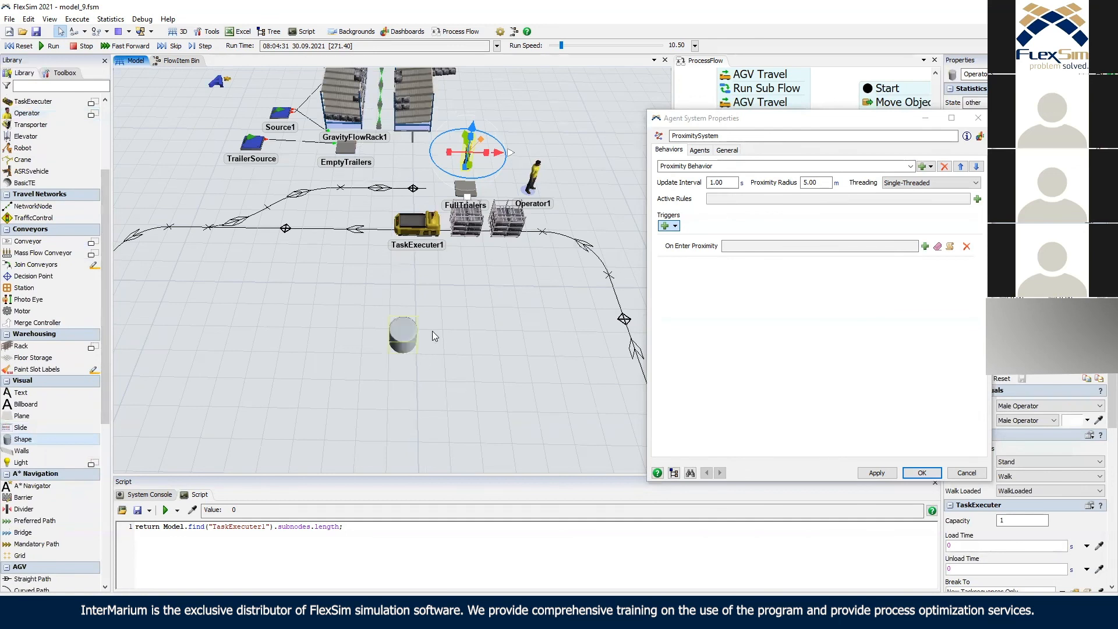
click(439, 360)
click(403, 340)
Reset the model and replace the cylindrical Shape inside the loop with a BasicTE object.
click(21, 46)
click(424, 349)
click(412, 339)
key(Delete)
drag(25, 182, 389, 346)
drag(549, 306, 482, 306)
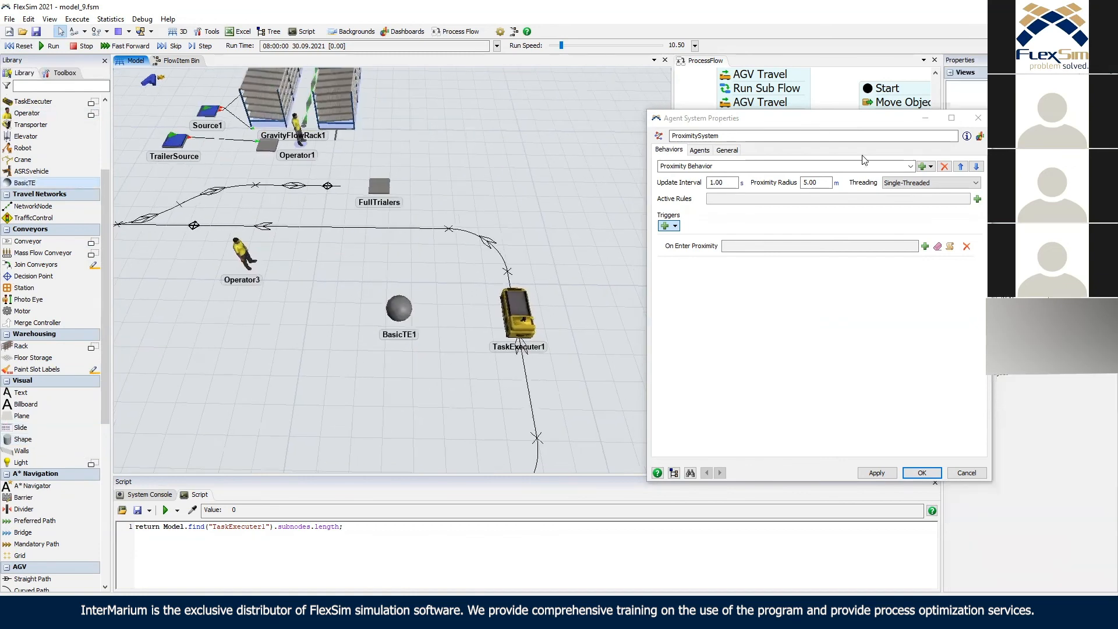
Try enlarging BasicTE1 and positioning it around TaskExecuter1 to represent a proximity zone.
click(350, 314)
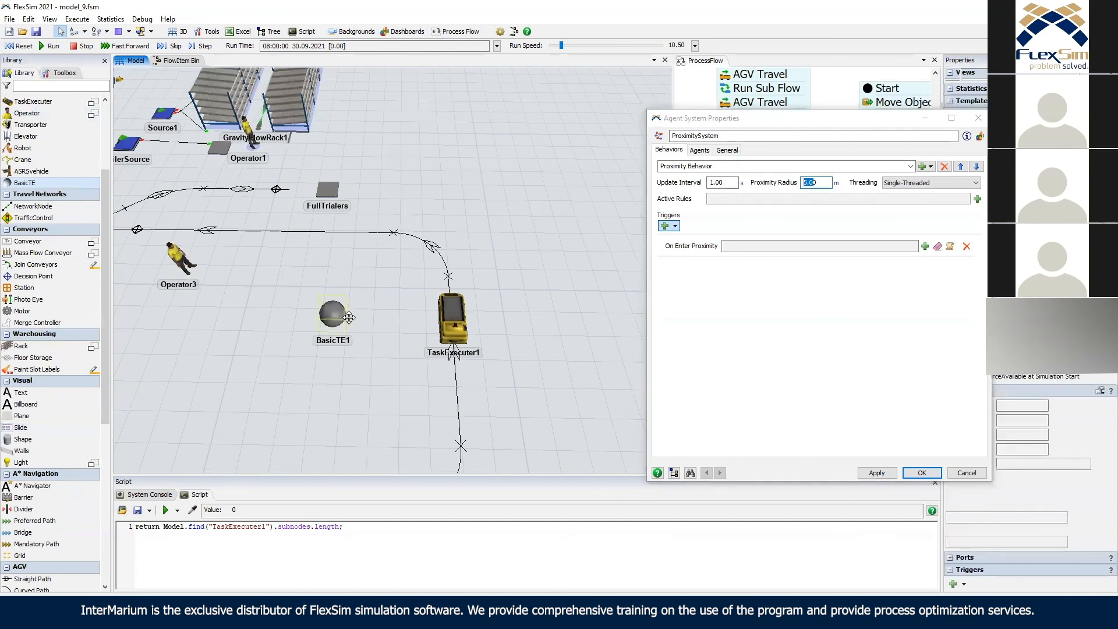
drag(351, 314, 411, 449)
drag(424, 368, 486, 343)
right_drag(419, 424, 468, 234)
click(459, 240)
drag(450, 225, 474, 202)
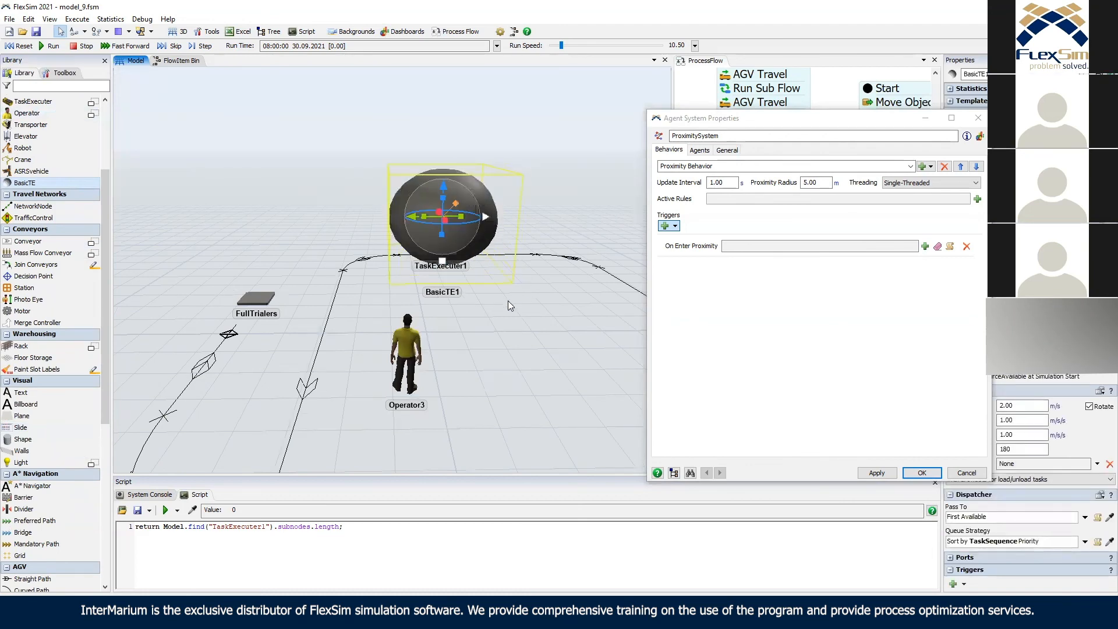
Delete BasicTE1 from the model.
right_drag(508, 301, 417, 323)
click(393, 295)
drag(464, 286, 483, 281)
key(Delete)
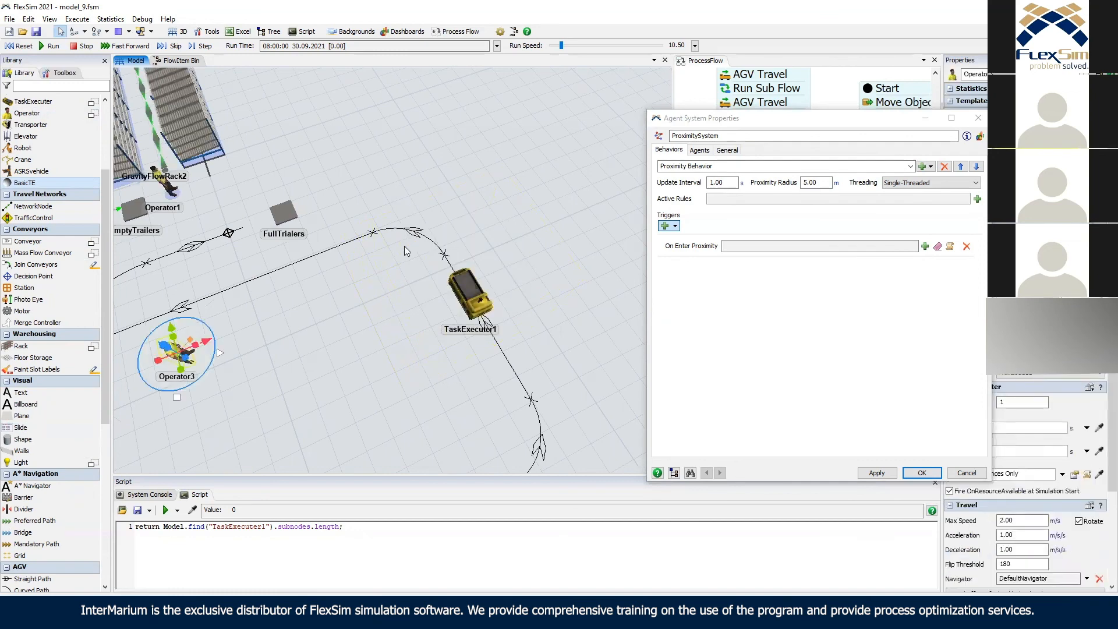
Place a new Shape object directly ahead of TaskExecuter1 and stretch it into a long, flat ellipse along the travel direction.
right_drag(476, 218, 482, 182)
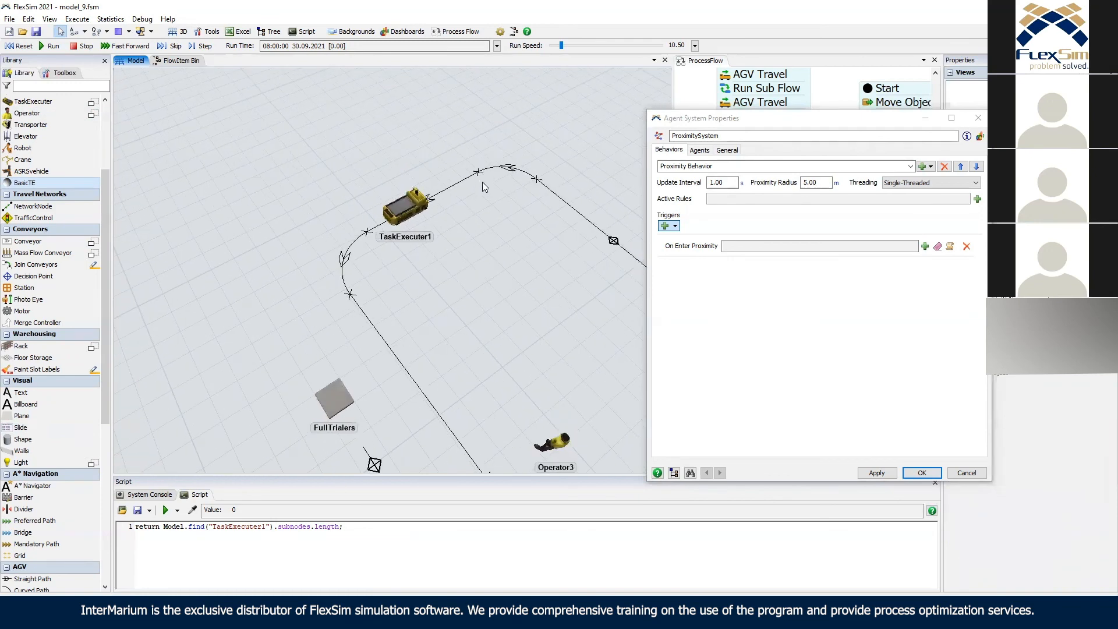
right_drag(389, 272, 420, 198)
click(422, 207)
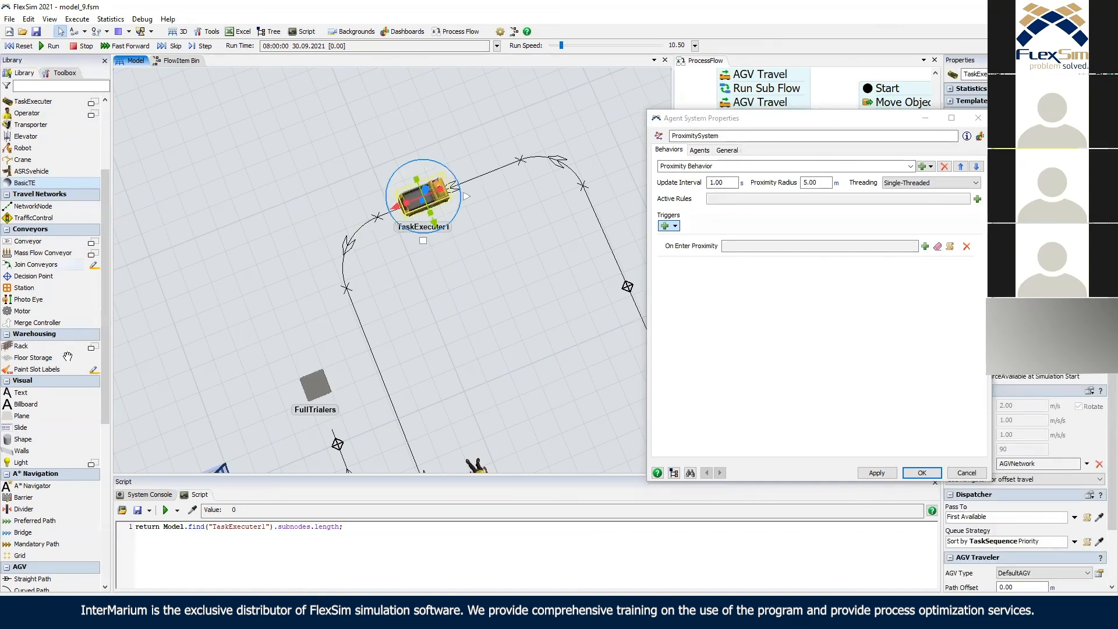
drag(42, 441, 293, 256)
click(394, 270)
right_drag(422, 266, 506, 218)
mouse_move(362, 326)
right_down()
mouse_move(340, 321)
mouse_move(366, 321)
right_up()
click(365, 321)
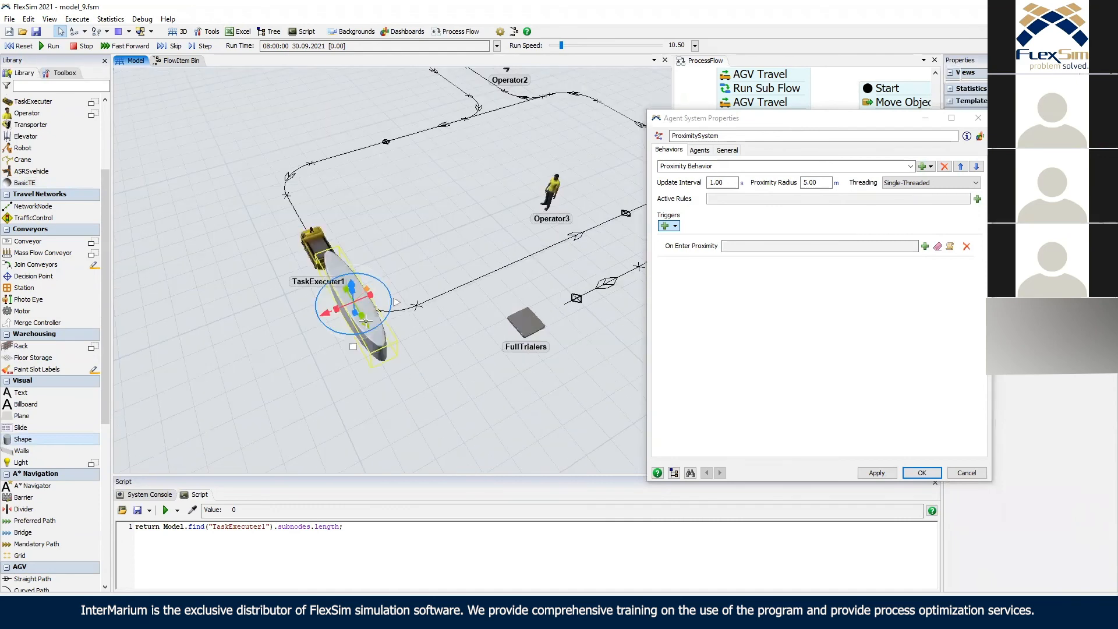
Move the elliptical Shape from the front of TaskExecuter1 toward the inner side of the track curve.
right_drag(405, 235, 469, 271)
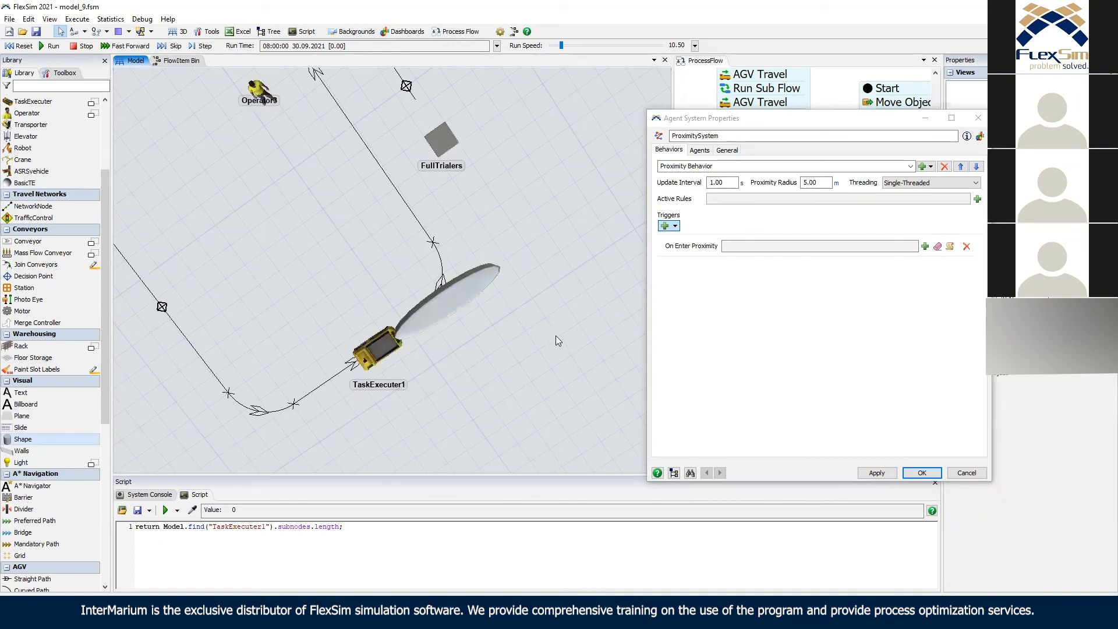
right_drag(486, 246, 319, 289)
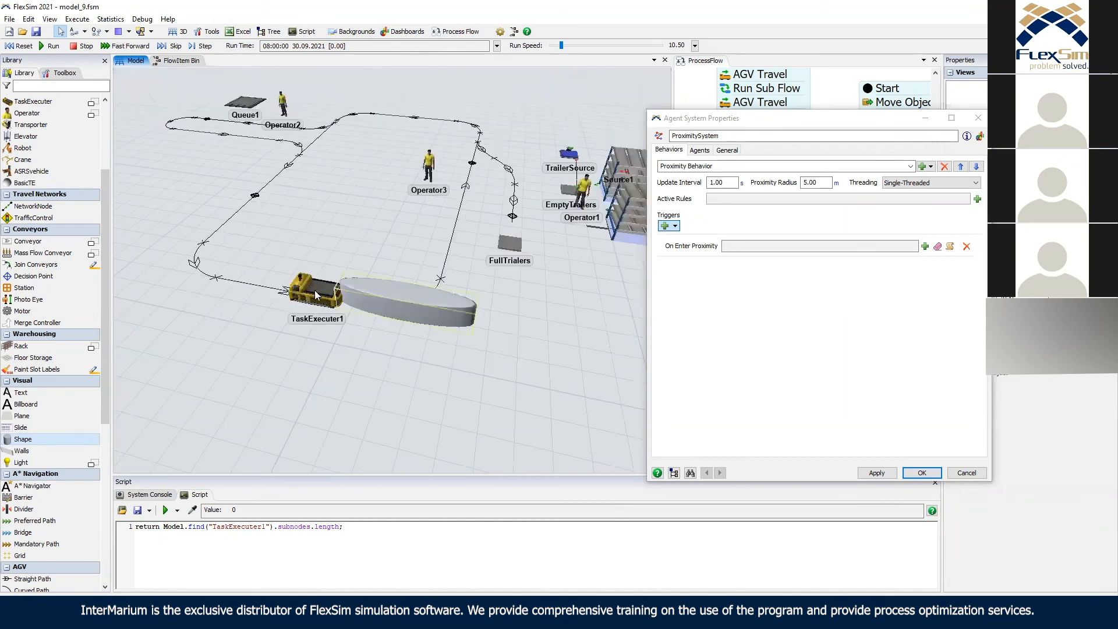
click(319, 290)
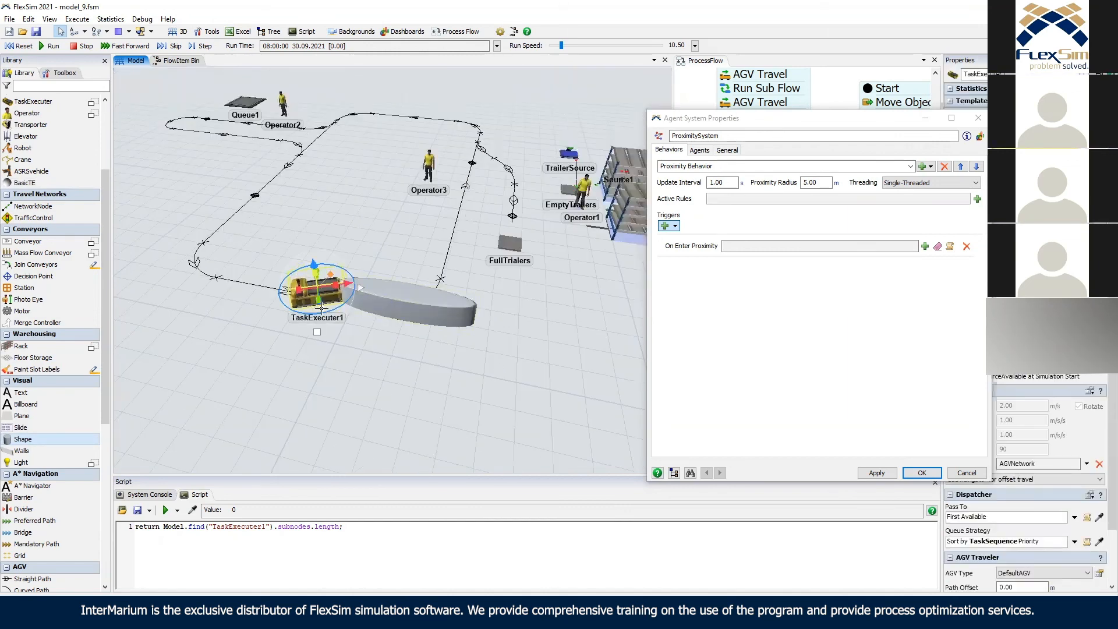
drag(382, 262, 380, 240)
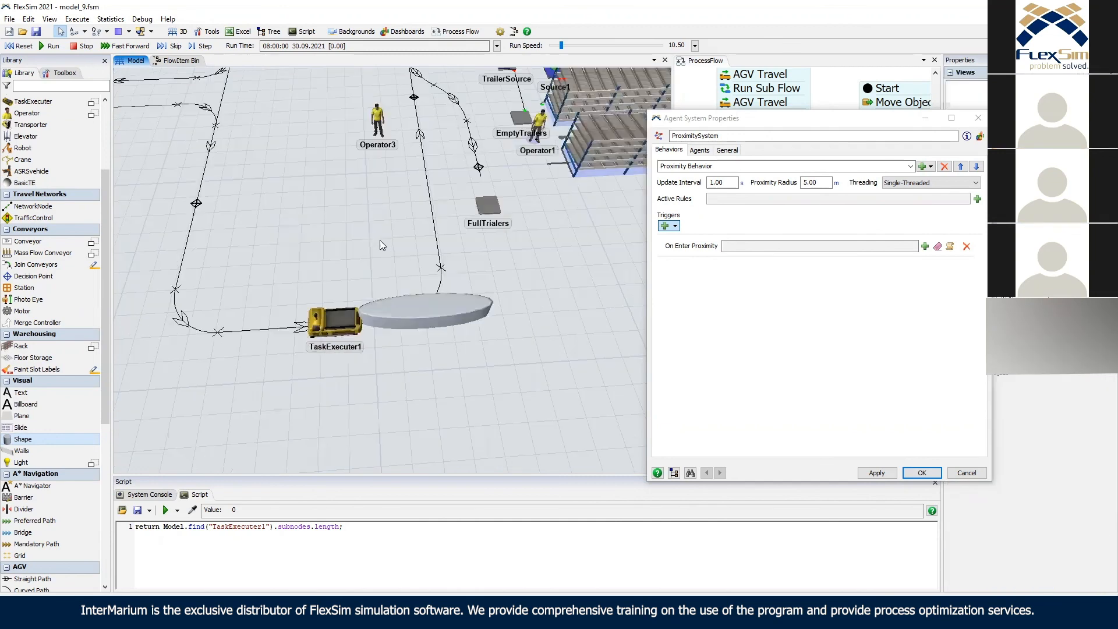
right_drag(418, 260, 418, 260)
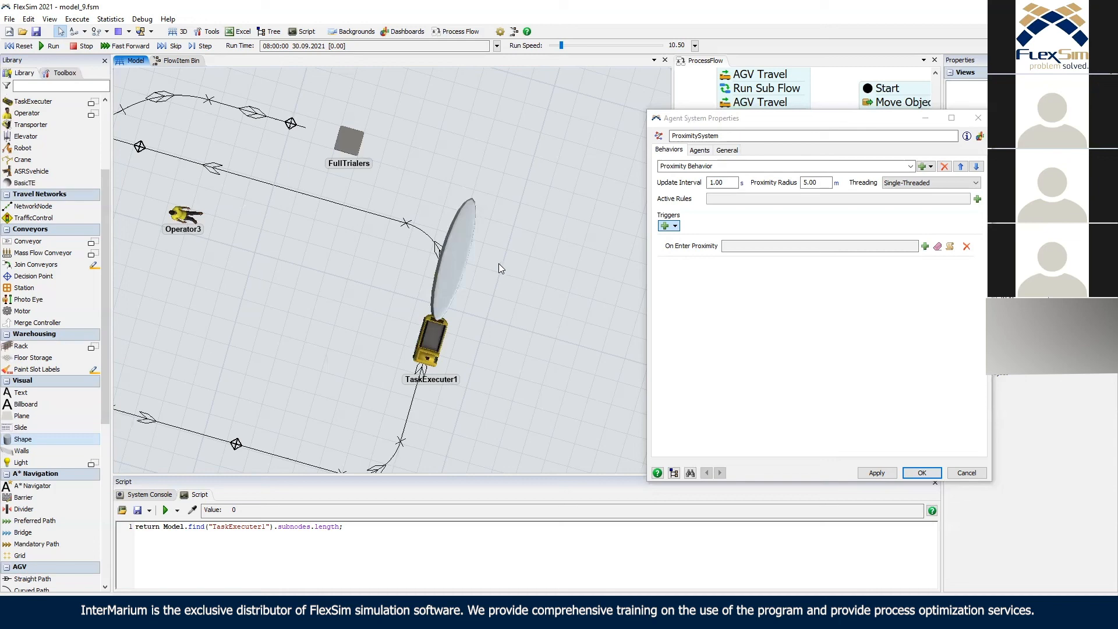
click(506, 200)
right_drag(450, 295, 408, 210)
right_drag(501, 220, 507, 223)
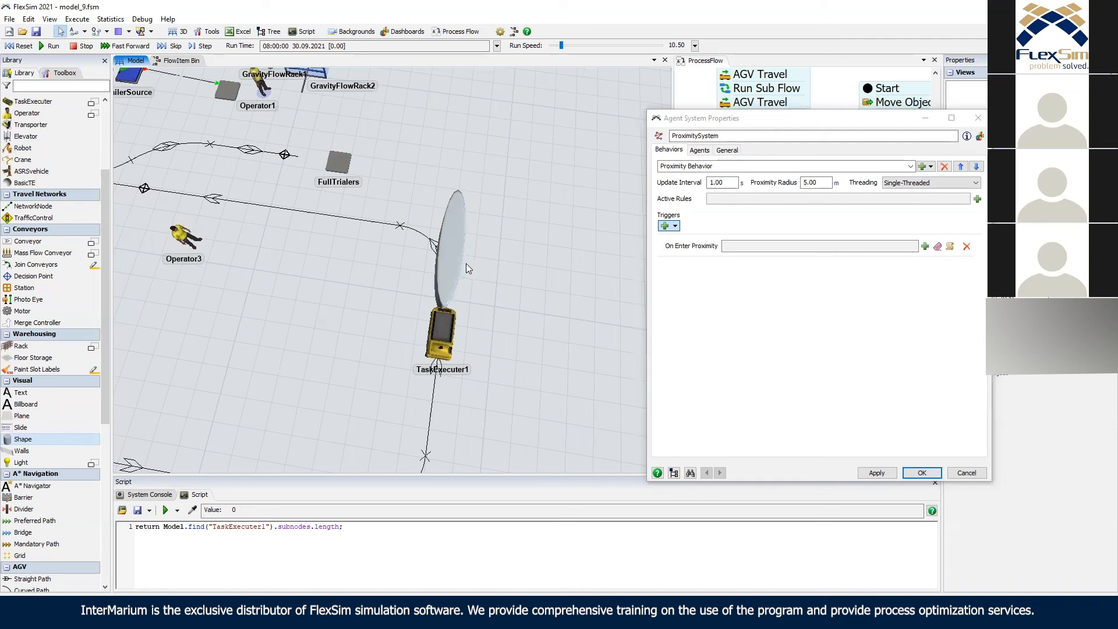
drag(456, 268, 434, 357)
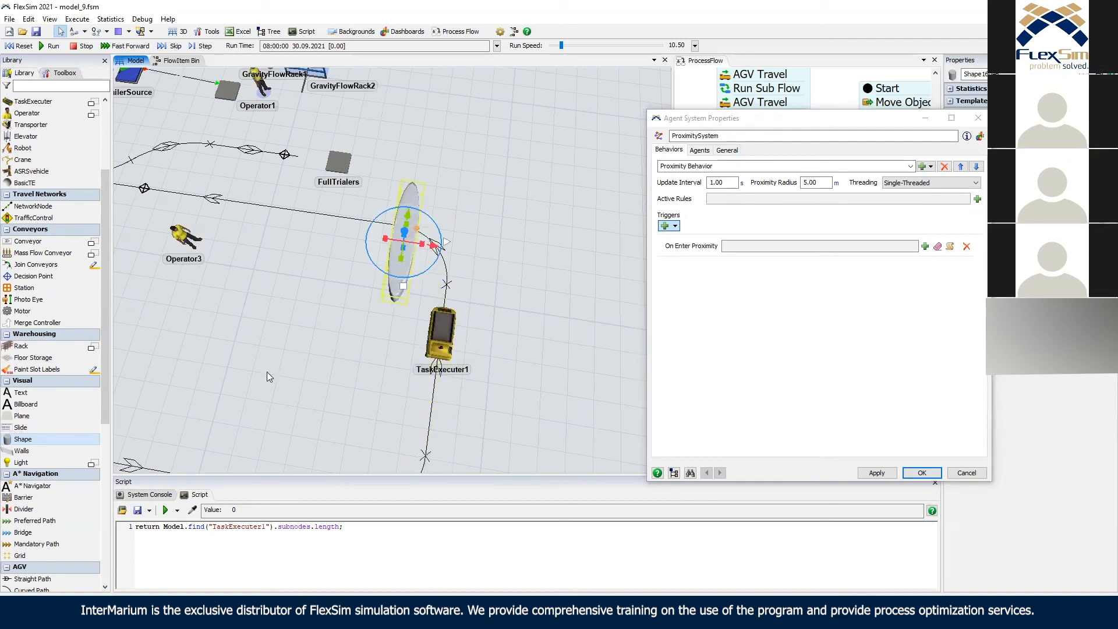